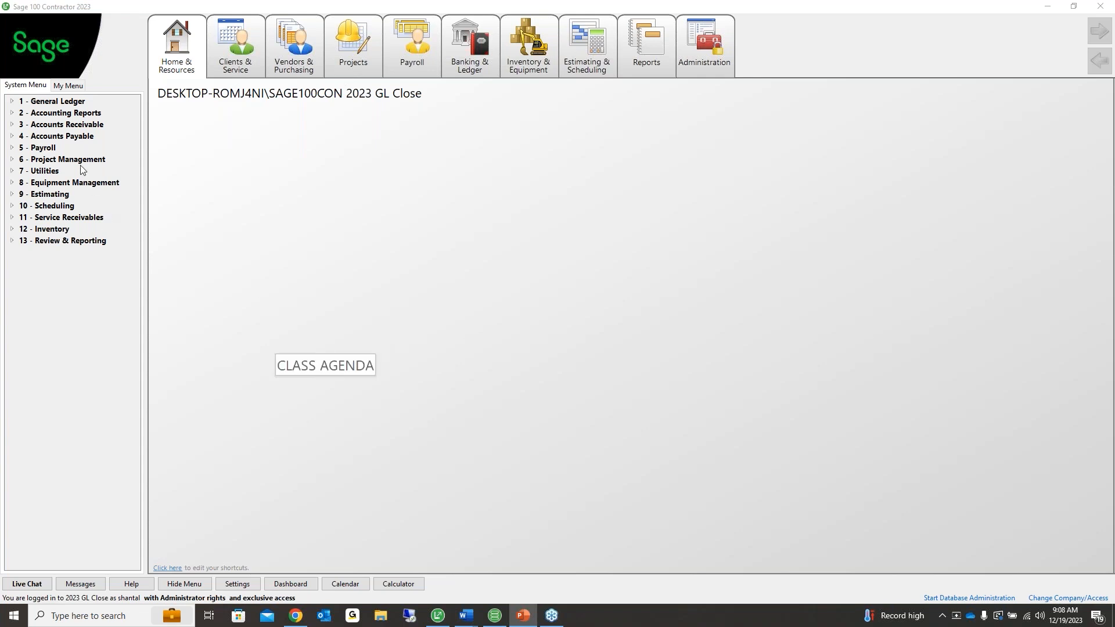
Open Period/Fiscal Year Management and bring up Change Period, showing period 12 of FY 2023
double_click(53, 103)
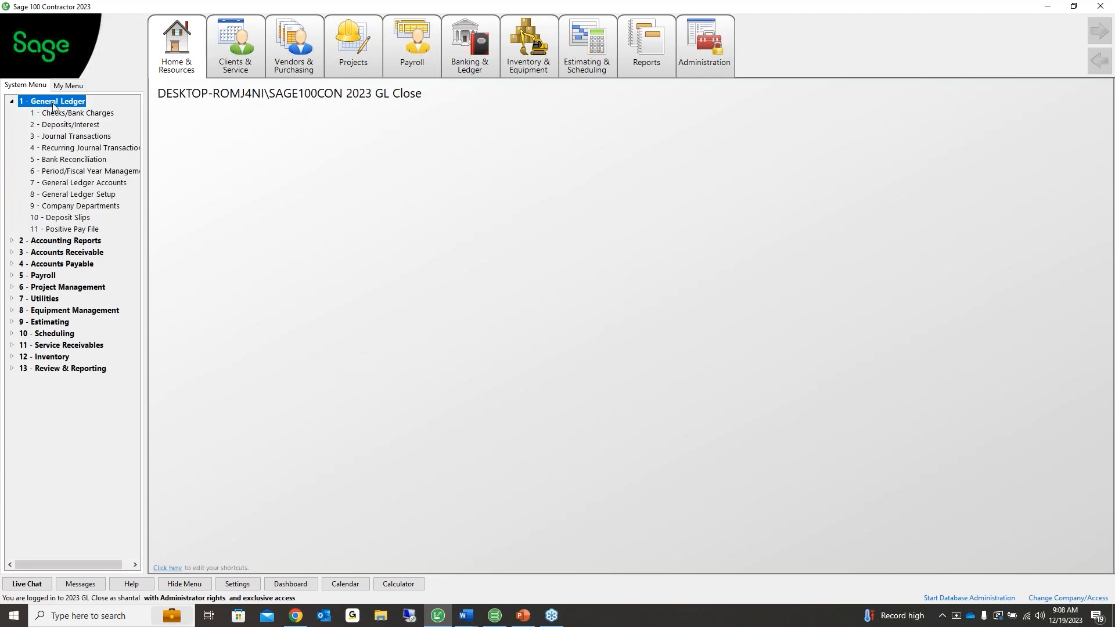
double_click(58, 170)
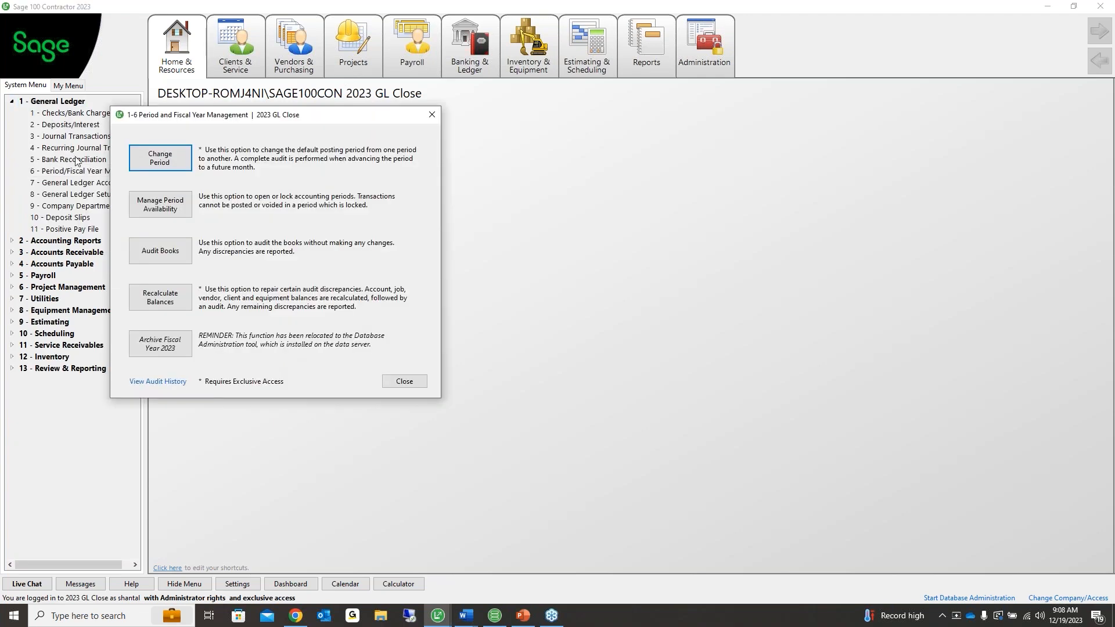
drag(181, 121, 212, 120)
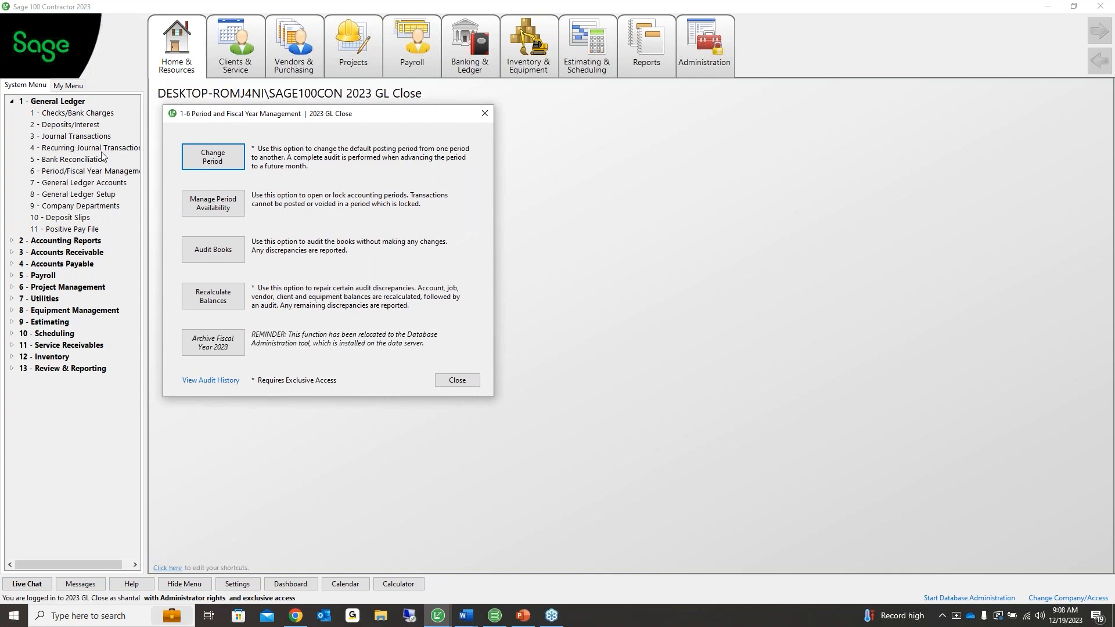
click(231, 156)
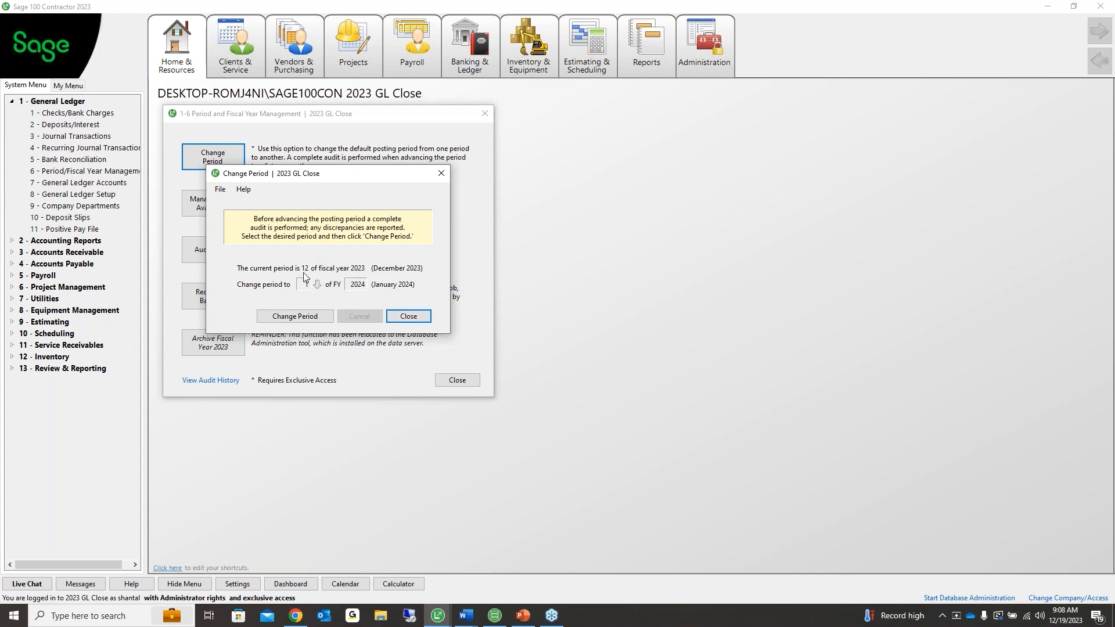
Review Fiscal Year 2024 period availability, where only January is open, and cancel without saving
click(213, 205)
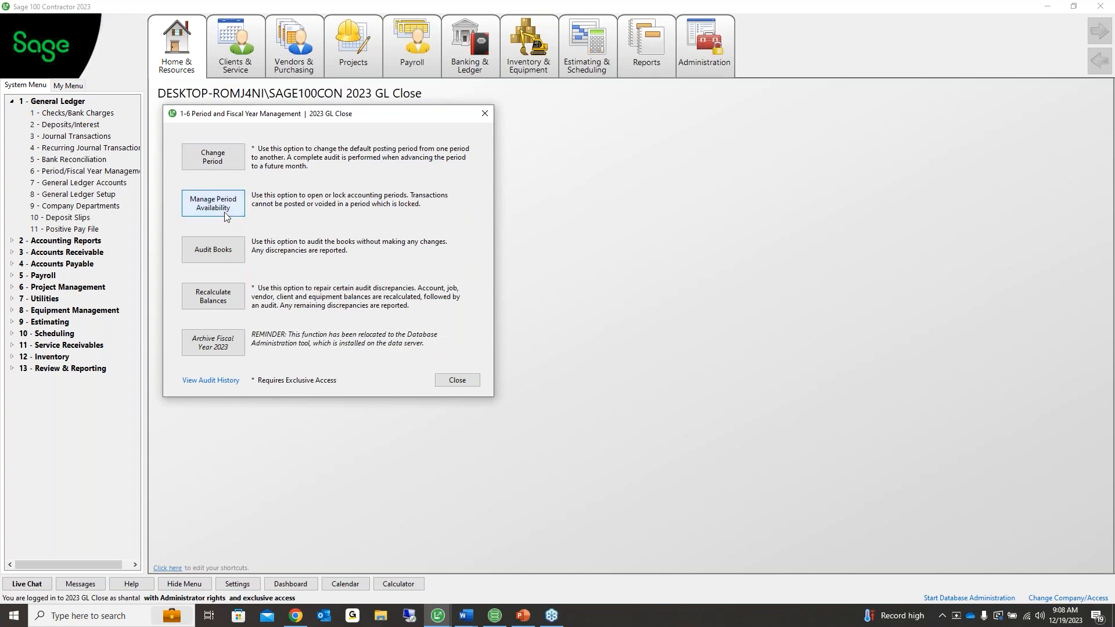
click(340, 99)
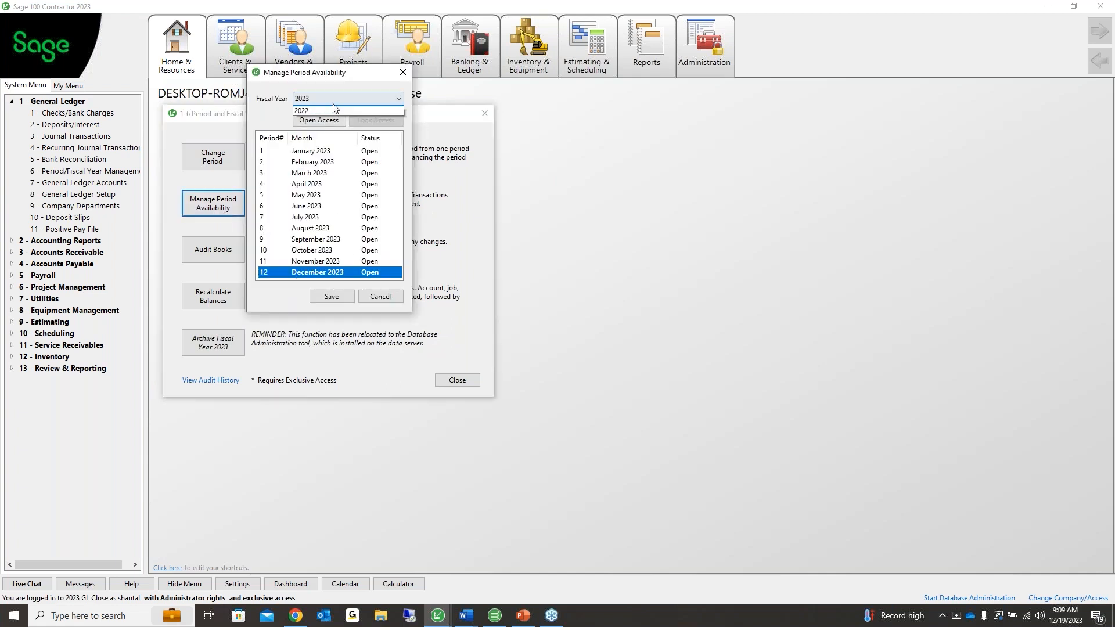
click(297, 158)
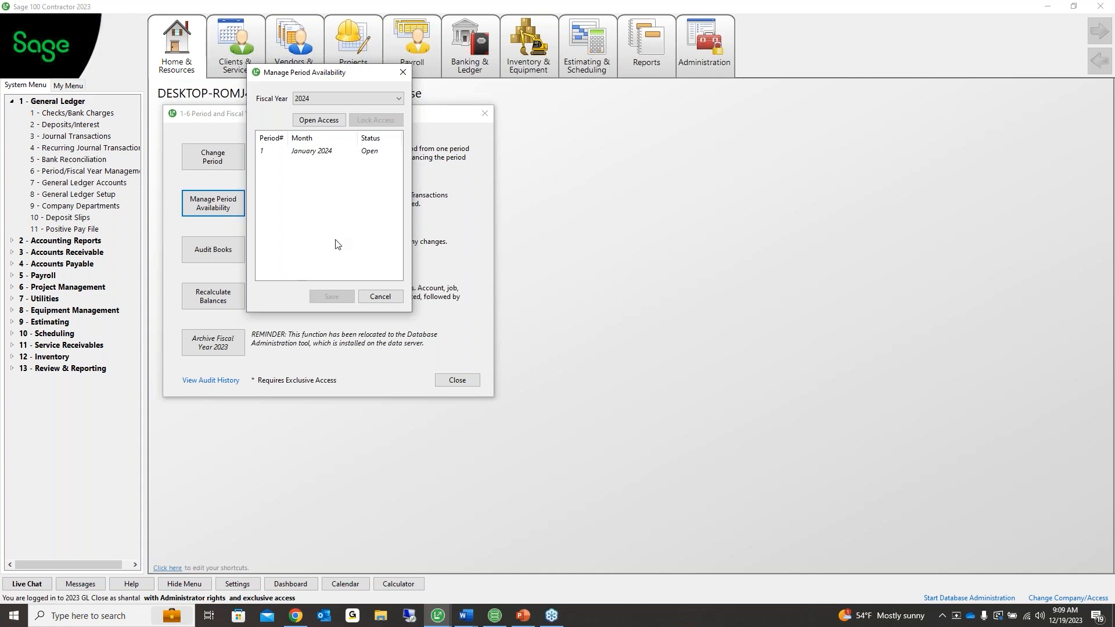
click(381, 296)
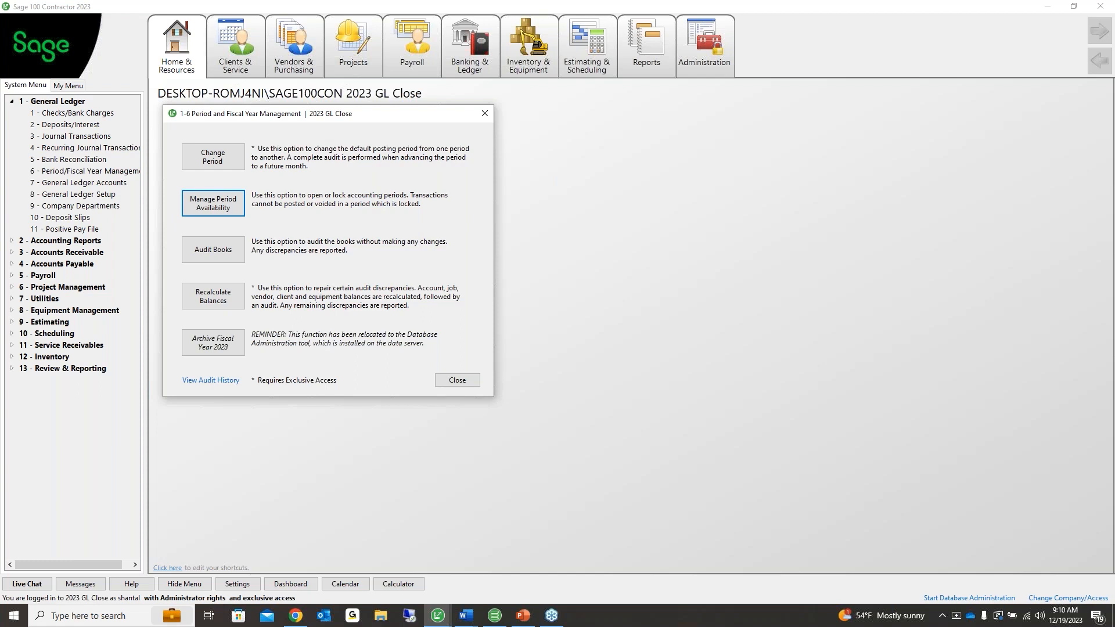
Preview the Trial Balance for period 12 (Dec 2023), leaving Skip $0 Accounts off
click(485, 113)
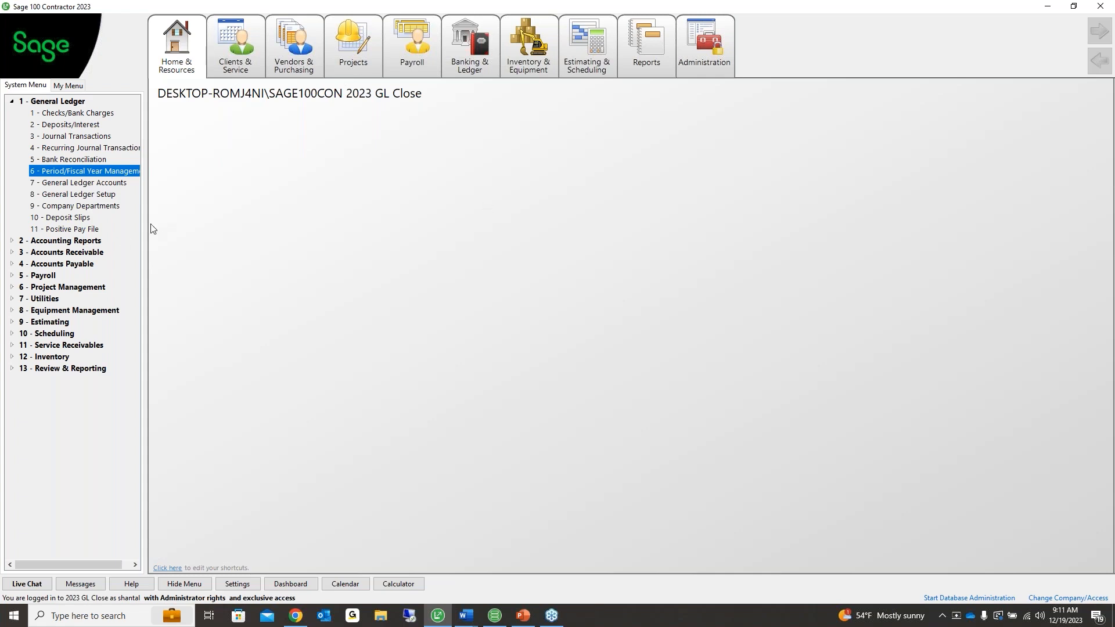
click(90, 240)
click(73, 253)
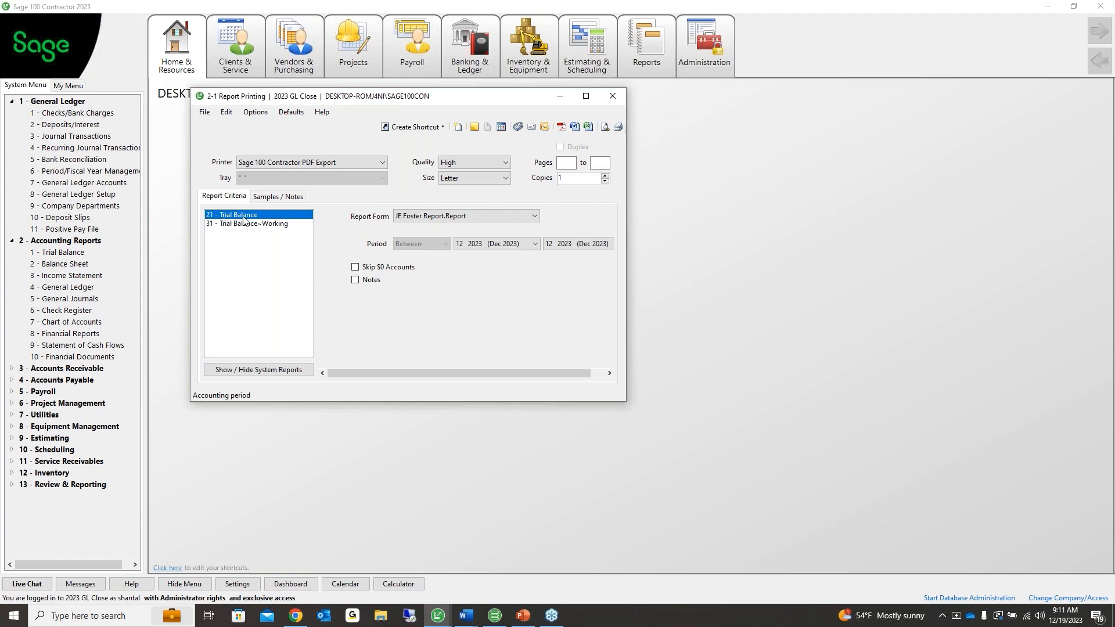
click(472, 244)
click(354, 267)
click(355, 267)
click(605, 127)
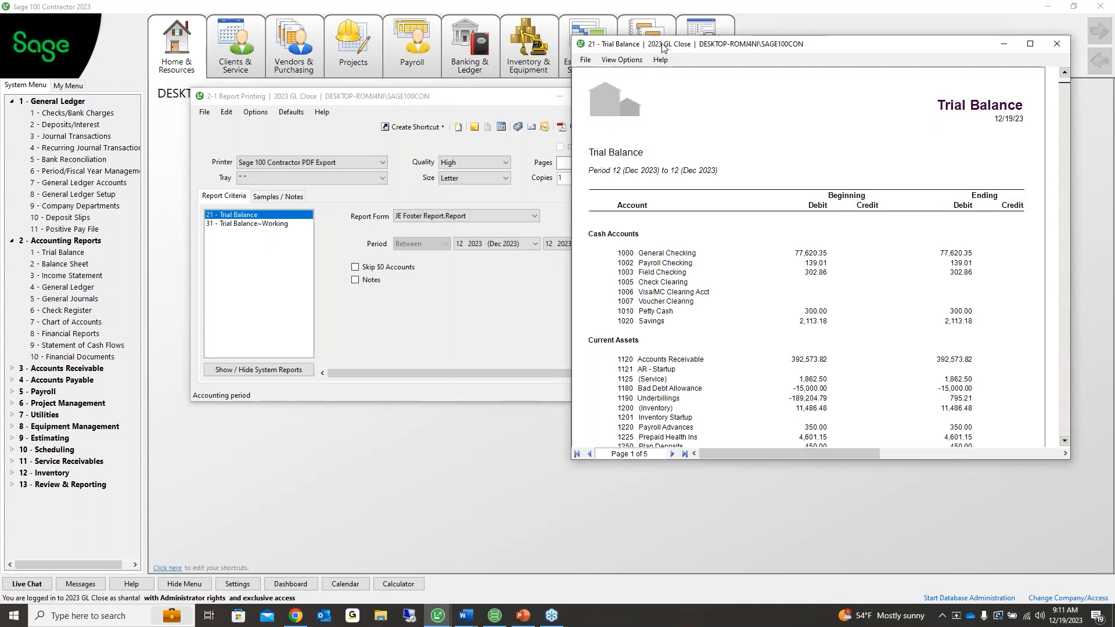
drag(662, 47, 297, 19)
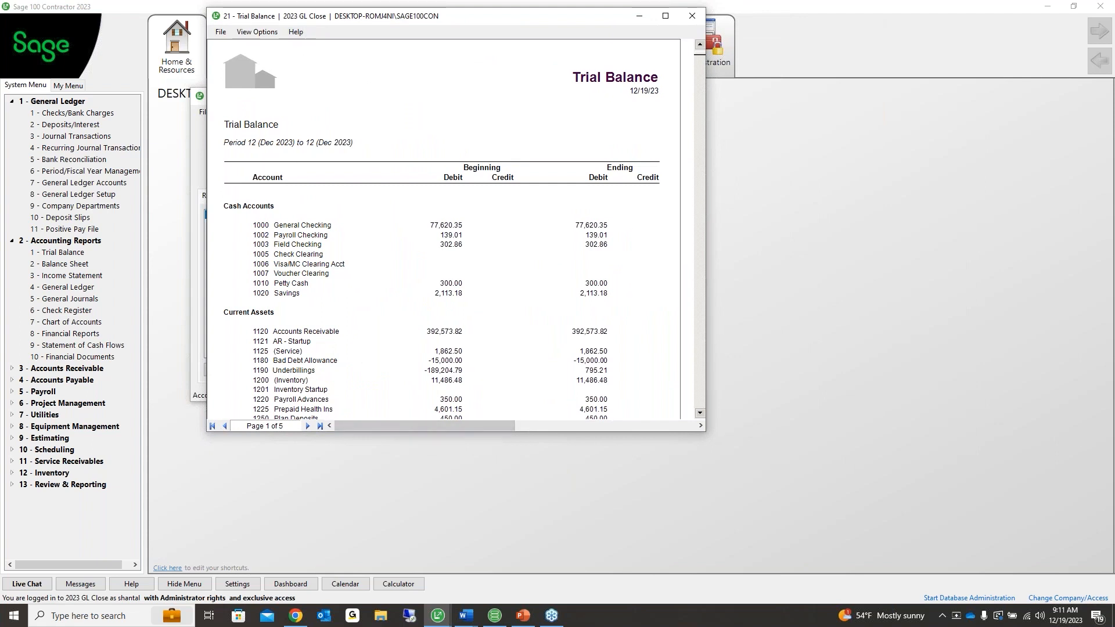
Lengthen the Trial Balance preview and scroll through its pages
drag(487, 432, 482, 564)
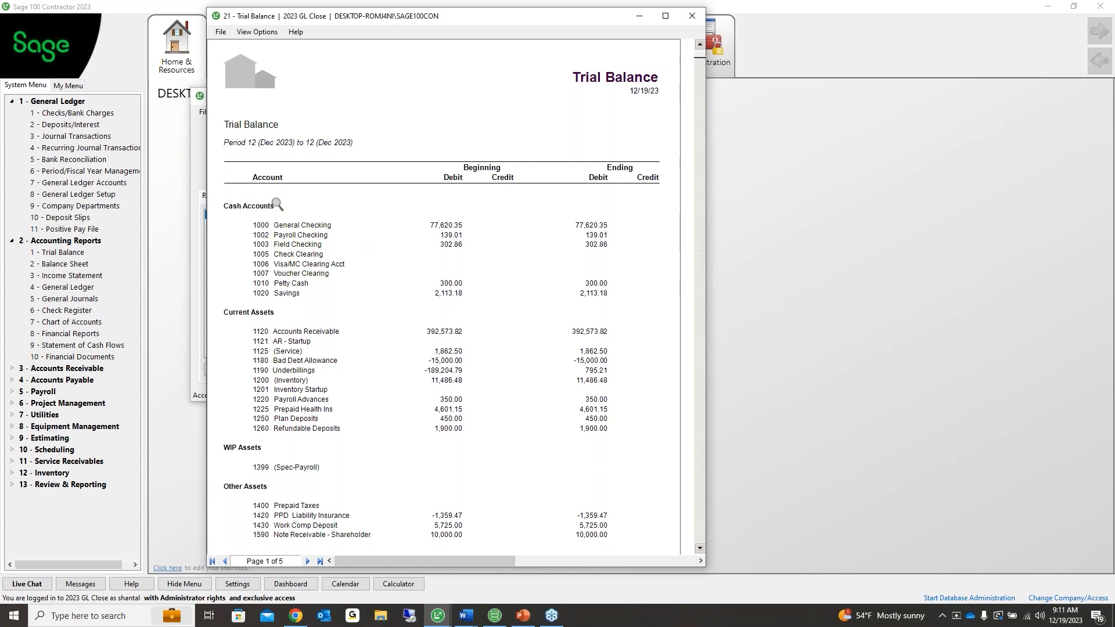
scroll(328, 336, down, 3)
scroll(328, 336, down, 3)
scroll(328, 336, up, 6)
scroll(589, 472, down, 3)
scroll(588, 475, down, 2)
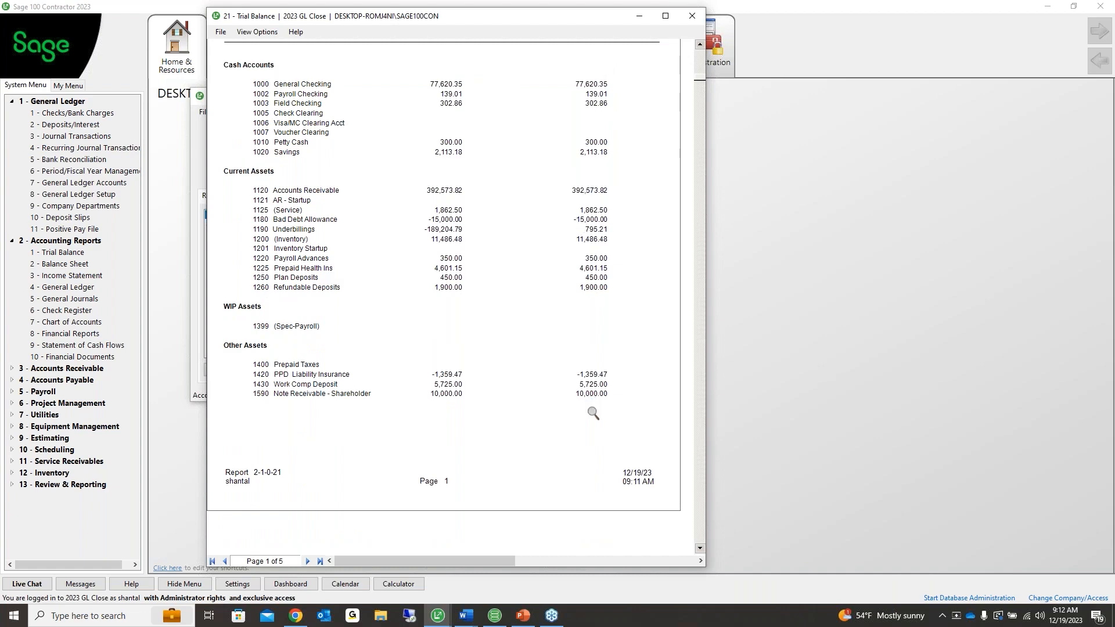
scroll(593, 406, down, 9)
scroll(593, 406, down, 20)
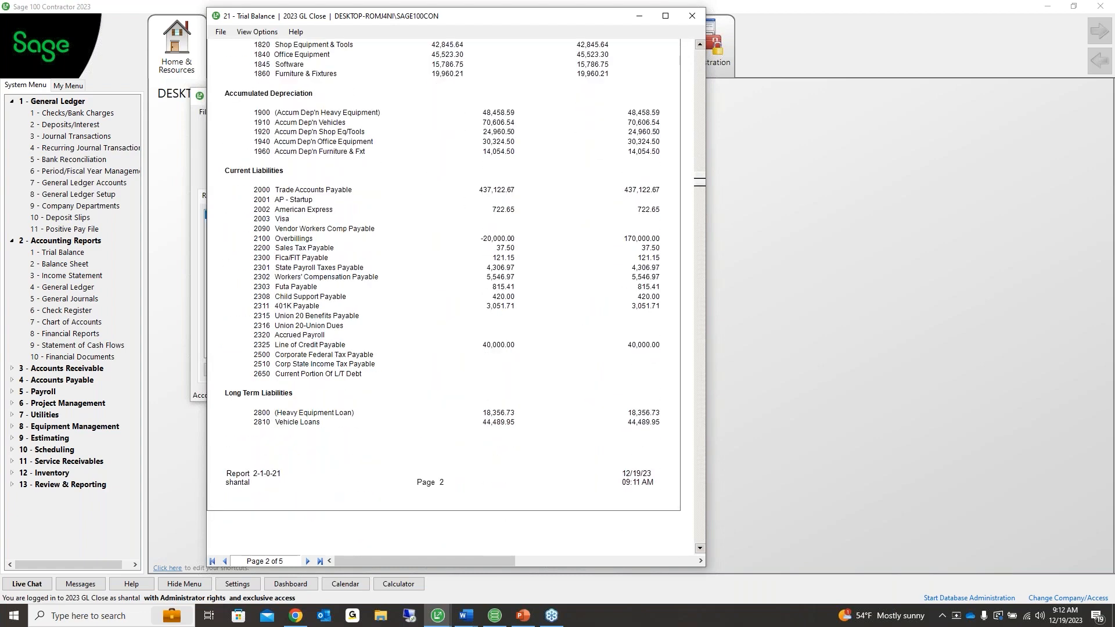
scroll(444, 296, down, 6)
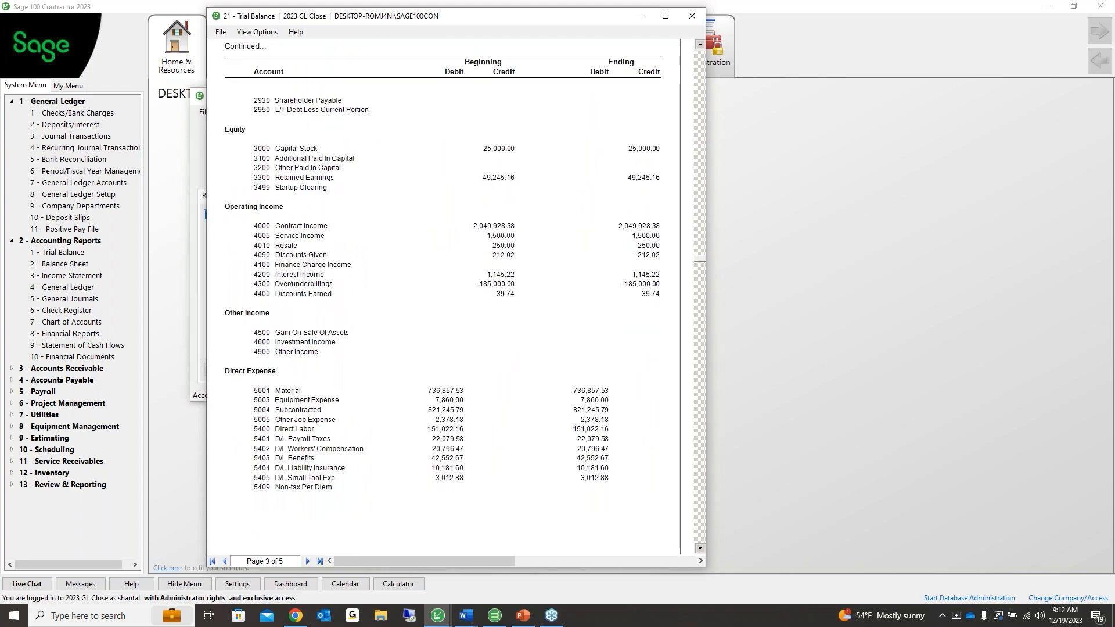
scroll(444, 296, up, 5)
scroll(604, 386, up, 4)
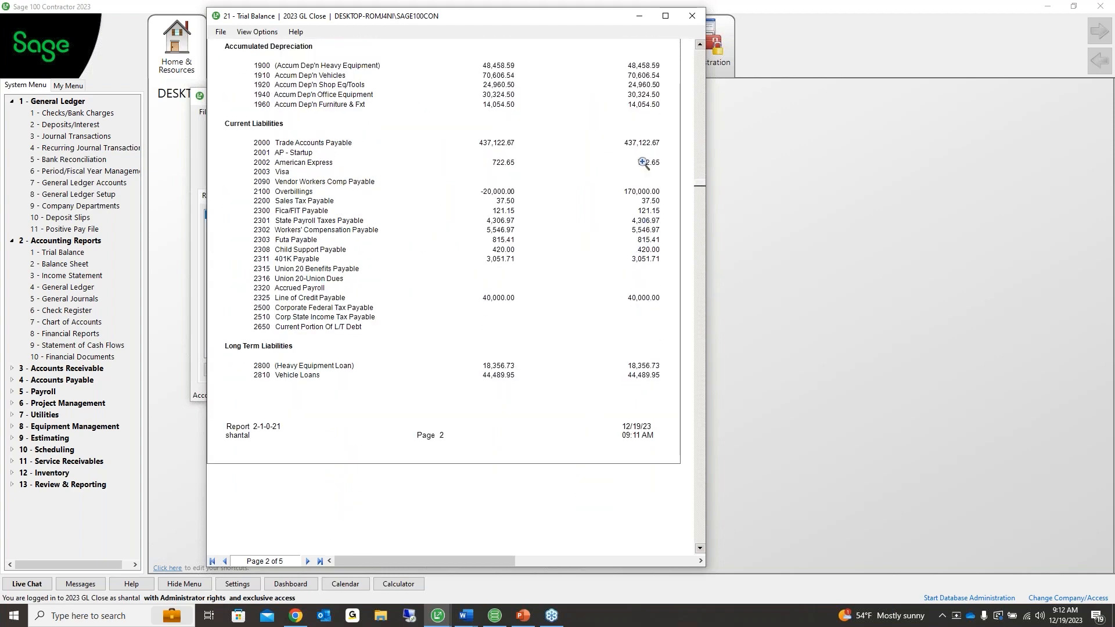
scroll(644, 183, up, 2)
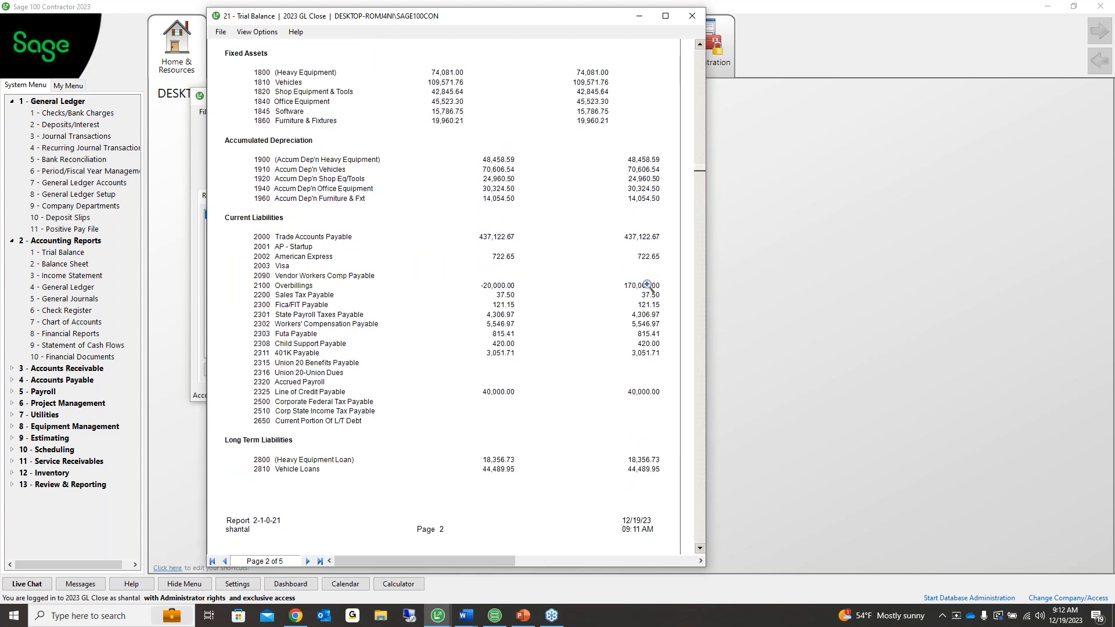
scroll(645, 399, up, 8)
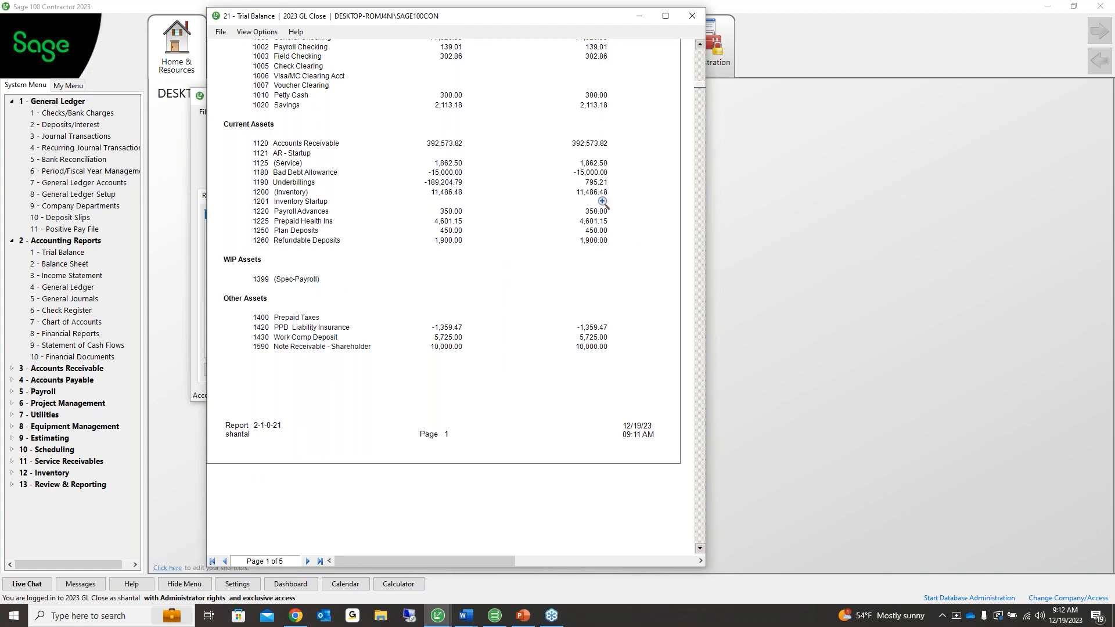
scroll(603, 202, up, 3)
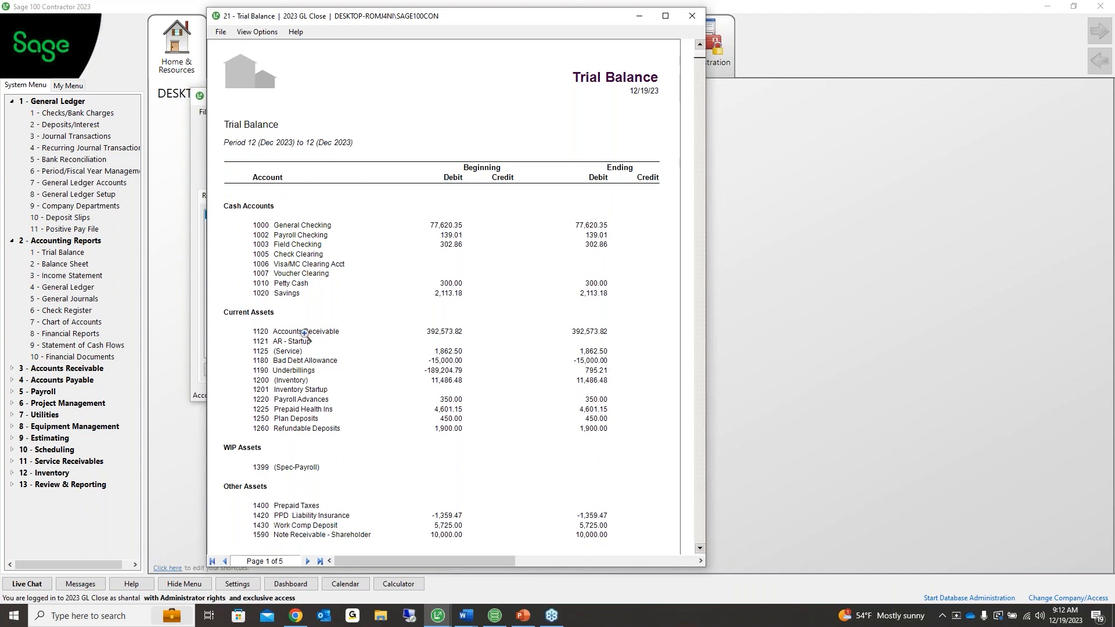
Mark the 1120 Accounts Receivable row and expand Accounts Receivable's Receivable Reports
click(581, 331)
click(97, 372)
click(86, 379)
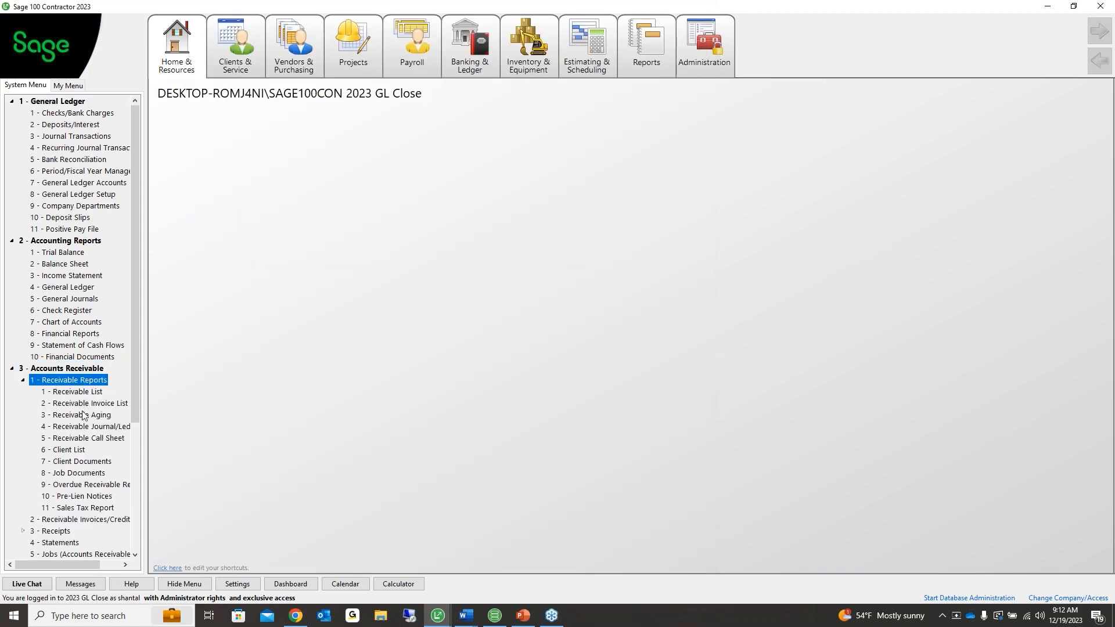
Preview report 56 AR Invoice Aging~Land sorted by Client Alpha/Job Alpha, showing its last page
click(84, 418)
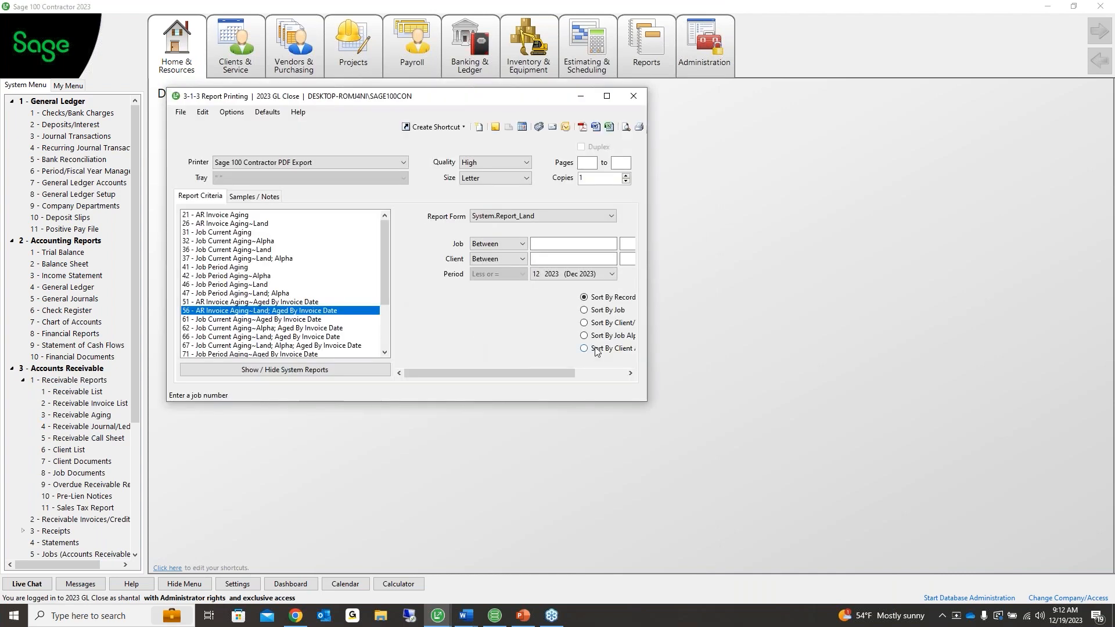
click(595, 349)
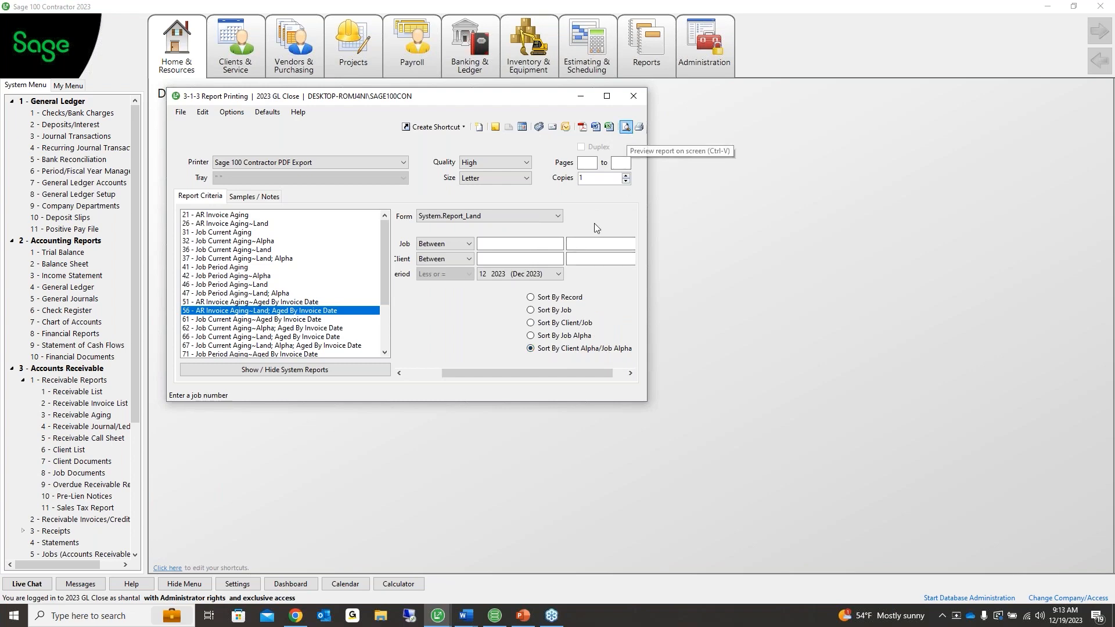
click(626, 127)
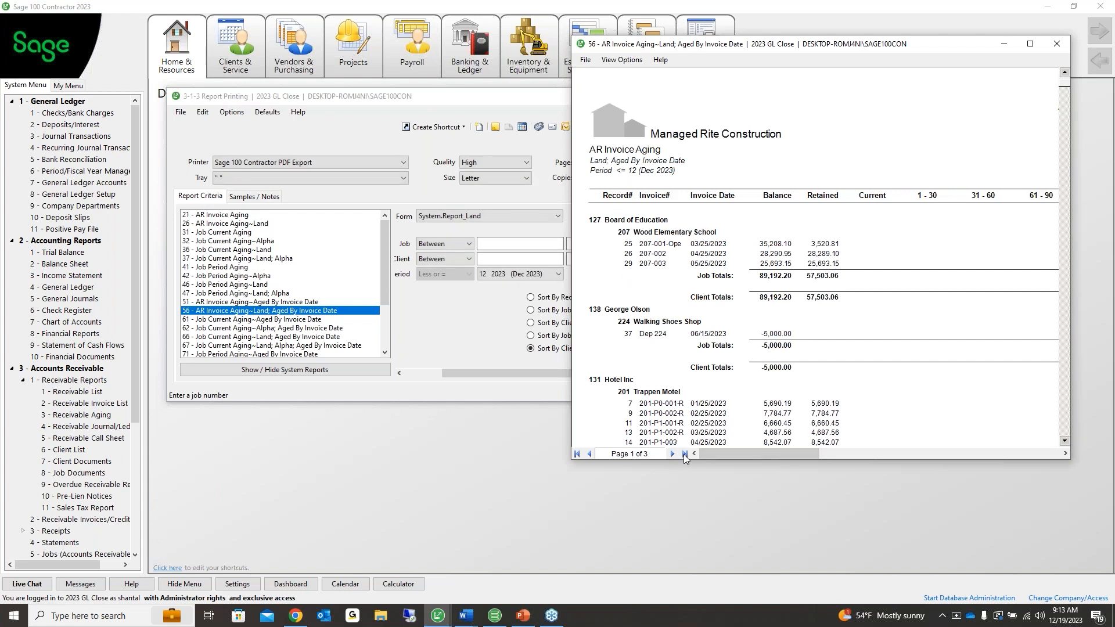
click(684, 453)
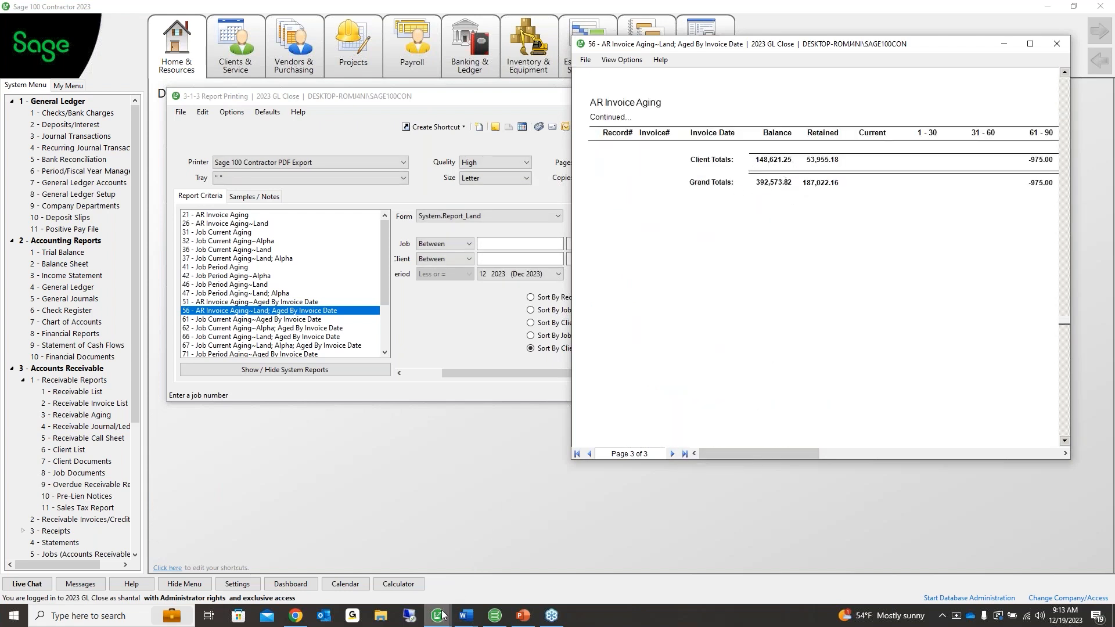
Widen the AR Invoice Aging preview and scroll through its report pages
mouse_move(441, 615)
click(401, 557)
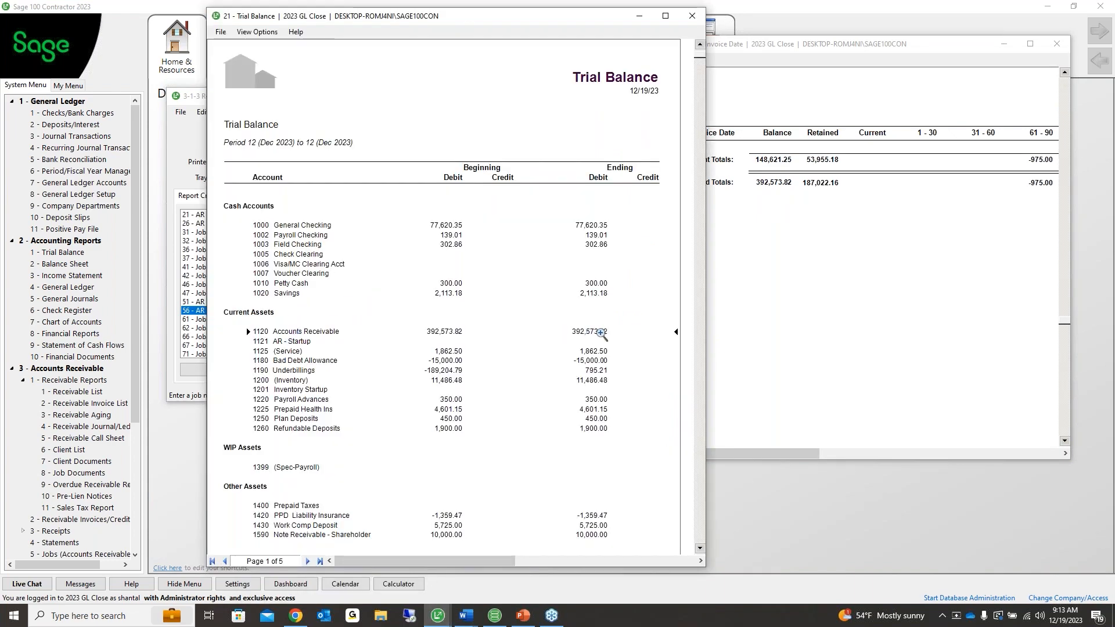
click(787, 184)
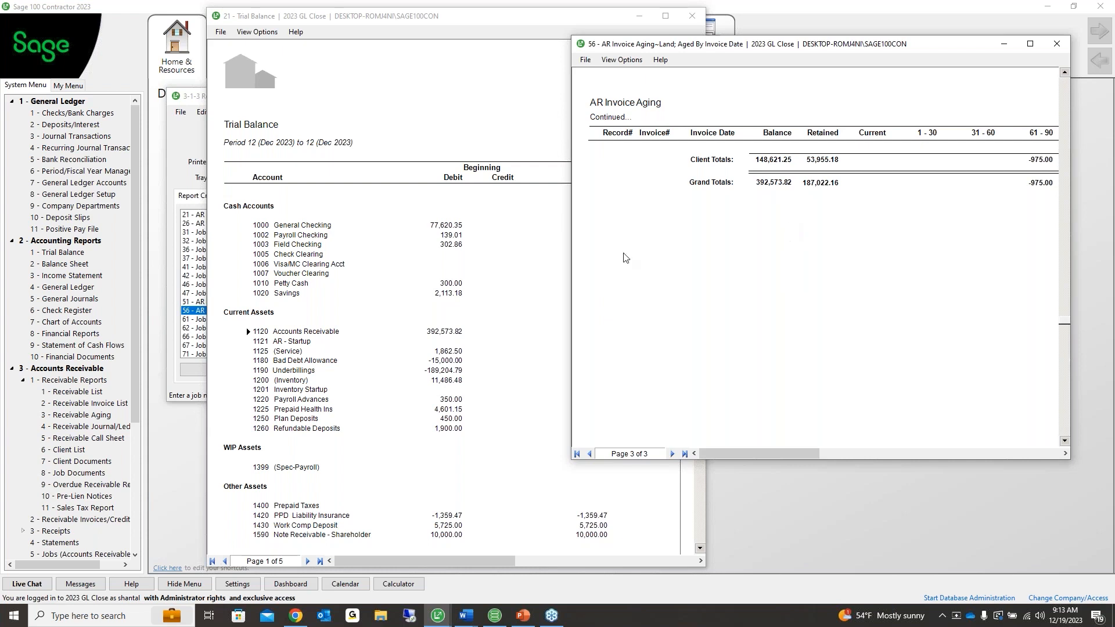
drag(572, 245, 503, 245)
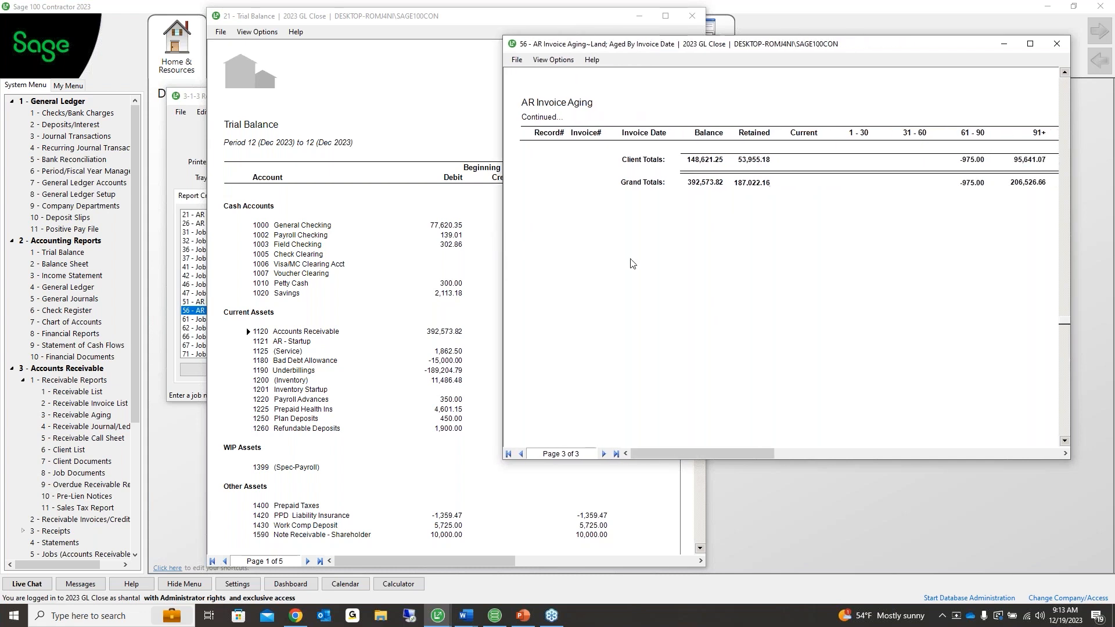
scroll(705, 270, up, 3)
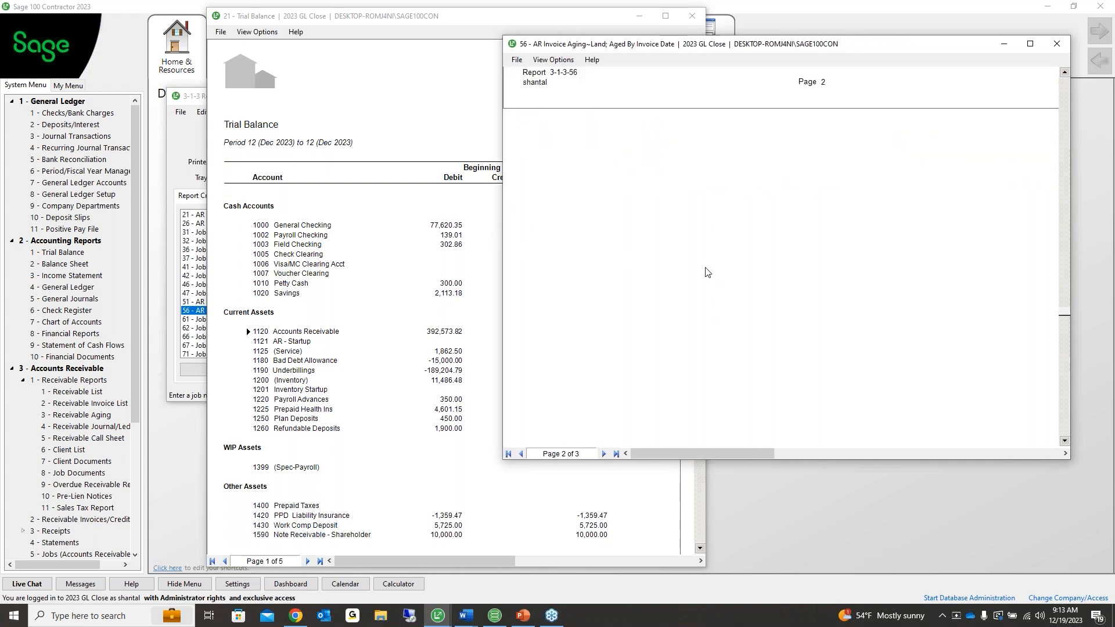
scroll(705, 270, up, 3)
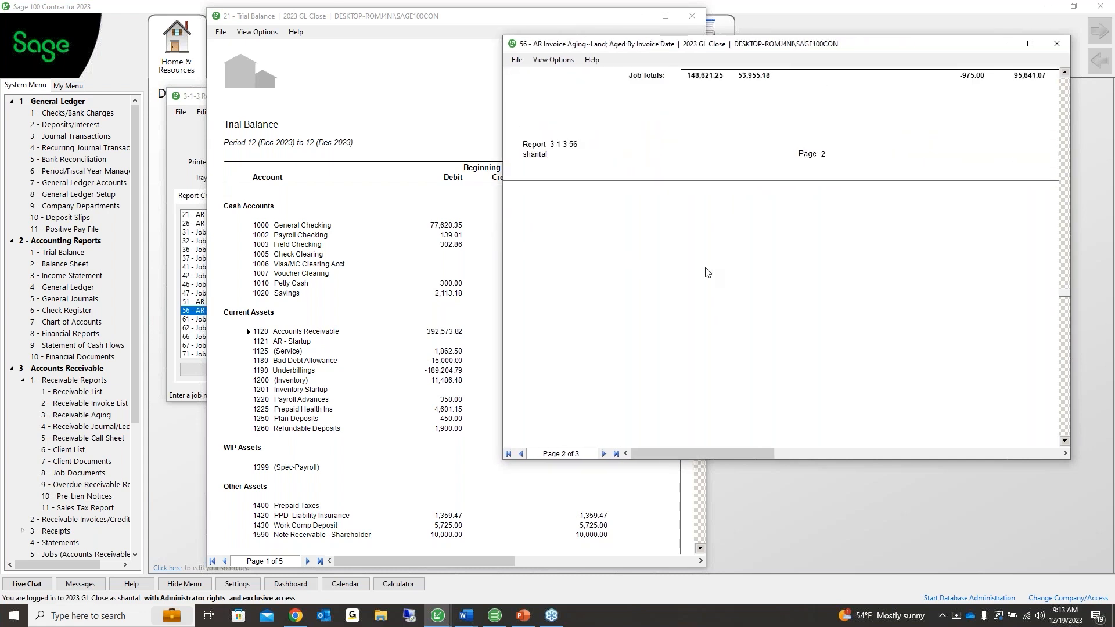
scroll(706, 271, up, 2)
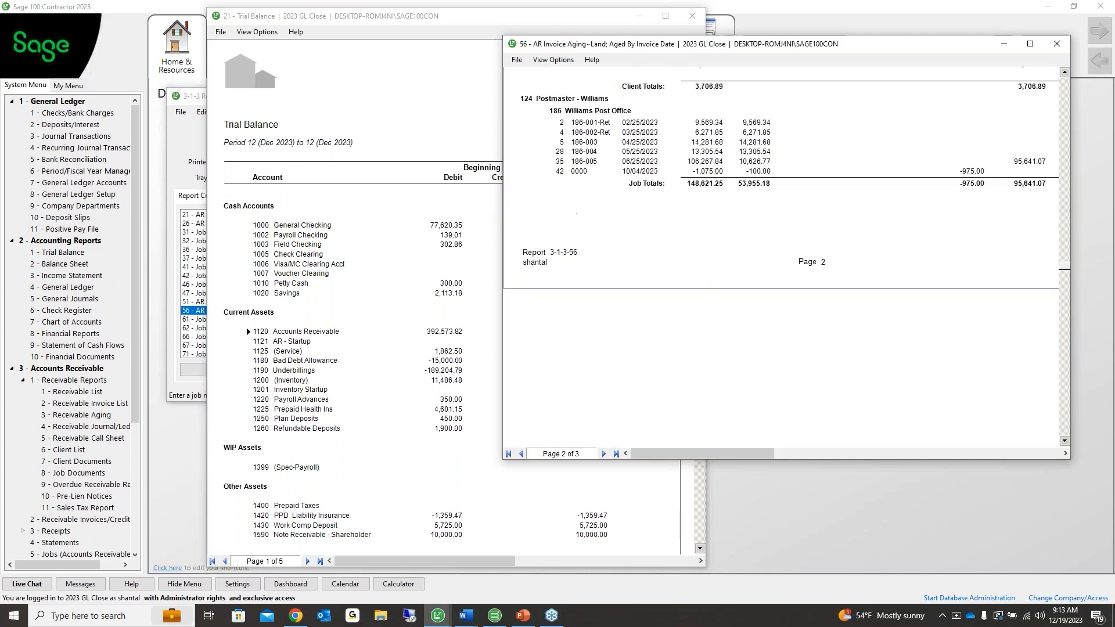
scroll(706, 247, up, 5)
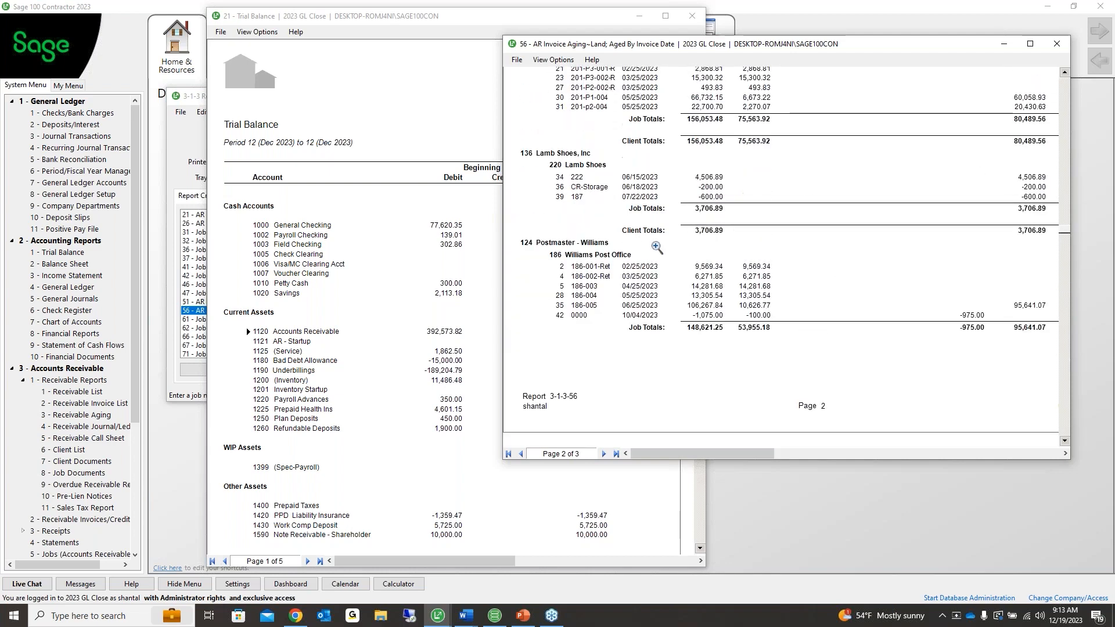
scroll(706, 247, up, 5)
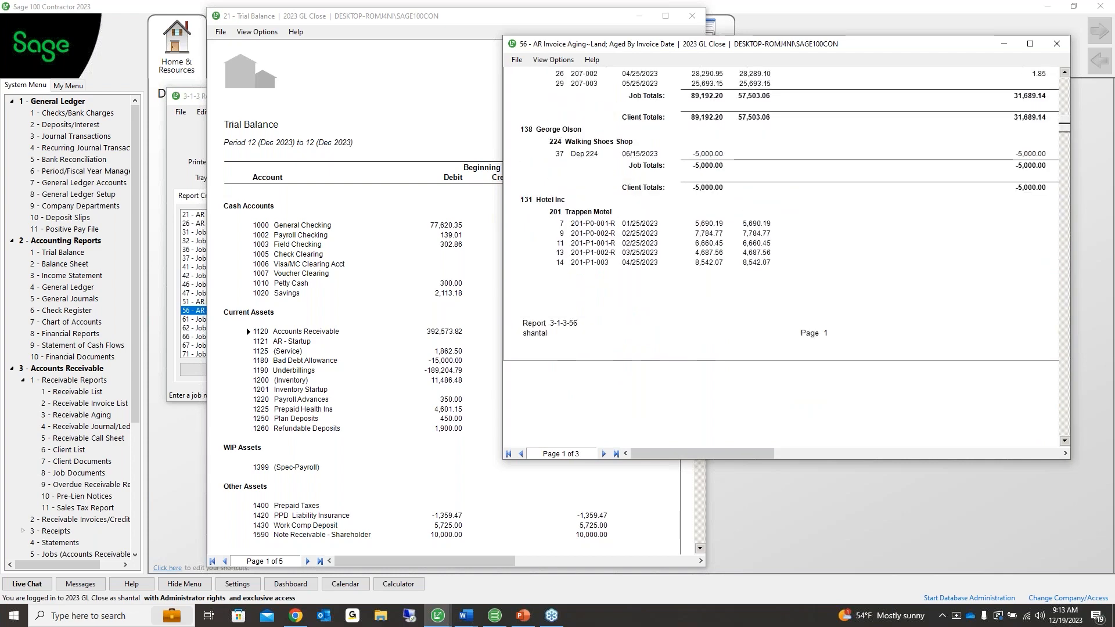
scroll(736, 160, up, 2)
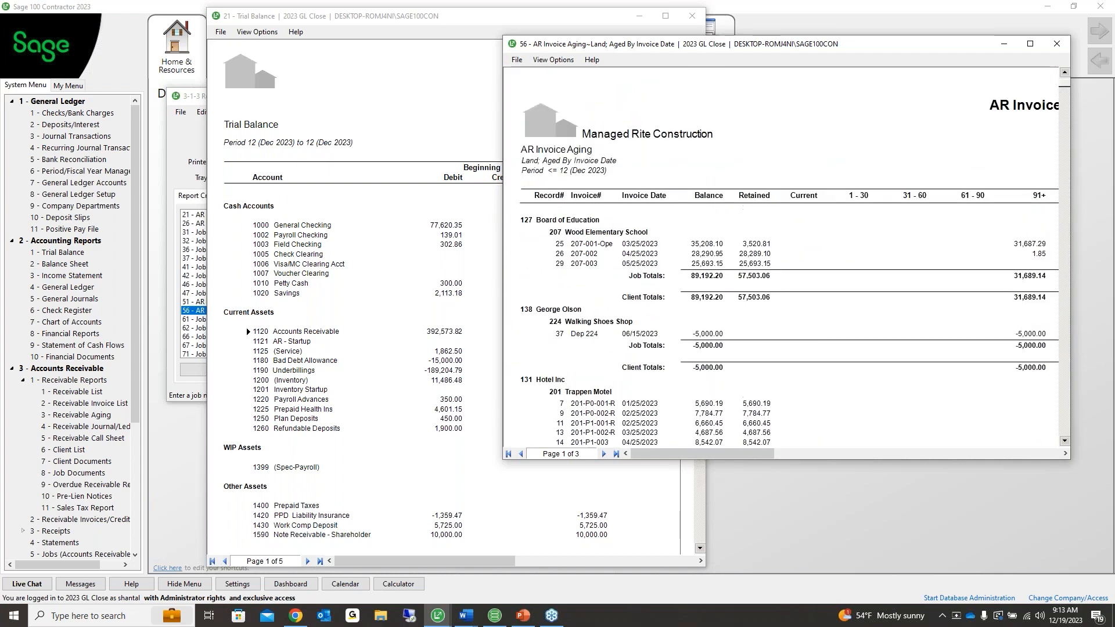
scroll(735, 178, down, 3)
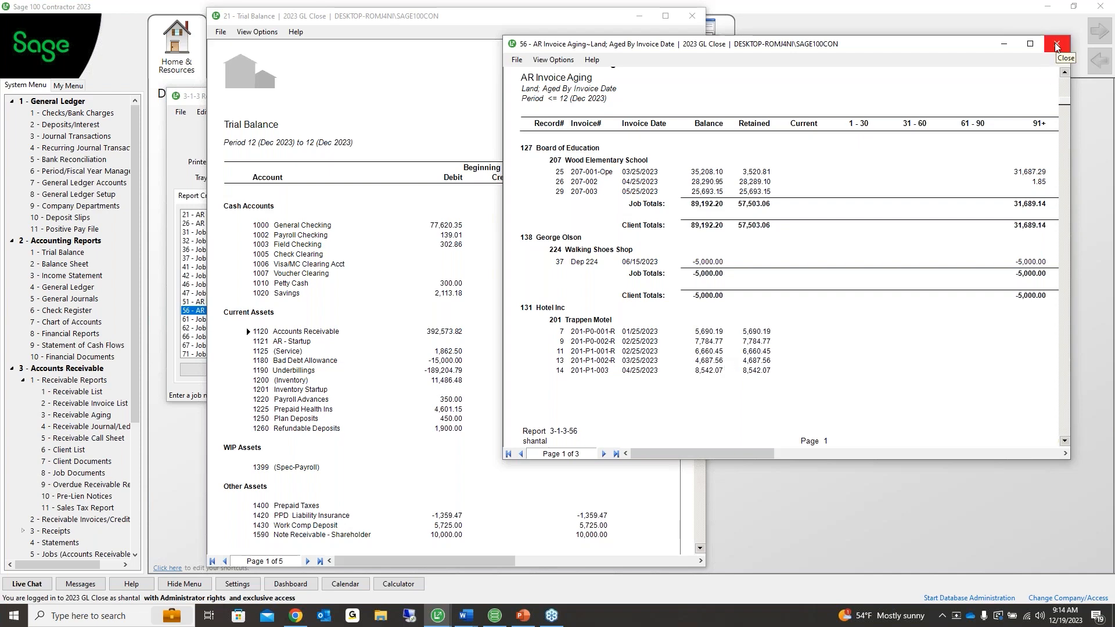
Compare the aging Grand Total of 392,573.82 with the Trial Balance's 1120 Accounts Receivable balance
click(616, 453)
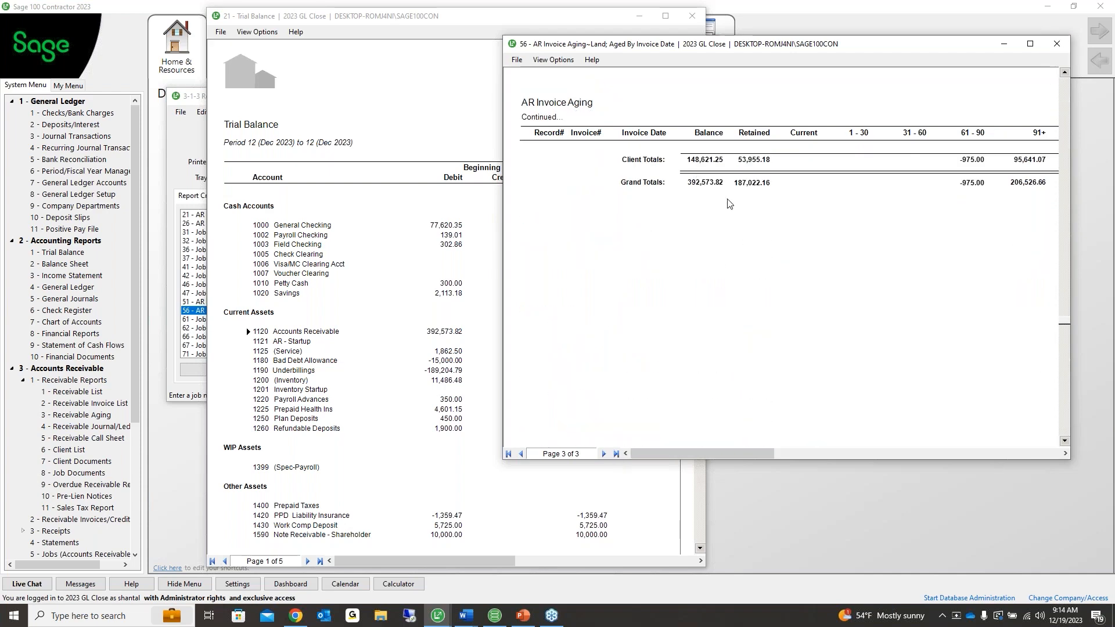
click(469, 293)
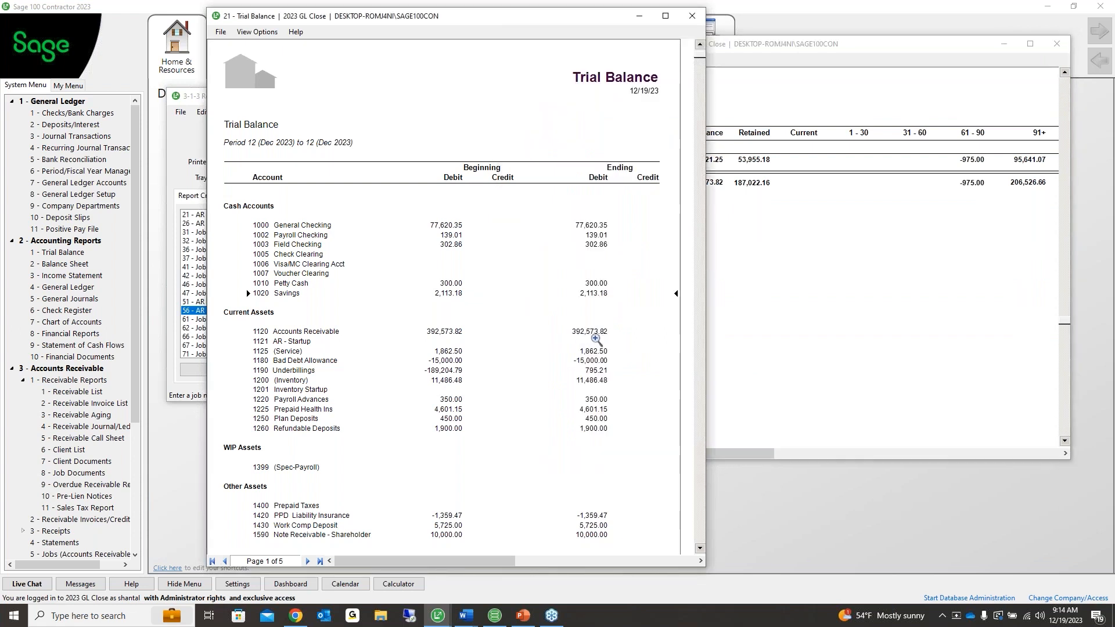
click(1048, 44)
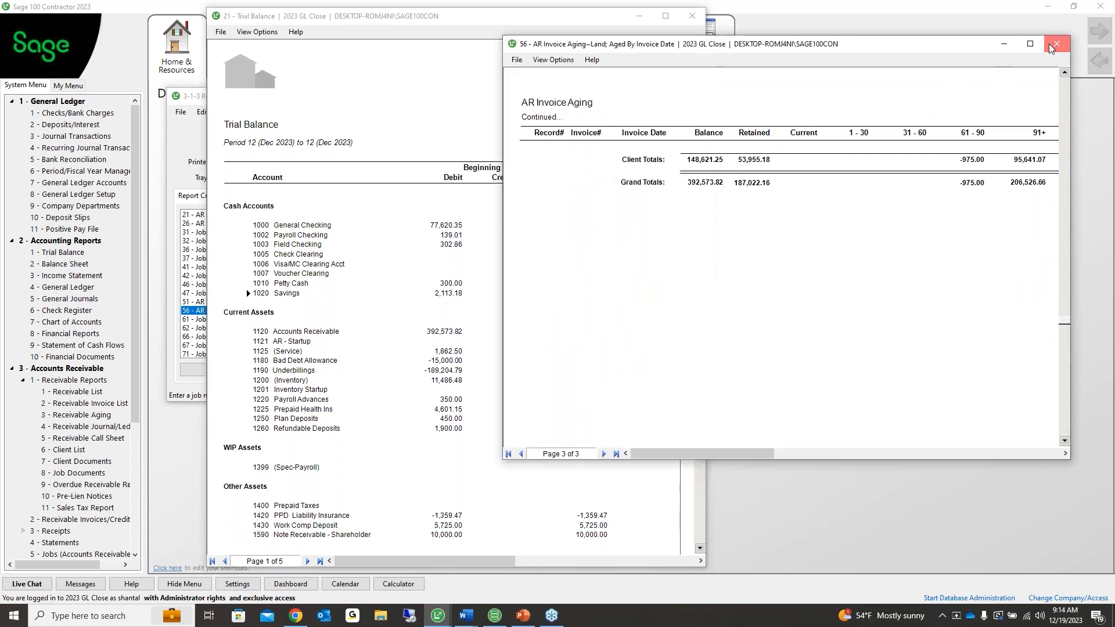
Close the AR aging report and scroll the Trial Balance to page 2, showing 2000 Trade Accounts Payable
click(1056, 44)
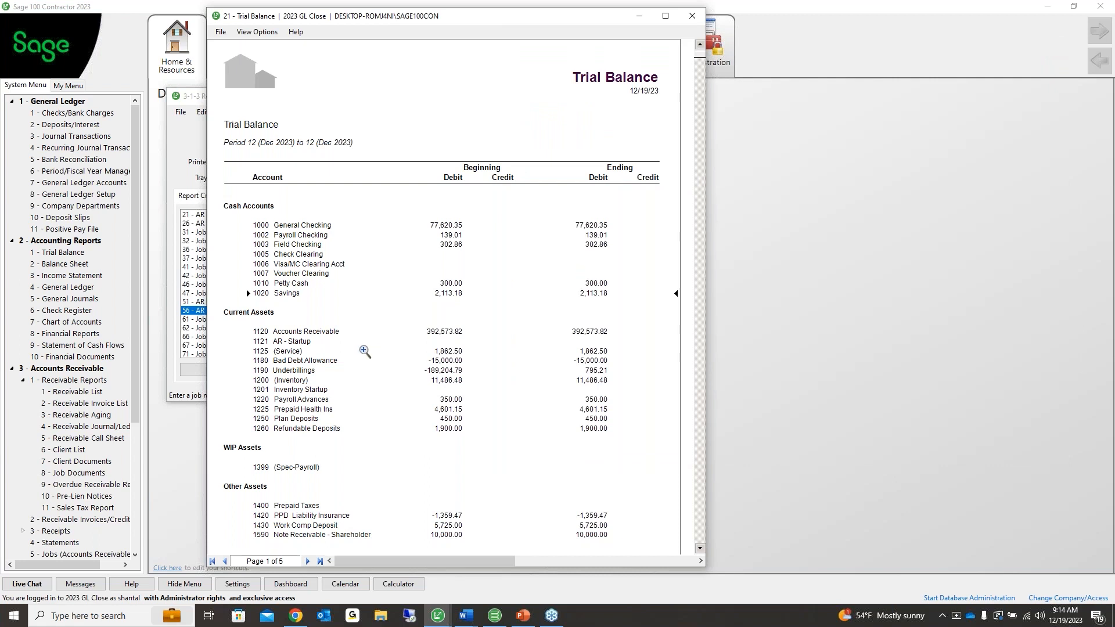
click(296, 344)
click(929, 122)
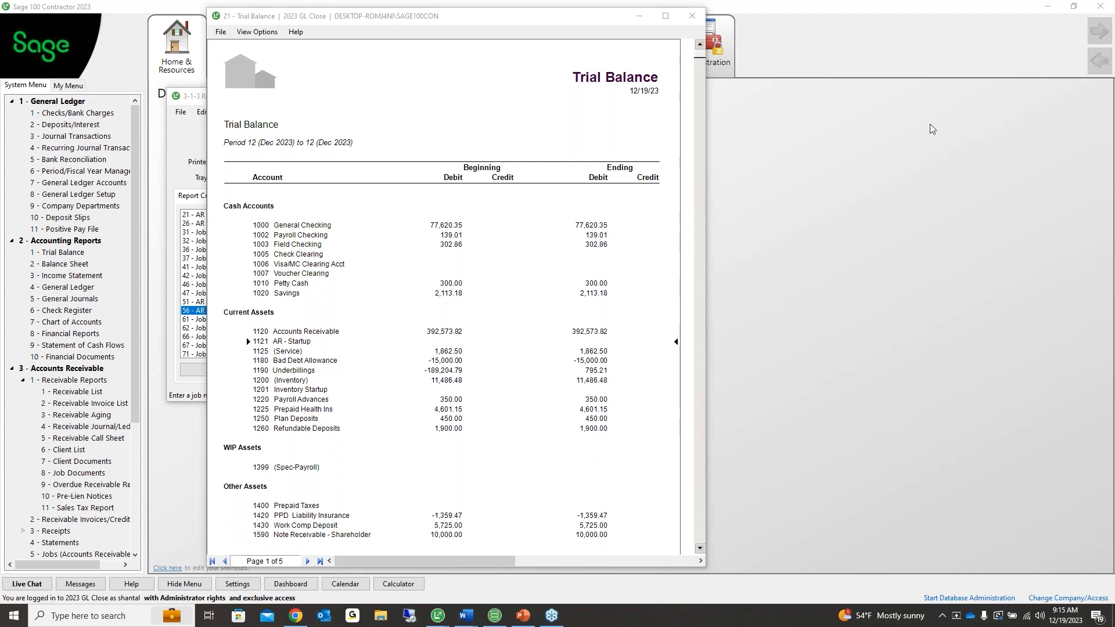
click(583, 281)
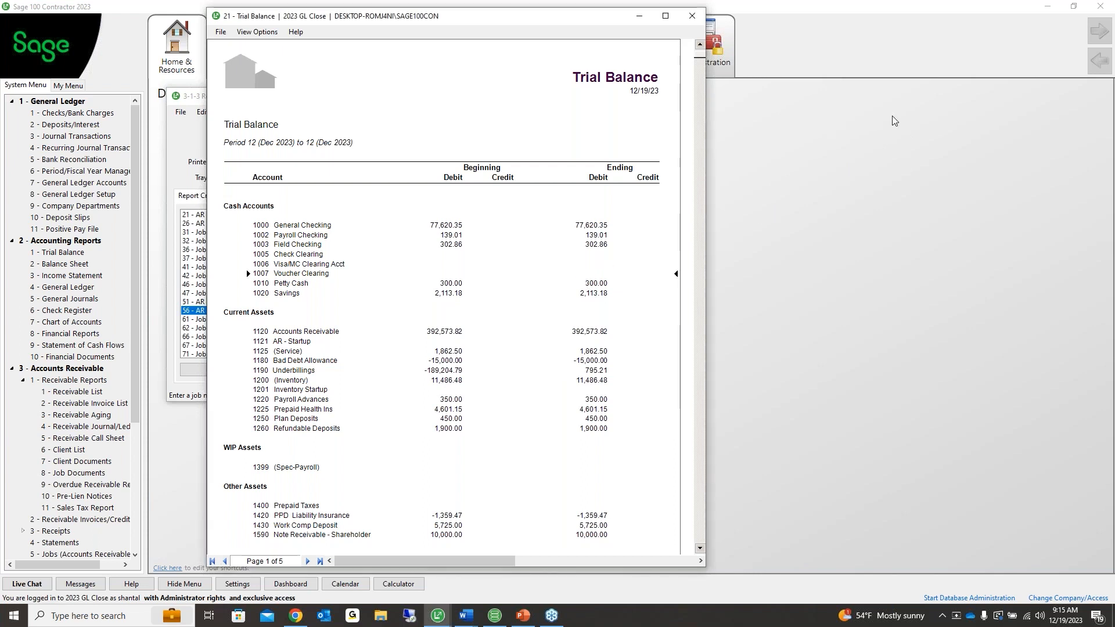
click(929, 122)
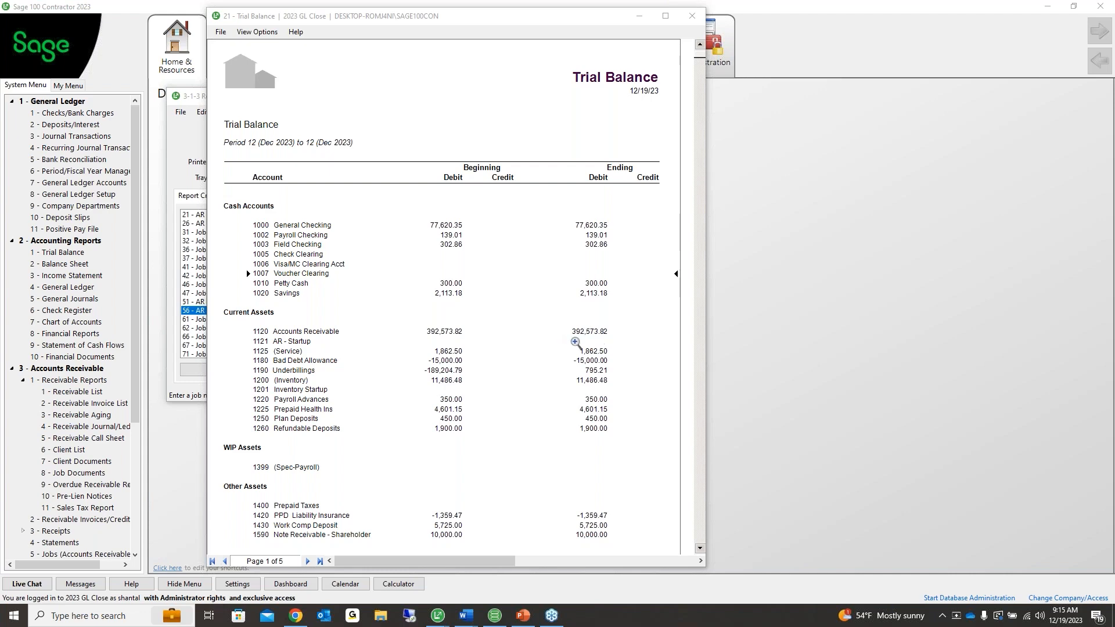
scroll(575, 342, down, 10)
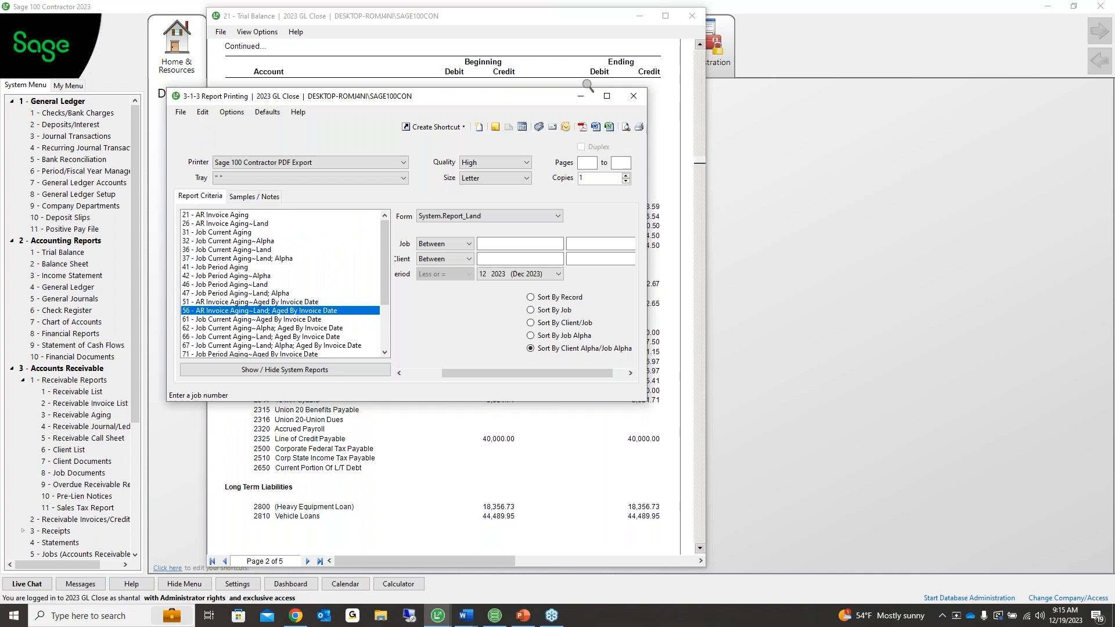
Close the receivables report setup, collapse open branches, and expand Accounts Payable's Payable Reports
click(634, 96)
click(13, 368)
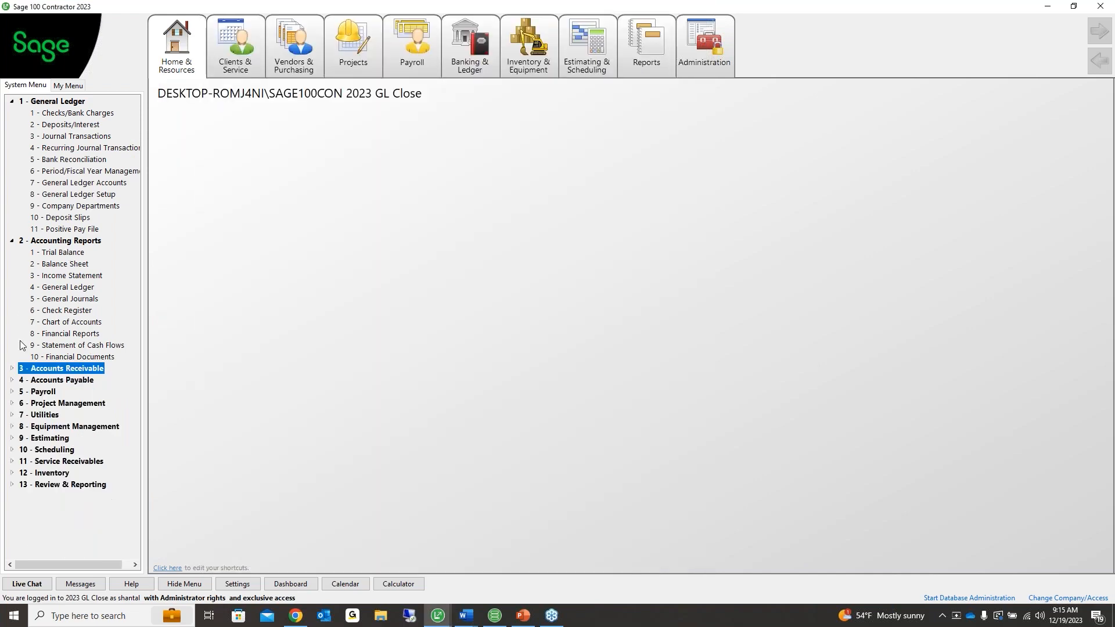
click(12, 241)
click(11, 101)
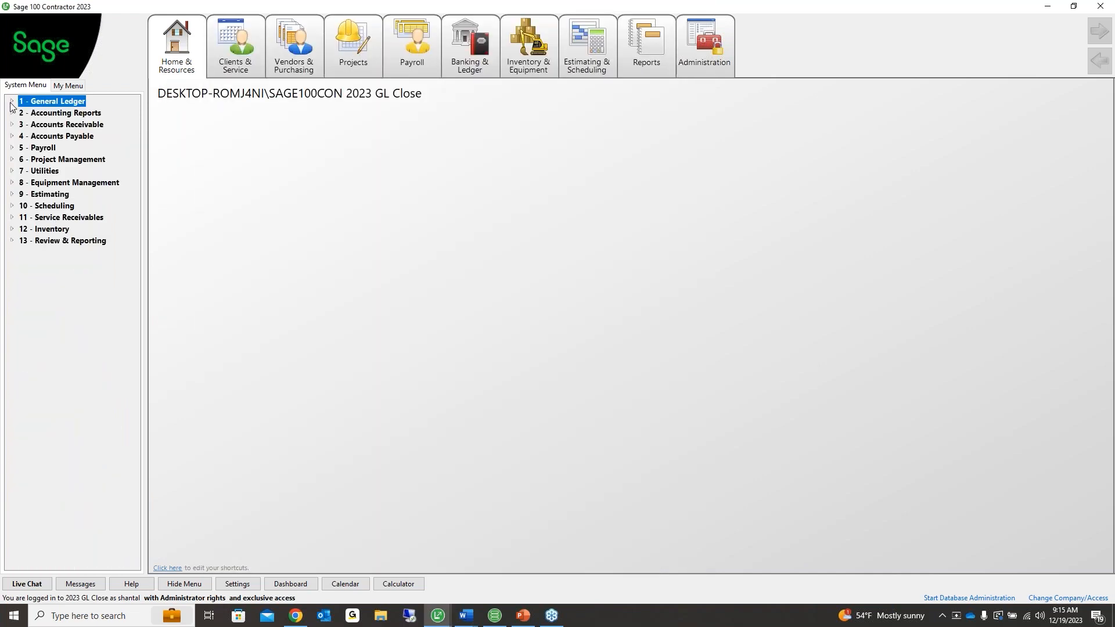
click(65, 137)
click(68, 148)
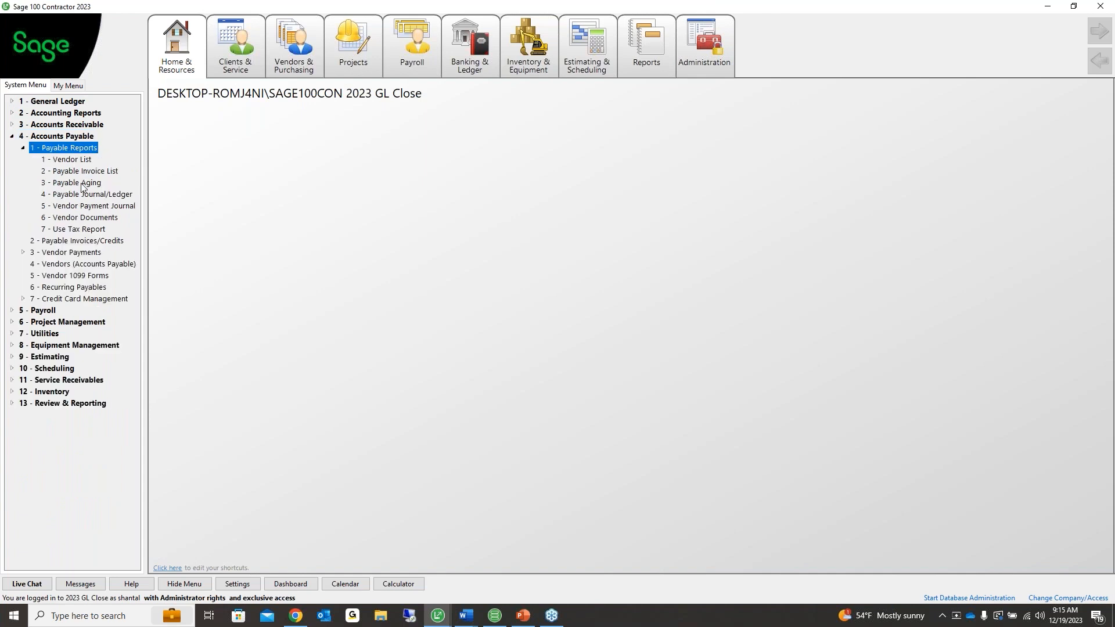
Preview Payable Aging report 56 AP Invoice Aging~Land sorted by Vendor Alpha/Job Alpha
double_click(80, 183)
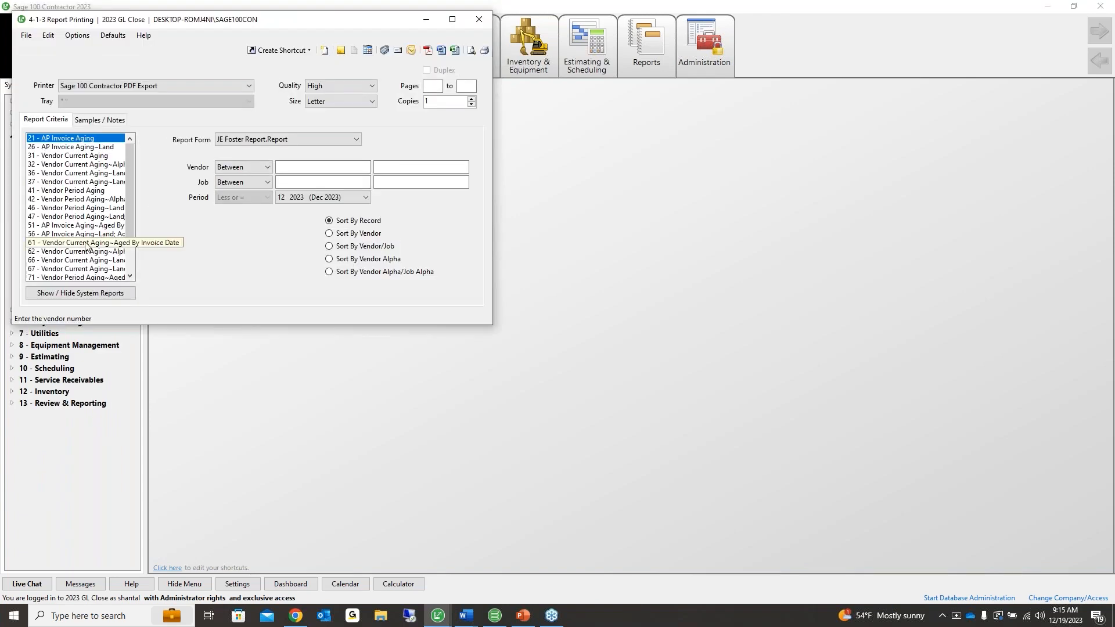
click(76, 234)
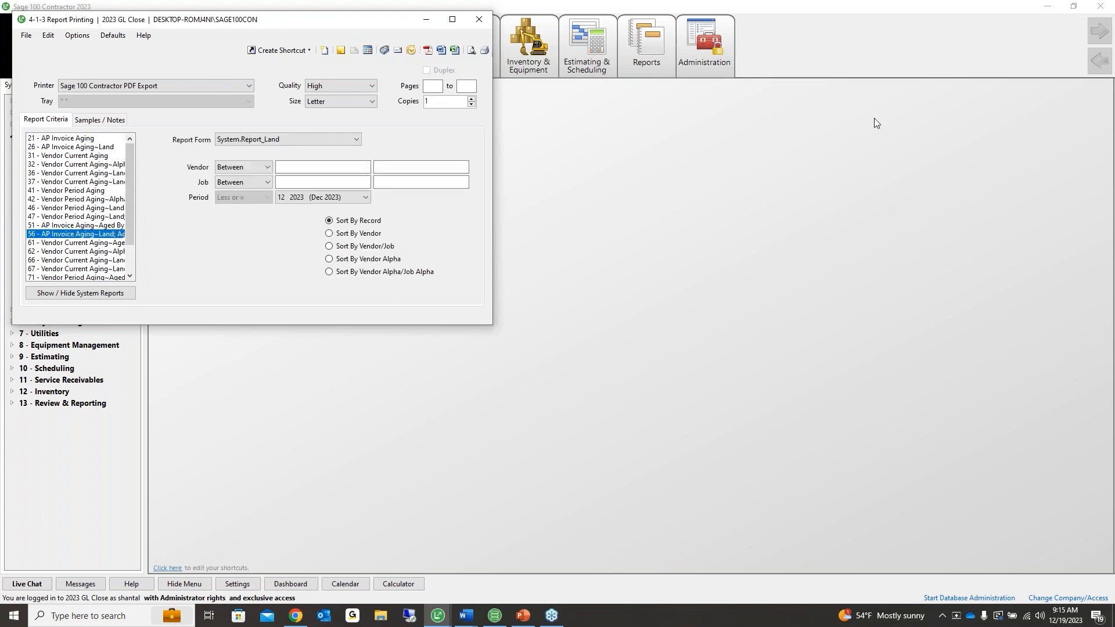
click(931, 120)
click(372, 272)
click(471, 50)
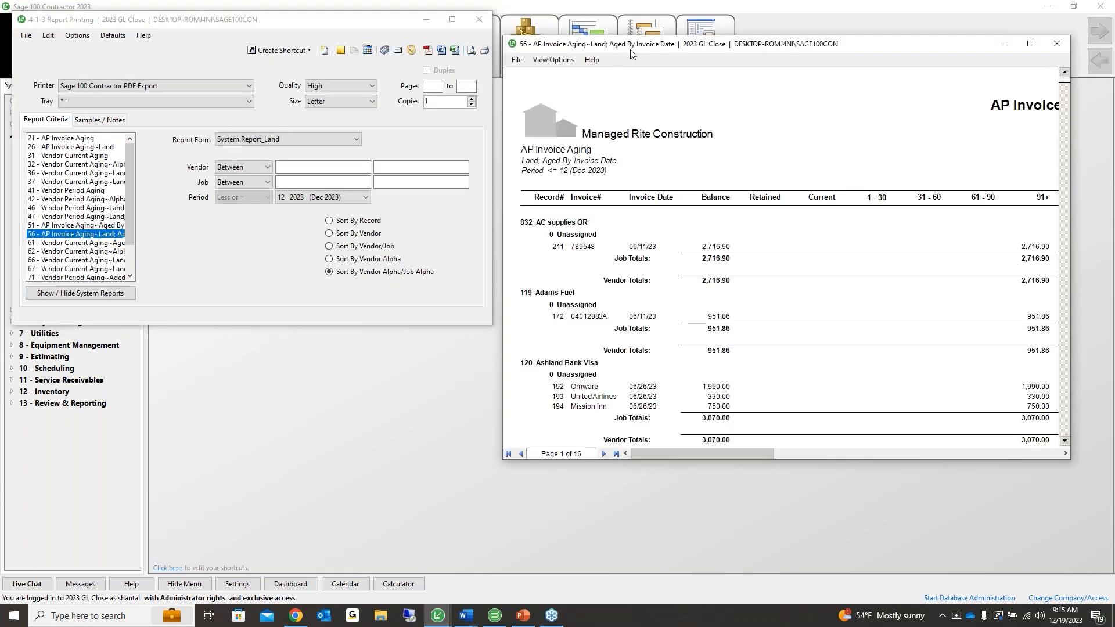
Compare the AP aging Grand Total of 437,122.67 with the Trial Balance's Trade Accounts Payable
drag(630, 50, 312, 50)
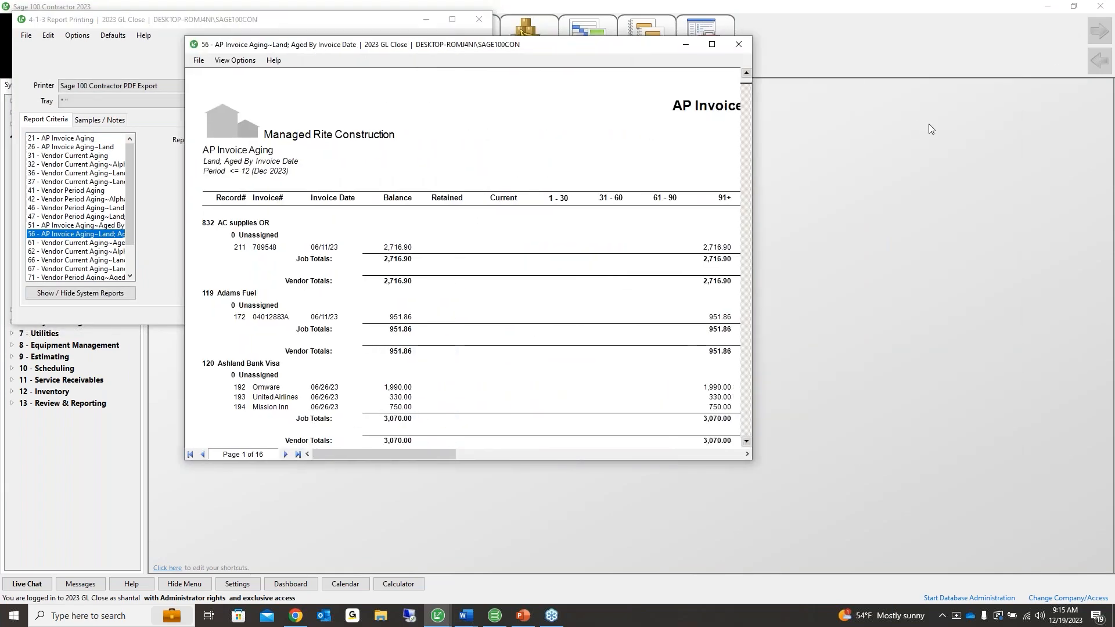
click(298, 454)
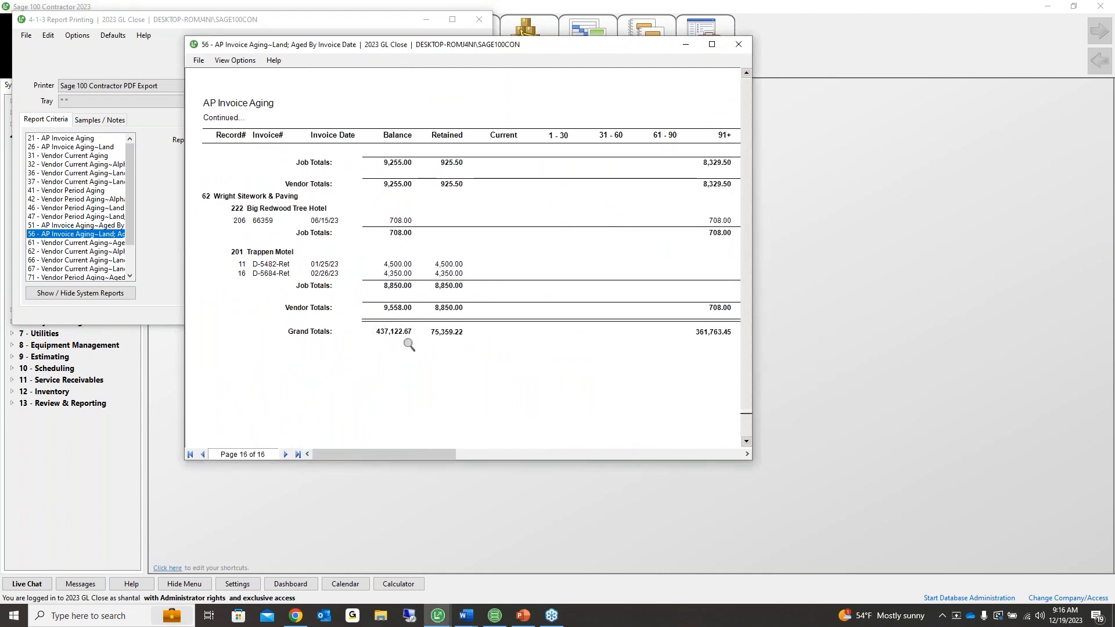
mouse_move(437, 615)
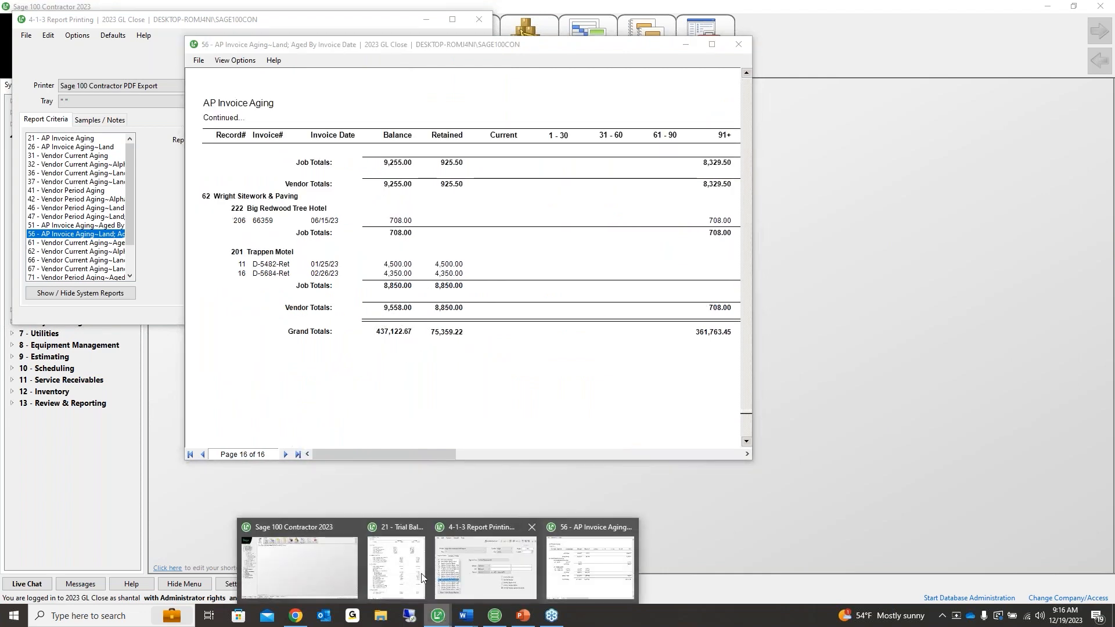
click(433, 527)
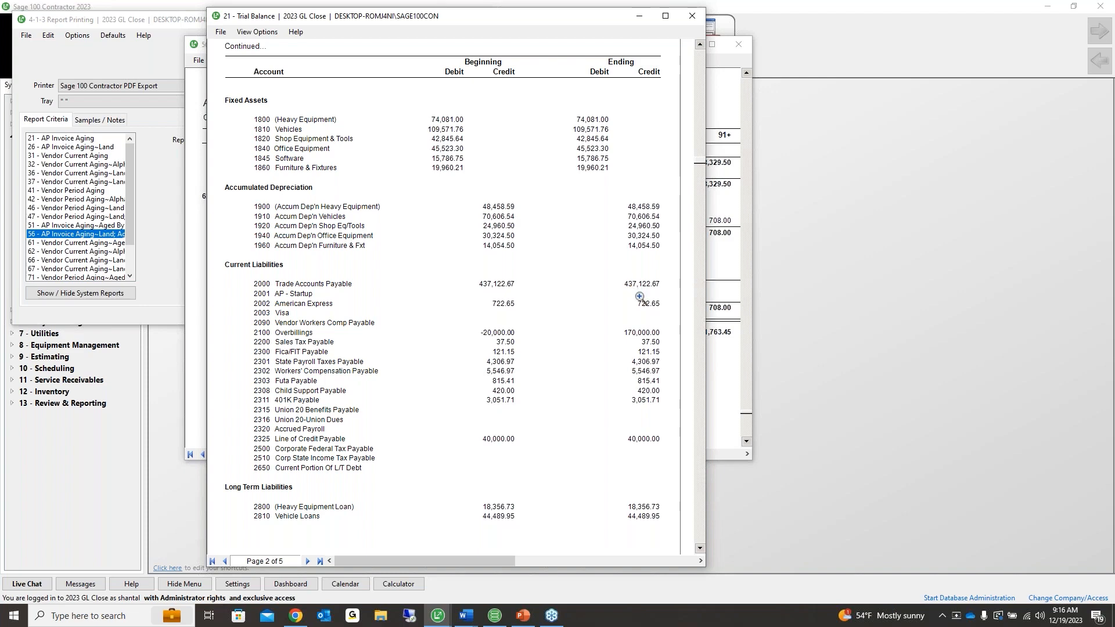
click(718, 296)
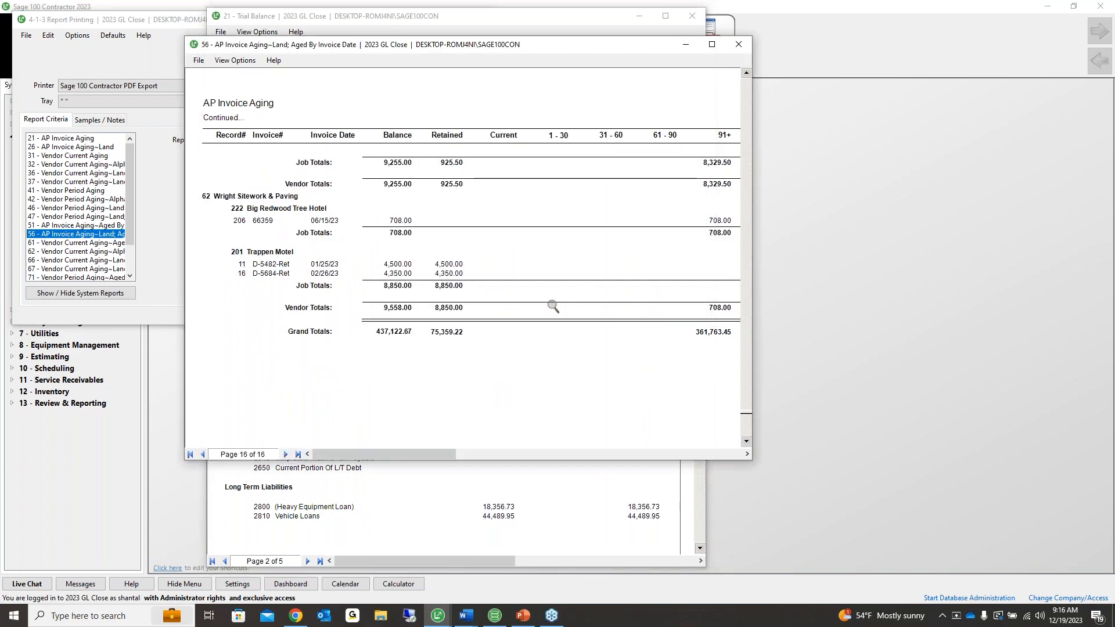
Scroll the AP Invoice Aging preview back up to page 14 of 16
scroll(477, 316, up, 3)
scroll(465, 256, up, 10)
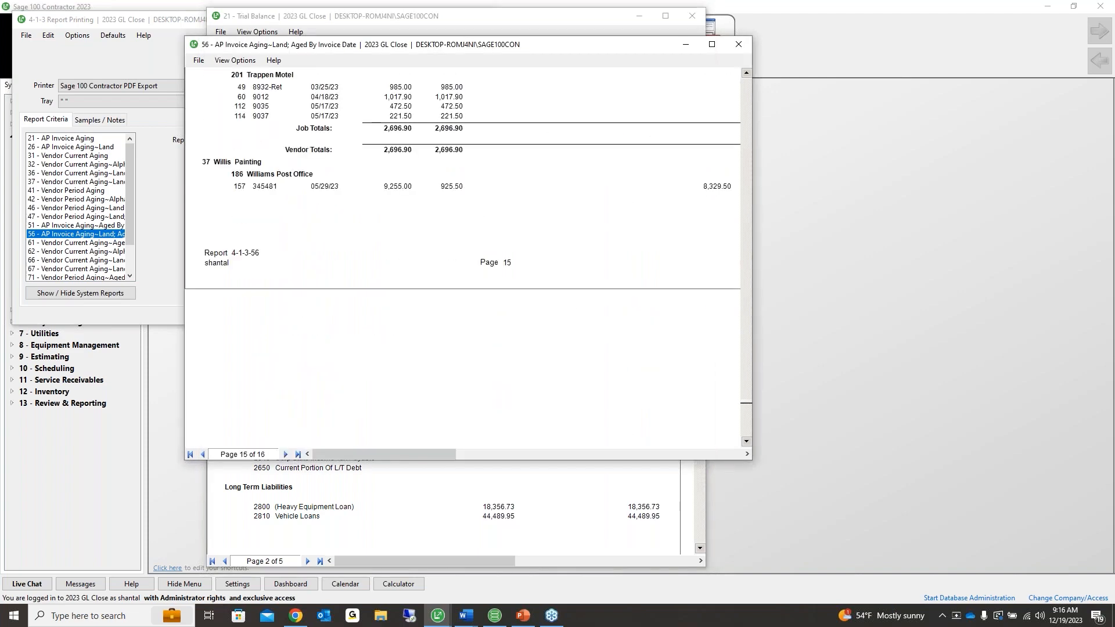
scroll(463, 256, up, 5)
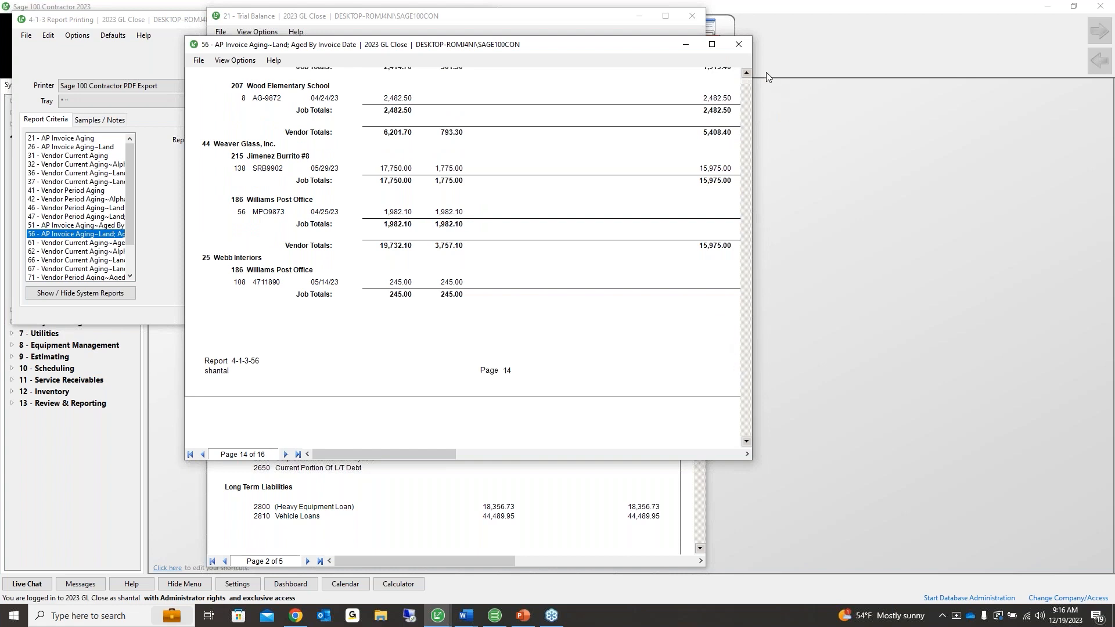
drag(768, 78, 768, 77)
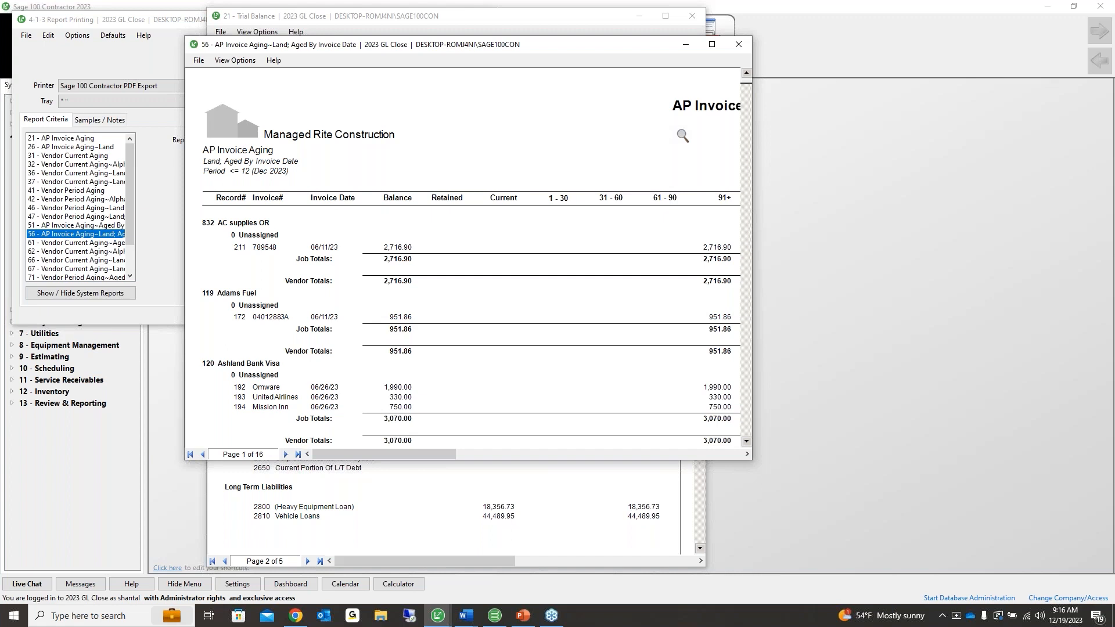
Close the AP aging preview, payable report setup and Trial Balance, then expand Accounting Reports
click(736, 47)
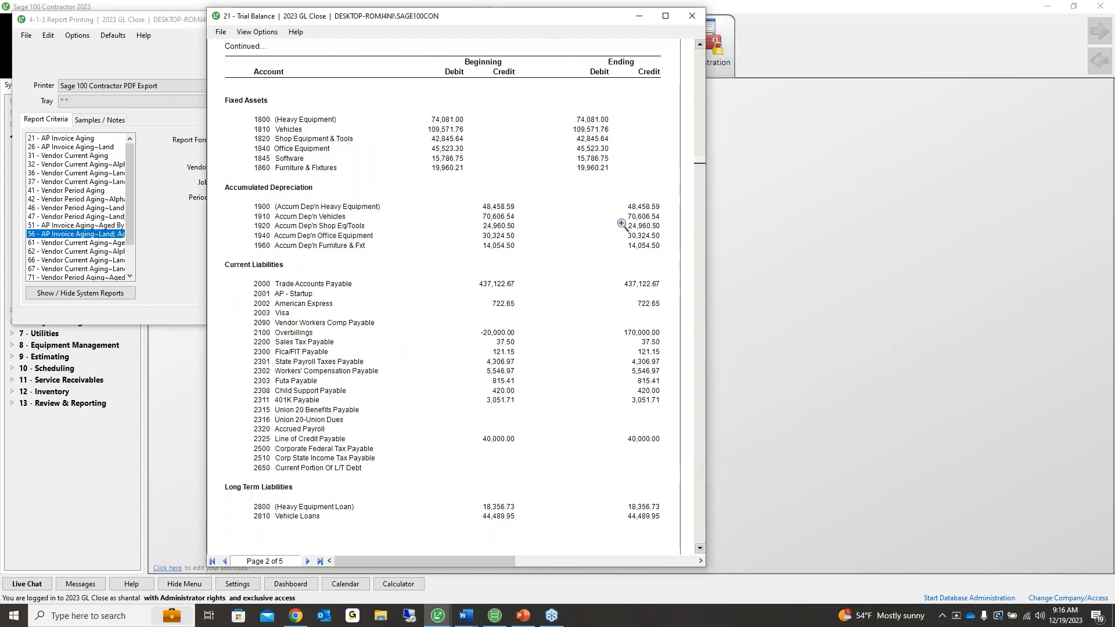
scroll(624, 225, up, 1)
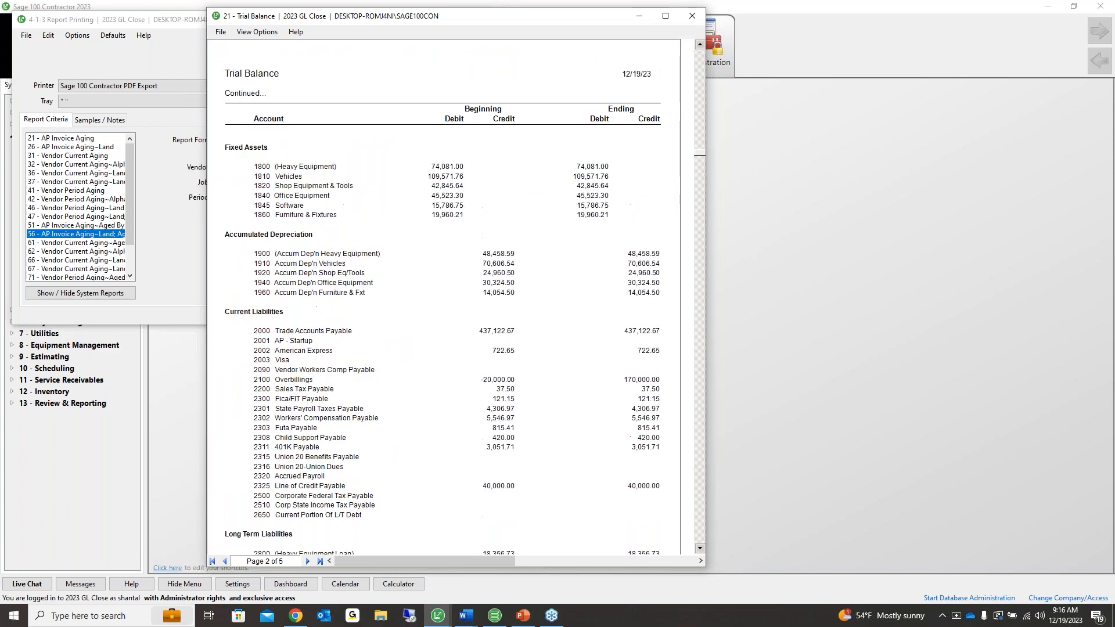
scroll(452, 267, down, 1)
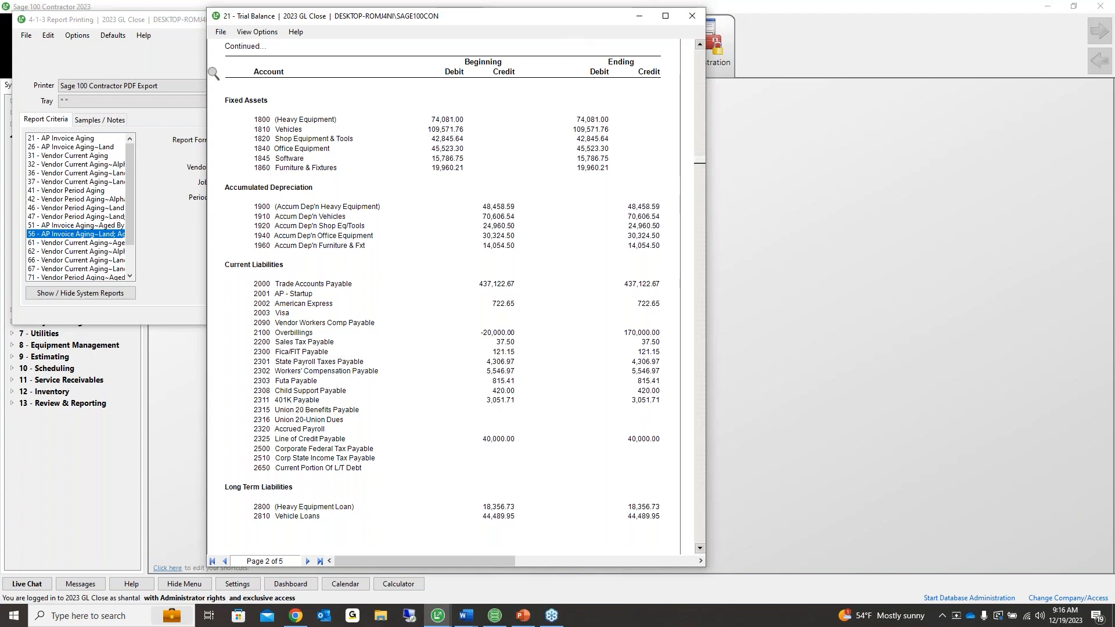
click(191, 50)
click(480, 20)
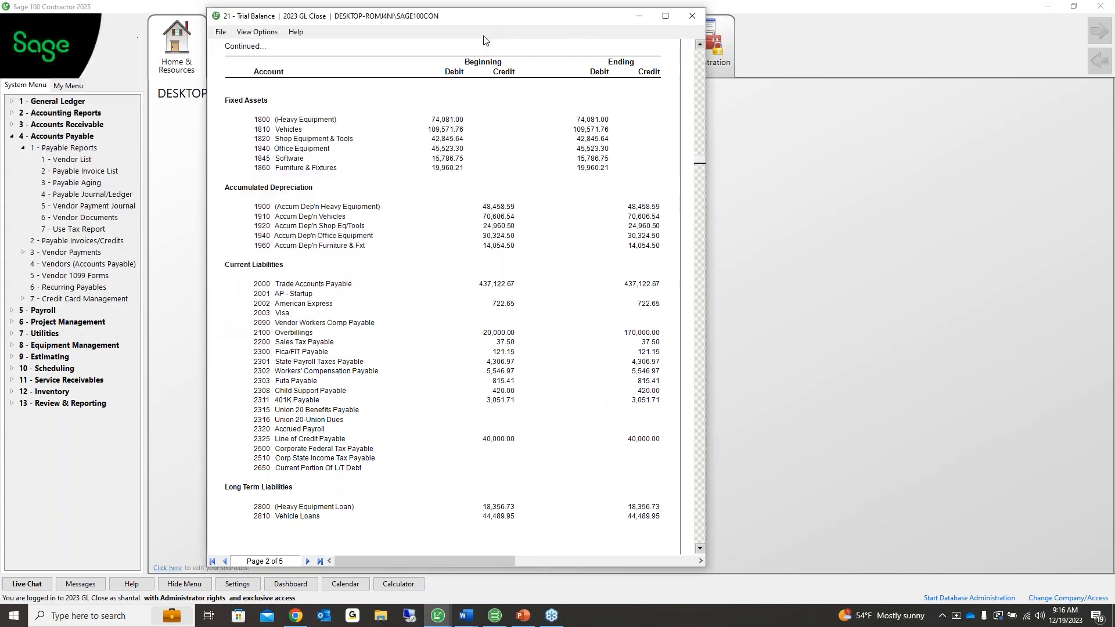
click(691, 16)
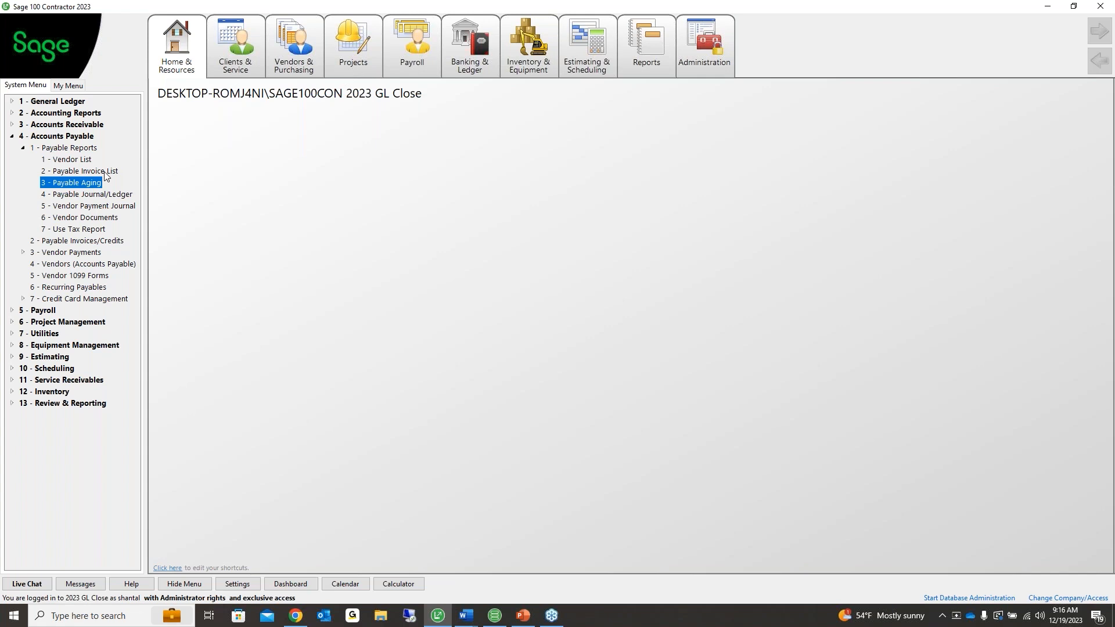
click(64, 114)
Preview the Income Statement for periods 01 2023 through 12 2023
click(67, 148)
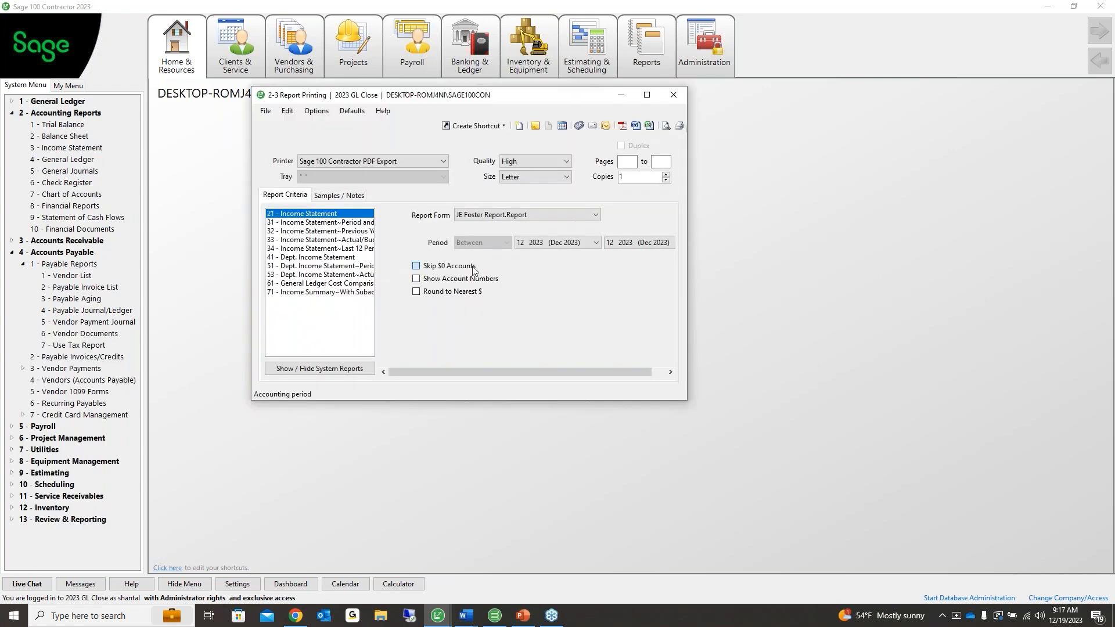
click(595, 243)
scroll(597, 261, up, 5)
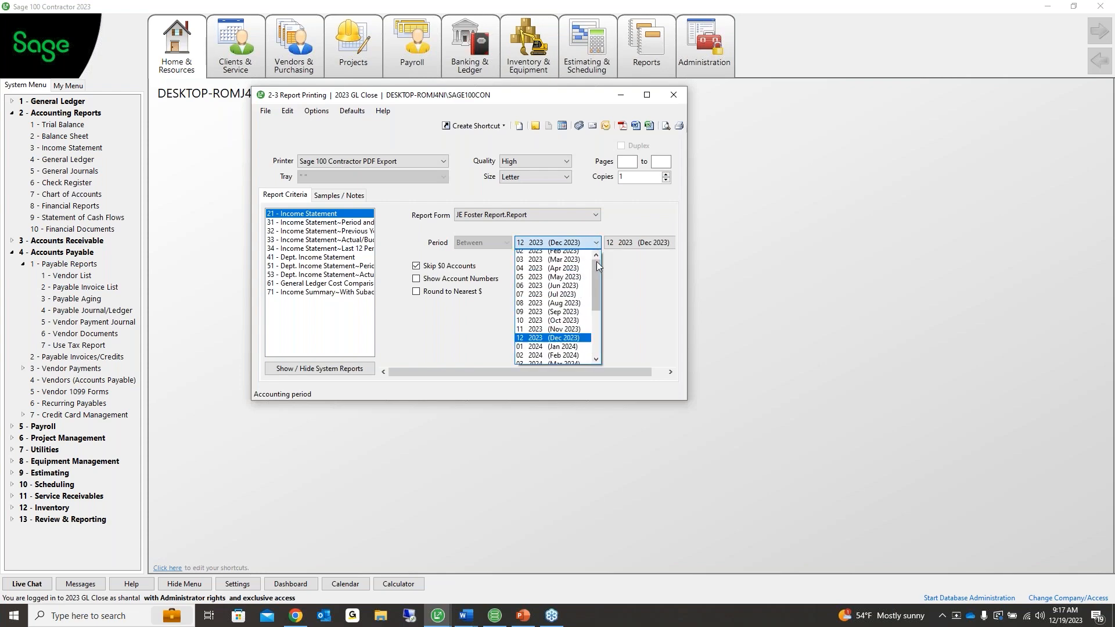
click(583, 255)
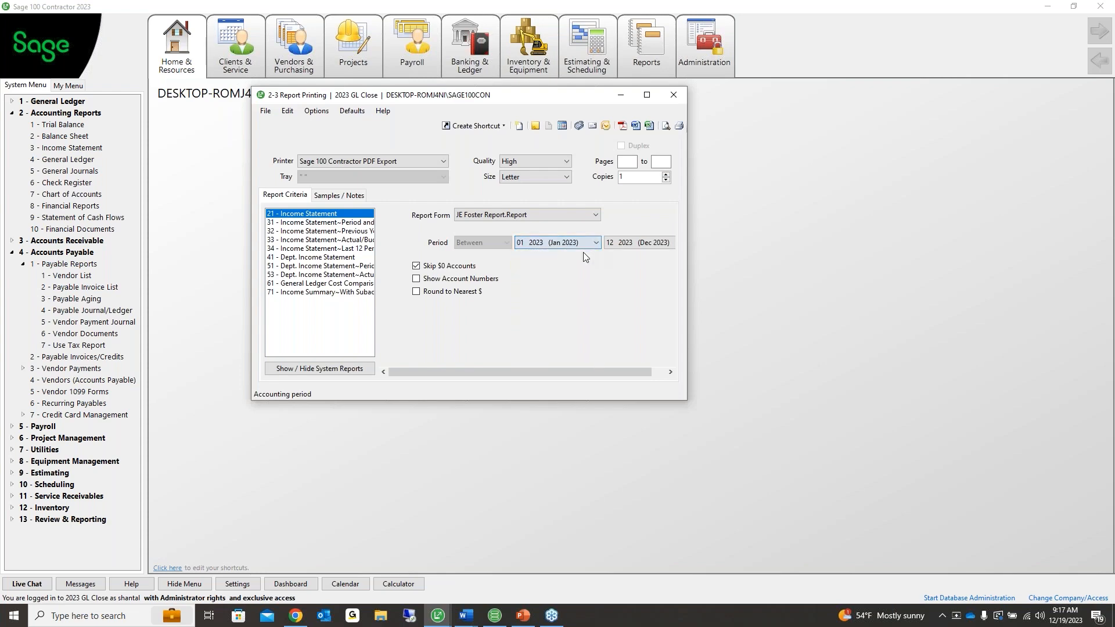
click(666, 125)
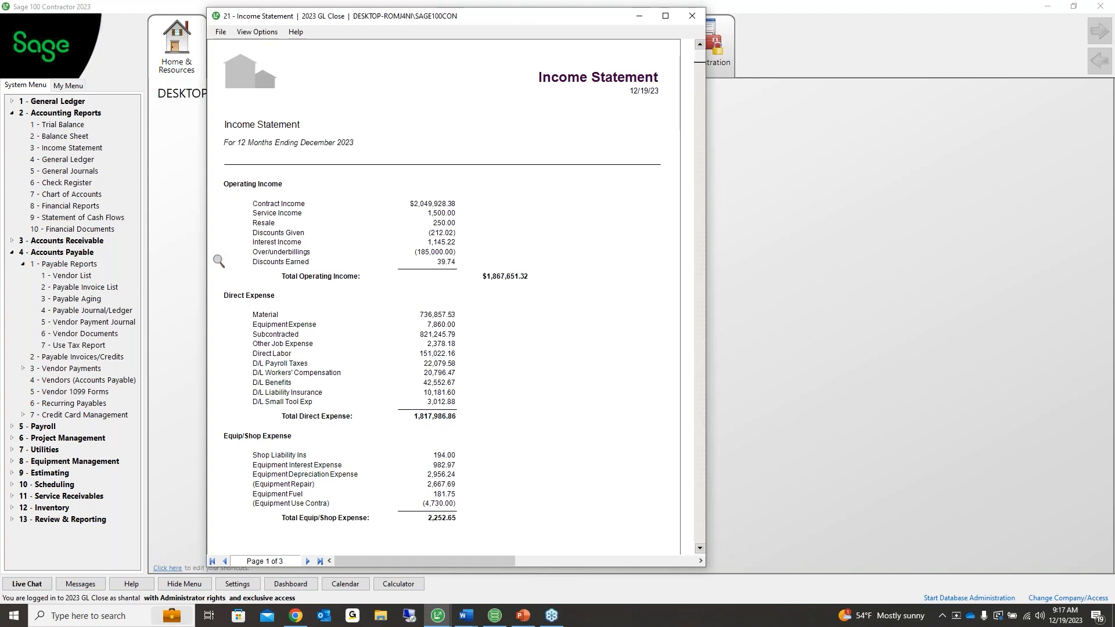
Expand Project Management's Job Reports and select the Job Cost Totals report
click(82, 443)
click(63, 427)
click(76, 473)
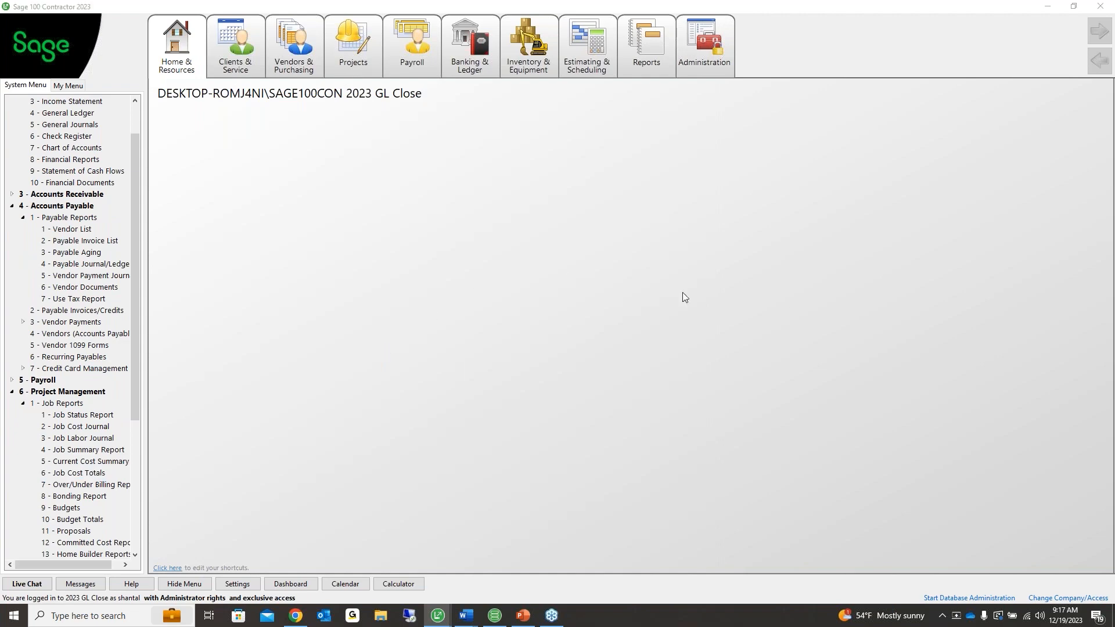
Preview the Job Cost Totals report for January through December 2023
drag(536, 213, 504, 82)
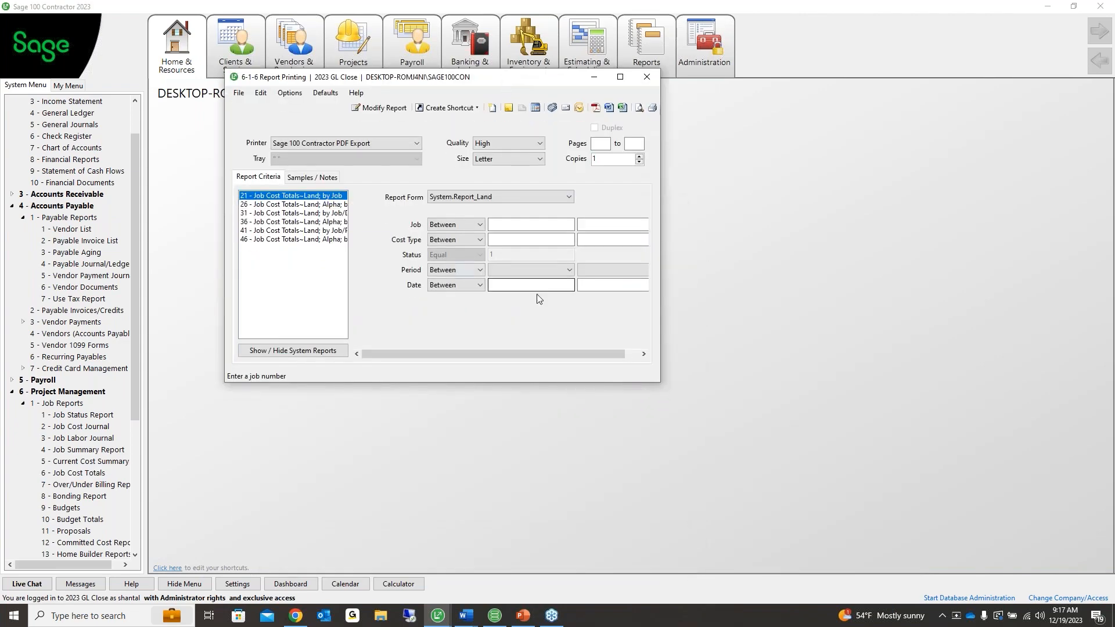
click(560, 270)
click(549, 280)
click(590, 273)
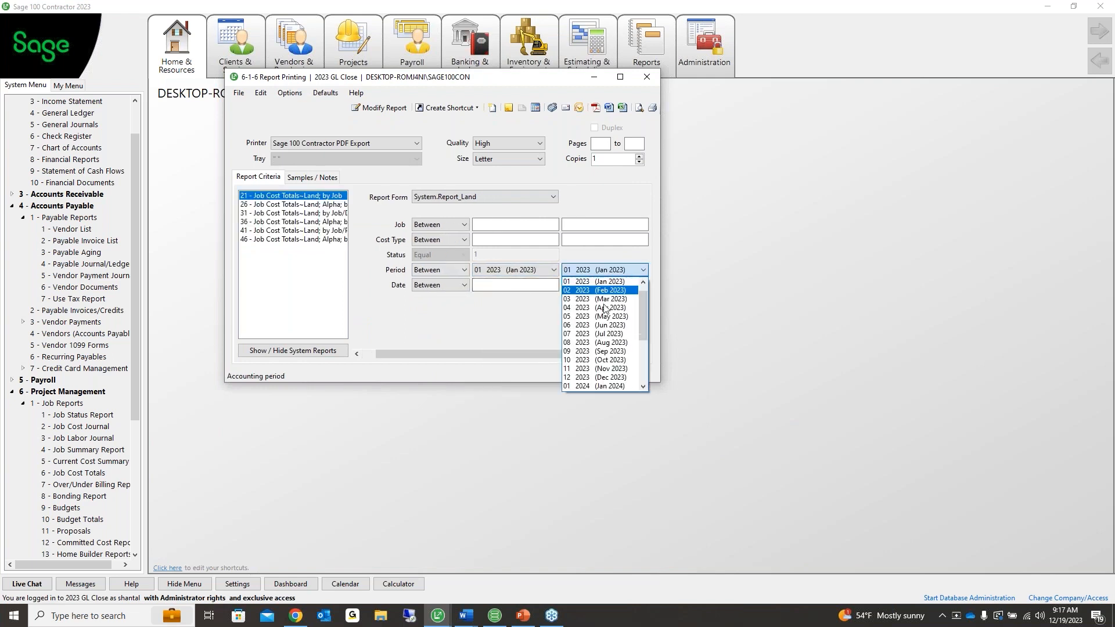
click(616, 377)
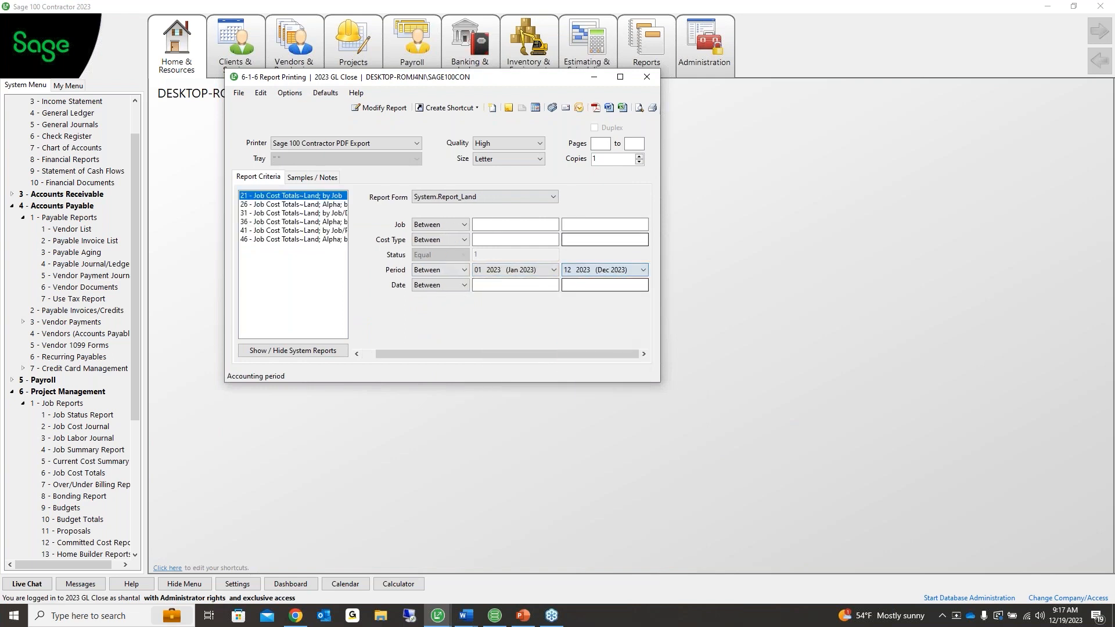
click(638, 108)
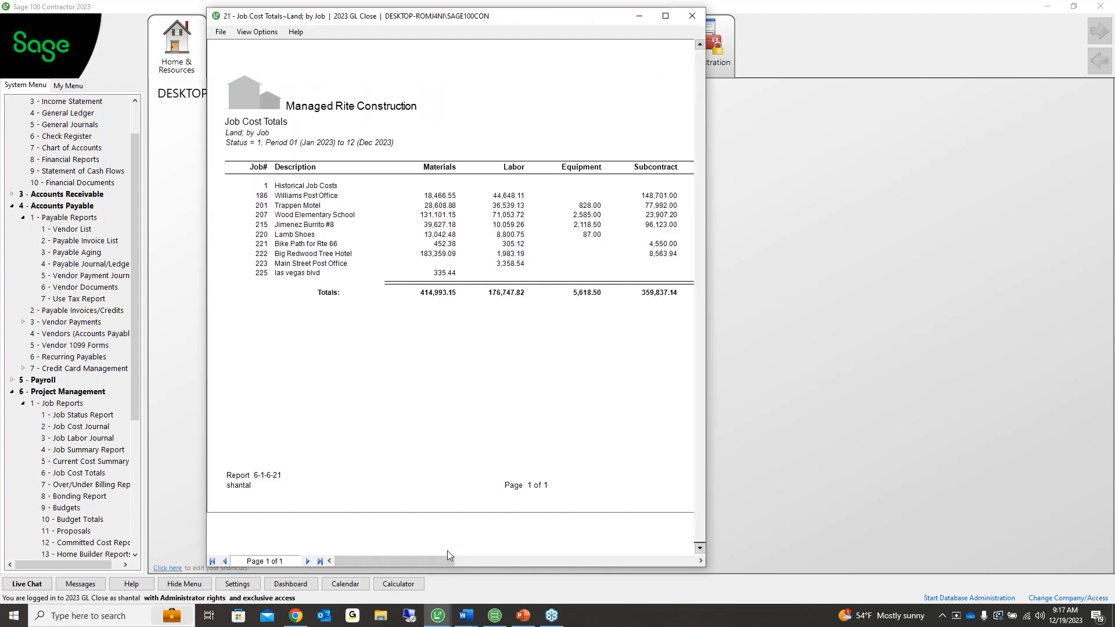
Show the Other and Total columns and arrange Job Cost Totals beside the Income Statement
click(455, 561)
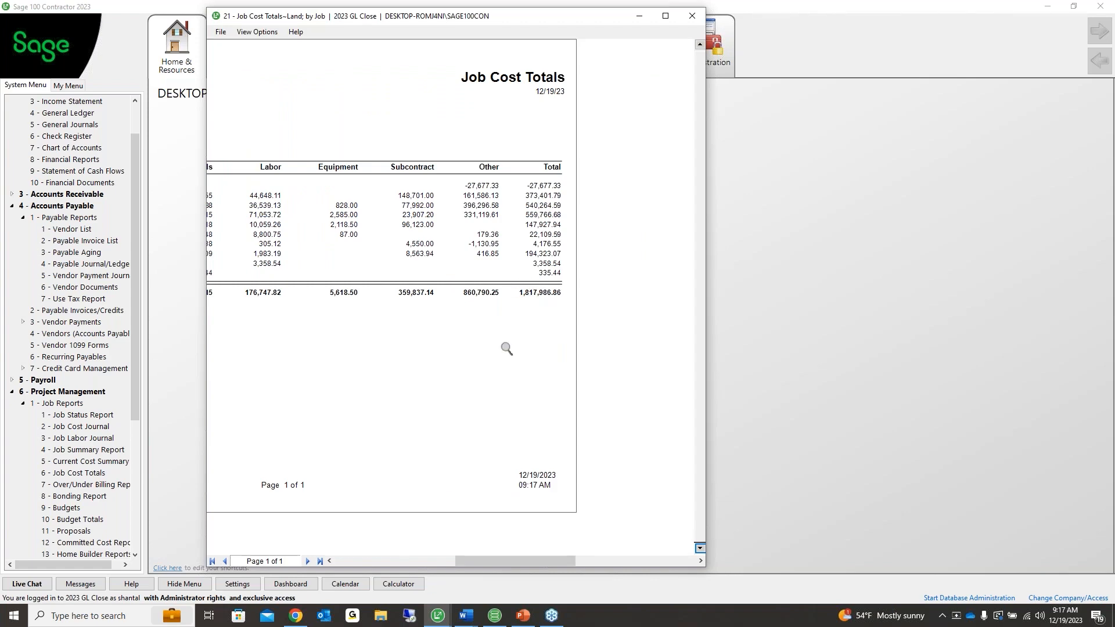
click(437, 615)
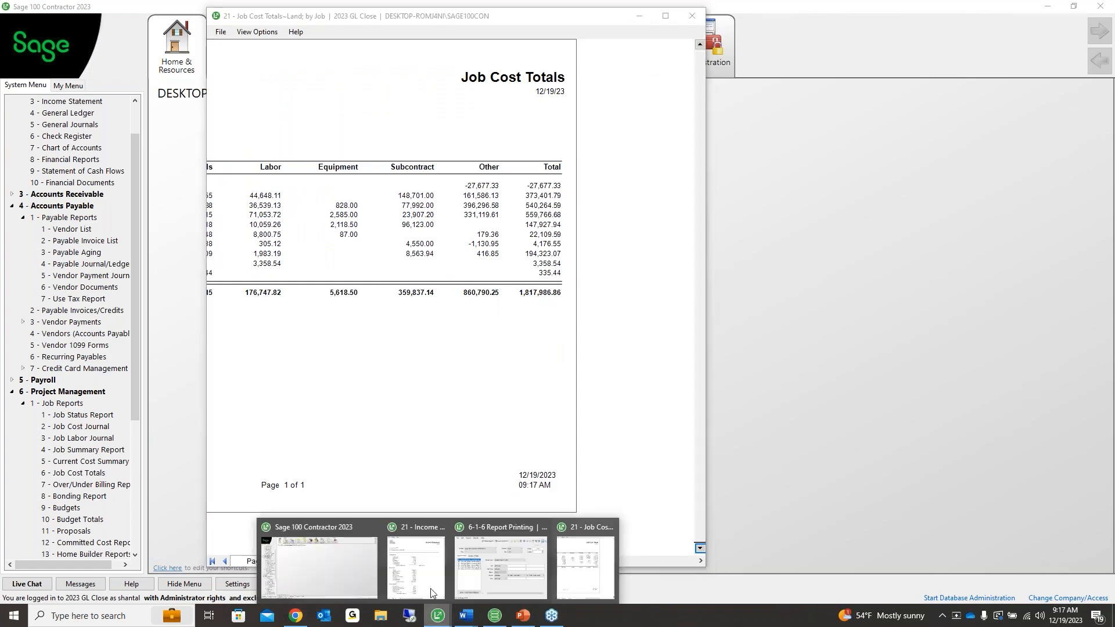
click(431, 592)
drag(562, 26, 278, 28)
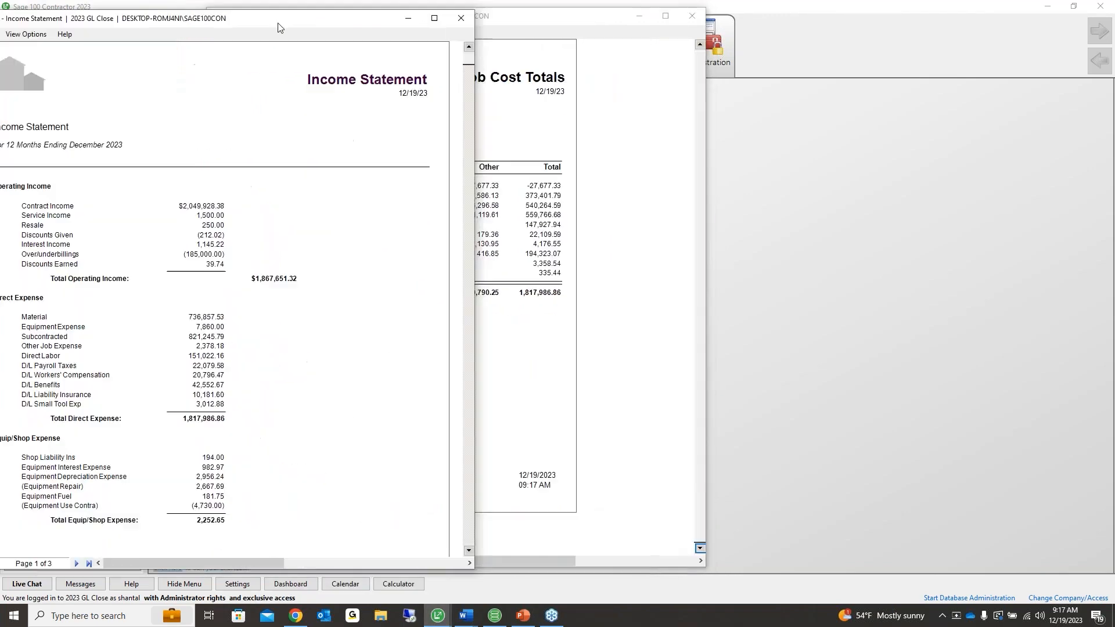
drag(357, 26, 411, 25)
click(622, 21)
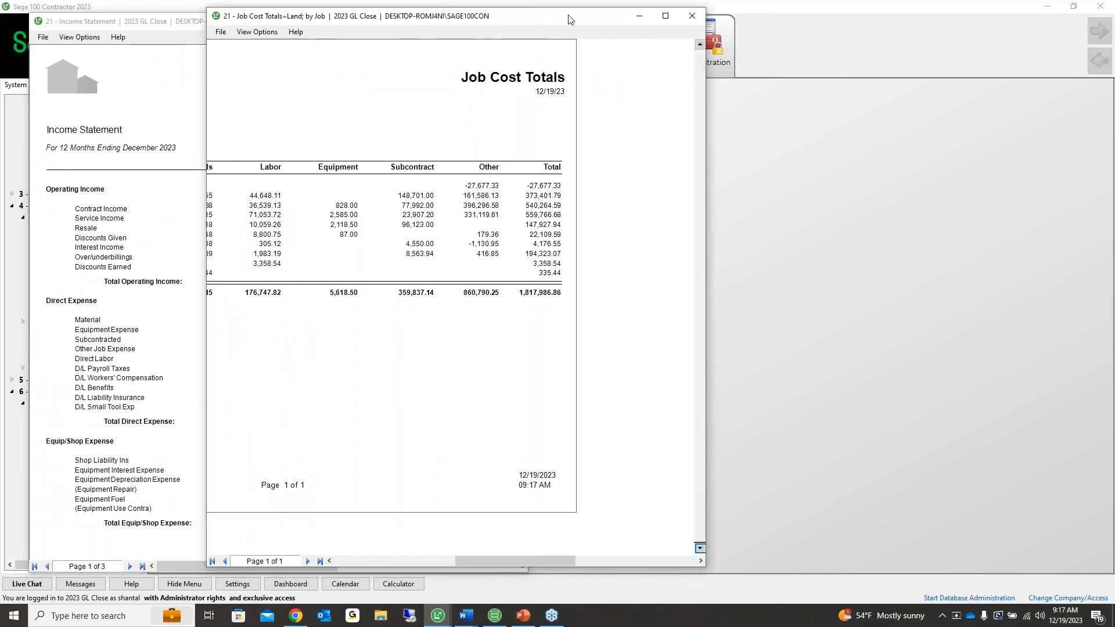
Compare the Income Statement's direct expenses with the Job Cost Totals grand total of 1,817,986.86
drag(568, 19, 734, 26)
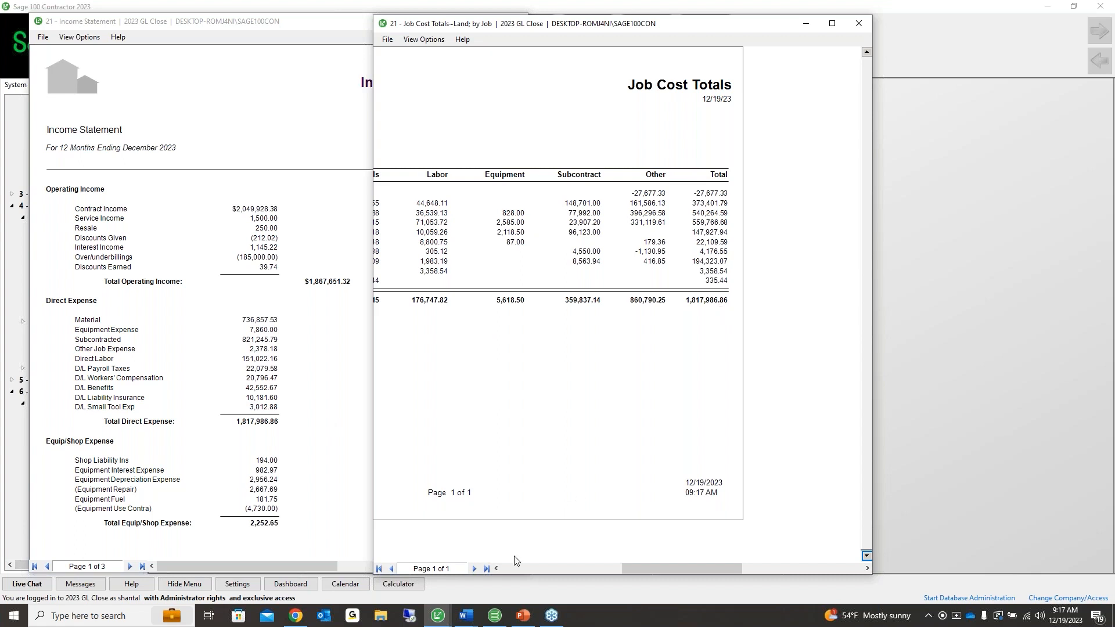
click(497, 570)
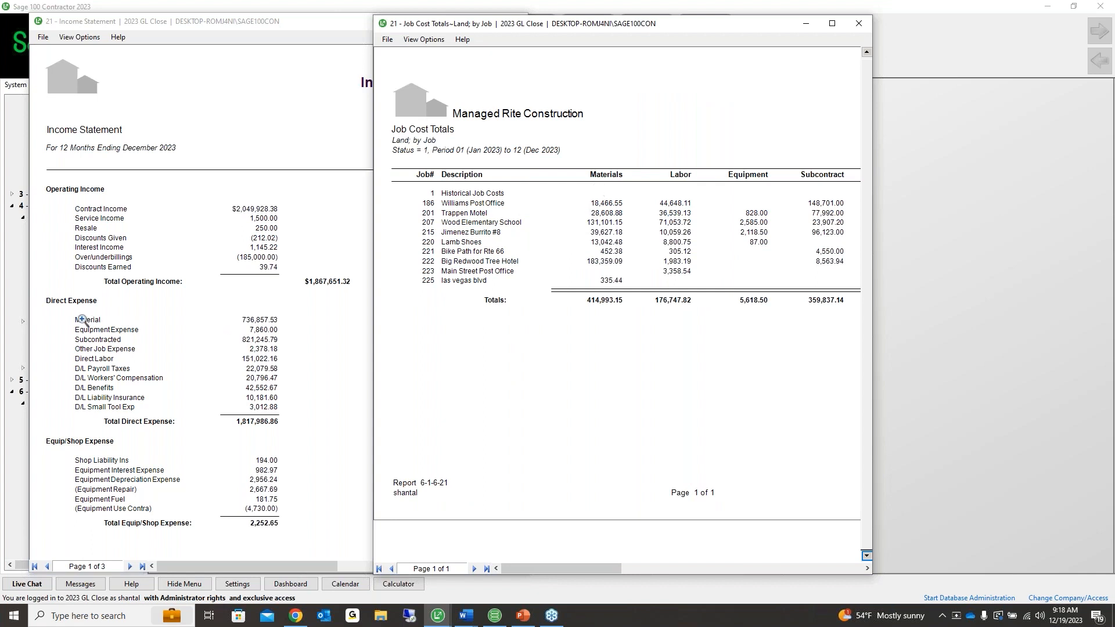
click(181, 326)
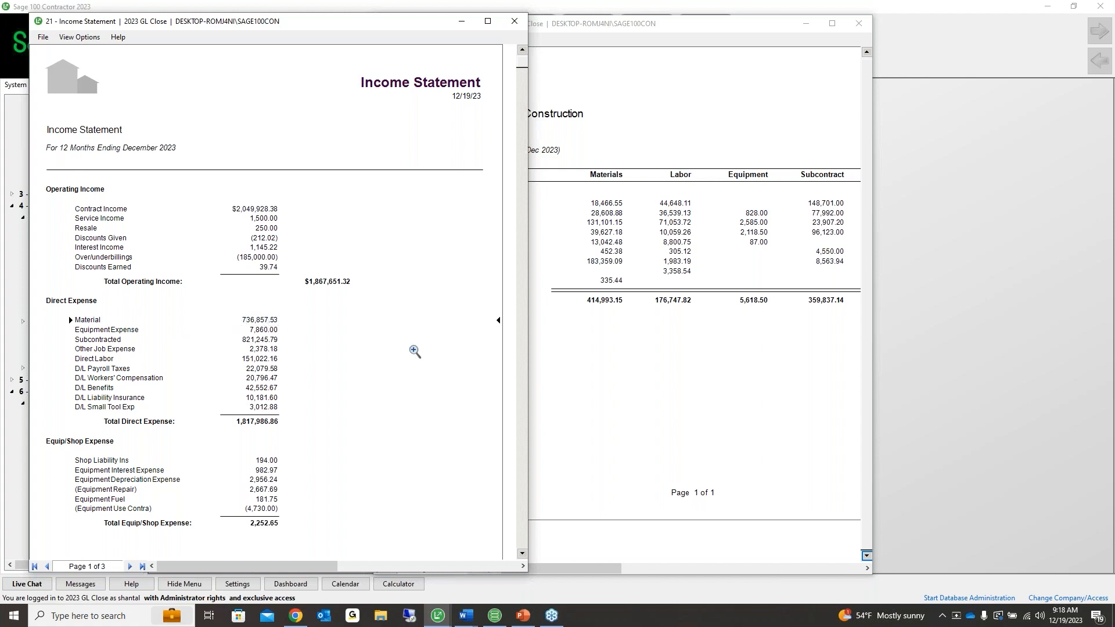
click(653, 308)
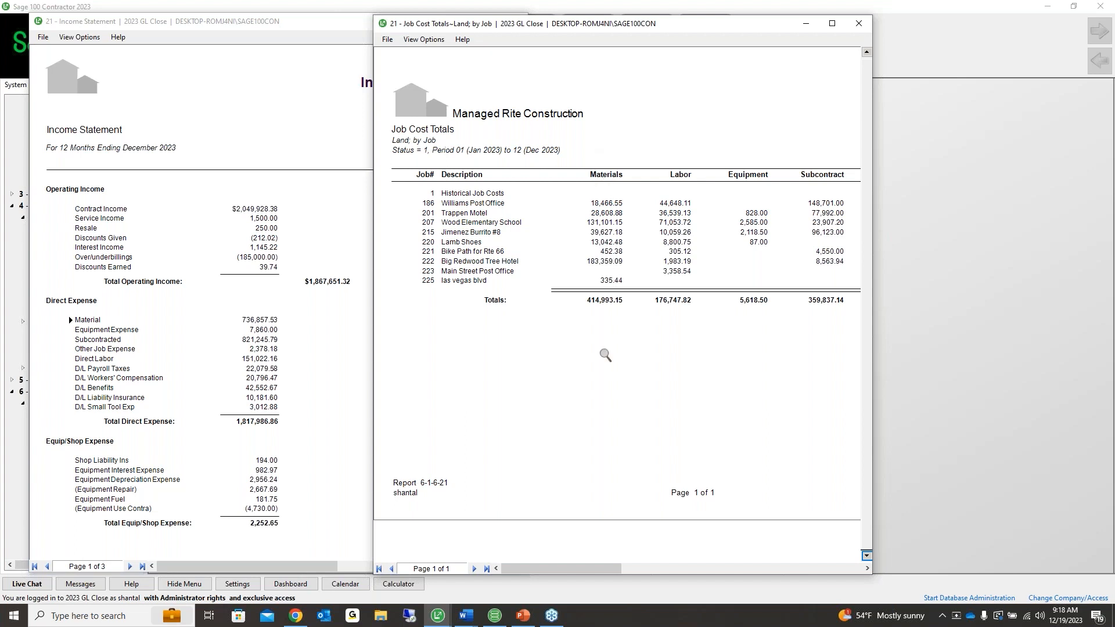
click(262, 320)
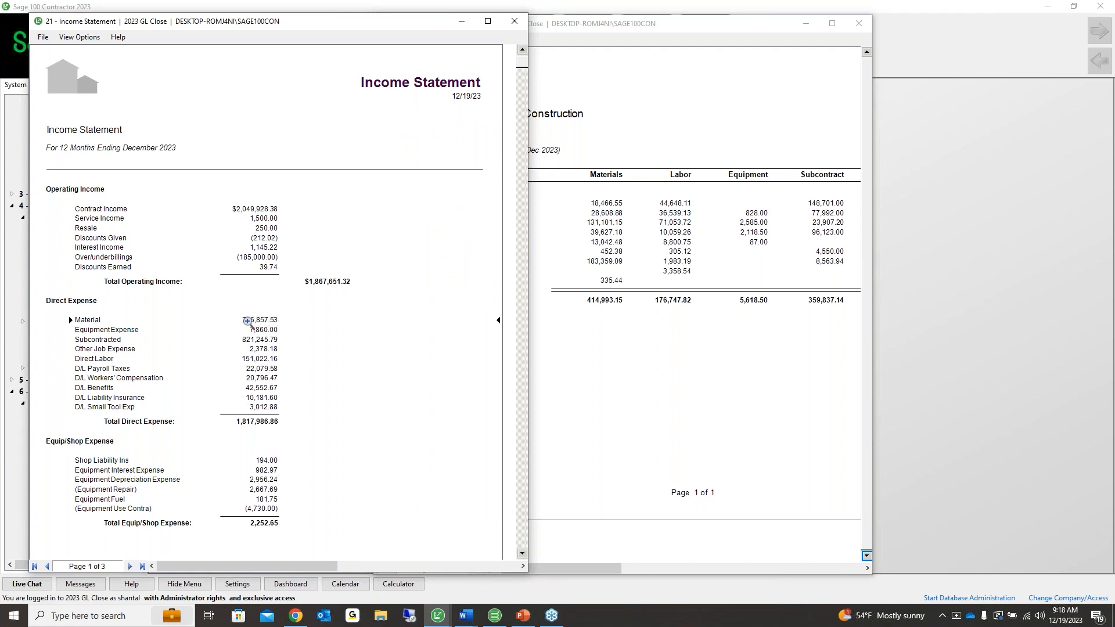
click(588, 297)
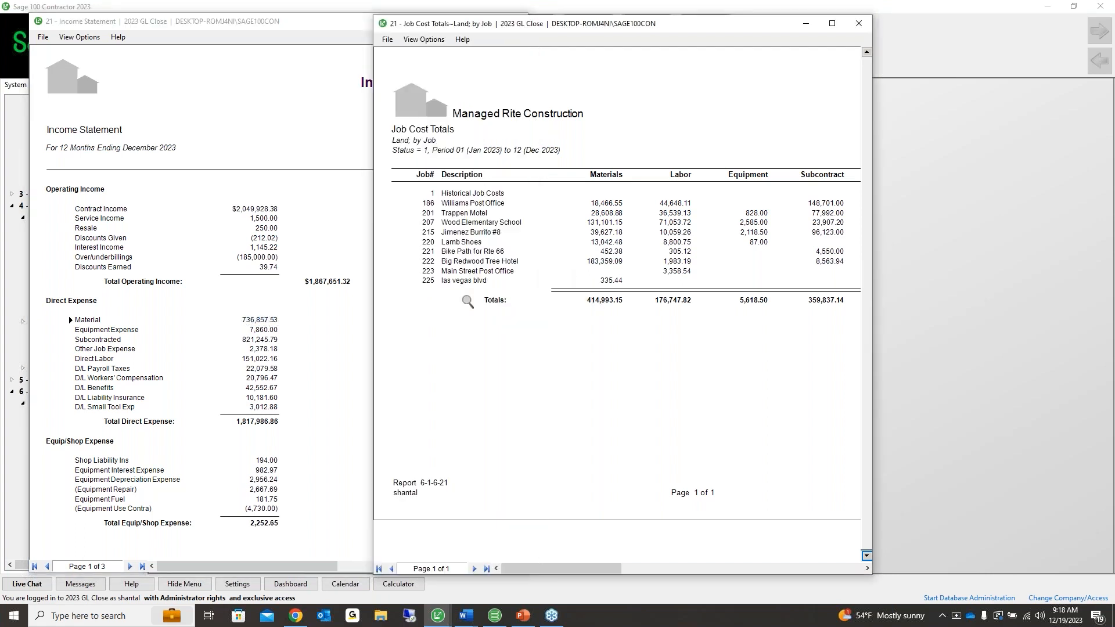
click(275, 319)
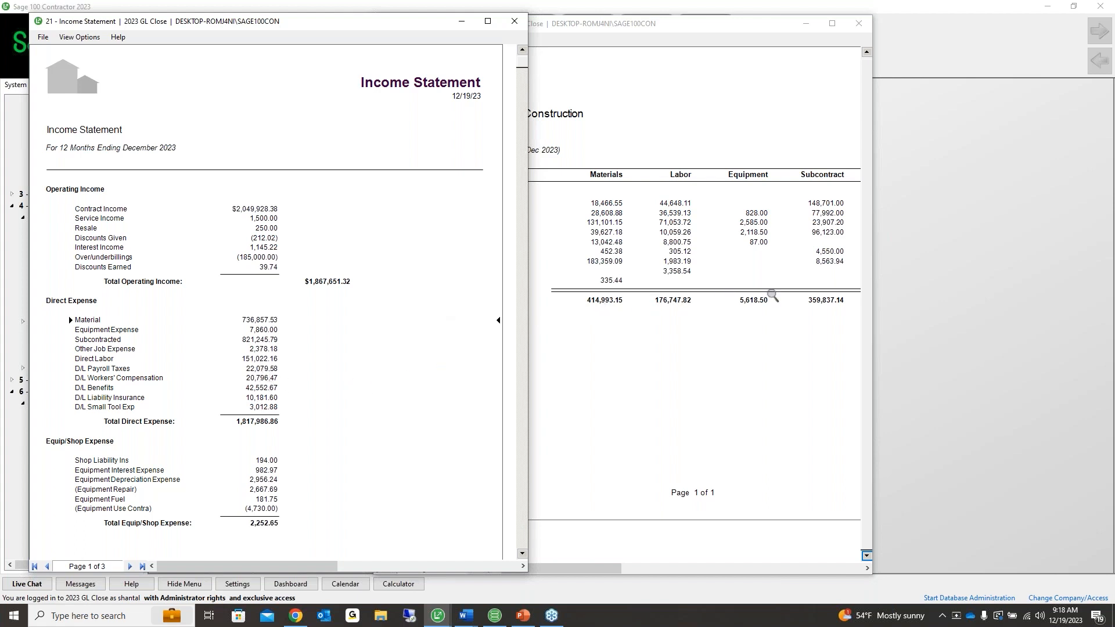
click(262, 330)
Drill from Material into the ledger, transaction 98261, its payable invoice and job costs
double_click(254, 320)
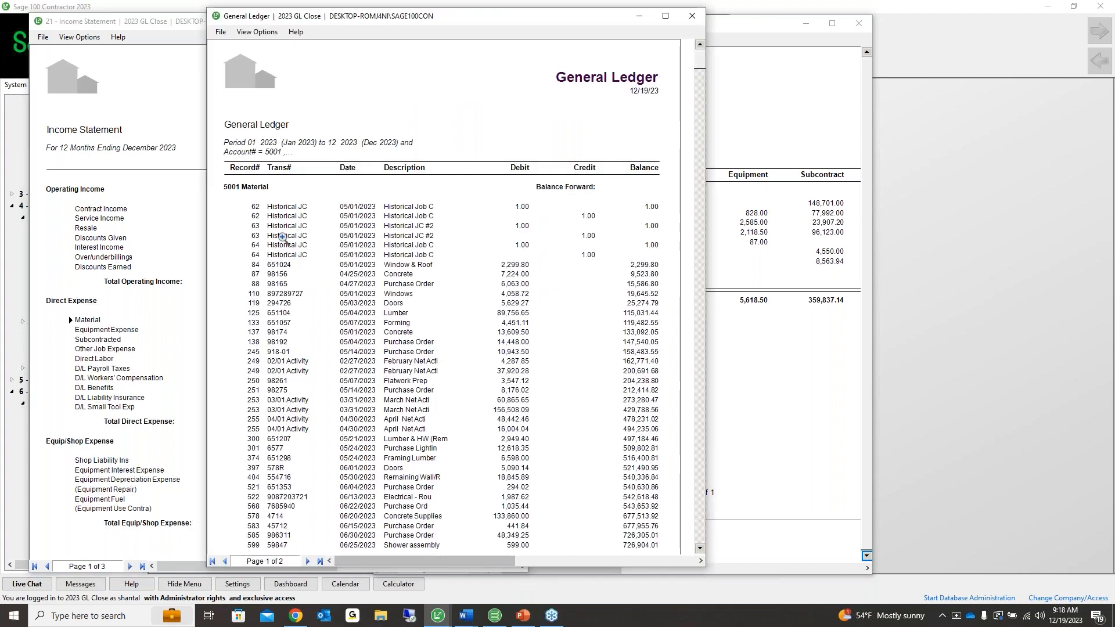
double_click(416, 381)
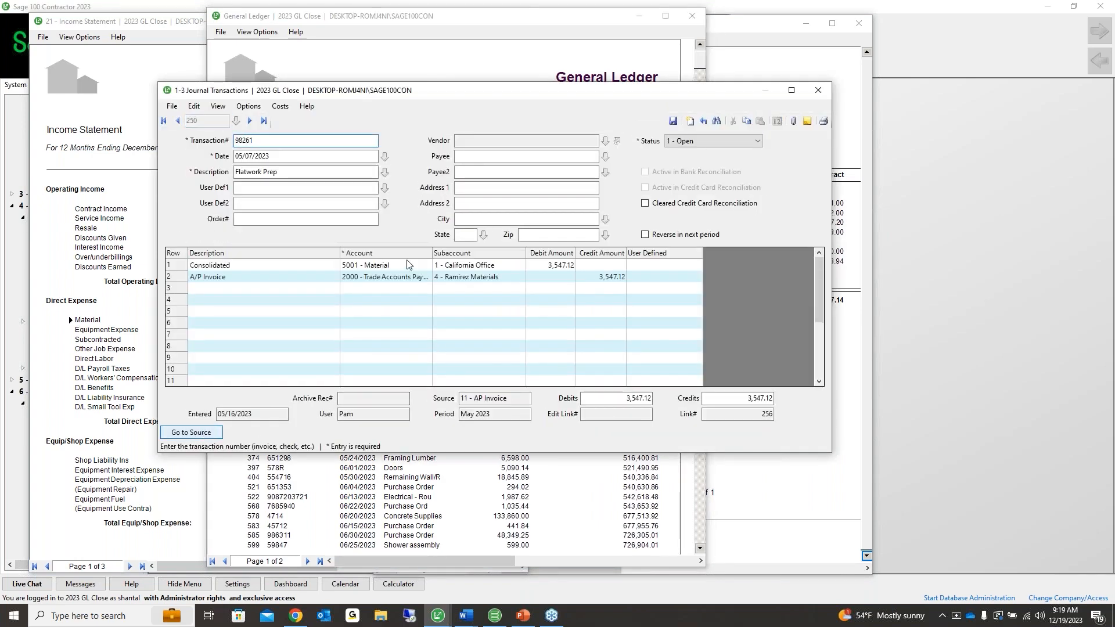
click(199, 431)
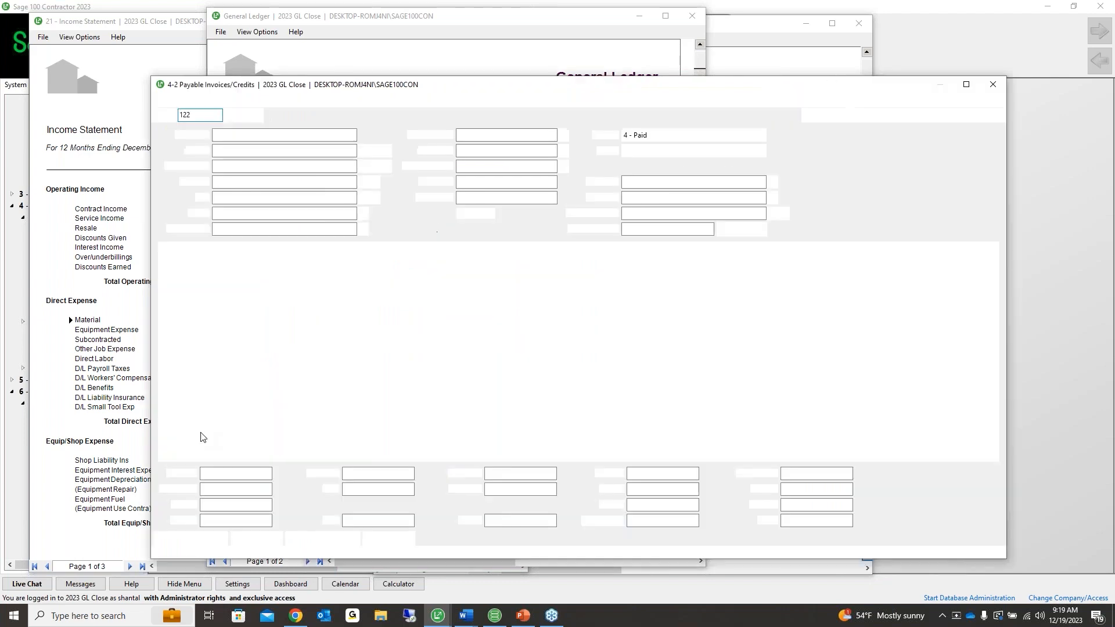
drag(475, 96, 391, 89)
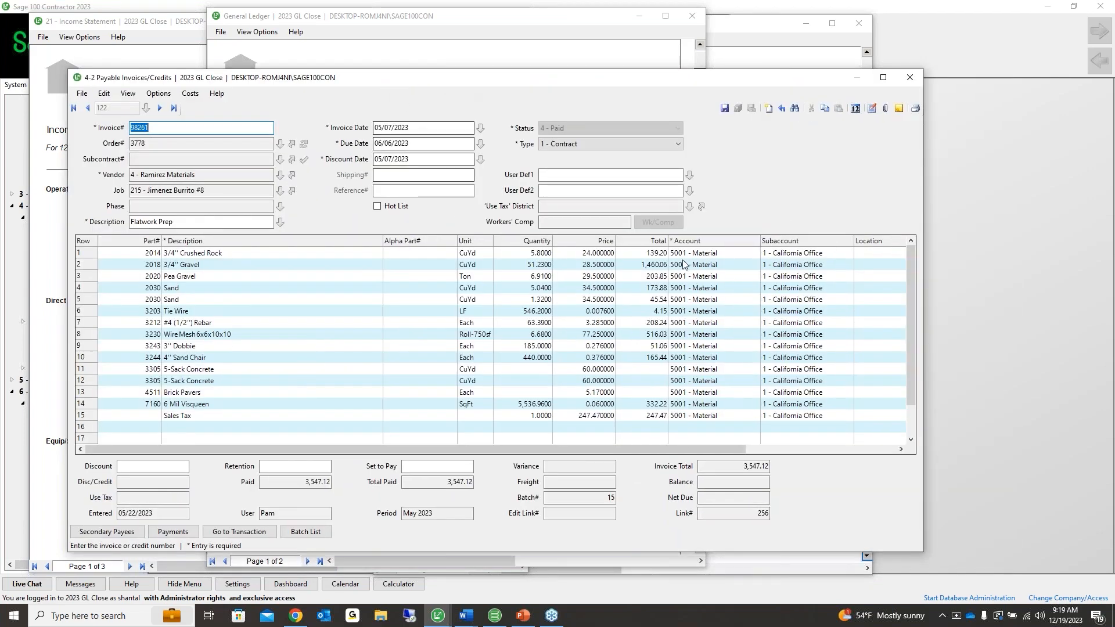
click(691, 243)
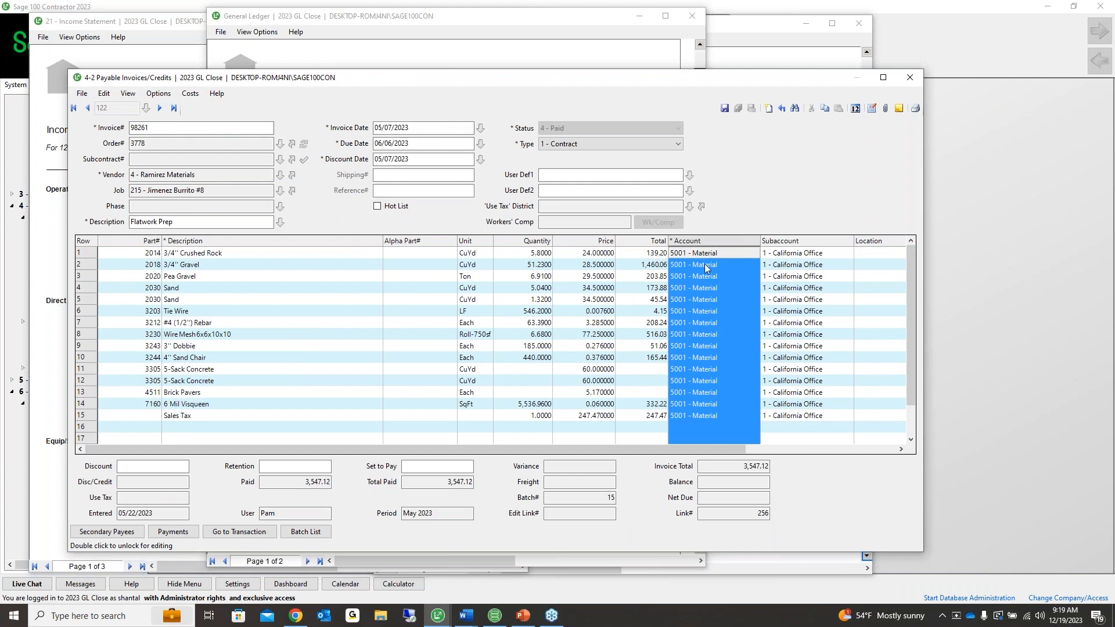
click(694, 413)
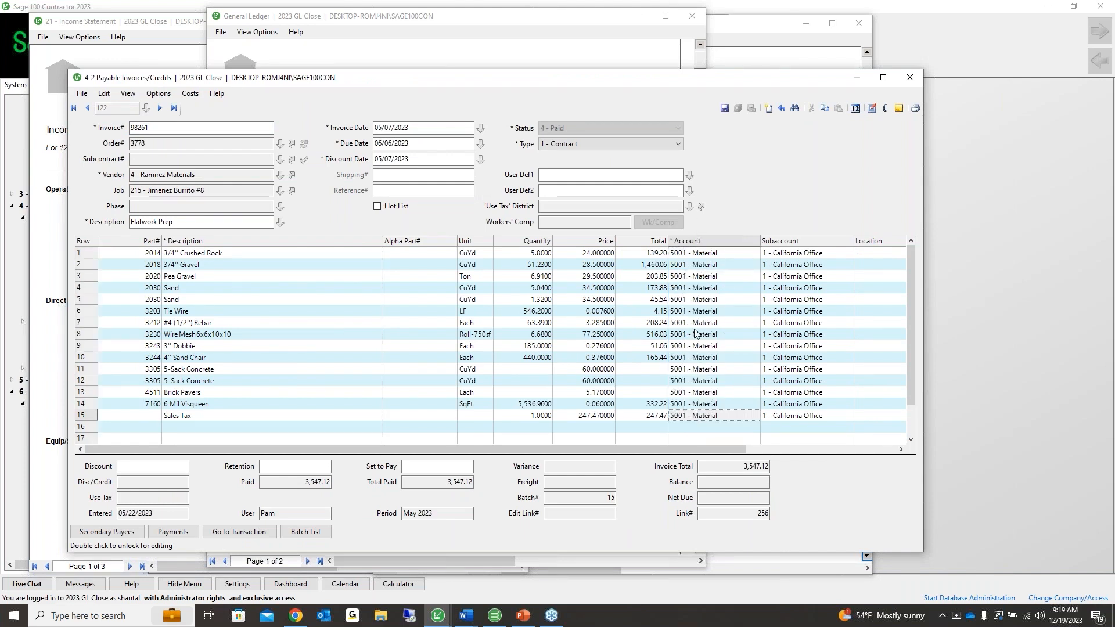
click(193, 95)
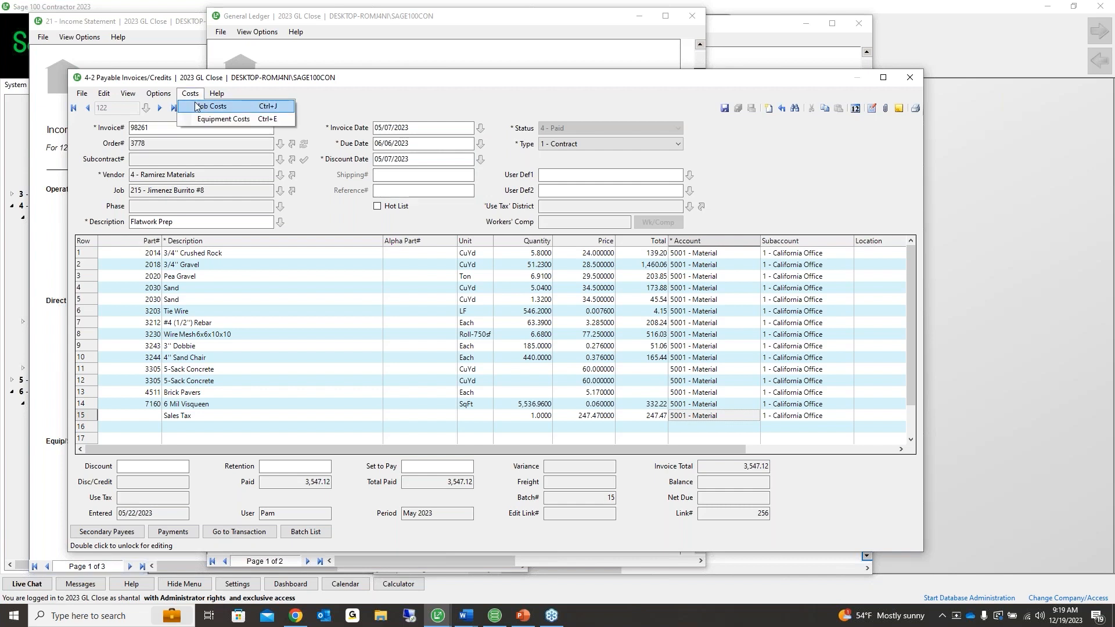
click(200, 106)
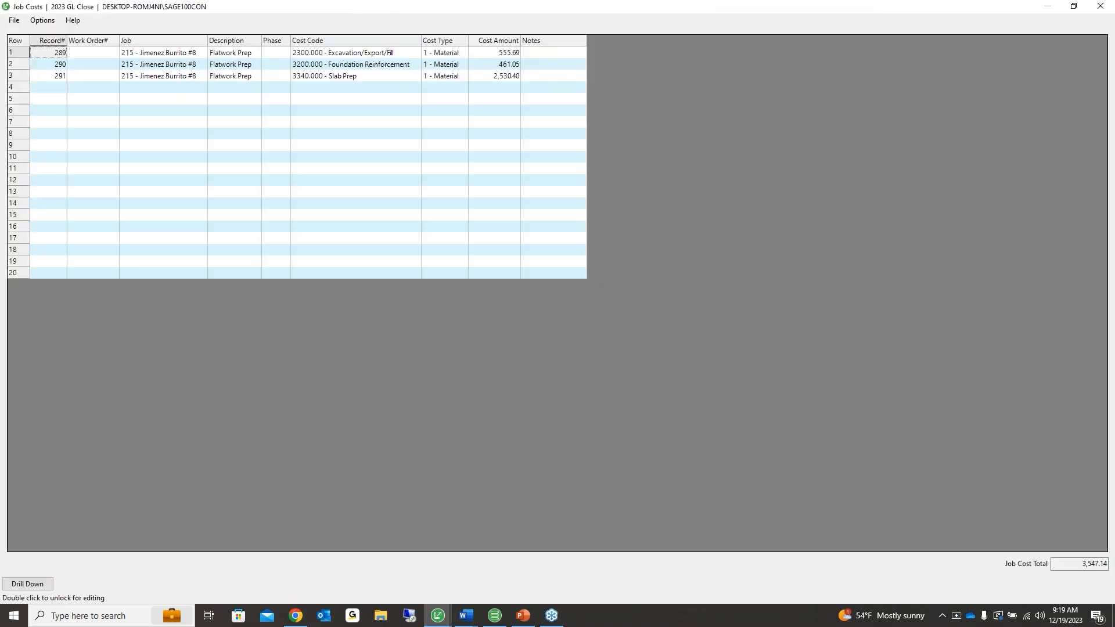
click(440, 42)
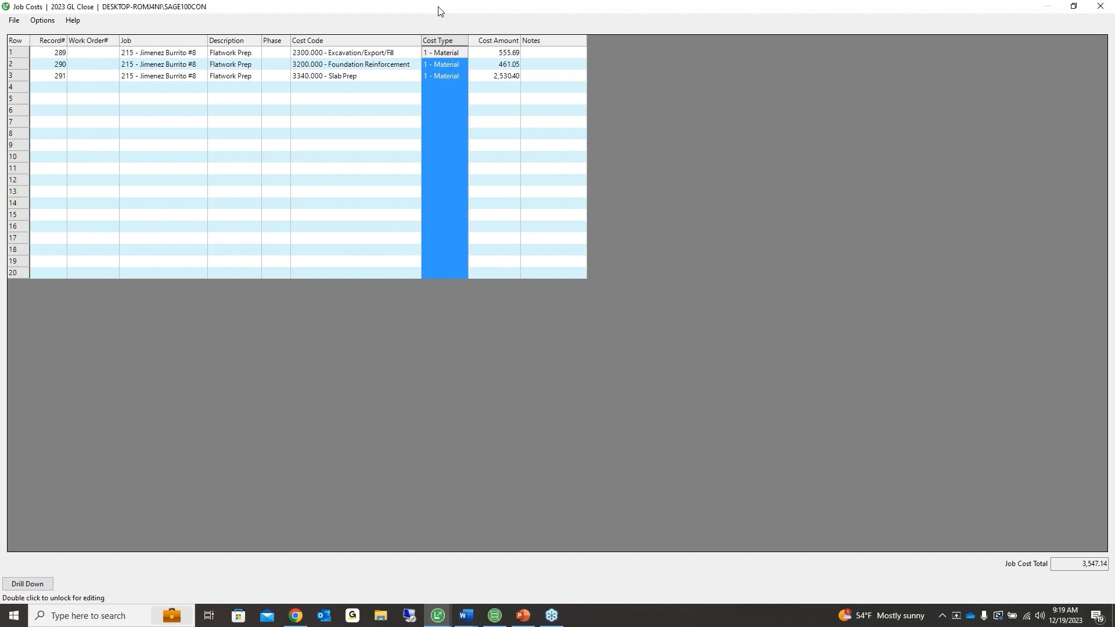
Close the Job Costs, Payable Invoice, Journal Transaction and General Ledger windows
click(13, 21)
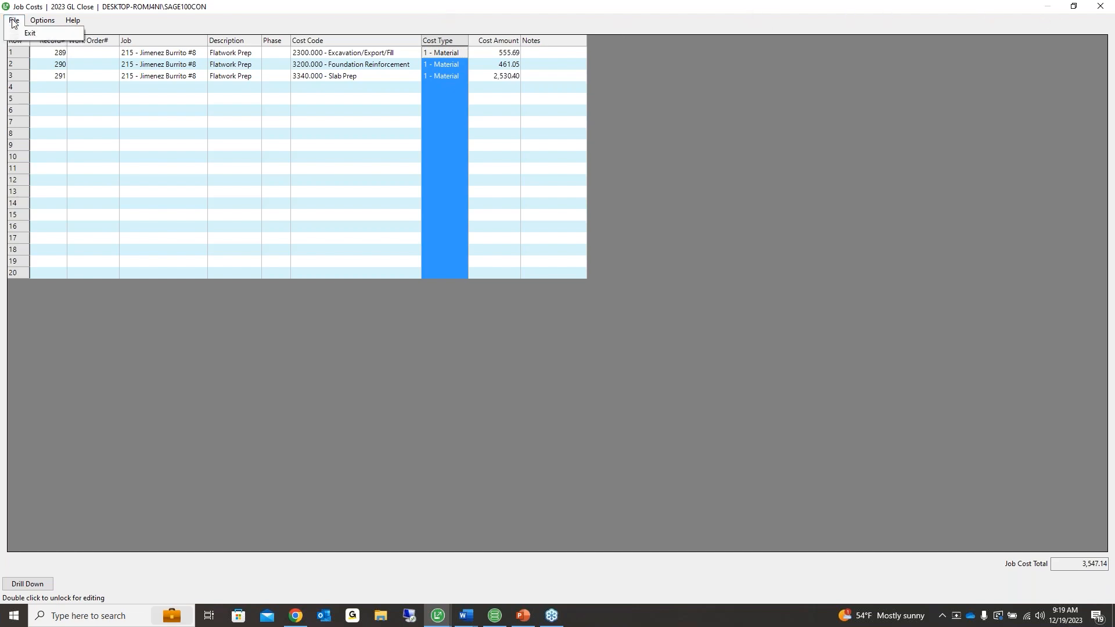
click(29, 33)
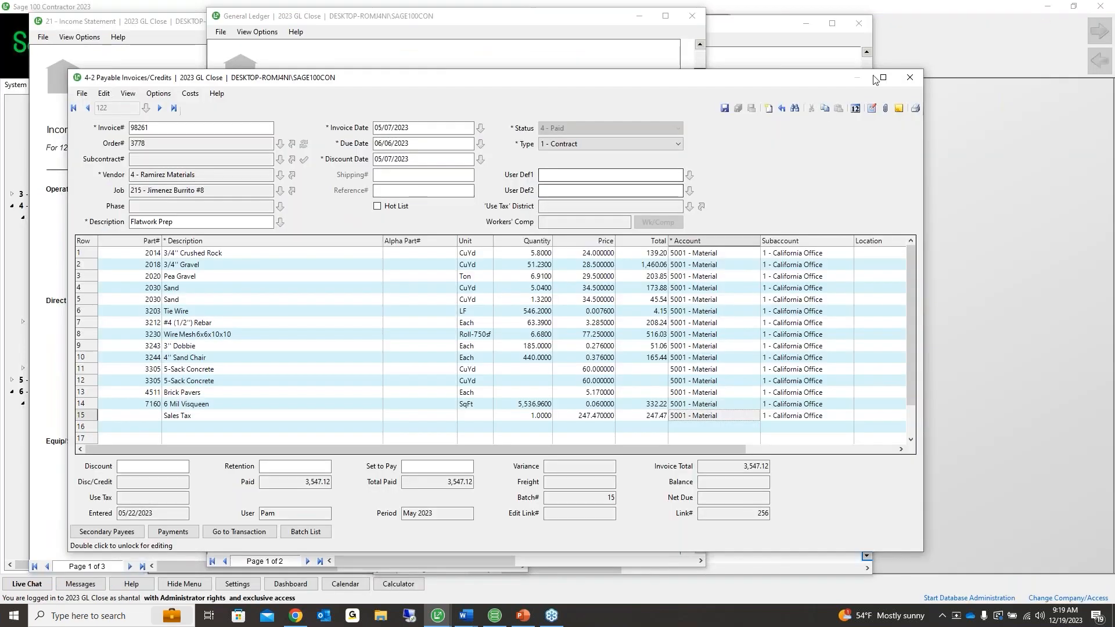
click(909, 77)
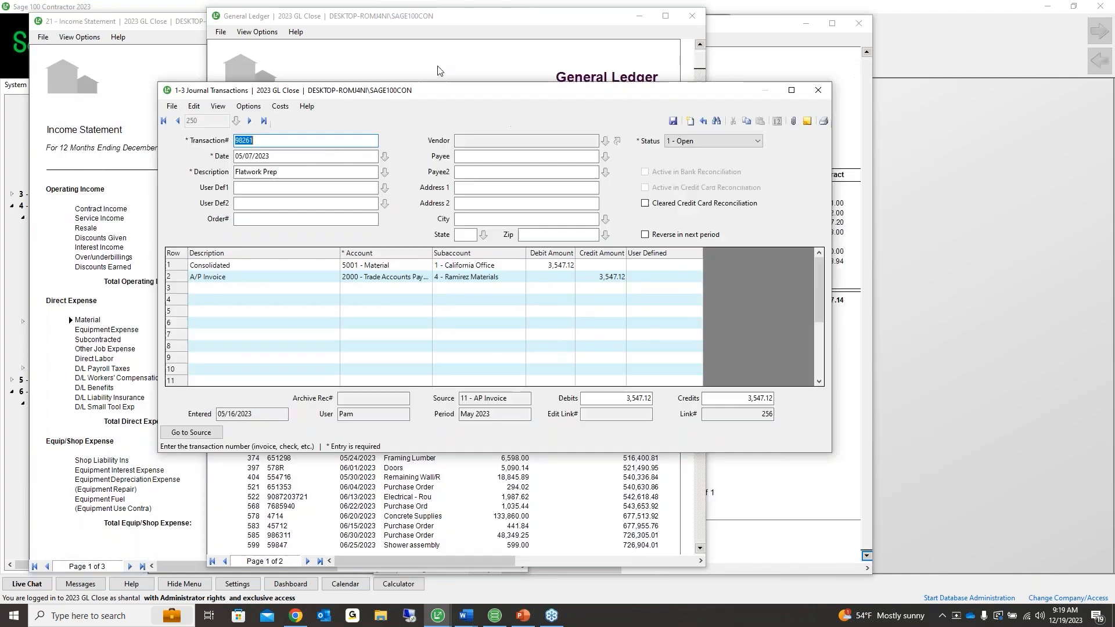
click(817, 91)
click(692, 16)
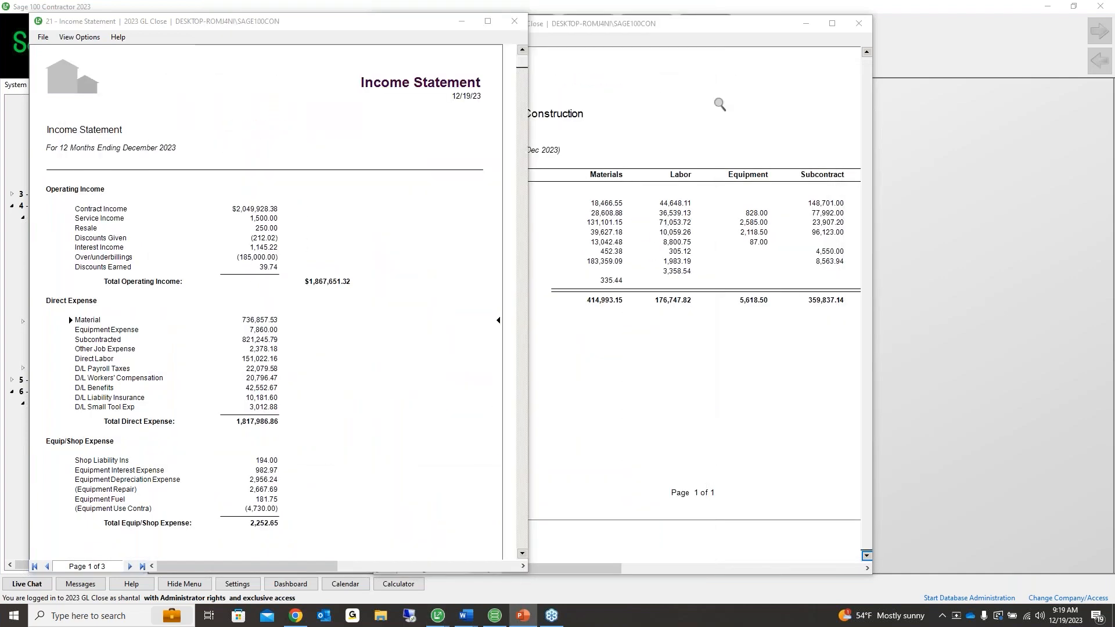
Review the Job Cost Totals Other and Total columns, then close both report previews
click(851, 36)
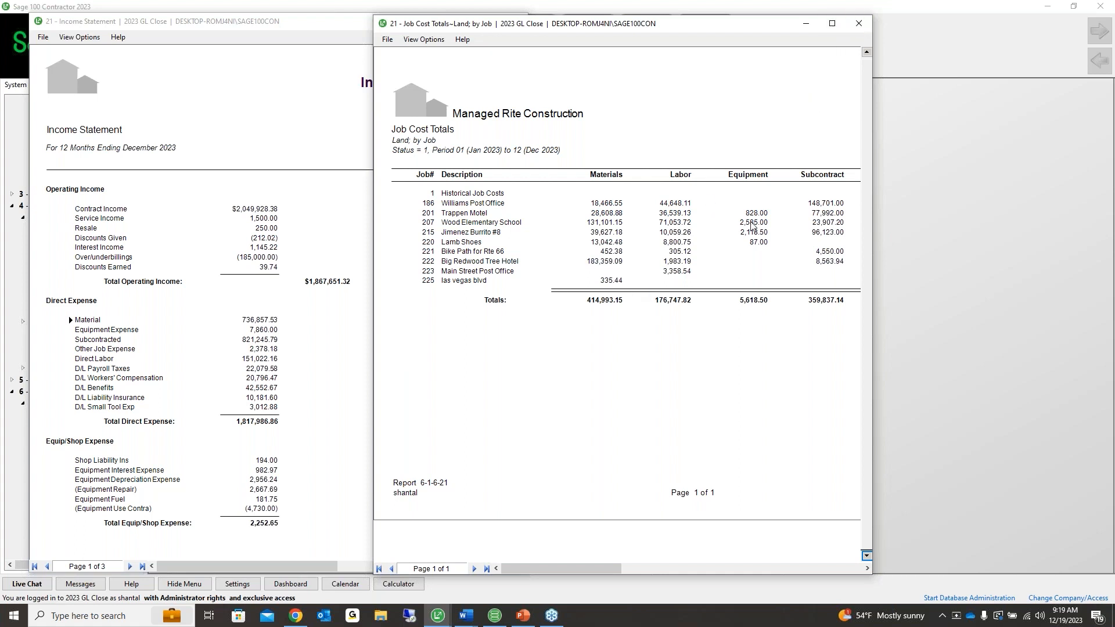
click(627, 569)
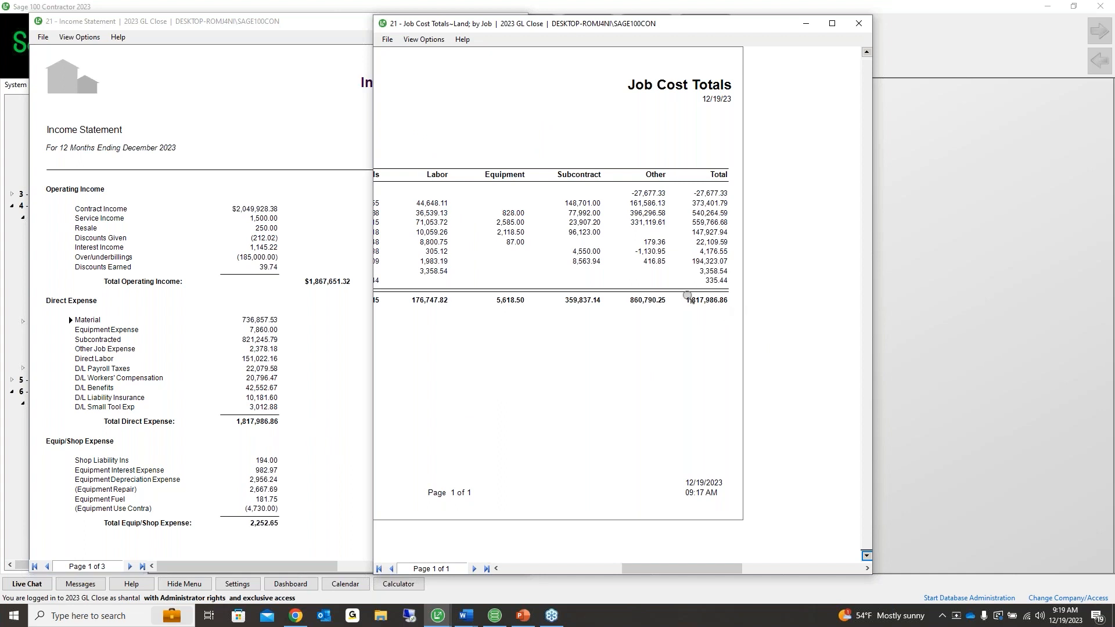
click(858, 23)
click(515, 21)
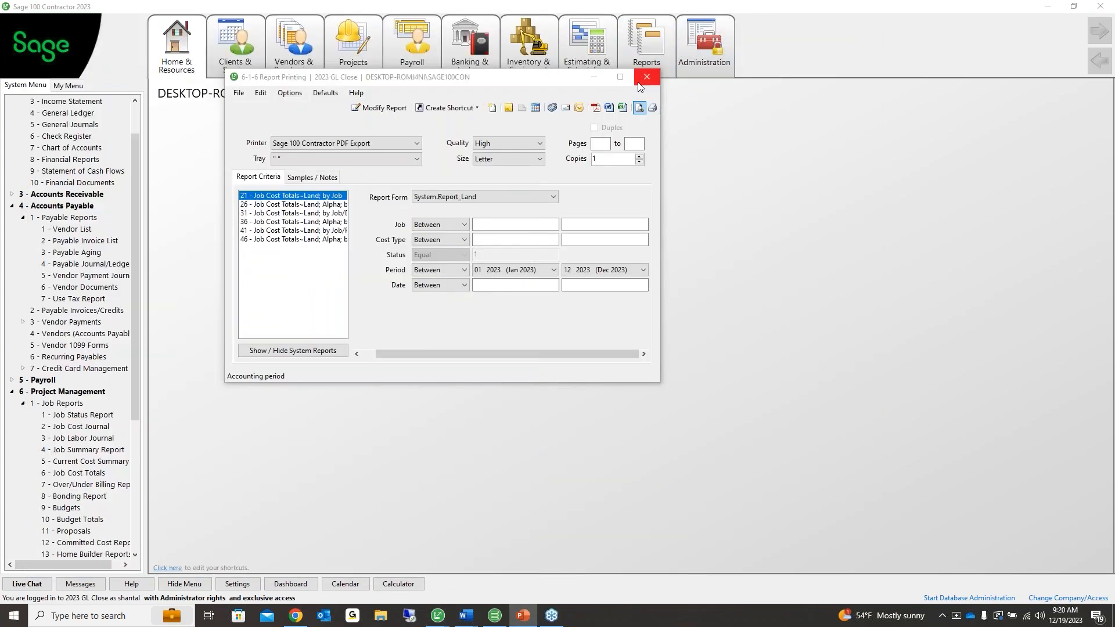
Preview report 34 Income Statement~Last 12 Periods with Skip $0 Accounts ticked
click(646, 77)
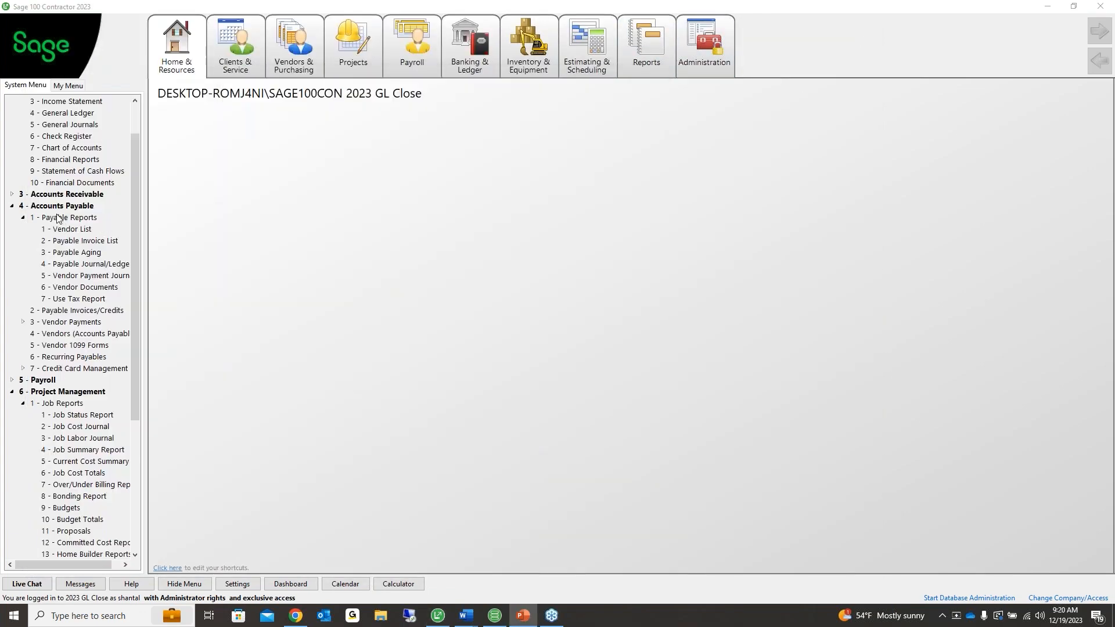
scroll(87, 329, up, 2)
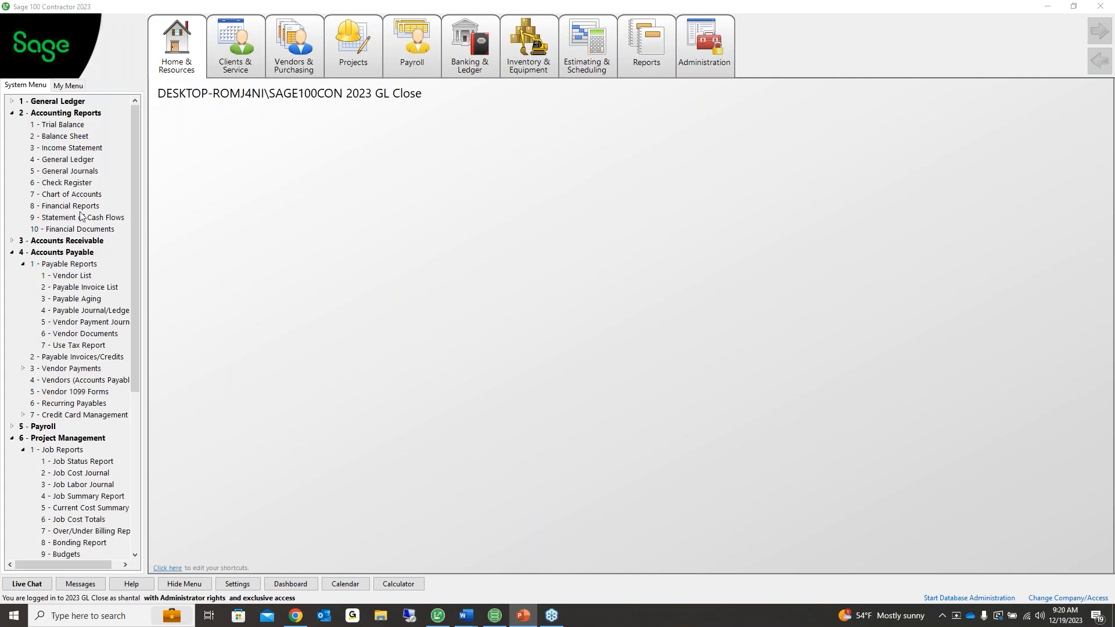
click(81, 147)
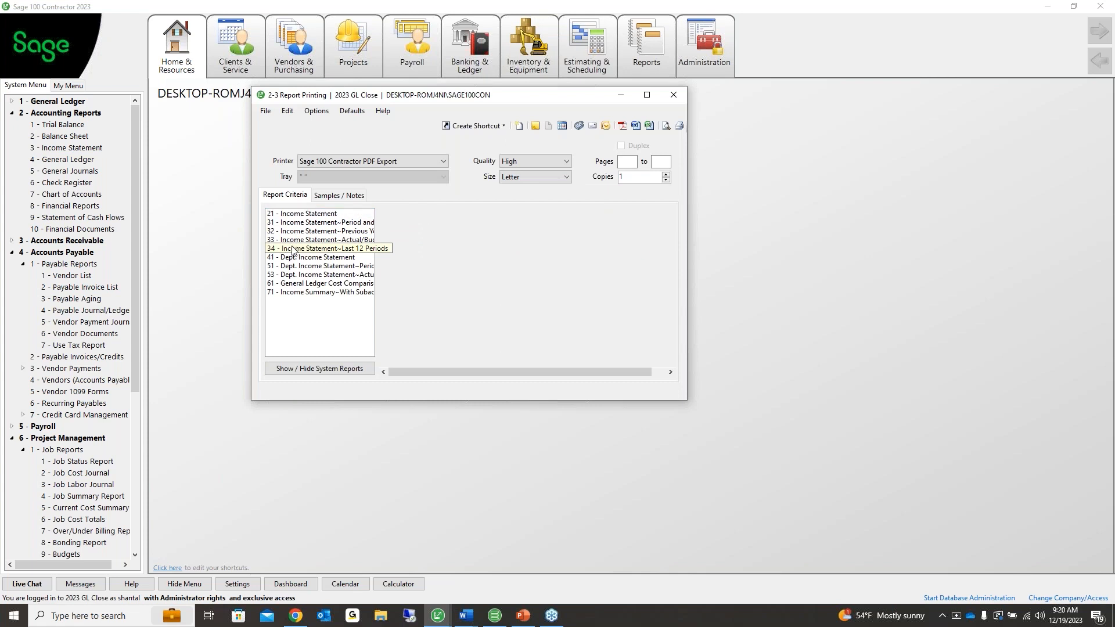
click(292, 248)
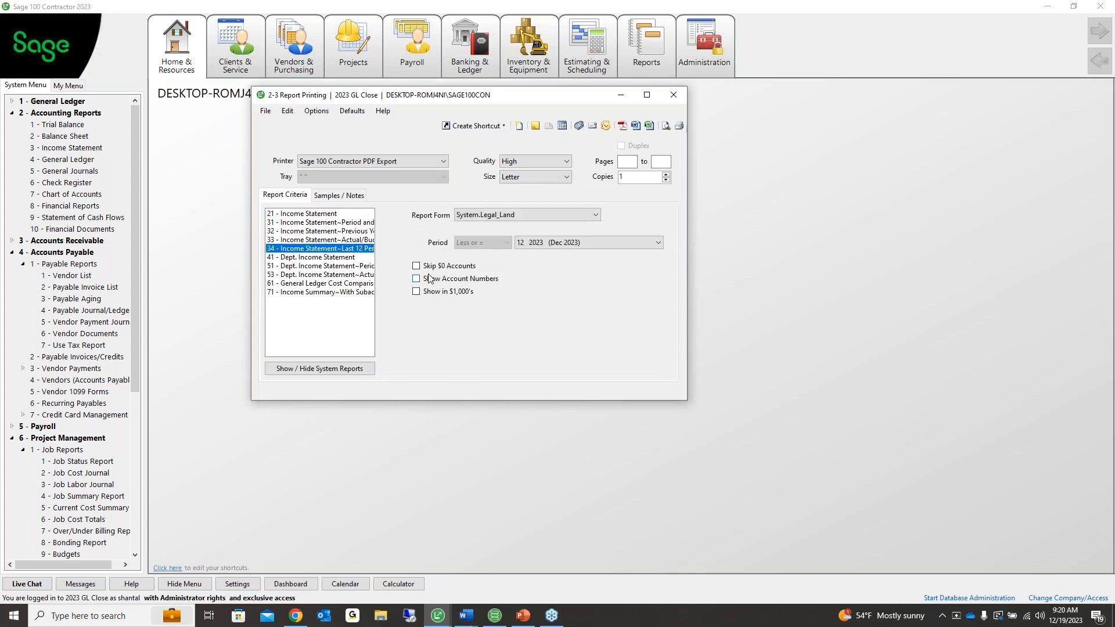
click(448, 267)
click(666, 125)
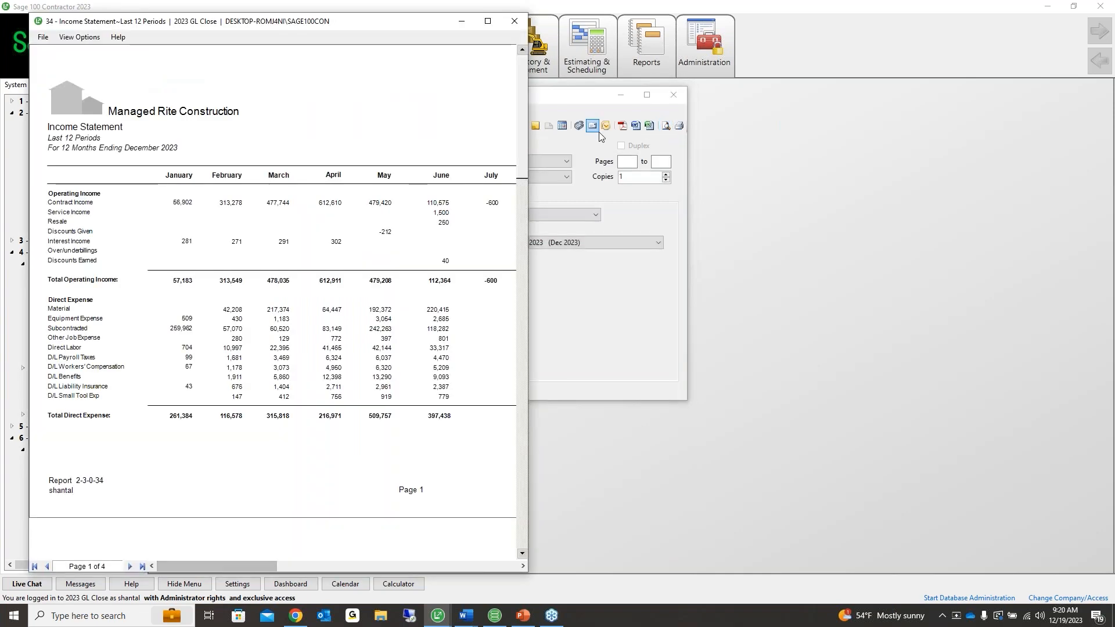
Maximize the preview, review the year-total Gross Profit of 47,410, and exit it
click(487, 21)
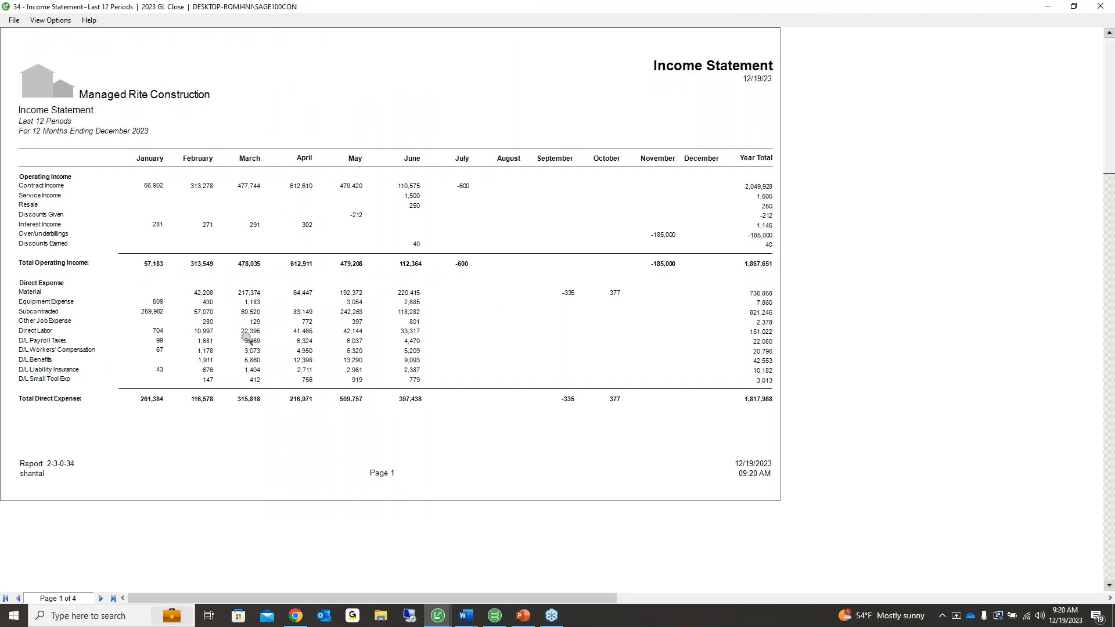
scroll(283, 339, down, 3)
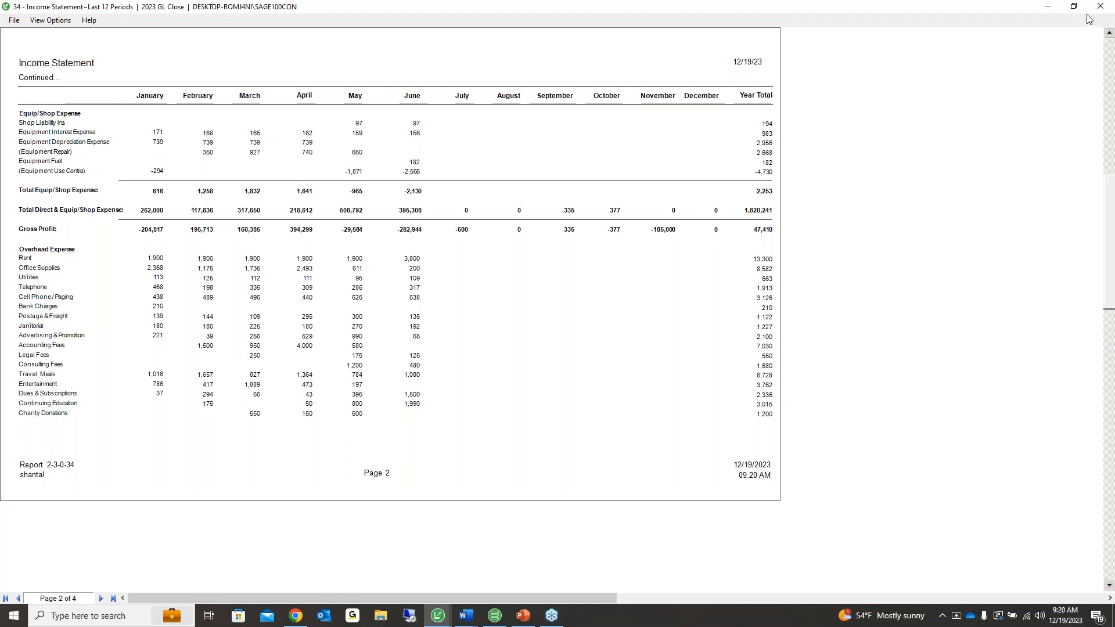
click(14, 20)
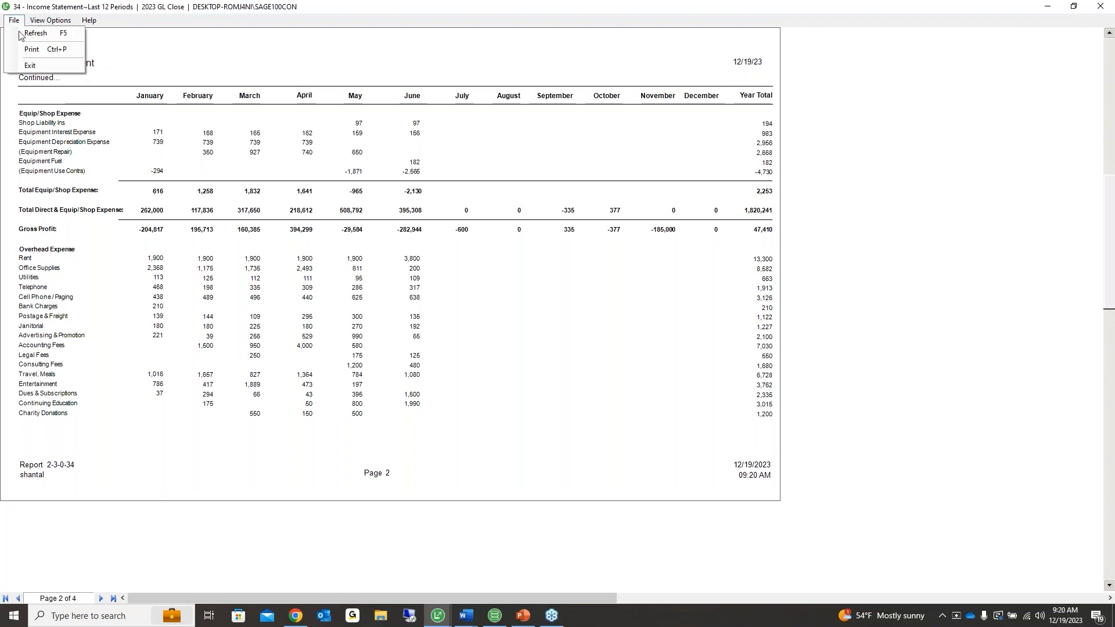
click(21, 75)
click(13, 20)
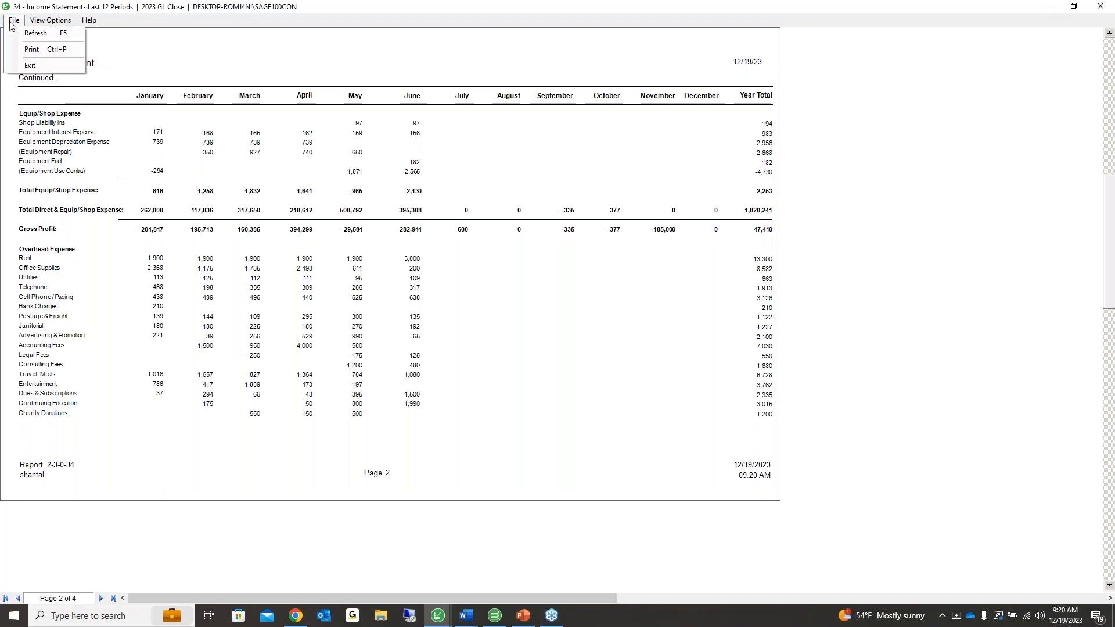
click(17, 65)
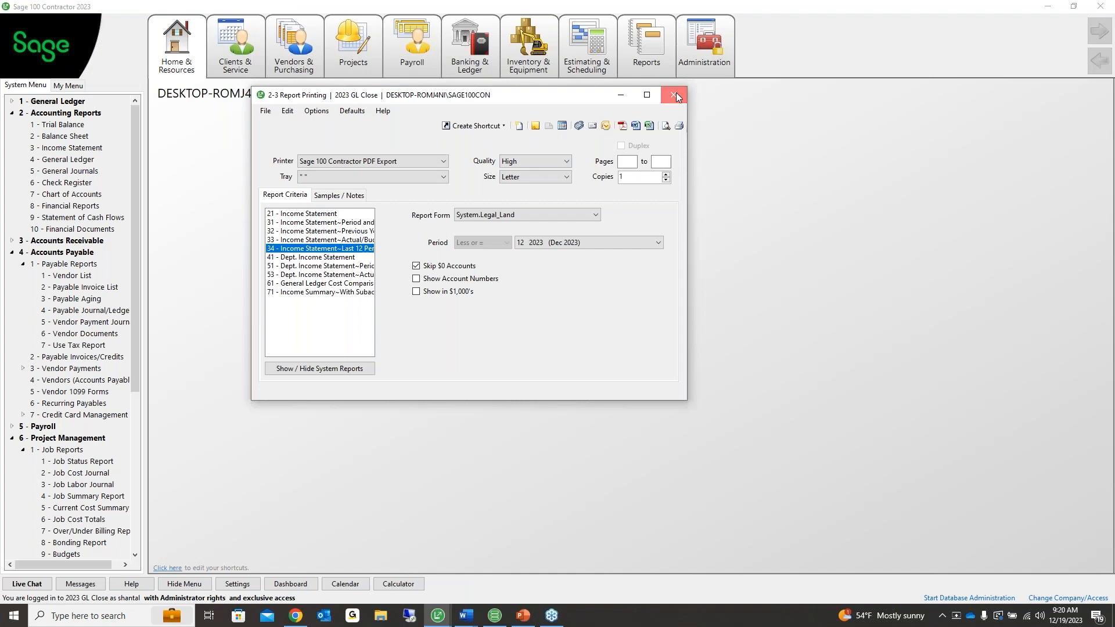
Collapse the report groups and open 1-6 Period and Fiscal Year Management under General Ledger
click(675, 95)
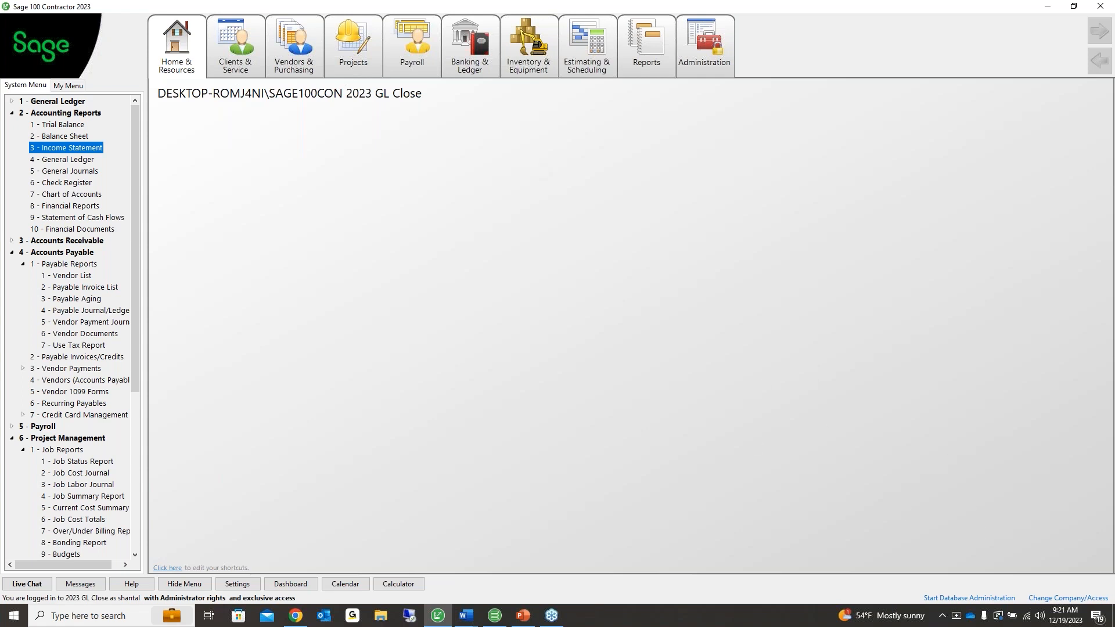
key(alt+Tab)
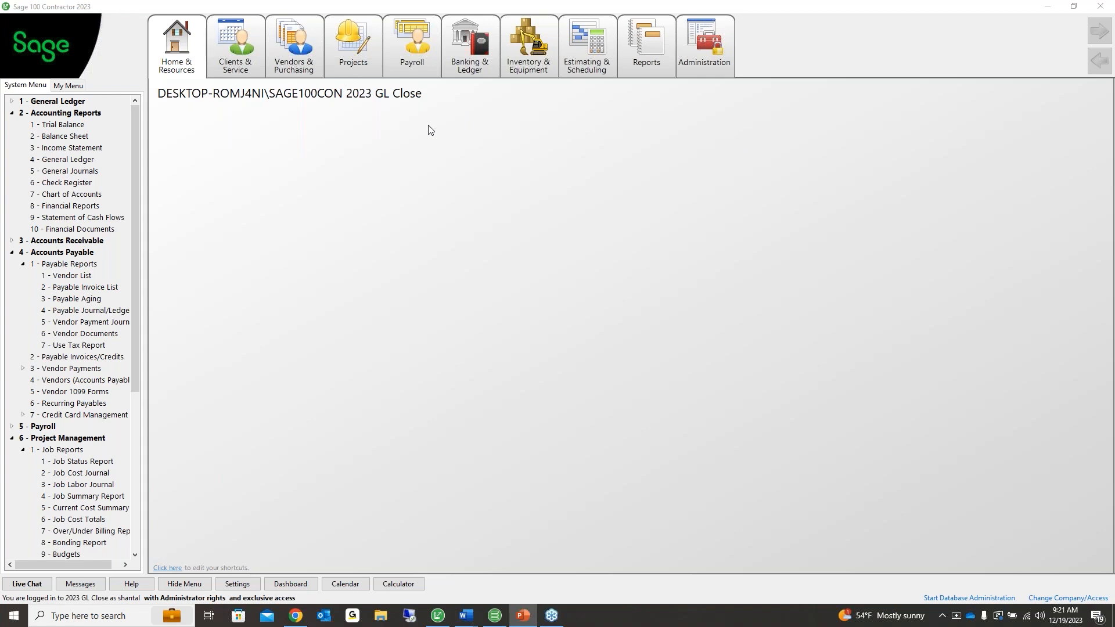
click(13, 113)
click(12, 137)
click(12, 159)
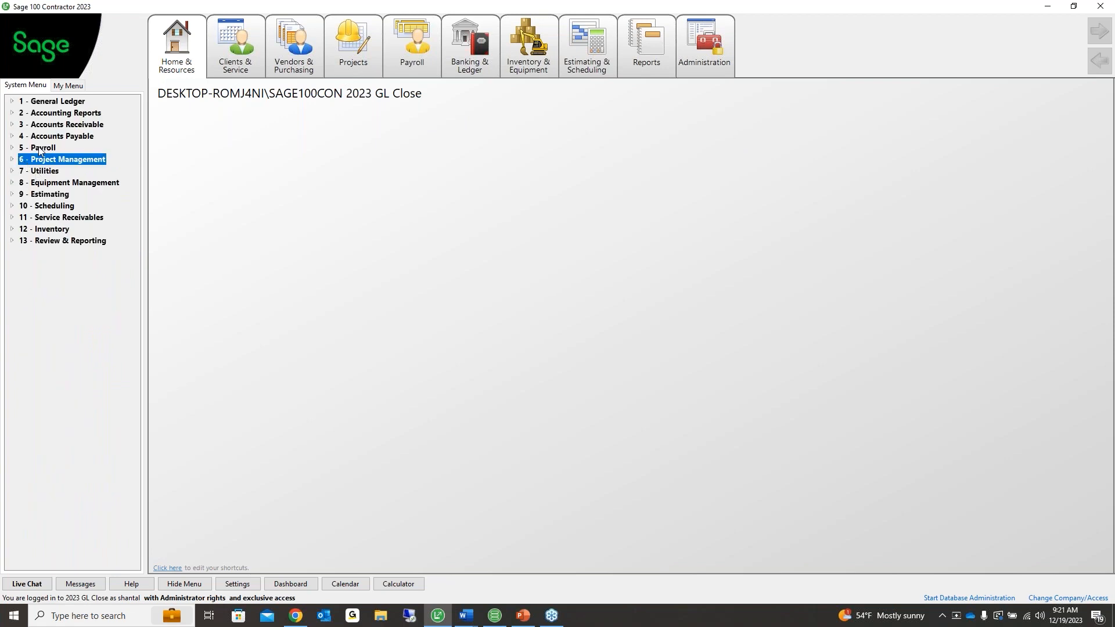
double_click(48, 114)
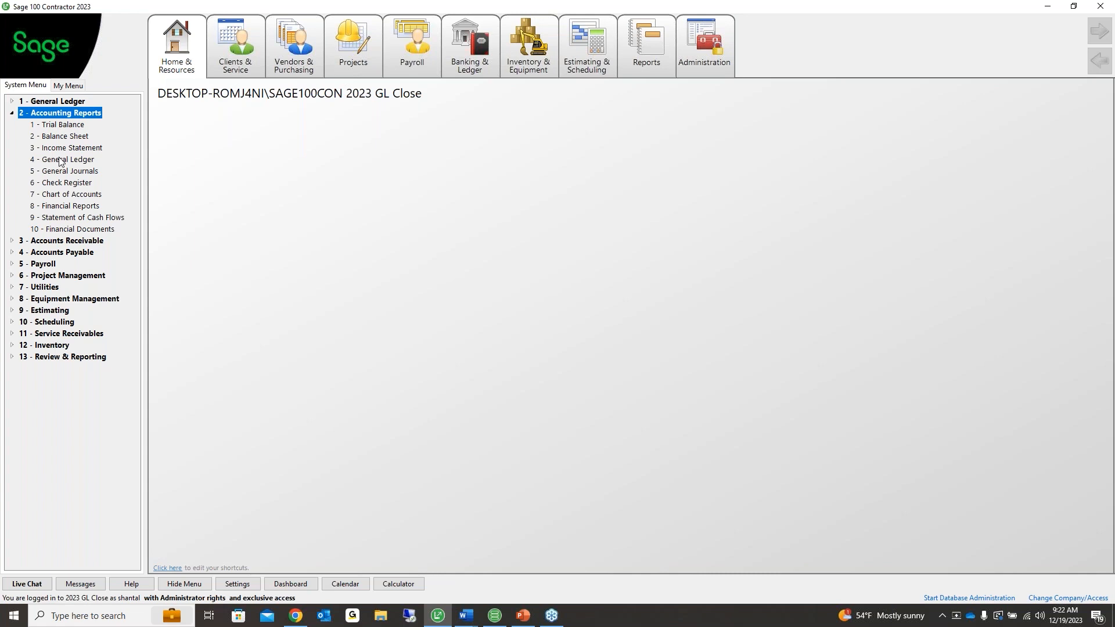
double_click(55, 103)
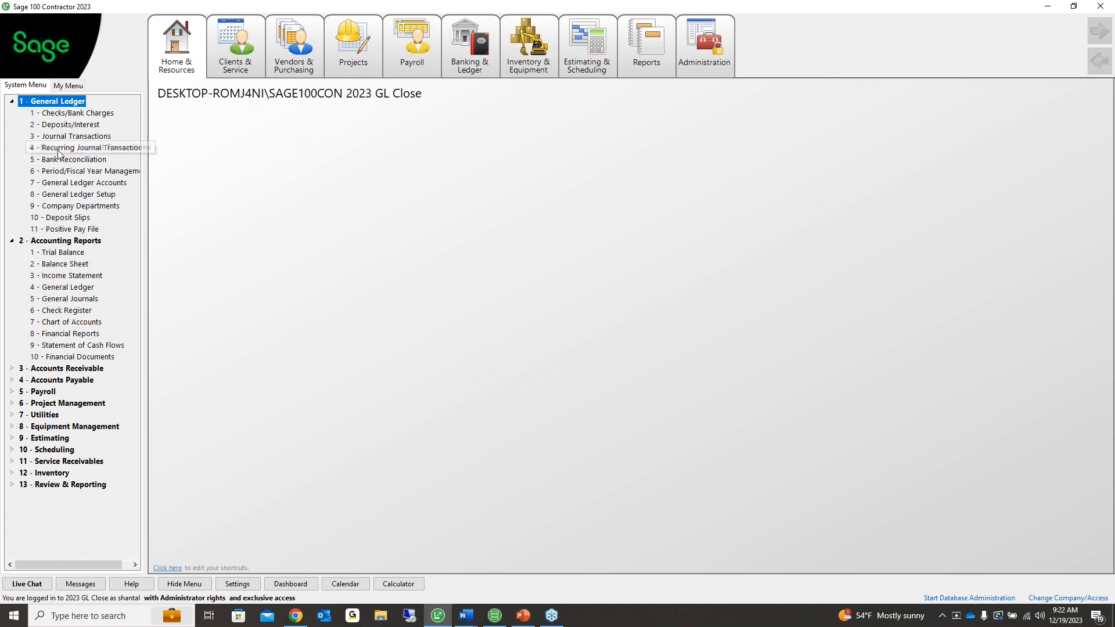
double_click(61, 171)
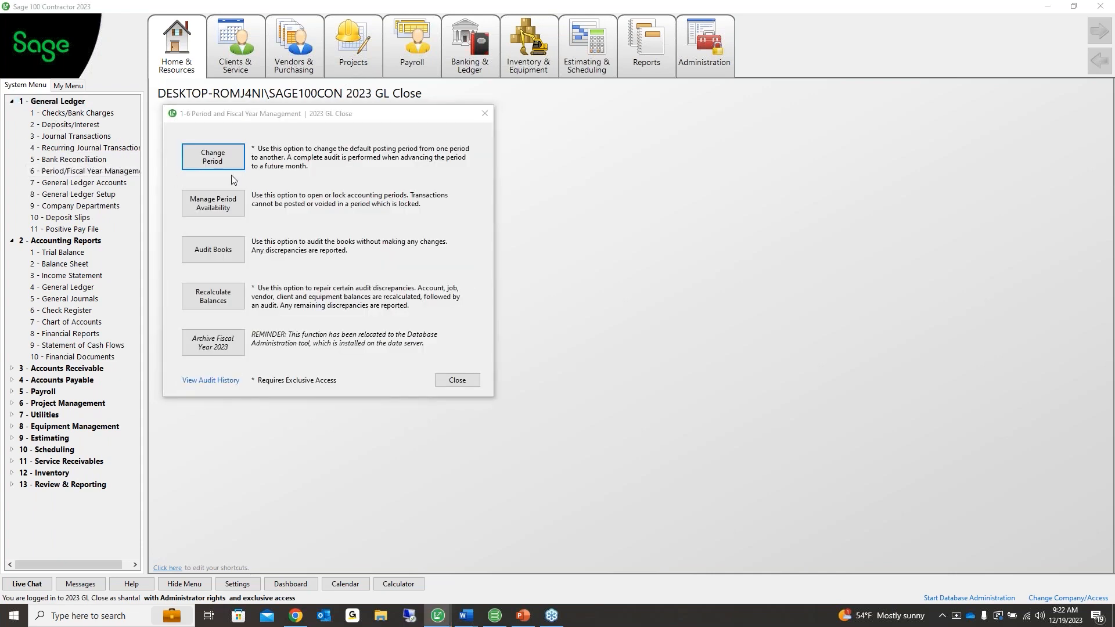
Lock posting periods January through November 2023, leaving December 2023 open
click(229, 200)
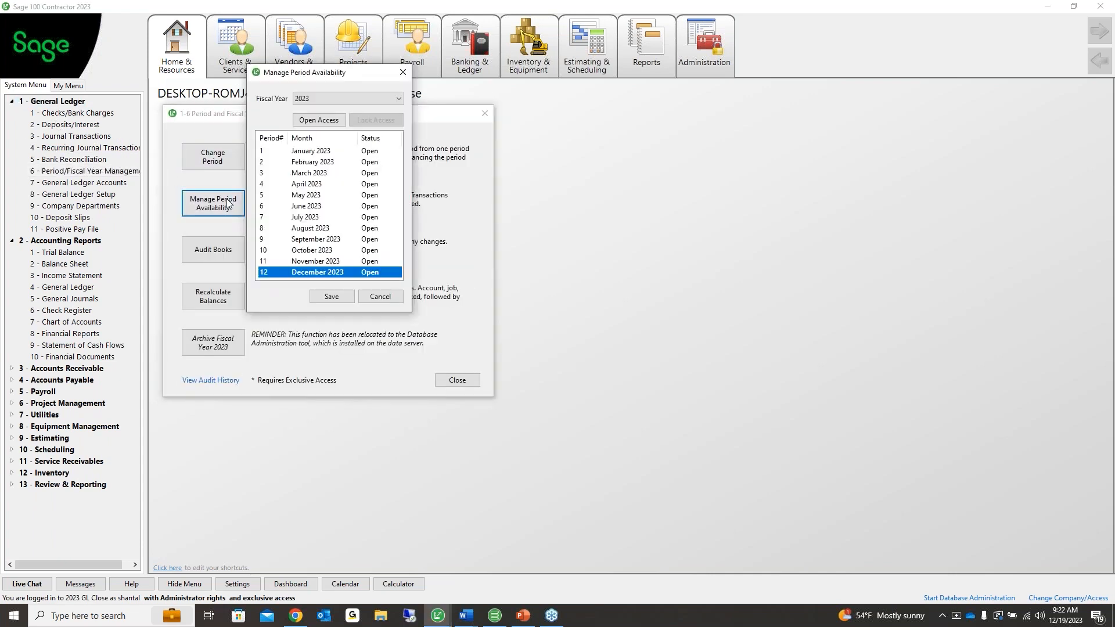
click(321, 155)
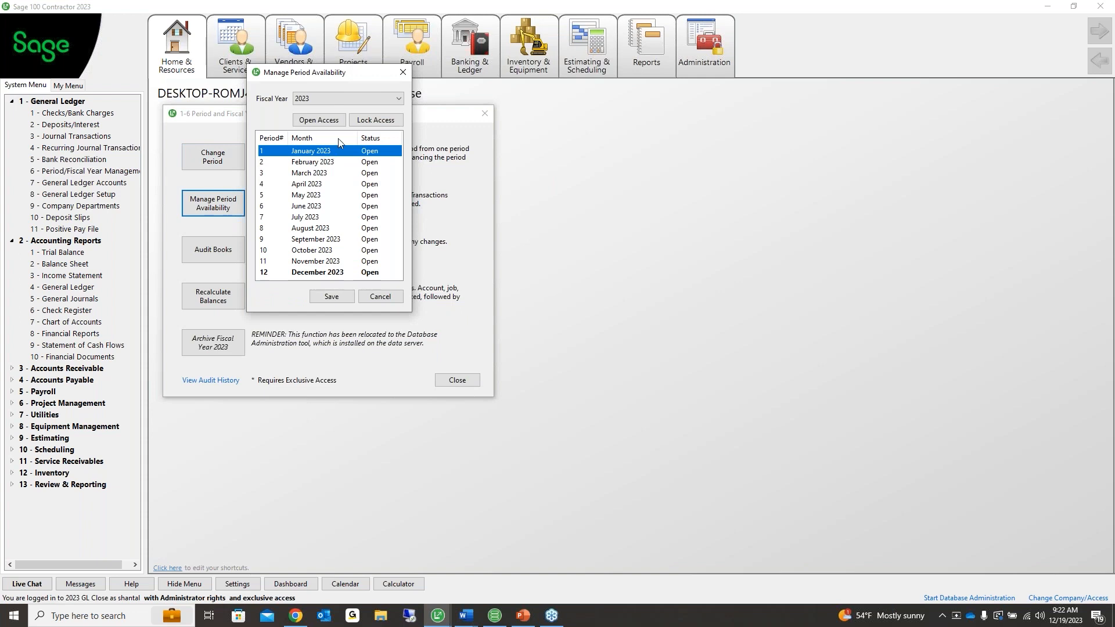
click(369, 121)
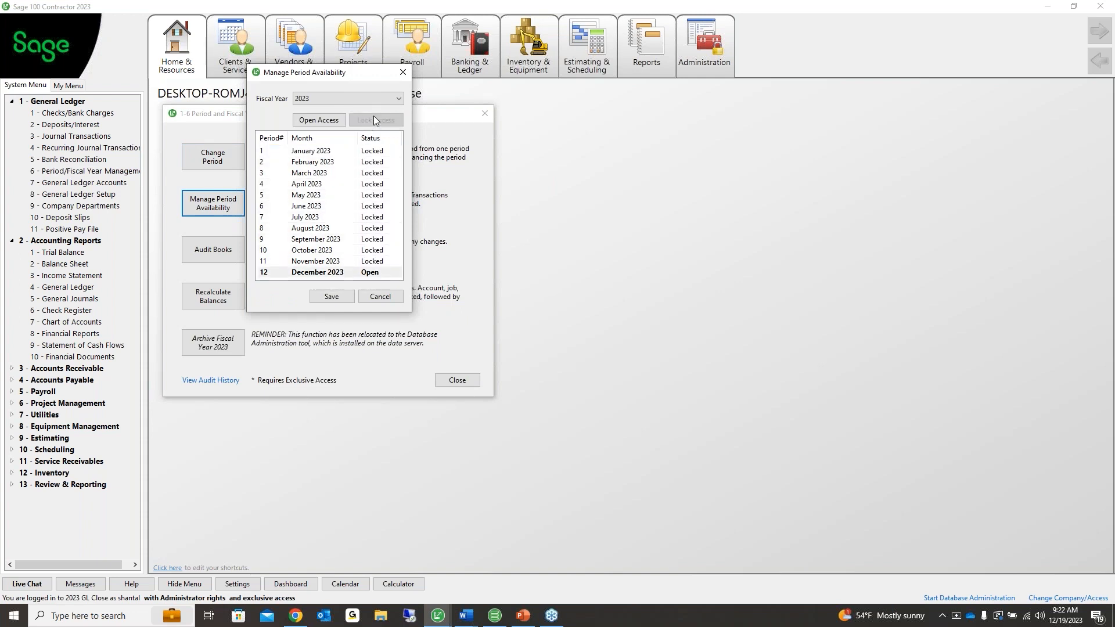
click(405, 75)
click(214, 157)
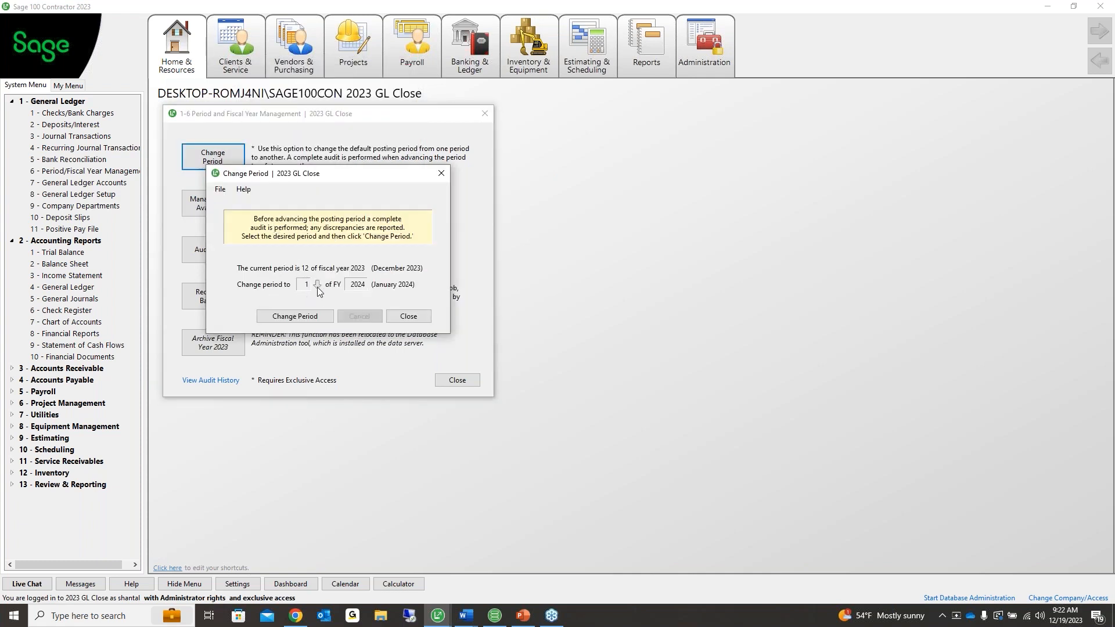
Run the books audit with no errors and advance posting to period 1 of fiscal 2024
click(298, 316)
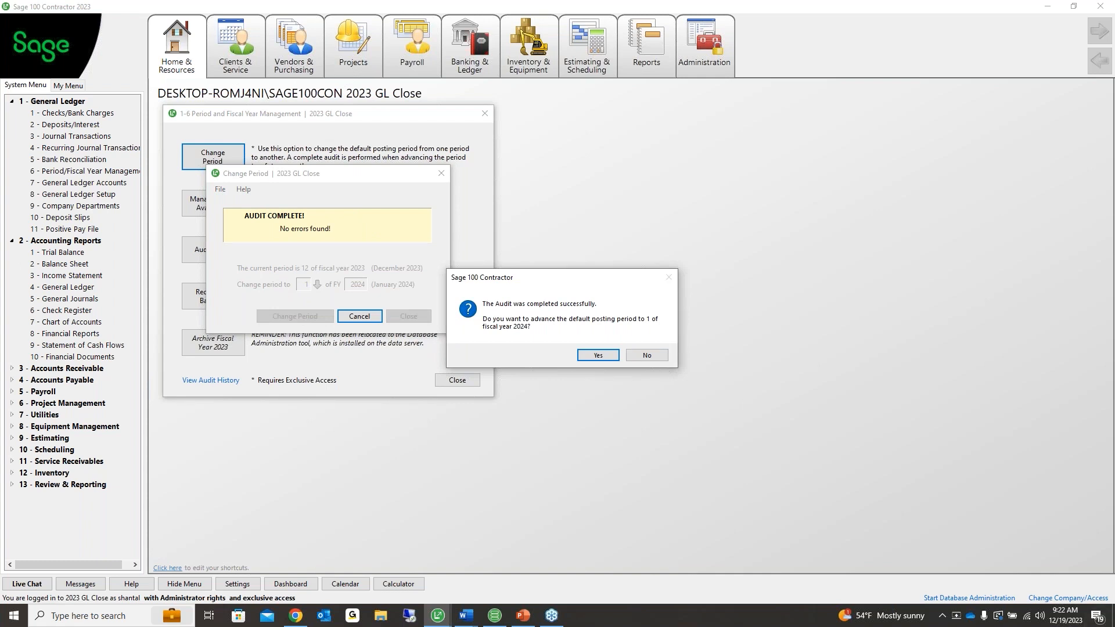
key(alt+Tab)
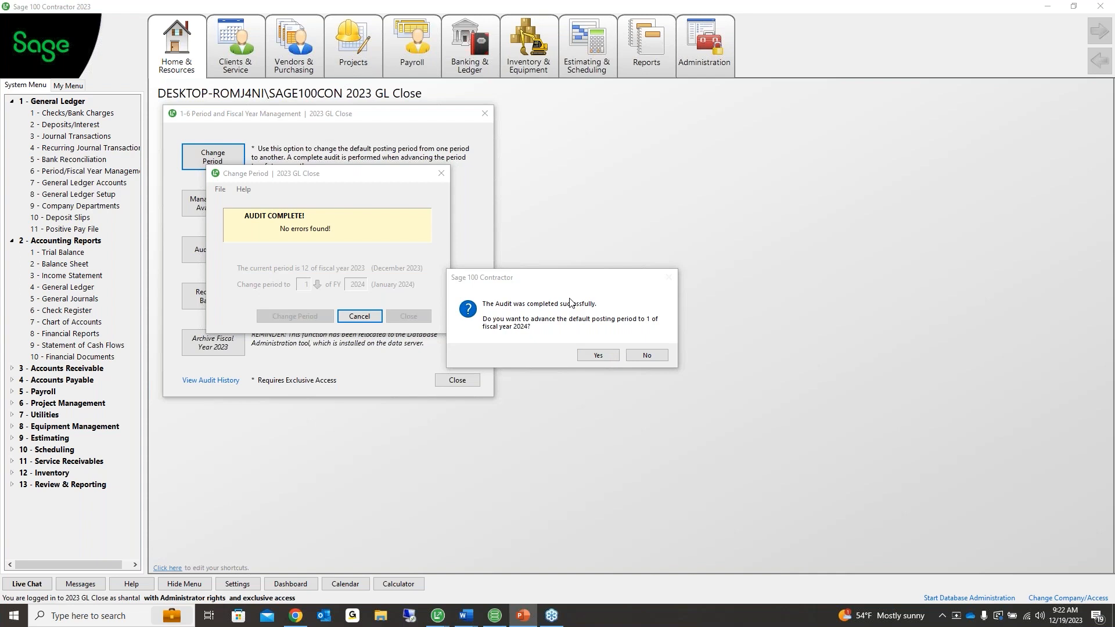
click(600, 356)
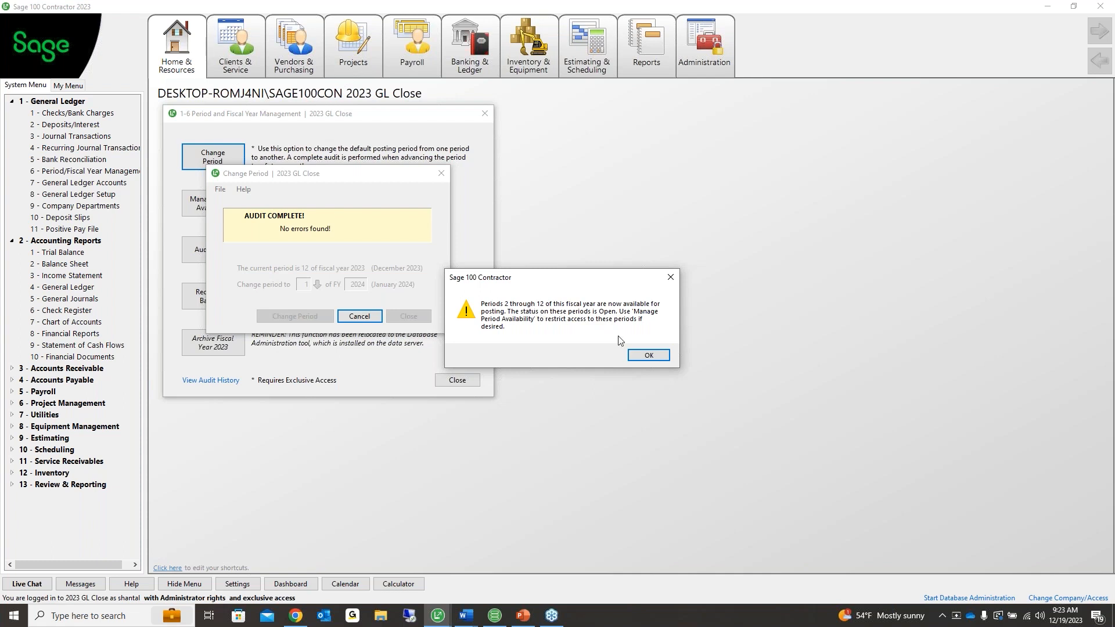
click(646, 356)
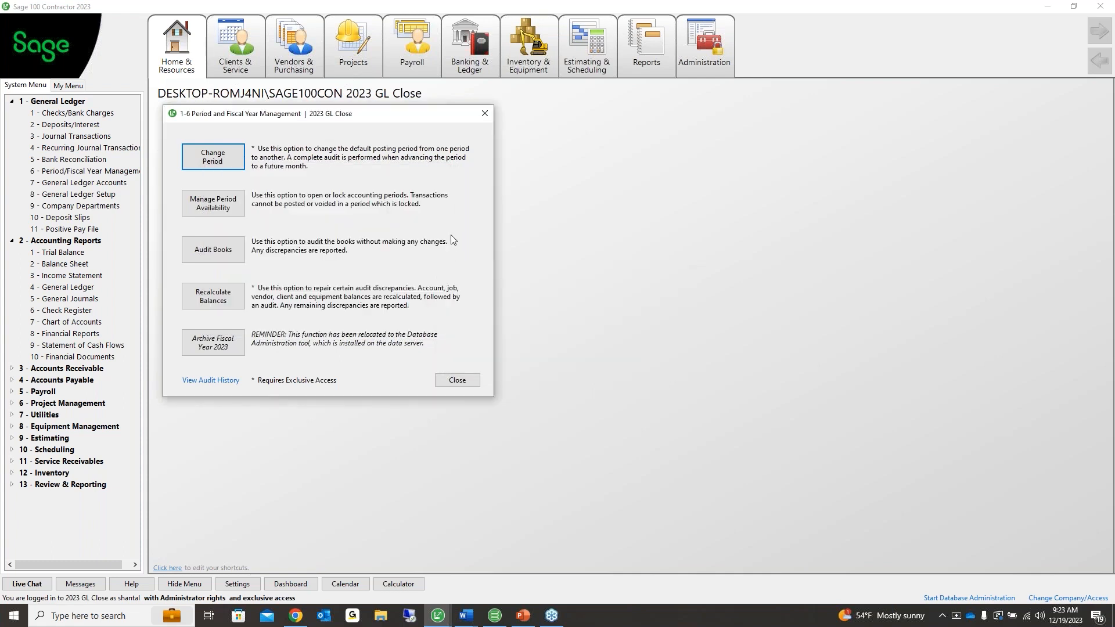
Lock 2024 periods February through December, keeping January open, and close Period and Fiscal Year Management
click(235, 208)
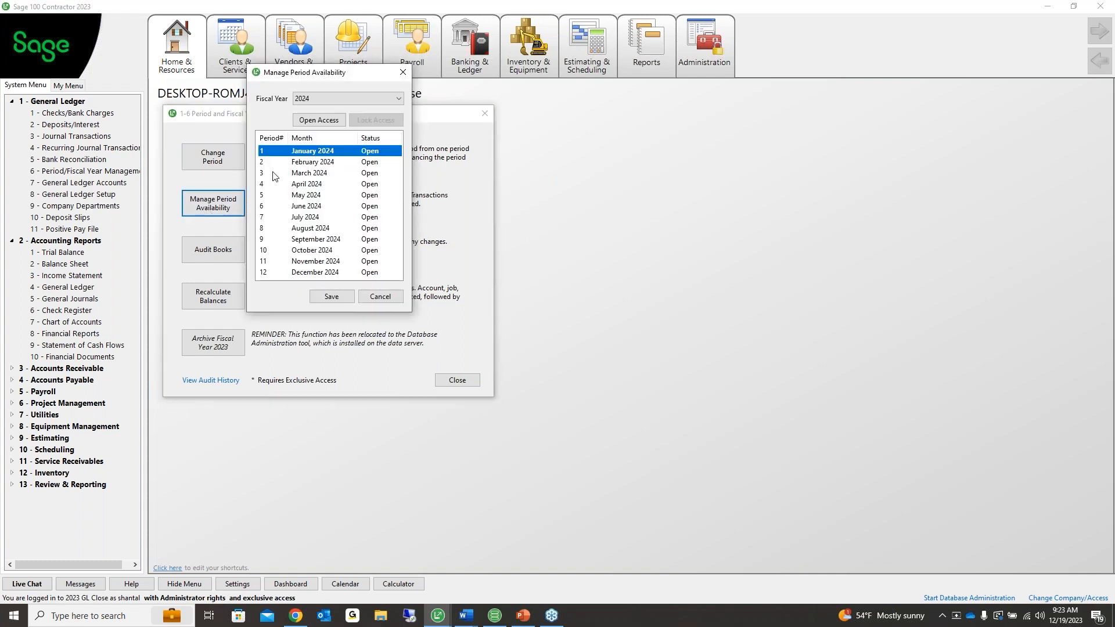
click(294, 165)
click(374, 121)
click(374, 121)
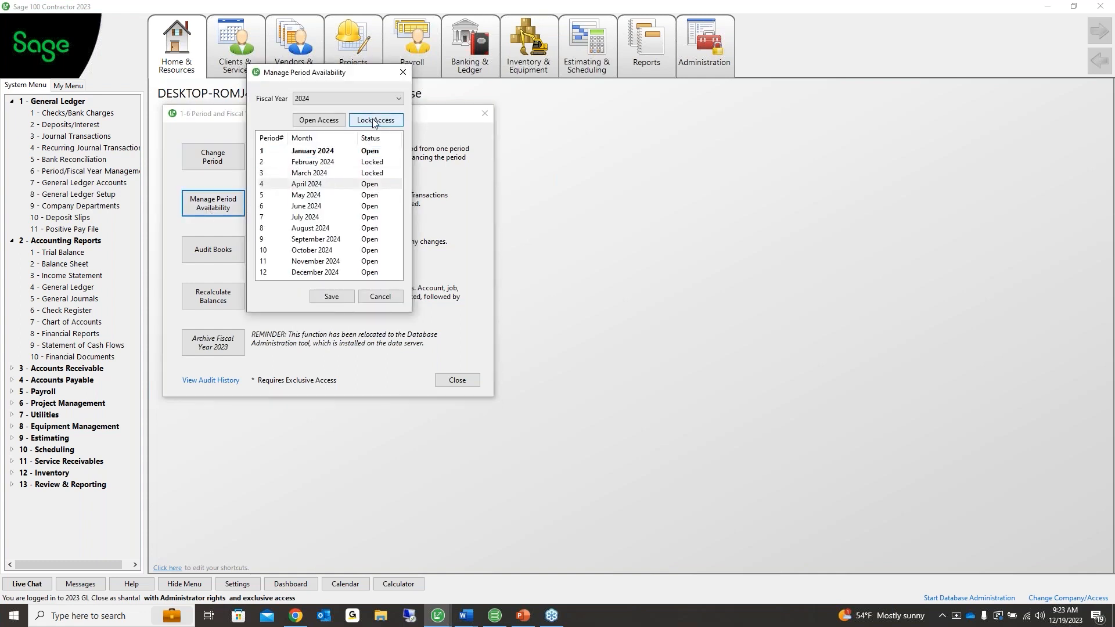
click(374, 121)
click(374, 121)
click(374, 121)
click(374, 121)
click(374, 121)
click(374, 120)
click(374, 121)
click(374, 121)
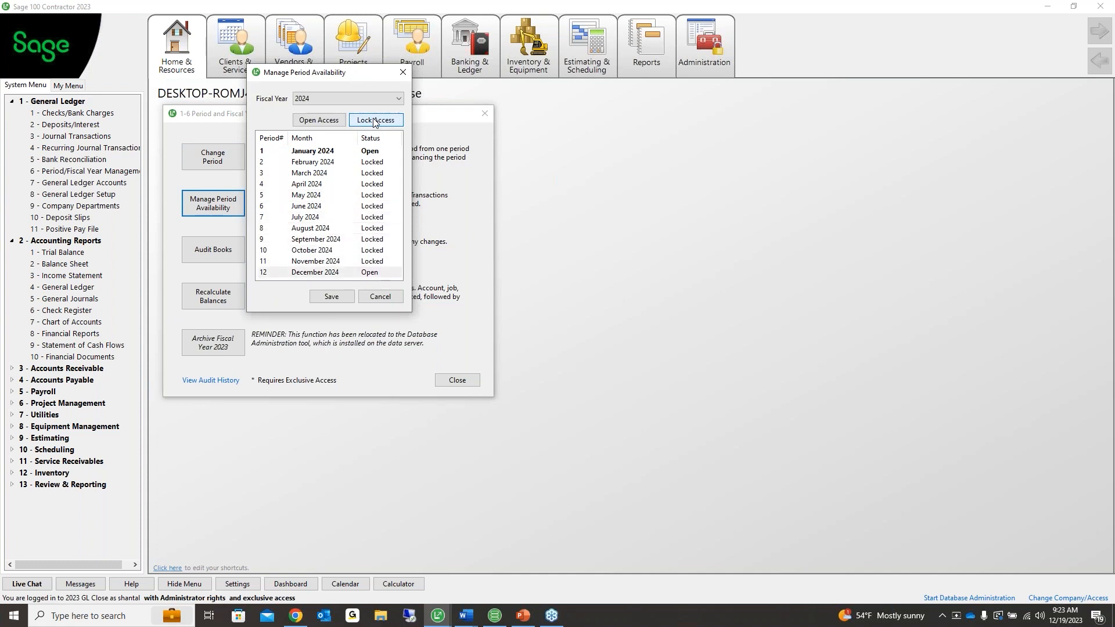
click(374, 121)
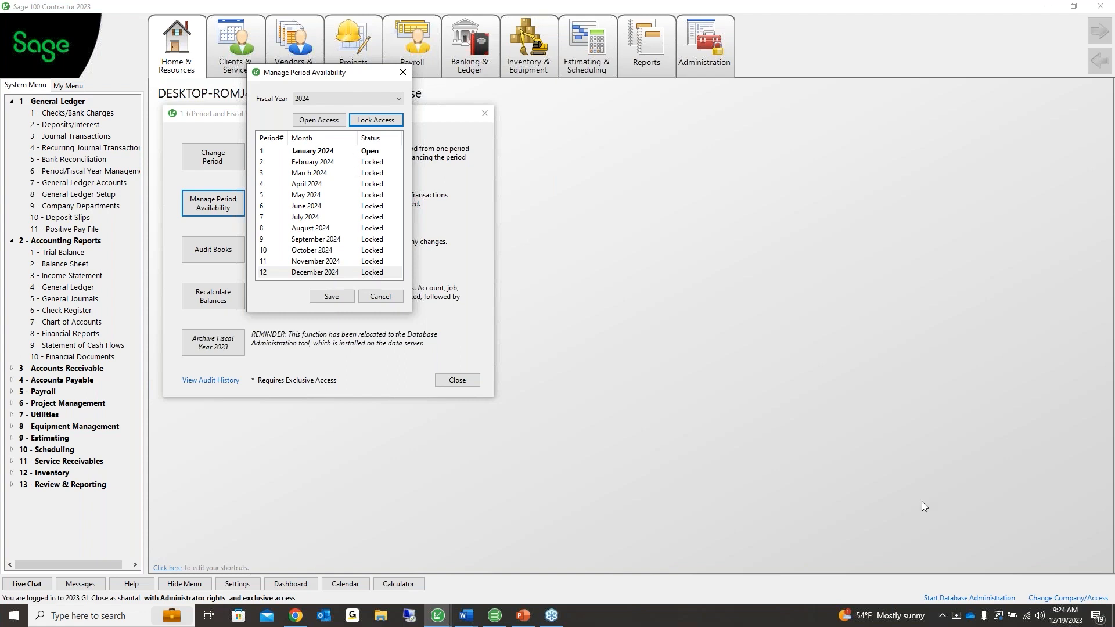
key(alt+Tab)
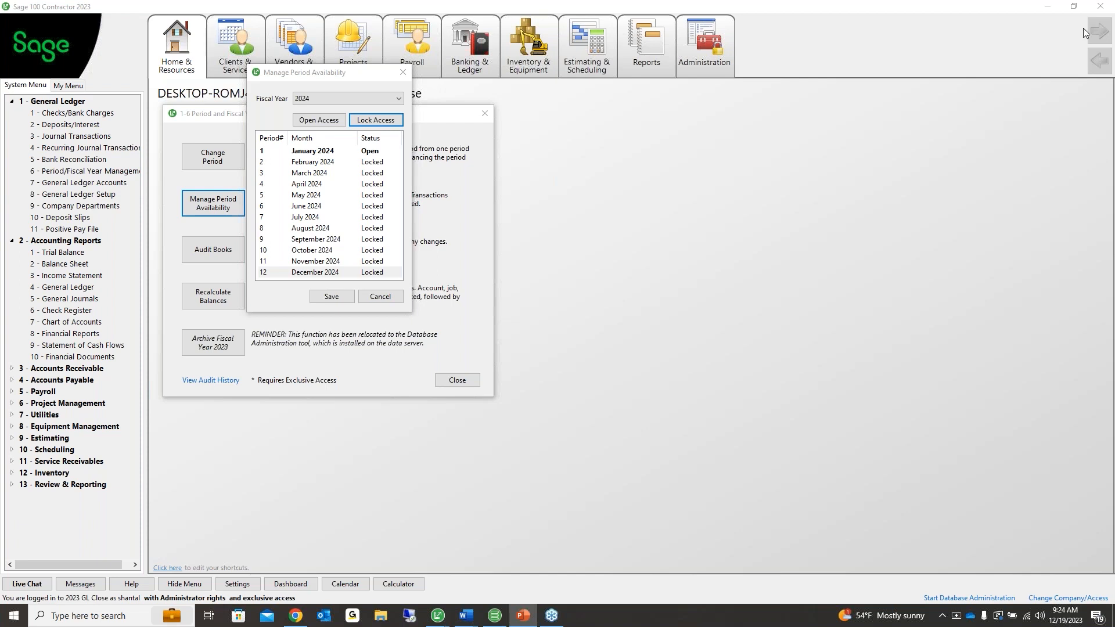
click(401, 73)
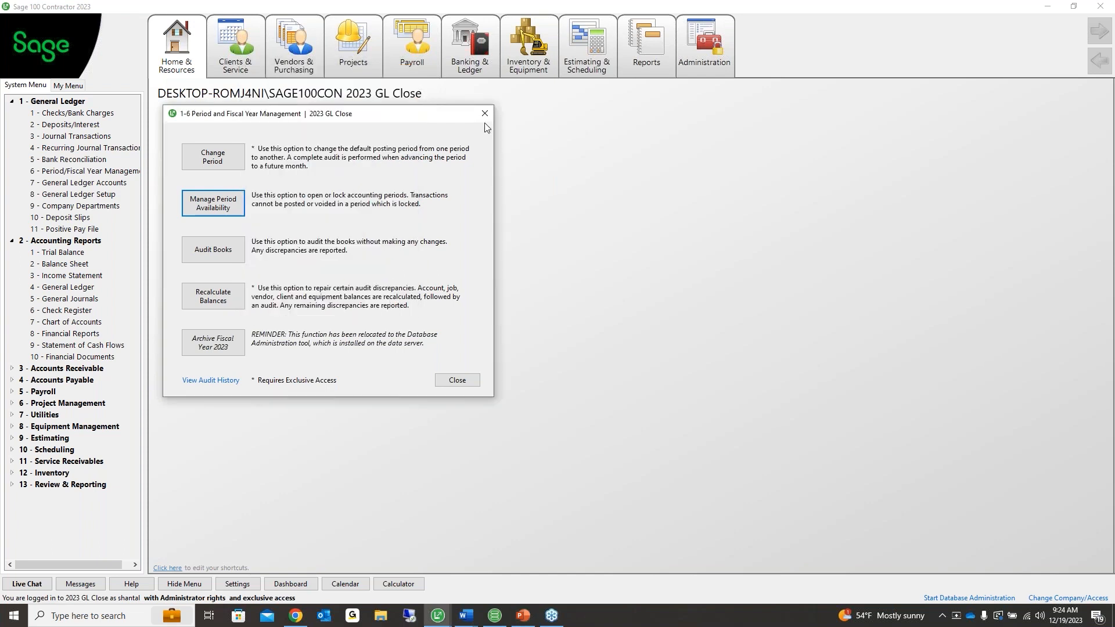
click(486, 114)
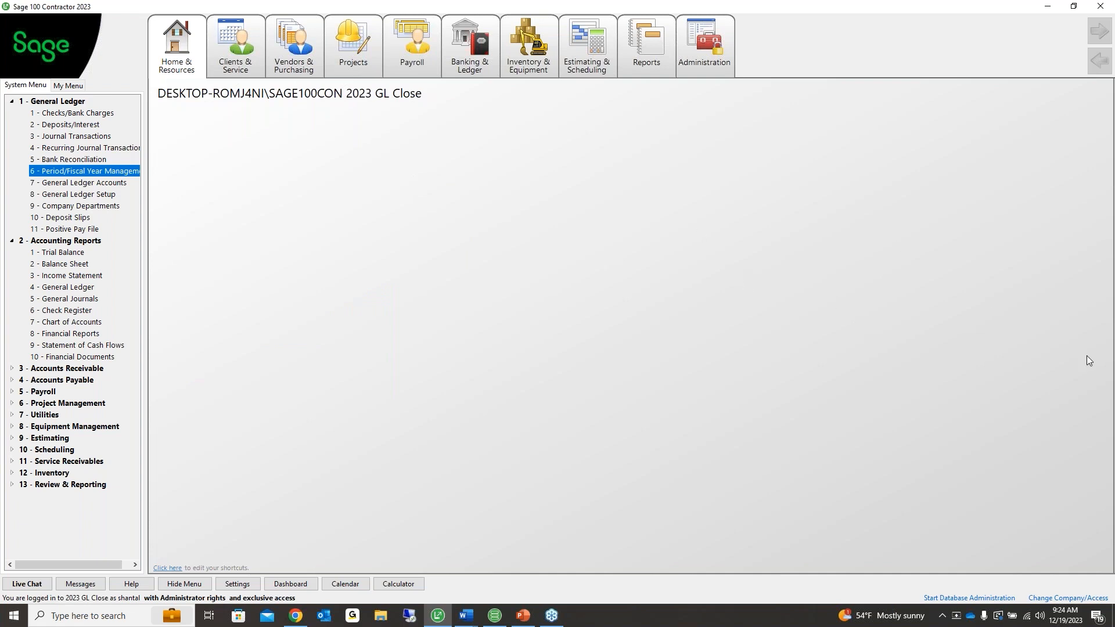
Collapse the 1 - General Ledger branch and select the 2-5 General Journals report
key(alt+Tab)
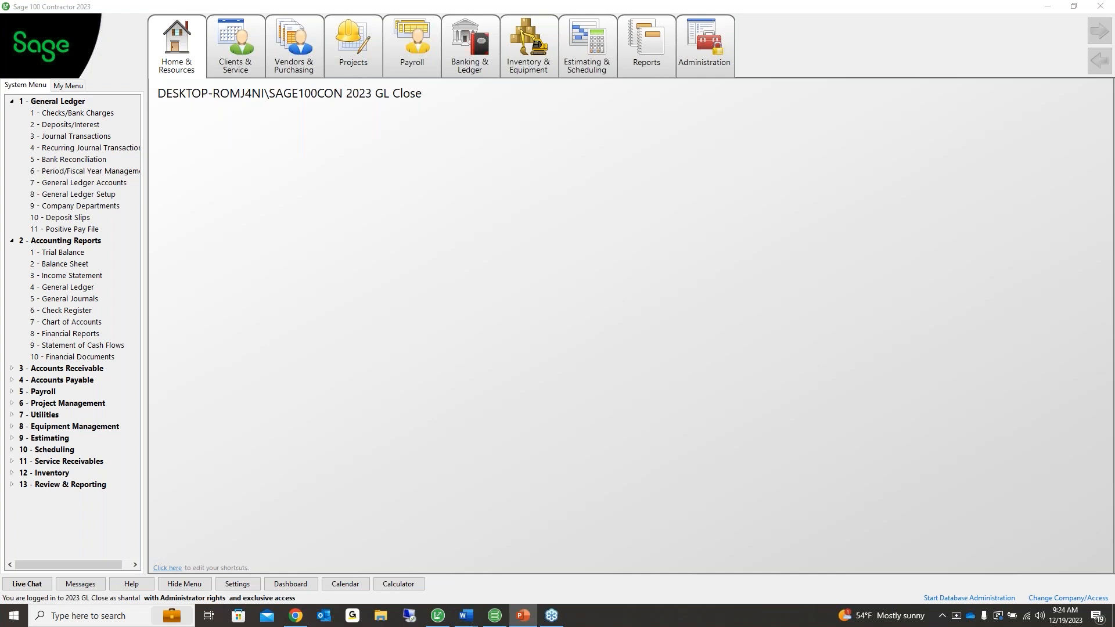
click(11, 104)
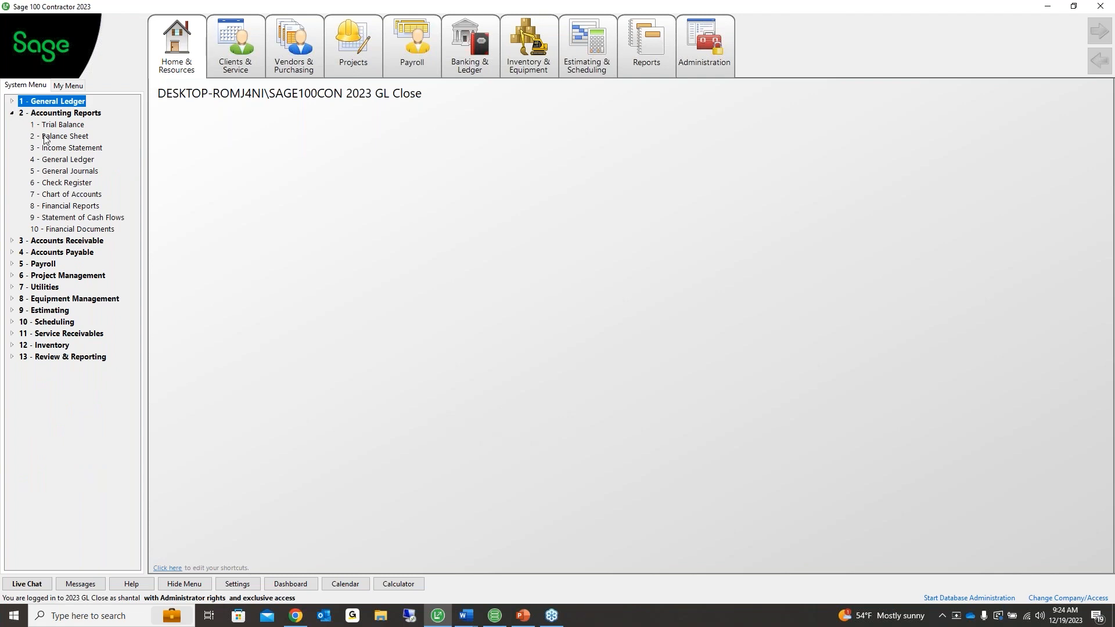
click(60, 172)
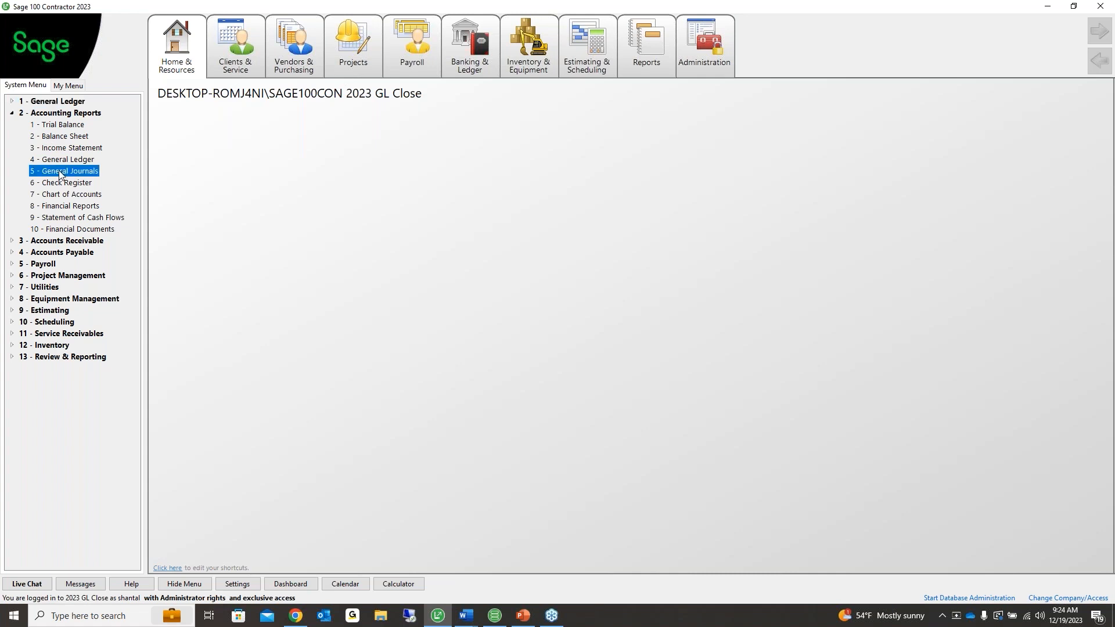
Set the report period range from 01 2023 to 12 2023
drag(366, 107, 234, 102)
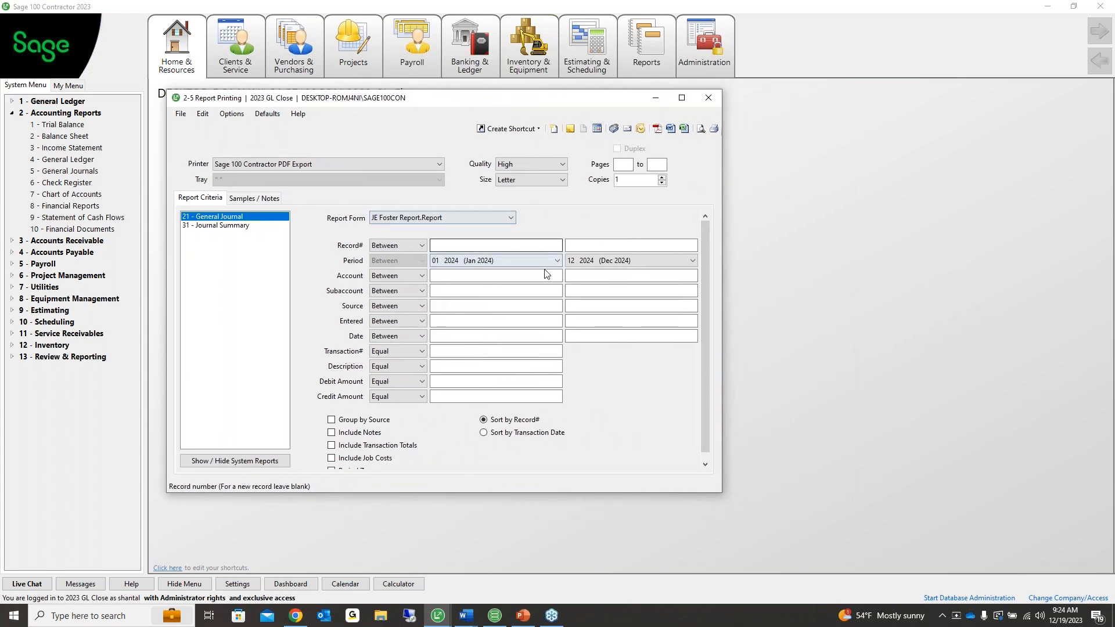
click(558, 263)
scroll(511, 319, up, 4)
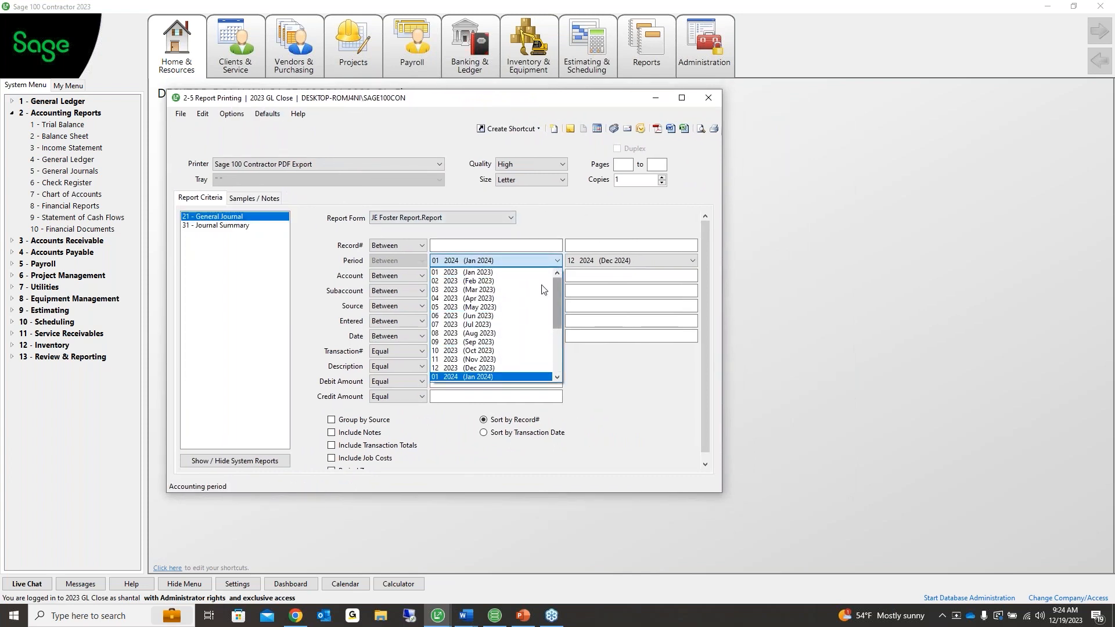
click(524, 273)
click(627, 261)
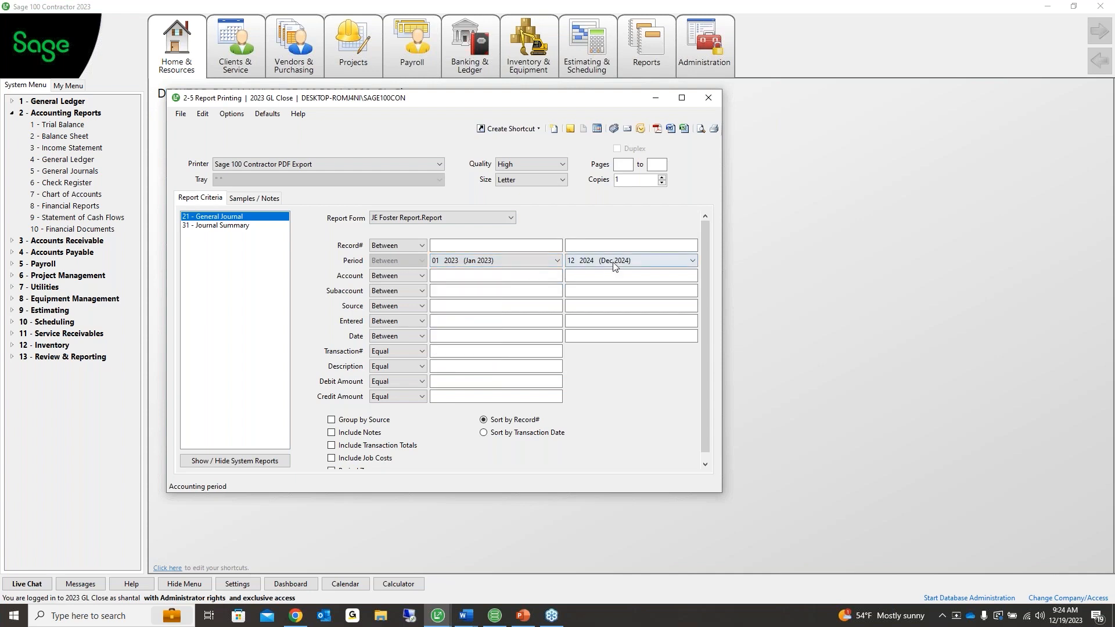
click(626, 272)
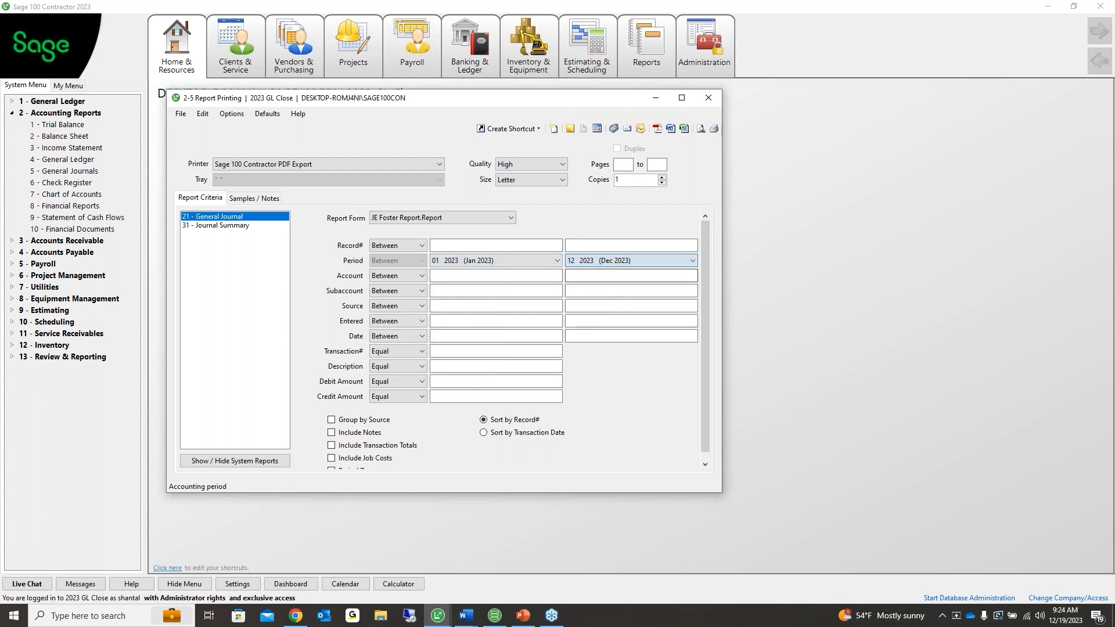
Set the account range from 1000 General Checking to 1020 Savings using the lookup
click(548, 276)
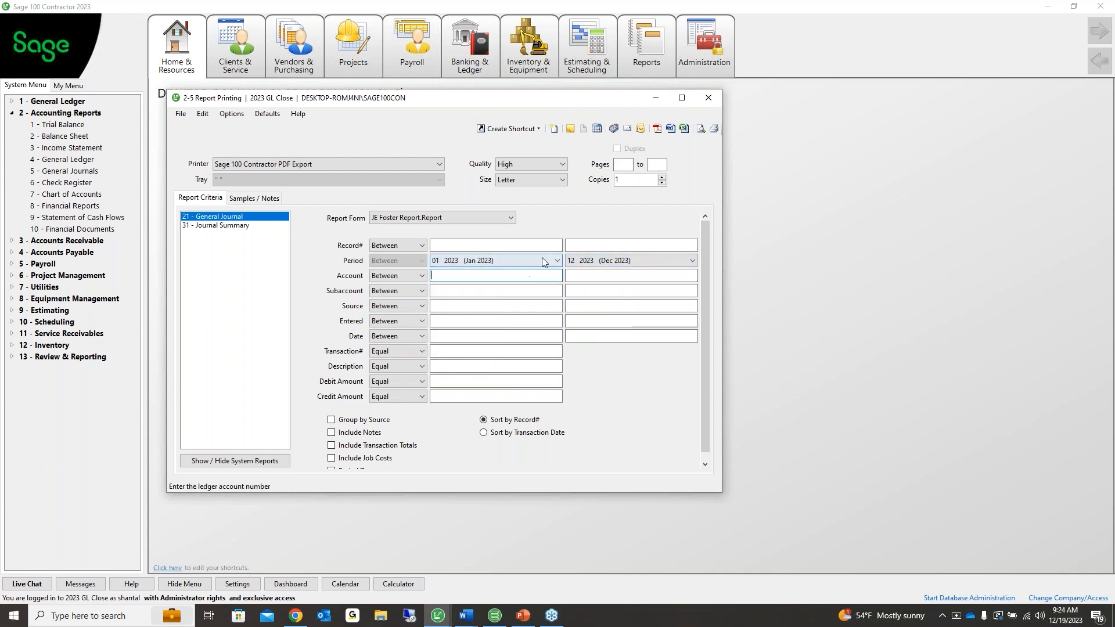
right_click(499, 279)
double_click(330, 98)
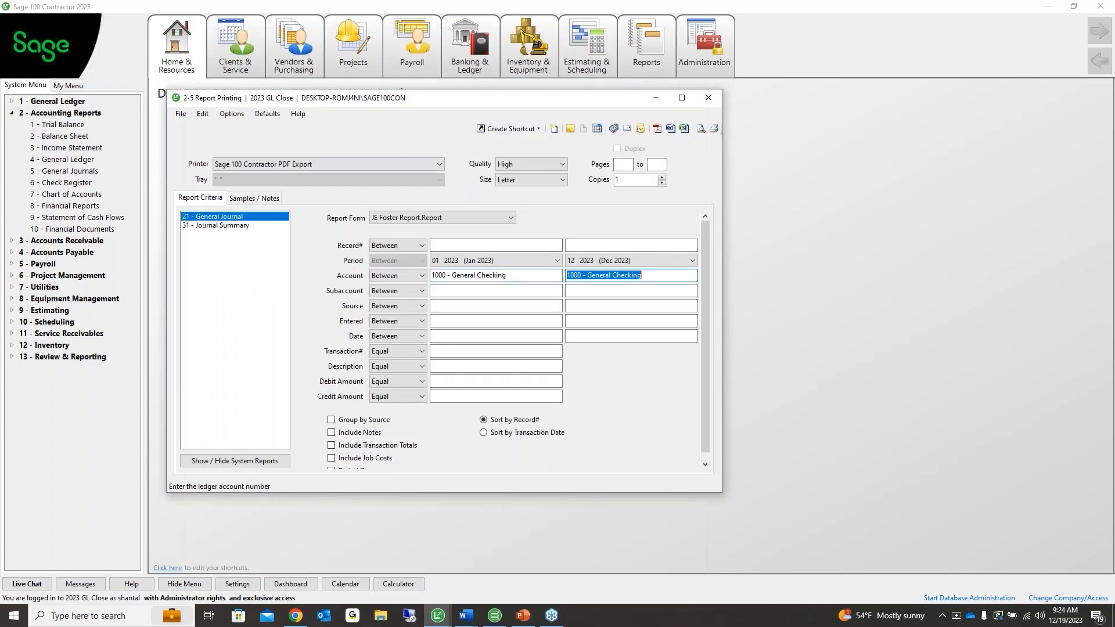
double_click(608, 277)
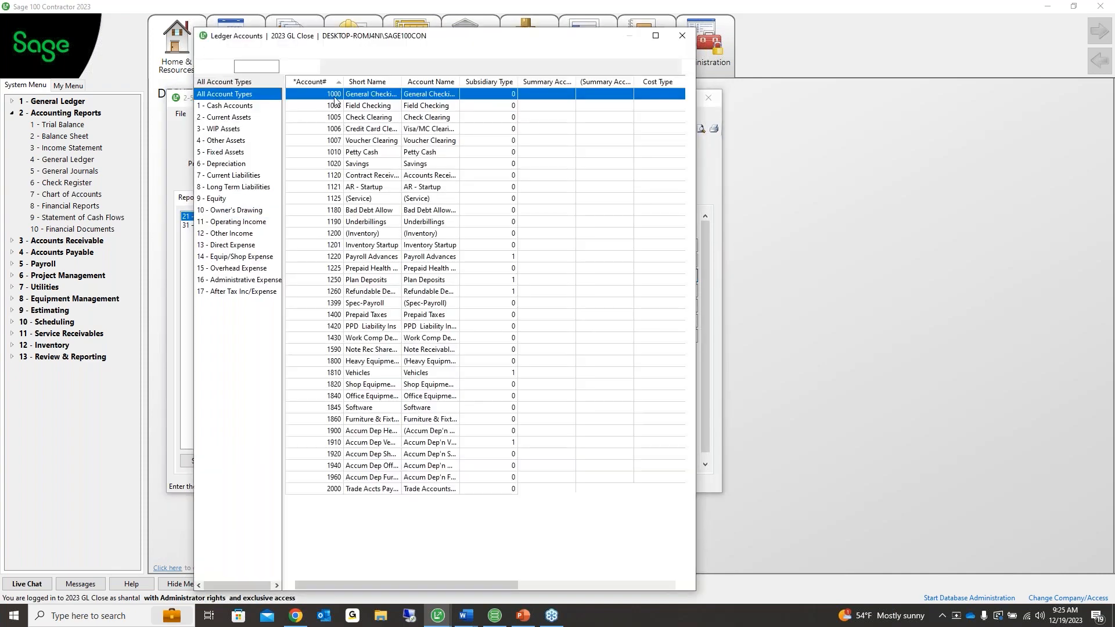
double_click(334, 167)
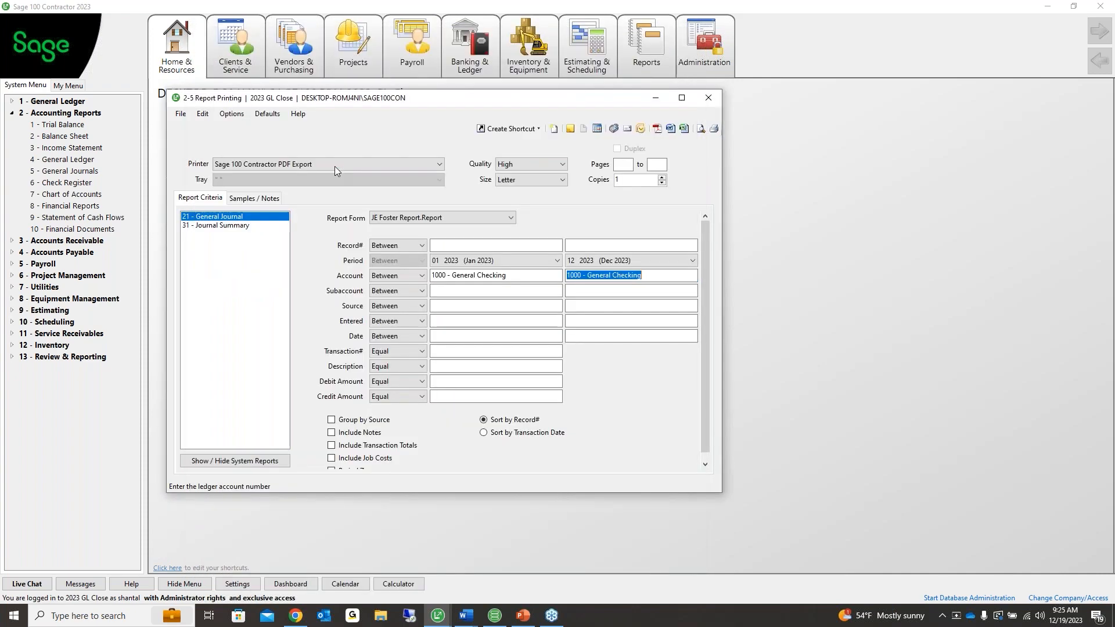
Filter on transaction number 0000, keep the Equal credit comparison, and preview the report
click(457, 350)
text(0000)
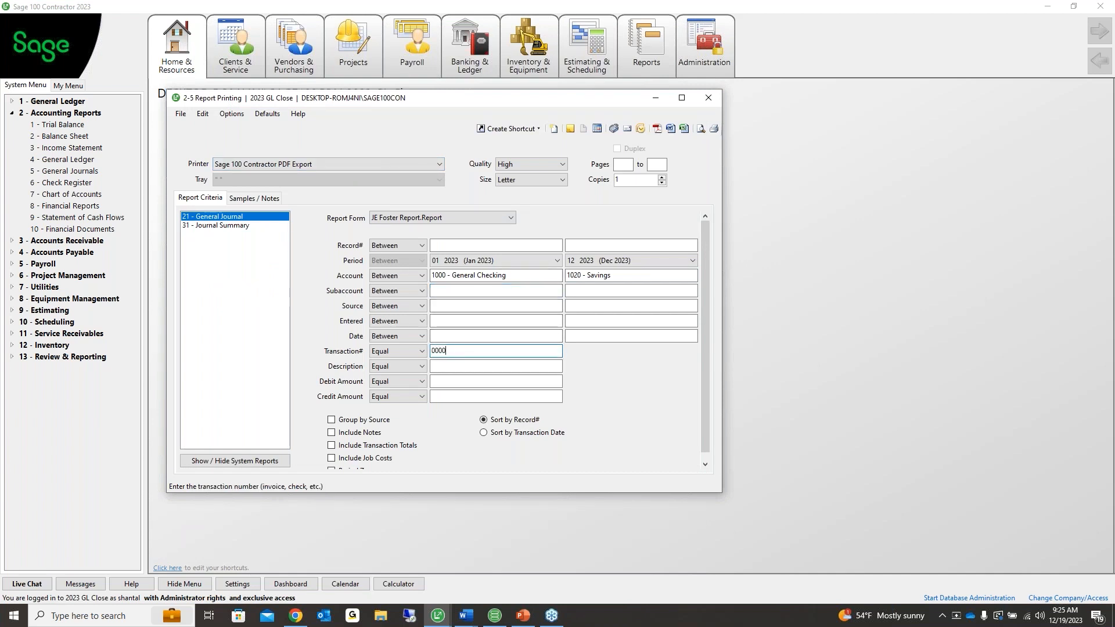
key(Tab)
key(Tab)
key(Tab)
key(Tab)
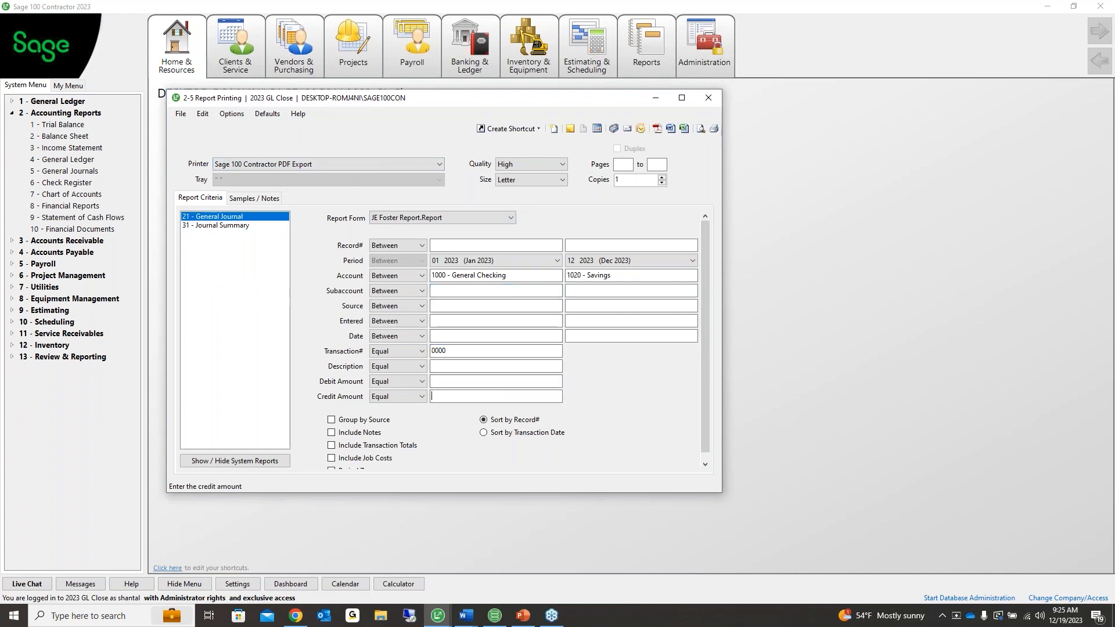
click(421, 397)
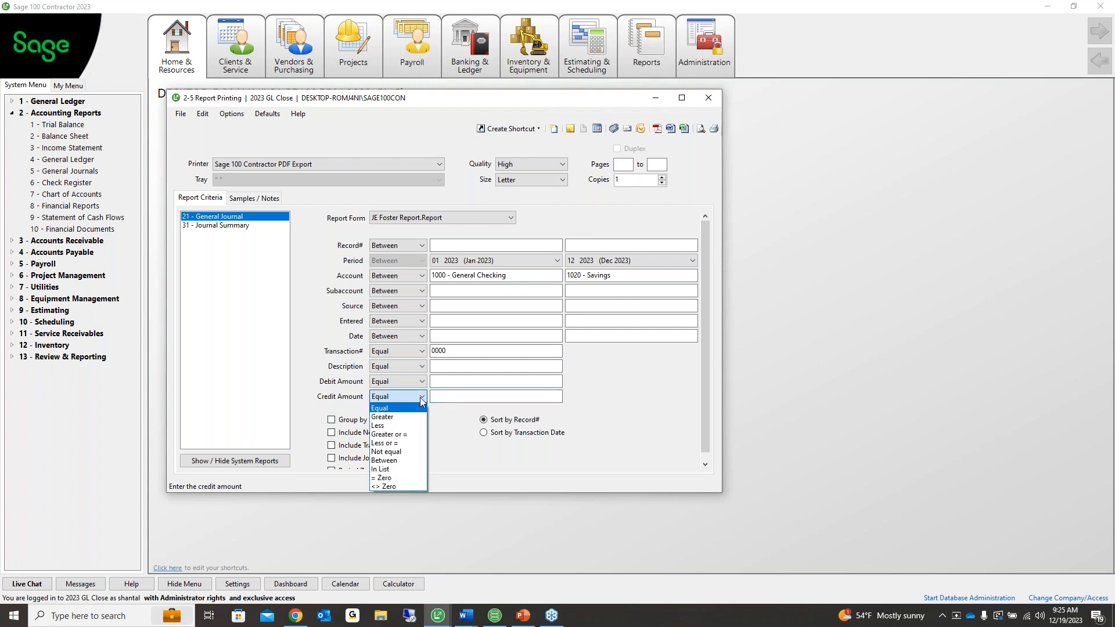
click(421, 400)
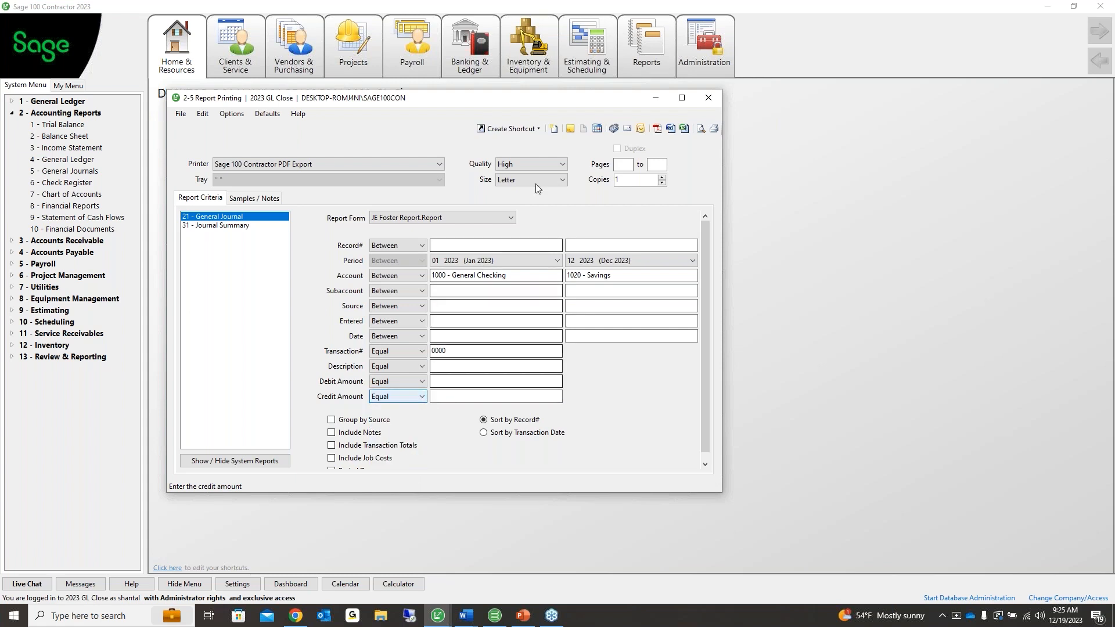
click(700, 129)
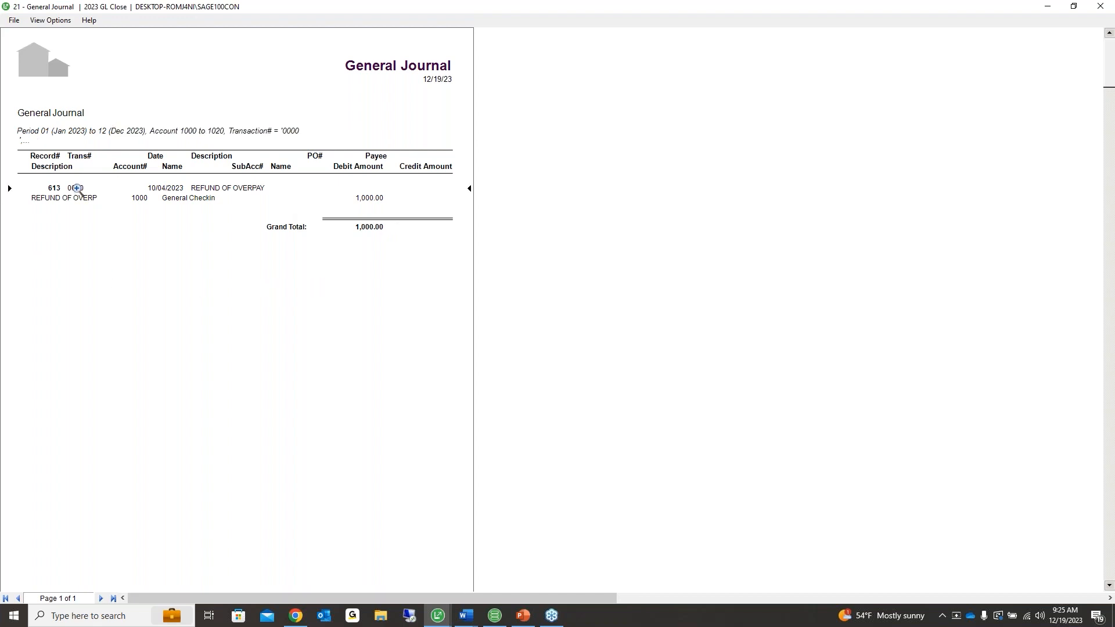
Open journal record 613 (REFUND OF OVERPAY) and inspect its transaction number, description and date
double_click(77, 189)
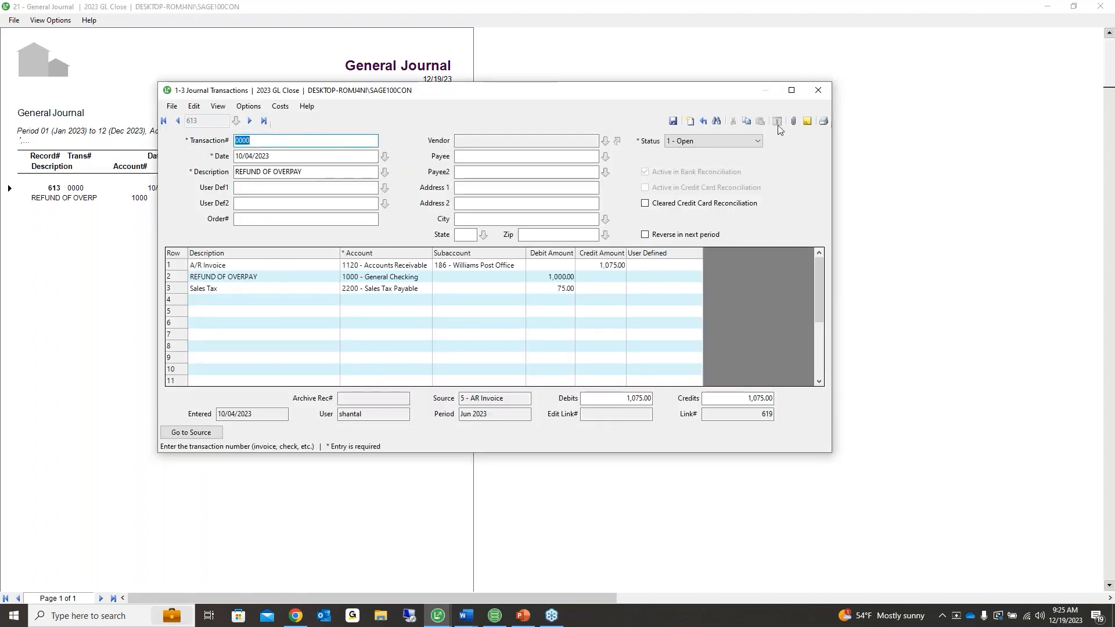
click(256, 141)
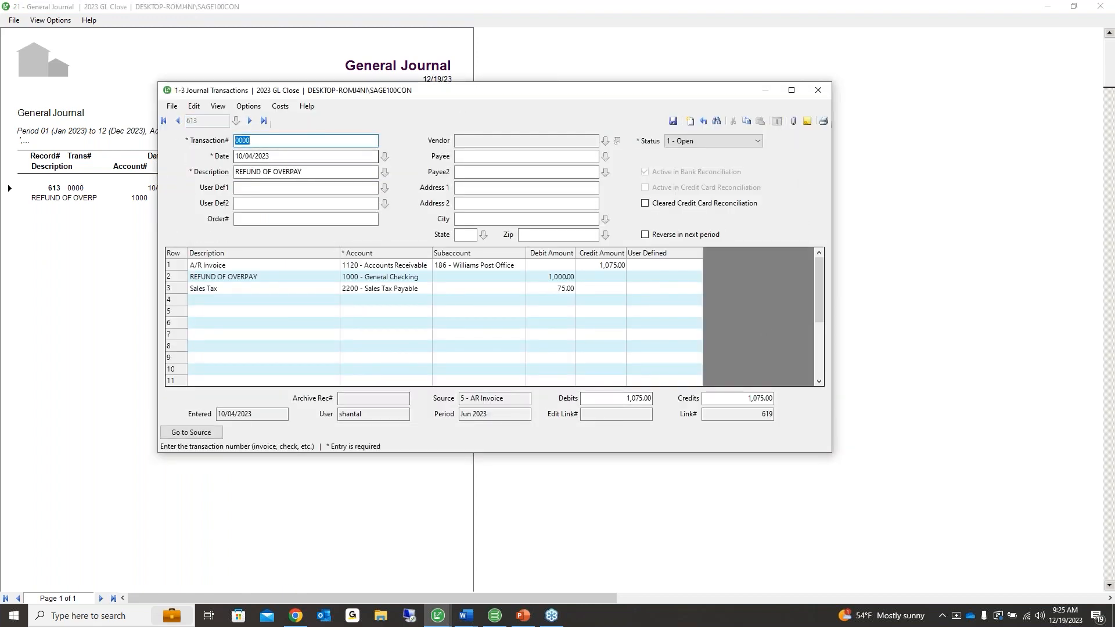
drag(255, 142, 234, 141)
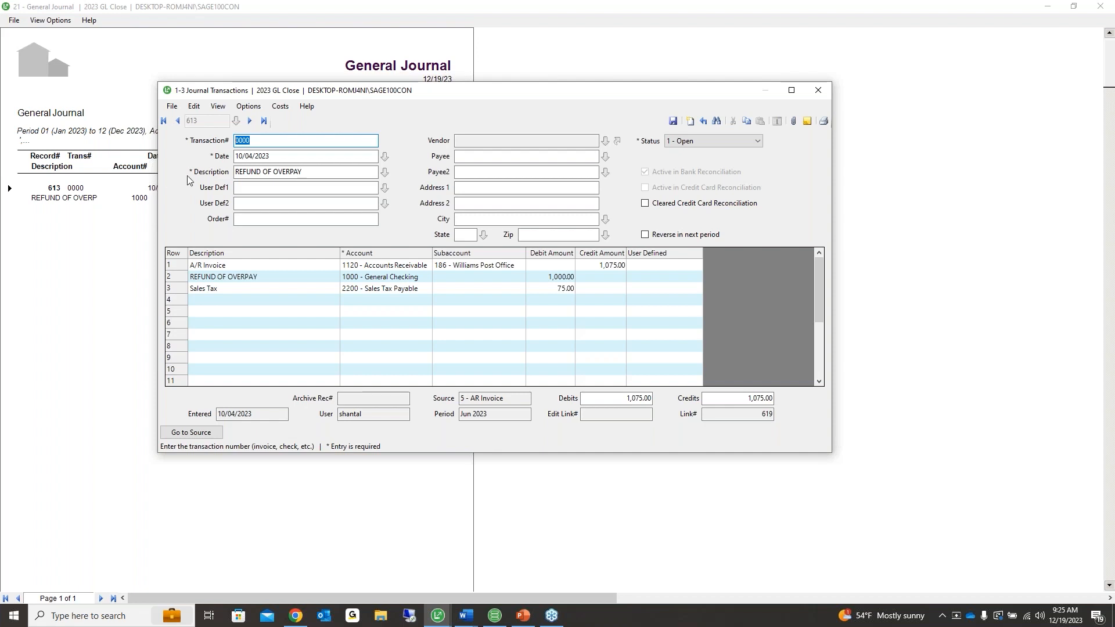
click(298, 173)
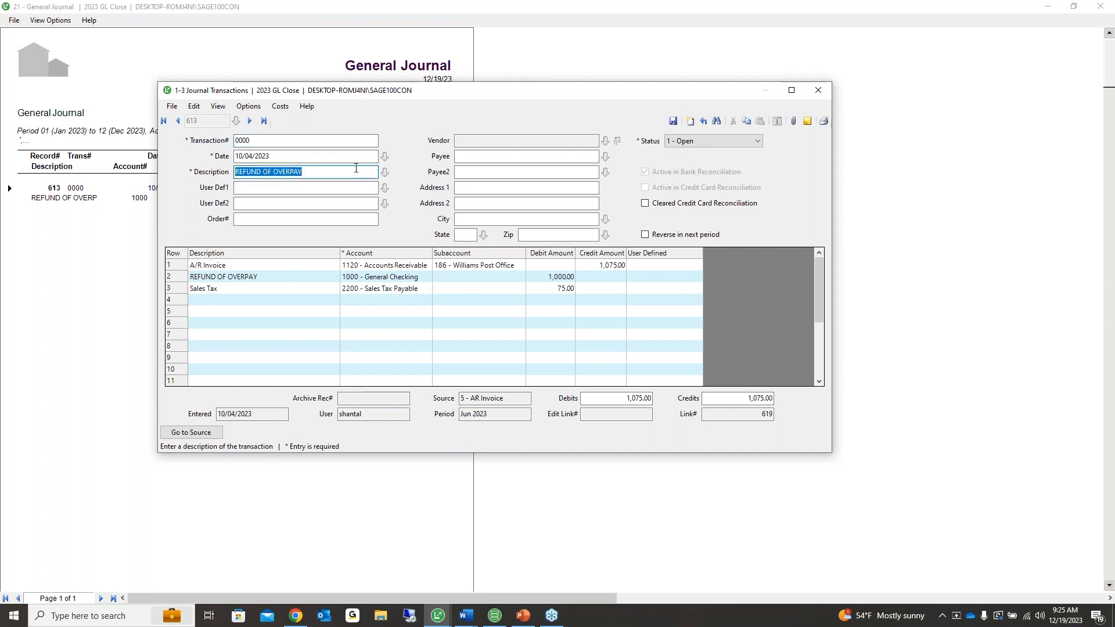
click(333, 157)
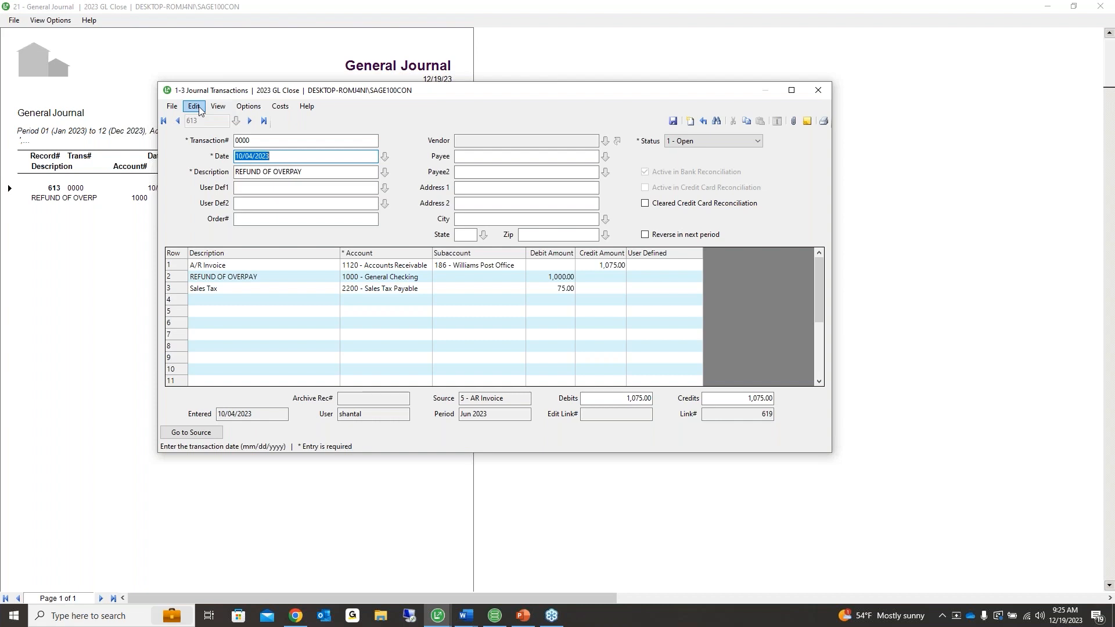
click(276, 142)
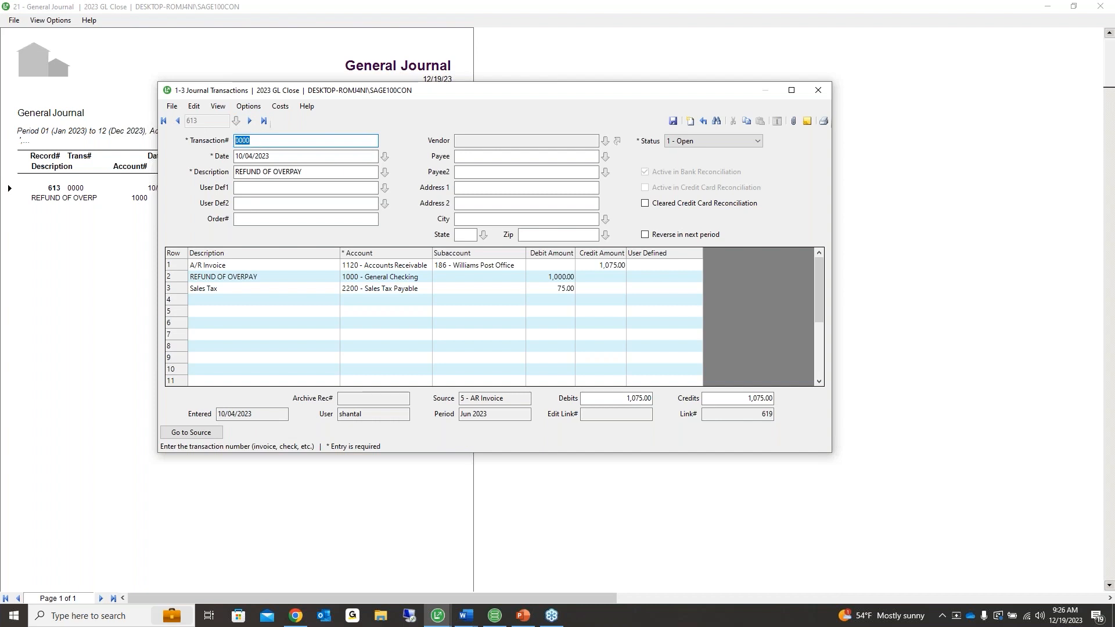
Try changing the transaction number to 4567 and saving, then dismiss the warning that it won't save
click(246, 155)
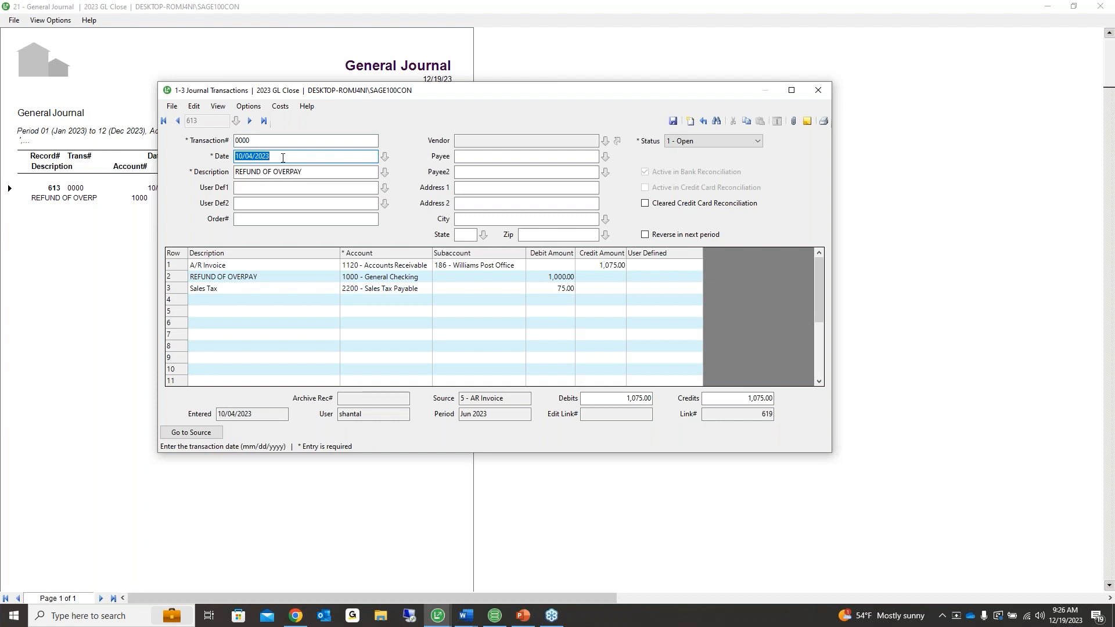
click(275, 140)
text(5647)
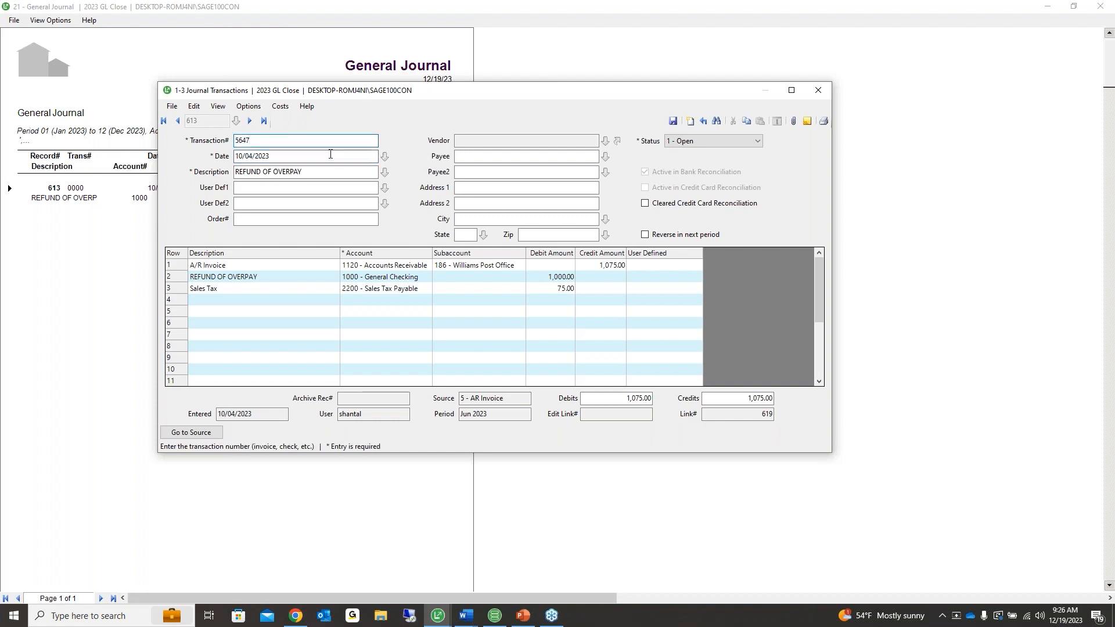
drag(261, 141, 179, 138)
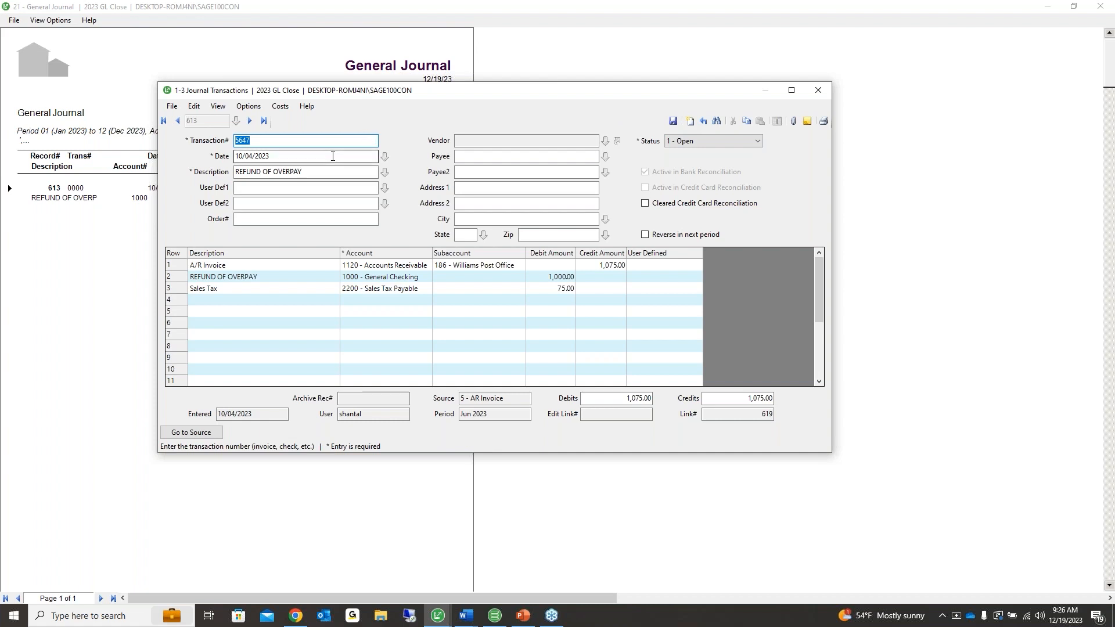
text(0000)
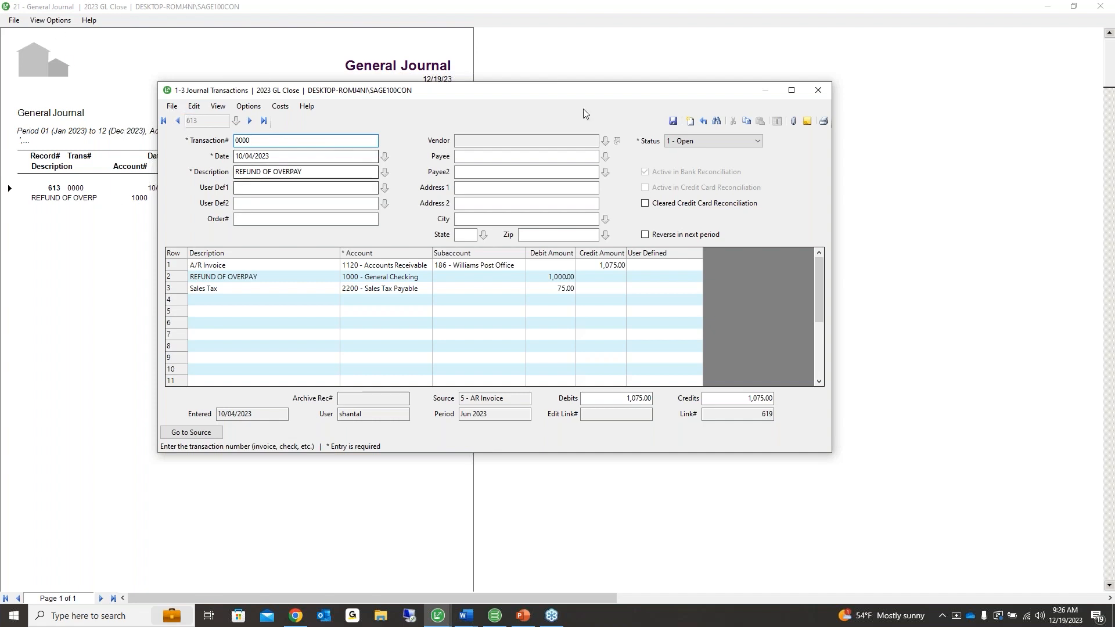
drag(272, 141, 100, 143)
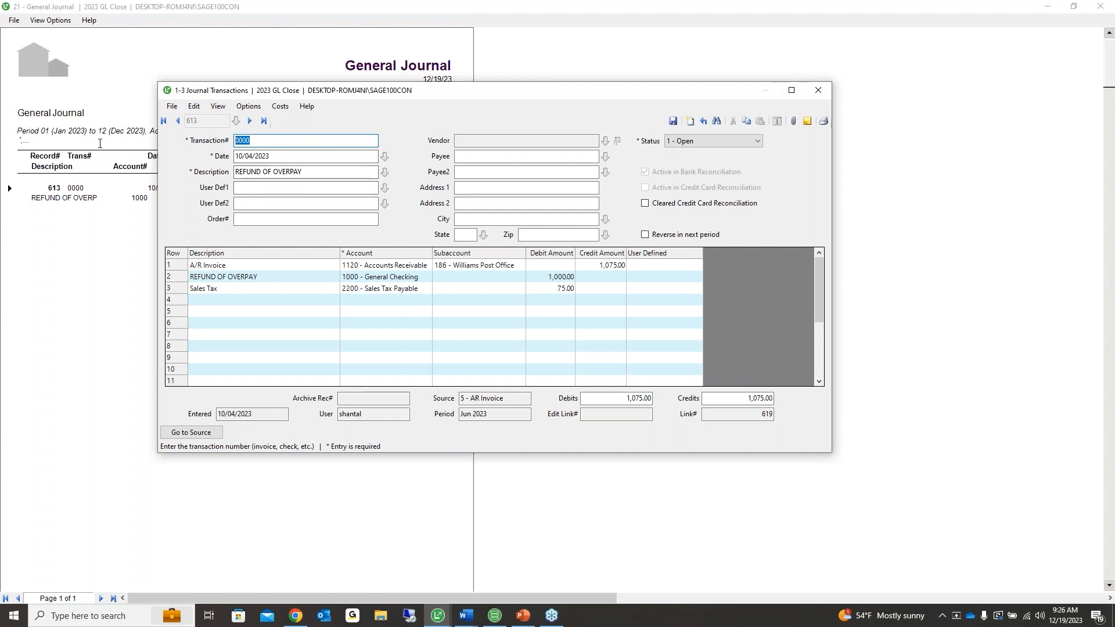
text(4567)
click(671, 122)
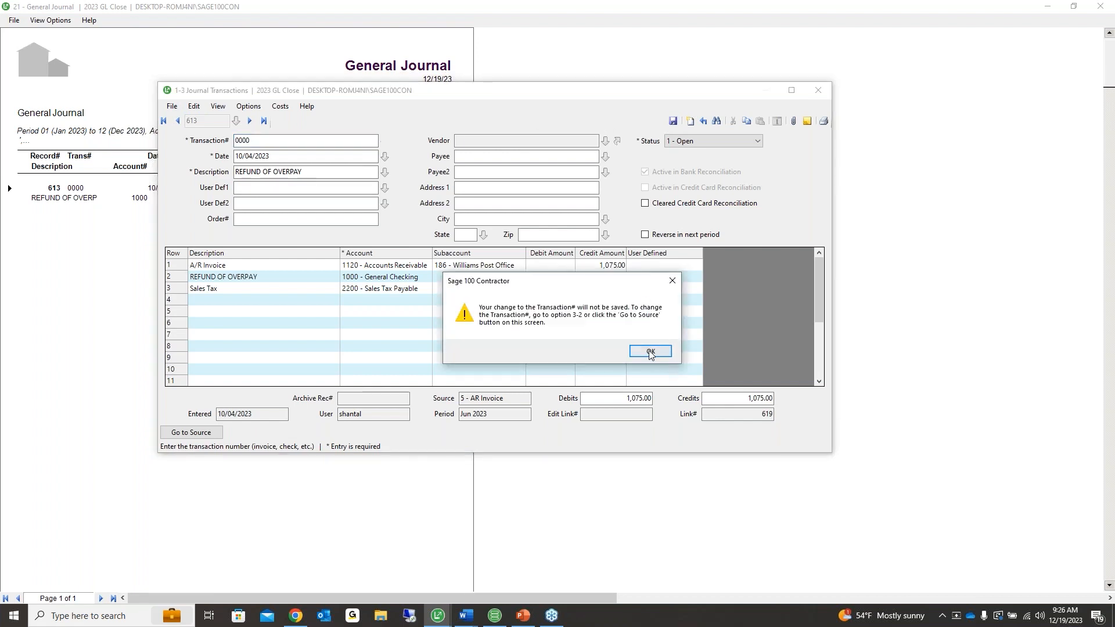
click(650, 352)
Close the journal entry, exit the General Journal report, and close the 2-5 Report Printing window
click(818, 90)
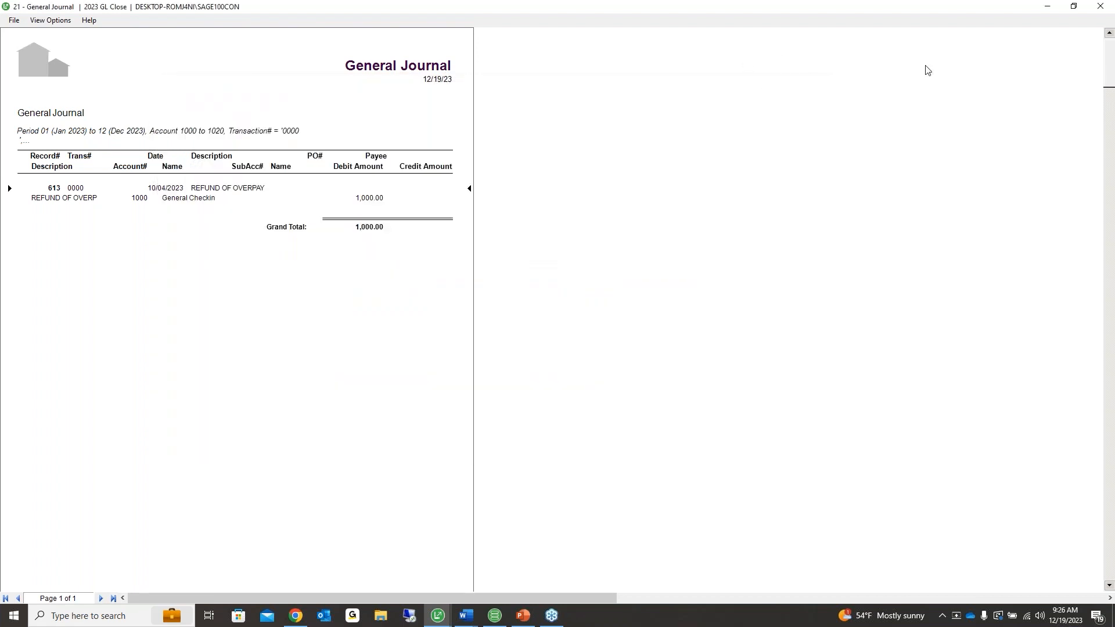
click(13, 20)
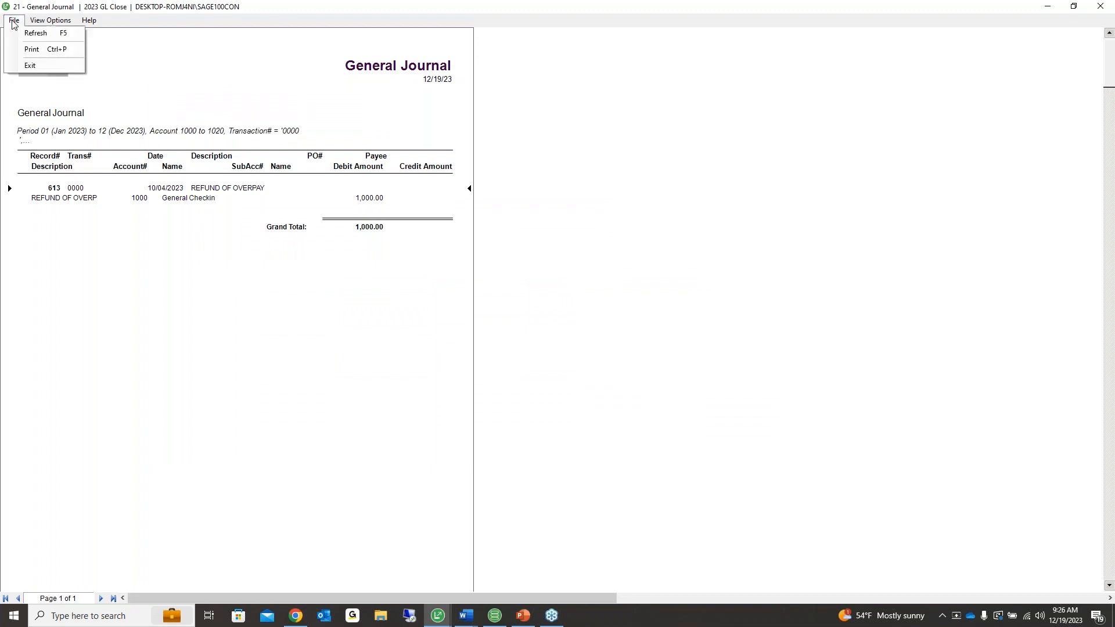
click(30, 66)
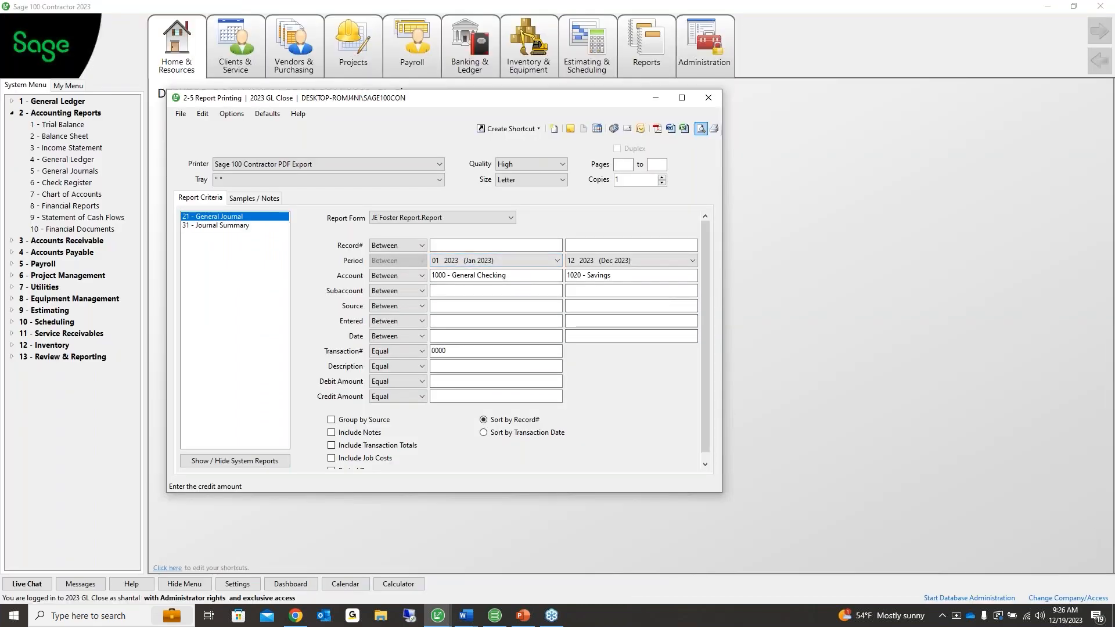
key(alt+Tab)
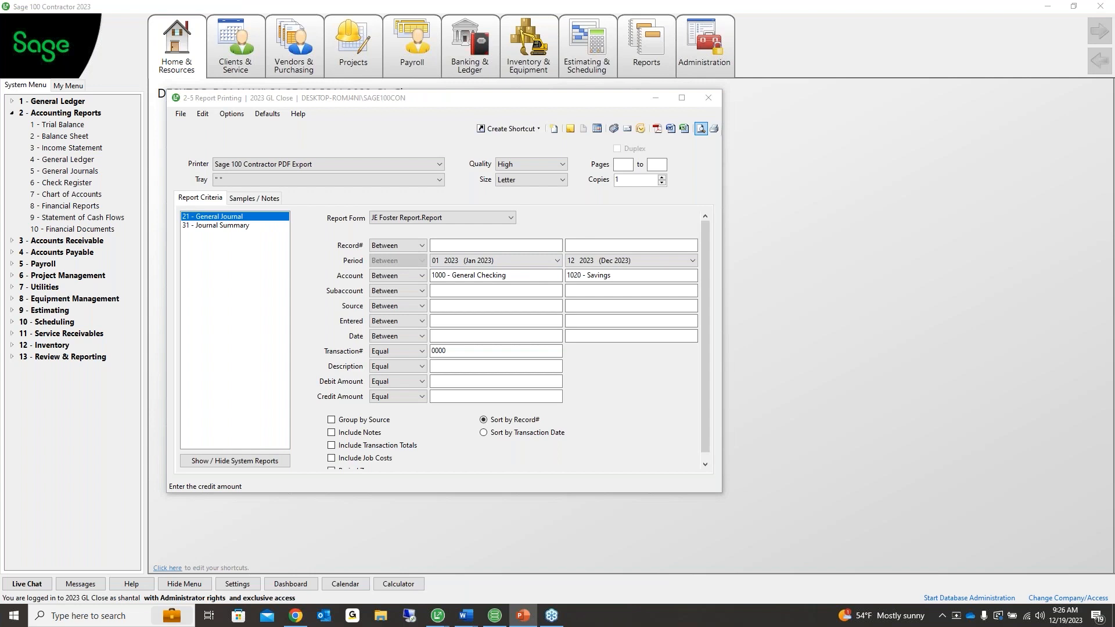
click(707, 101)
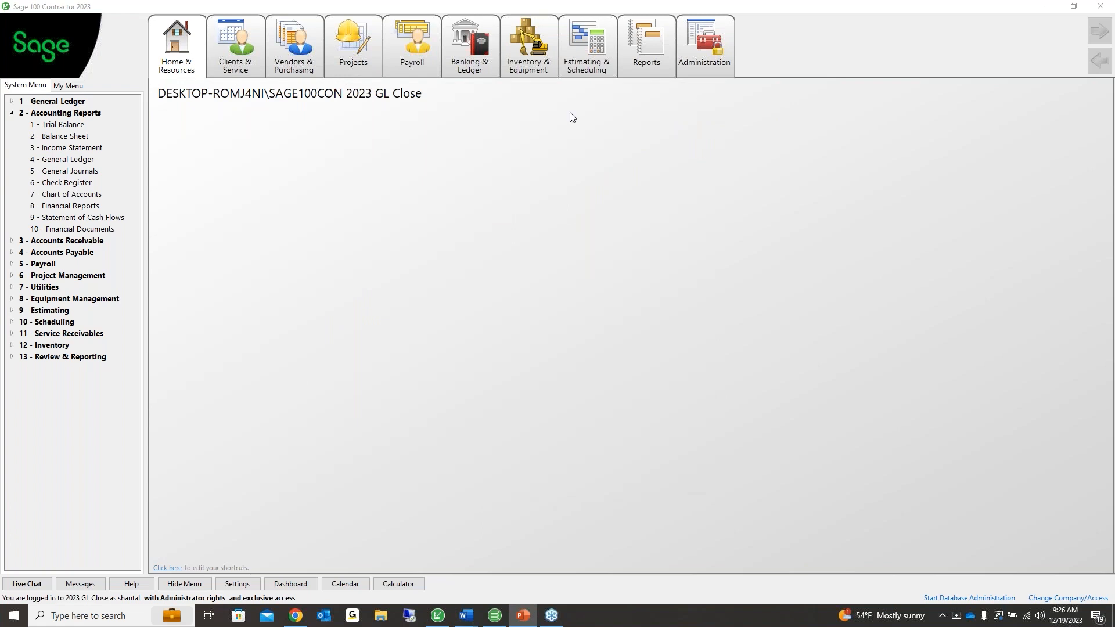
Open the 3-5 Jobs window and browse the job status choices, leaving Refused selected
click(343, 47)
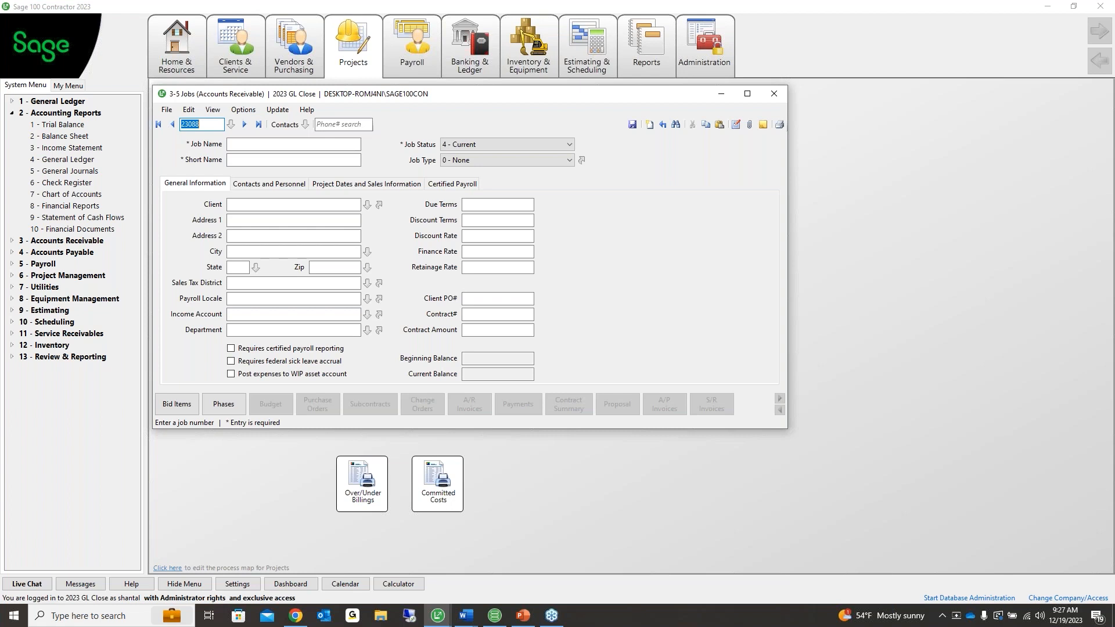
click(482, 142)
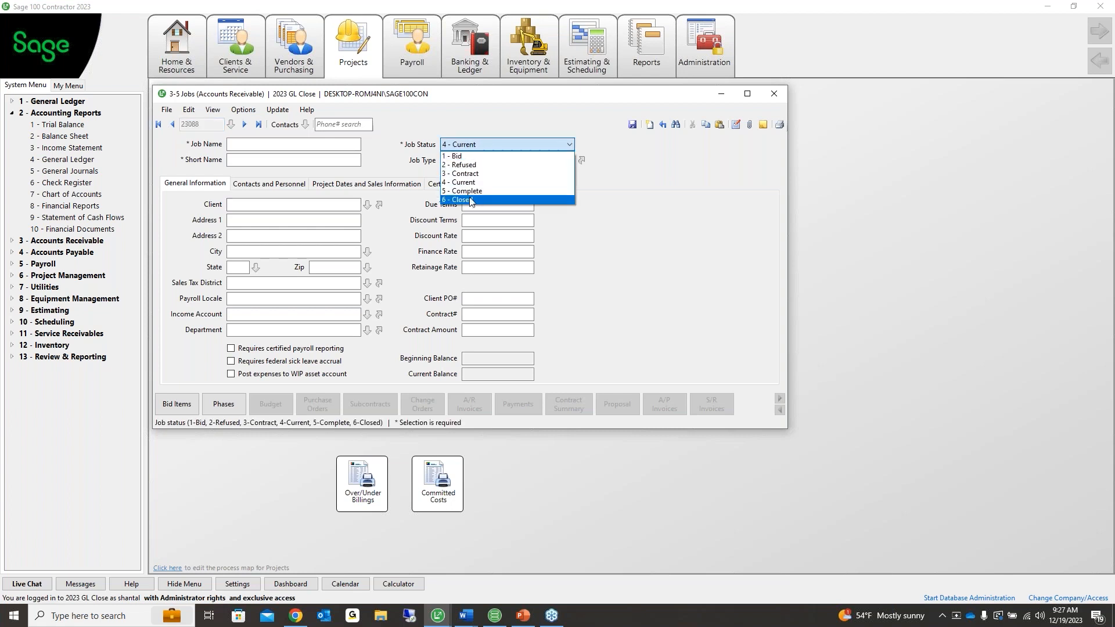
click(470, 200)
click(472, 145)
click(454, 164)
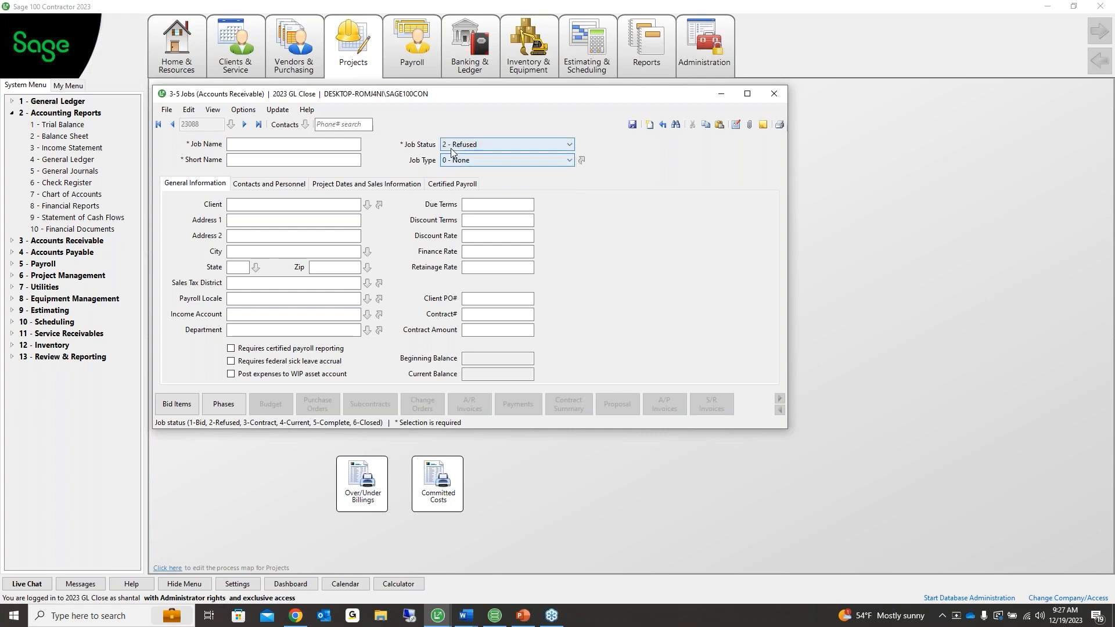
click(468, 146)
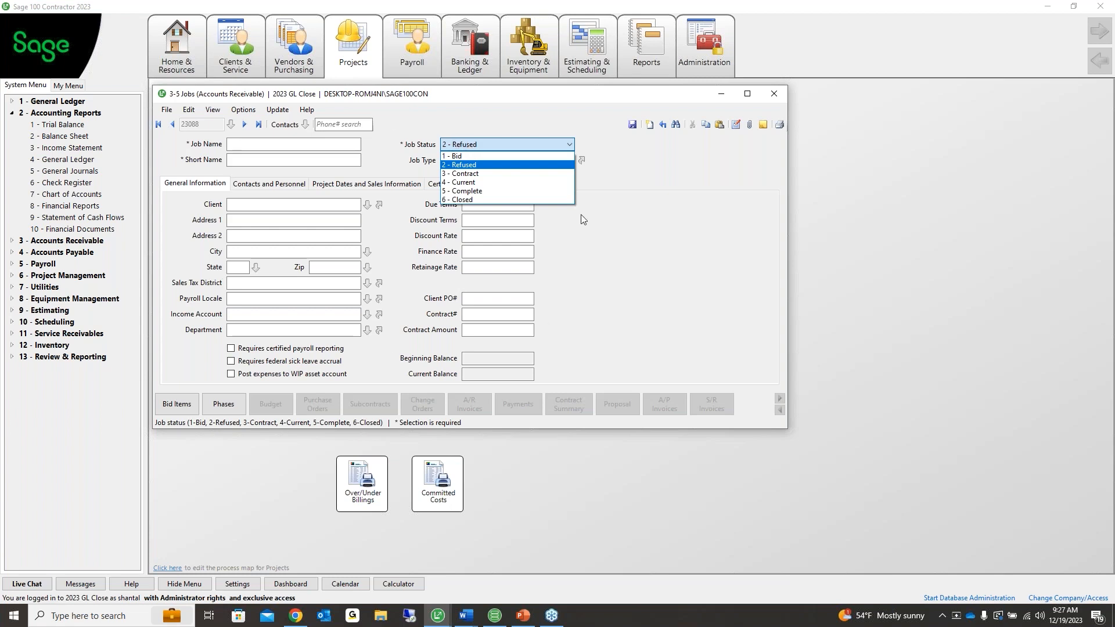
key(Up)
click(677, 274)
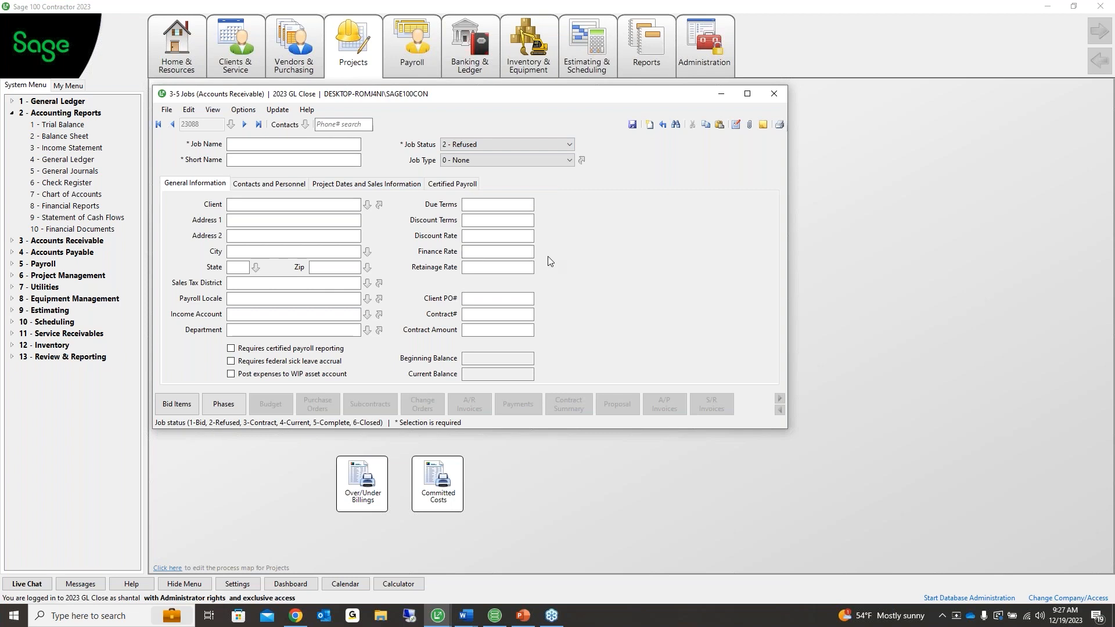
click(480, 144)
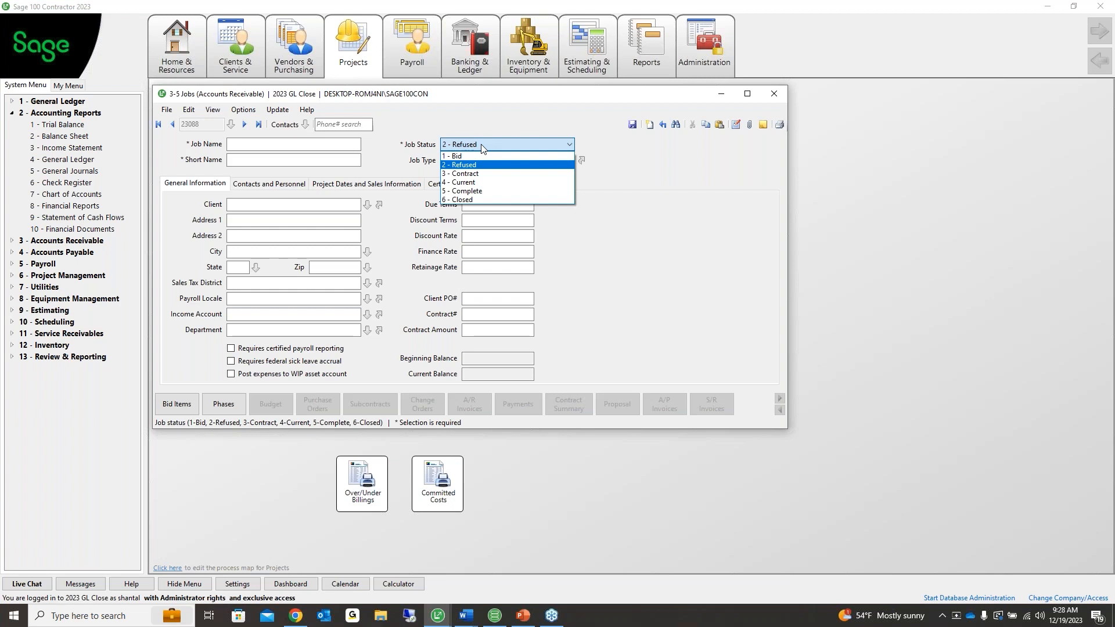
click(481, 145)
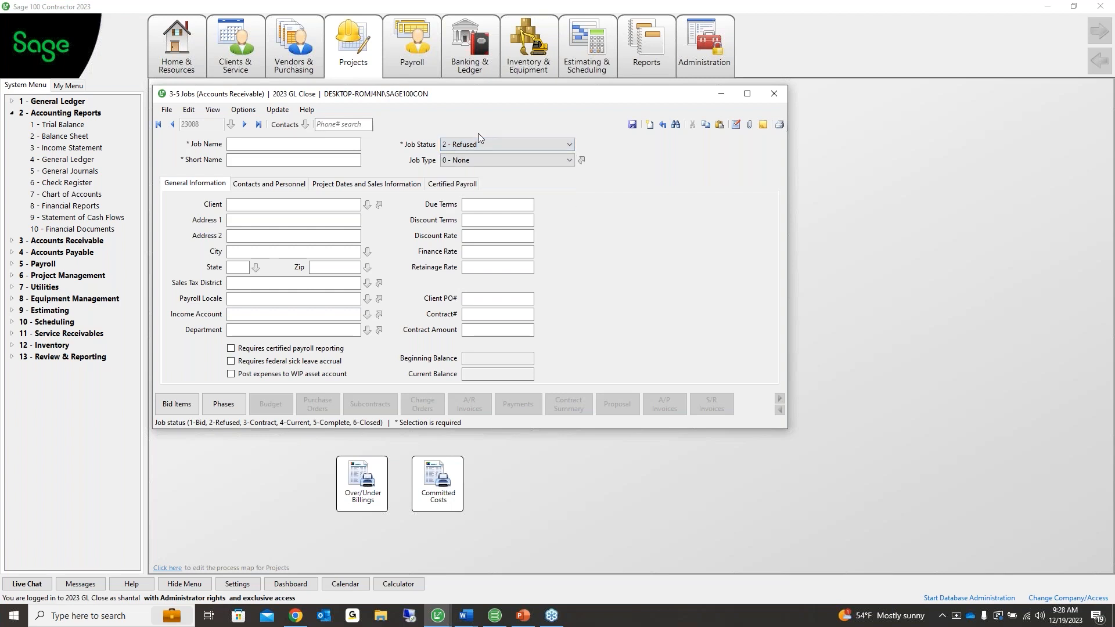
click(480, 143)
click(480, 143)
Use Update > Closed Status to mark jobs 1, 215, 220 and 224 and set them Closed
click(277, 110)
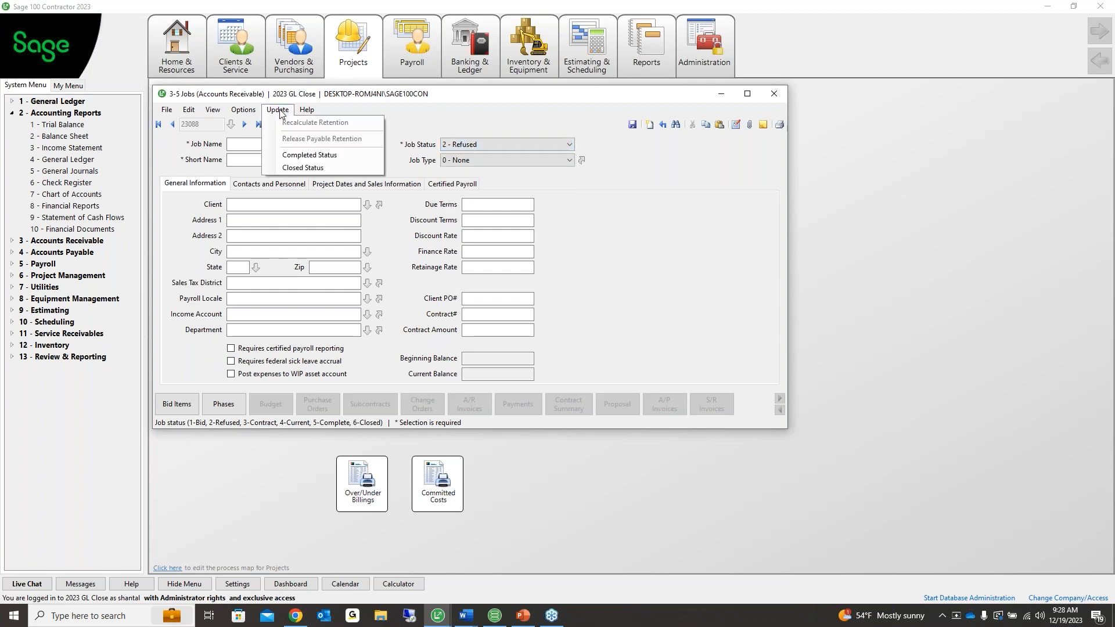
click(307, 168)
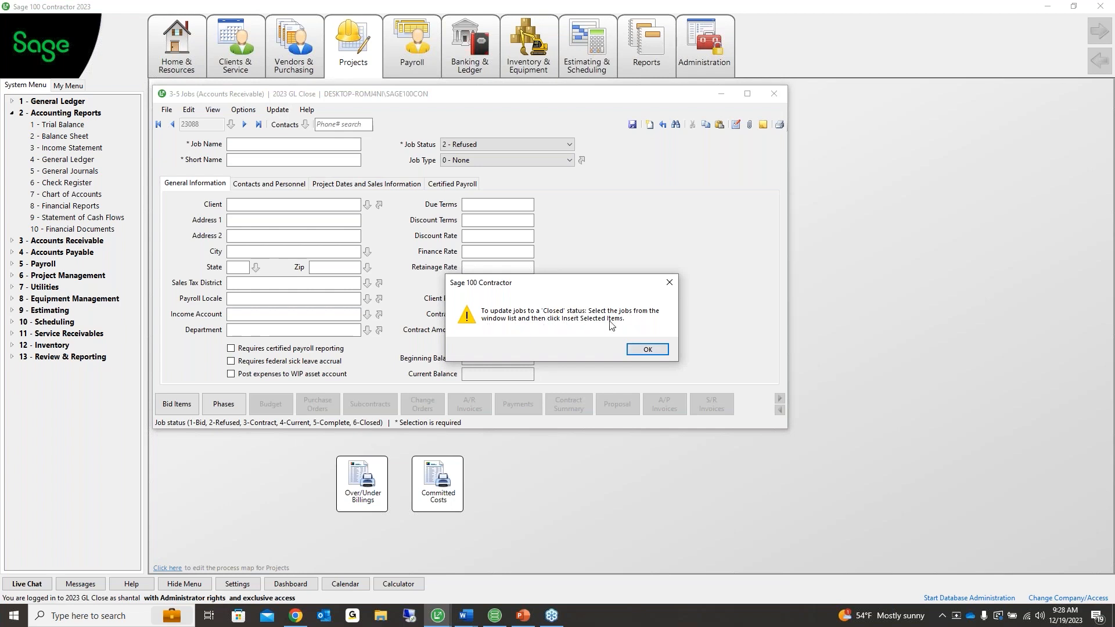
click(647, 350)
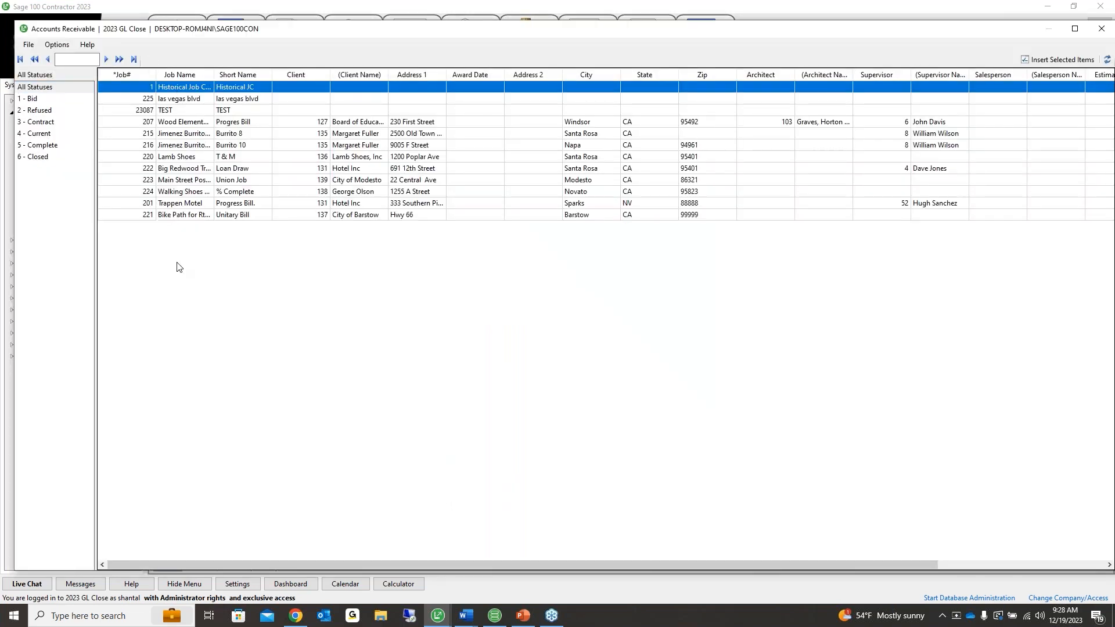
double_click(165, 88)
click(185, 136)
double_click(188, 156)
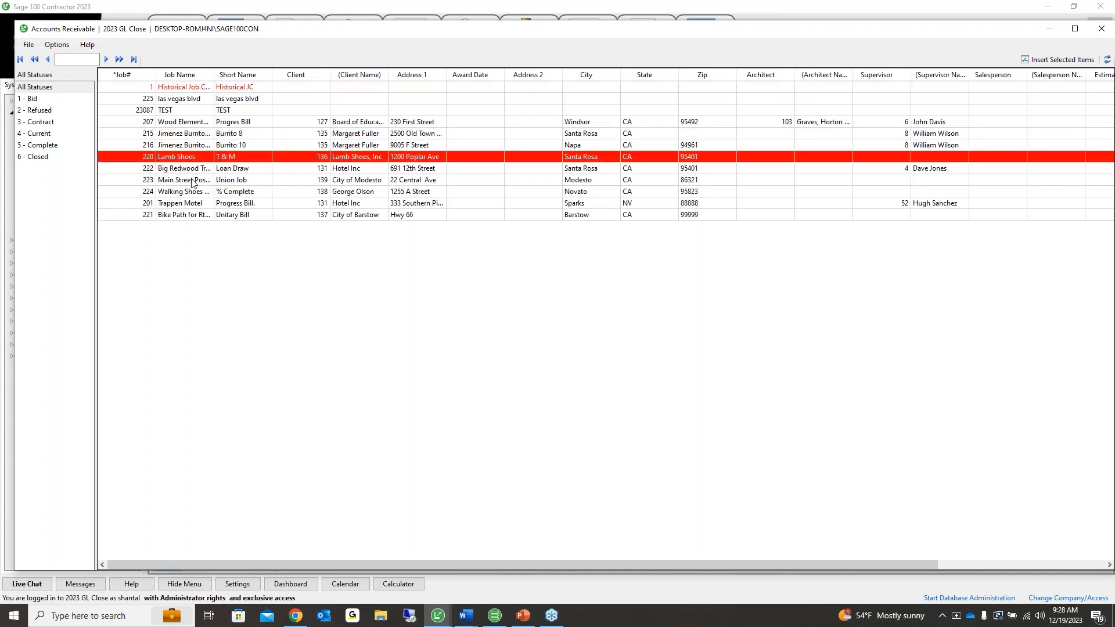
click(191, 182)
double_click(185, 137)
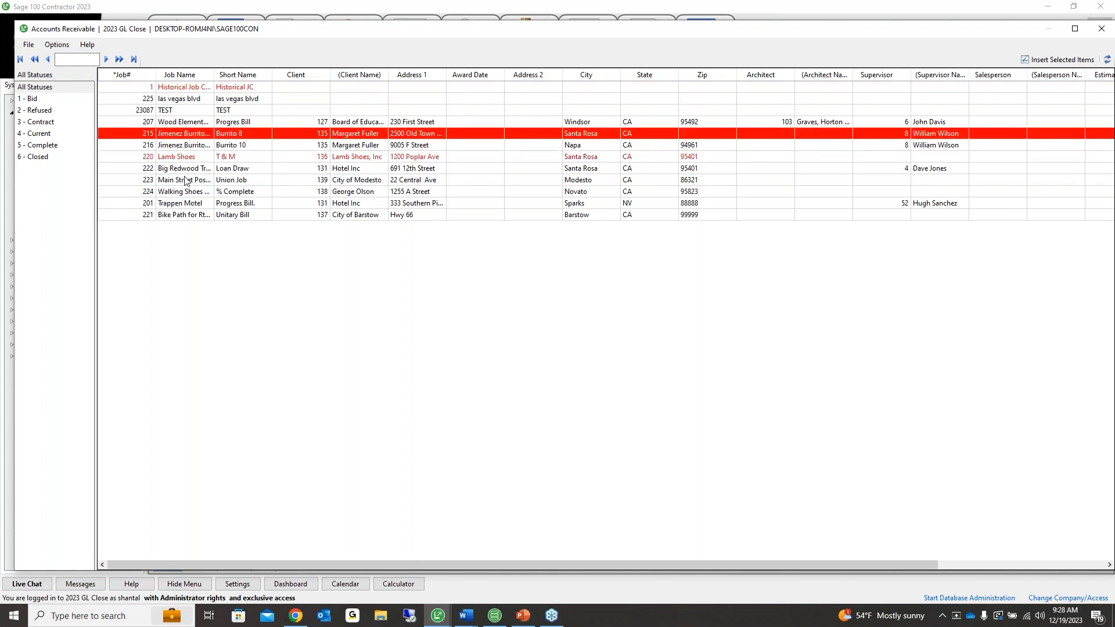
drag(895, 29, 627, 101)
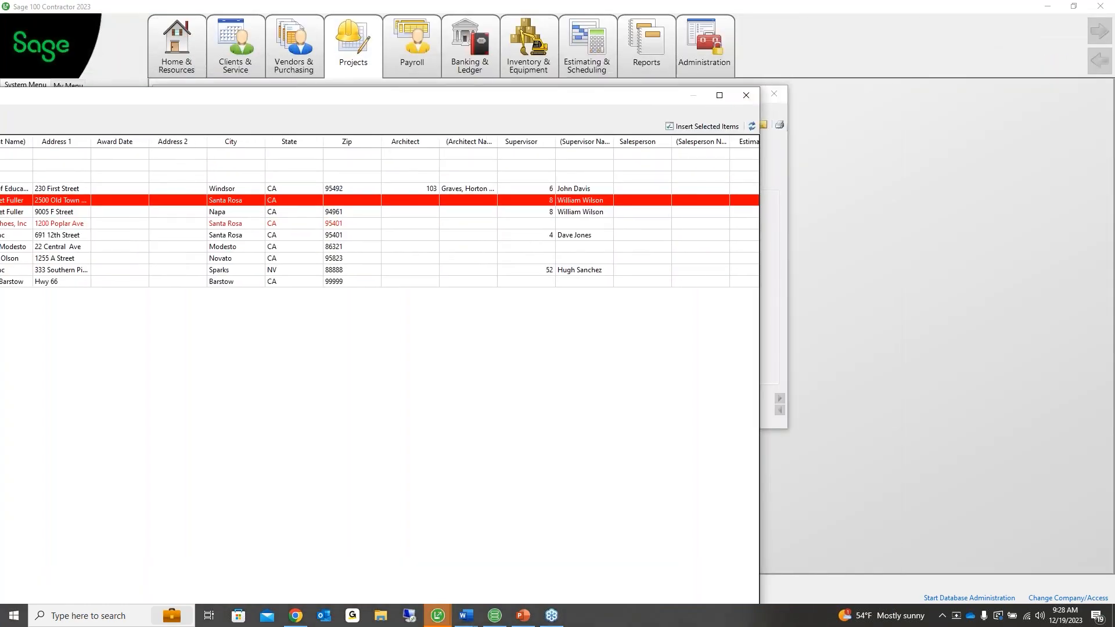
drag(759, 87, 218, 221)
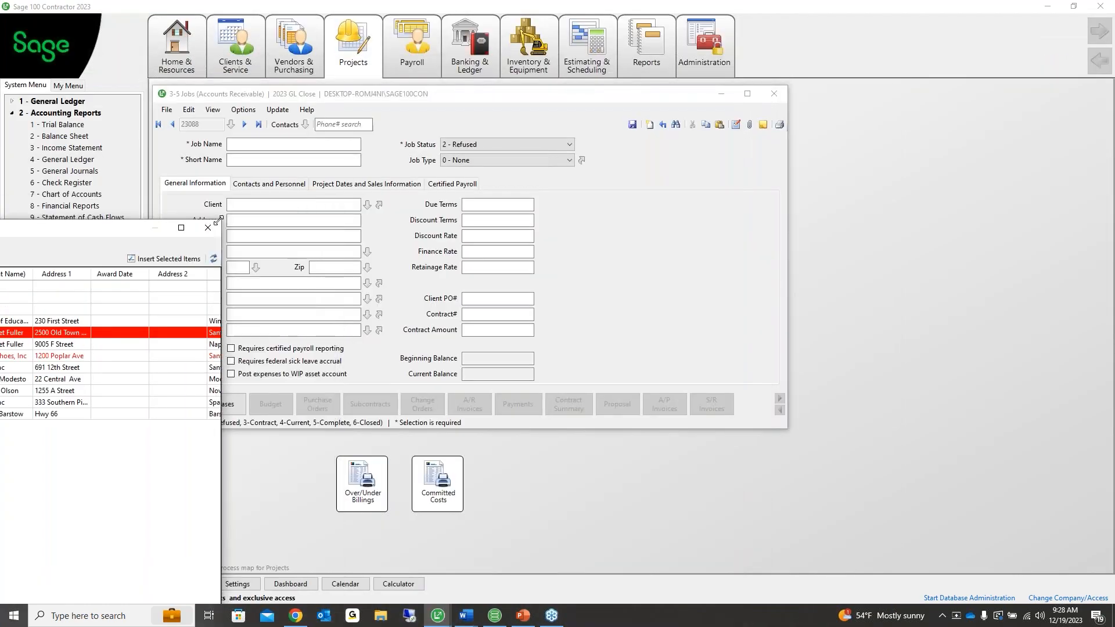
drag(119, 235, 523, 108)
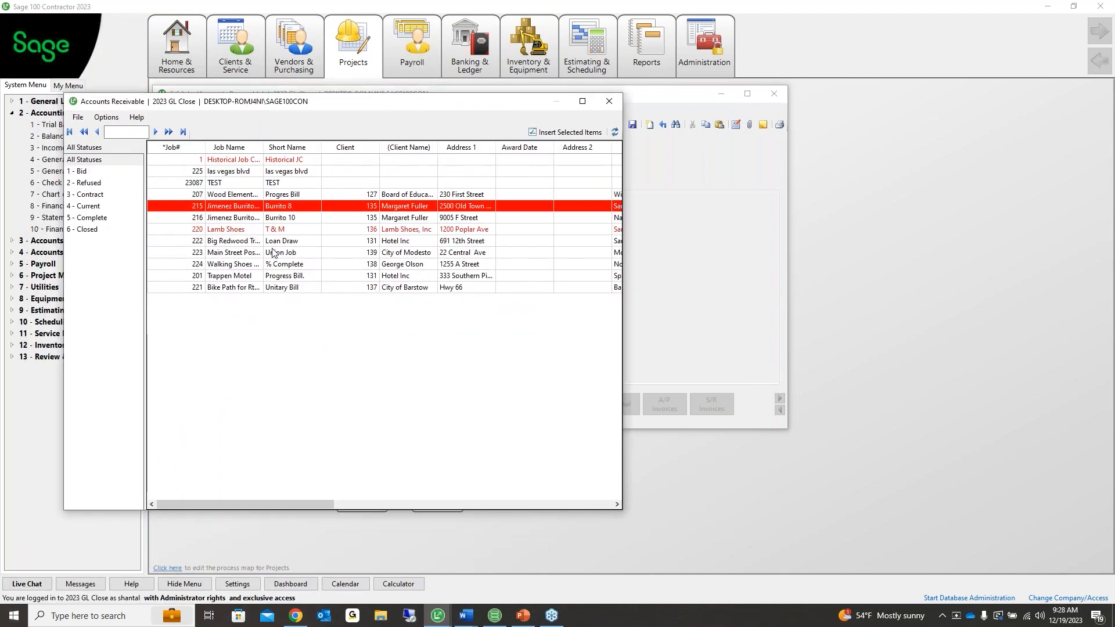
click(274, 263)
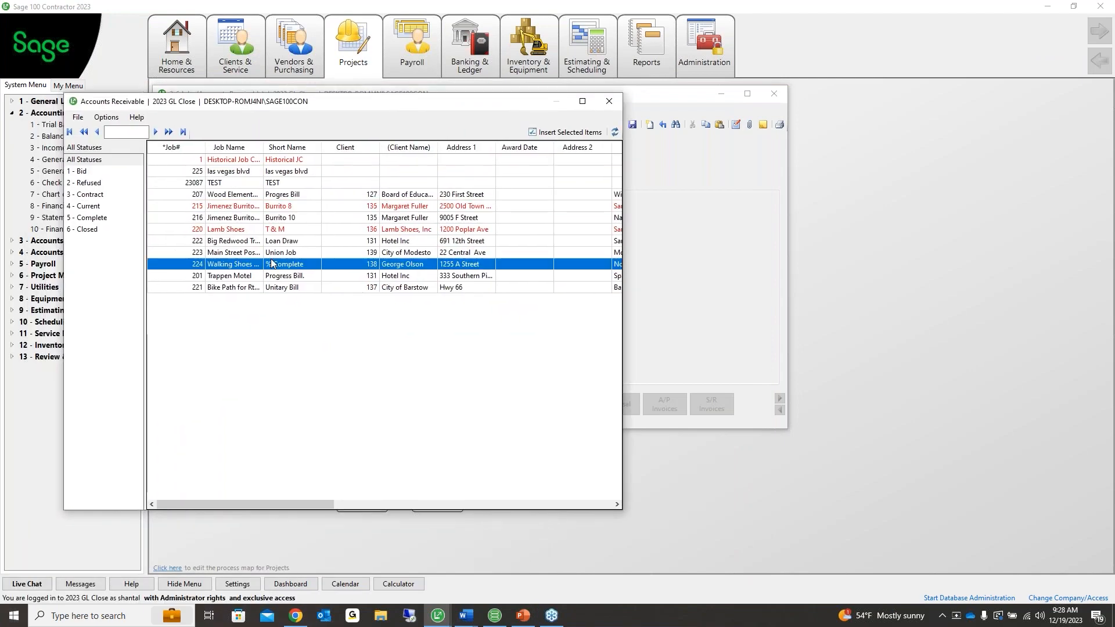
click(551, 132)
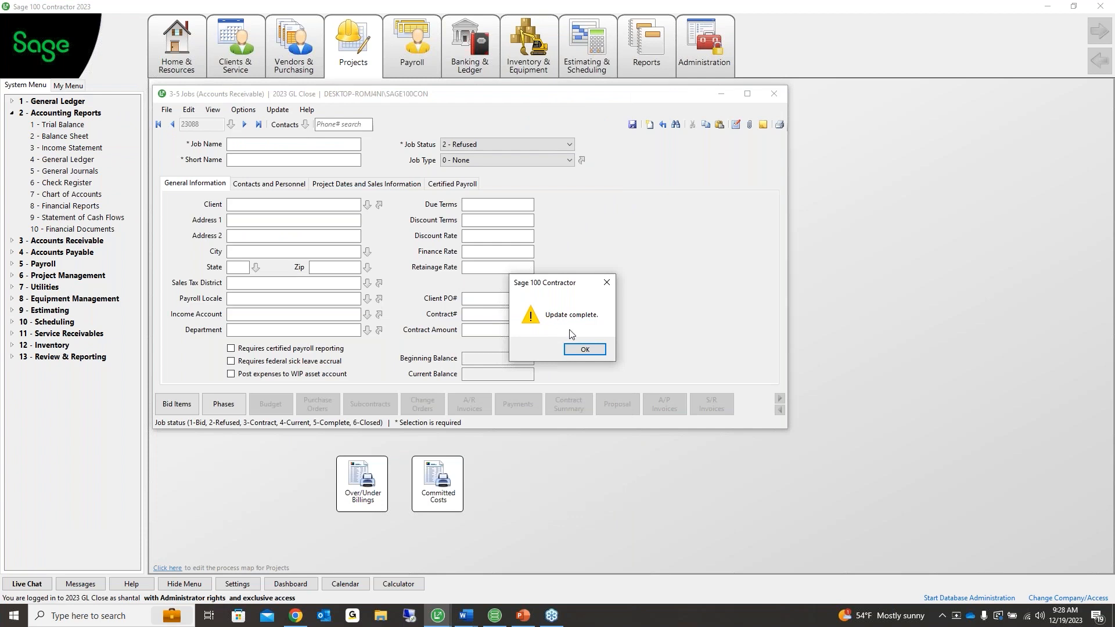
click(584, 349)
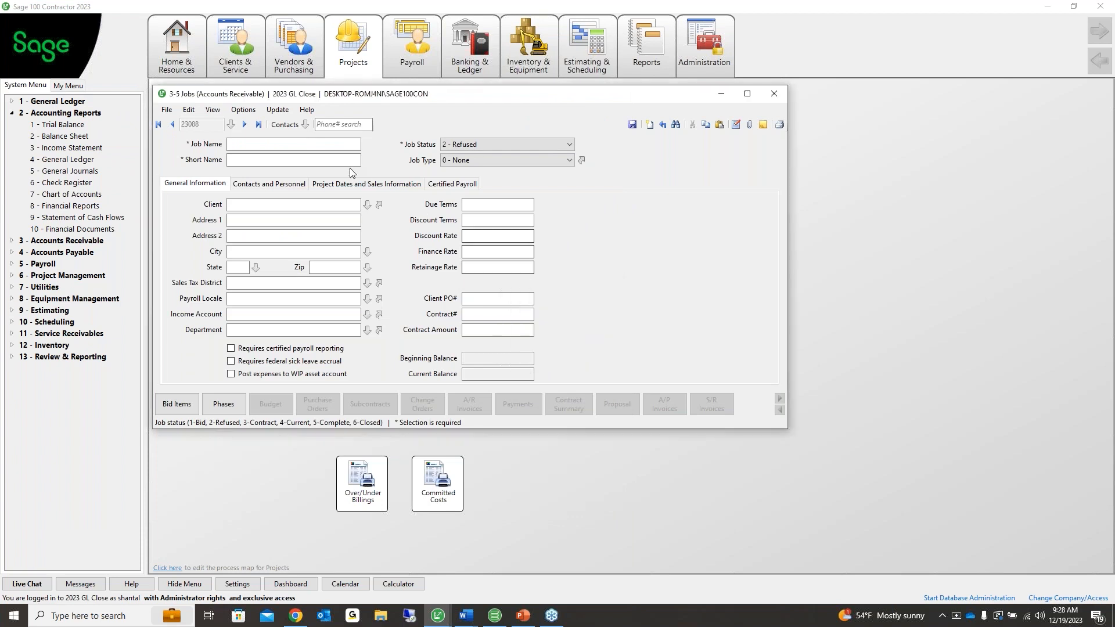
Look up job records filtered to 6 - Closed status, then close the lookup
click(231, 125)
click(564, 351)
drag(445, 322, 227, 229)
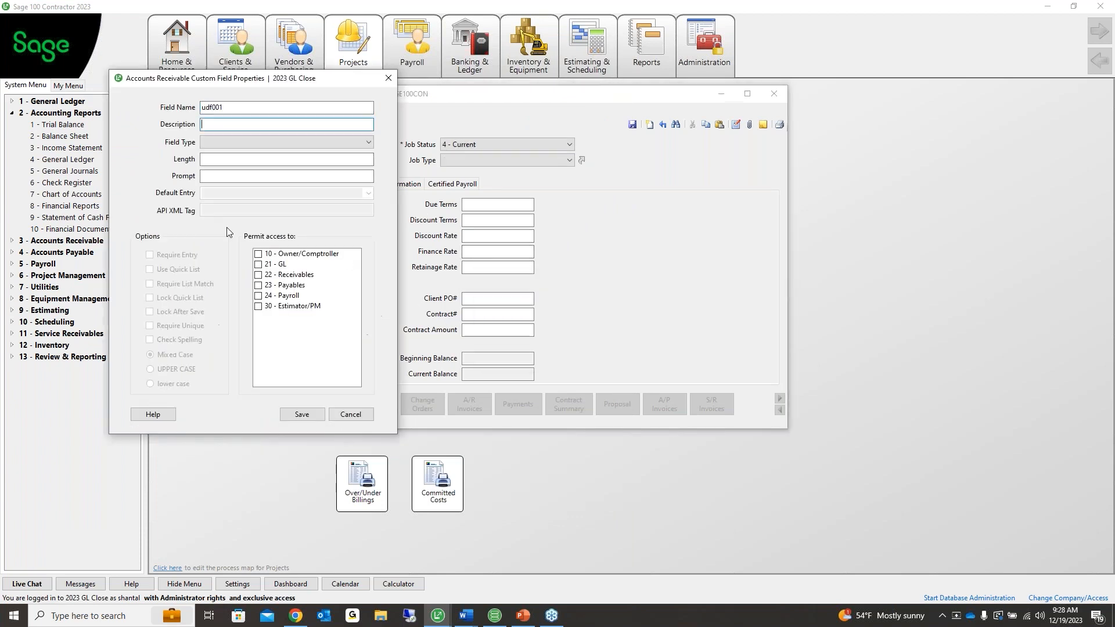
click(392, 78)
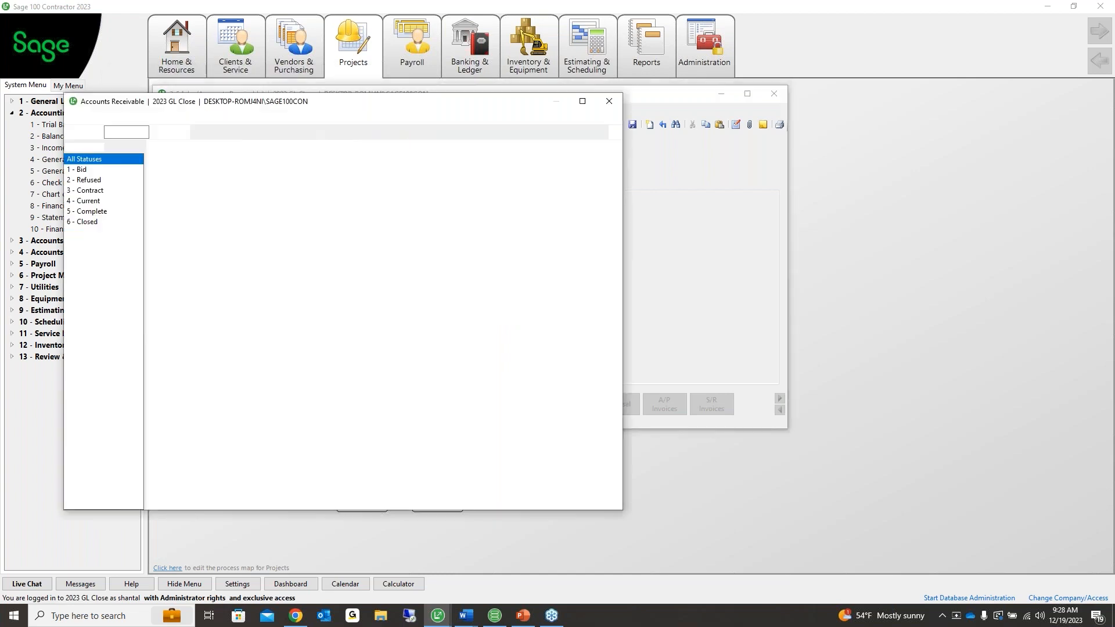
click(103, 229)
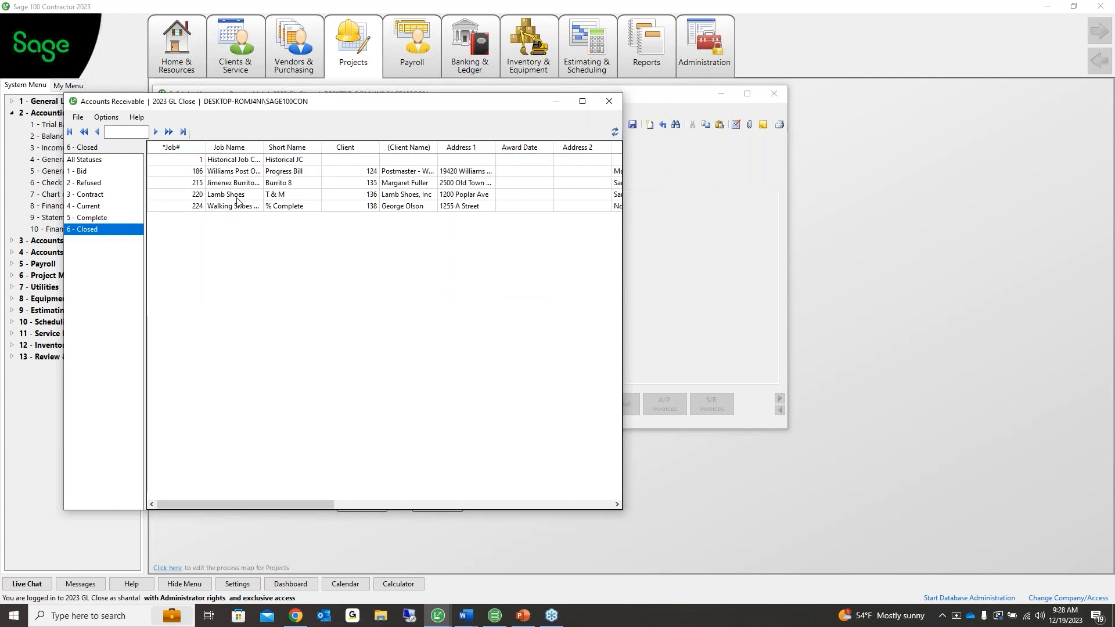
click(600, 106)
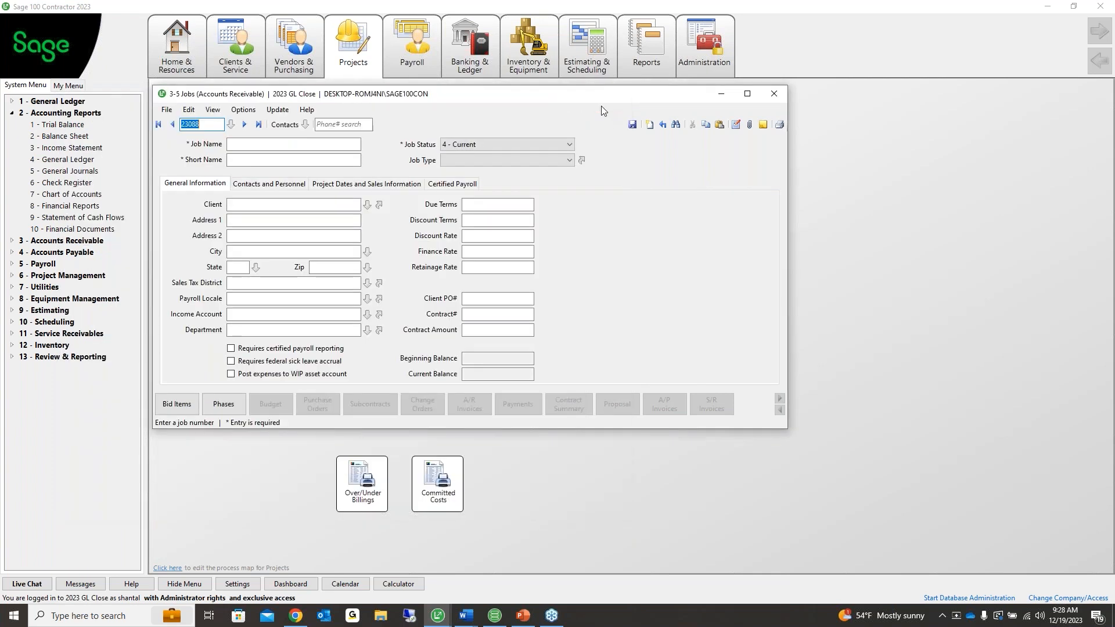
Verify removal of closed job 186 Williams Post Office, dismiss the open-balance warning, and close the window
click(243, 110)
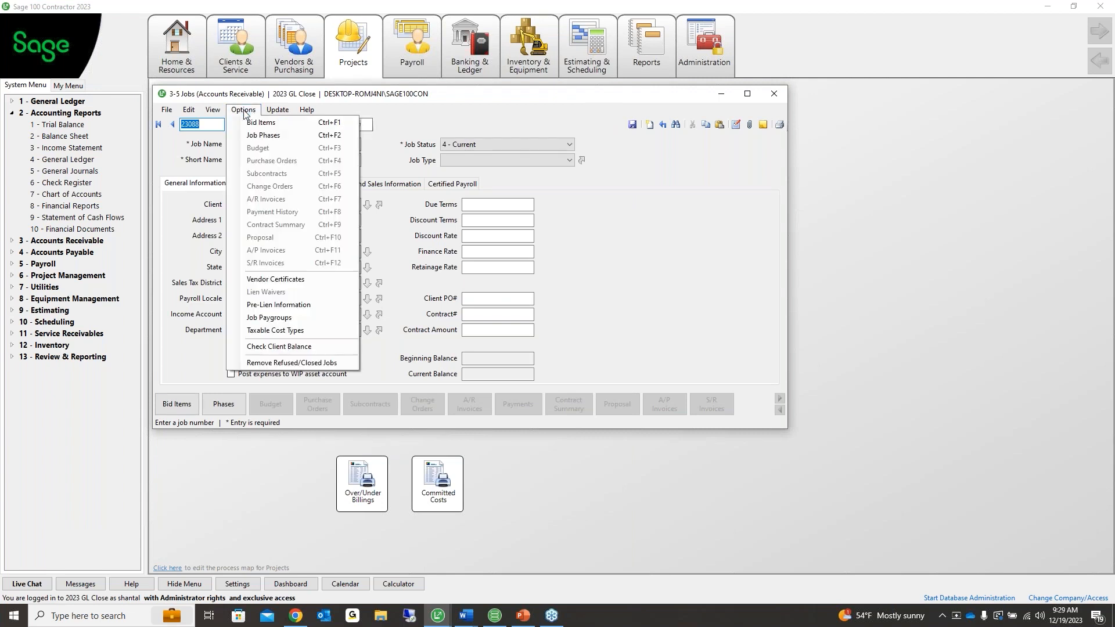
click(328, 362)
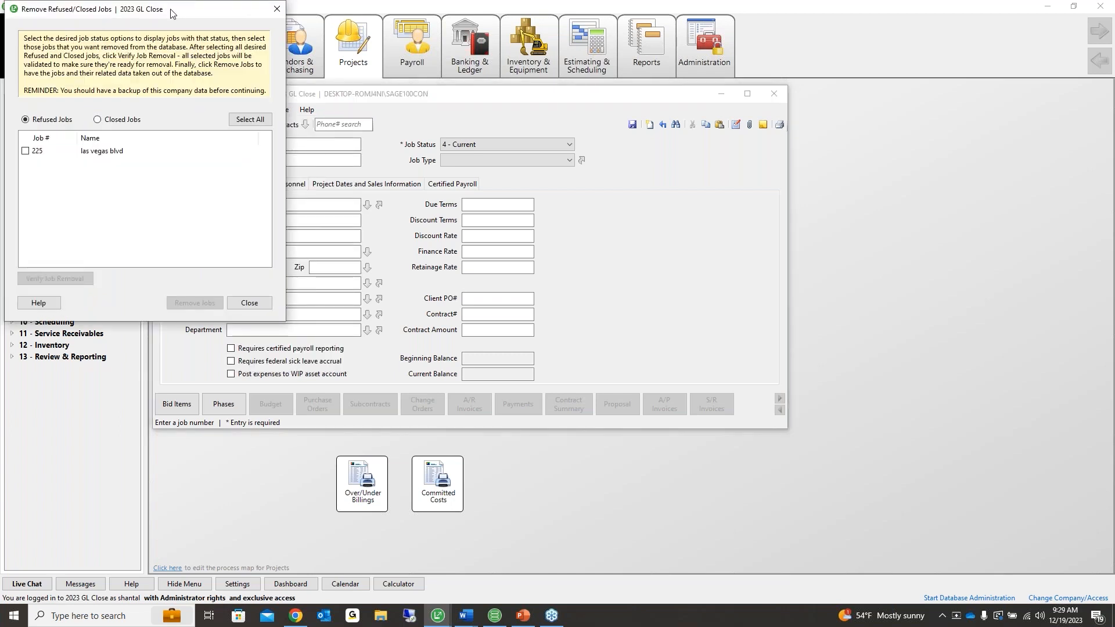
drag(140, 15, 294, 99)
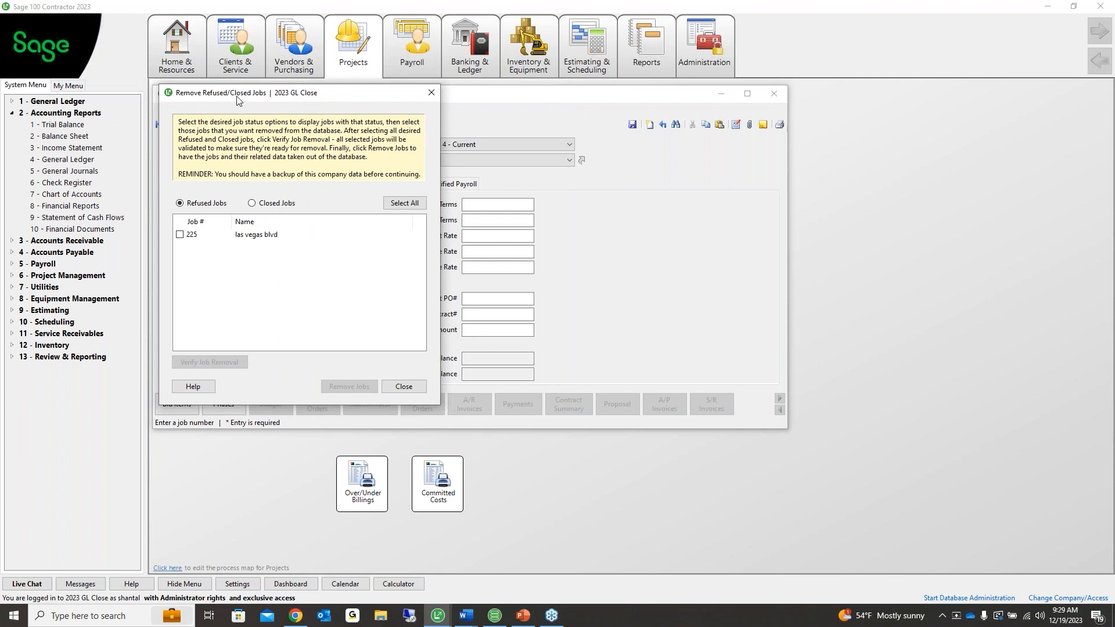
drag(236, 97, 239, 105)
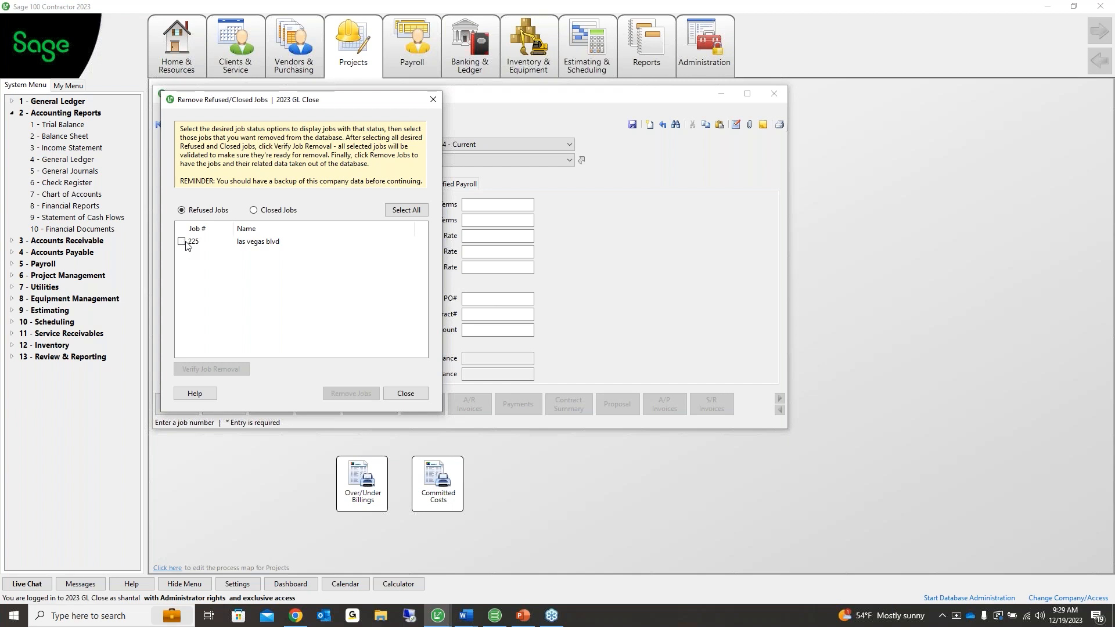
click(256, 212)
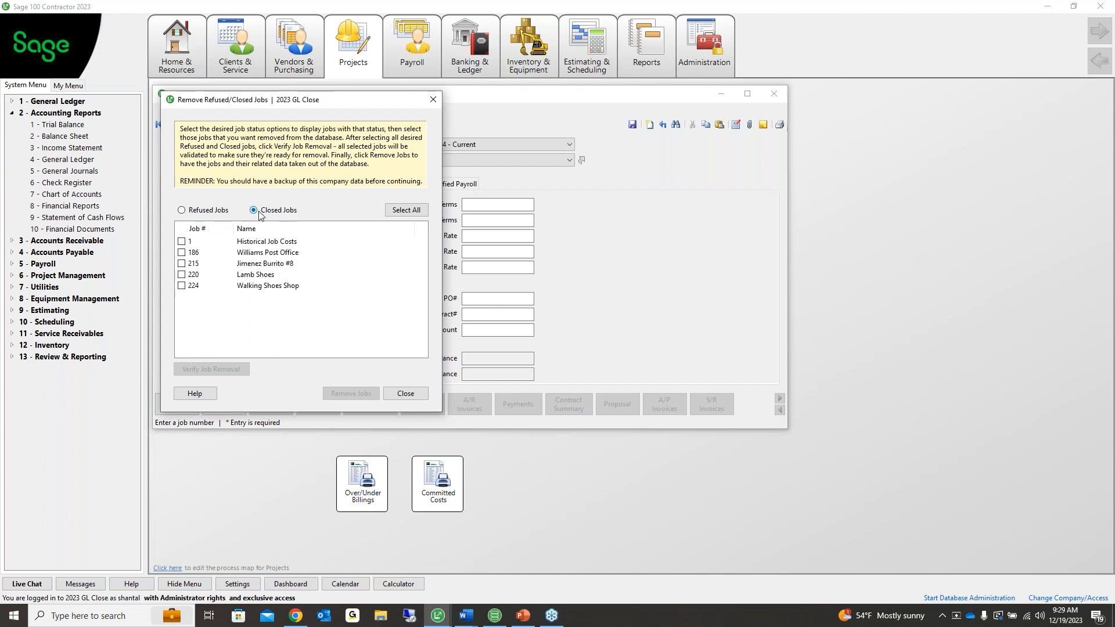
click(182, 252)
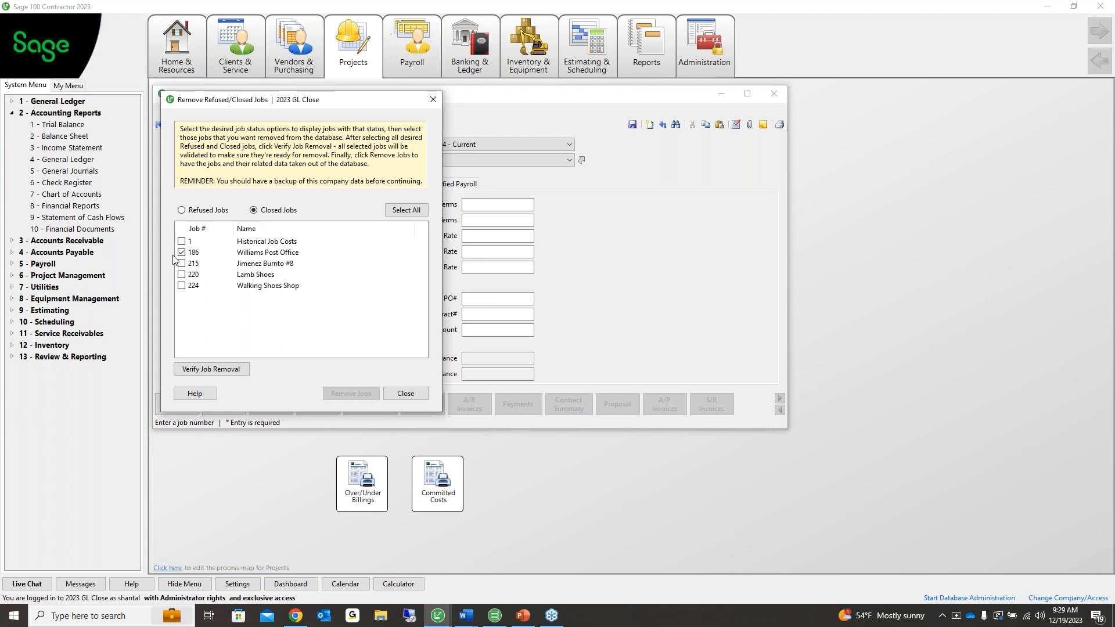
click(216, 371)
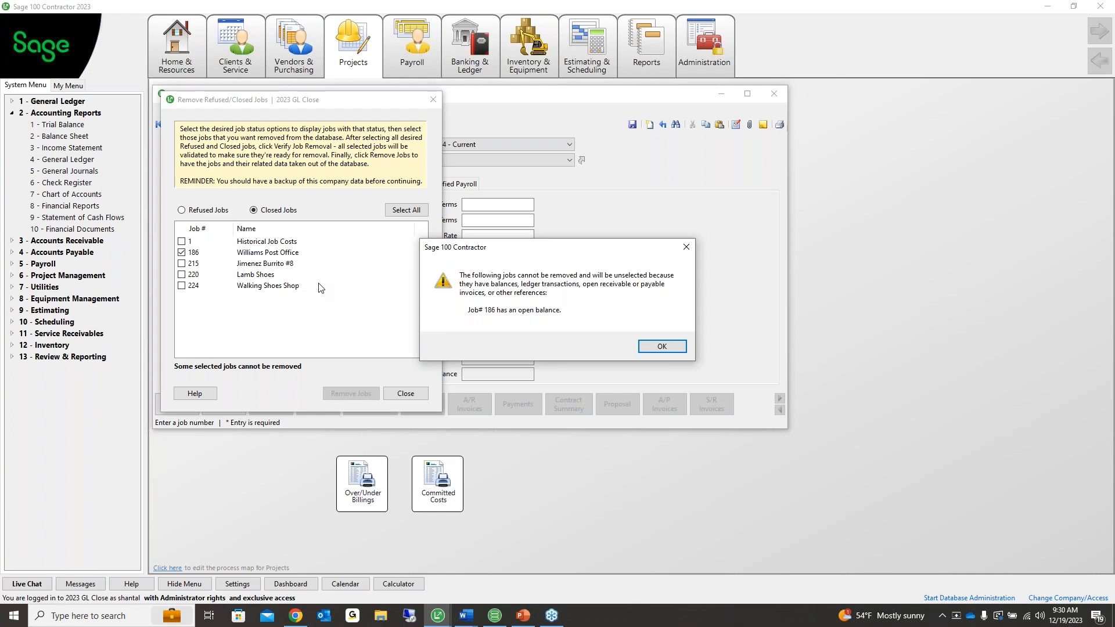
click(662, 347)
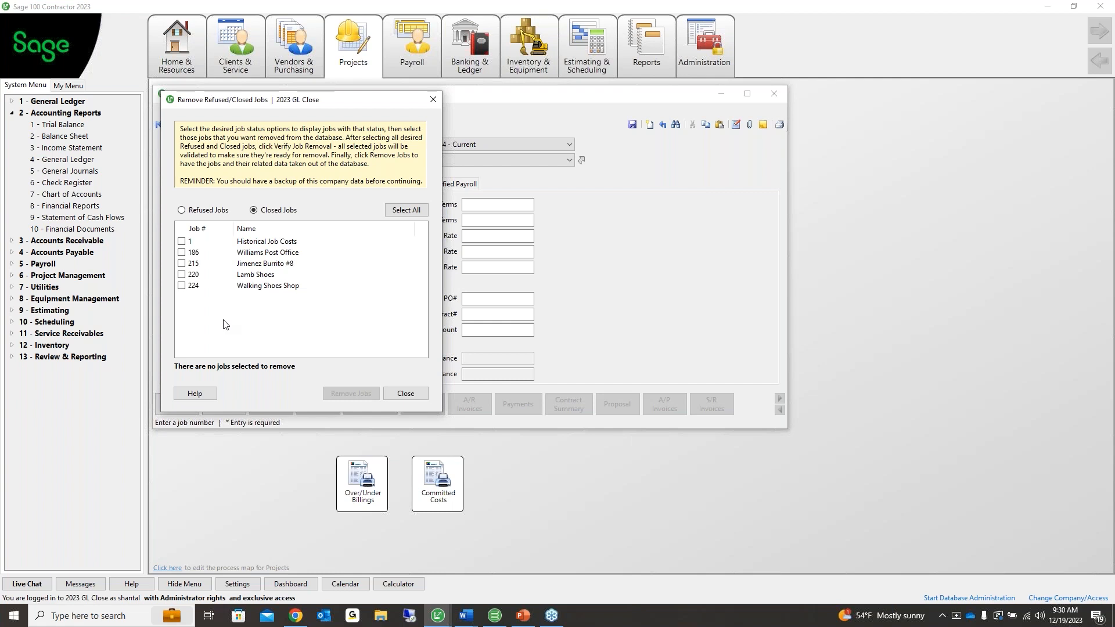
click(433, 99)
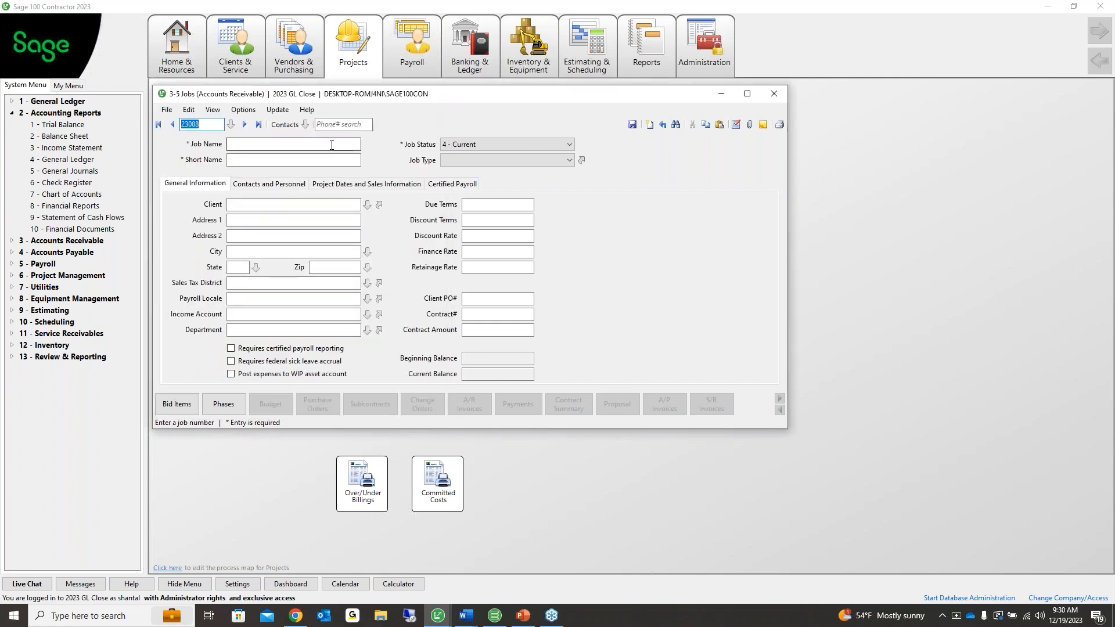
Verify removal of closed job 220 Lamb Shoes, dismiss the open-balance rejection, and close the window
click(240, 110)
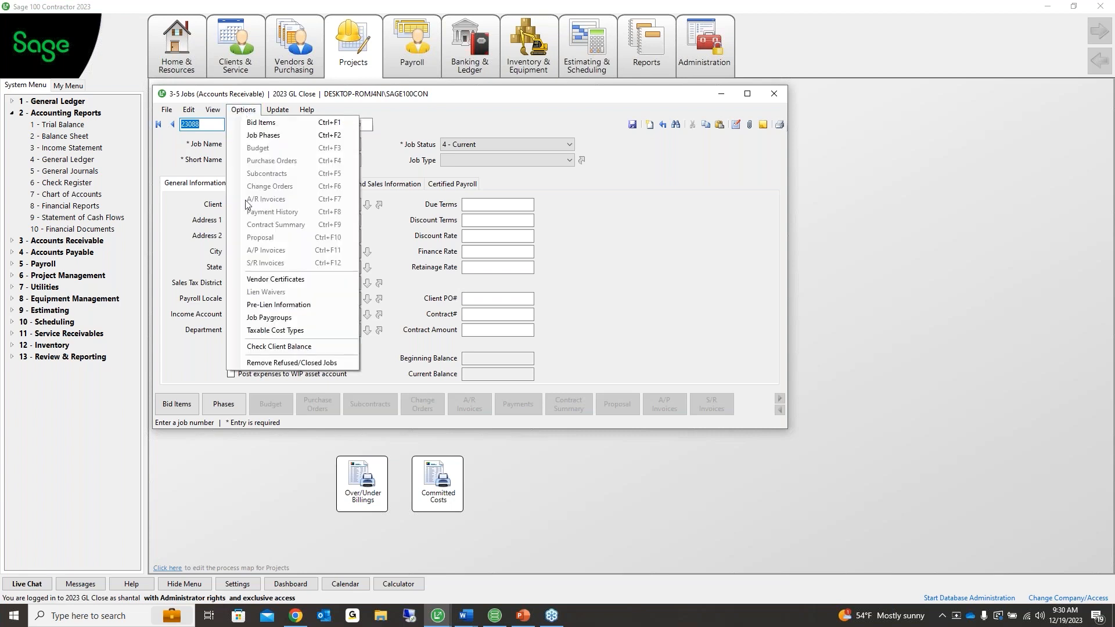
click(282, 363)
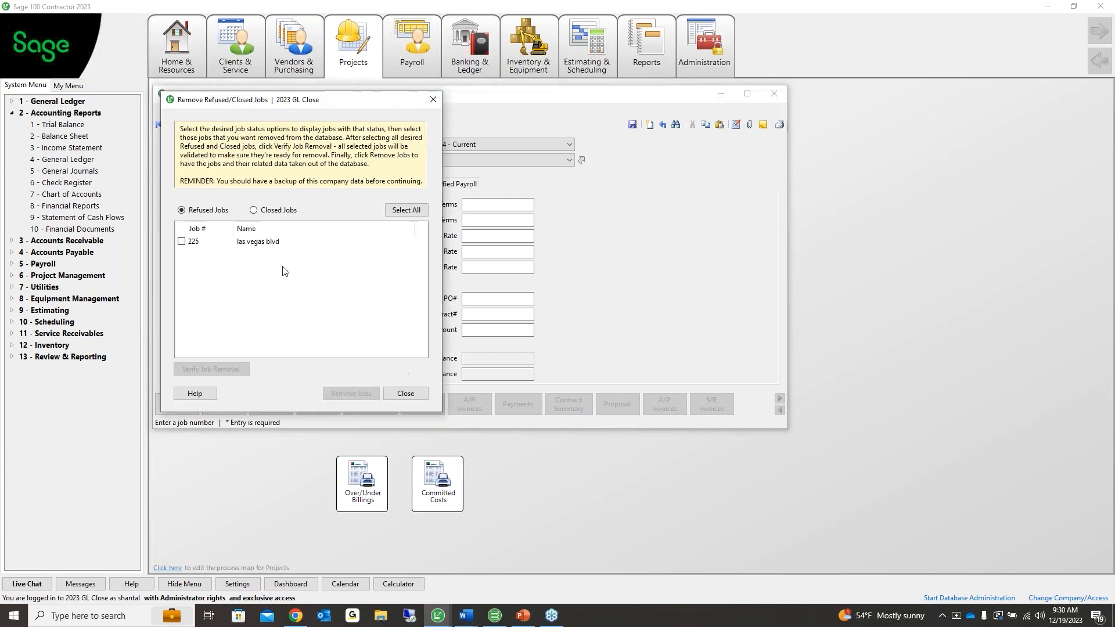
click(289, 211)
click(182, 275)
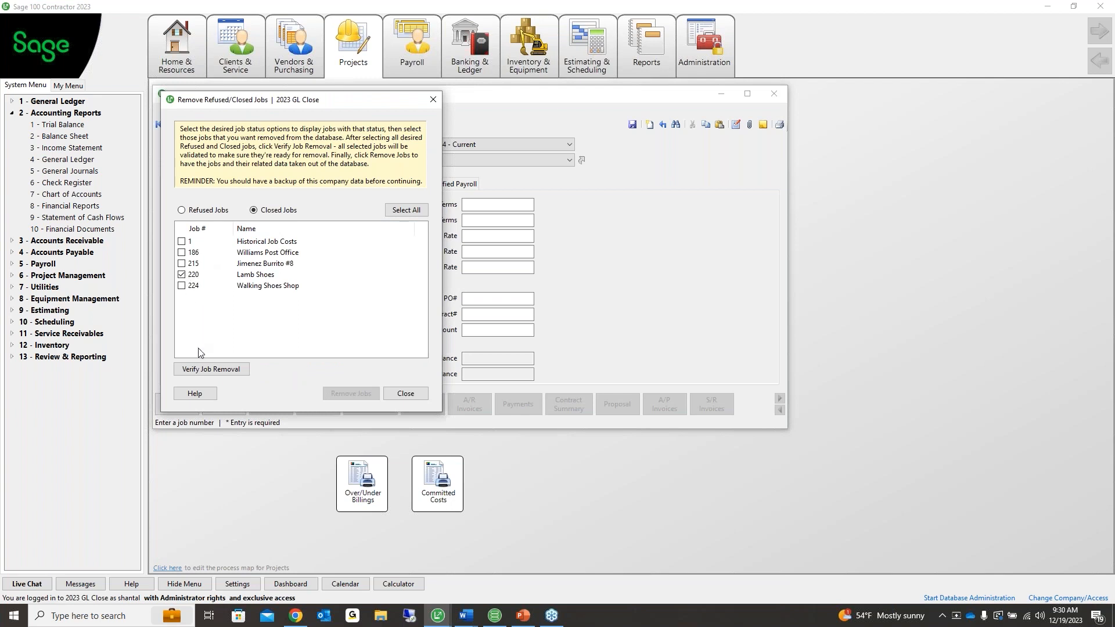
click(201, 370)
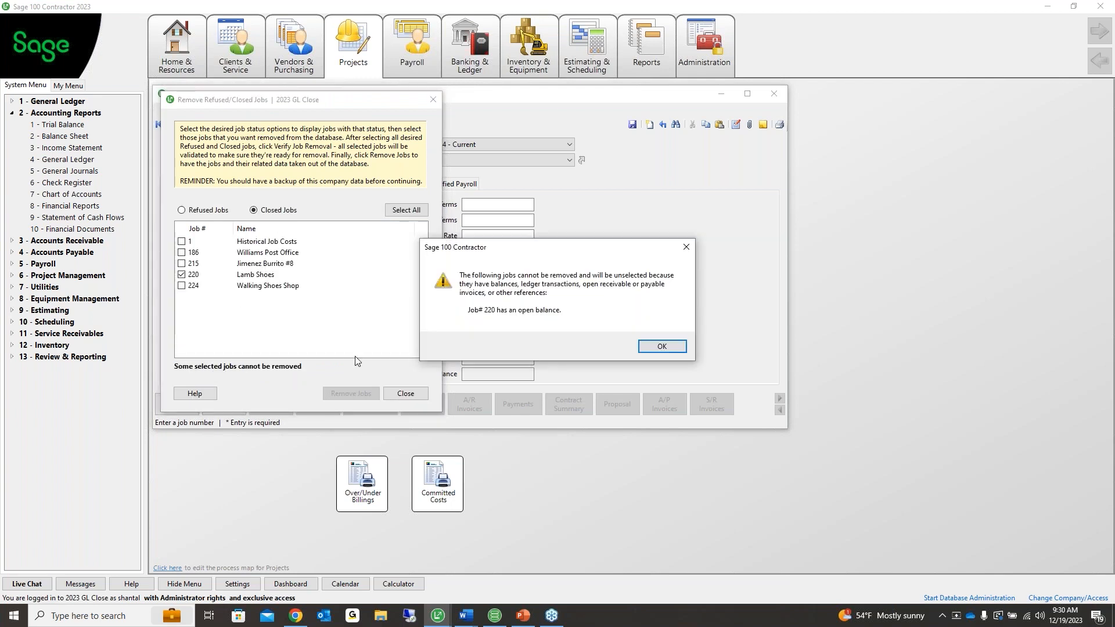
click(661, 346)
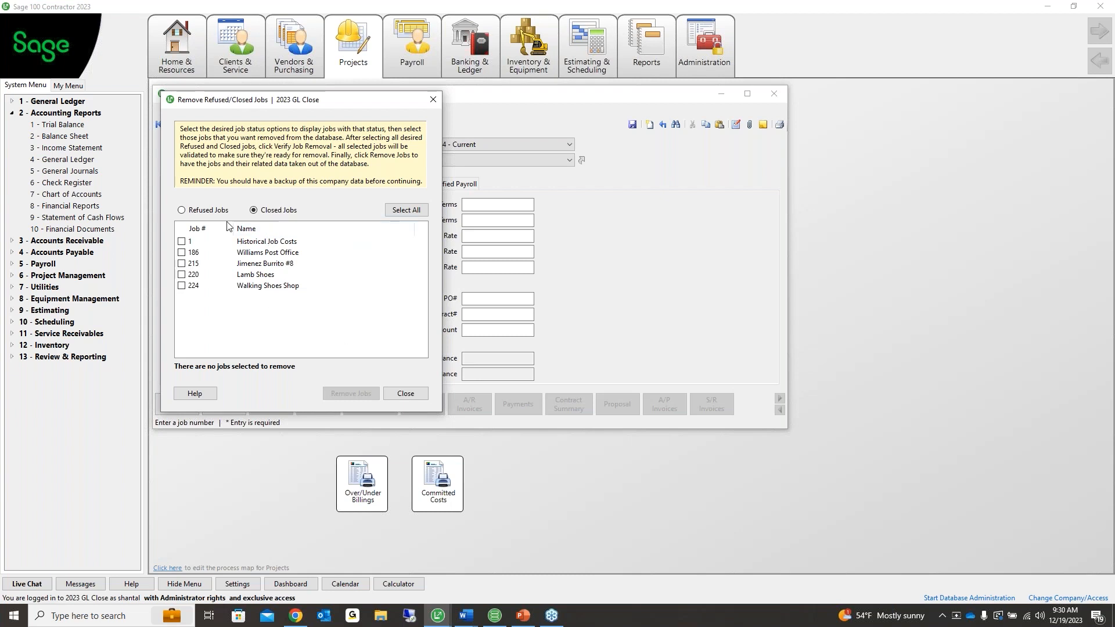
click(433, 100)
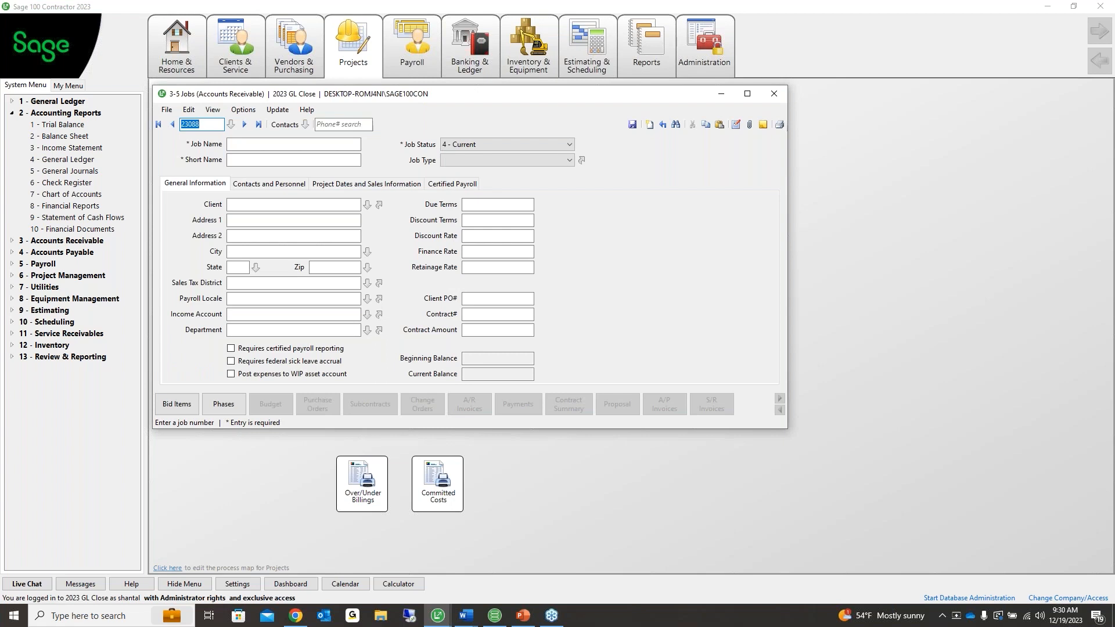
Close the Jobs window, open 12-5 Inventory Audit under 12 - Inventory, and close it unrun
click(917, 141)
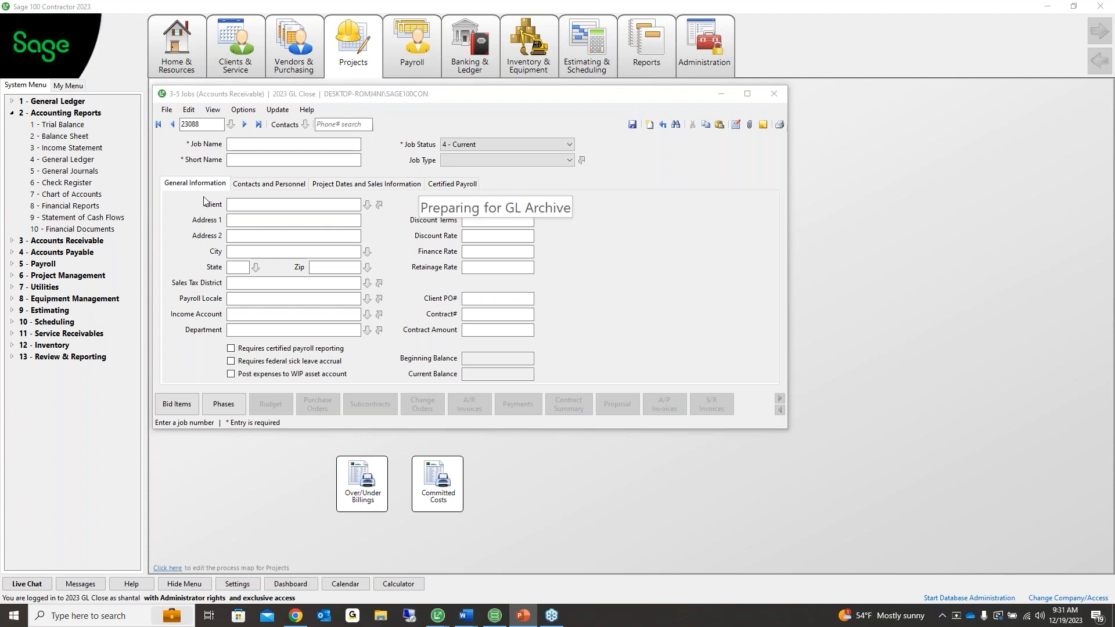
click(772, 96)
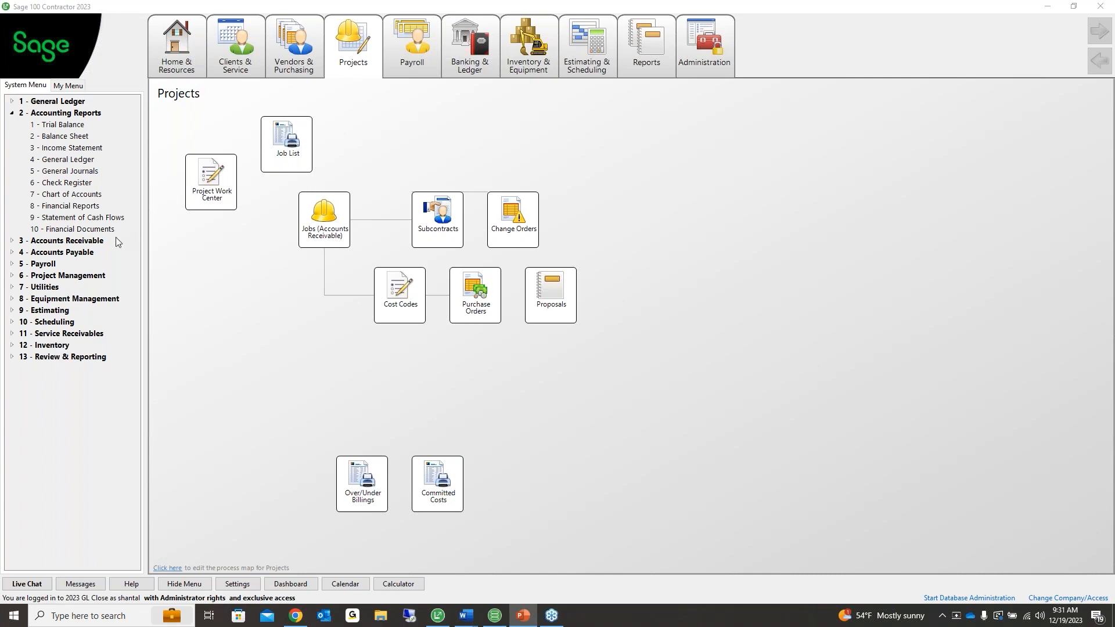
click(12, 113)
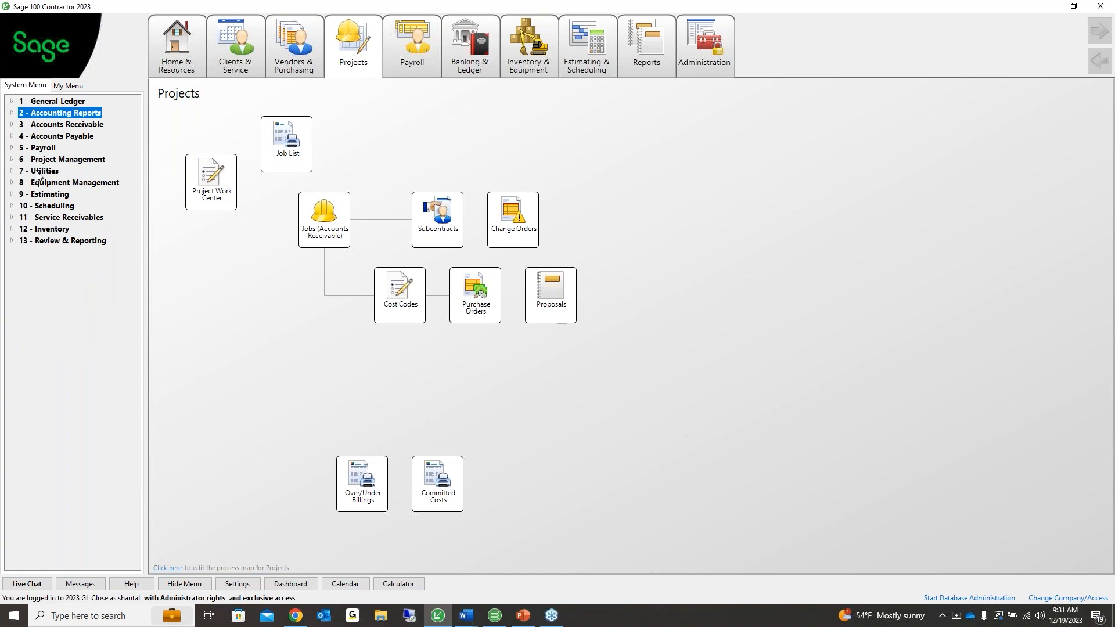
double_click(54, 229)
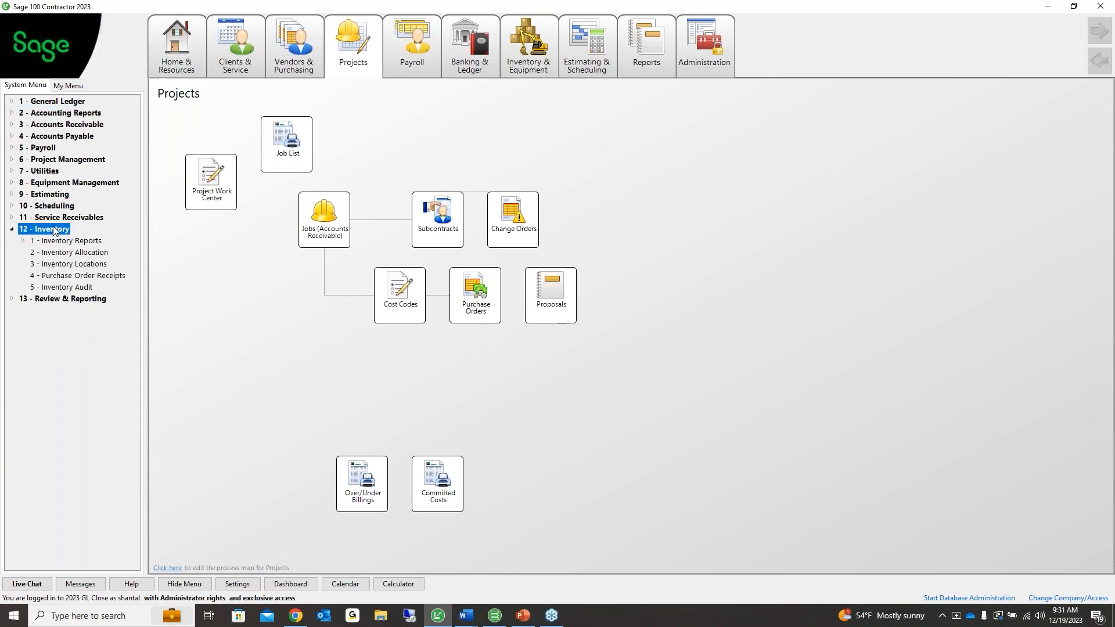
click(63, 288)
double_click(74, 288)
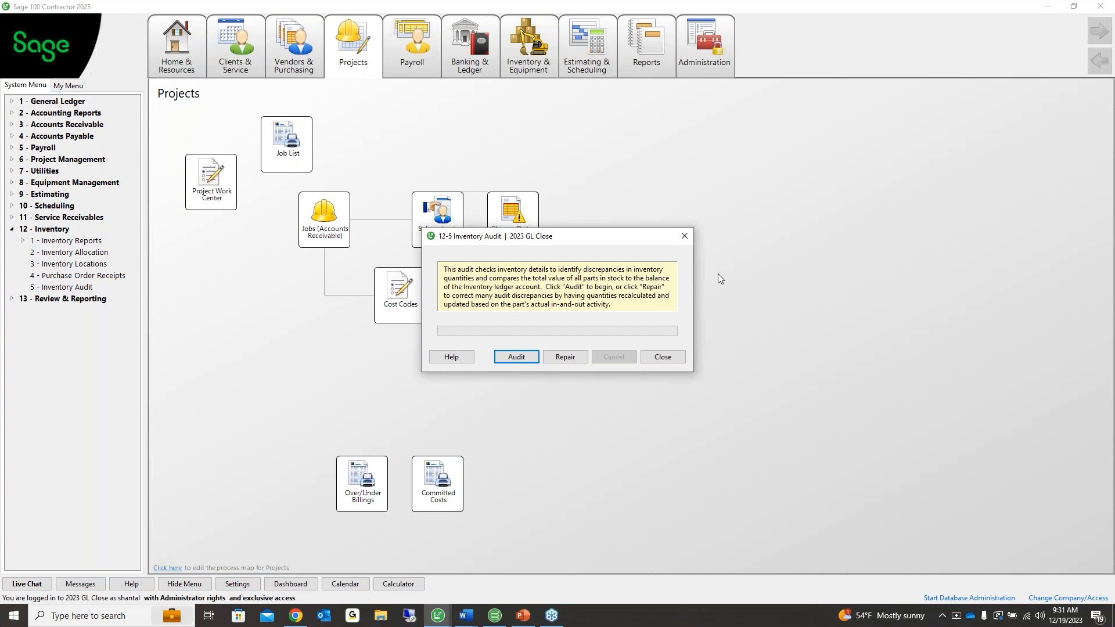
click(683, 239)
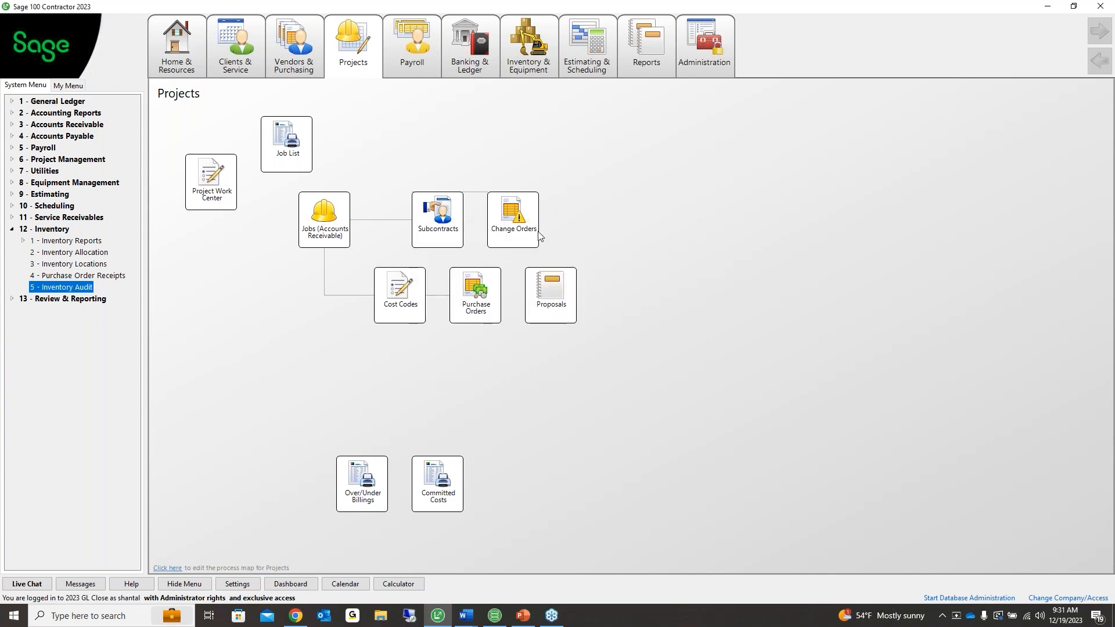
Reopen 3-5 Jobs (Accounts Receivable) and change the job status from 5 - Complete to 6 - Closed
click(324, 230)
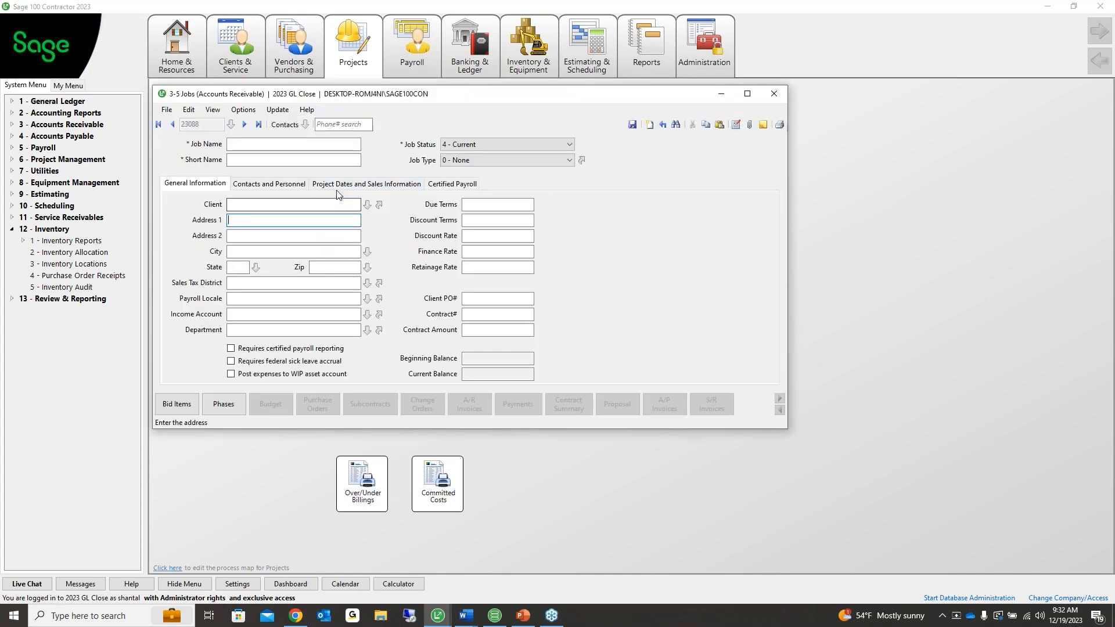
click(476, 144)
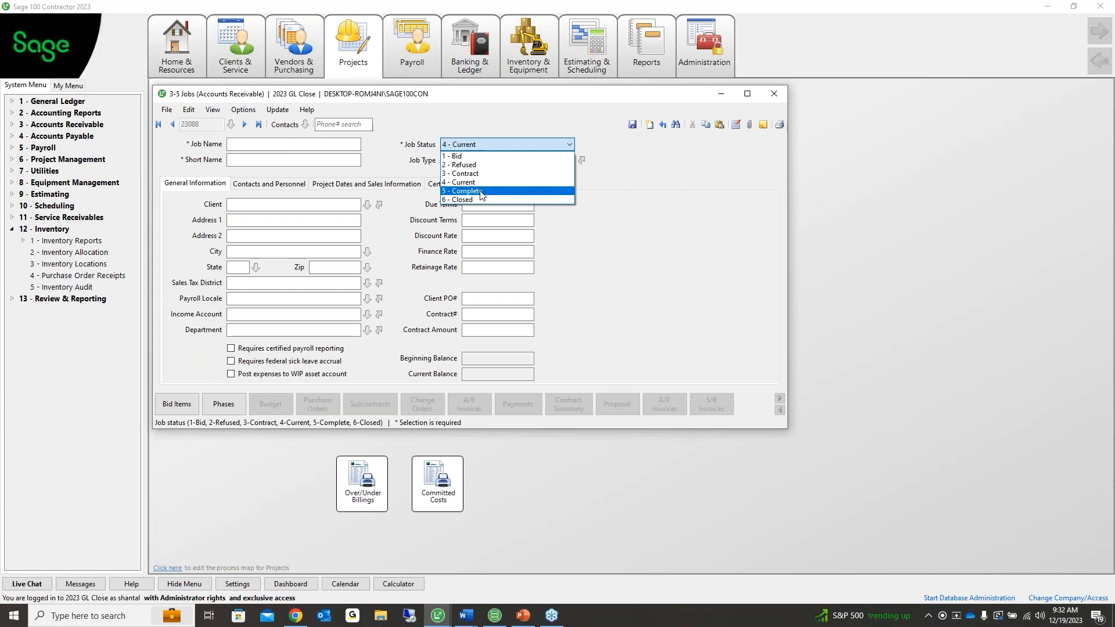
click(480, 193)
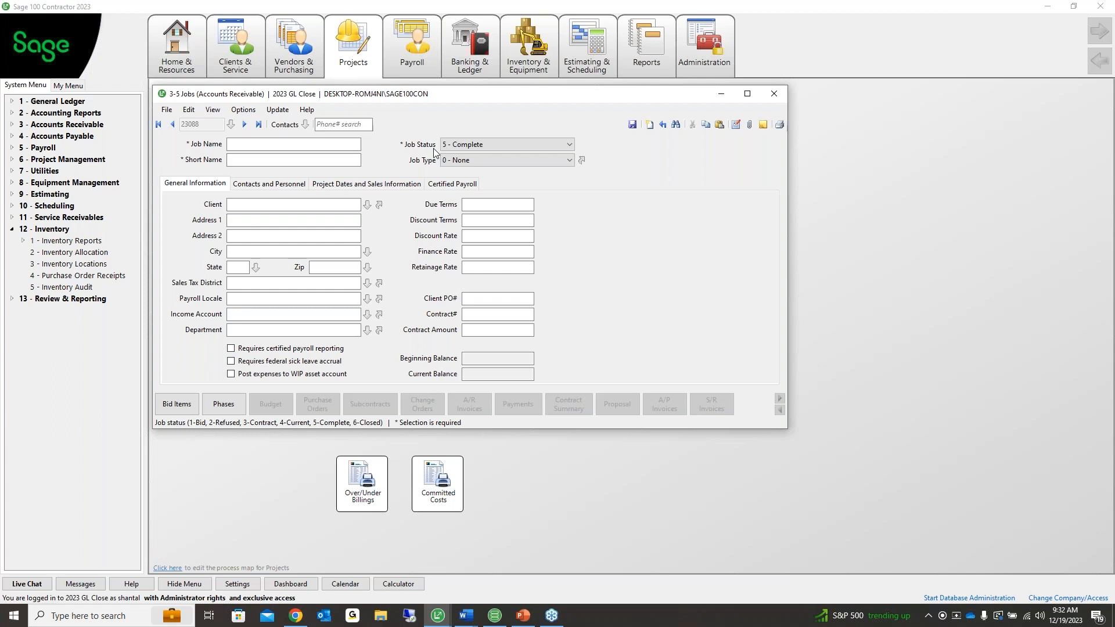
click(465, 147)
click(468, 202)
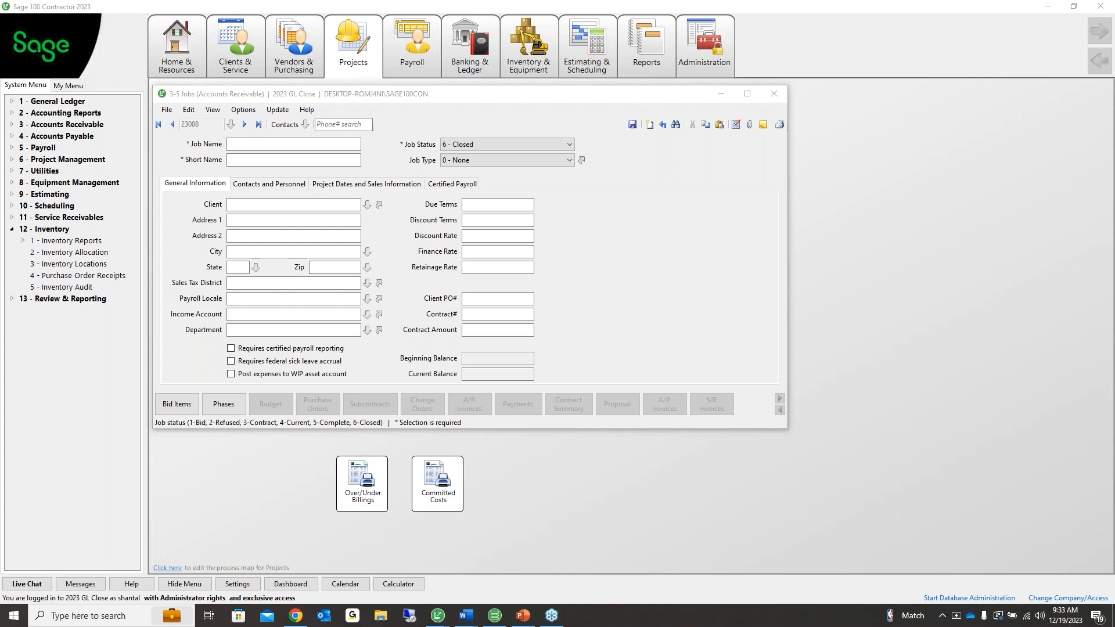
click(472, 148)
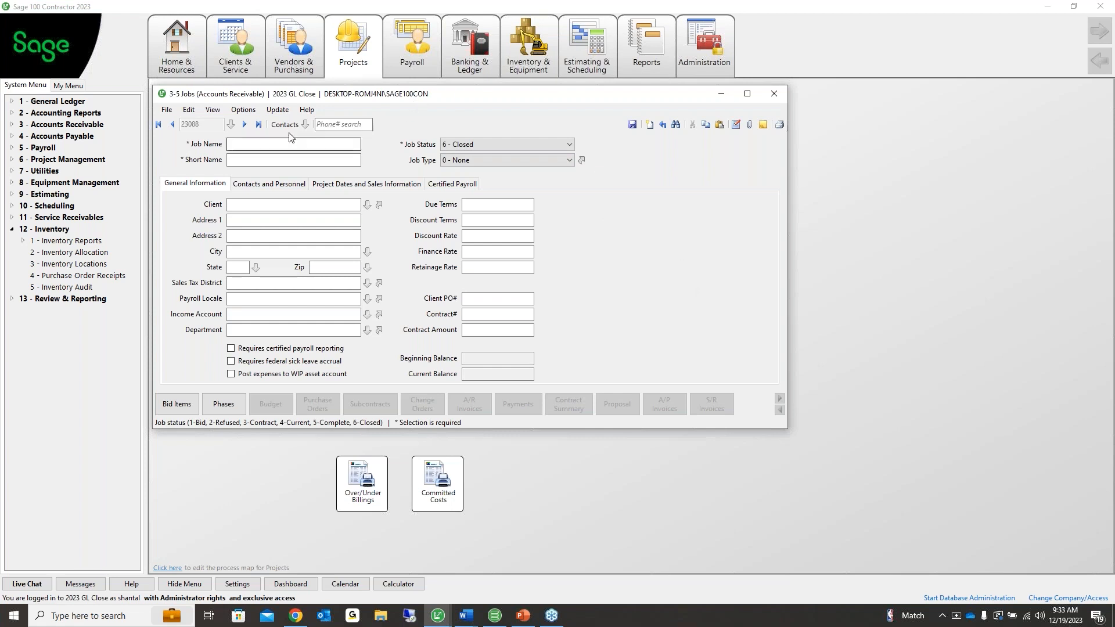
click(242, 109)
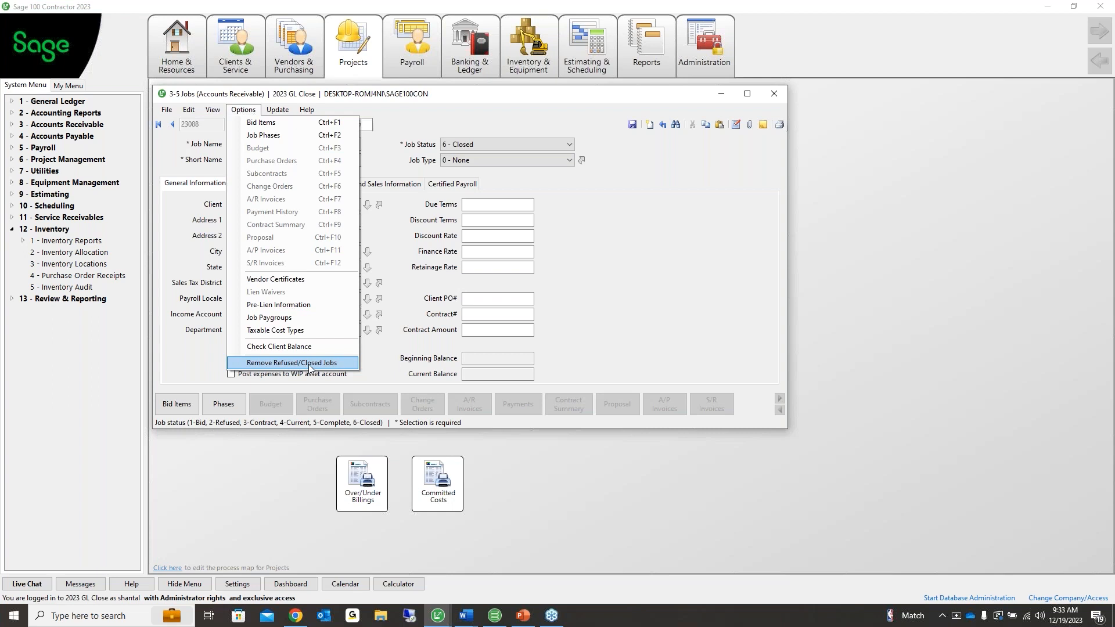
click(539, 295)
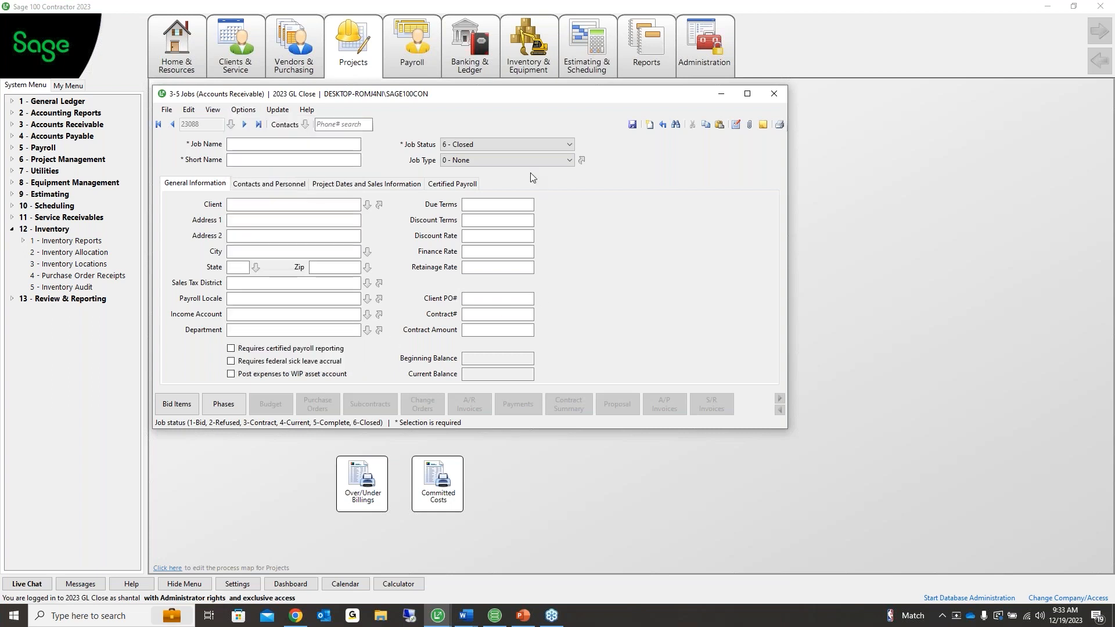
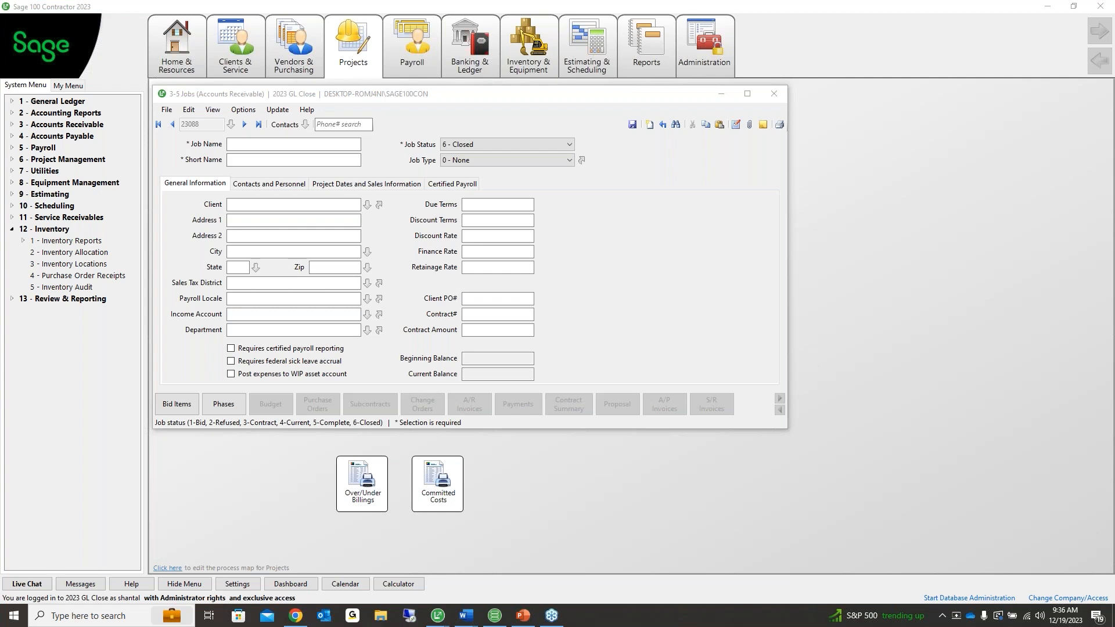
Close the job record without saving its changes
drag(199, 124, 165, 122)
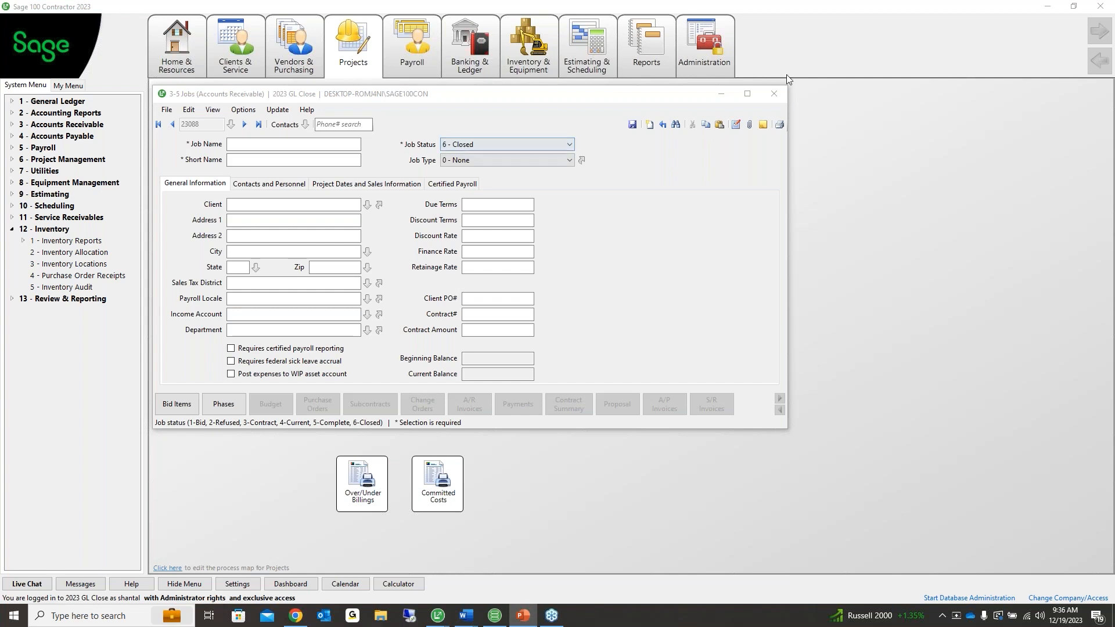
click(778, 95)
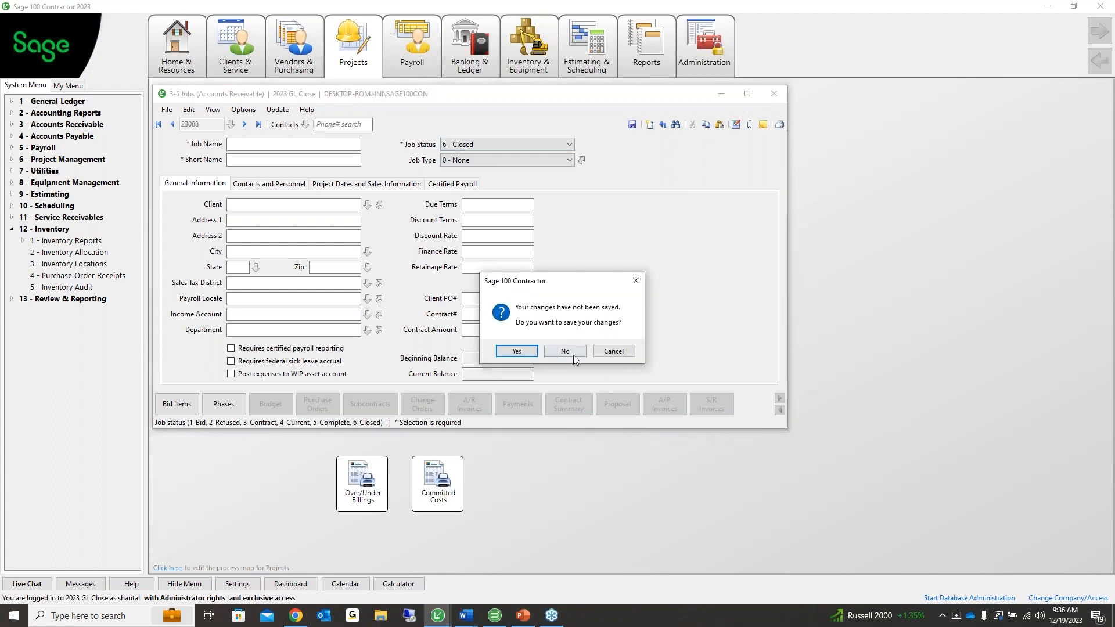
click(573, 355)
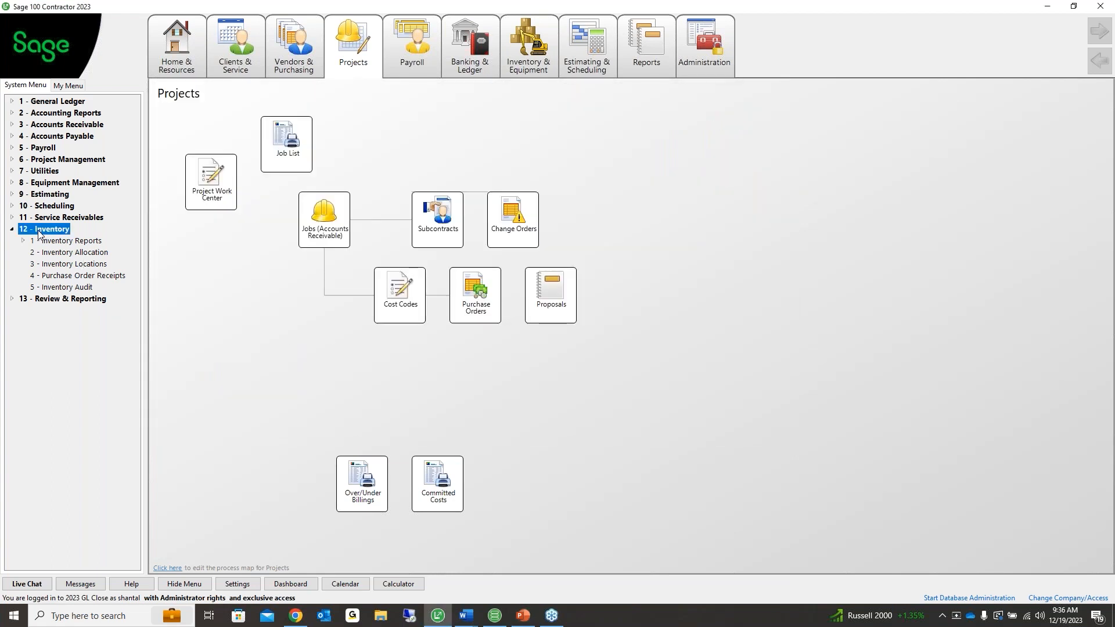
Run the 12-5 Inventory Audit and Repair, confirming no items to report, then close it
click(64, 287)
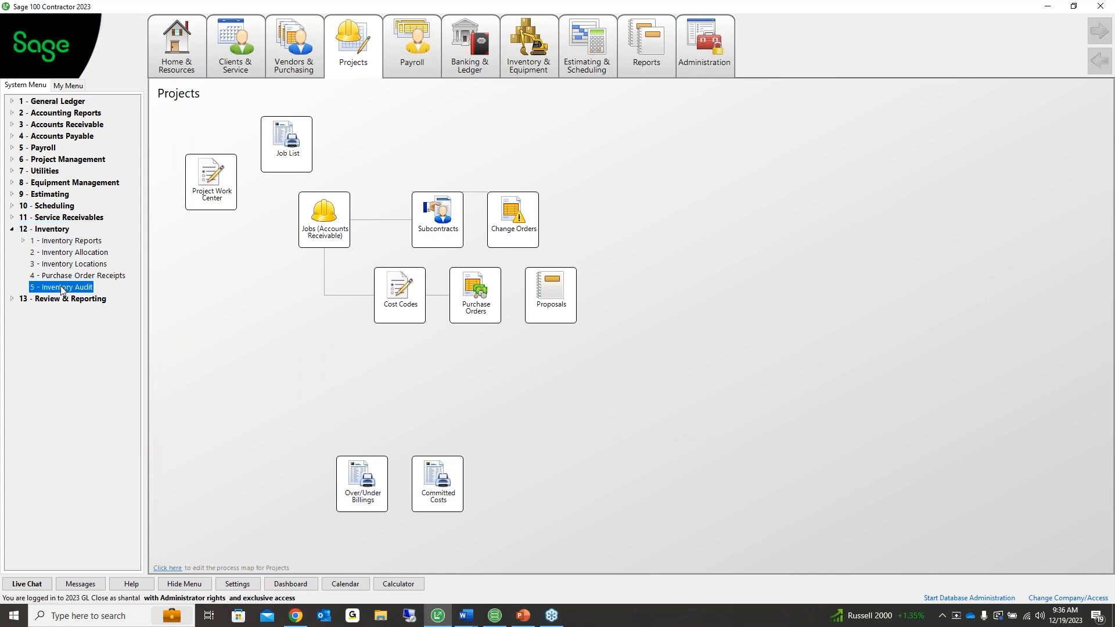
drag(503, 243, 354, 220)
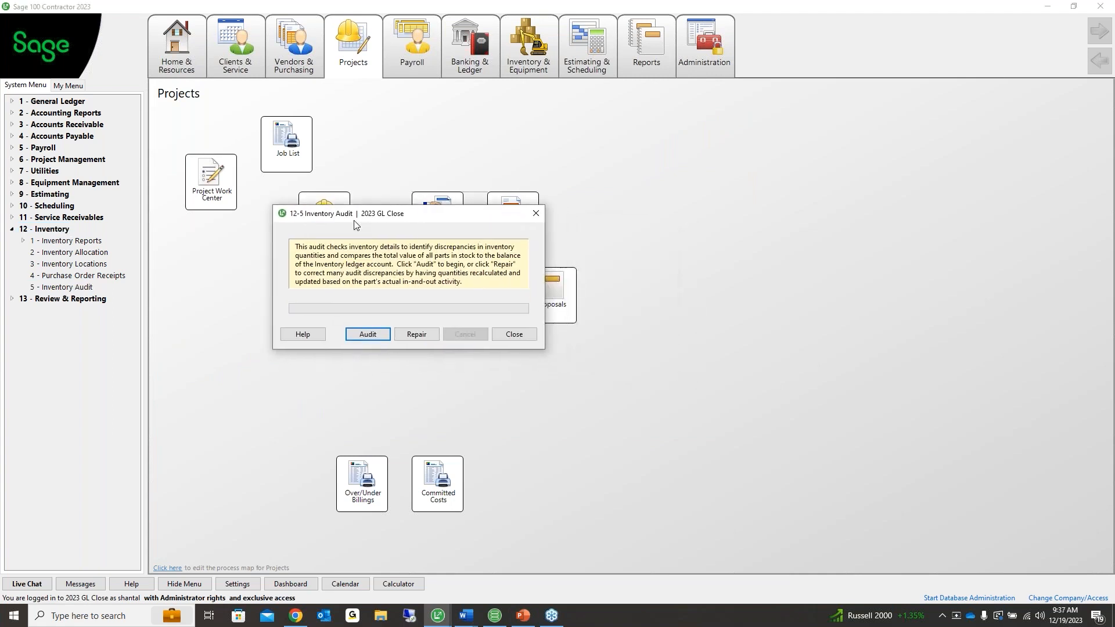
click(367, 334)
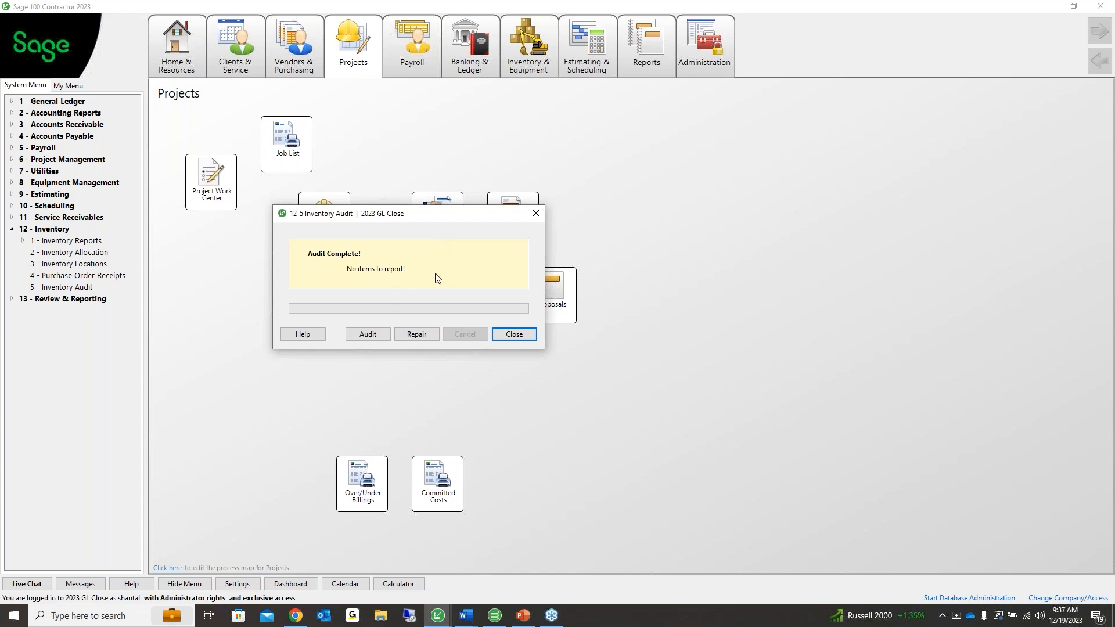
click(430, 335)
click(537, 212)
Go to the Home & Resources page and bring up the Sage Support resources
click(186, 71)
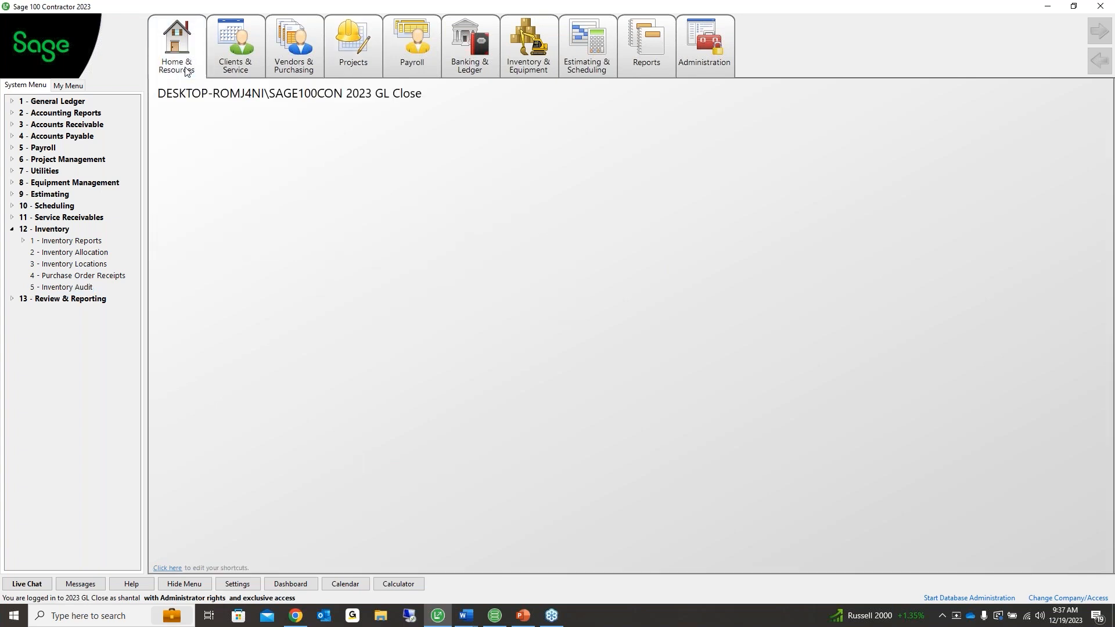
click(186, 71)
mouse_move(192, 128)
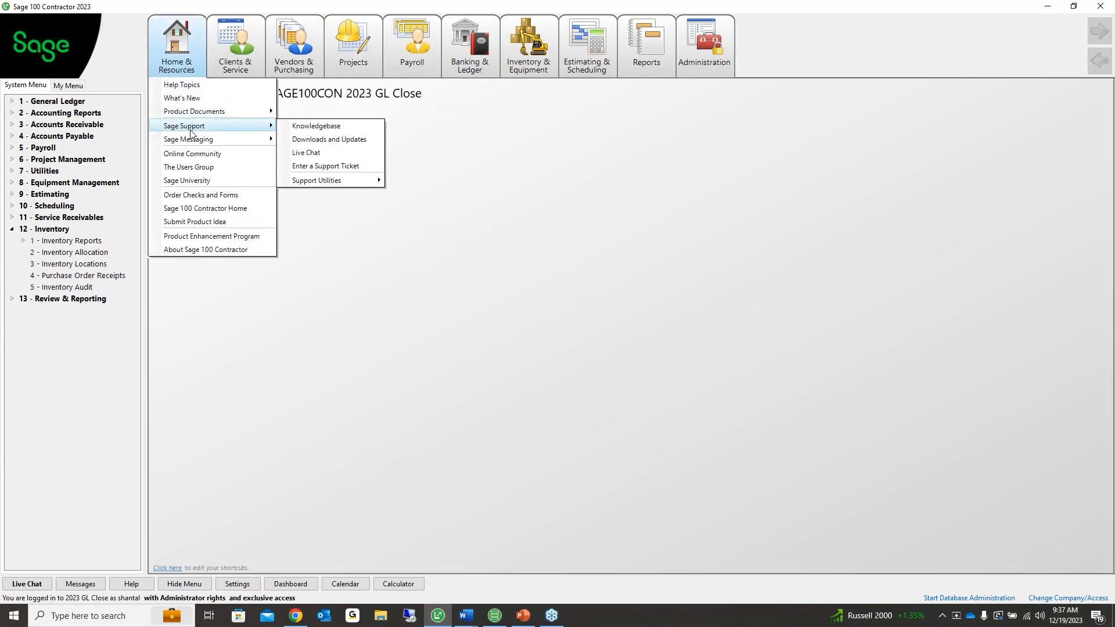
click(289, 129)
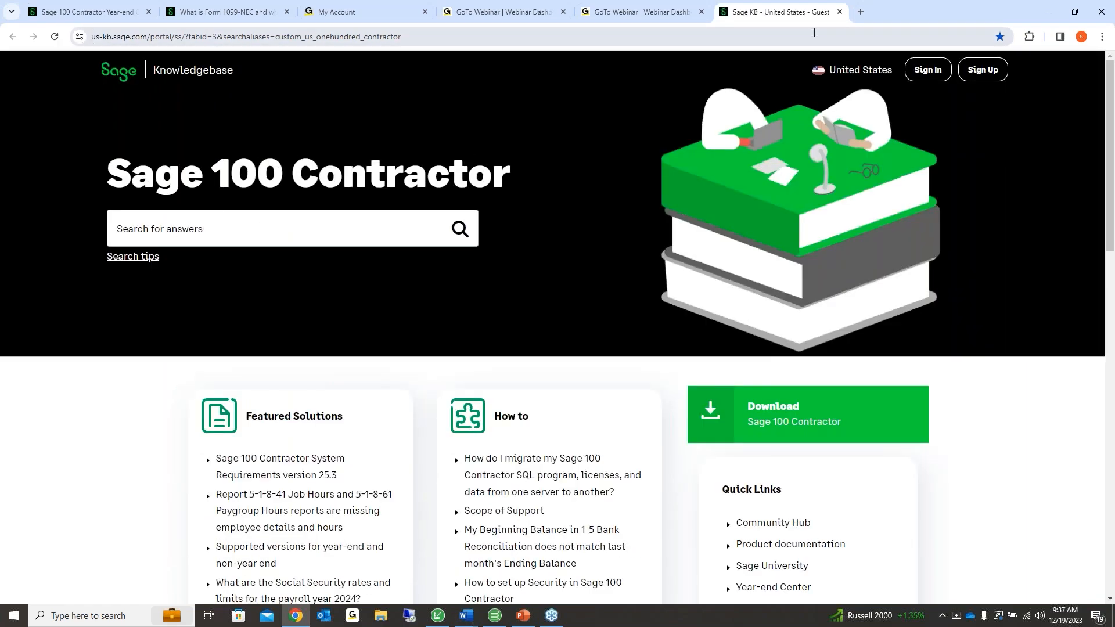
click(840, 13)
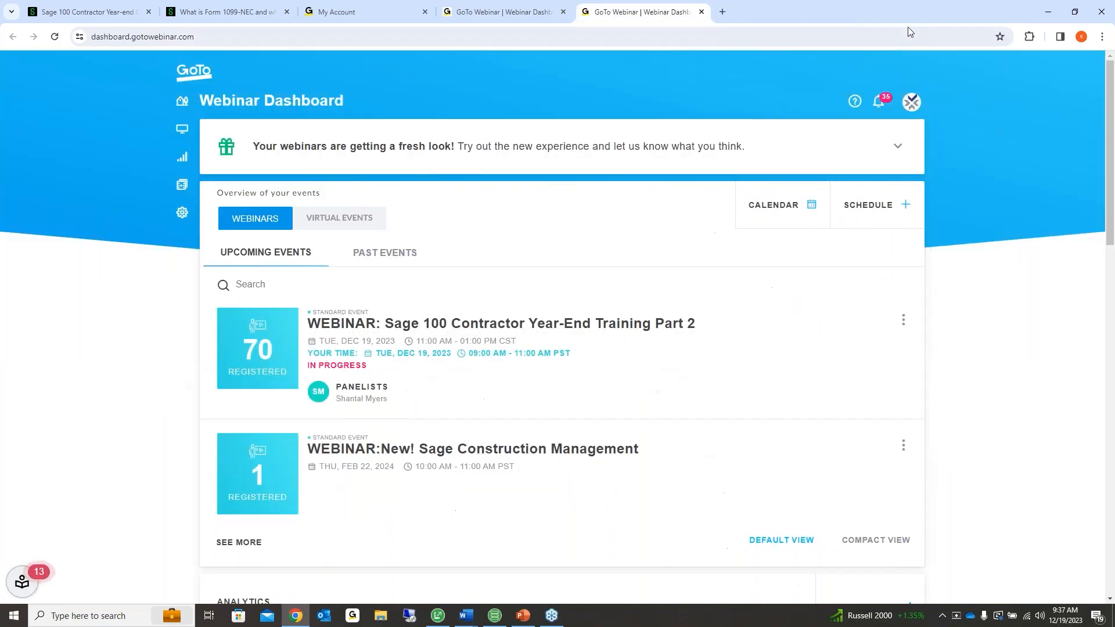
click(1049, 11)
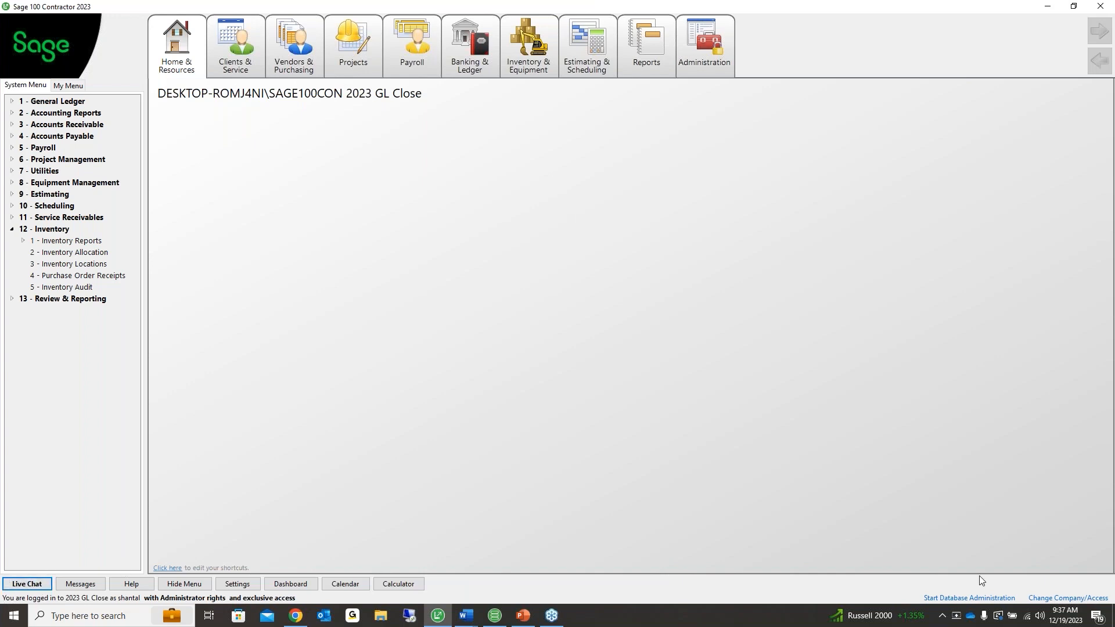
Expand the inventory reports and view the Inventory Journal/Ledger printing options without printing
click(80, 287)
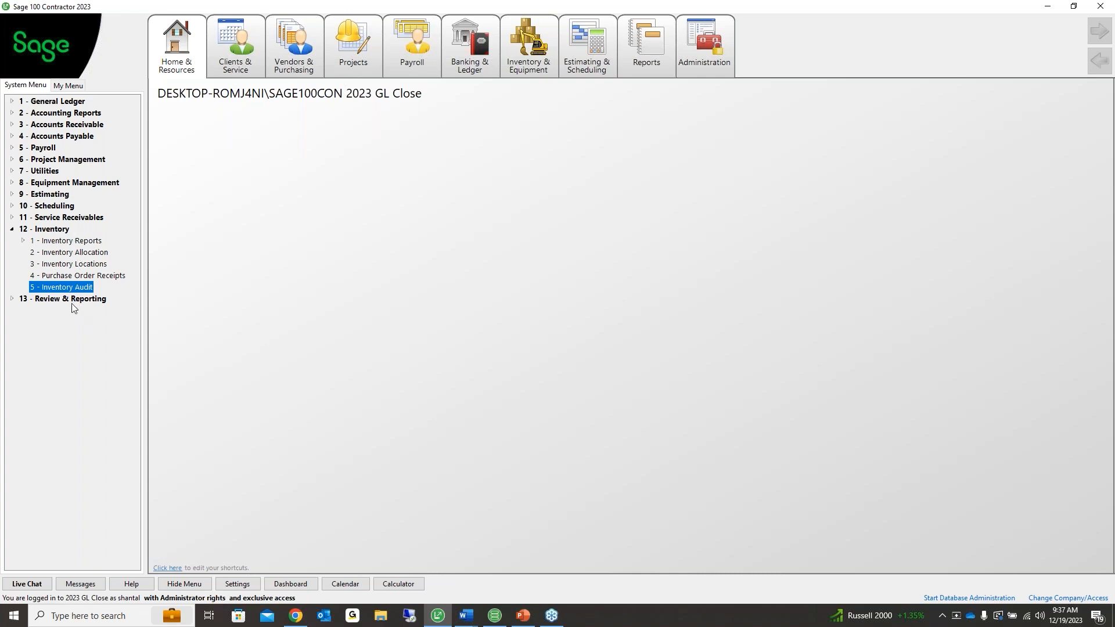
double_click(68, 241)
click(71, 275)
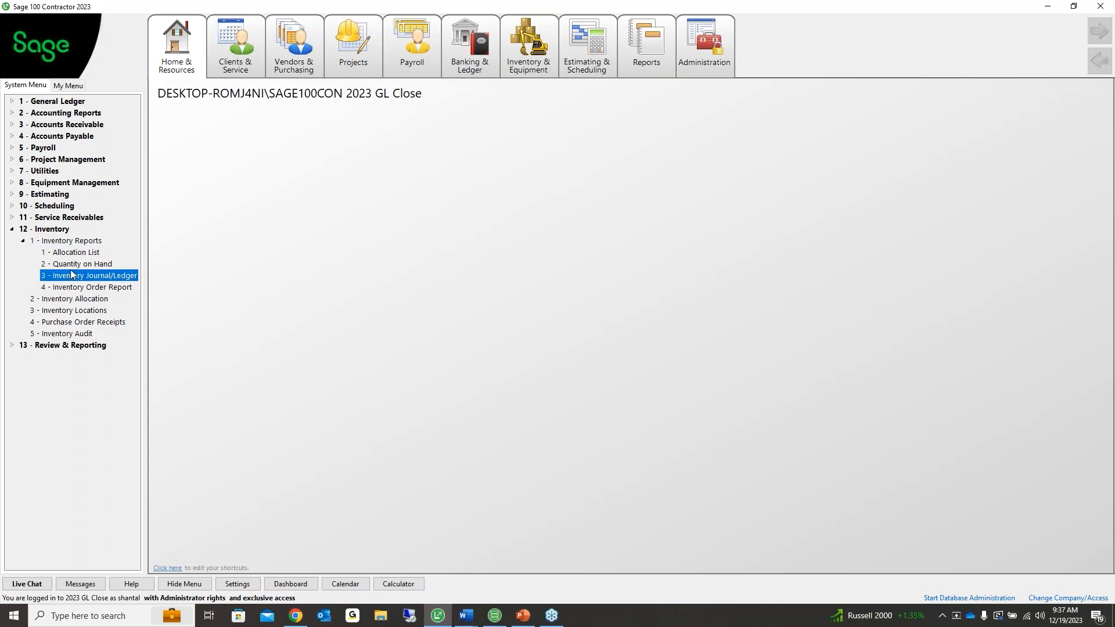
double_click(71, 275)
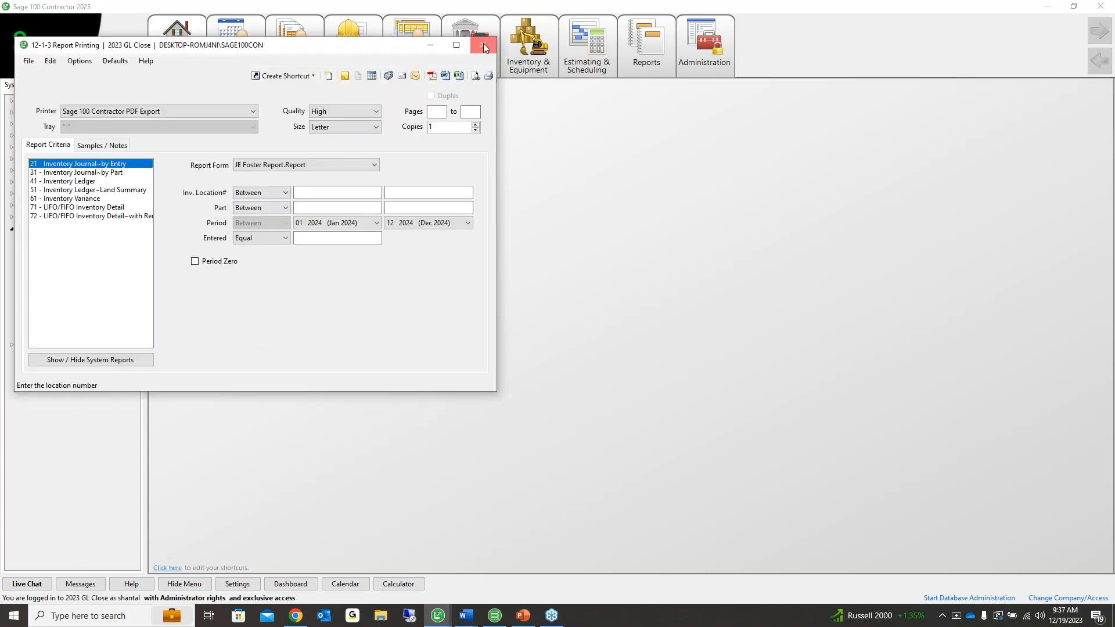
click(484, 46)
Review Quantity on Hand report forms WAC Value Report~Land and location, close, and collapse 12 - Inventory
double_click(79, 263)
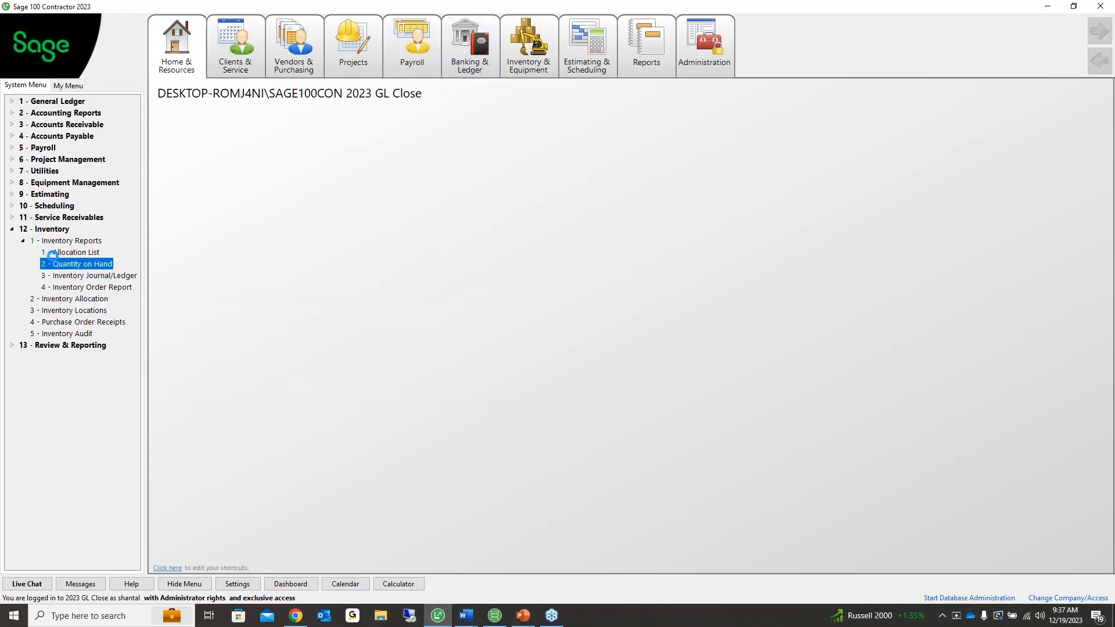
click(74, 198)
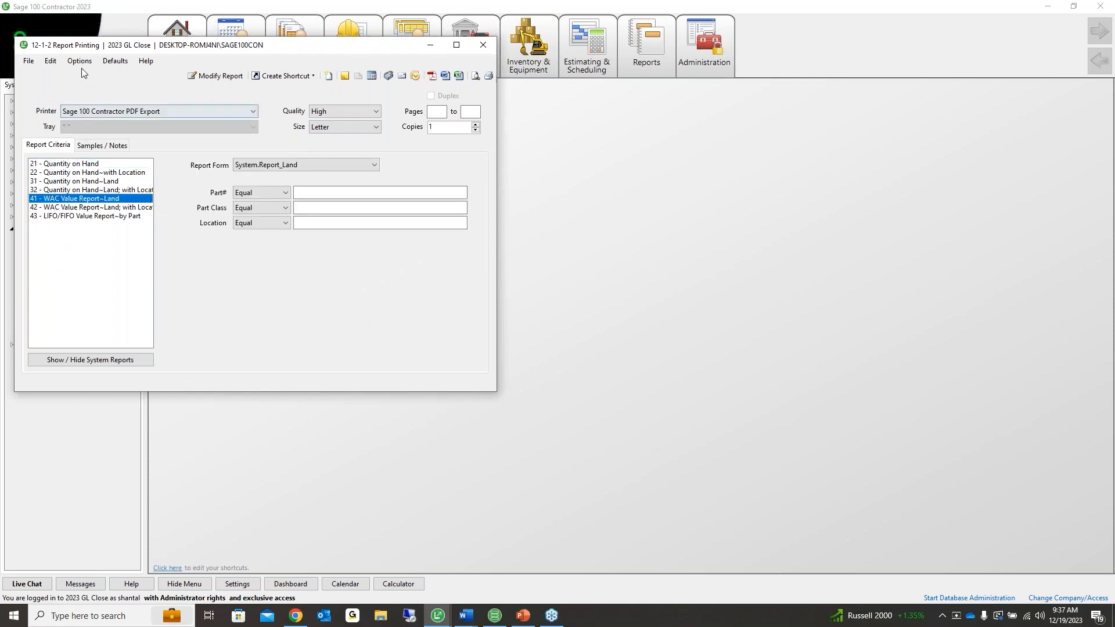
drag(84, 47, 225, 94)
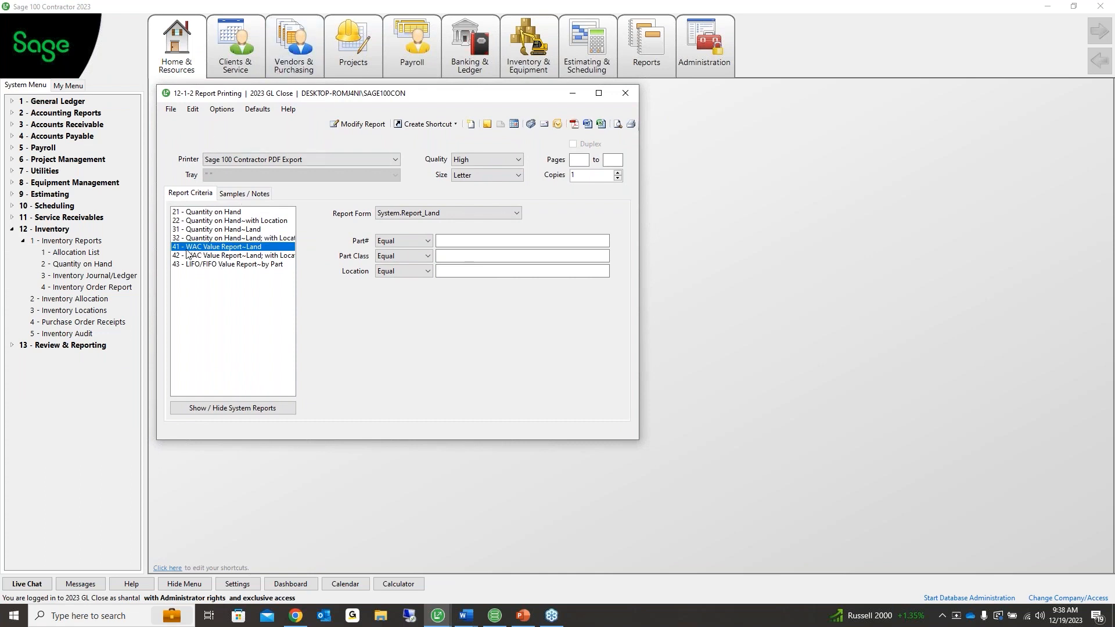
click(251, 257)
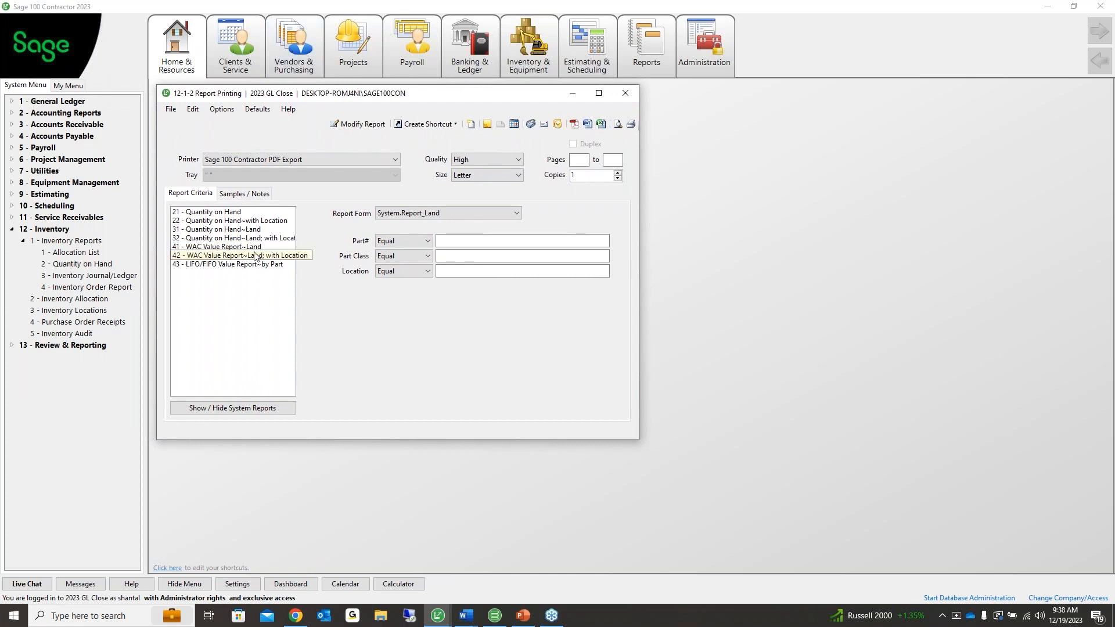
click(189, 248)
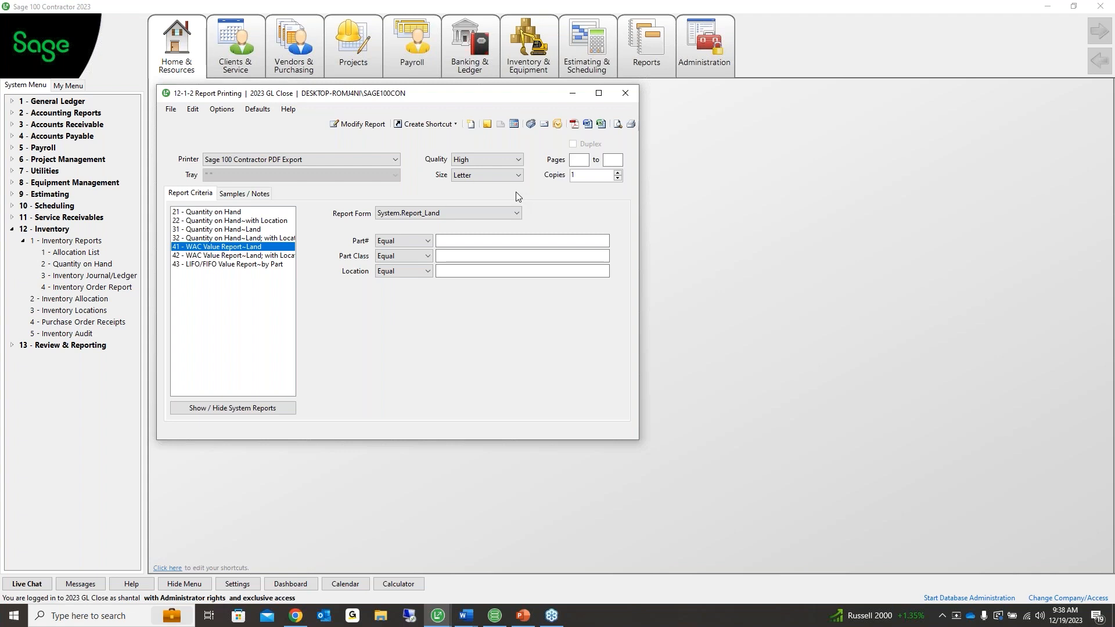
click(581, 271)
click(625, 95)
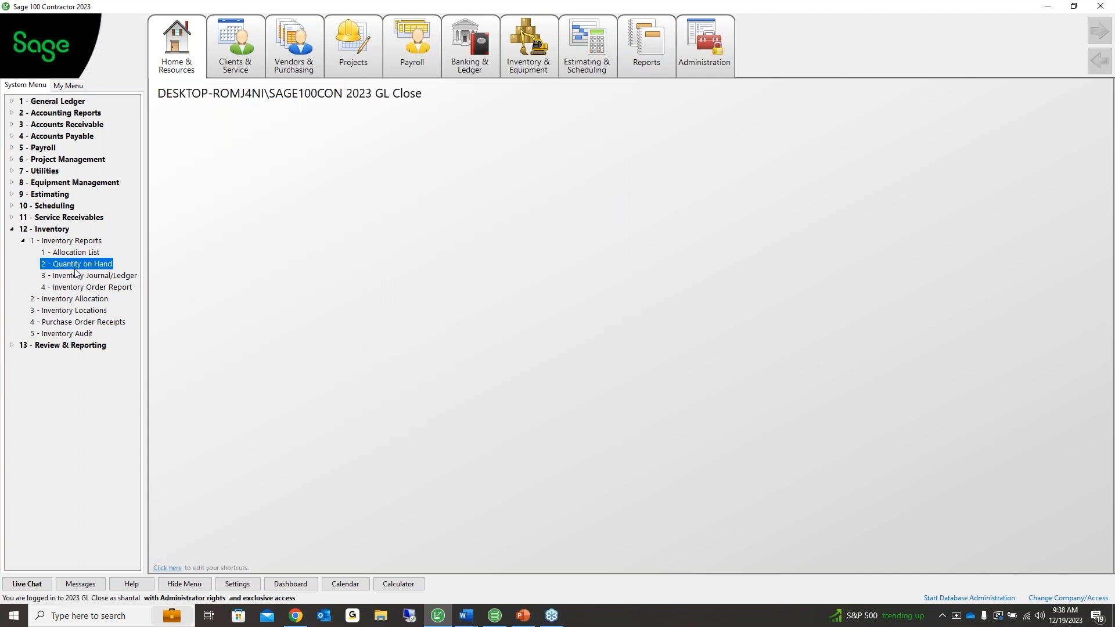
key(alt+Tab)
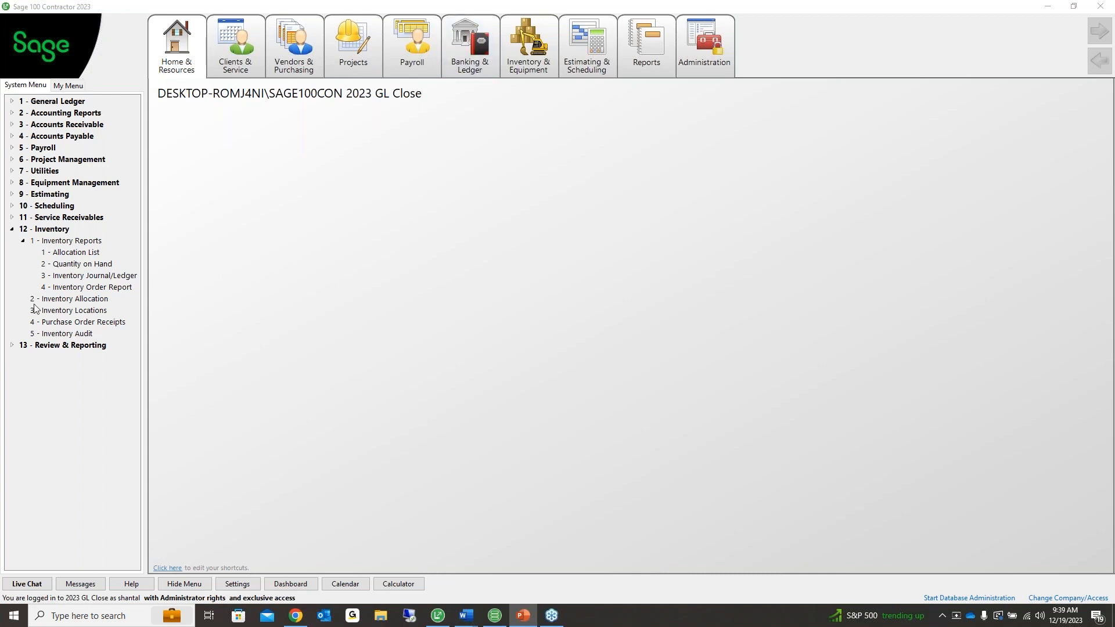
click(12, 230)
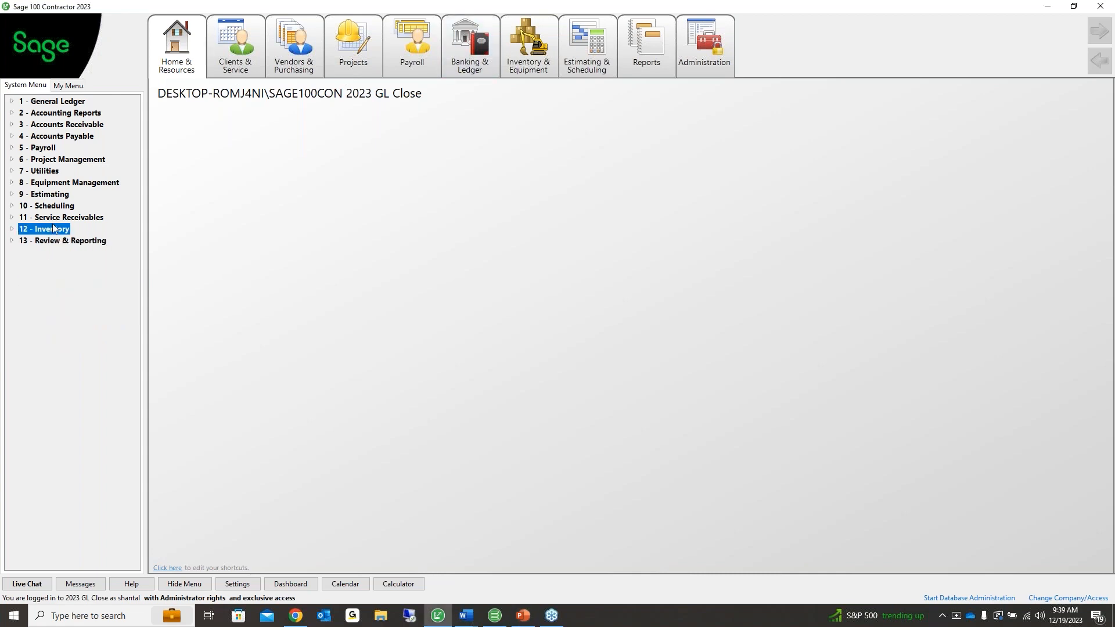
Open 6-6-1 Purchase Orders under Project Management and show Options > Close Automatically
click(59, 162)
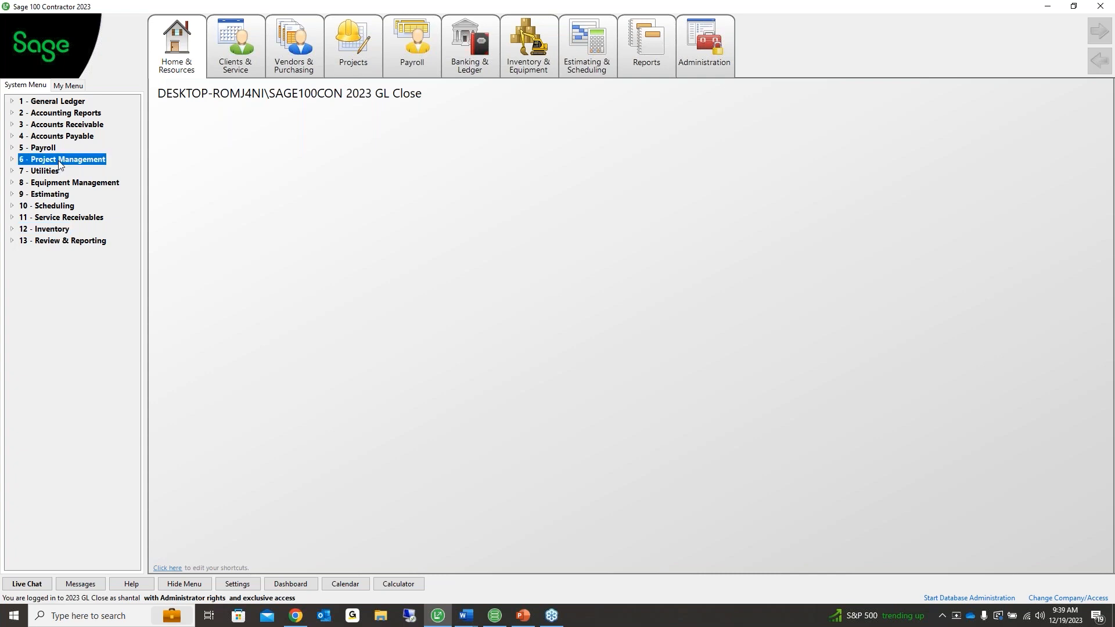
double_click(59, 162)
double_click(64, 229)
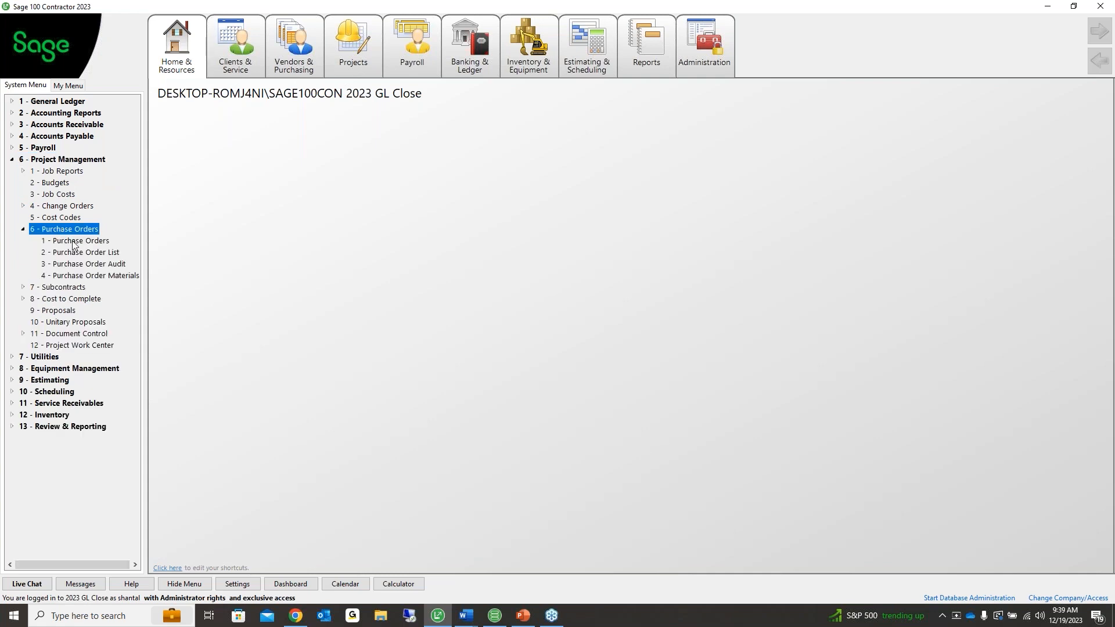
double_click(73, 241)
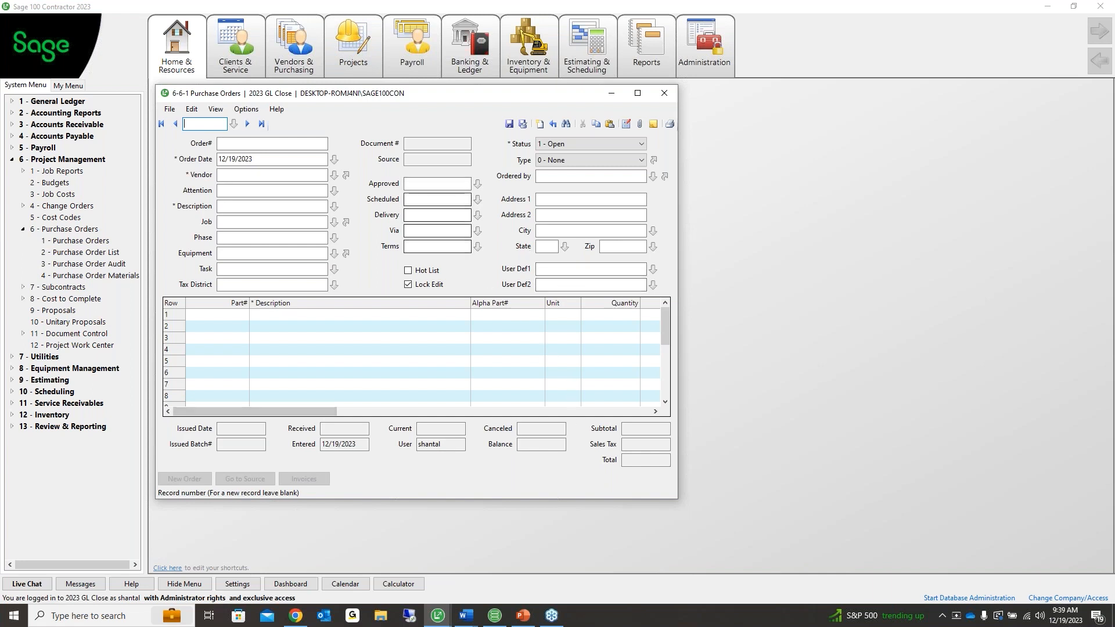
click(252, 112)
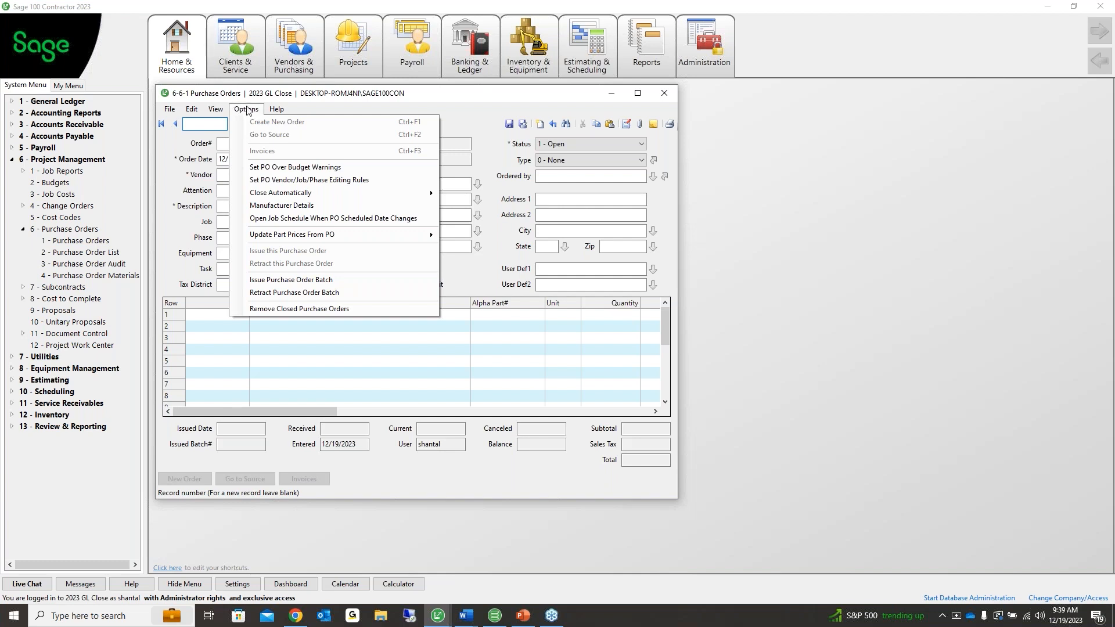
mouse_move(275, 199)
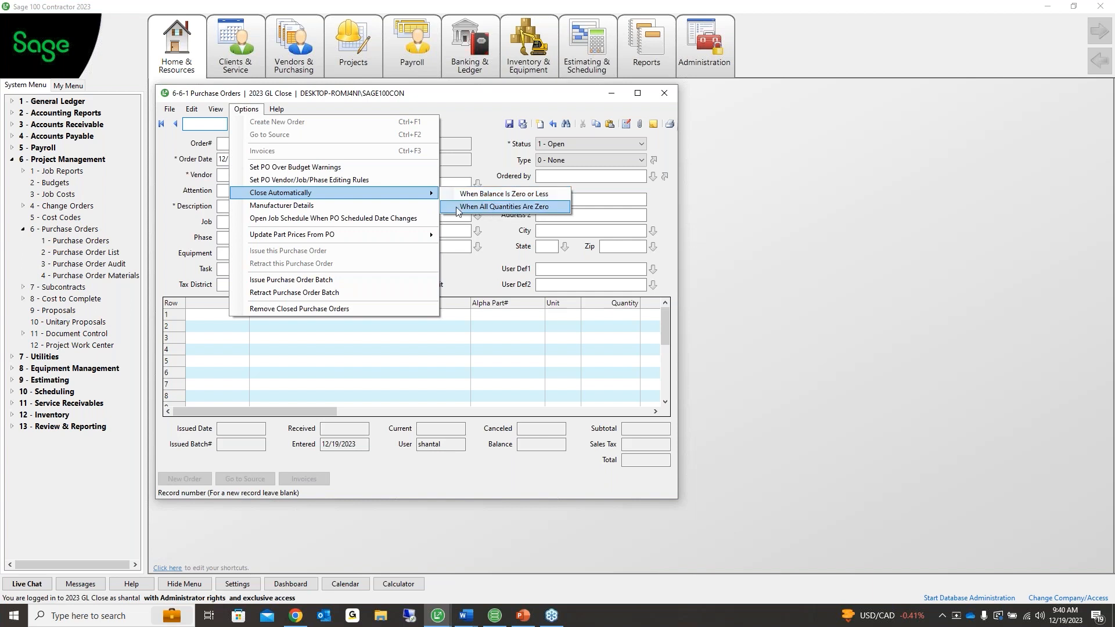
Auto-close purchase orders When All Quantities Are Zero, keep status 1 - Open, and close the window
click(513, 207)
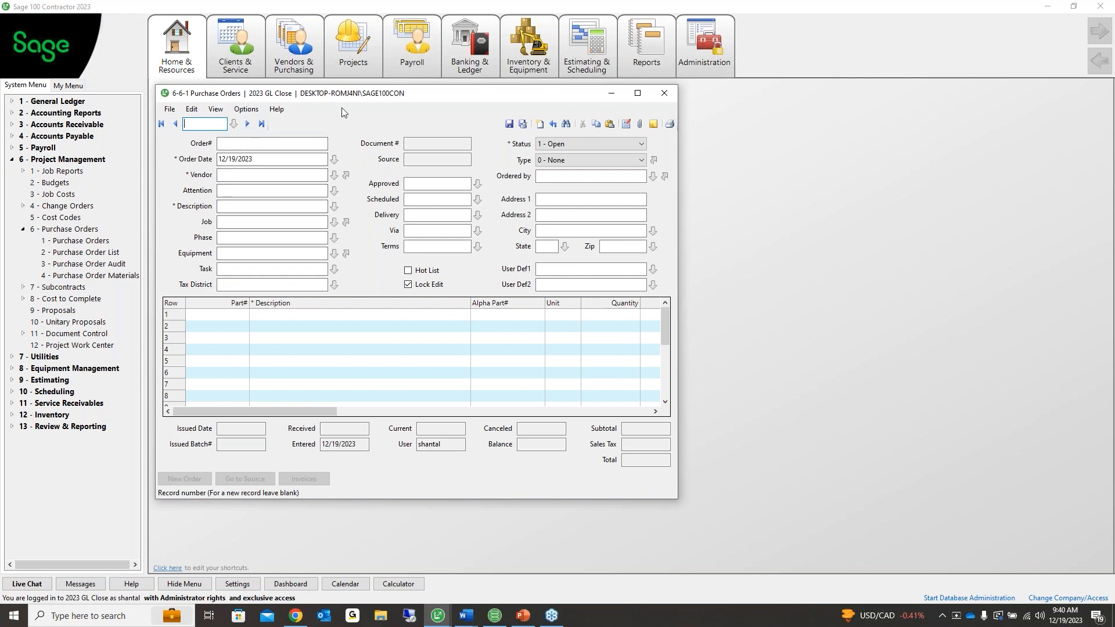
click(560, 144)
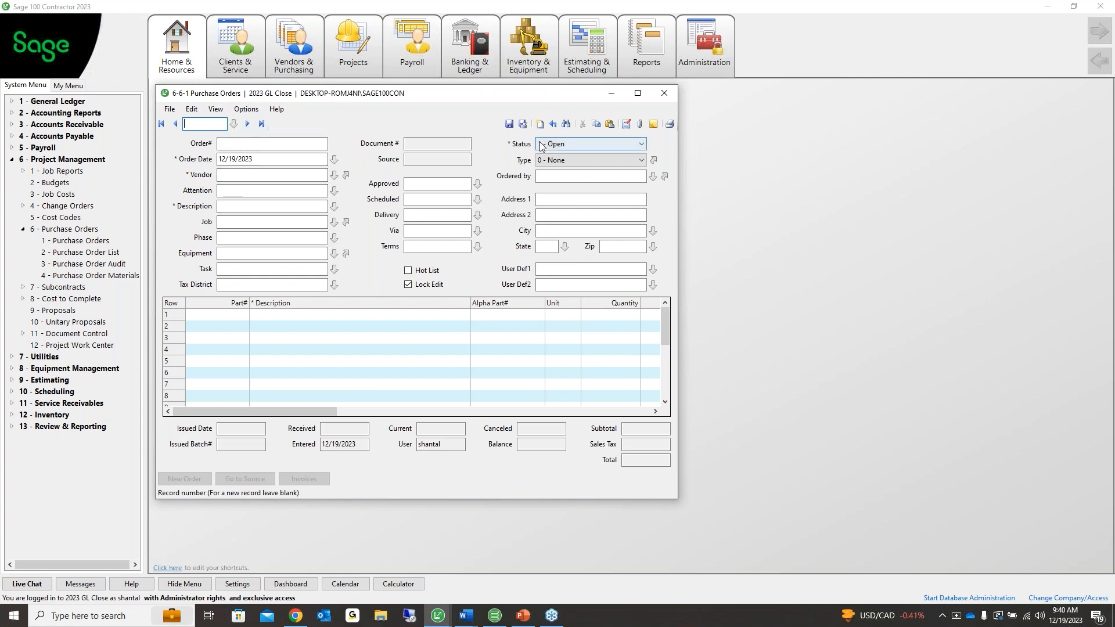
click(556, 183)
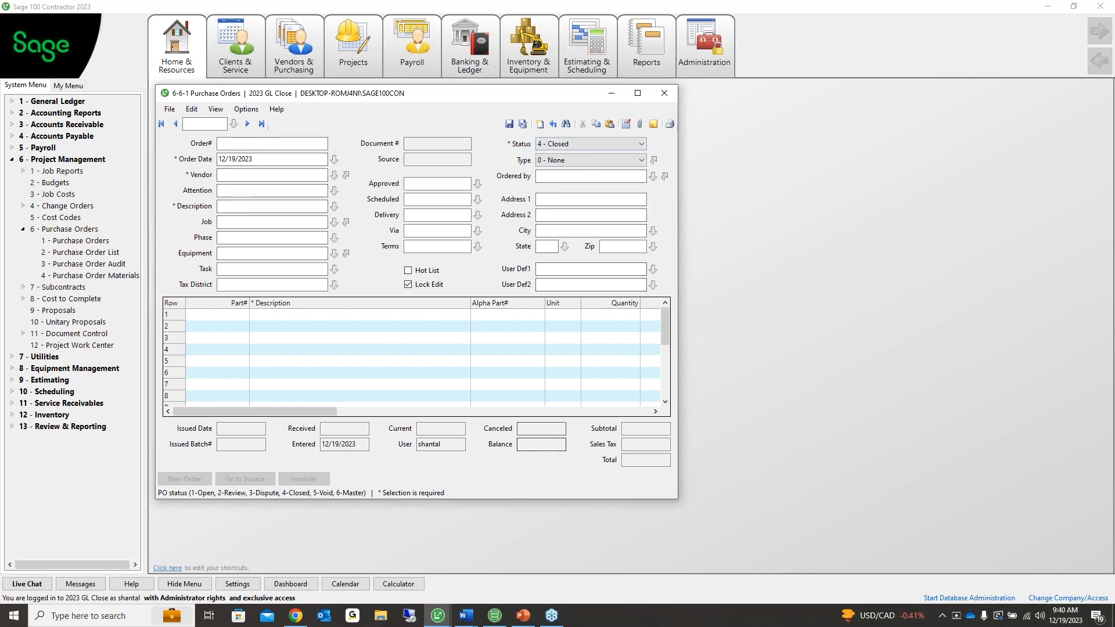
click(559, 143)
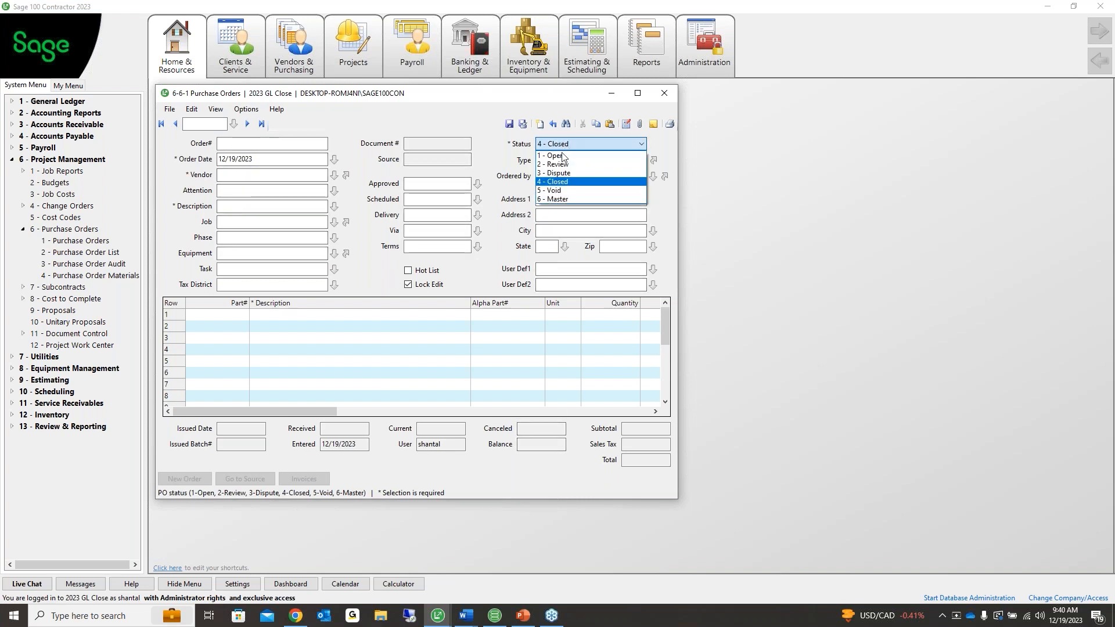
click(562, 157)
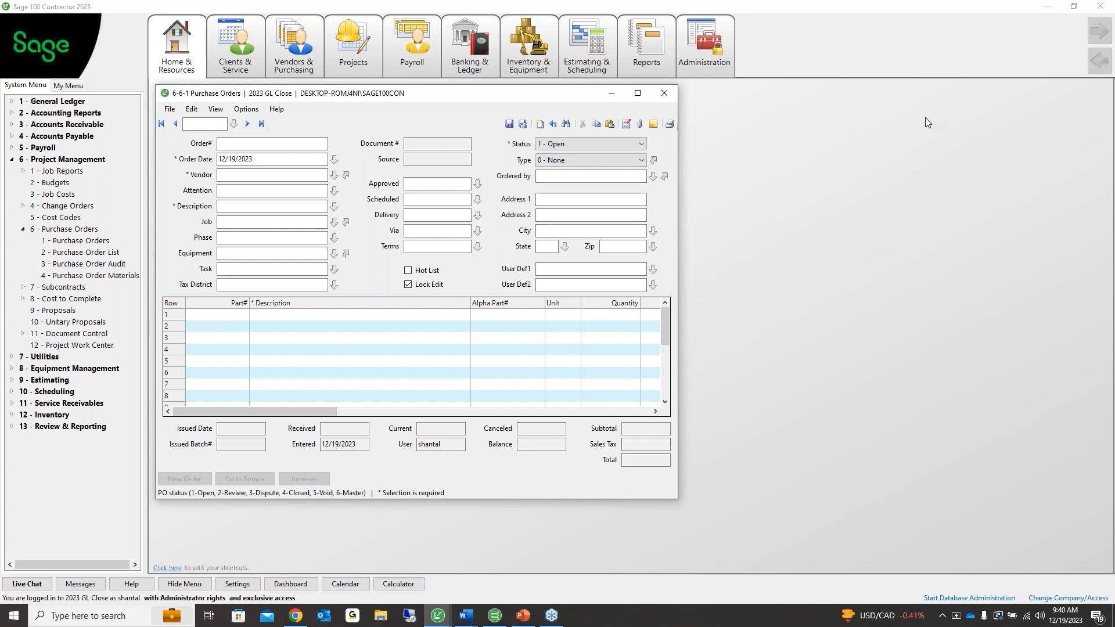
click(953, 140)
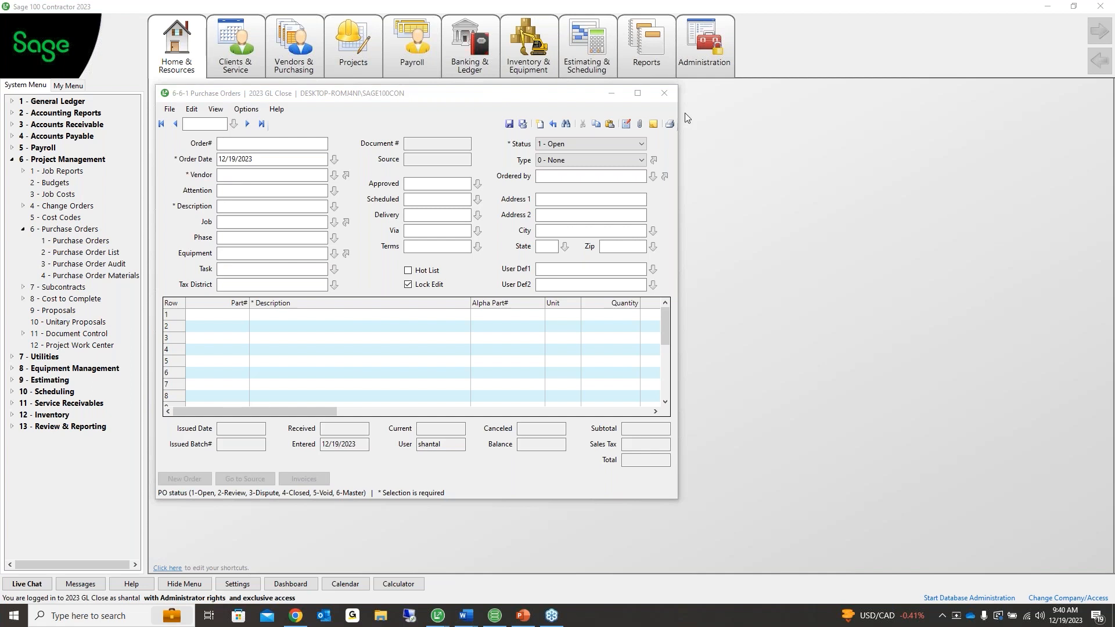
click(664, 94)
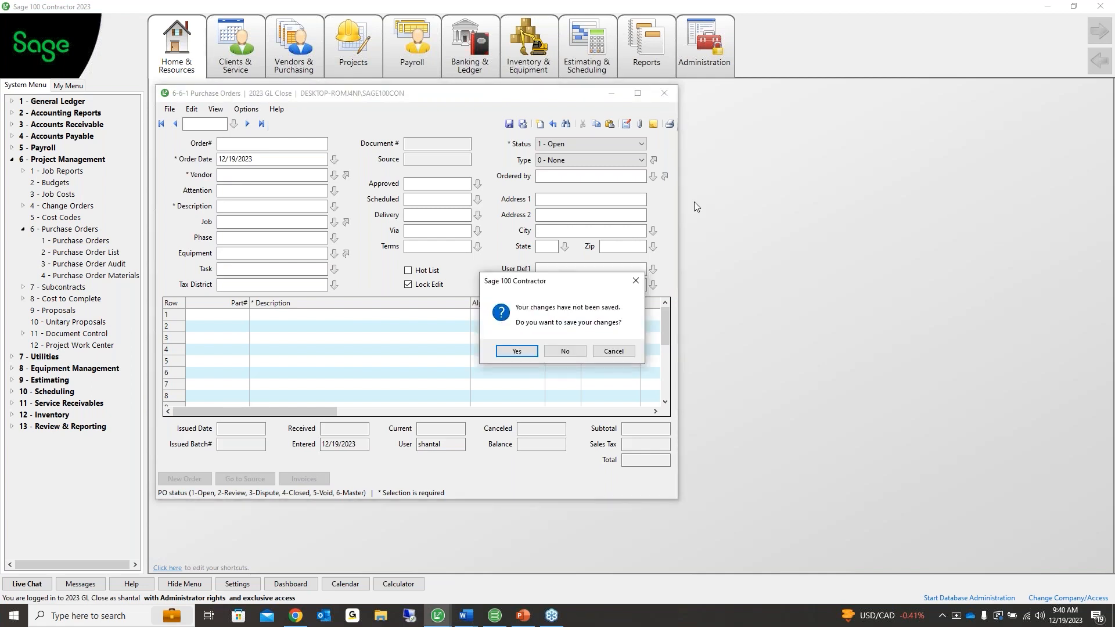
Answer No to discard the unsaved purchase order changes
click(581, 352)
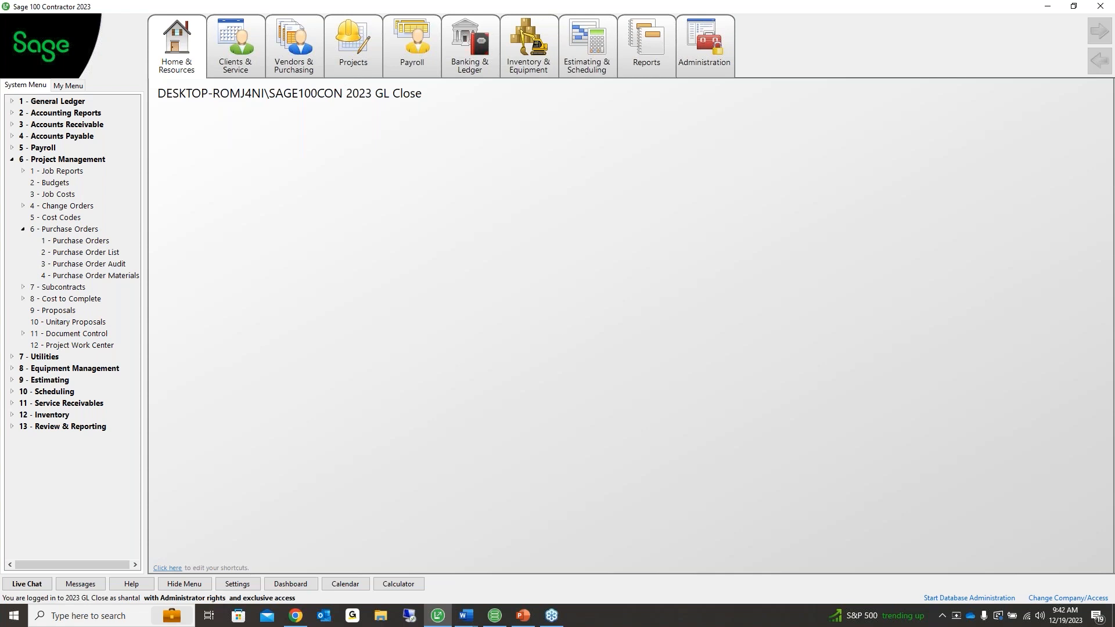
Preview the 2-1 Trial Balance report for periods Jan 2023 through Dec 2023
double_click(59, 114)
click(61, 125)
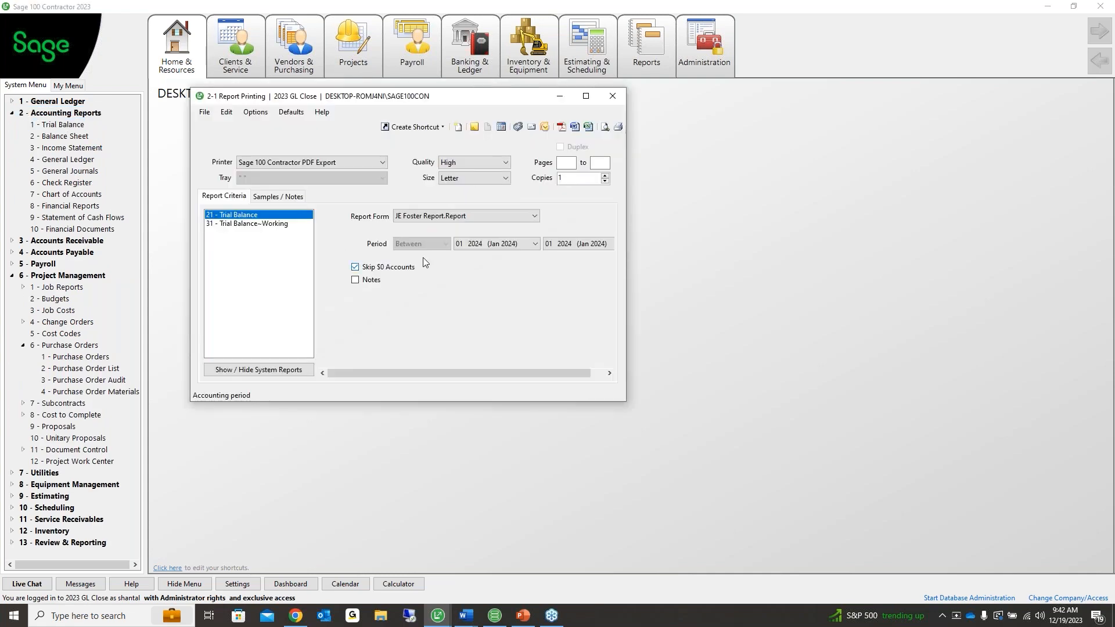
click(534, 244)
scroll(494, 302, up, 4)
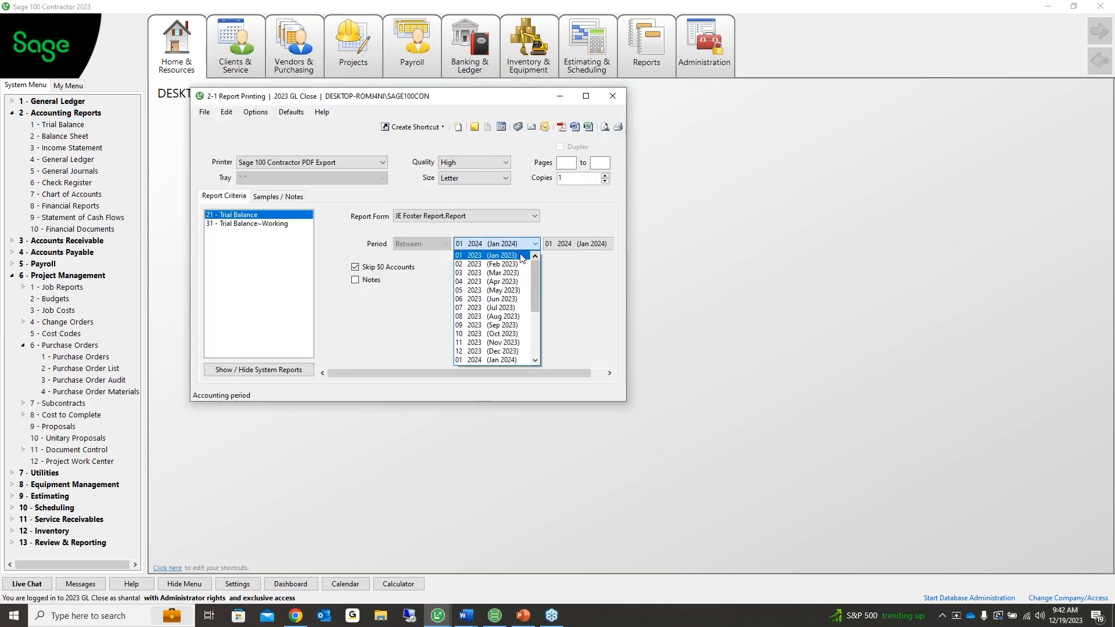
click(493, 258)
click(580, 244)
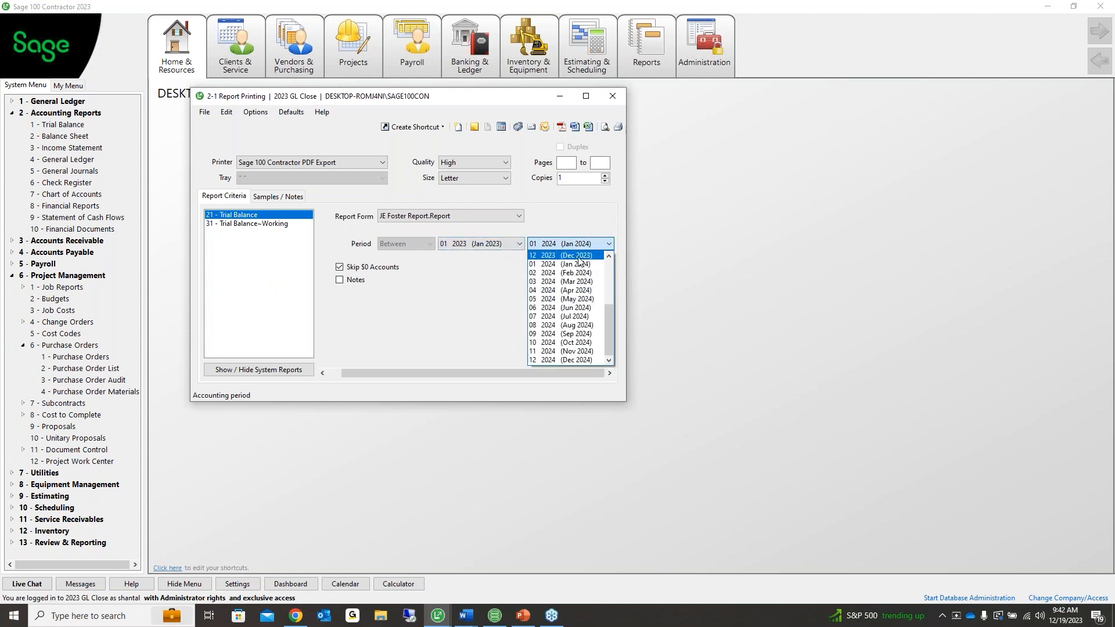
click(574, 255)
click(604, 127)
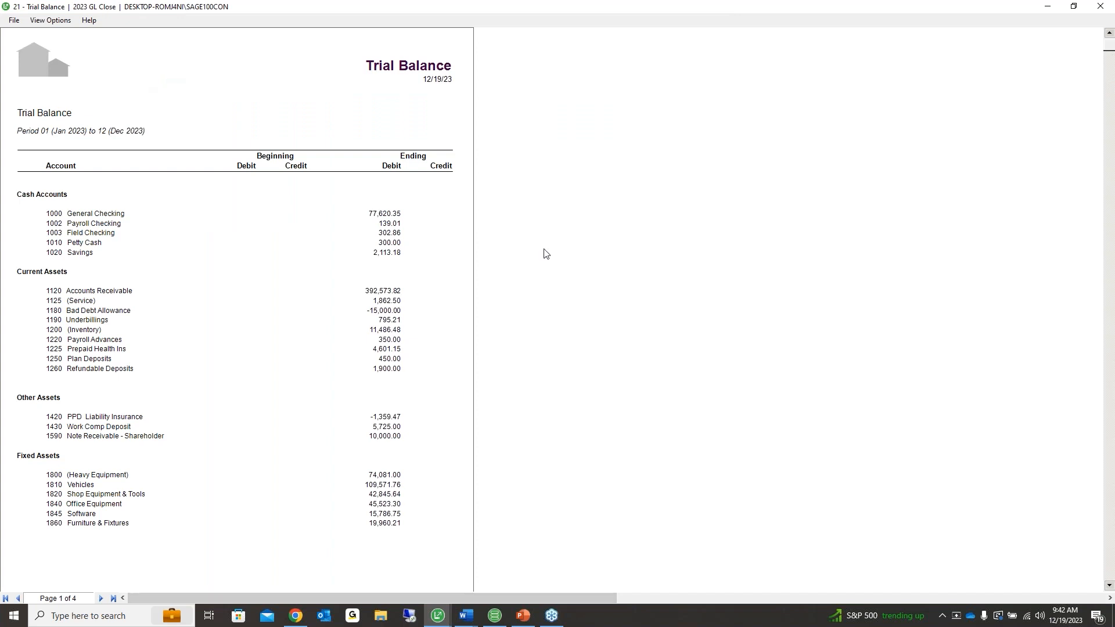
Check the report's last page, then exit the Trial Balance preview via File > Exit
click(113, 598)
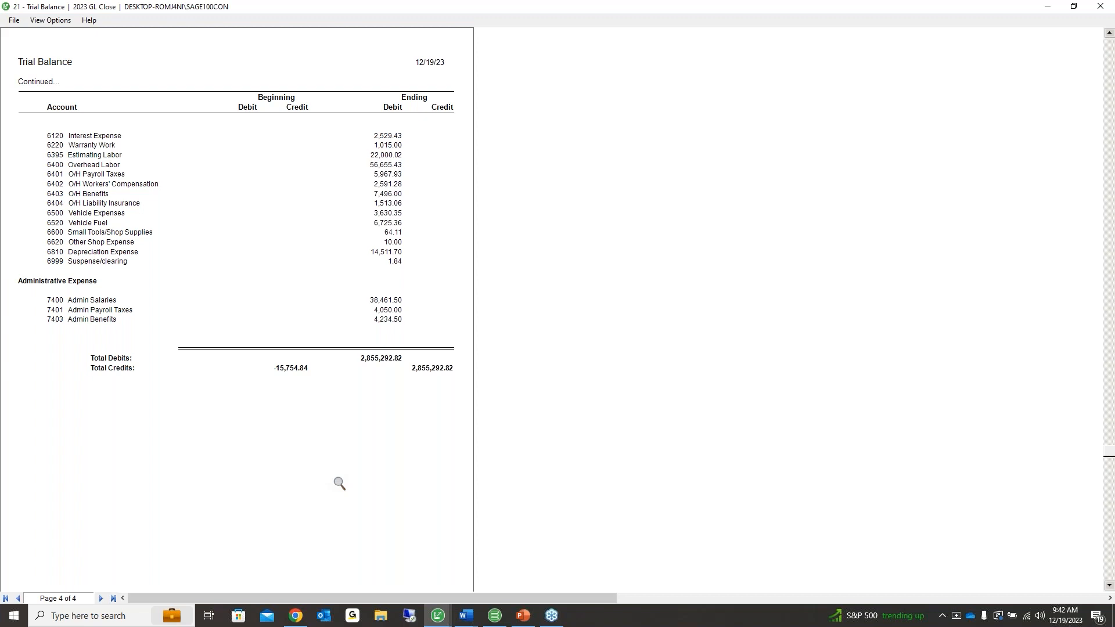
click(13, 21)
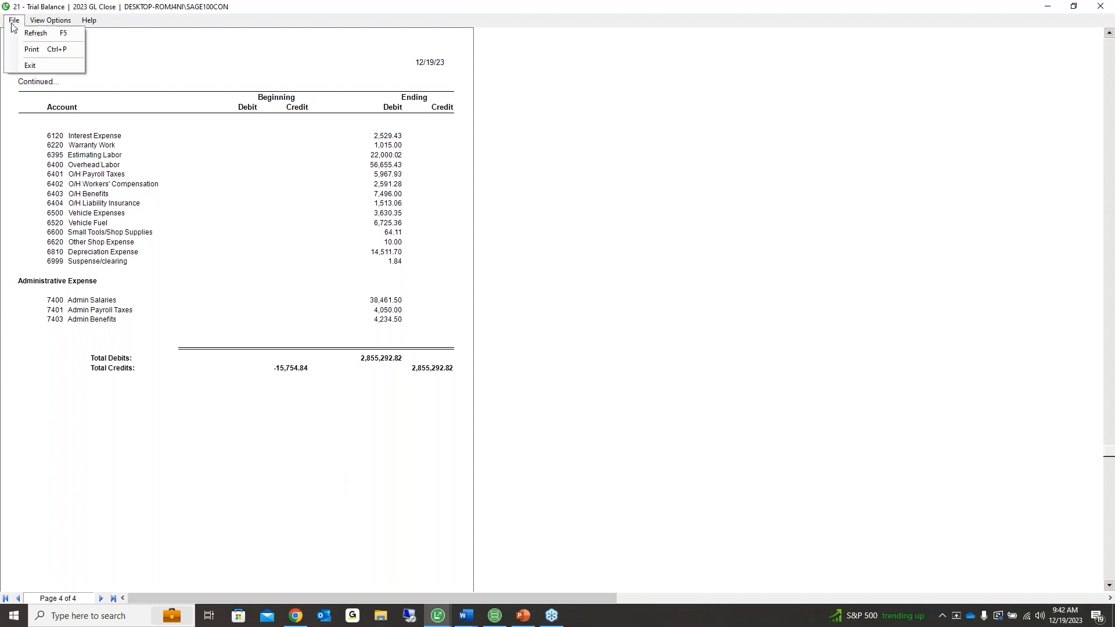
click(28, 65)
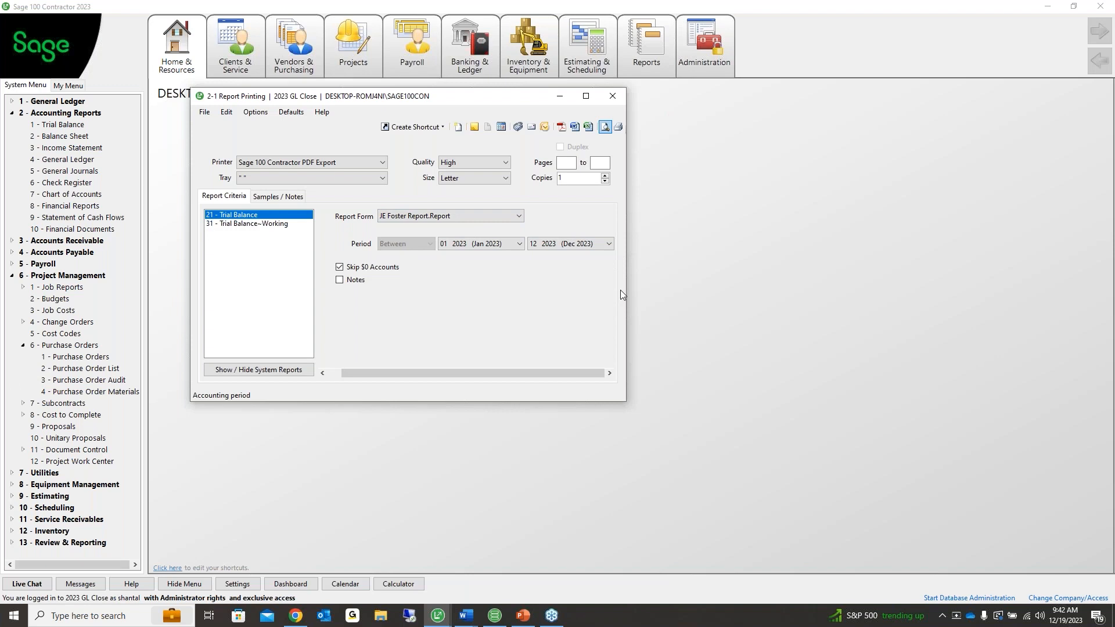
Switch the Trial Balance report form to System.Report, keep Jan 2023 as start, and close Report Printing
click(518, 216)
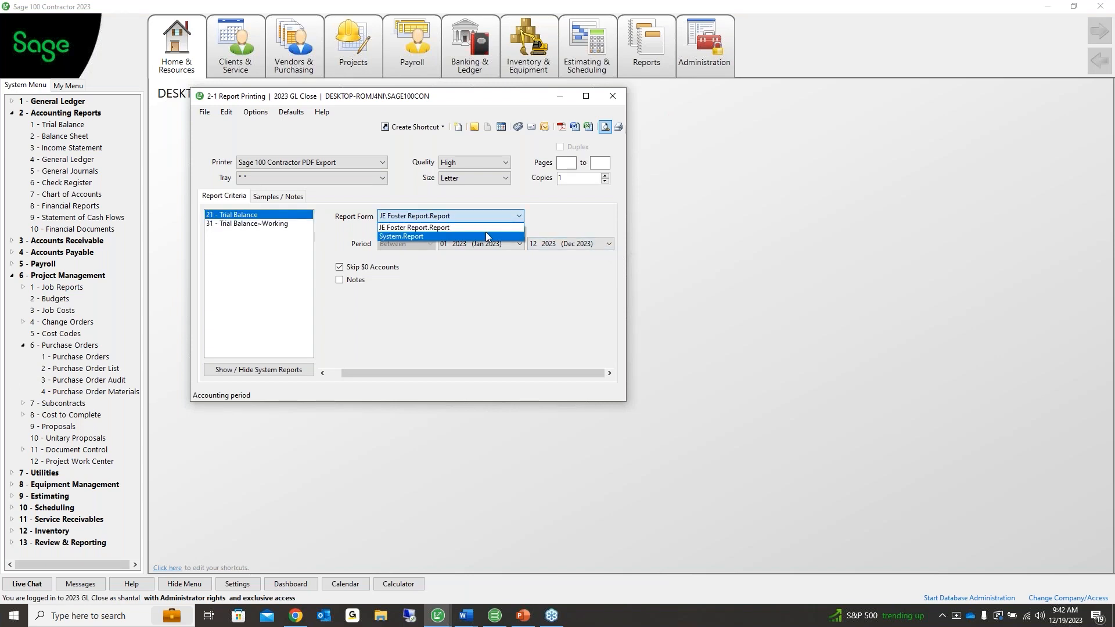
click(486, 233)
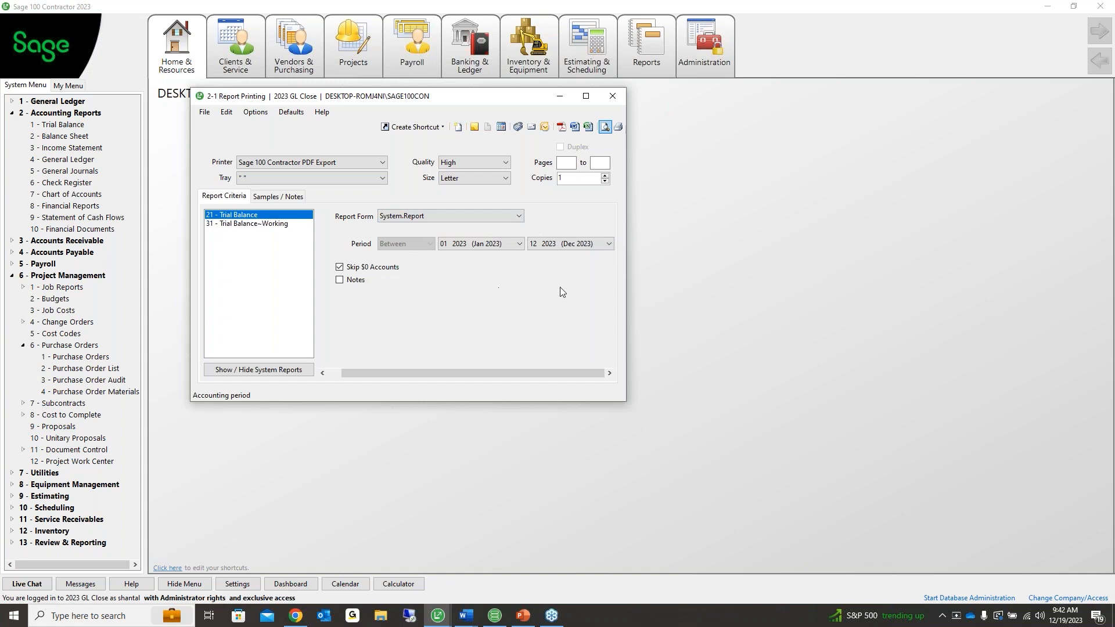
click(509, 244)
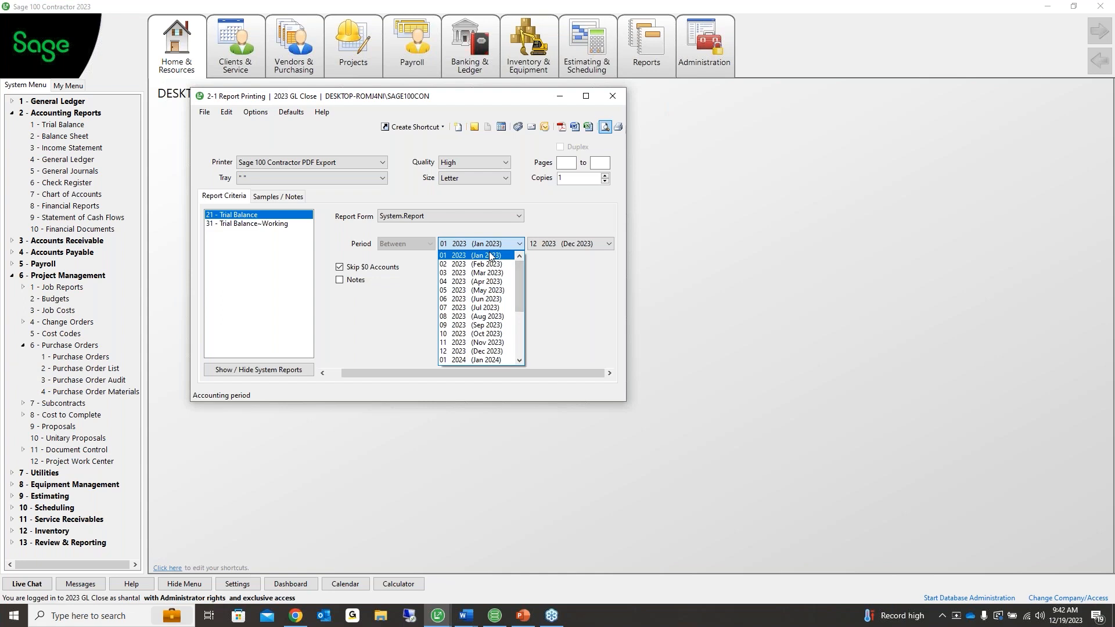
scroll(491, 327, down, 4)
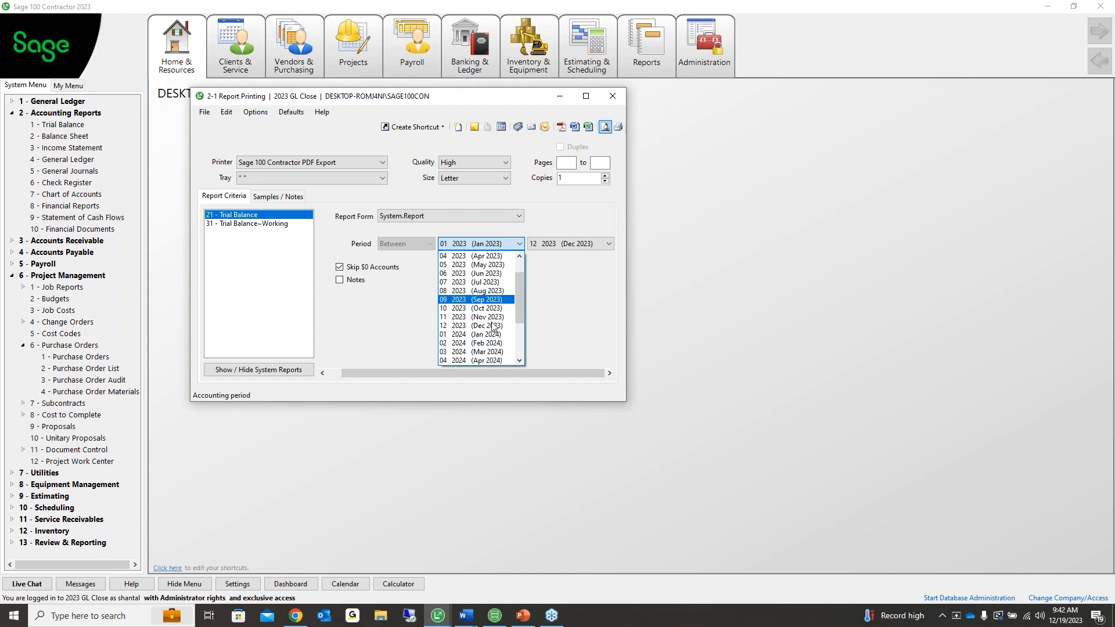
scroll(490, 272, up, 4)
scroll(490, 274, up, 1)
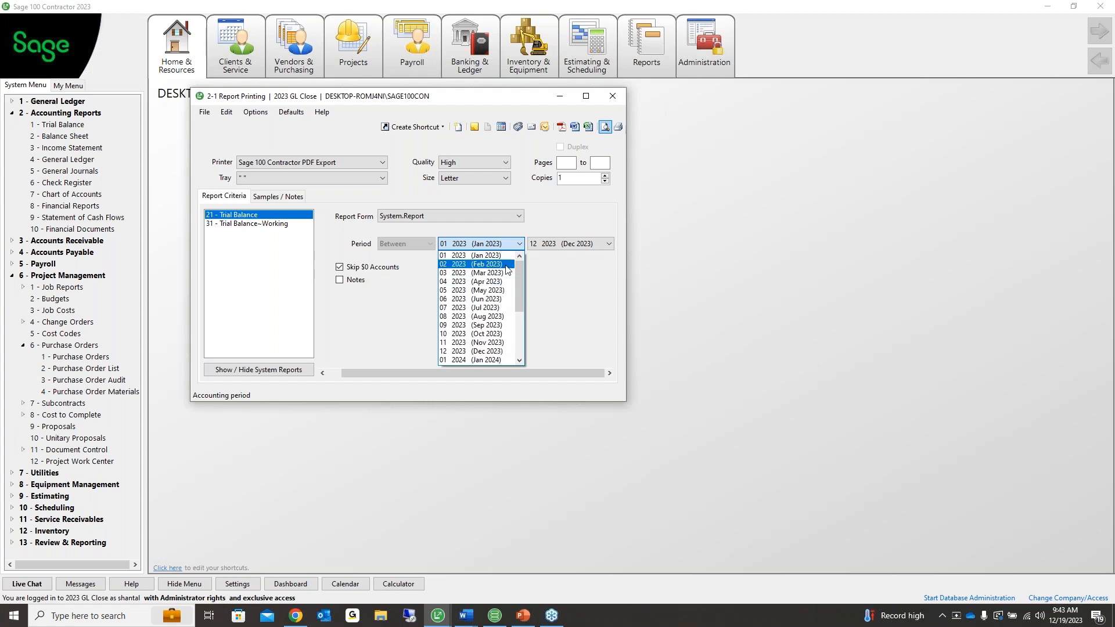
click(553, 344)
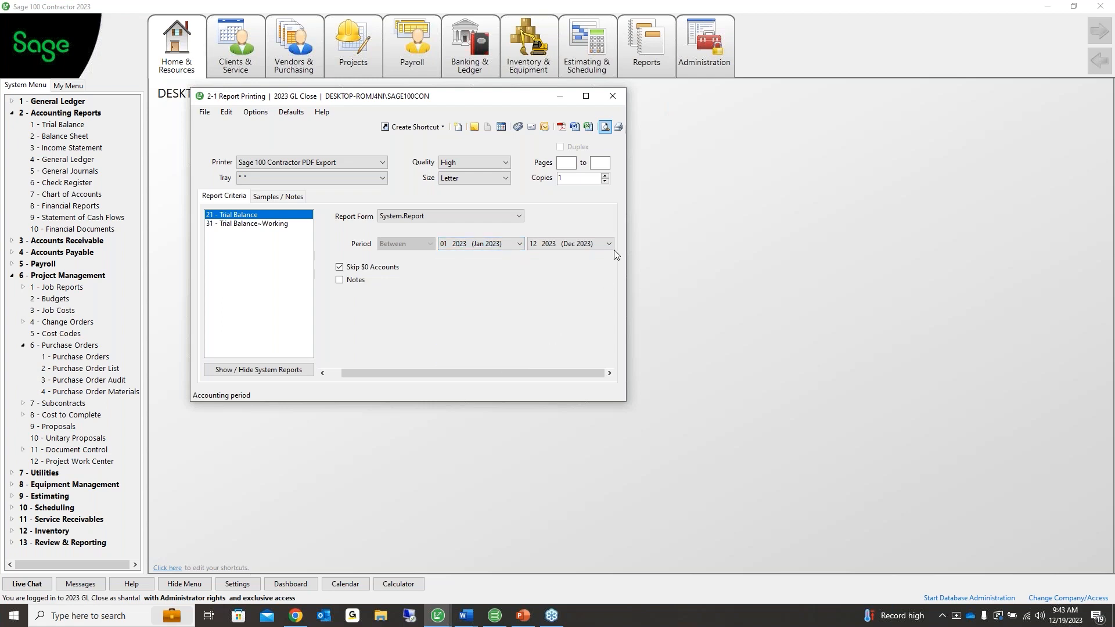
click(611, 95)
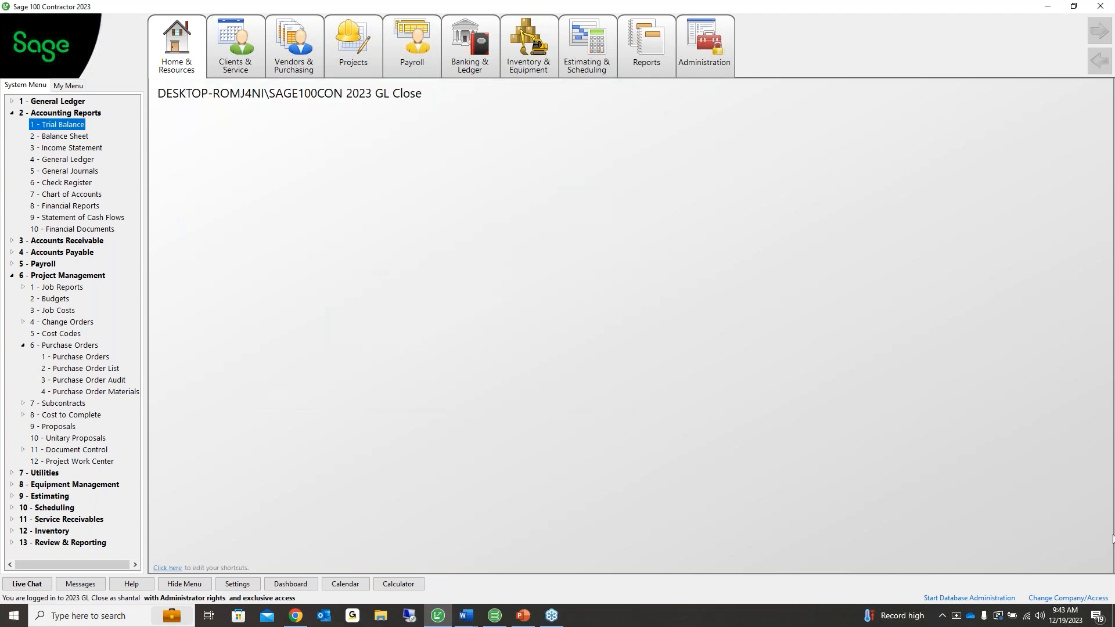
Collapse the 2 - Accounting Reports and 6 - Project Management branches in the System Menu
key(alt+Tab)
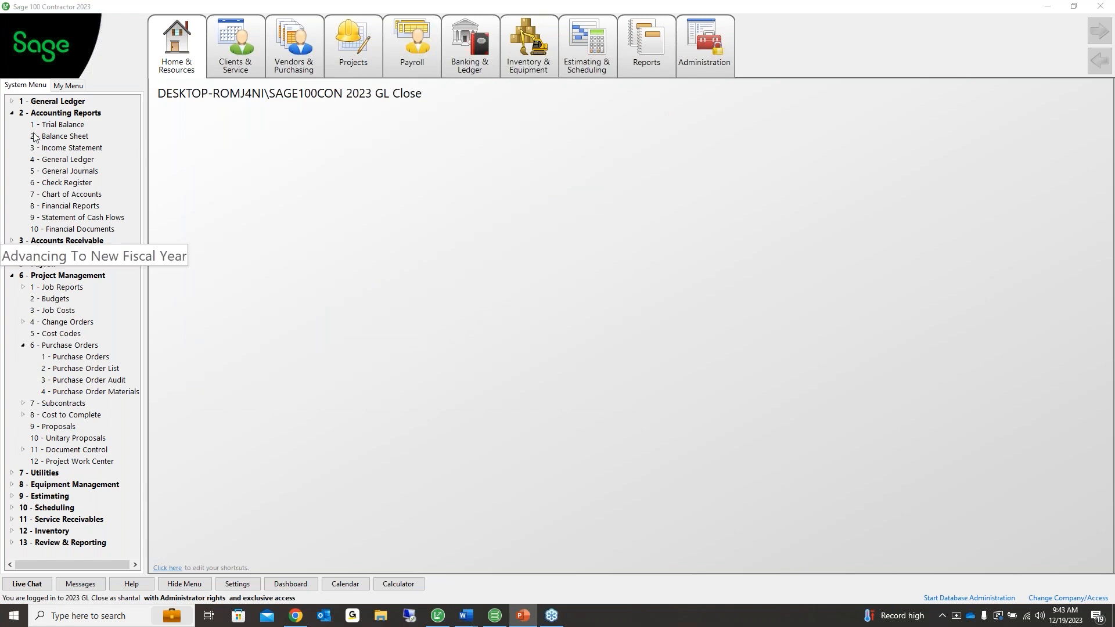
click(12, 113)
click(11, 159)
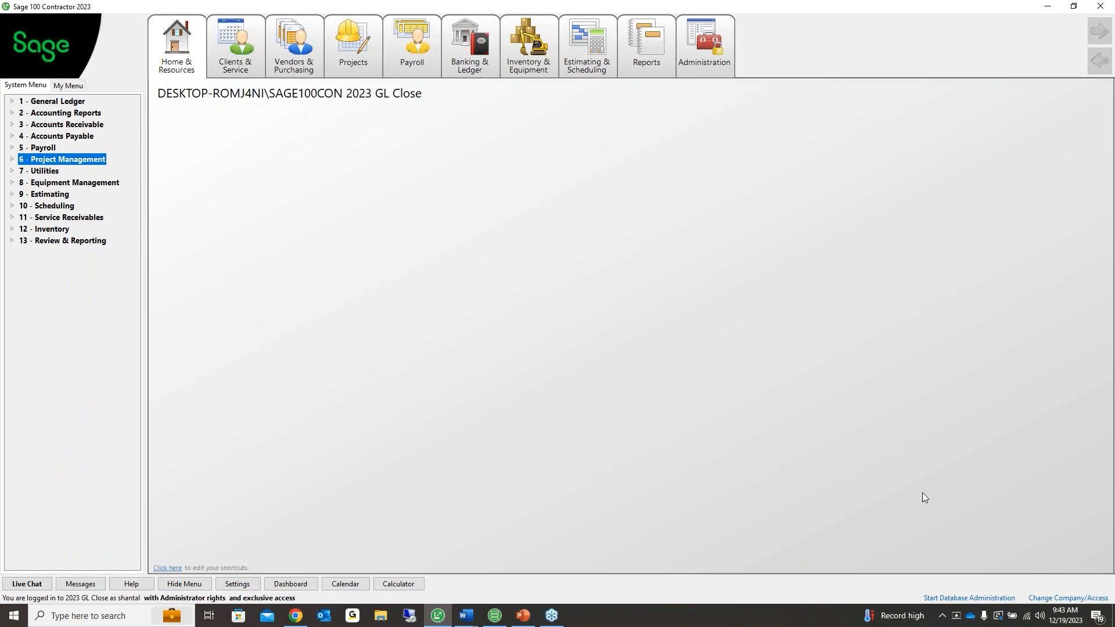
key(alt+Tab)
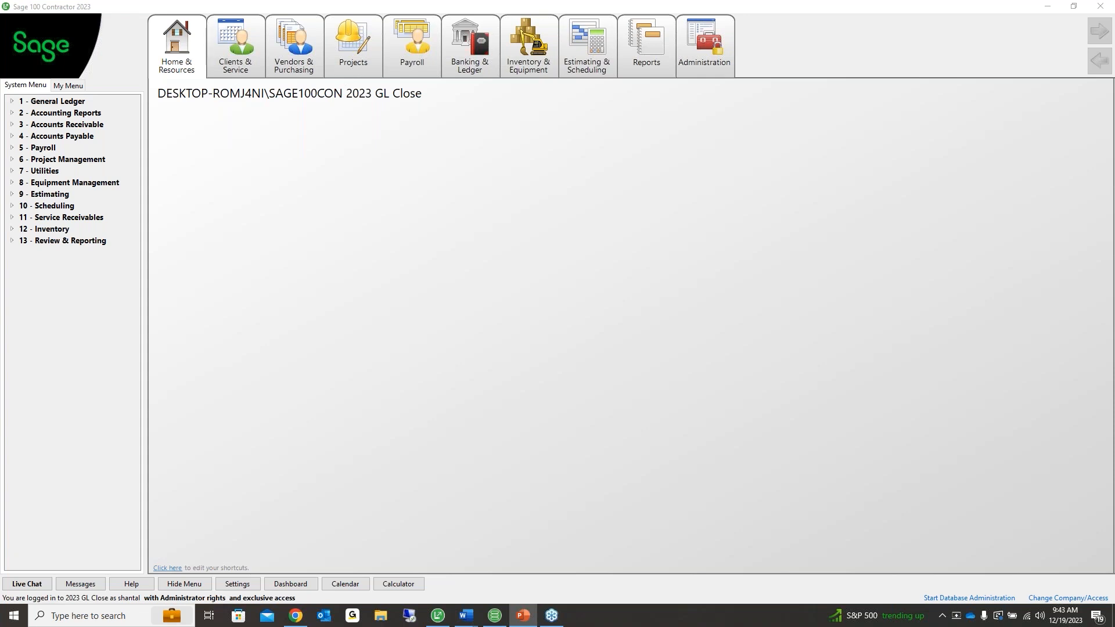
click(36, 102)
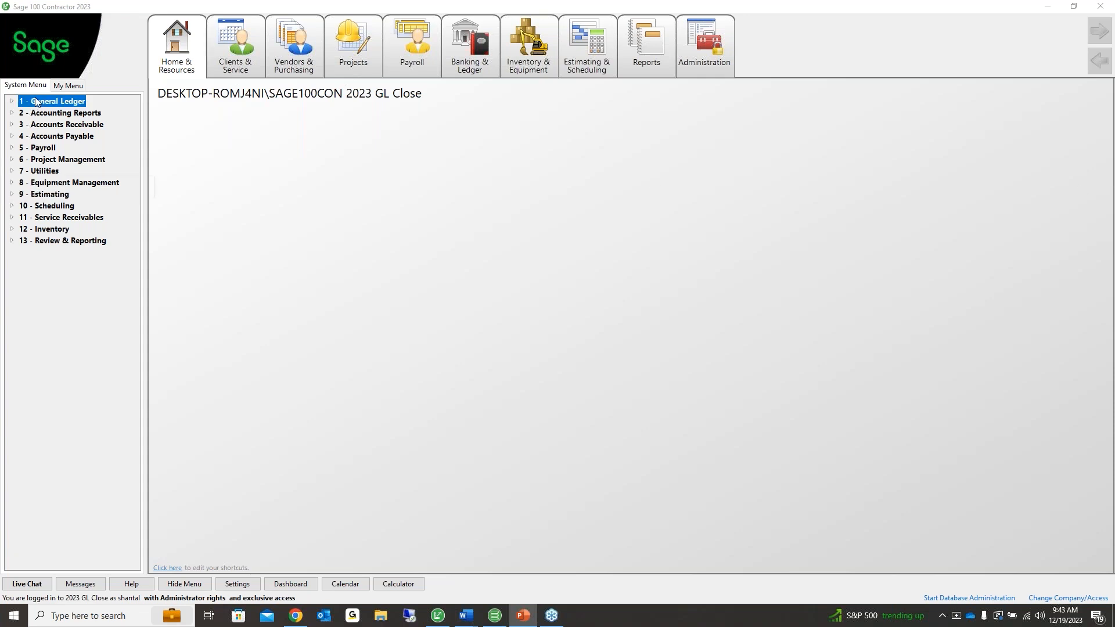
Open 1-6 Period/Fiscal Year Management and confirm the current period is 1 of fiscal 2024
double_click(36, 102)
double_click(53, 173)
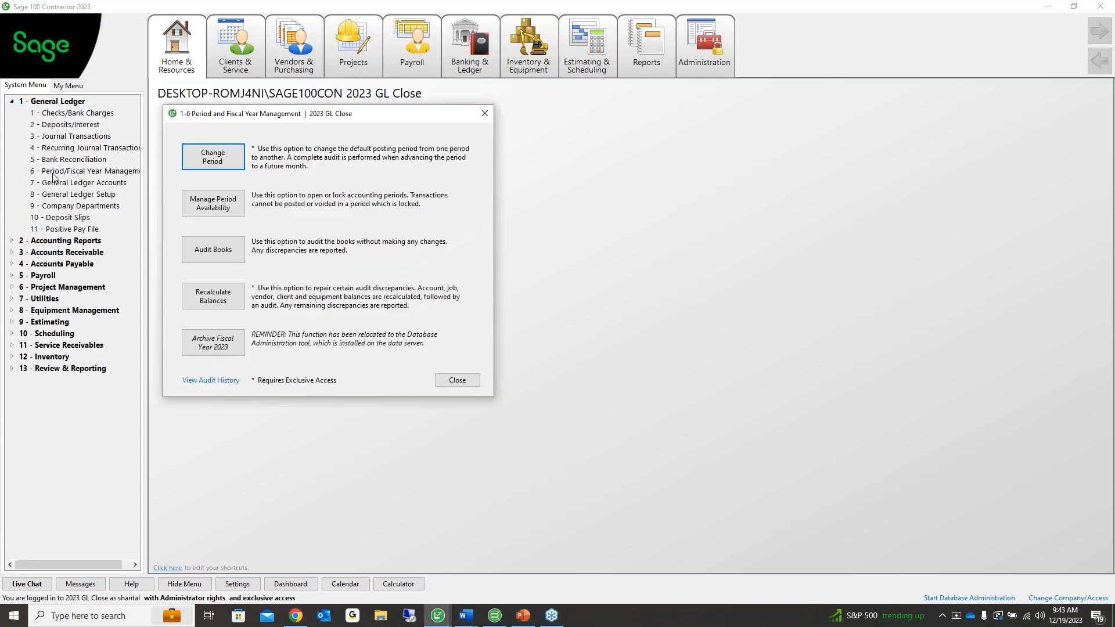
click(215, 162)
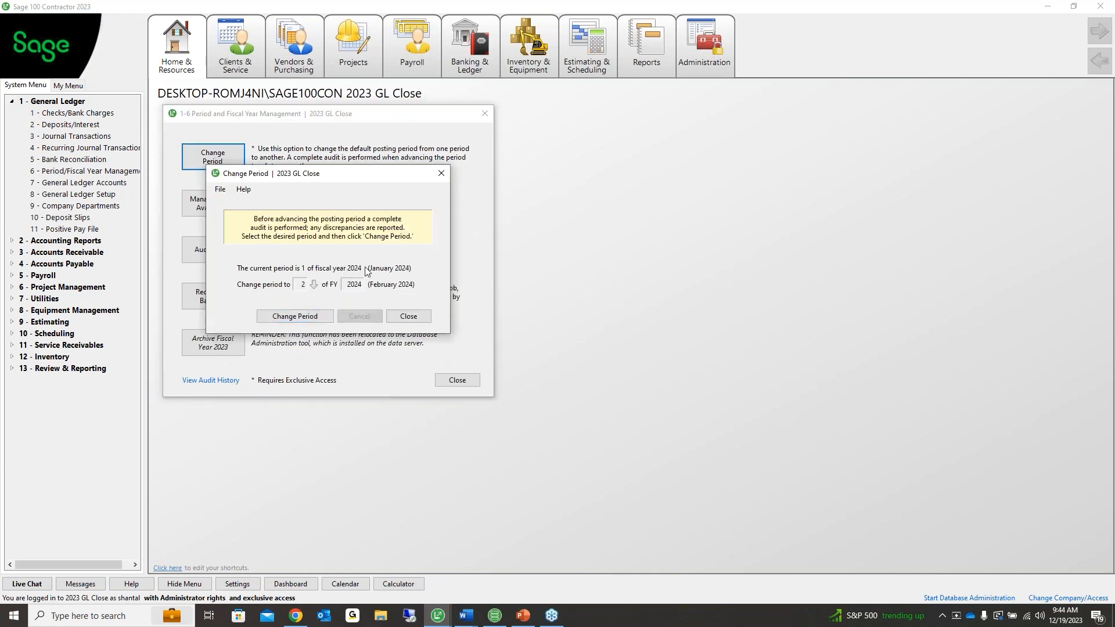
click(408, 316)
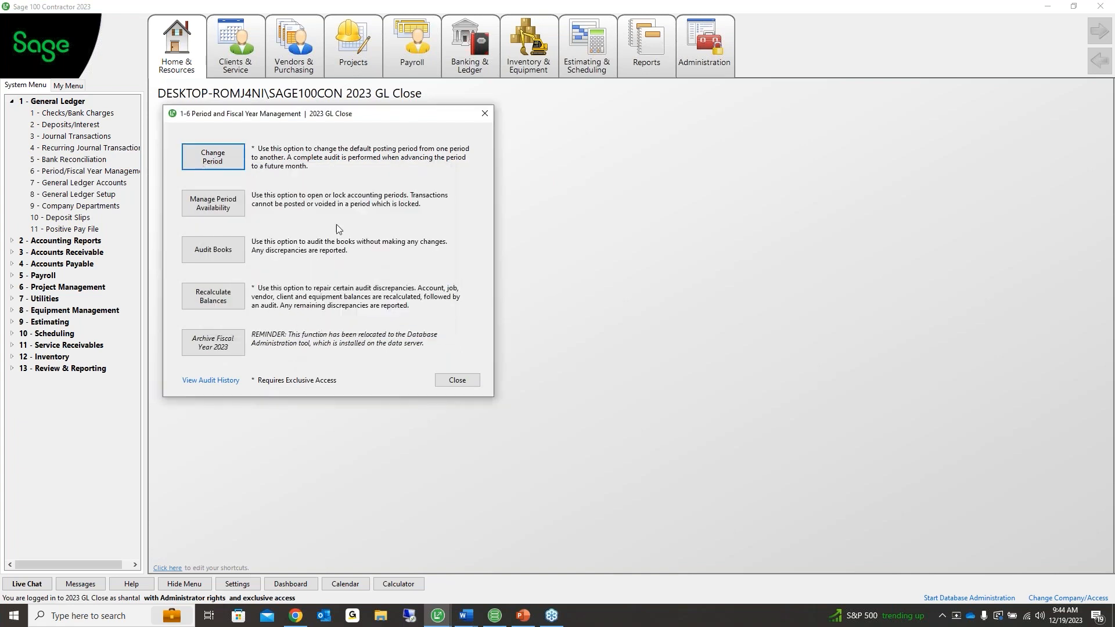
click(202, 208)
Lock fiscal 2024 periods 2–12 leaving January open, save, and recheck availability without changes
click(334, 173)
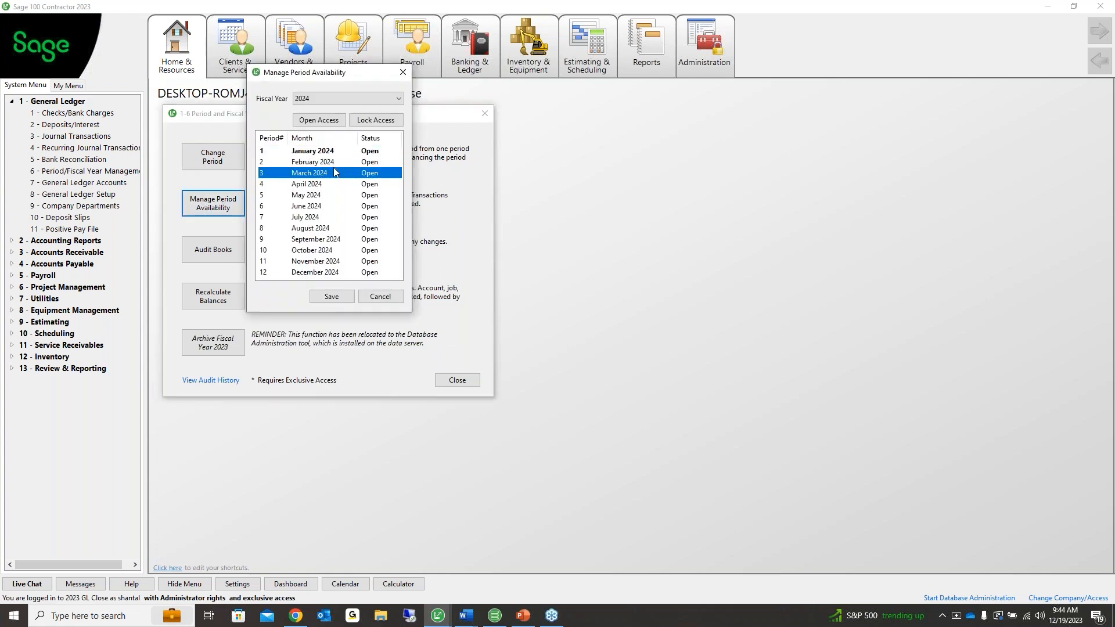
shift+click(355, 160)
click(366, 121)
click(366, 120)
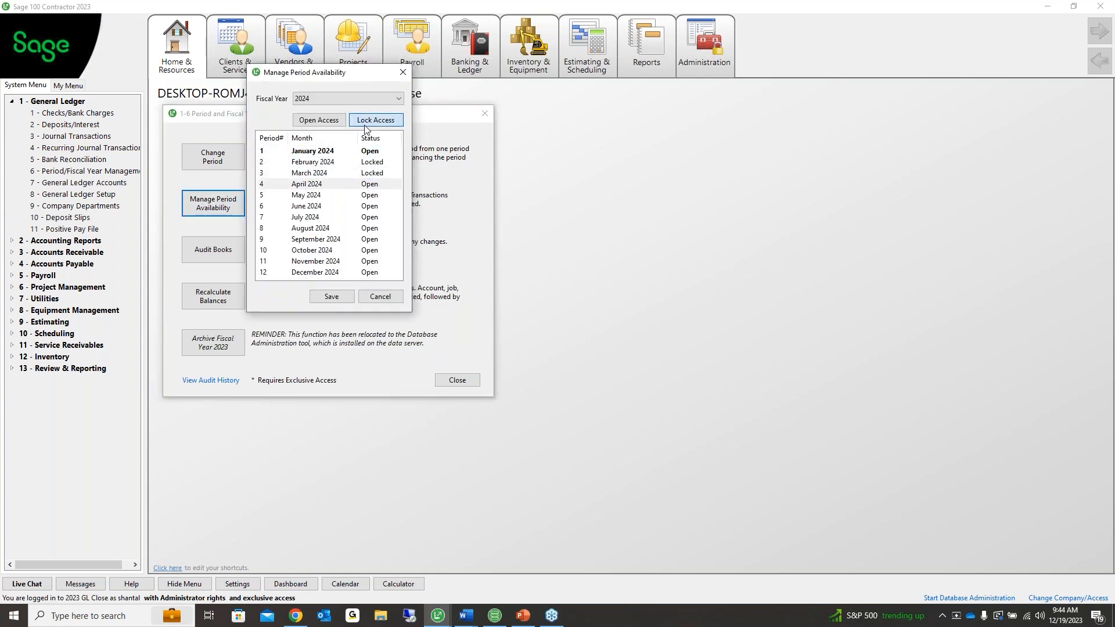
click(366, 122)
click(365, 123)
click(365, 123)
click(366, 124)
click(365, 123)
click(366, 123)
click(365, 123)
click(366, 123)
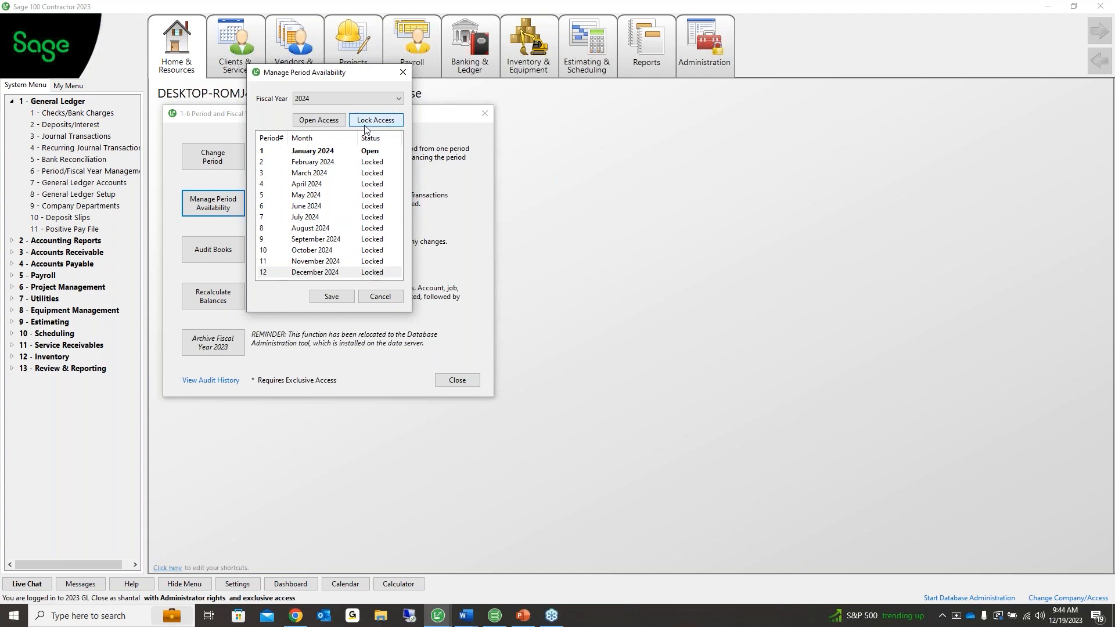
click(331, 299)
click(239, 204)
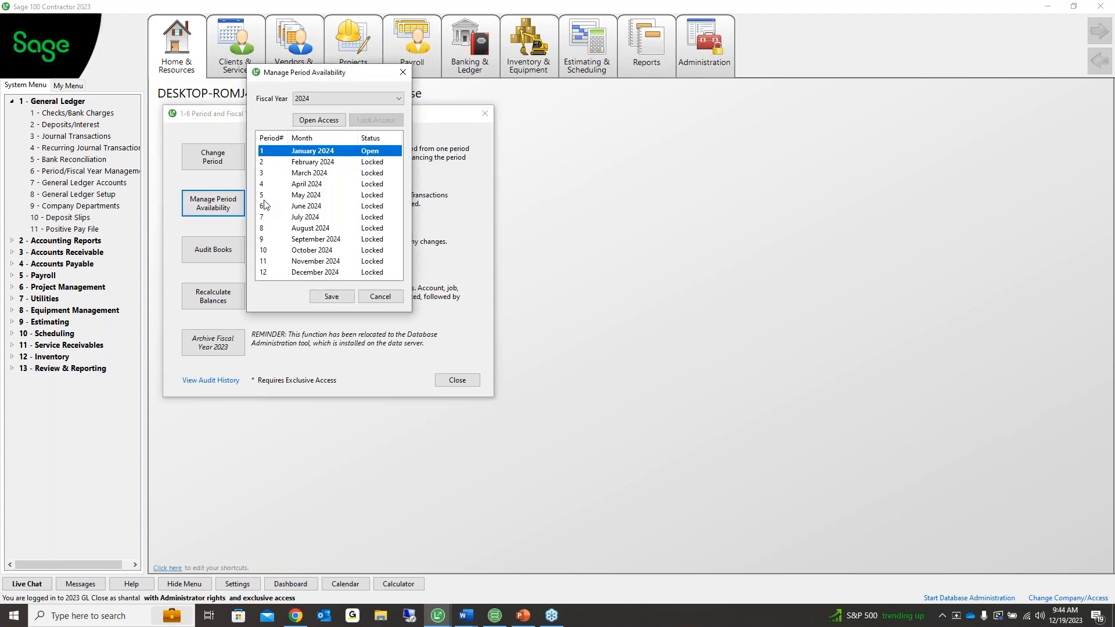
click(377, 297)
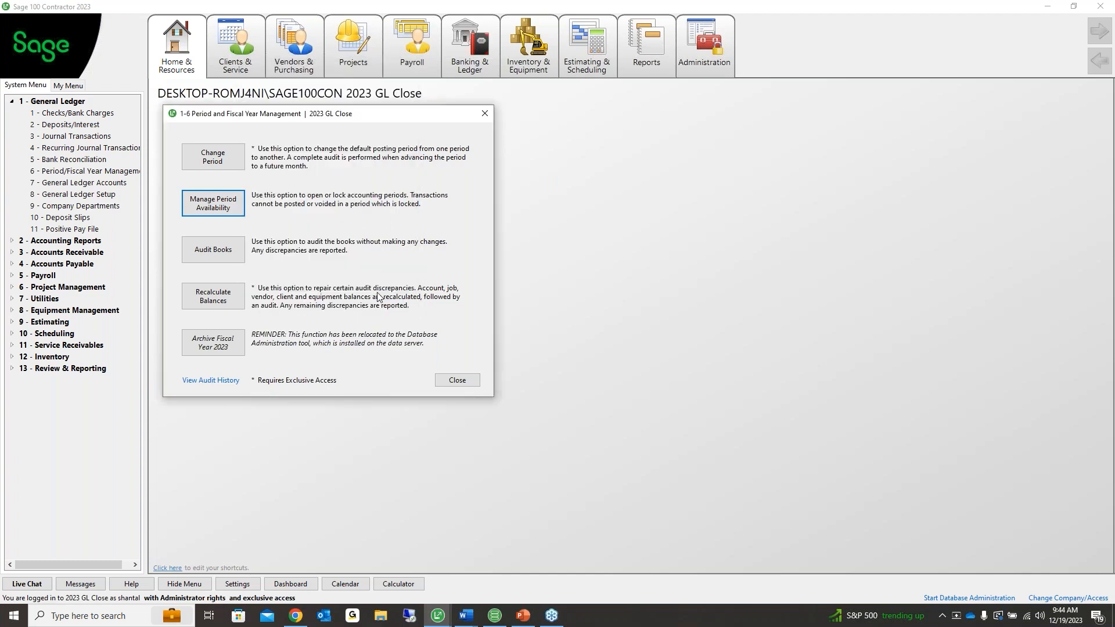
Close Period and Fiscal Year Management and confirm exiting Sage 100 Contractor
click(457, 379)
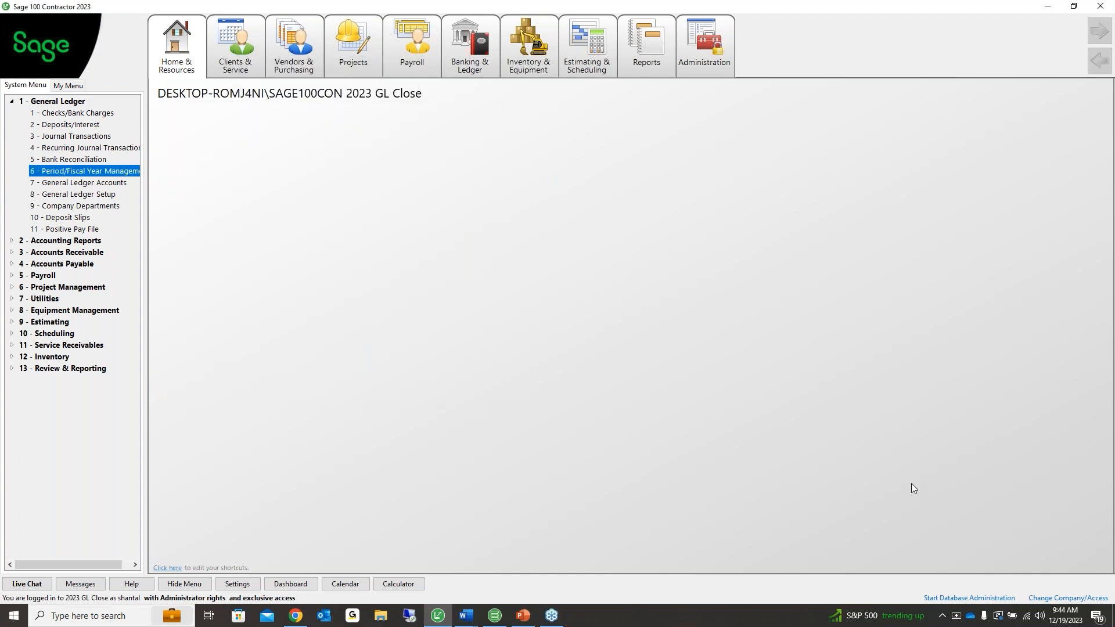
key(alt+Tab)
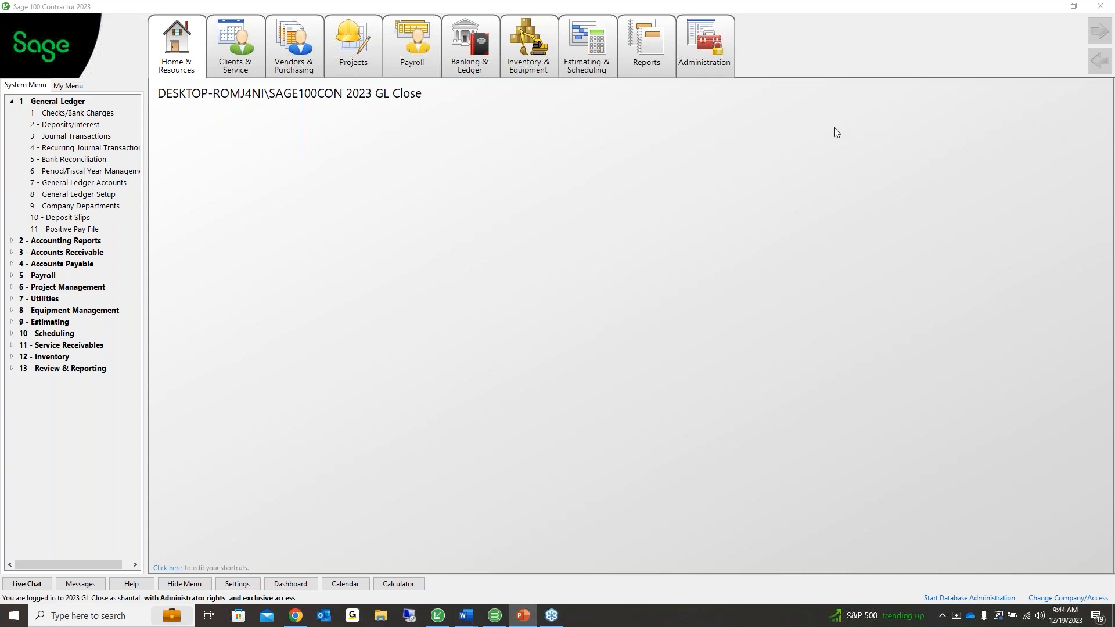
click(1100, 6)
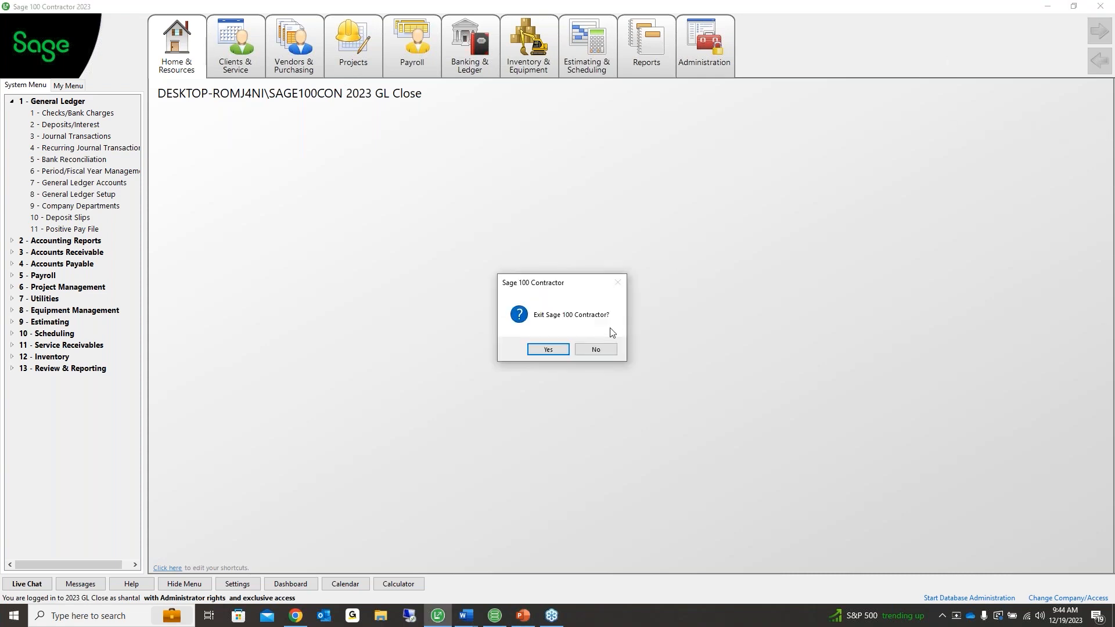
click(563, 348)
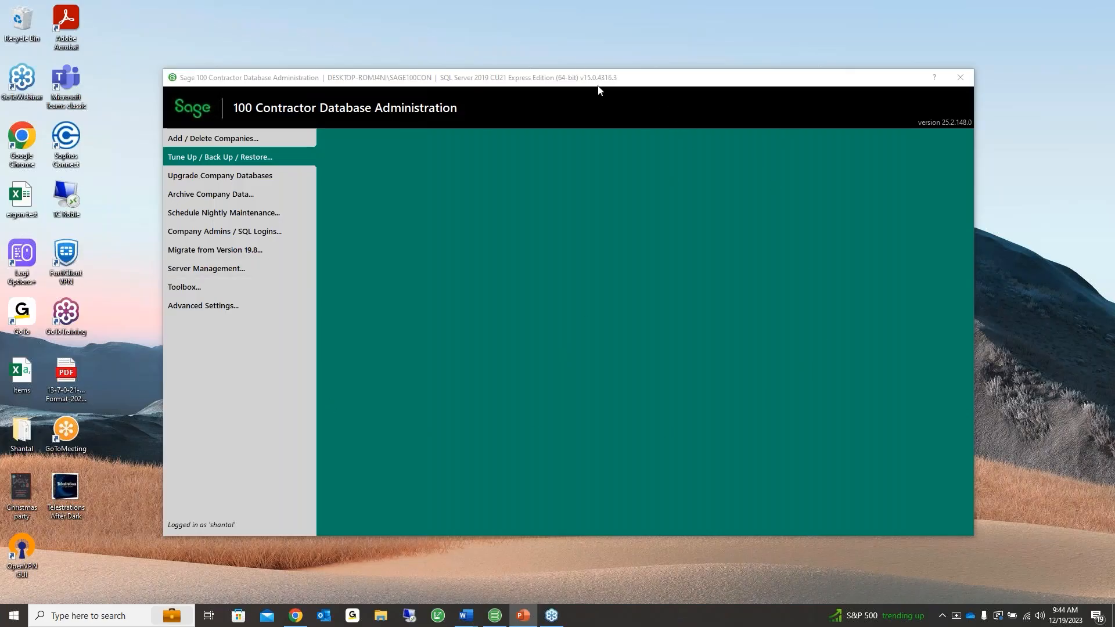
Under Tune Up / Back Up / Restore, open Back Up Companies and tick 2023 GL Close
drag(596, 83, 594, 77)
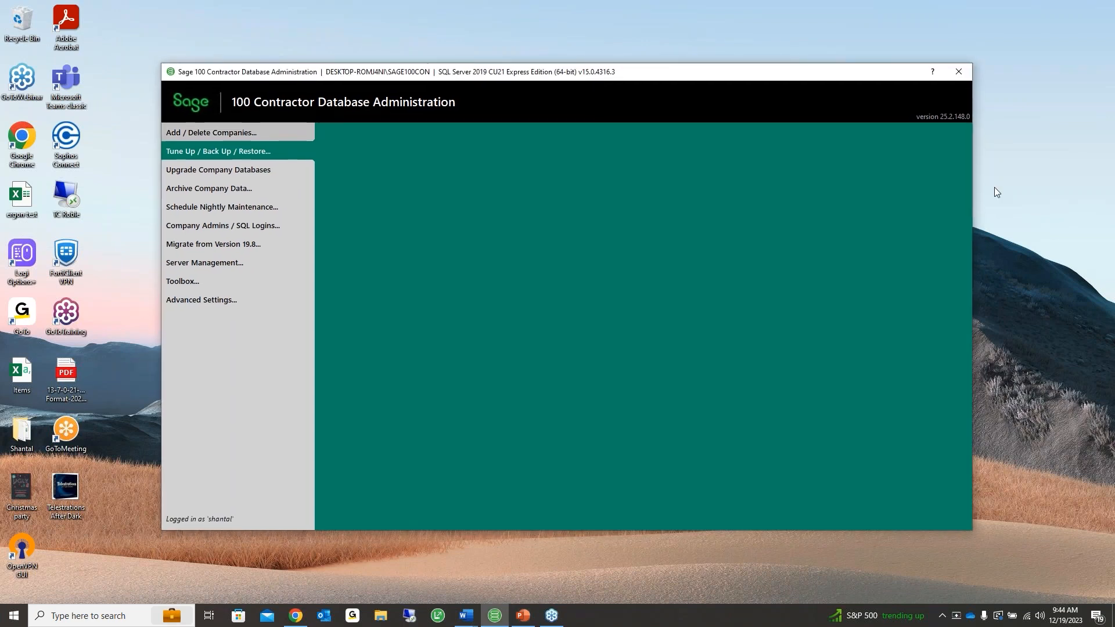
key(alt+Tab)
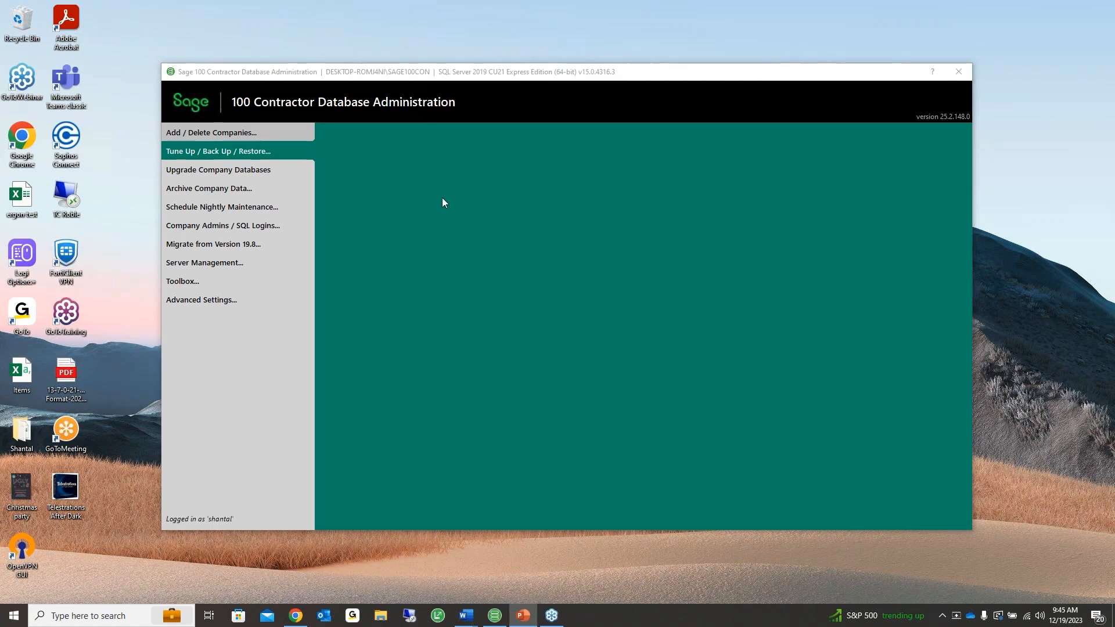
click(223, 152)
click(219, 189)
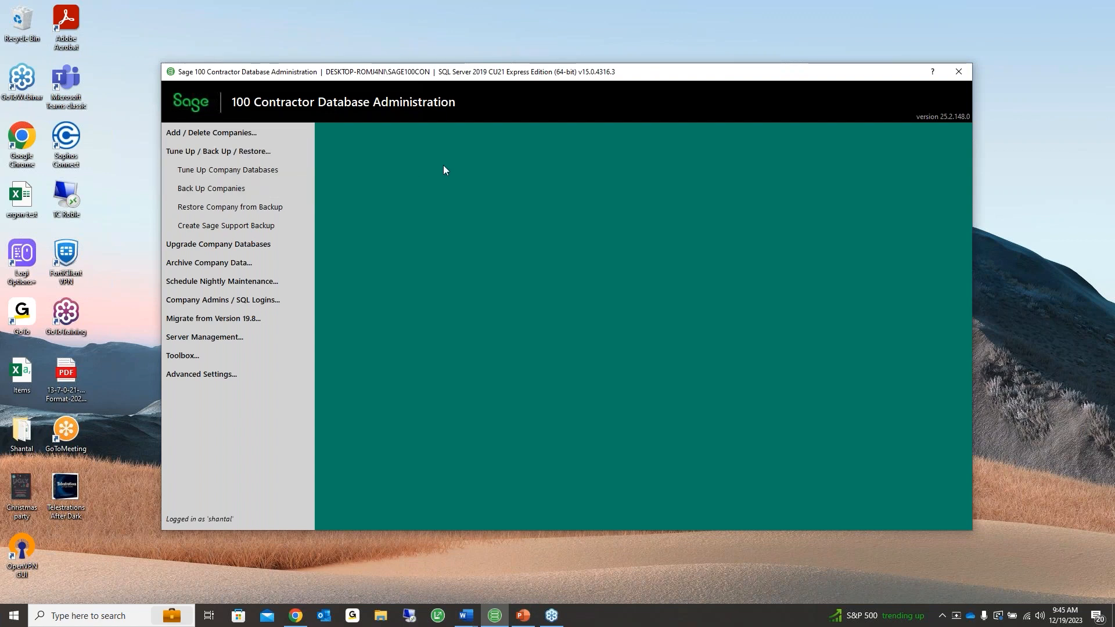
click(345, 166)
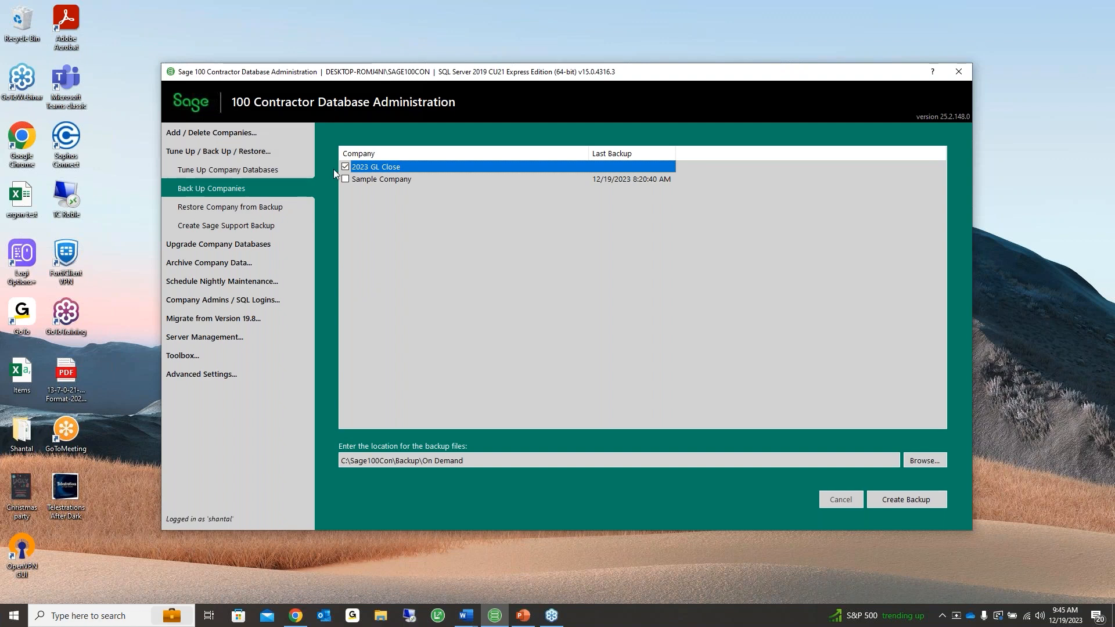
Create the 2023 GL Close backup, acknowledge the retention reminder, and show Archive Company Data
click(905, 500)
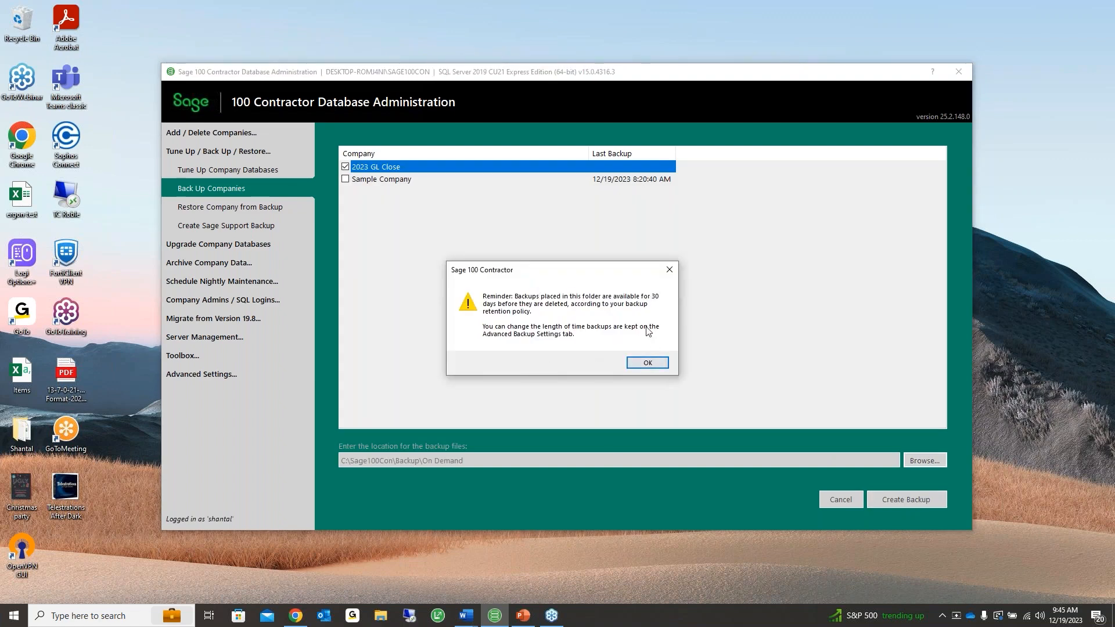
click(651, 361)
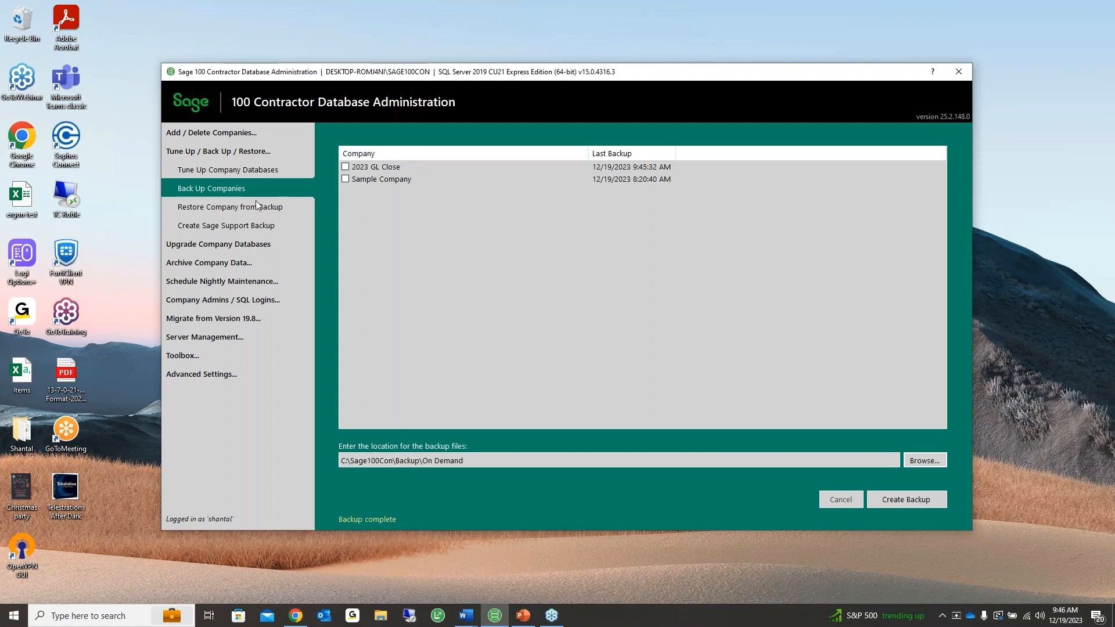
click(229, 262)
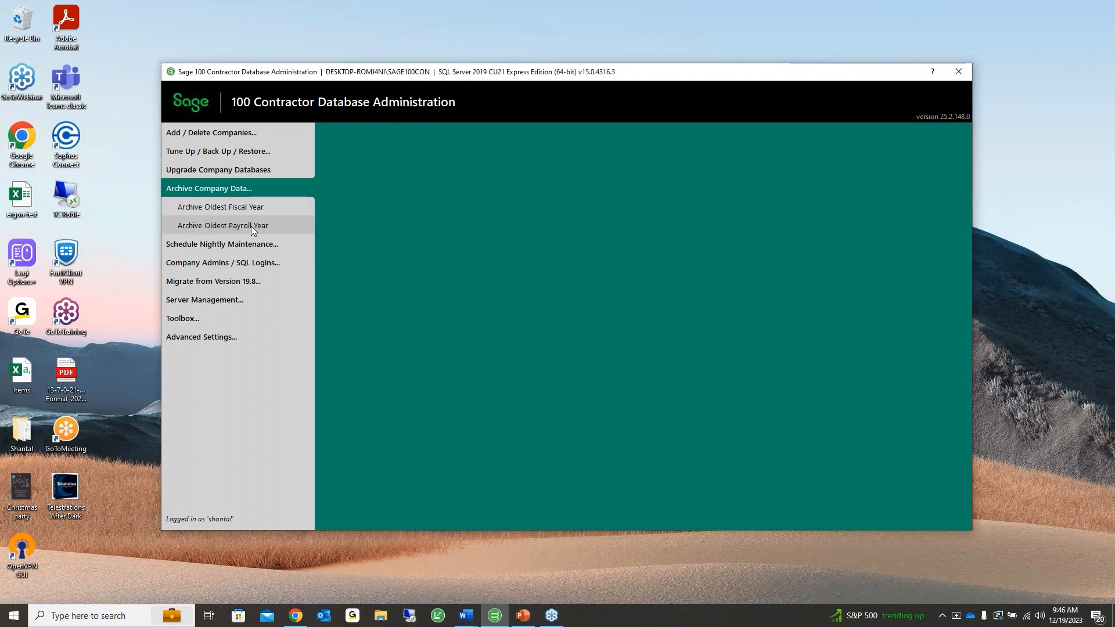
Choose 2023 GL Close under Archive Oldest Fiscal Year and start creating the archive
click(242, 206)
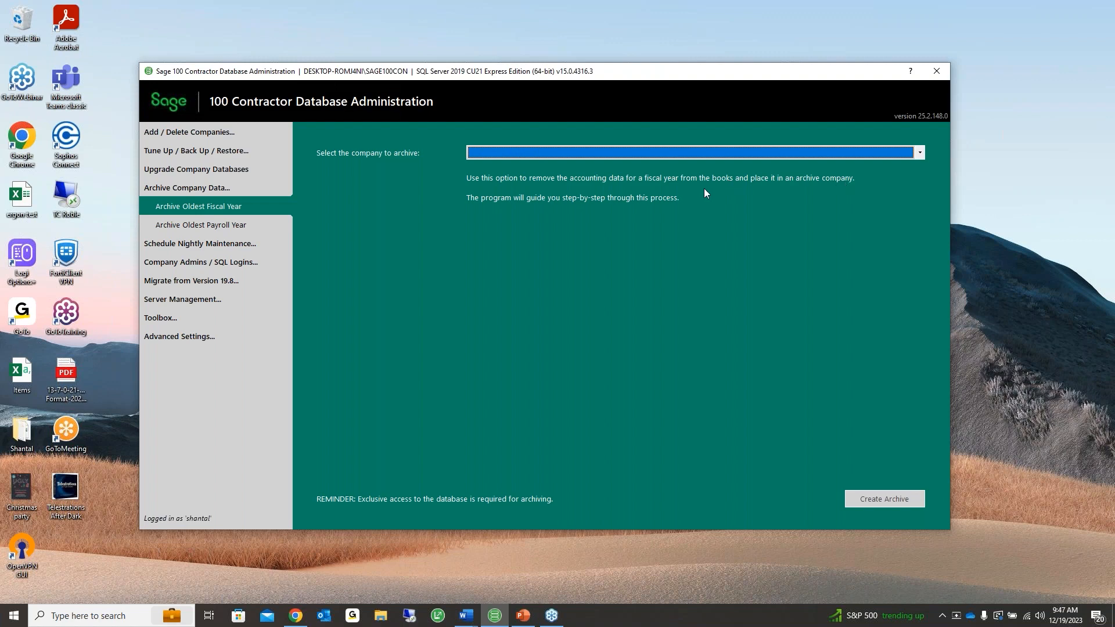
click(692, 153)
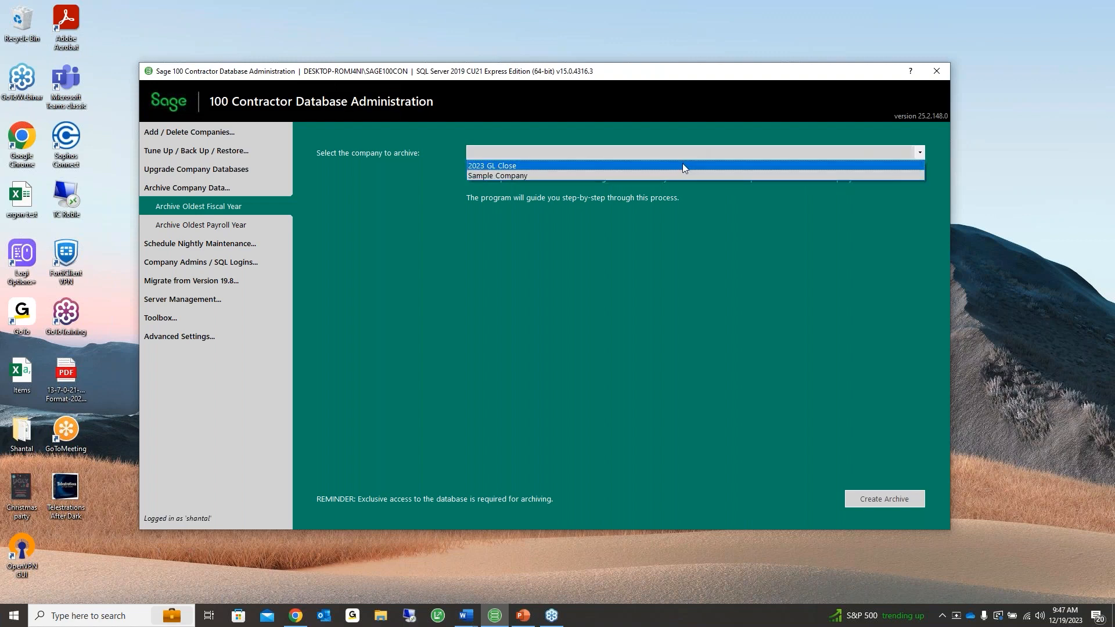
click(681, 162)
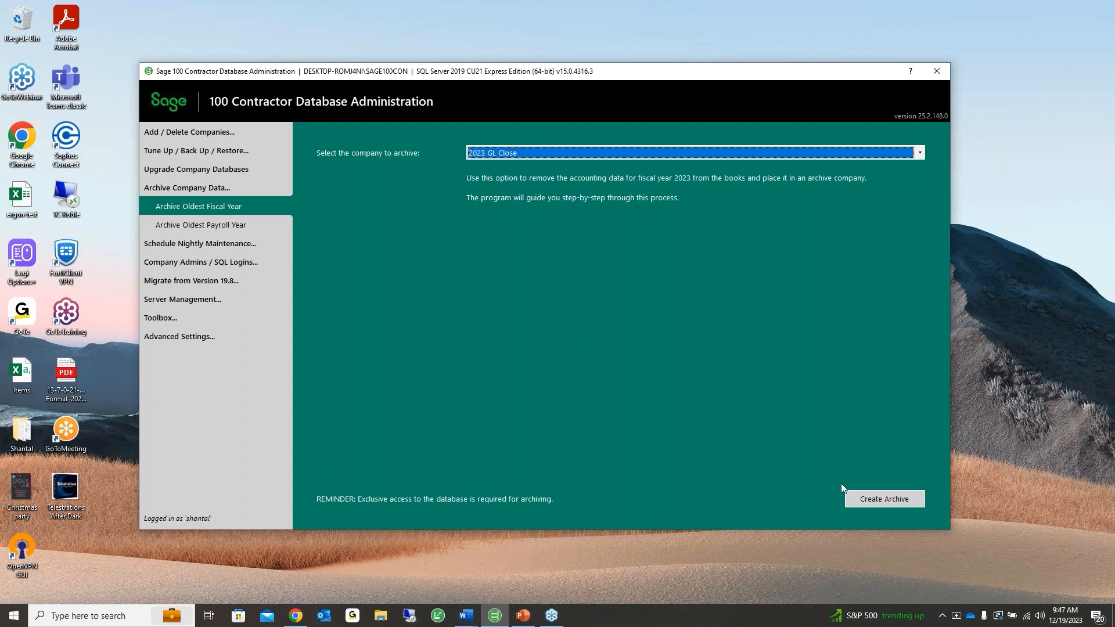
click(859, 501)
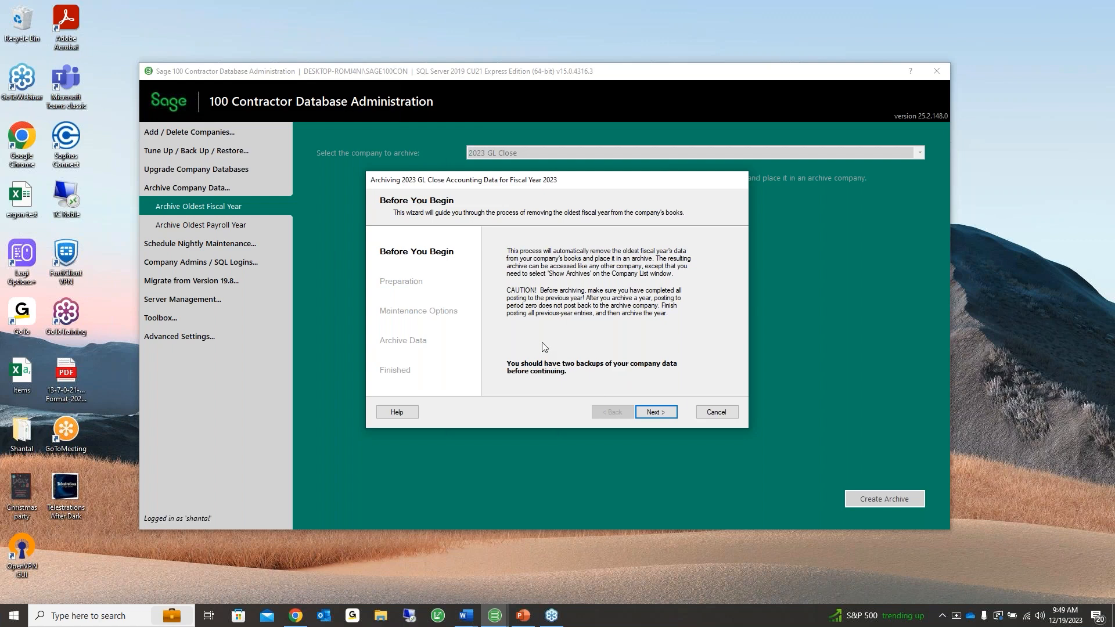
Run the preparation checks (maintenance, ledger and inventory audits, backup) and continue to Maintenance Options
click(652, 411)
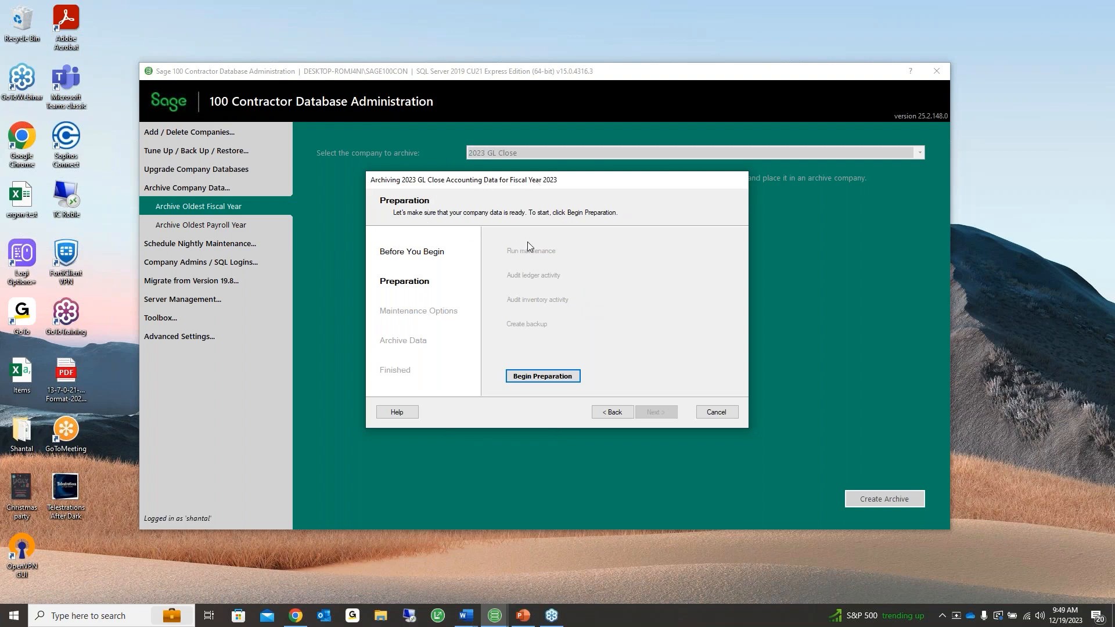
click(519, 376)
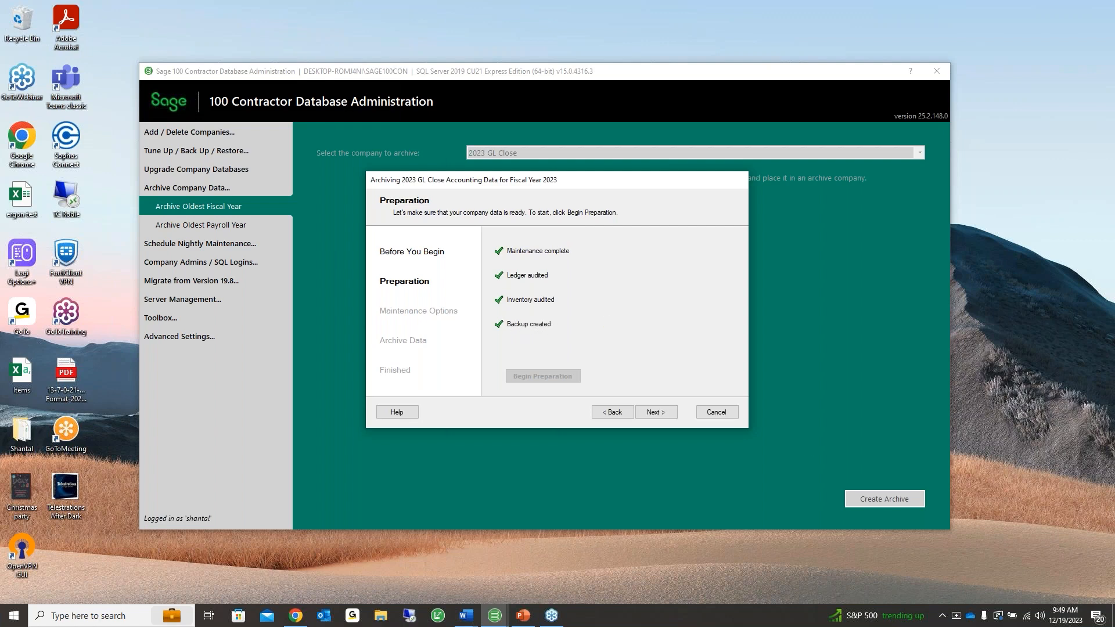
key(alt+Tab)
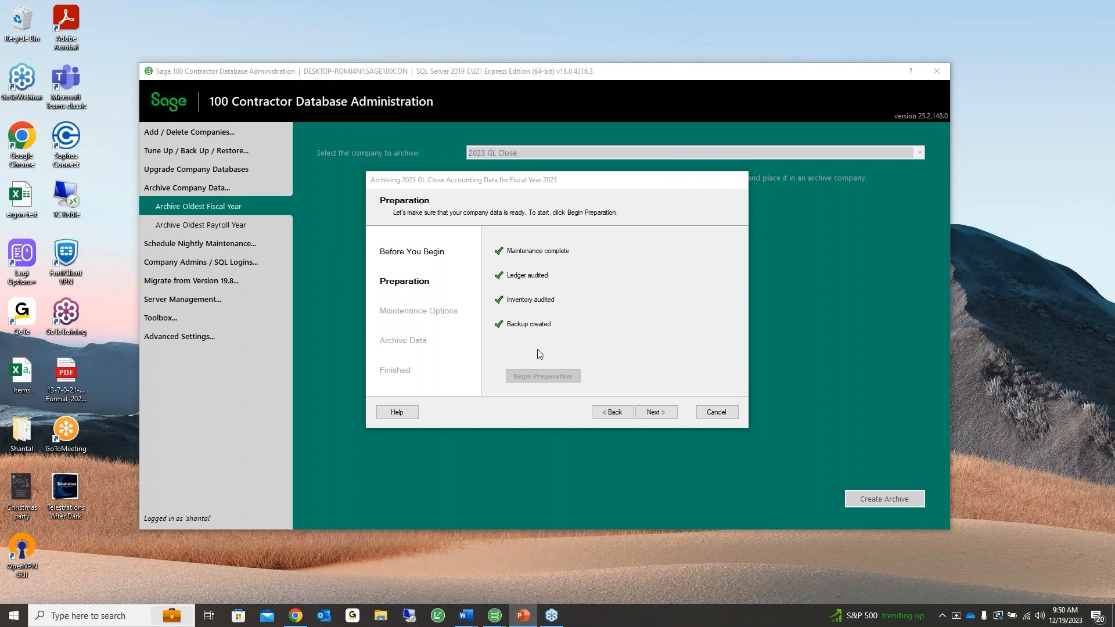
click(658, 411)
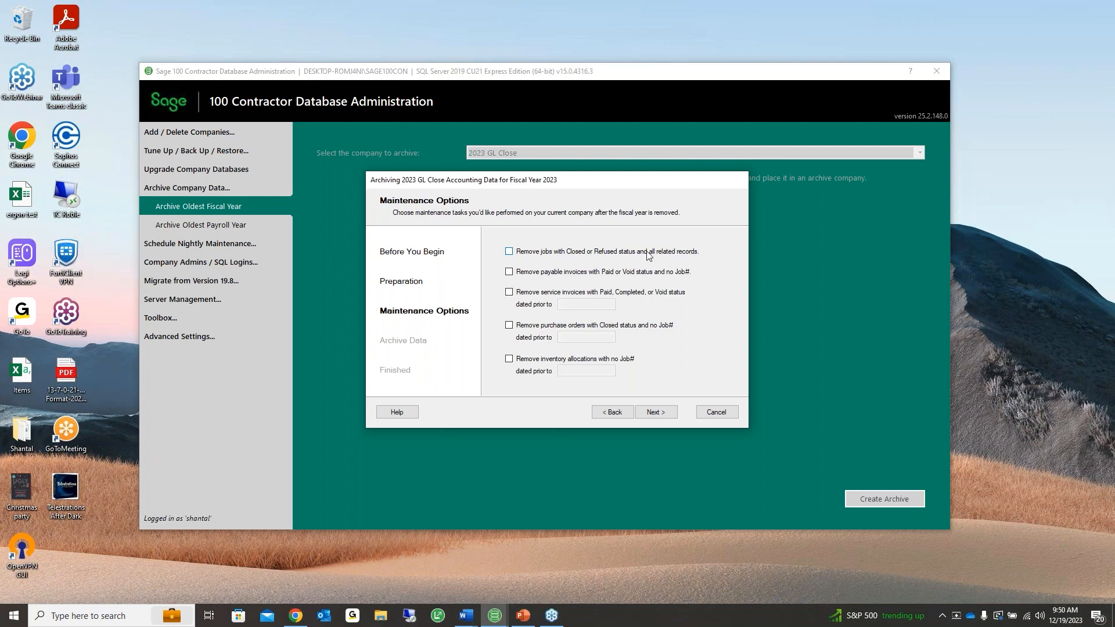
Toggle the job and invoice removal options, ending with Closed or Refused jobs marked for removal
click(509, 252)
click(541, 276)
click(509, 272)
click(522, 294)
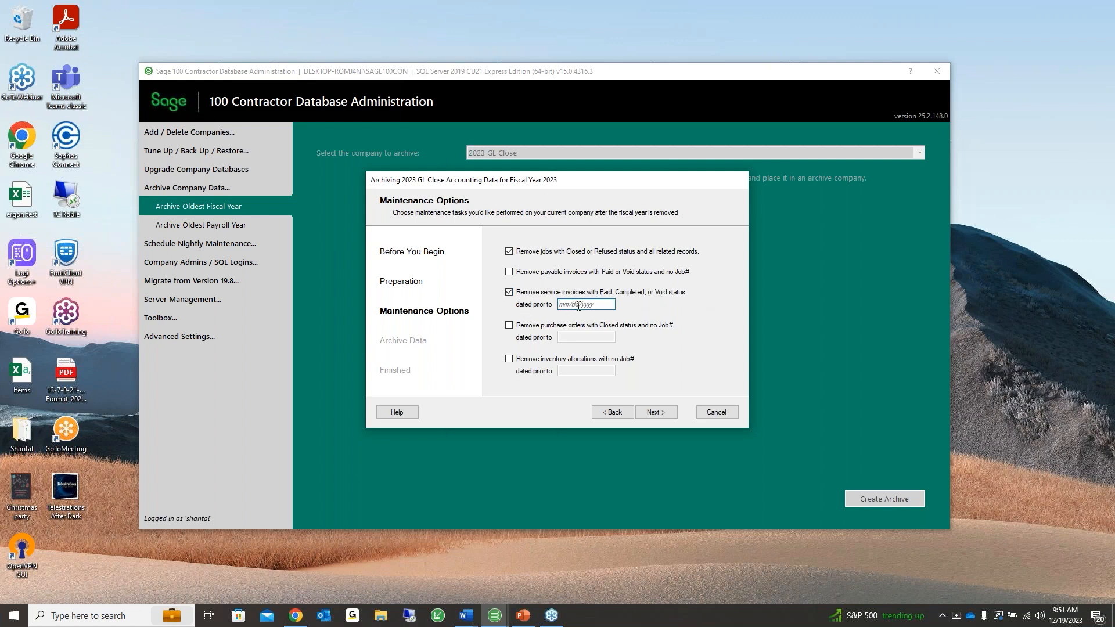
click(508, 292)
Untick removal of Closed or Refused jobs and advance to the Archive Data step
click(509, 251)
click(928, 122)
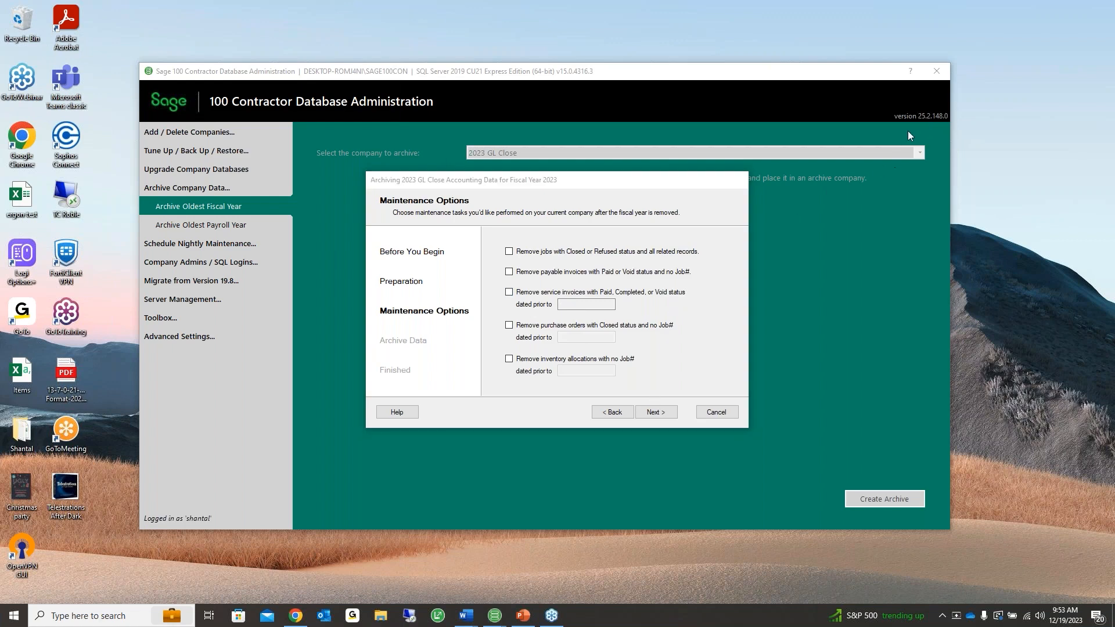
click(654, 412)
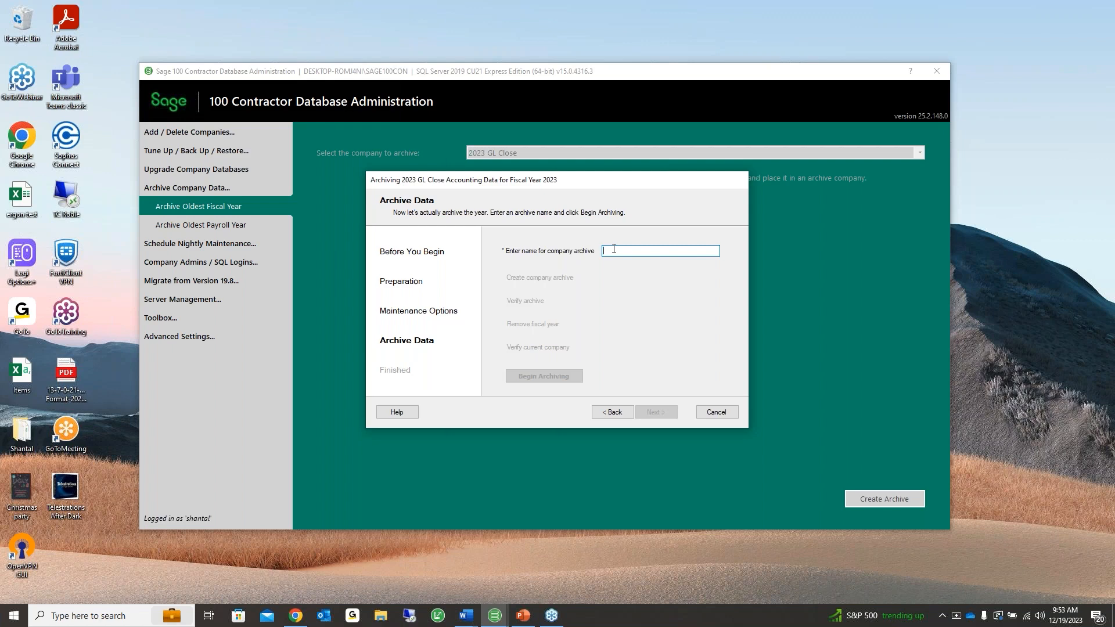
Enter '2023 GL Archive' as the company archive name, fixing the misplaced 'GL'
text(2023)
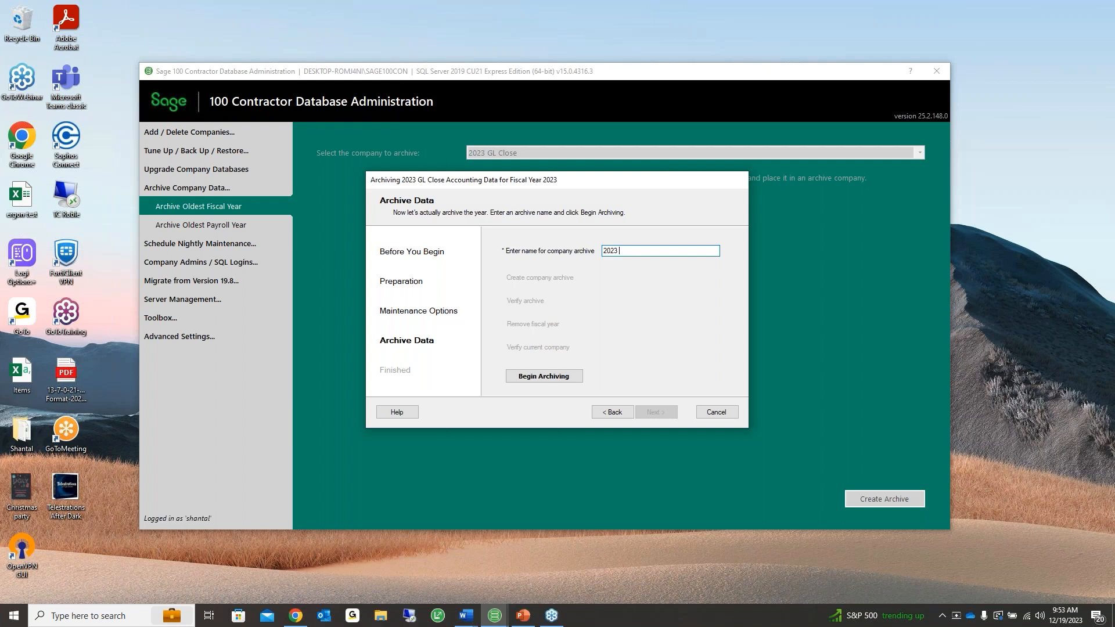
text(GL)
key(Left)
key(BackSpace)
key(BackSpace)
key(BackSpace)
text(GL Archive)
drag(617, 250, 595, 256)
click(658, 253)
Begin archiving fiscal year 2023 and confirm with Yes
click(567, 378)
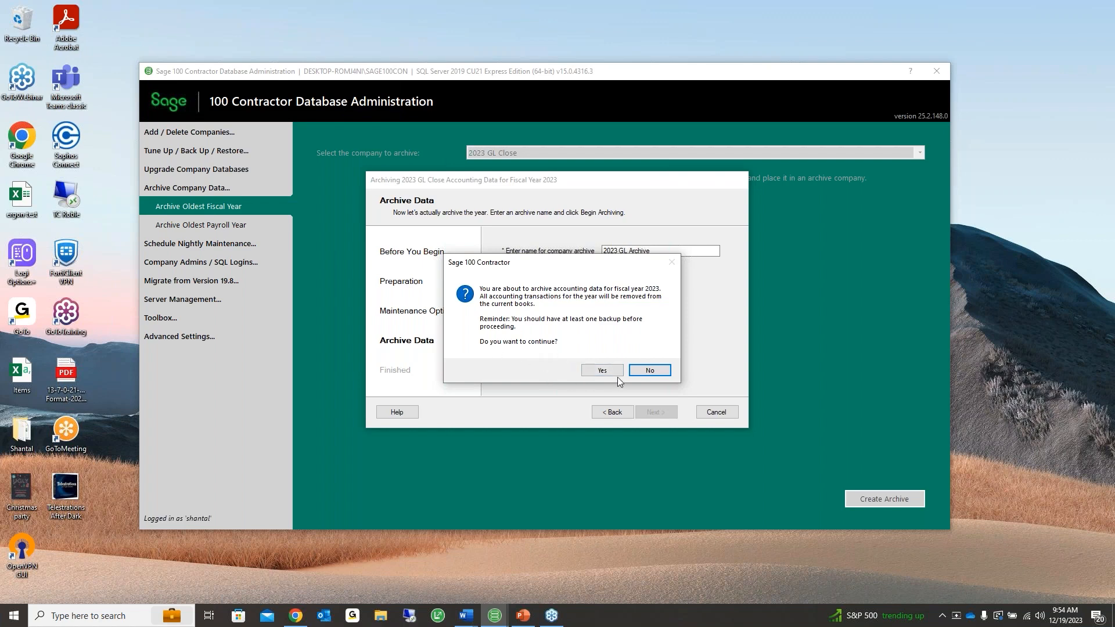
click(602, 370)
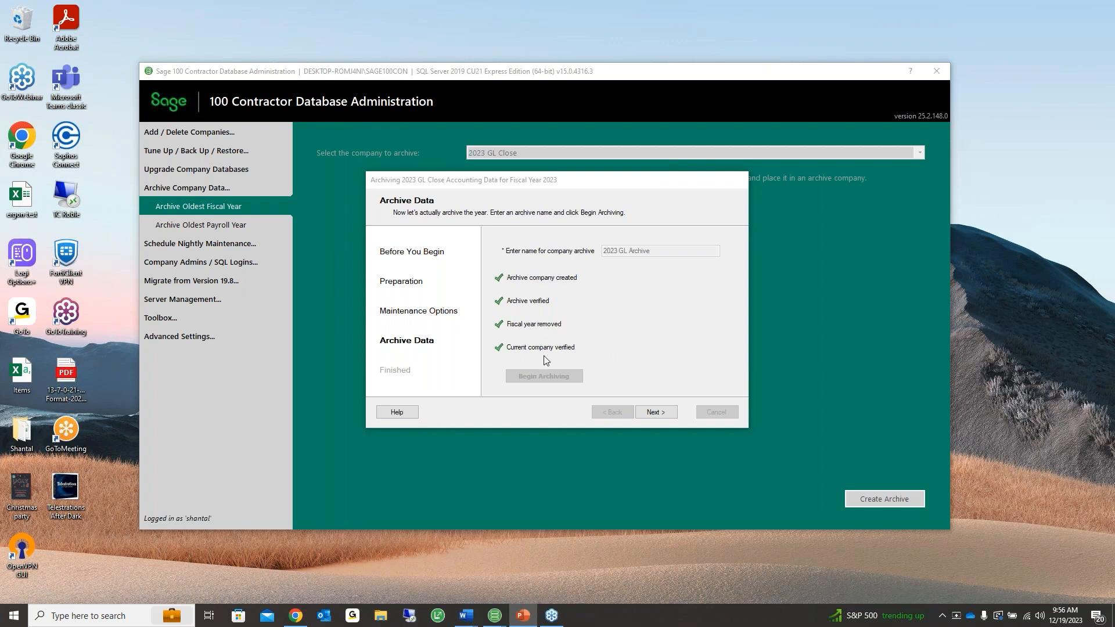
Advance to the Finished page and close the archive wizard
click(652, 415)
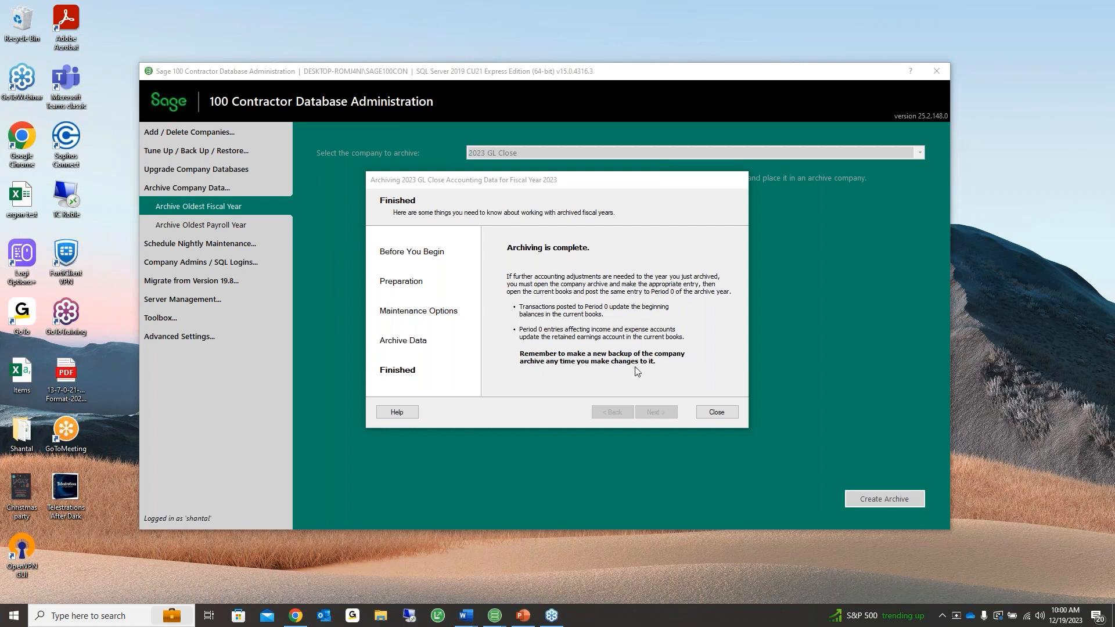
click(719, 415)
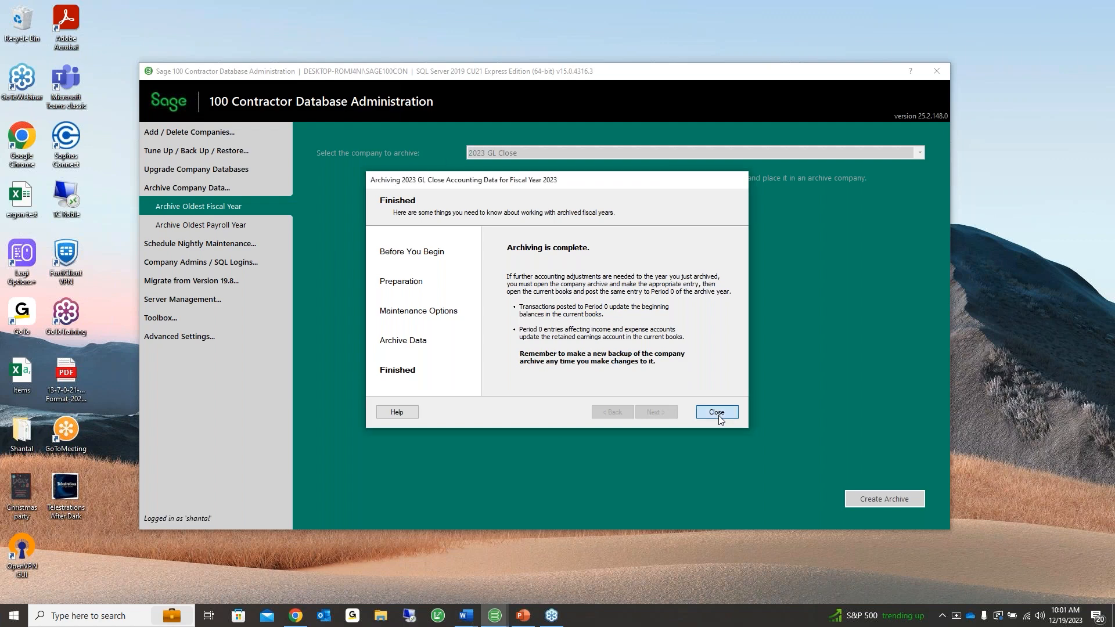
click(716, 413)
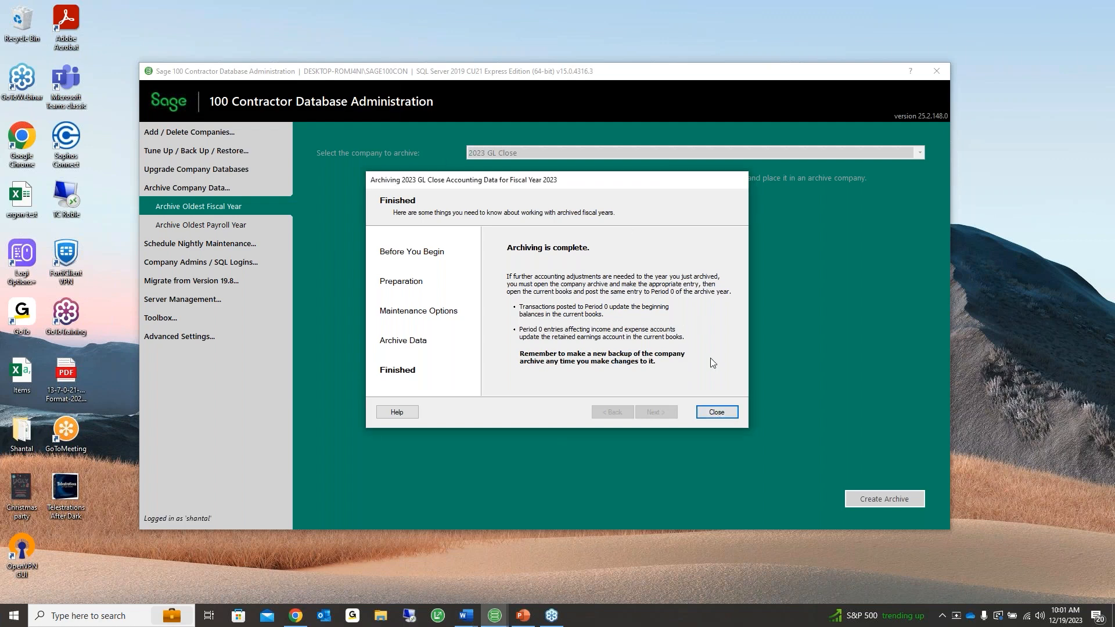
Close the archive wizard and go to Schedule Nightly Maintenance > Create Maintenance Schedules via Tune Up / Back Up / Restore
click(714, 415)
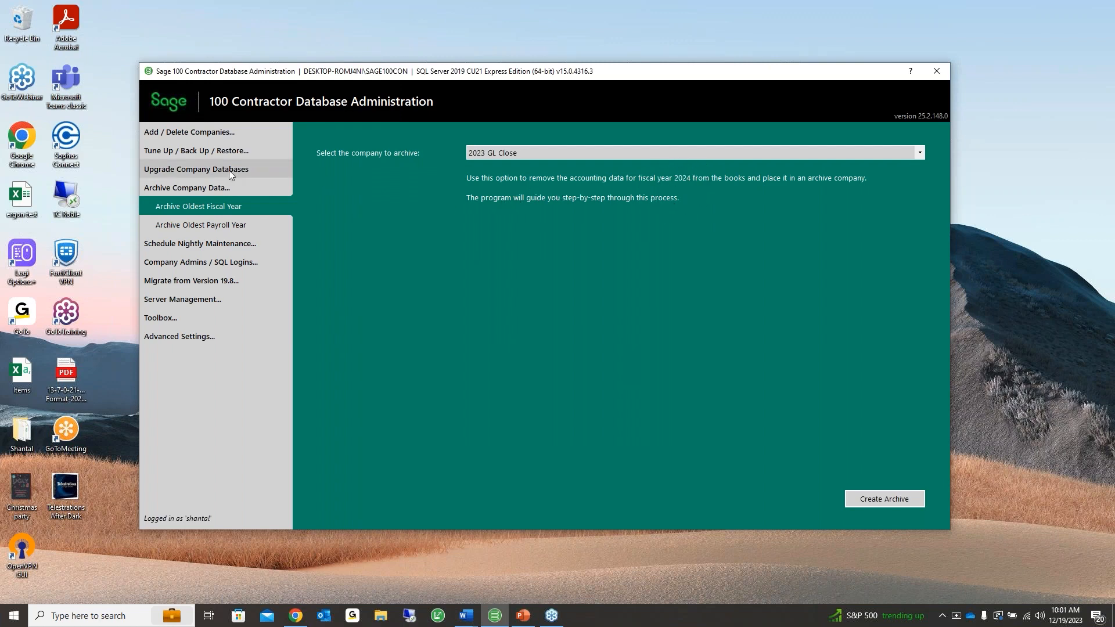
click(212, 149)
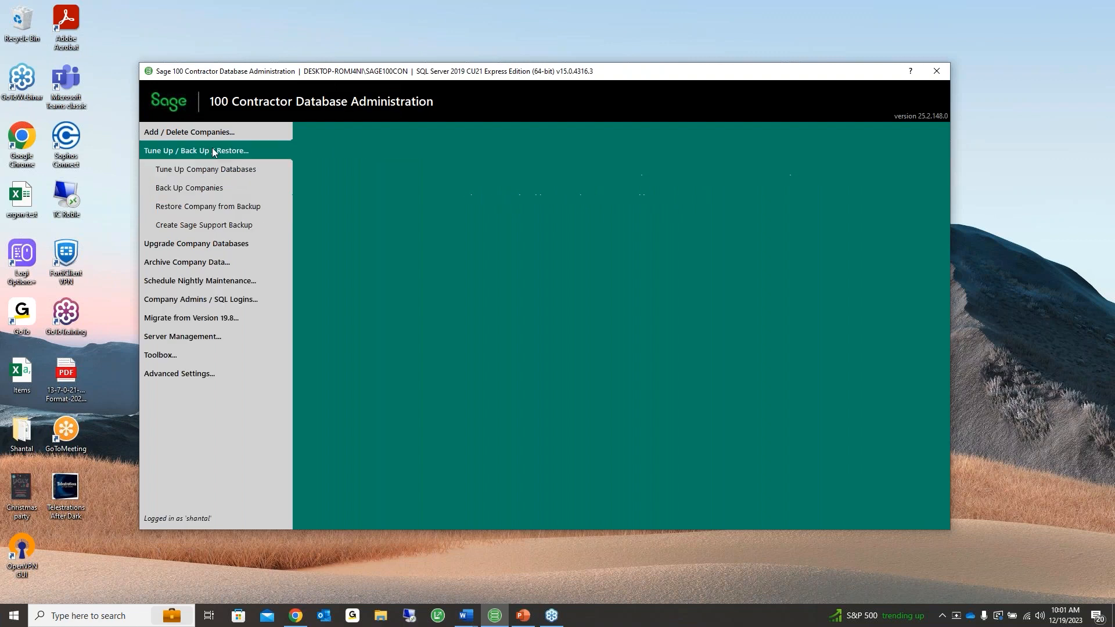
click(200, 187)
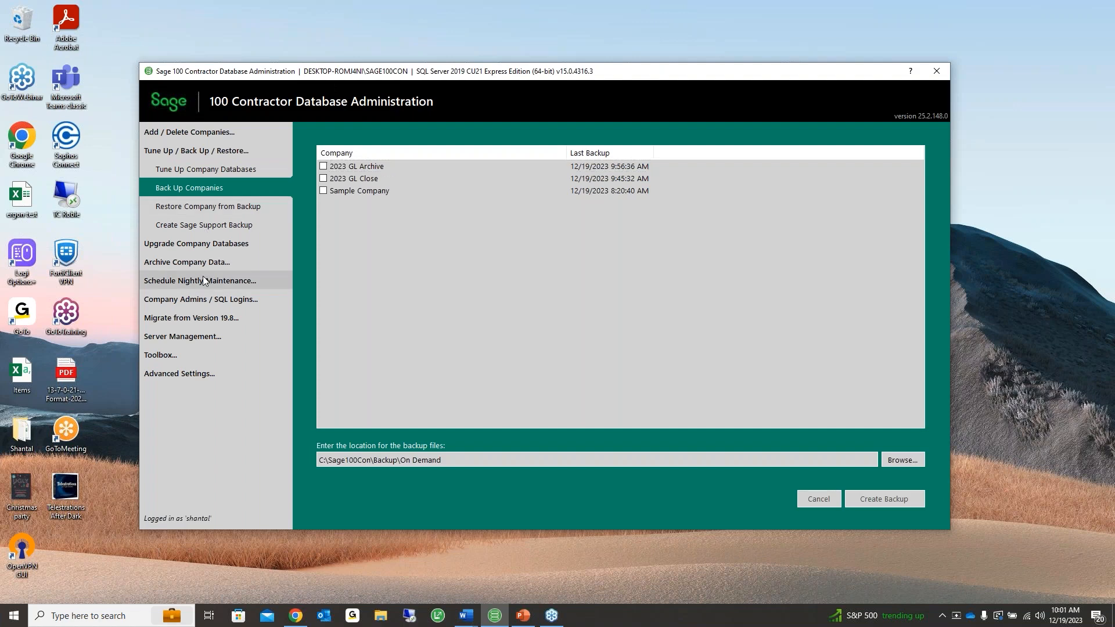
click(204, 278)
click(200, 225)
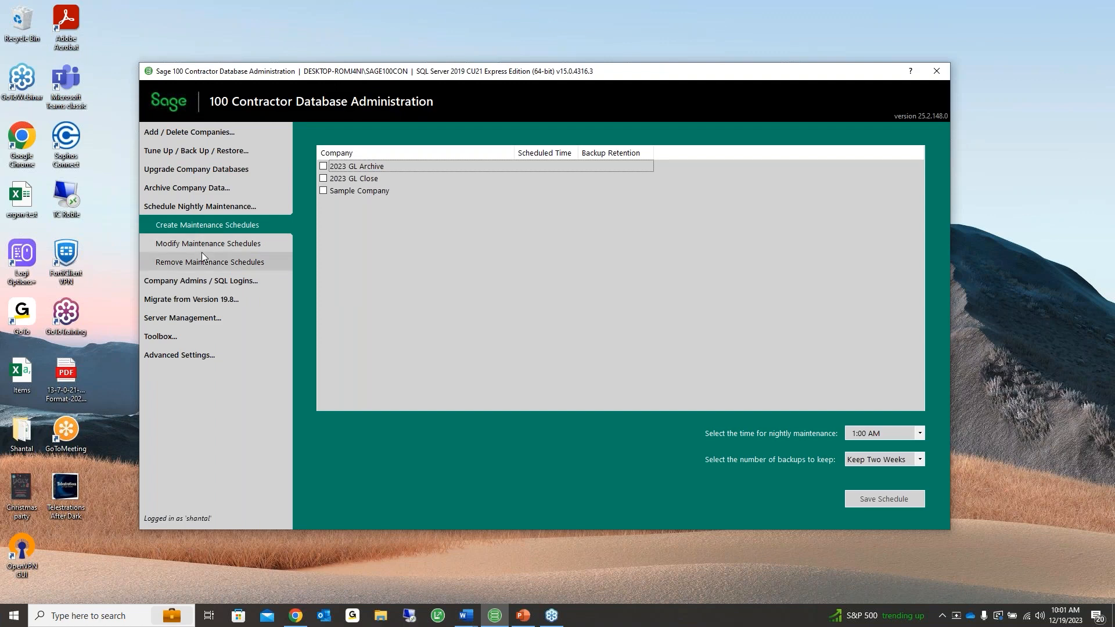
After checking existing schedules, tick 2023 GL Archive for nightly maintenance at 1:00 AM, keeping two weeks of backups
click(201, 253)
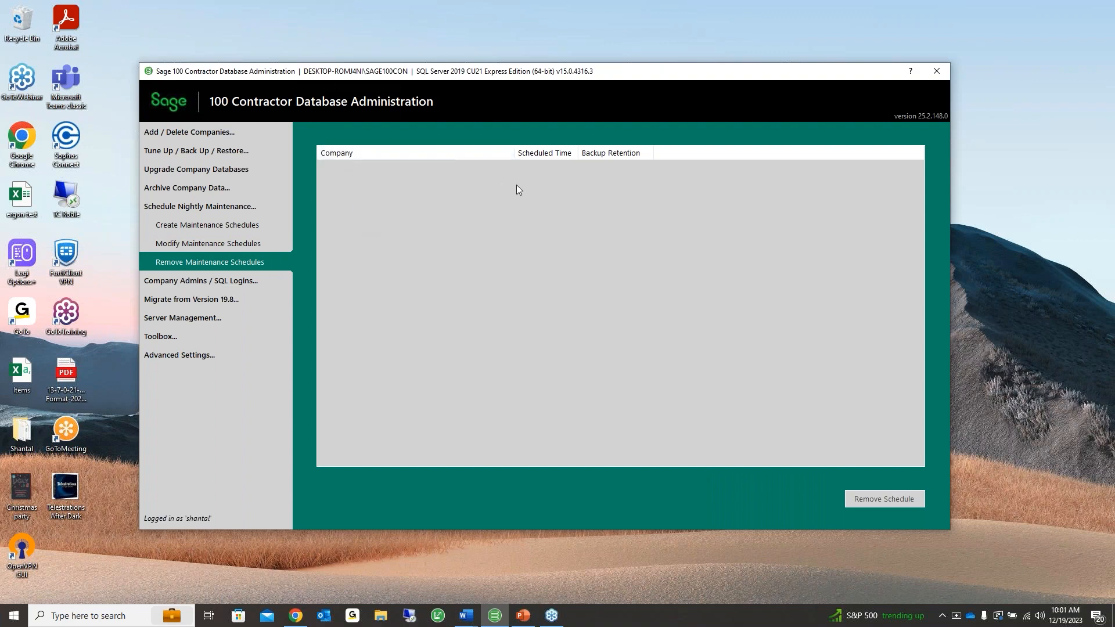
click(227, 227)
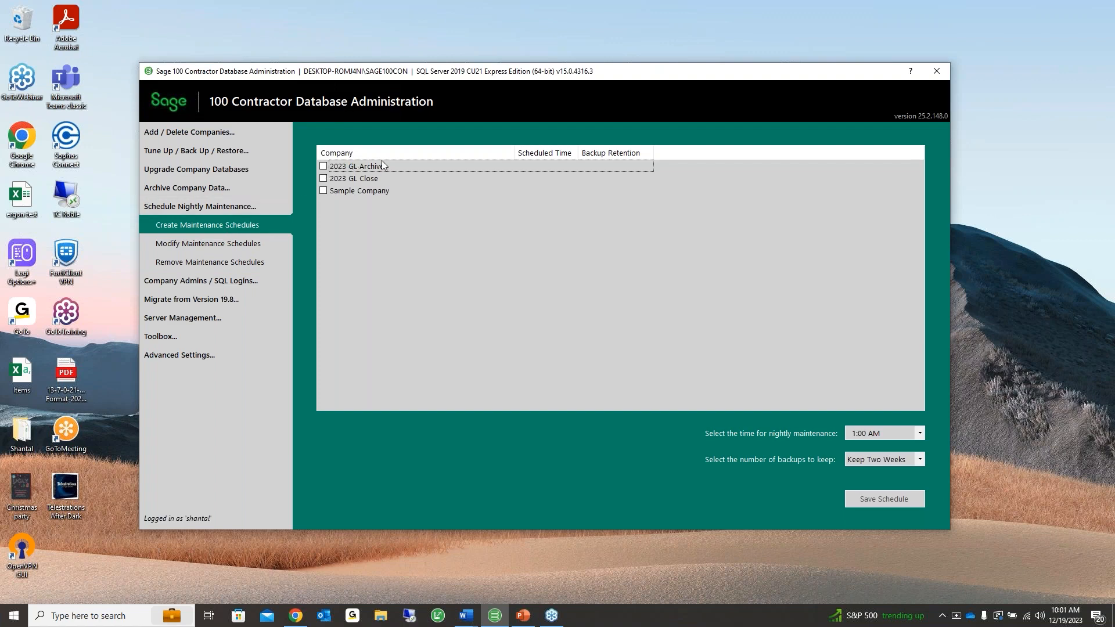
click(323, 167)
click(880, 430)
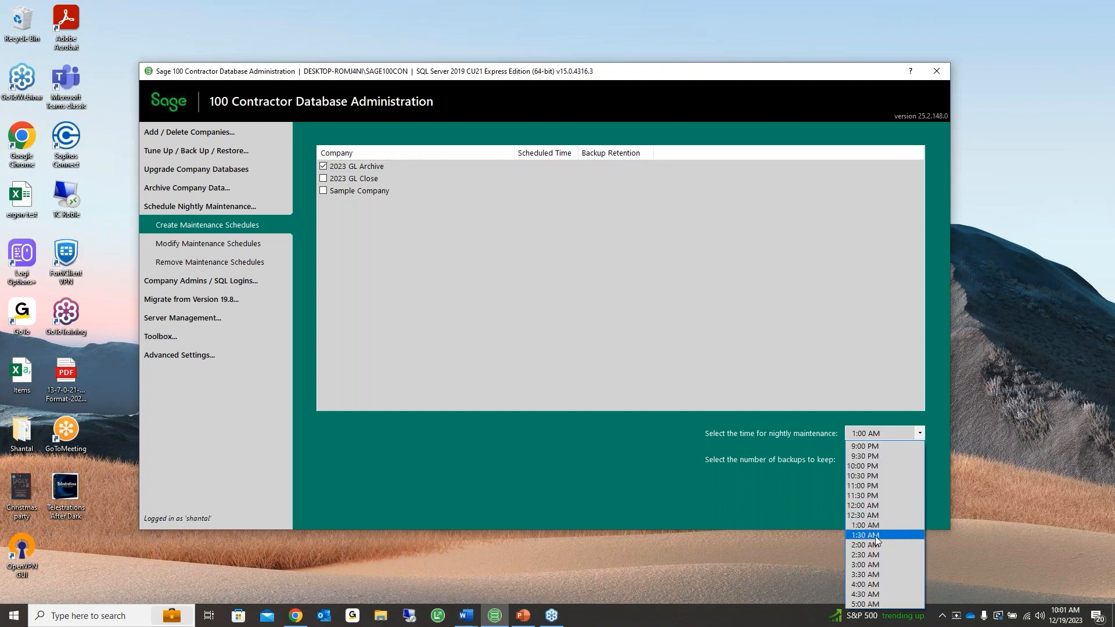
click(826, 445)
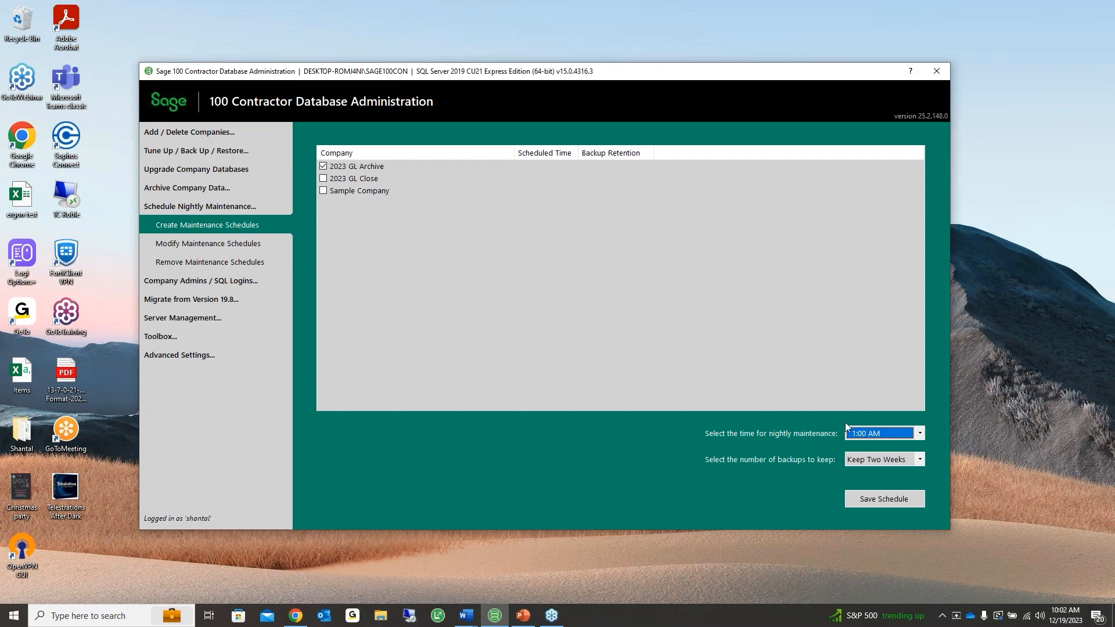
click(880, 434)
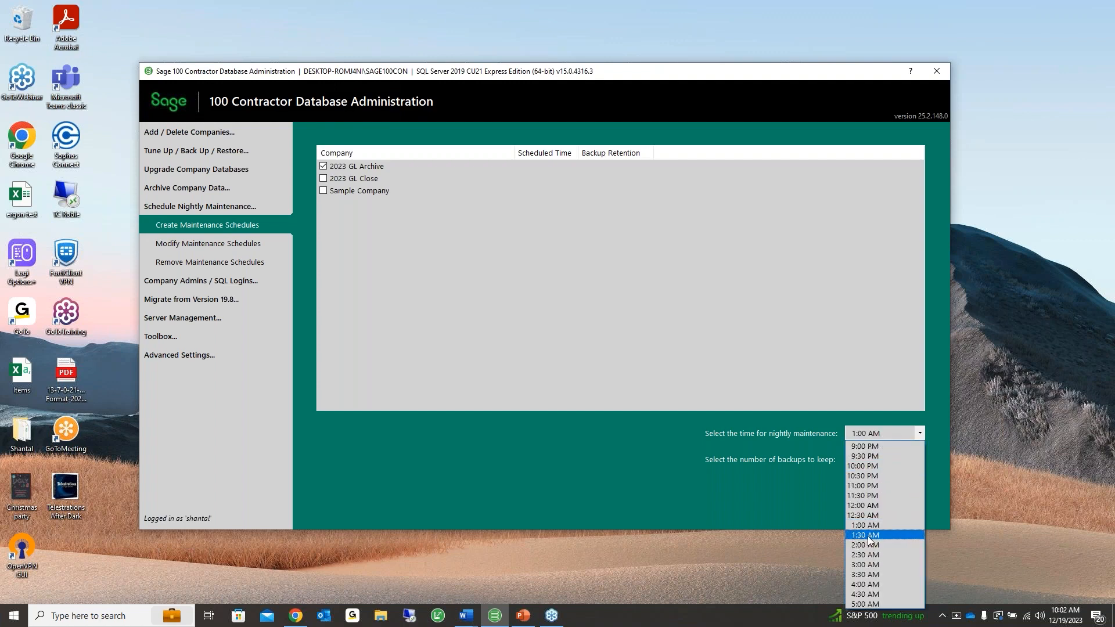
click(866, 525)
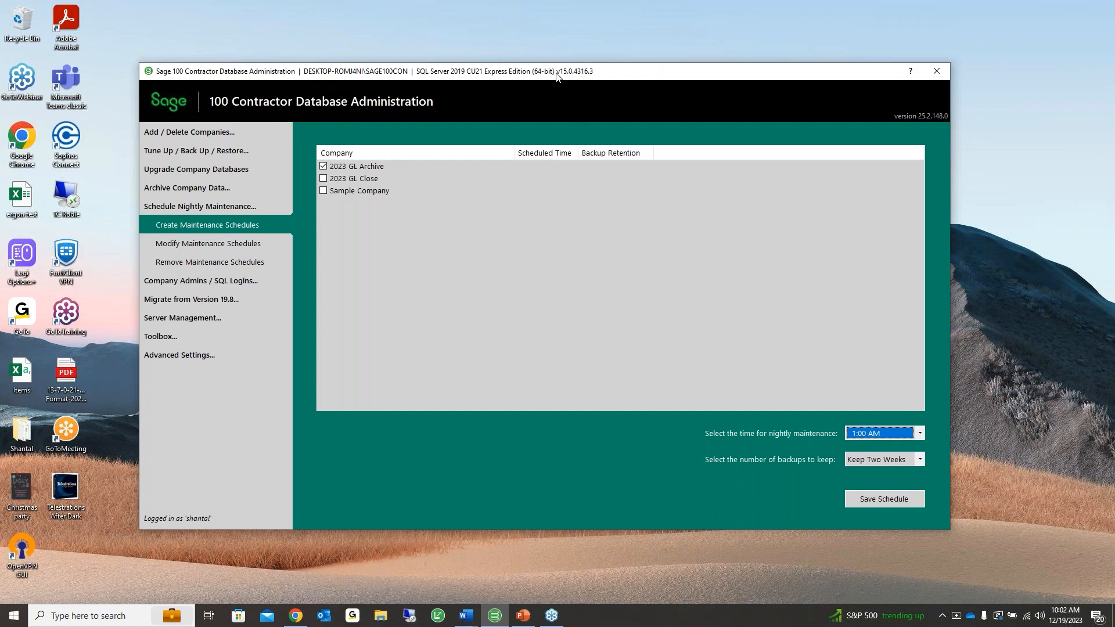
Move the Database Administration window and expand the Tune Up / Back Up / Restore section
drag(556, 75, 527, 58)
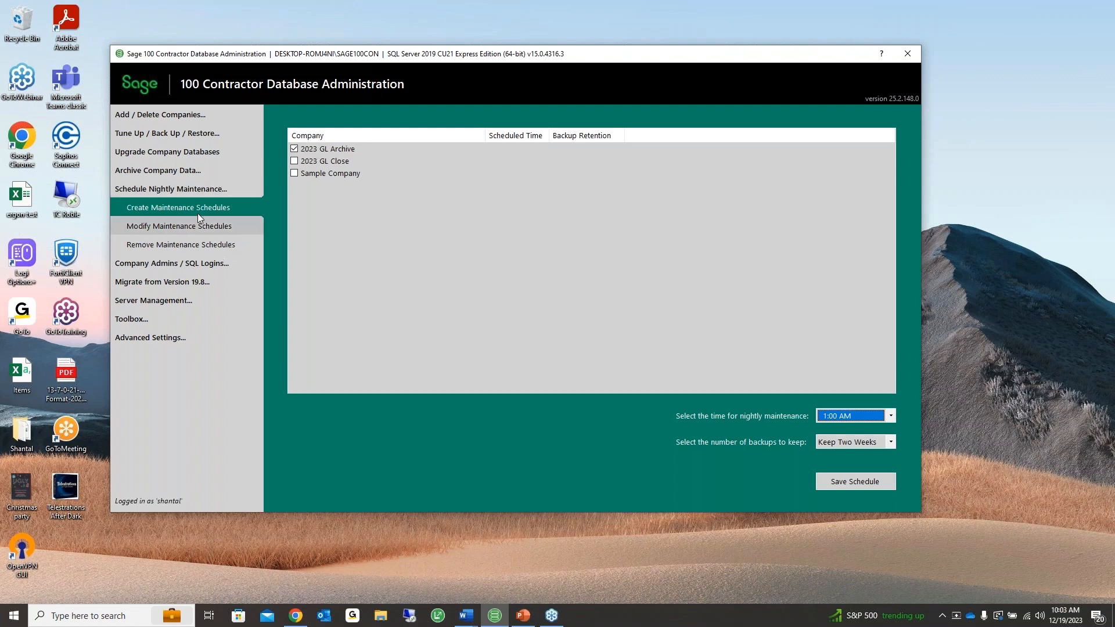
click(180, 133)
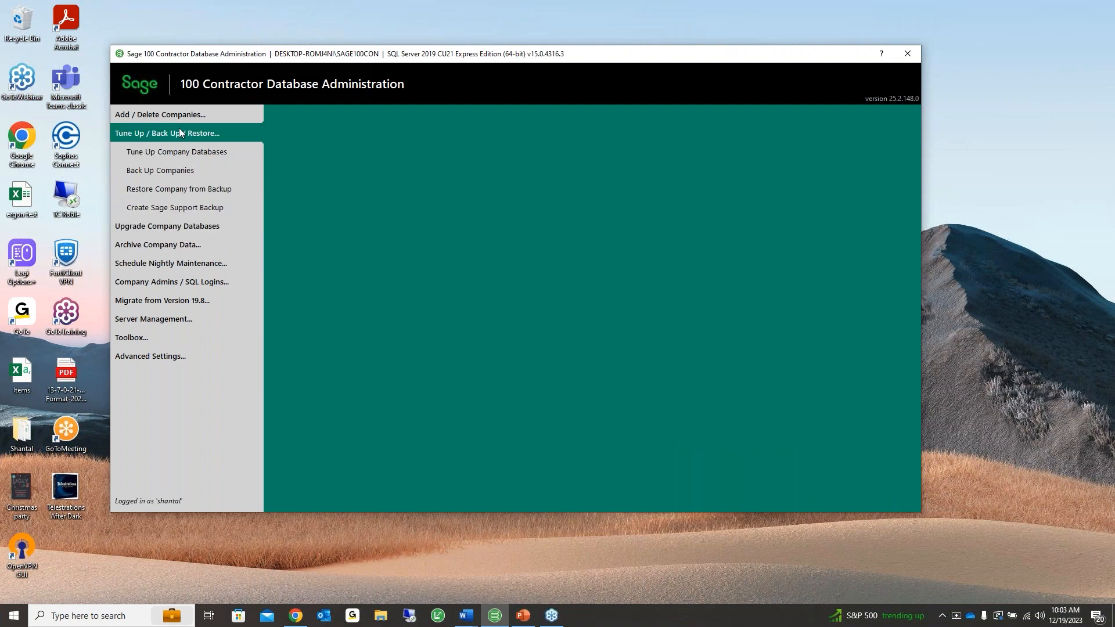
Browse the Restore Company from Backup and nightly maintenance options, then launch Sage 100 Contractor 2023
click(172, 187)
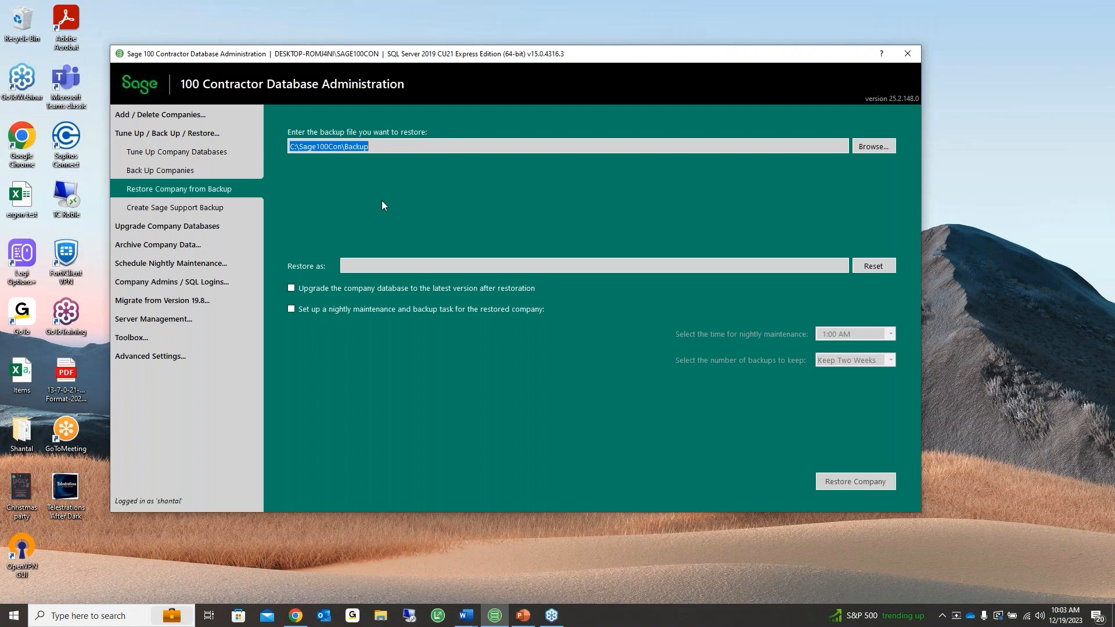
click(169, 262)
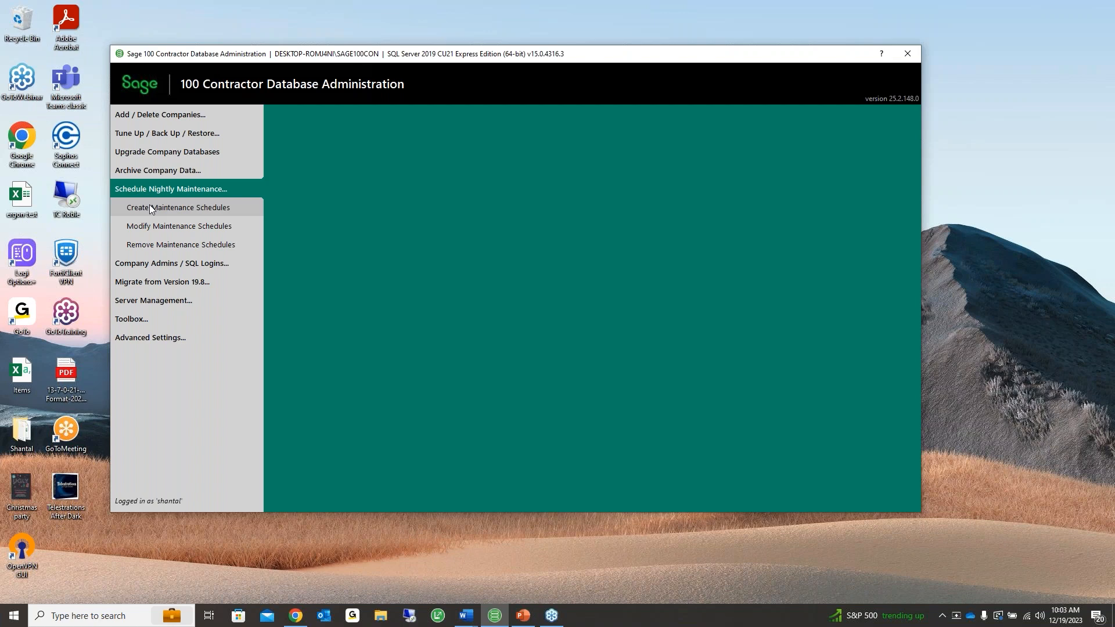
click(181, 136)
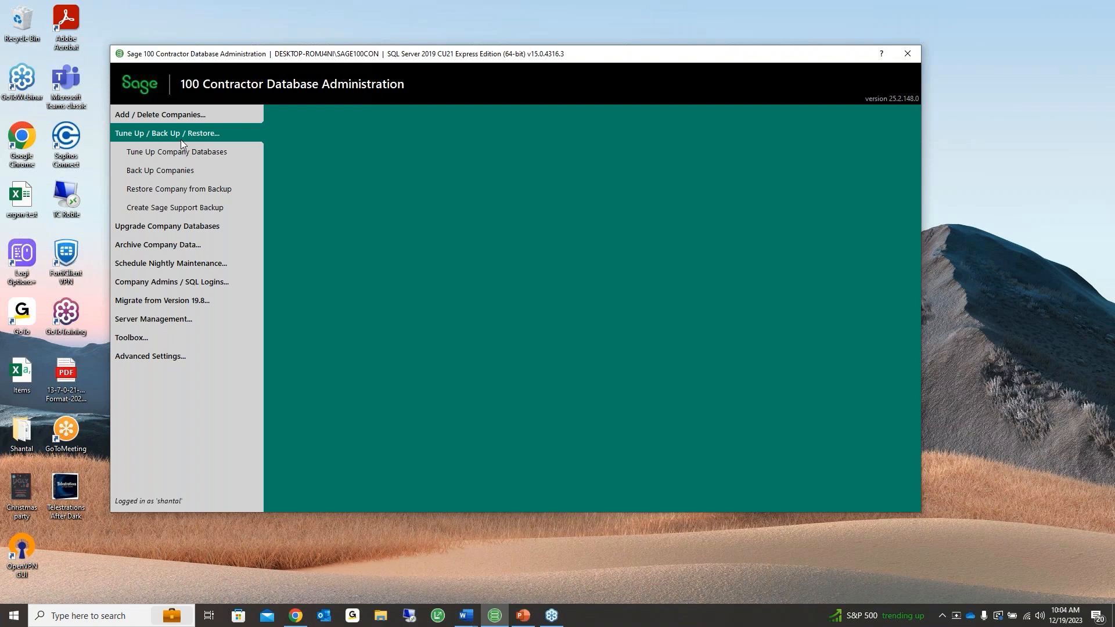
click(185, 263)
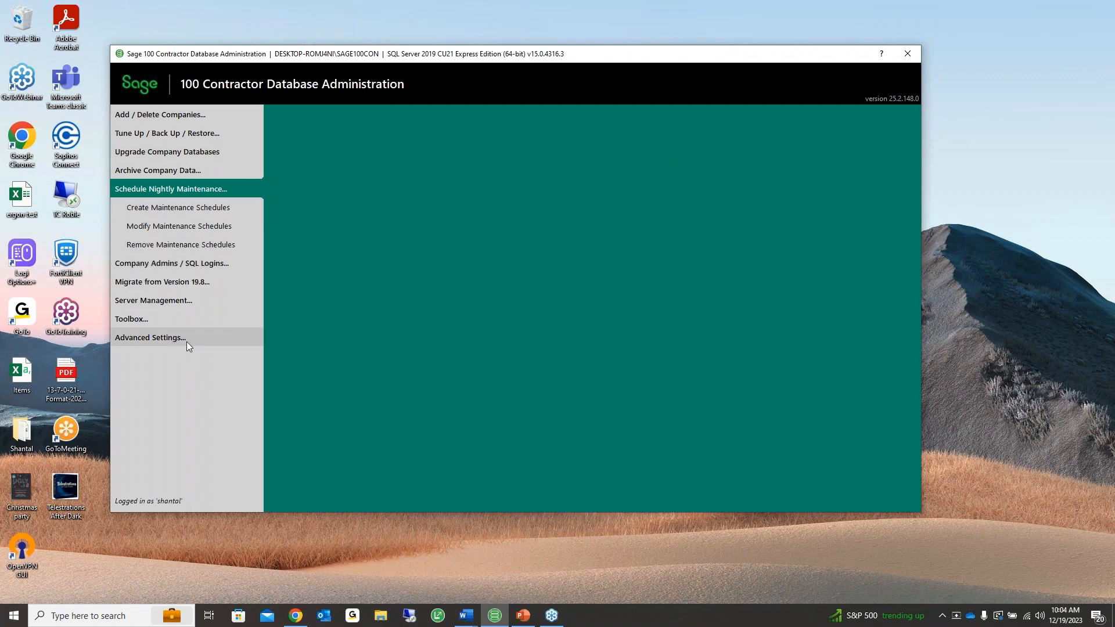
click(438, 618)
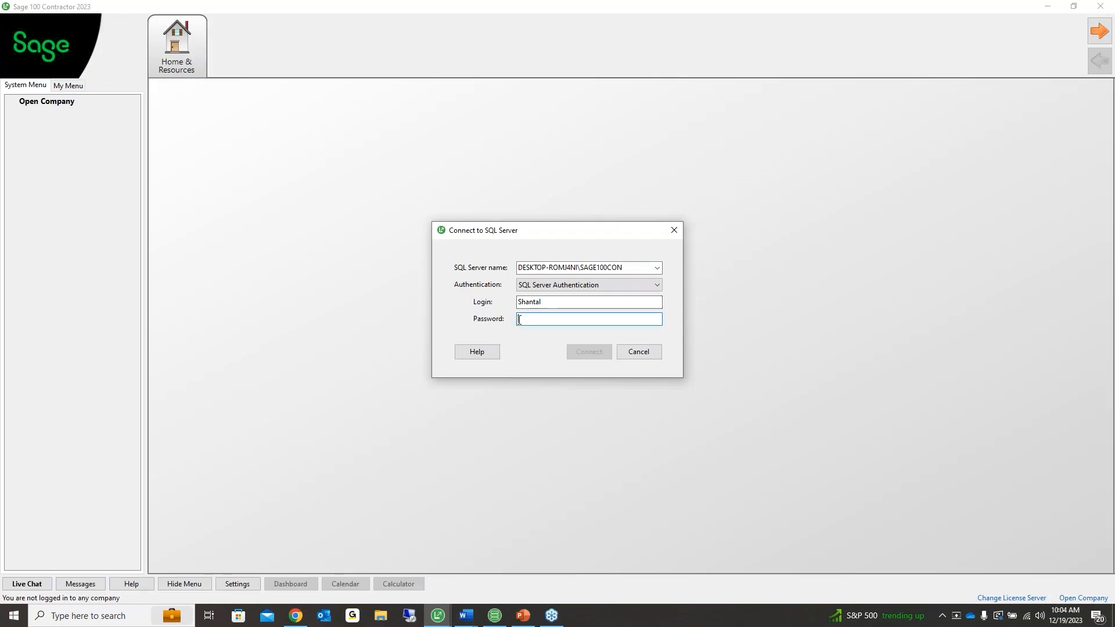
Connect to SQL Server with the password and open the 2023 GL Archive with Administrator rights
text(1234)
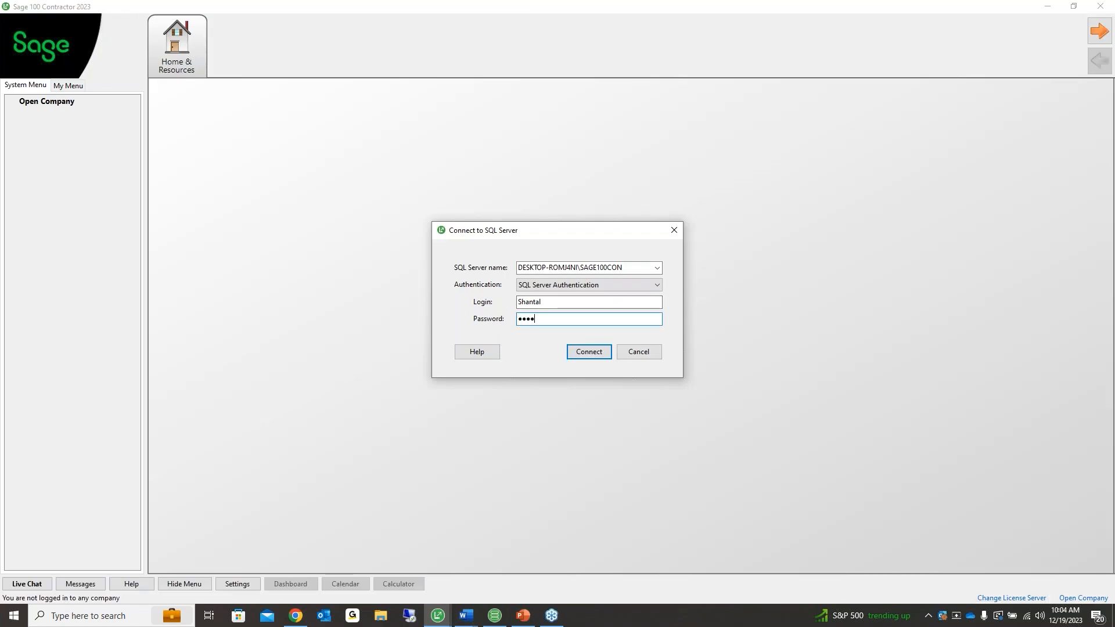
key(Return)
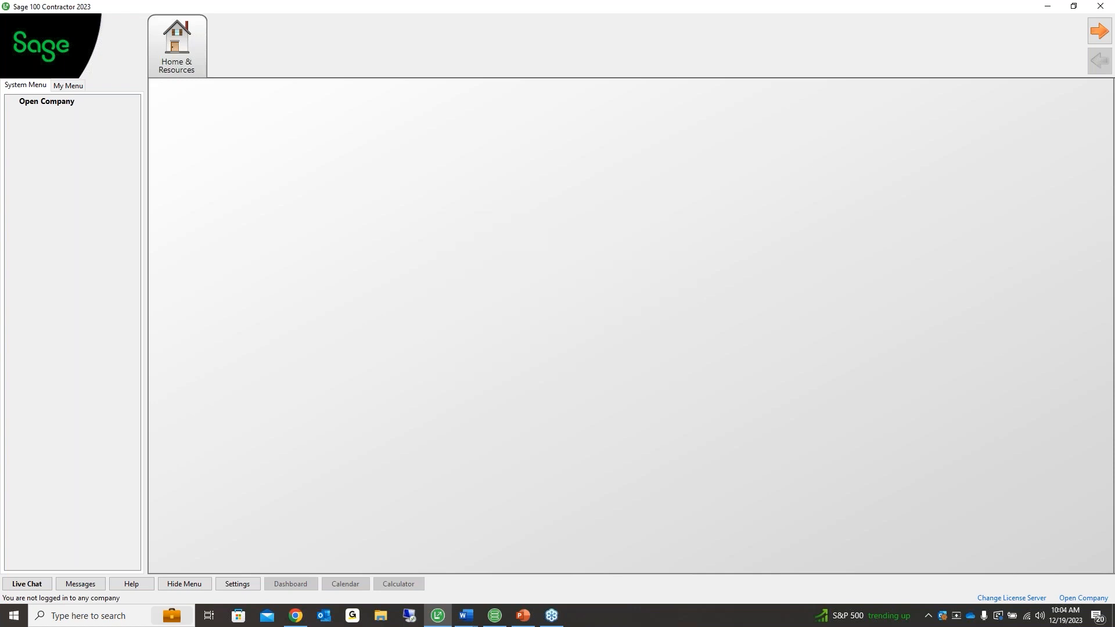
click(699, 131)
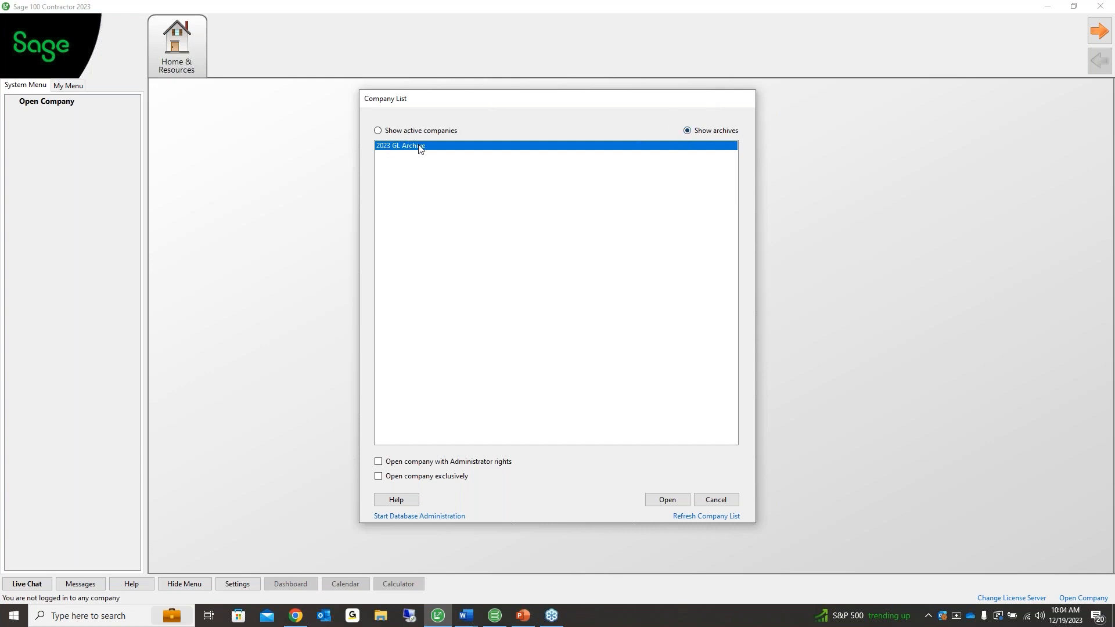
click(445, 463)
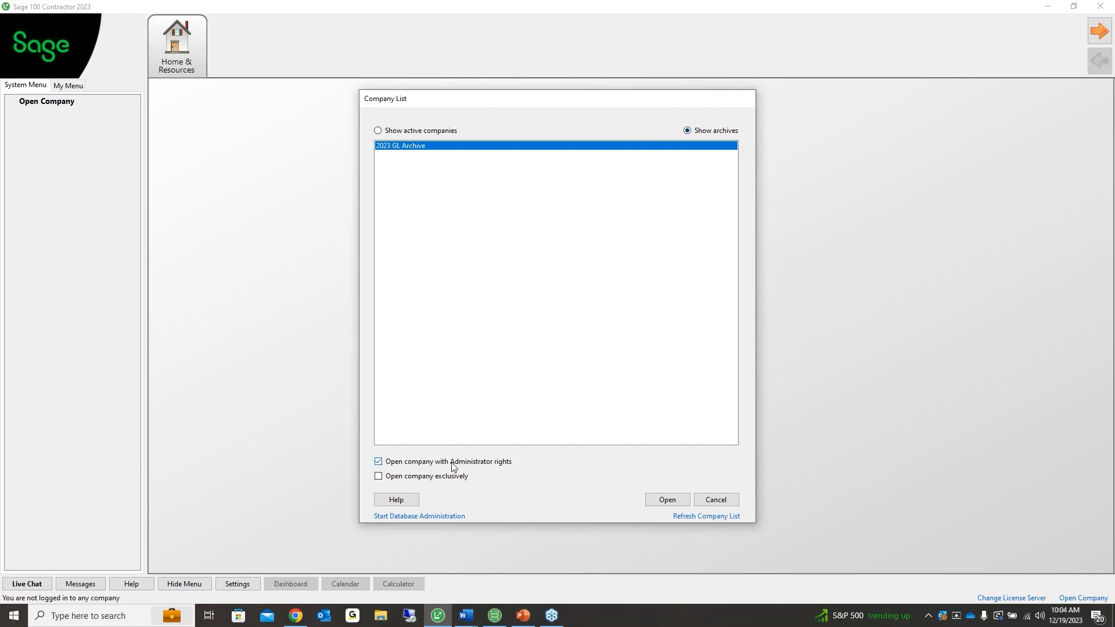
click(669, 502)
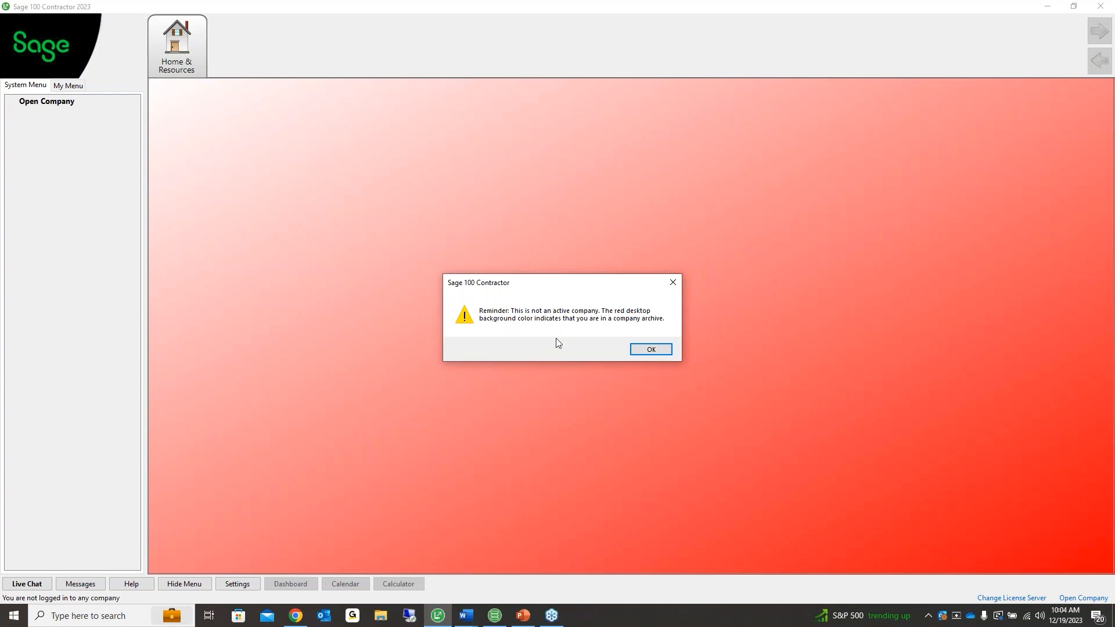
click(650, 349)
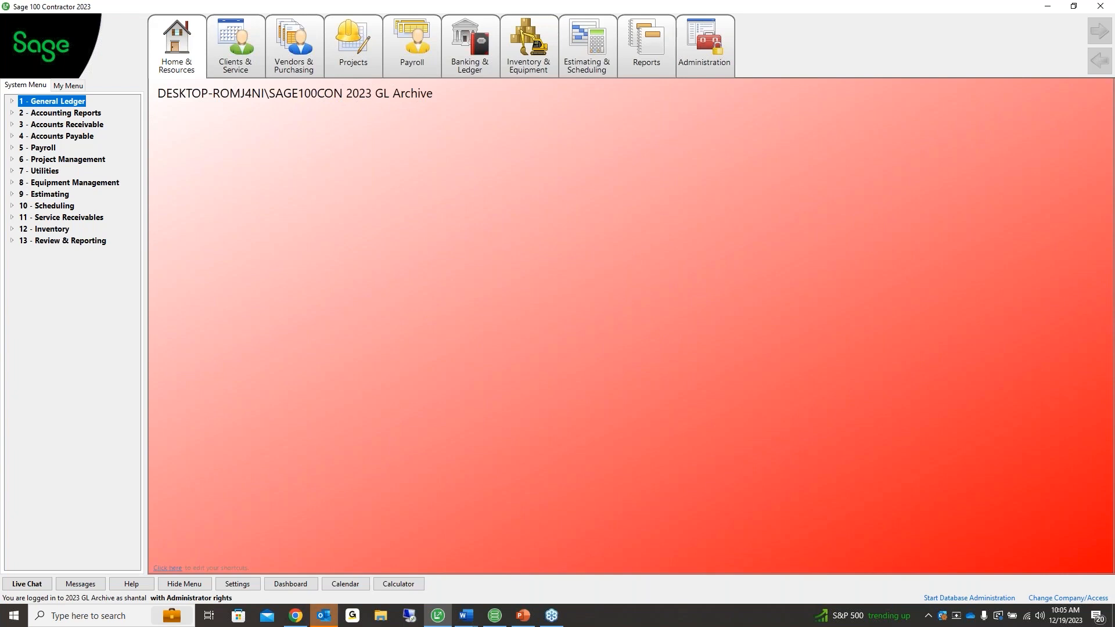
Preview the 2-1 Trial Balance from period 01 2023, confirm the 2,855,292.82 totals, and close it
double_click(29, 113)
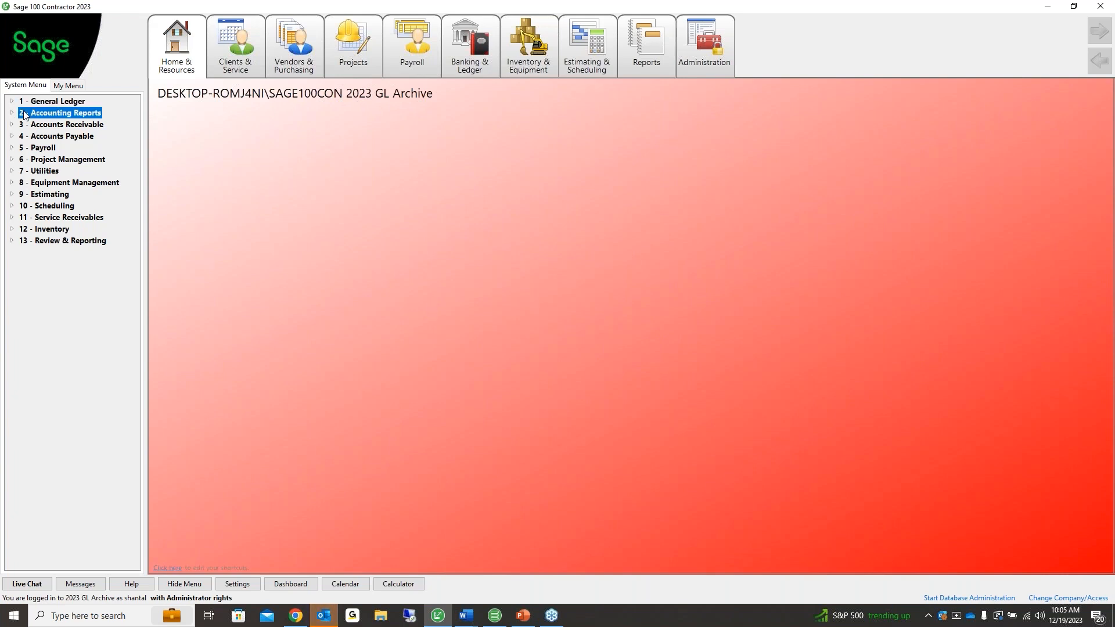
double_click(46, 124)
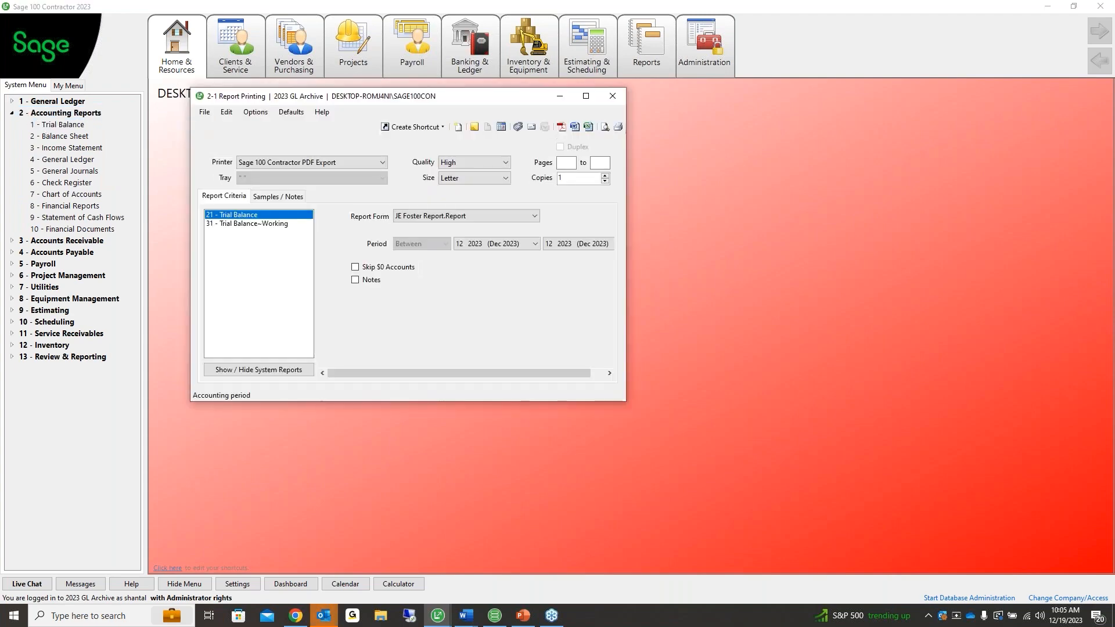
click(534, 243)
click(493, 258)
click(603, 127)
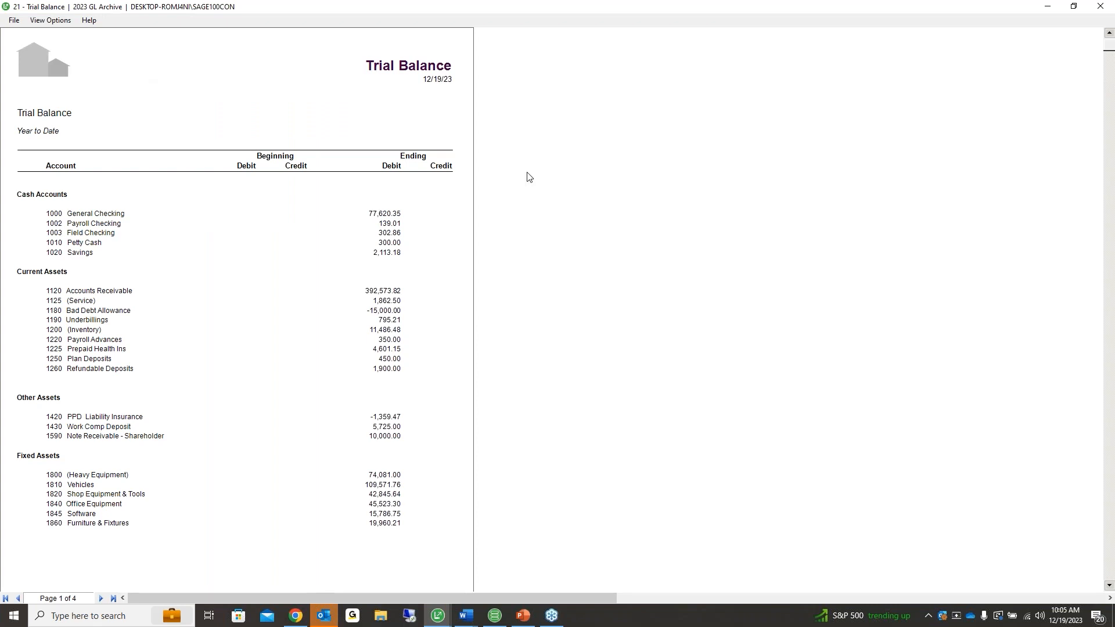
click(113, 599)
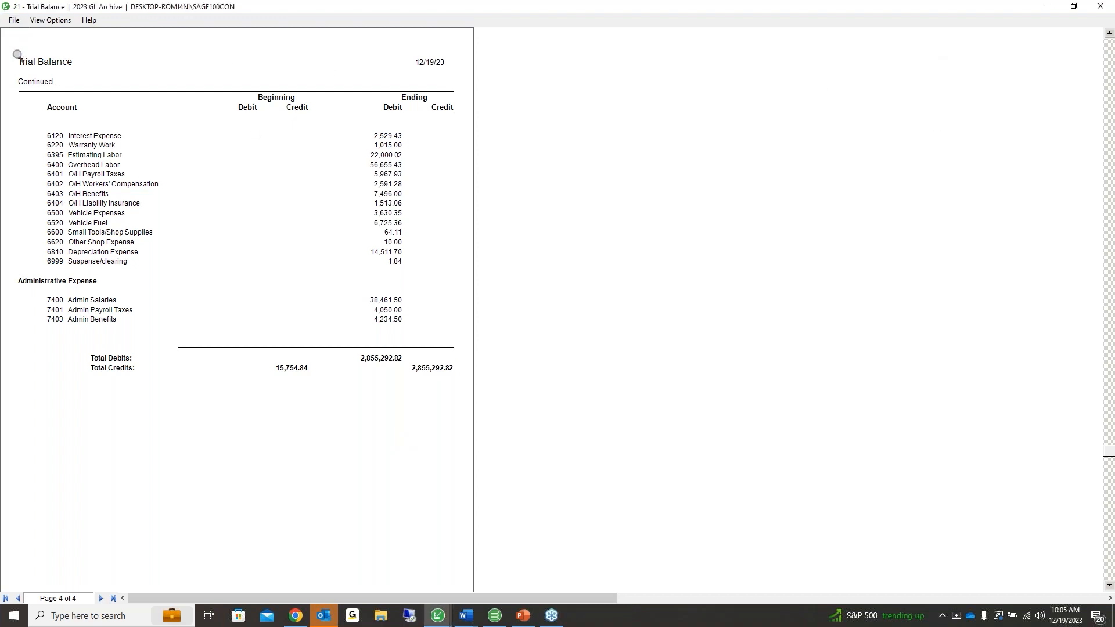
click(12, 20)
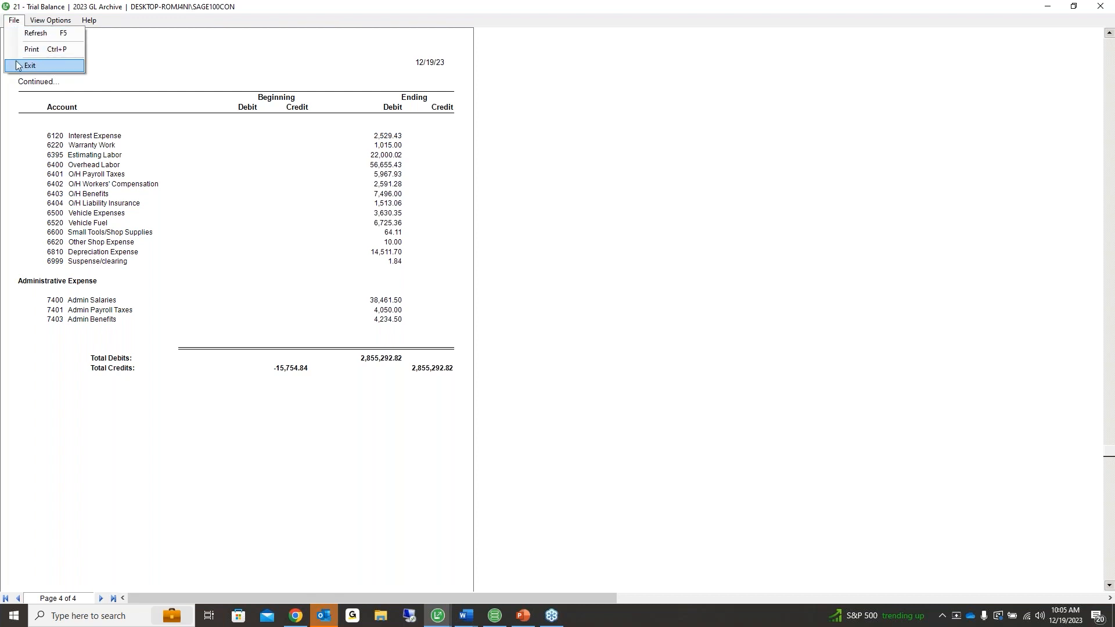
click(18, 65)
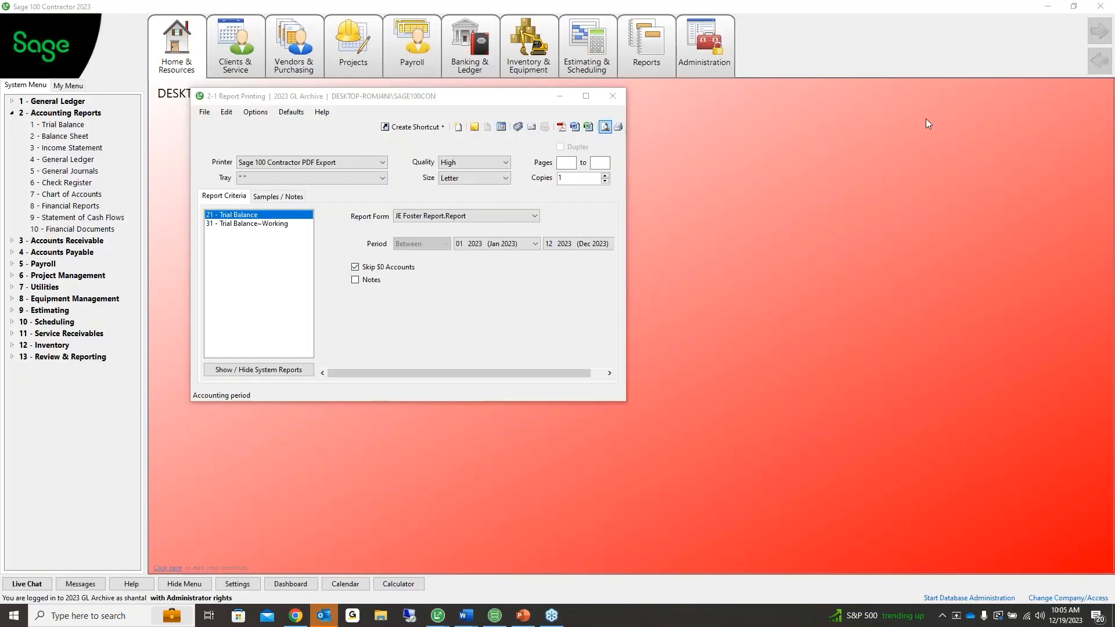
click(613, 96)
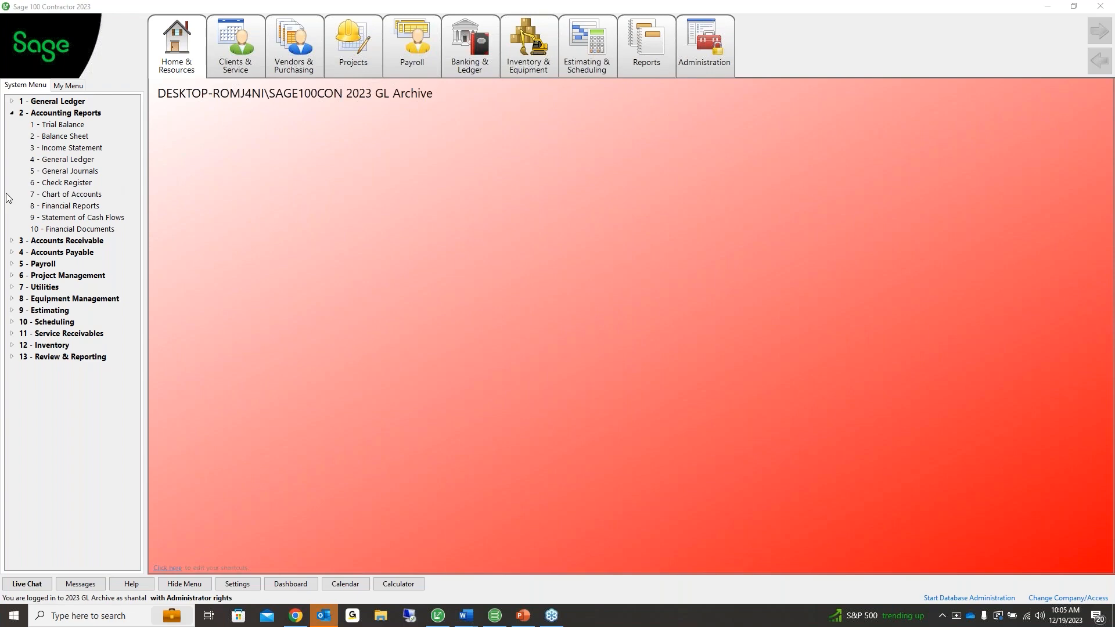
Open 7-2-1 Security Groups and set Save and Void to No for groups 1-6
click(11, 287)
click(22, 311)
click(66, 324)
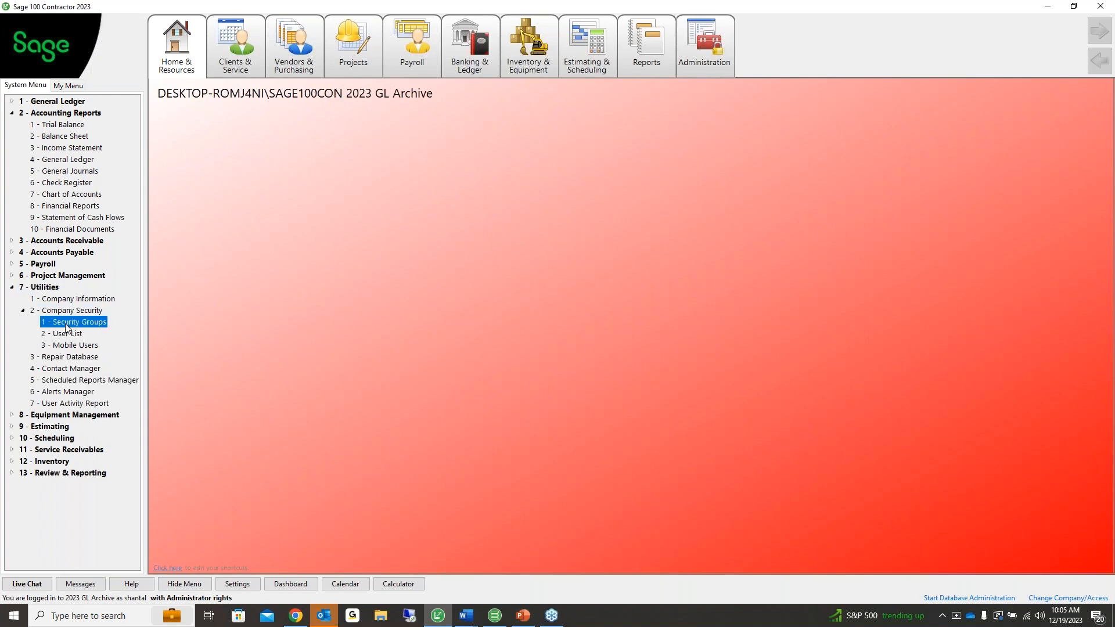
drag(195, 129, 201, 187)
text(n)
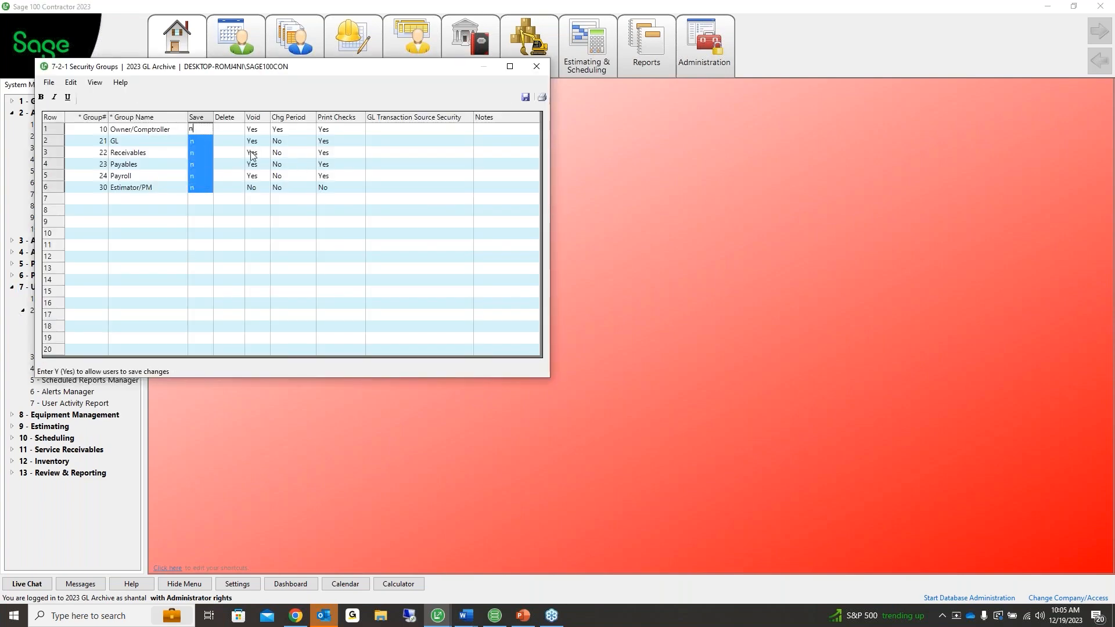
drag(255, 130, 257, 183)
text(n)
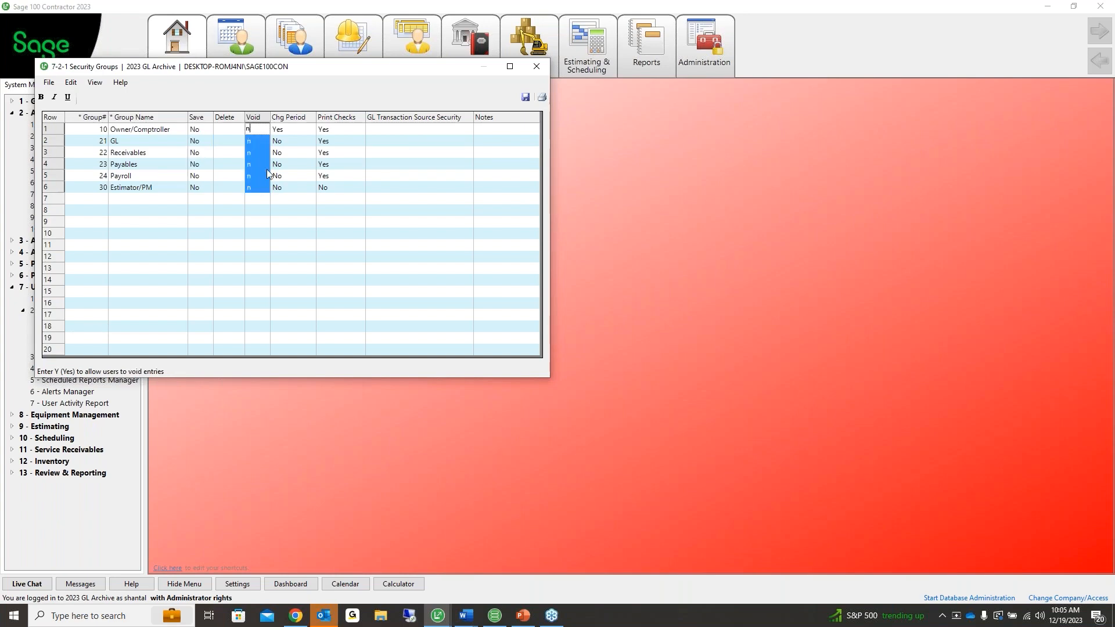
Set Chg Period and Print Checks to No for all six groups, then save and close
drag(284, 130, 286, 187)
text(n)
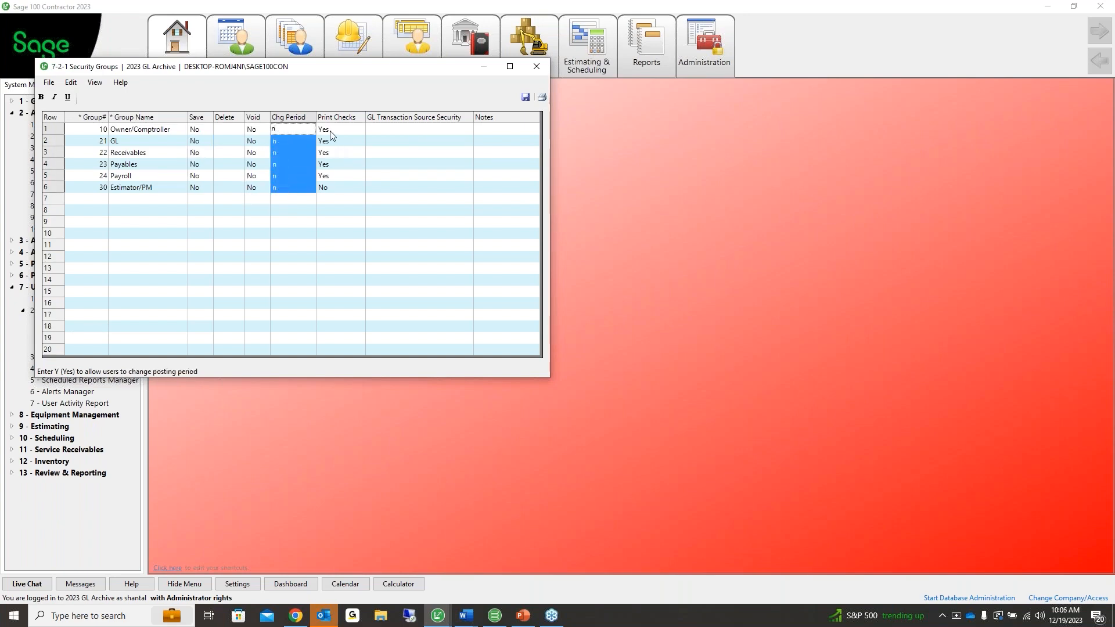
drag(332, 130, 333, 187)
text(n)
click(399, 190)
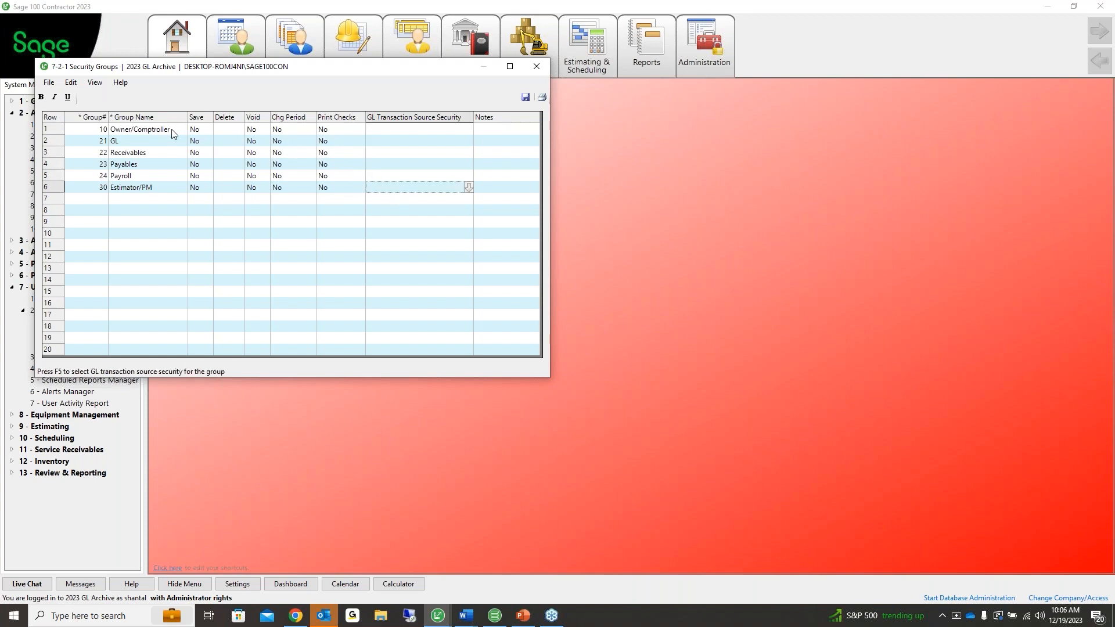
click(195, 119)
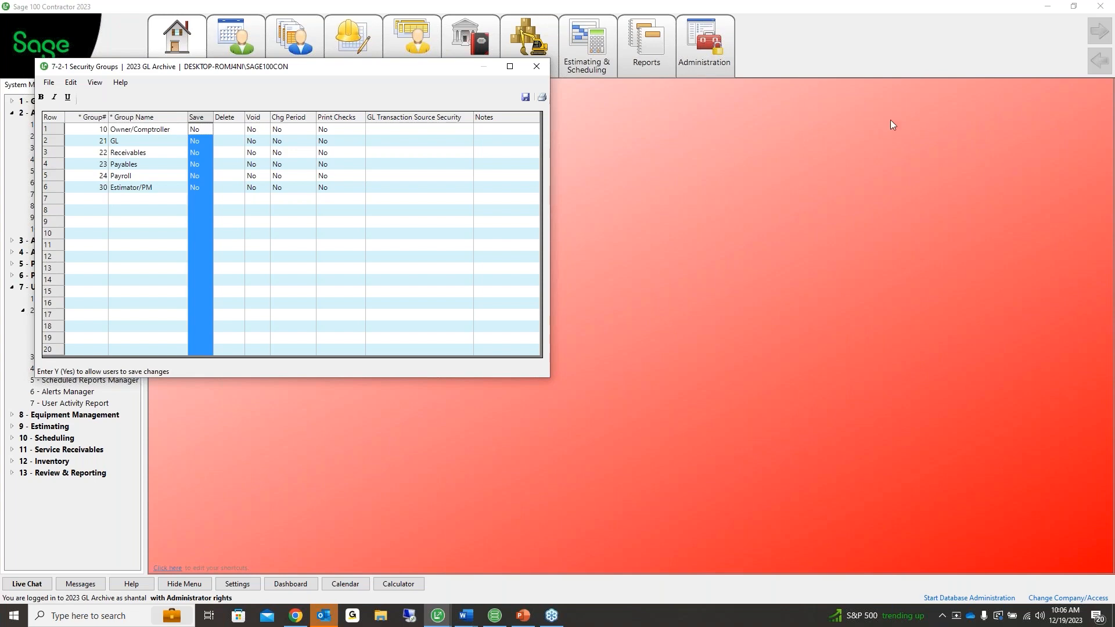
click(524, 98)
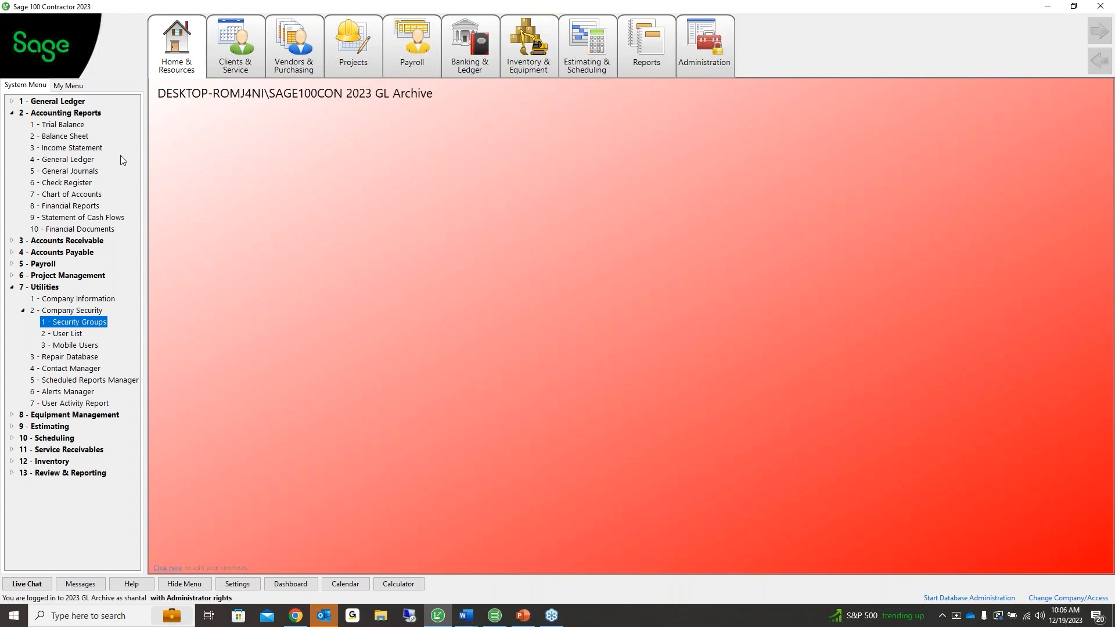
Collapse Accounting Reports and Utilities, then open the 3-1-1 Receivable List report printing
key(alt+Tab)
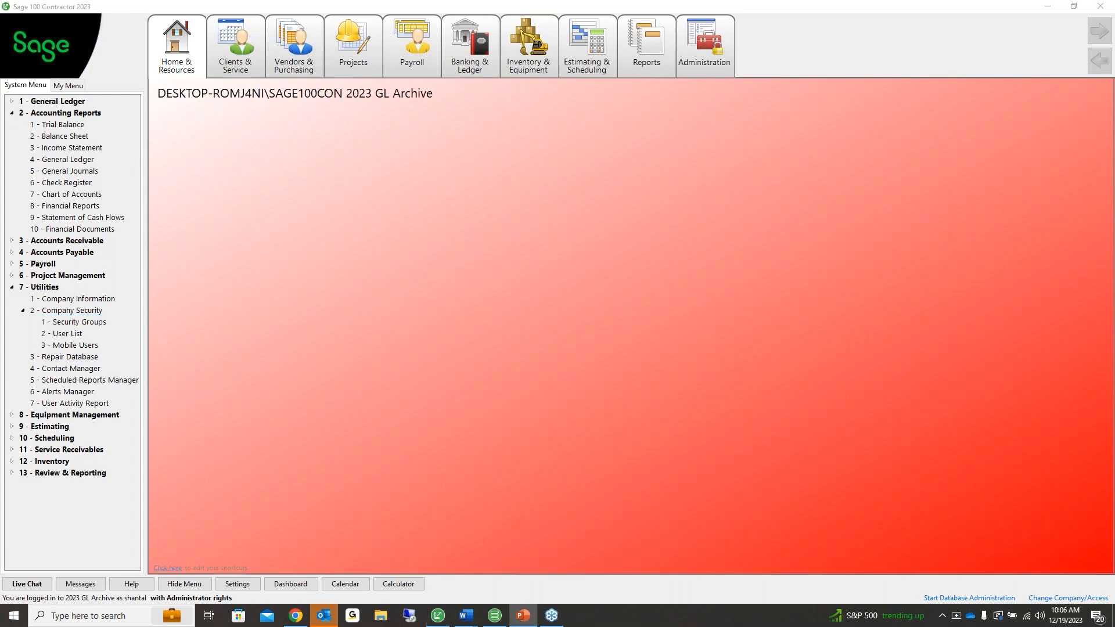
click(11, 113)
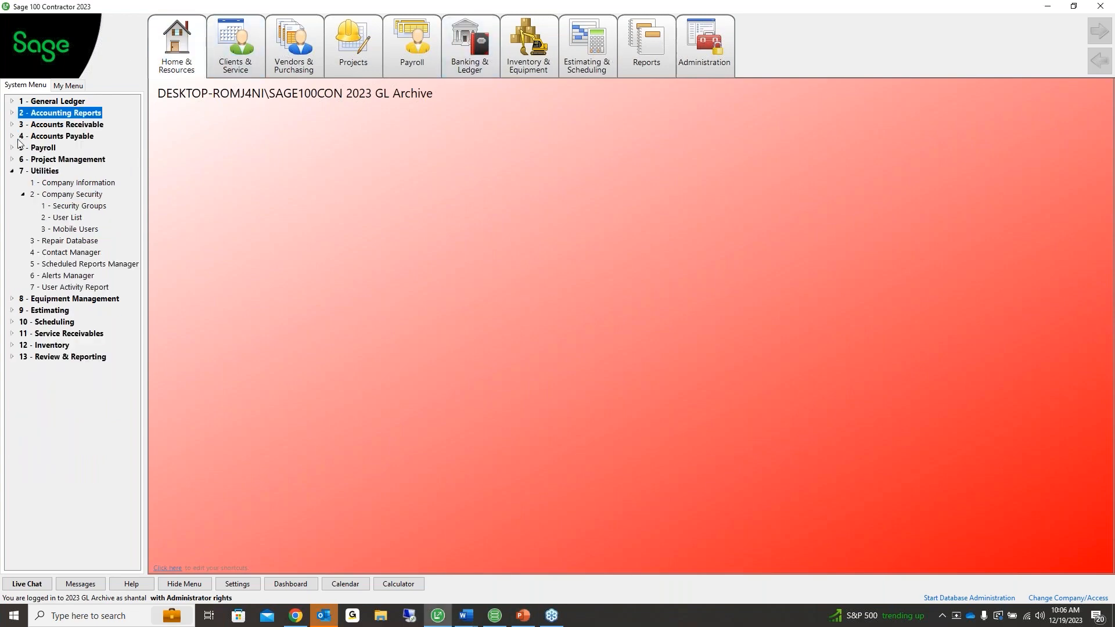
click(11, 171)
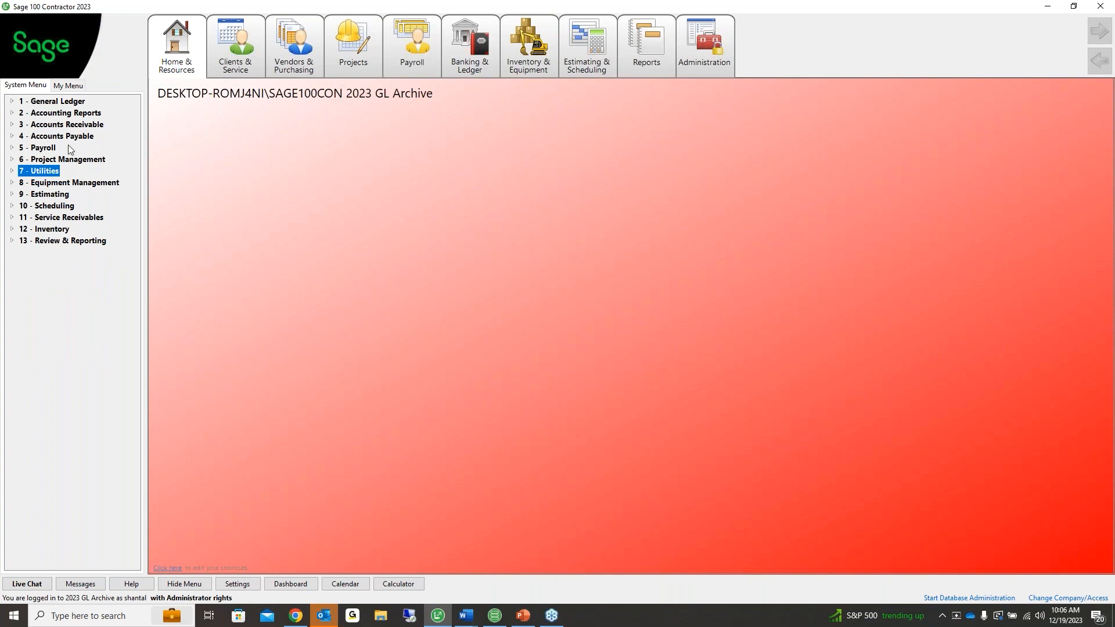
double_click(61, 125)
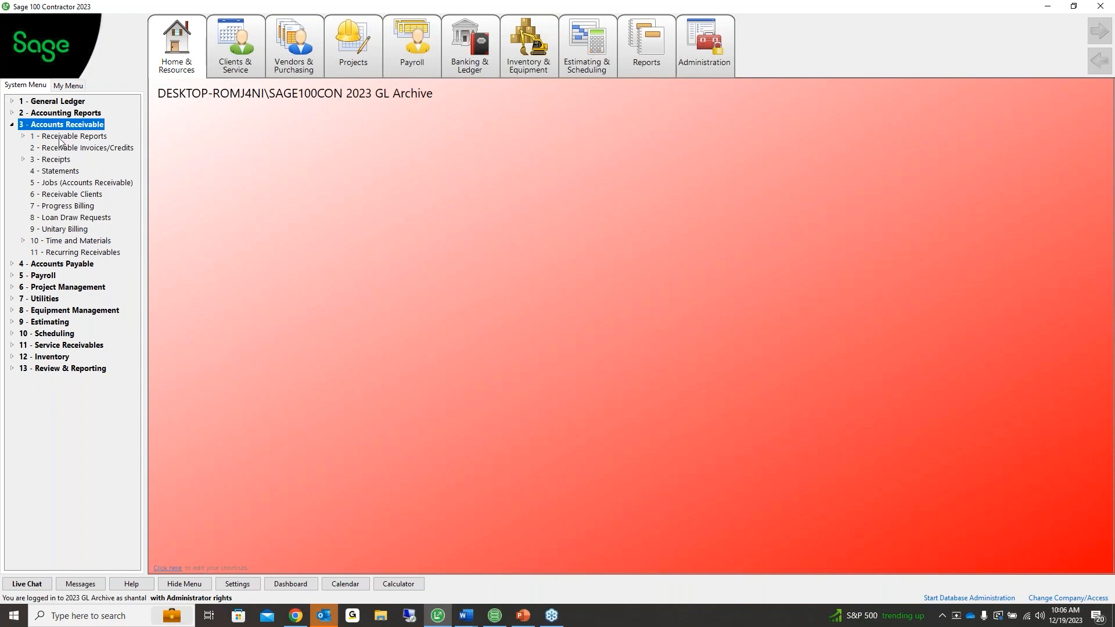
double_click(59, 139)
double_click(77, 147)
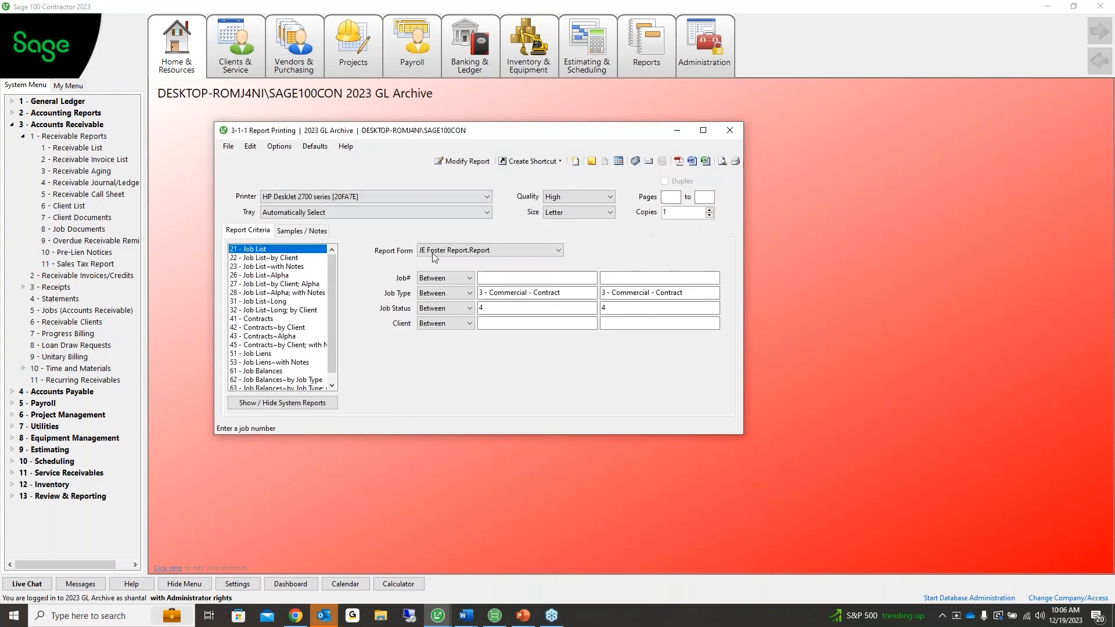
Clear the Job Type range and set Job Status to In List with values 2, 6
click(572, 292)
key(Delete)
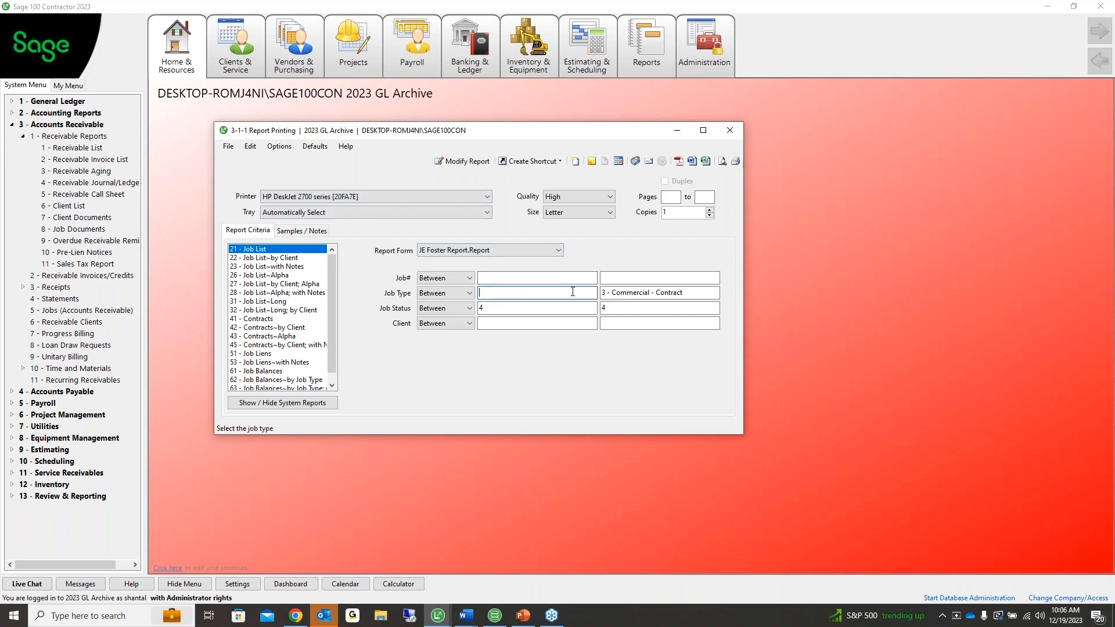
key(Tab)
key(Delete)
key(Tab)
text(2)
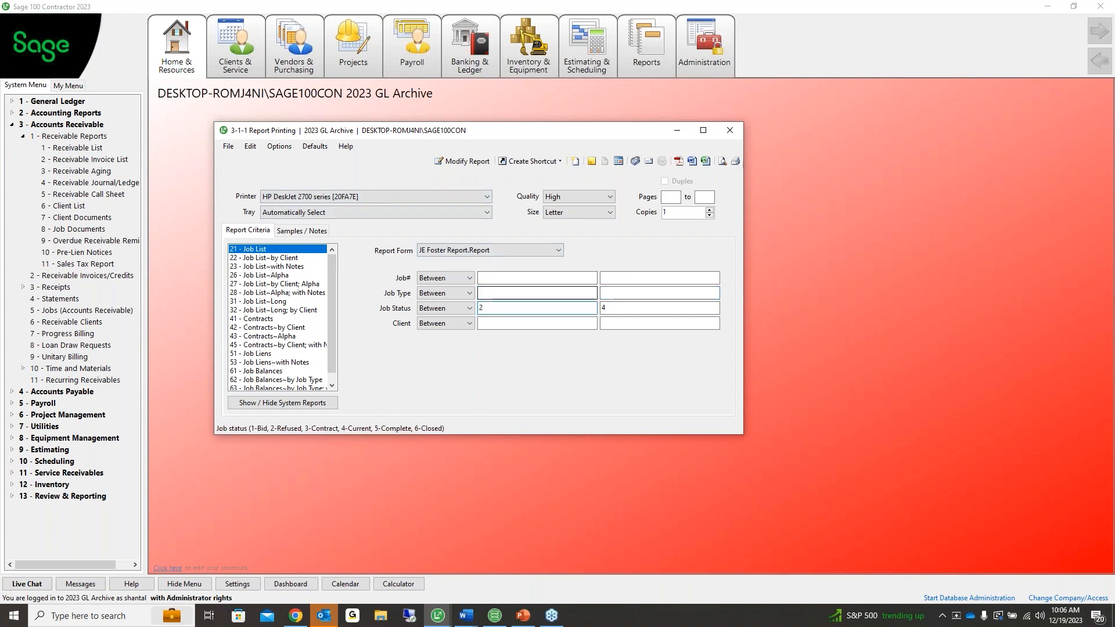
click(469, 308)
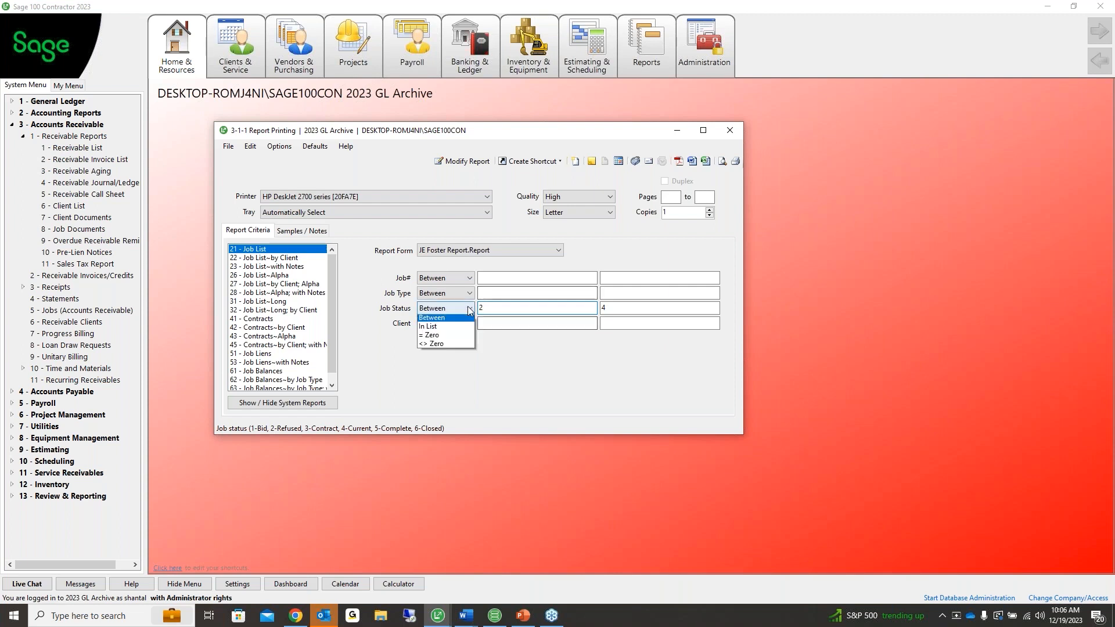
click(428, 380)
click(491, 308)
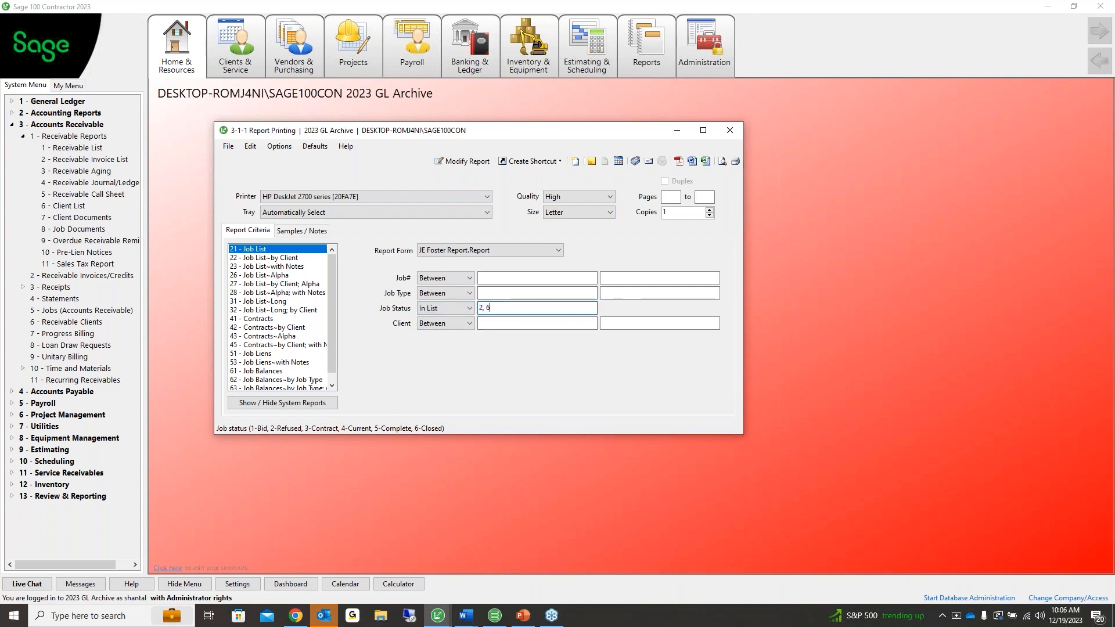
text(, 6)
key(Tab)
click(507, 309)
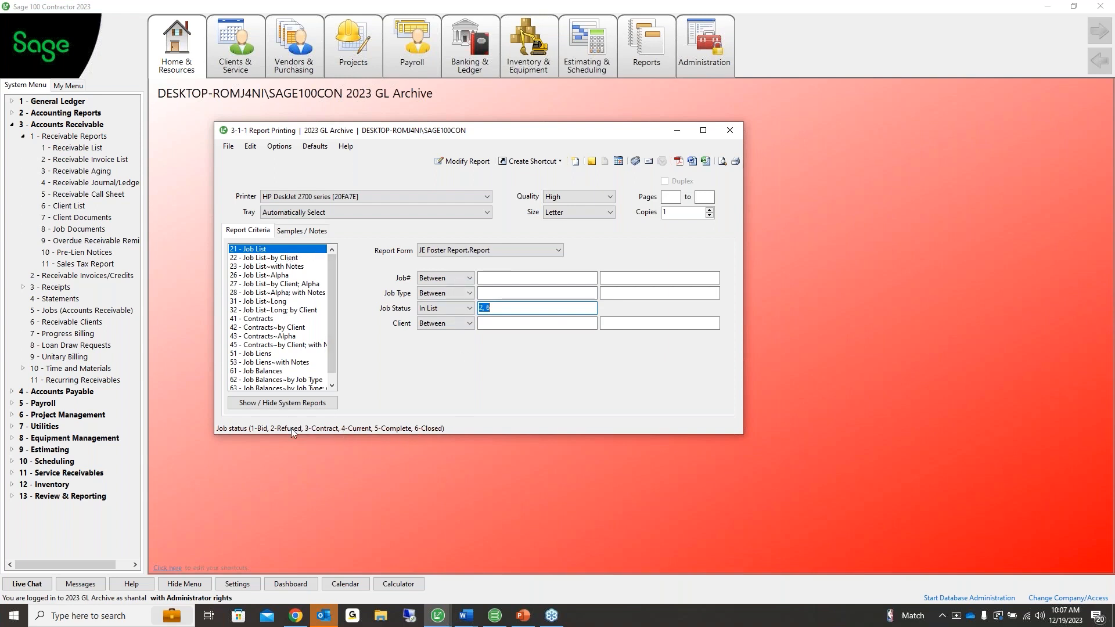
Export the Job List to Excel, review the job numbers, and close the workbook without saving
click(706, 161)
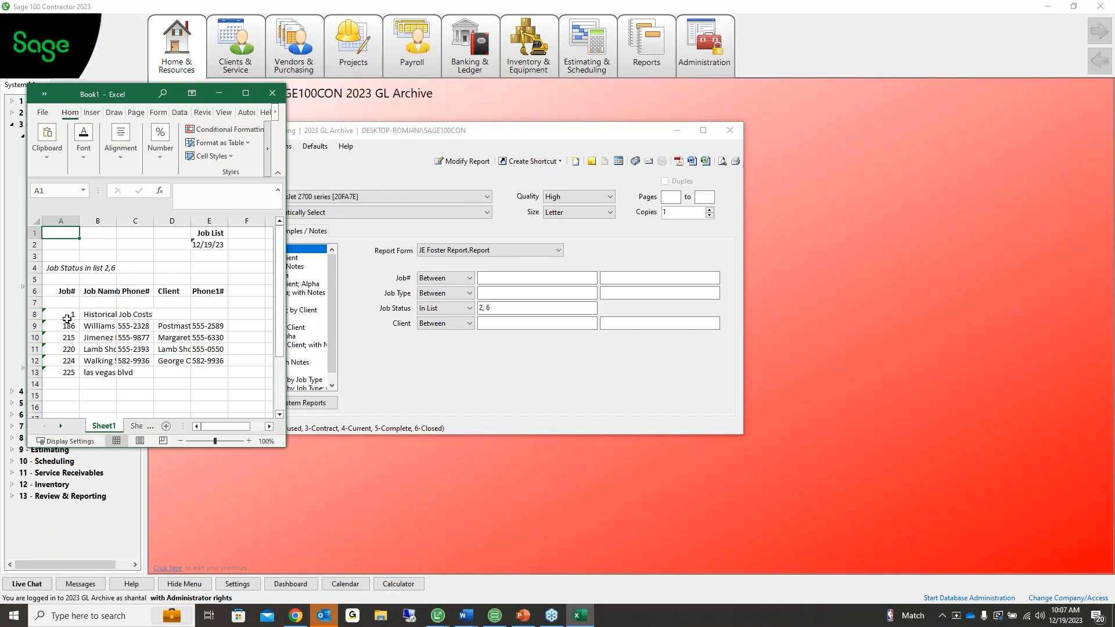
drag(68, 319, 63, 386)
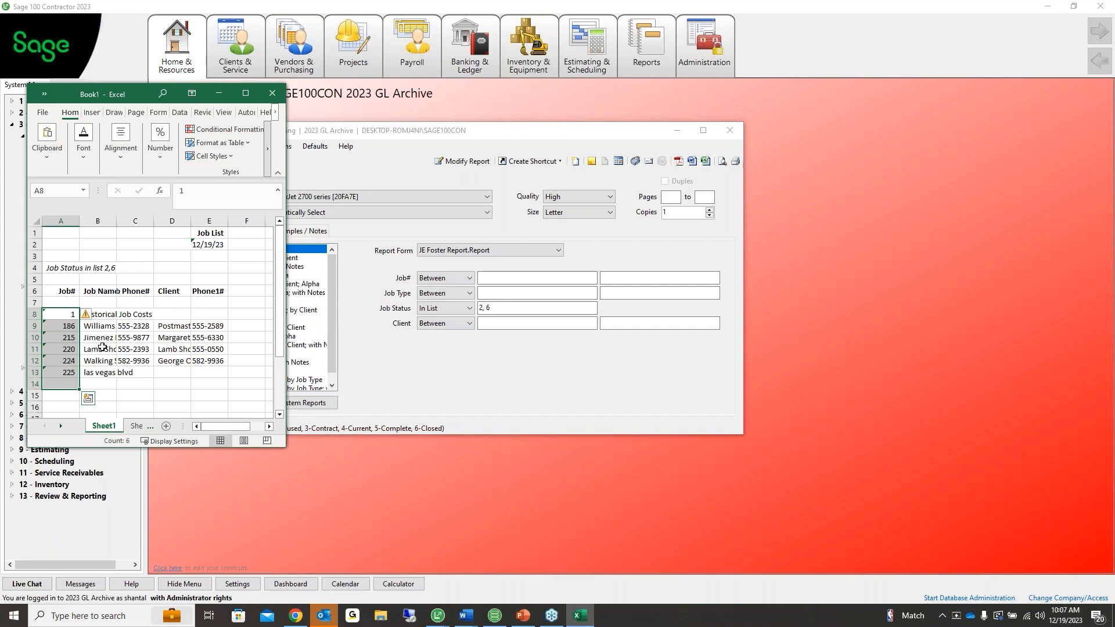
click(273, 95)
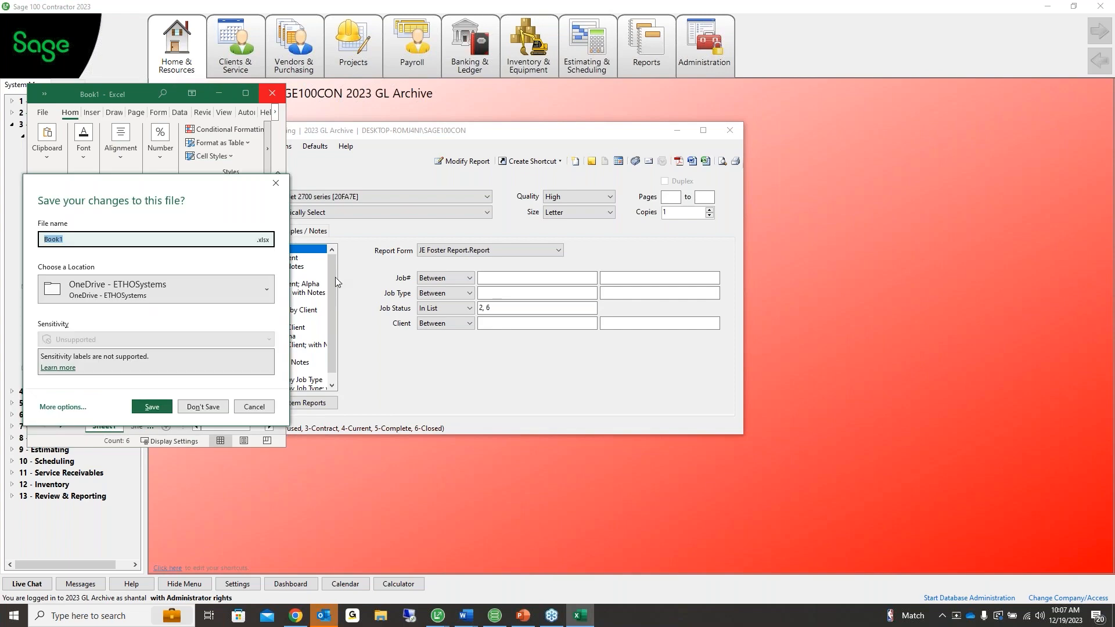
click(253, 406)
click(272, 94)
click(192, 409)
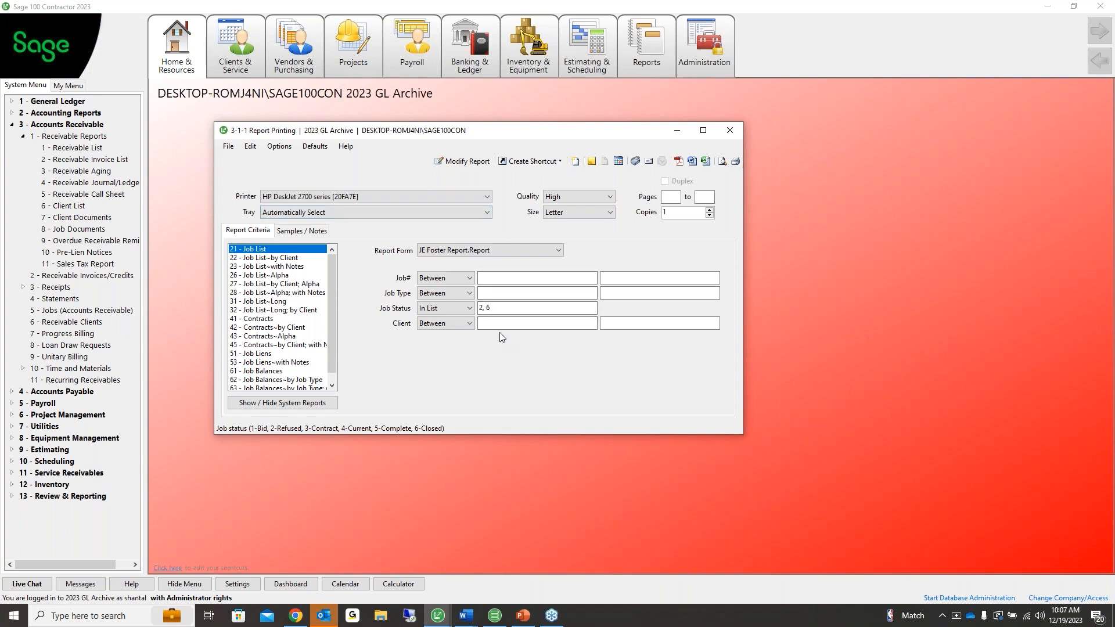
Close the Job List Report Printing window
click(497, 306)
click(730, 131)
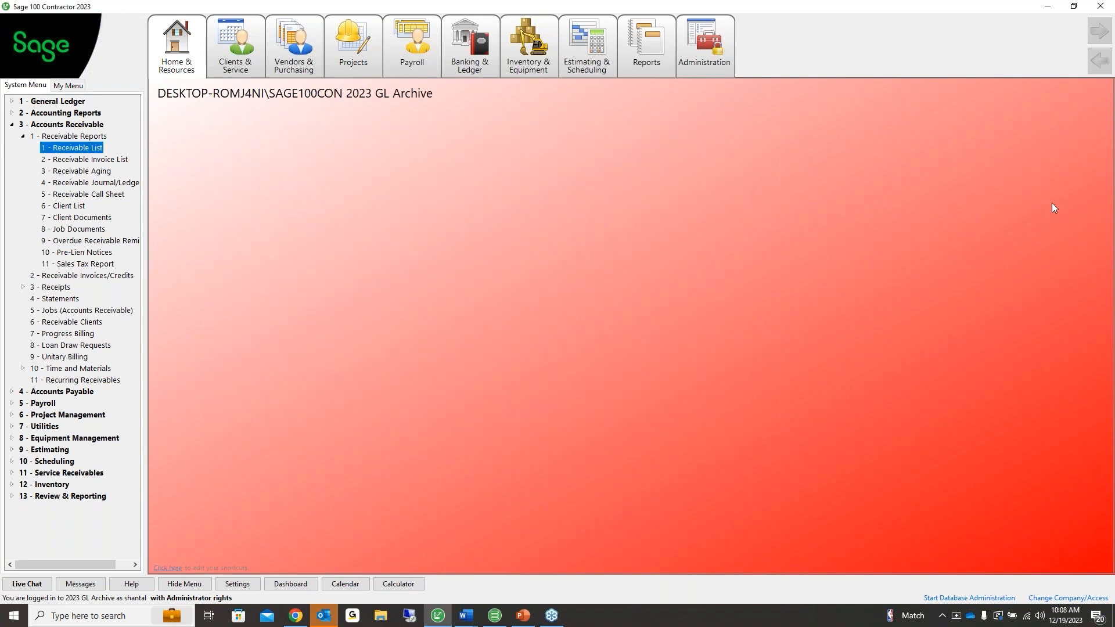
click(1094, 202)
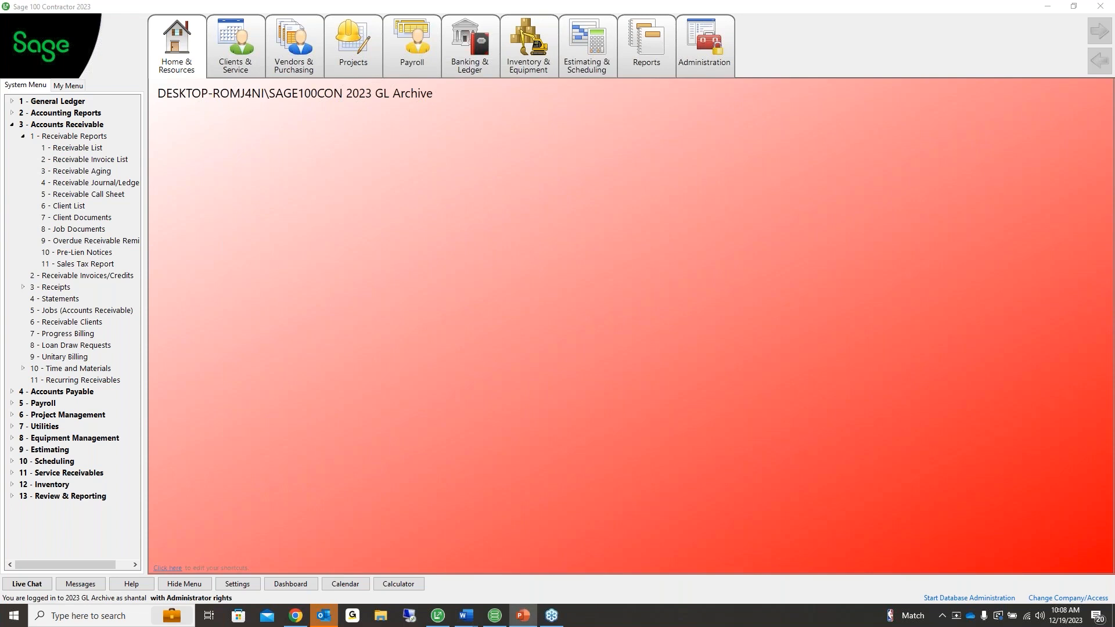
Through Change Company, show active companies and open 2023 GL Close instead of the archive
click(609, 266)
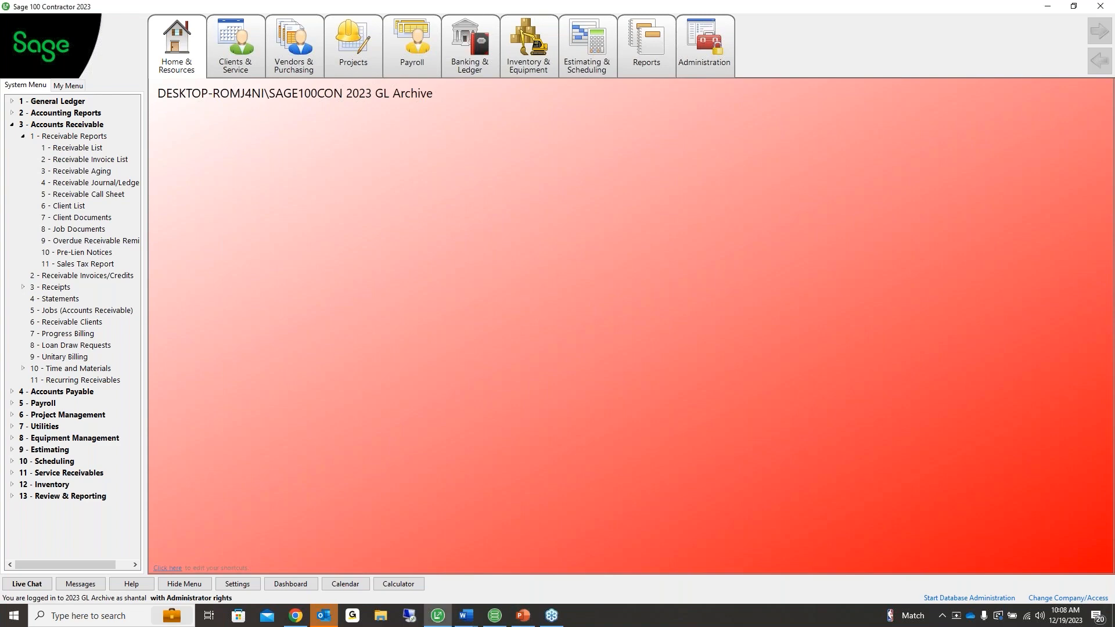
click(1071, 598)
click(378, 130)
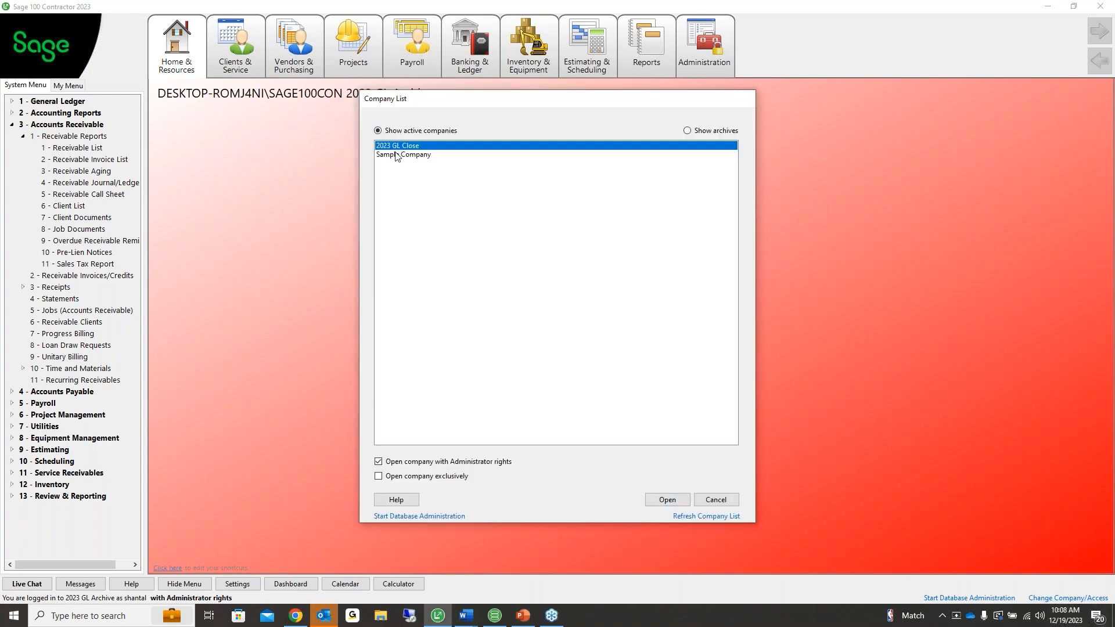
click(404, 155)
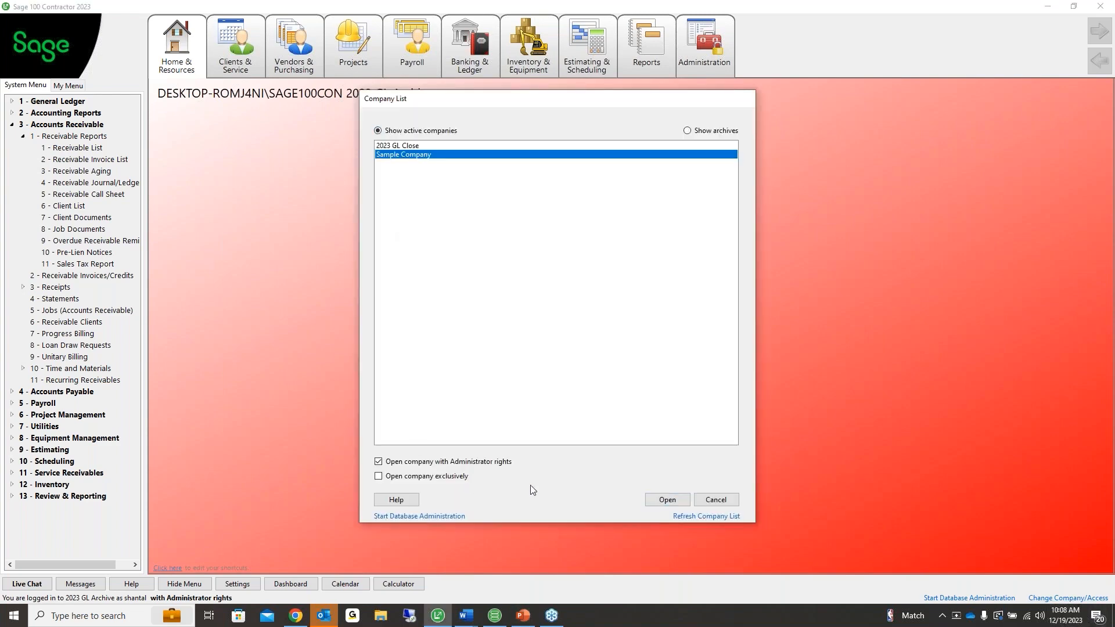
click(398, 146)
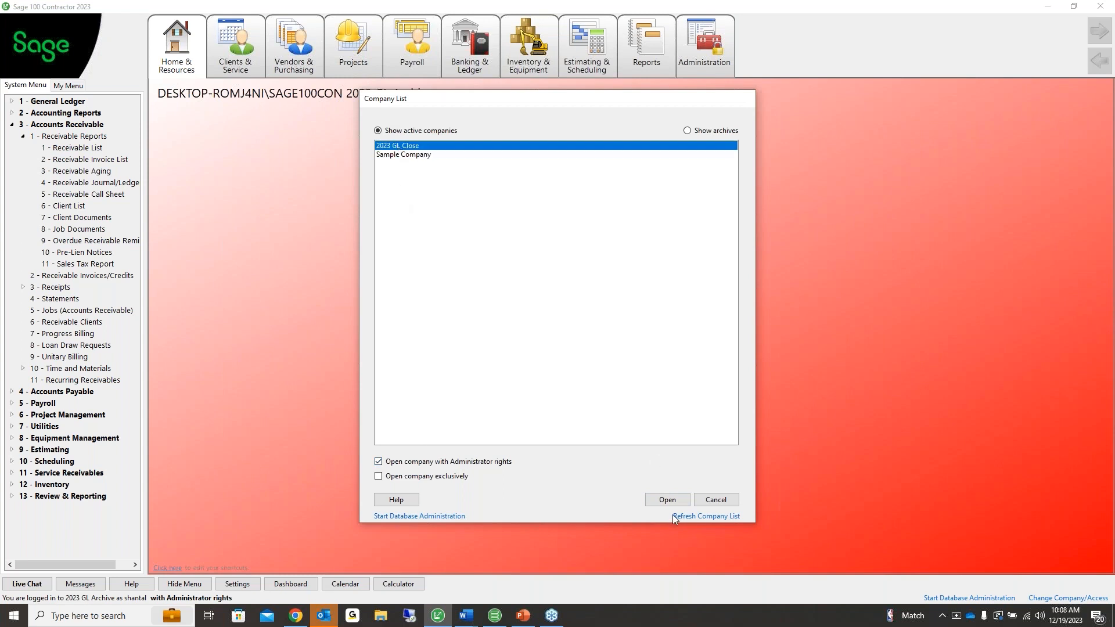
click(667, 499)
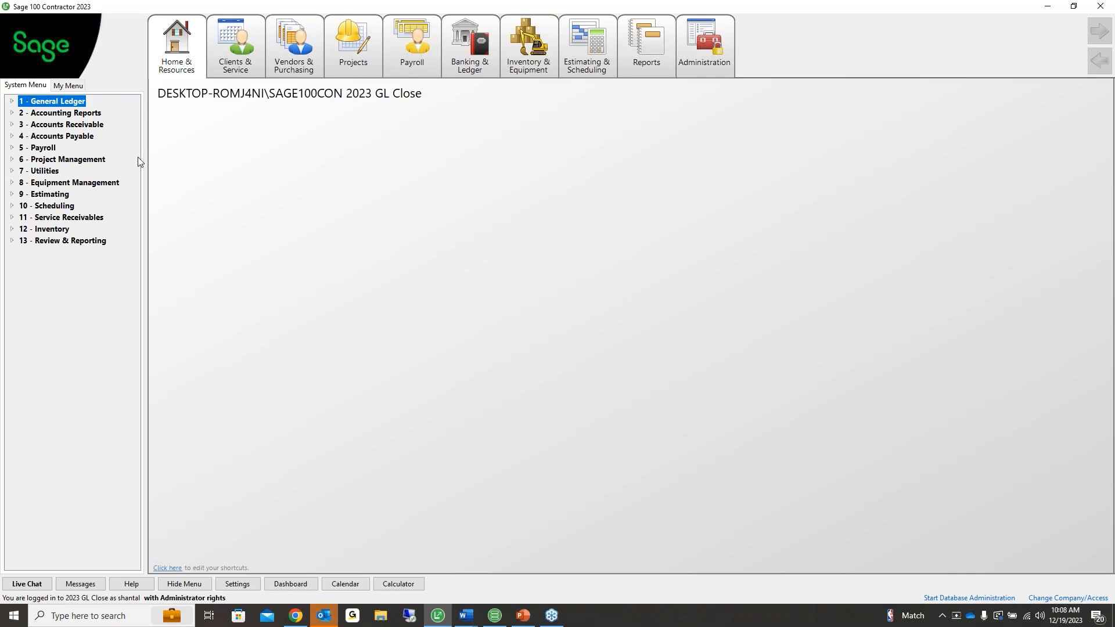
Open 4-4 Vendors, review vendor 832 AC supplies OR, close it, and expand General Ledger
click(87, 140)
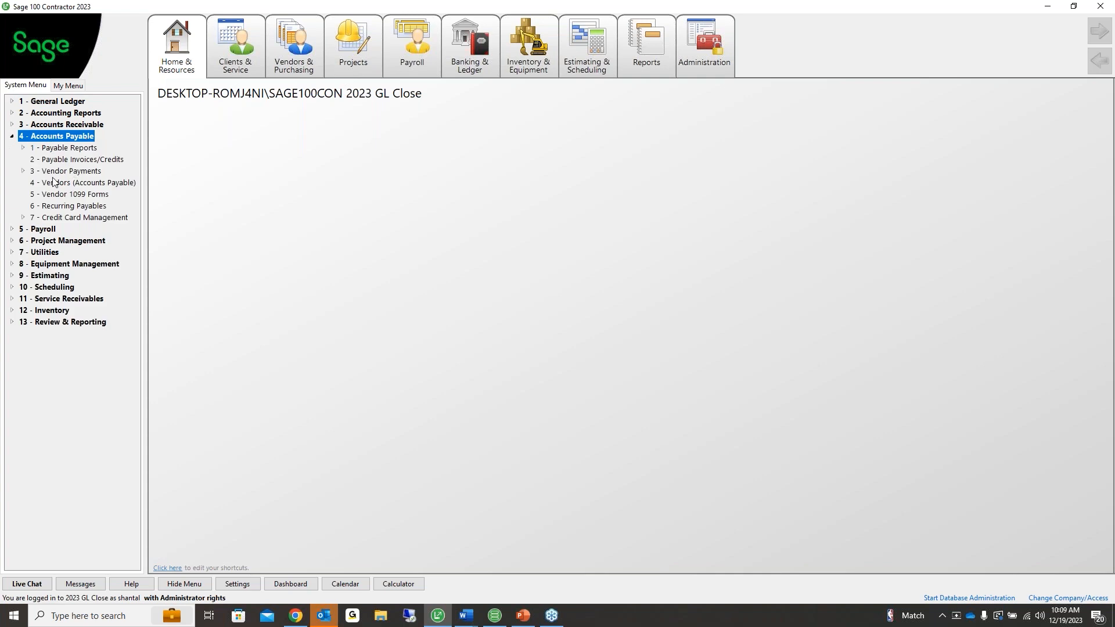
click(87, 185)
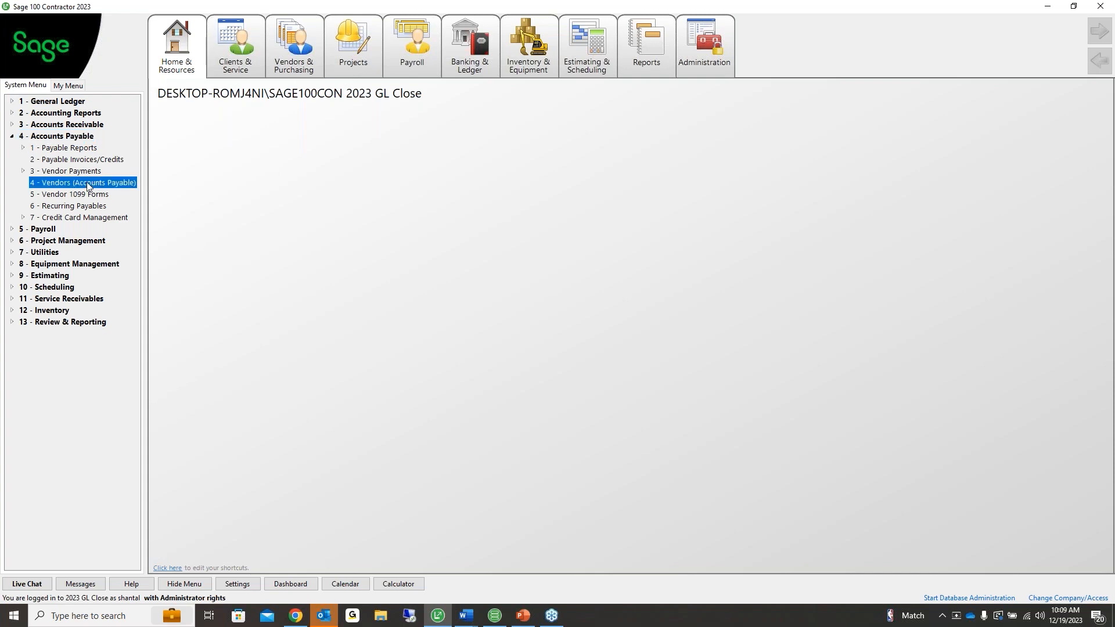
double_click(87, 184)
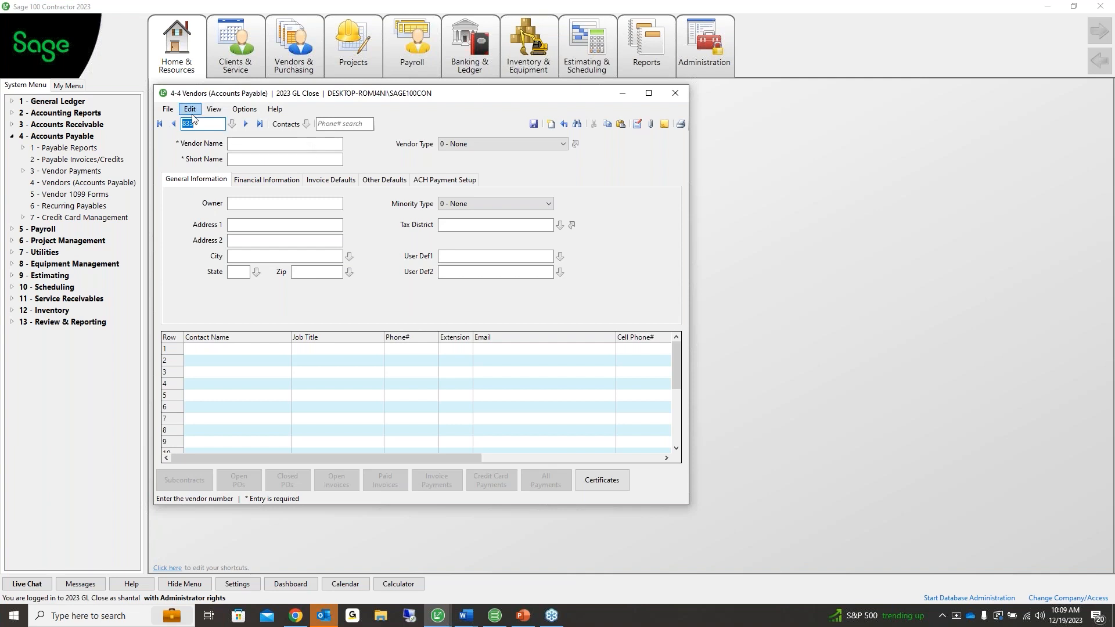
click(246, 124)
click(190, 109)
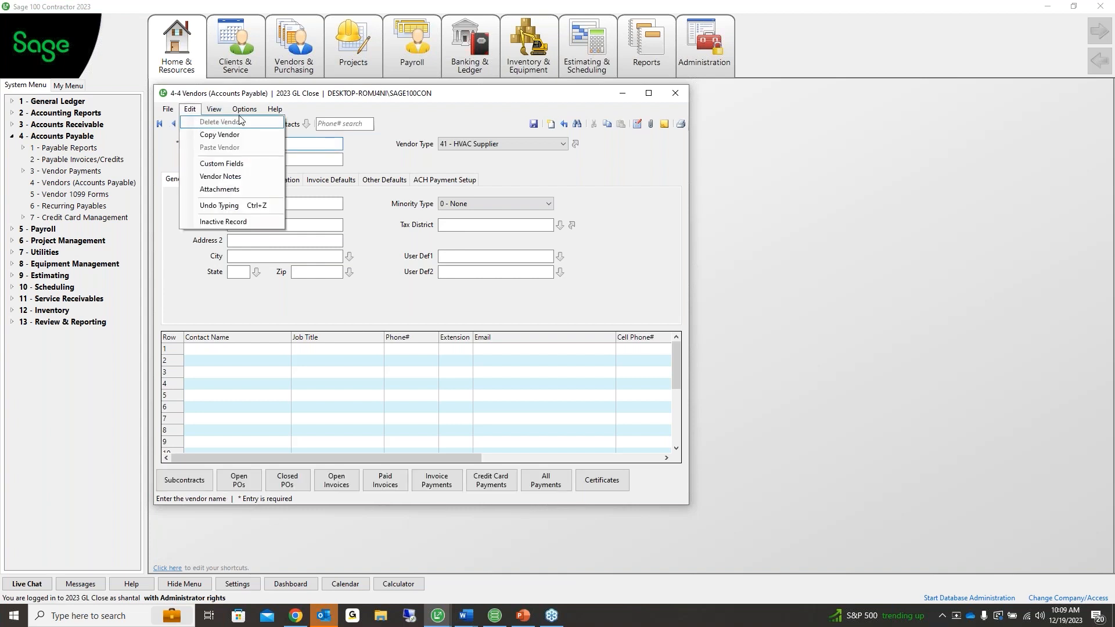
click(396, 155)
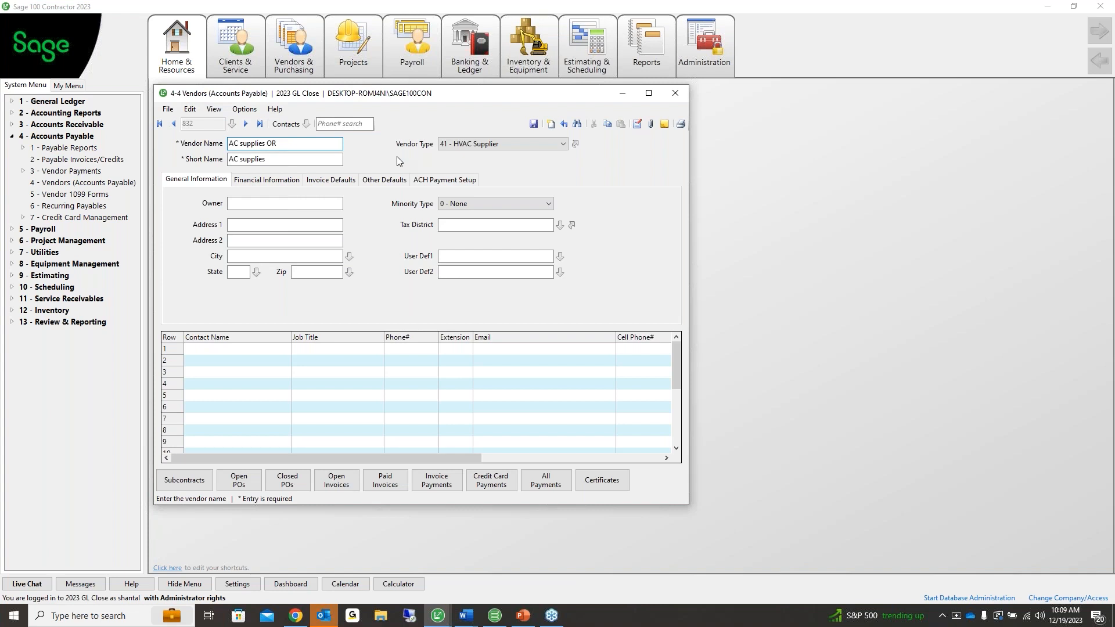
click(504, 143)
click(674, 94)
double_click(59, 102)
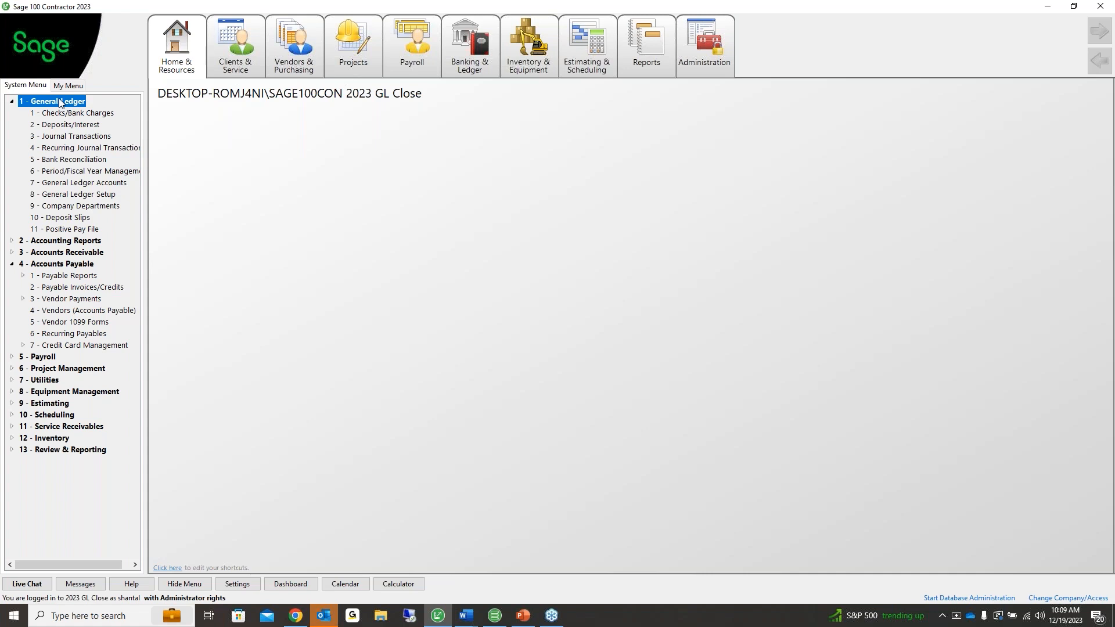
click(66, 198)
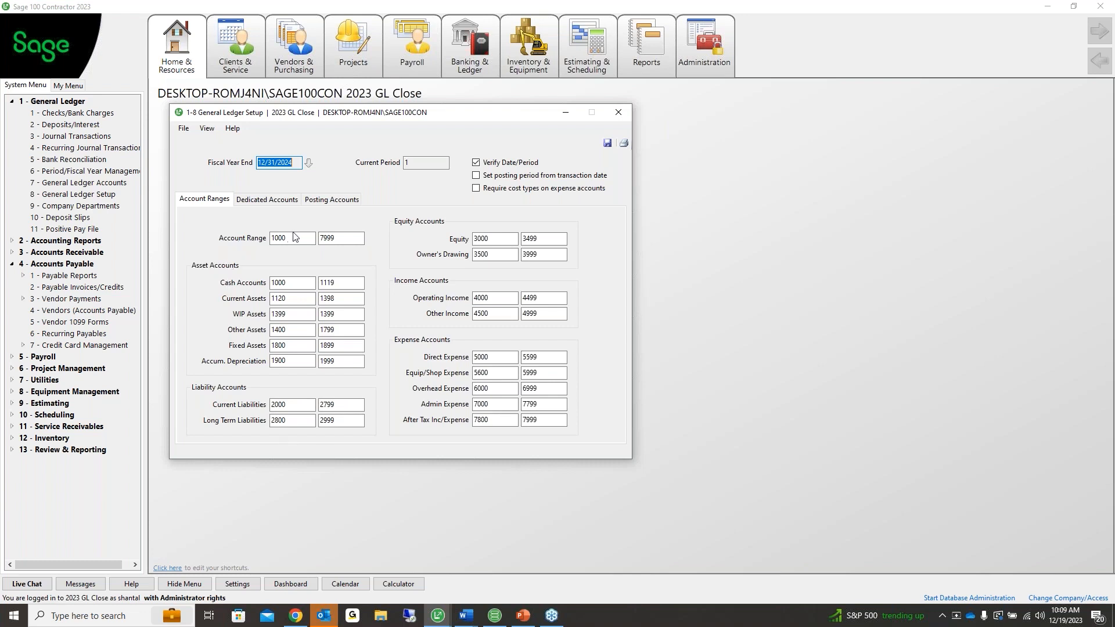
click(347, 239)
click(292, 243)
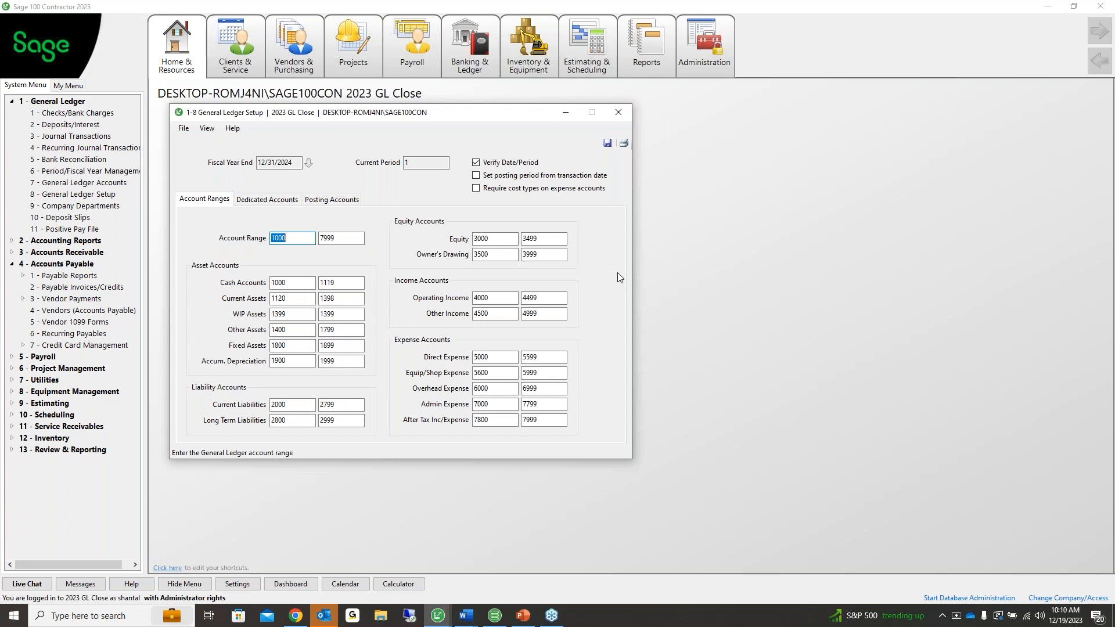
click(618, 112)
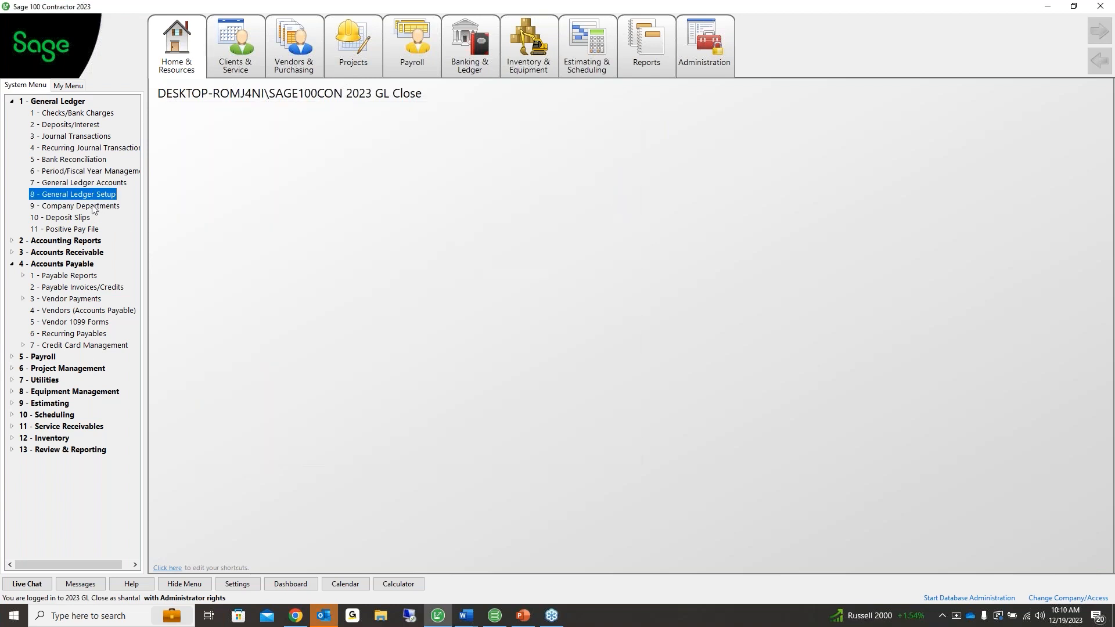
Open General Ledger Accounts, load Petty Cash, and step forward to account 1121 AR - Startup
double_click(78, 183)
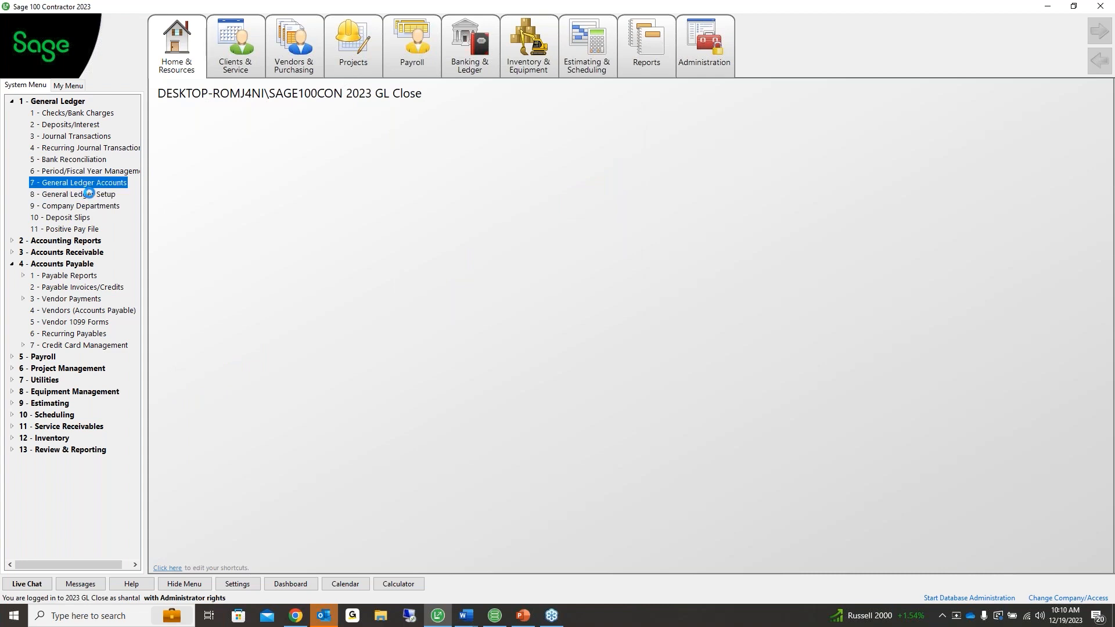
drag(309, 135, 185, 90)
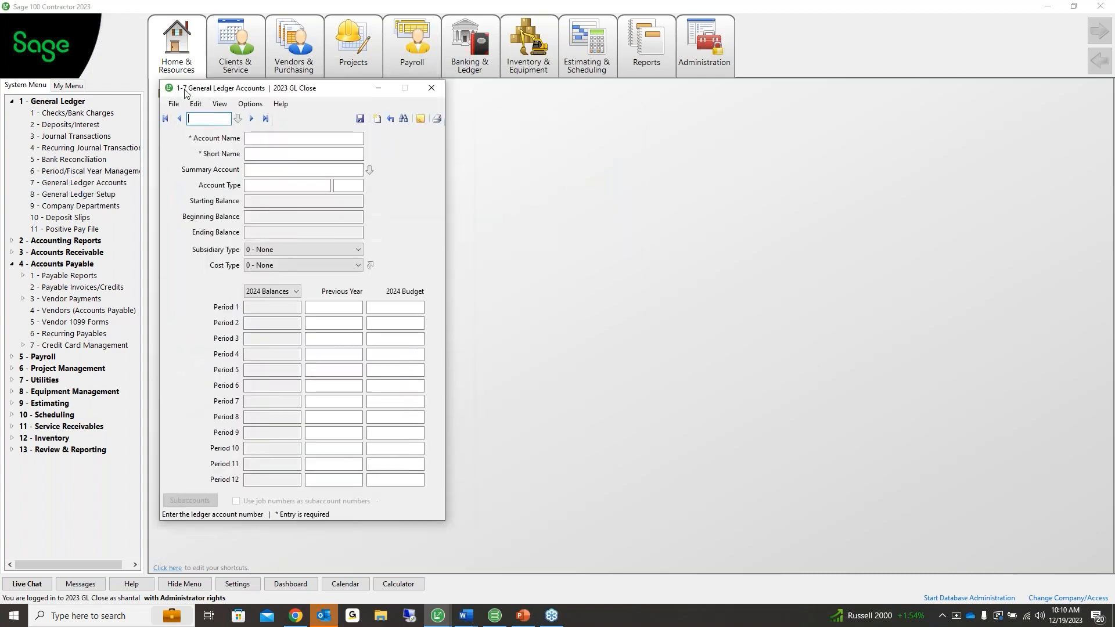
click(238, 119)
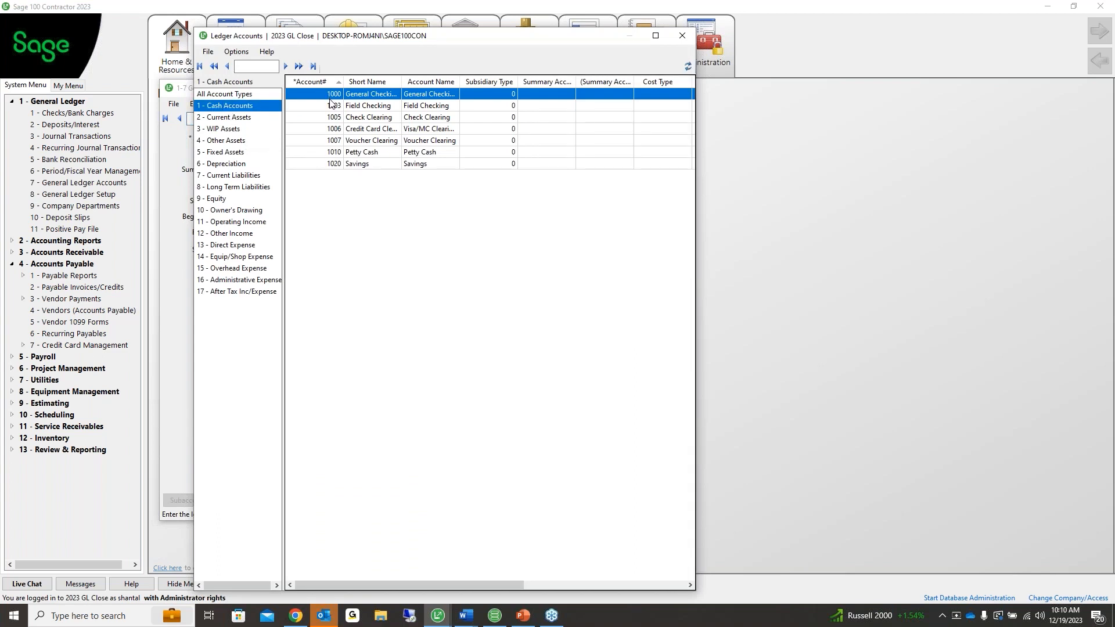
double_click(360, 152)
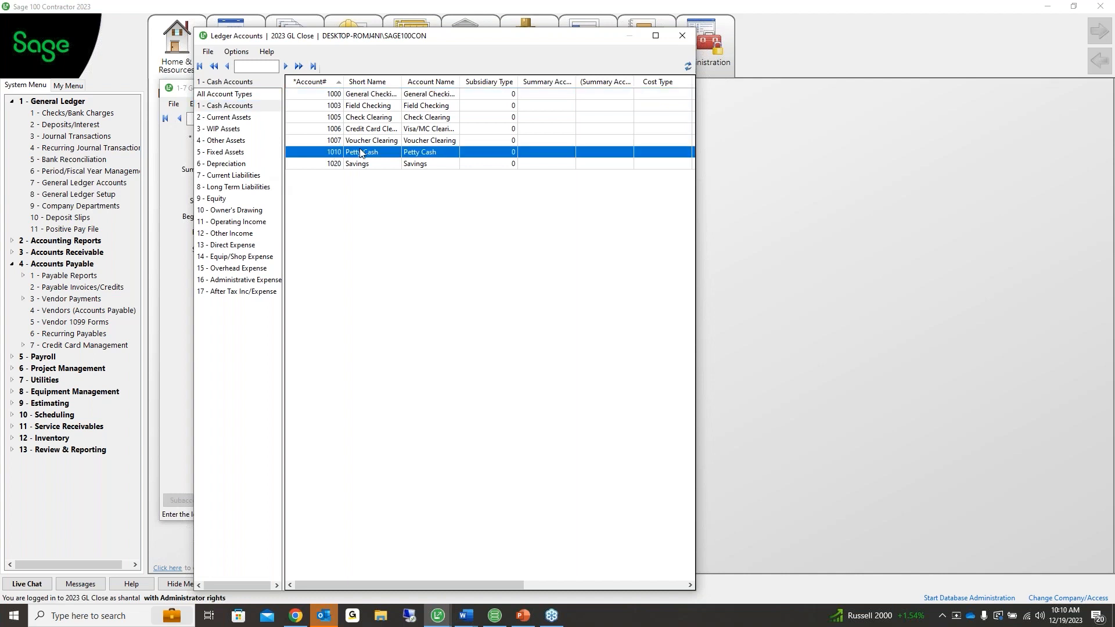
click(196, 103)
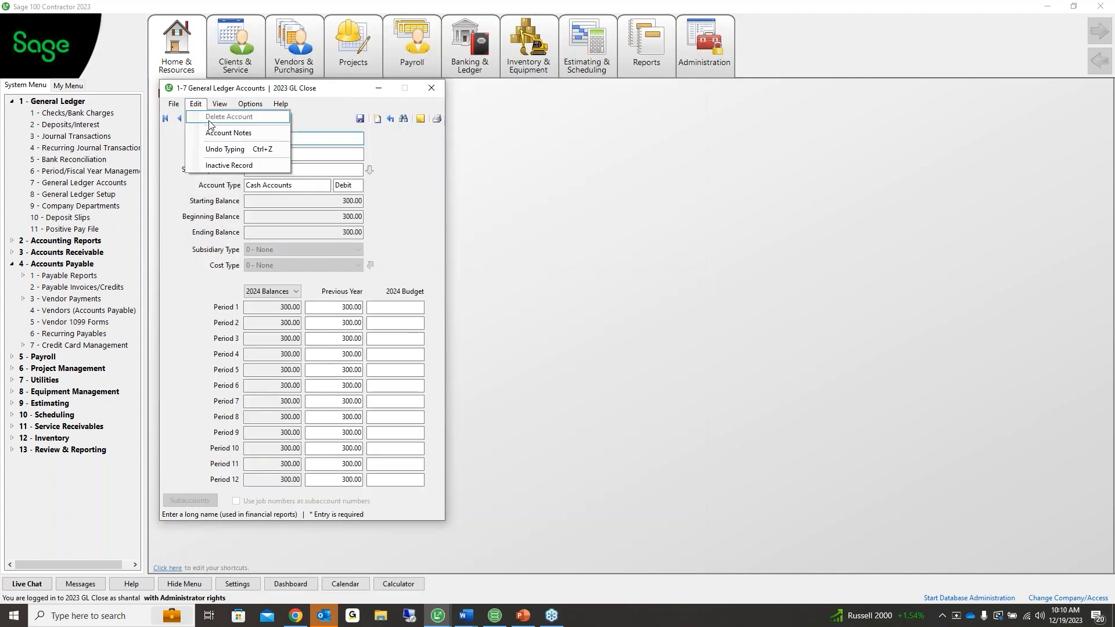
click(299, 117)
click(251, 118)
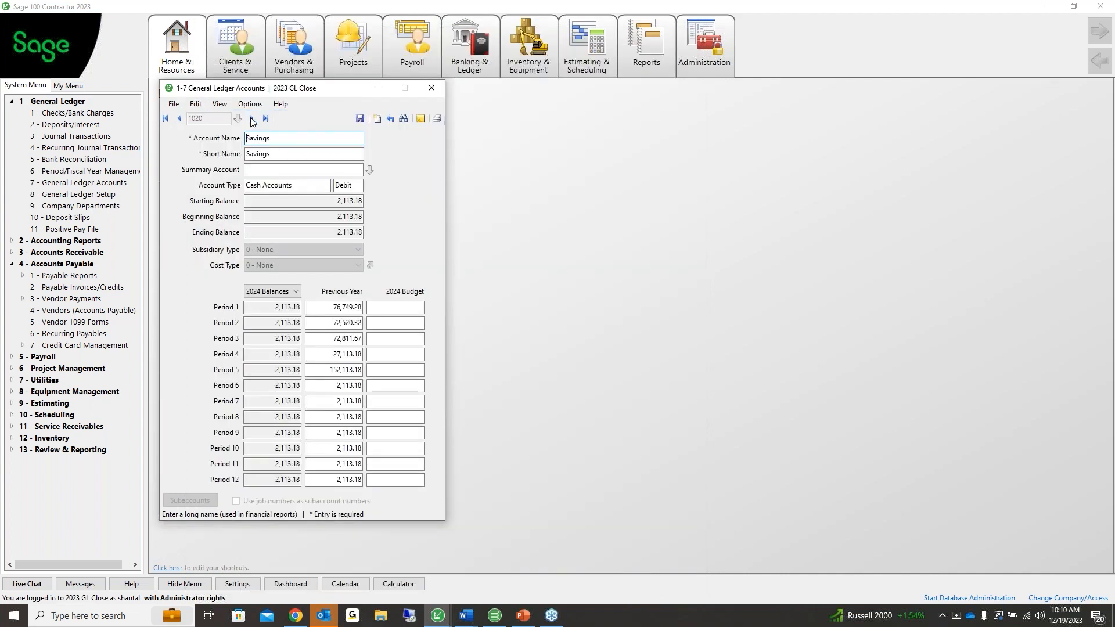
click(252, 118)
click(252, 119)
click(251, 119)
click(252, 119)
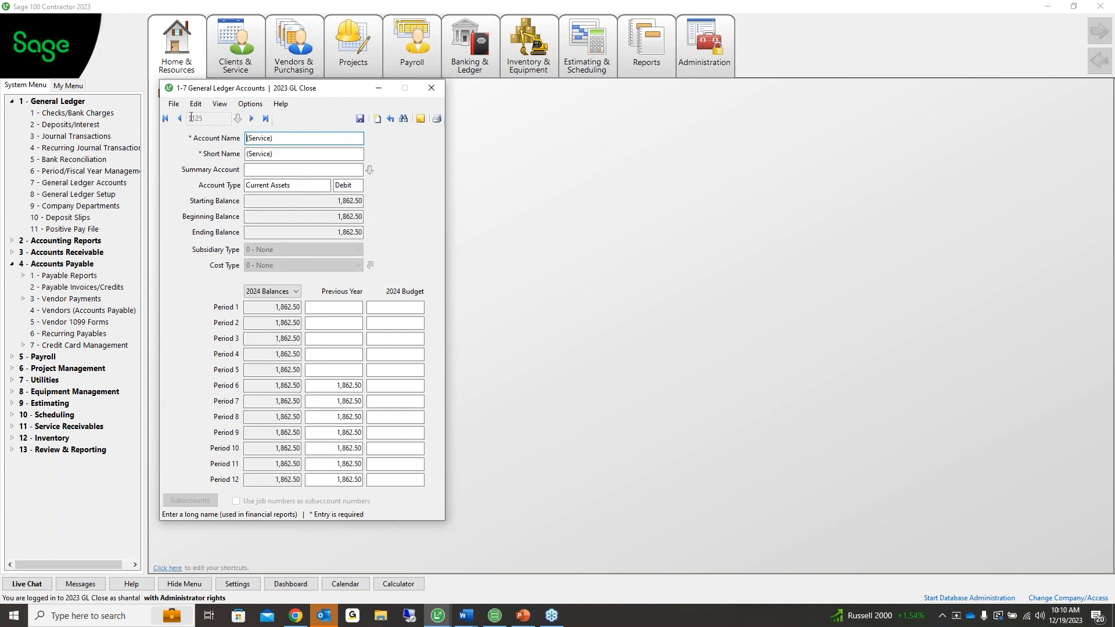
Try deleting account 1121, decline the conflict details, and mark it Inactive instead
click(196, 105)
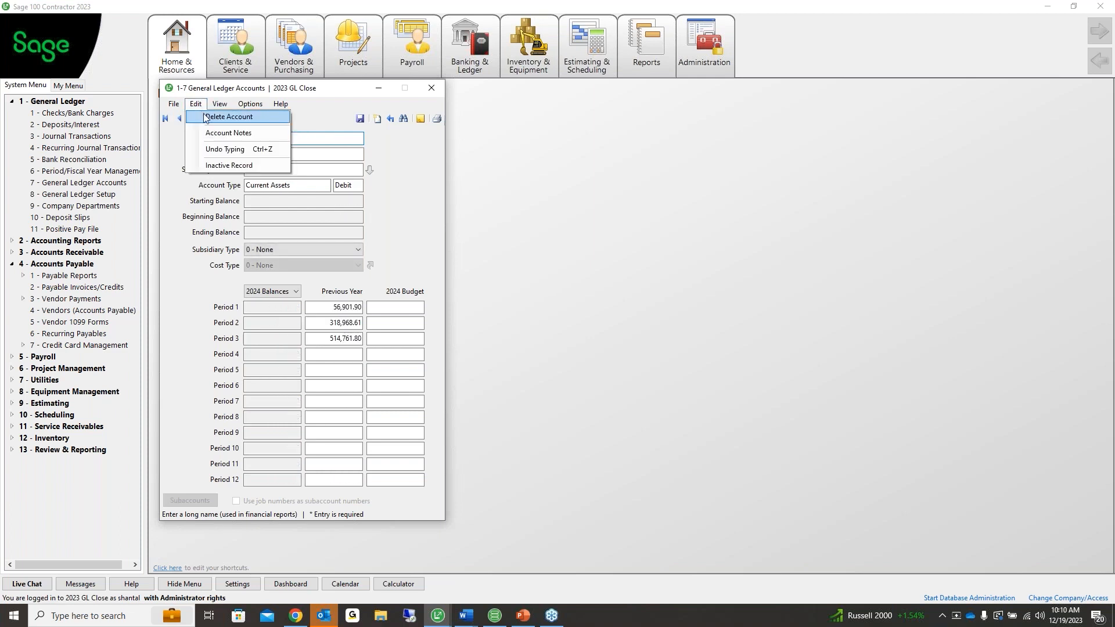
click(228, 117)
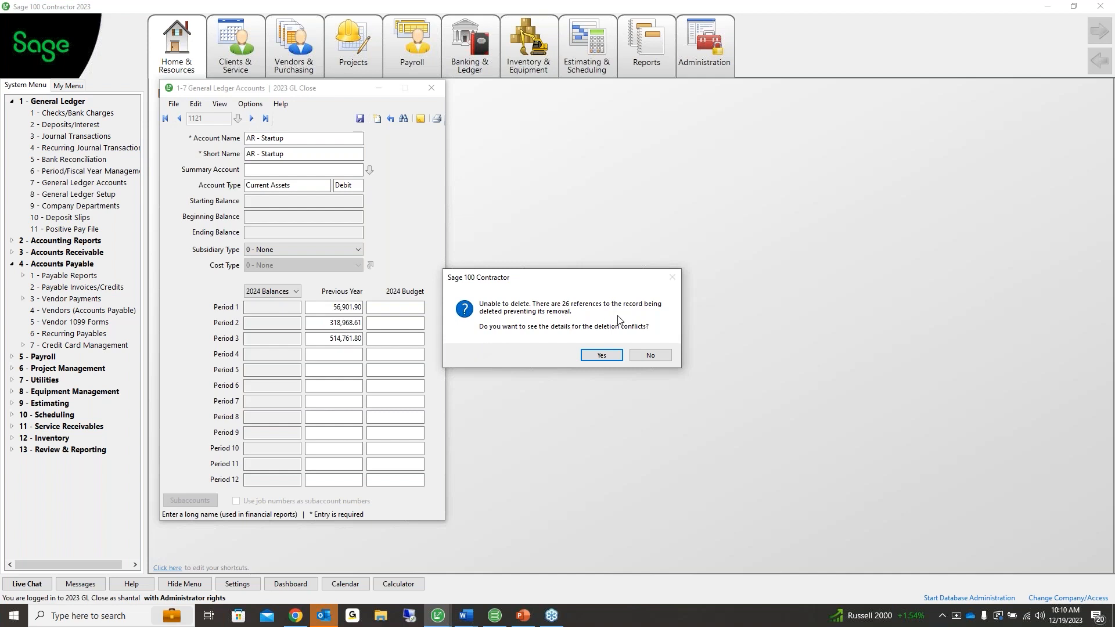
click(648, 355)
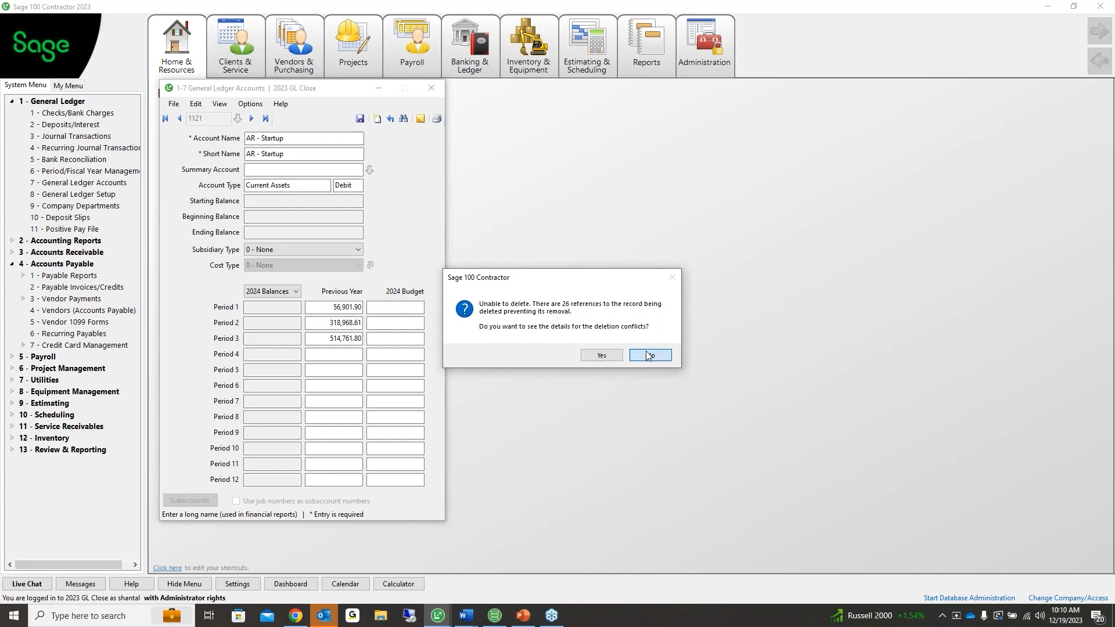
click(200, 104)
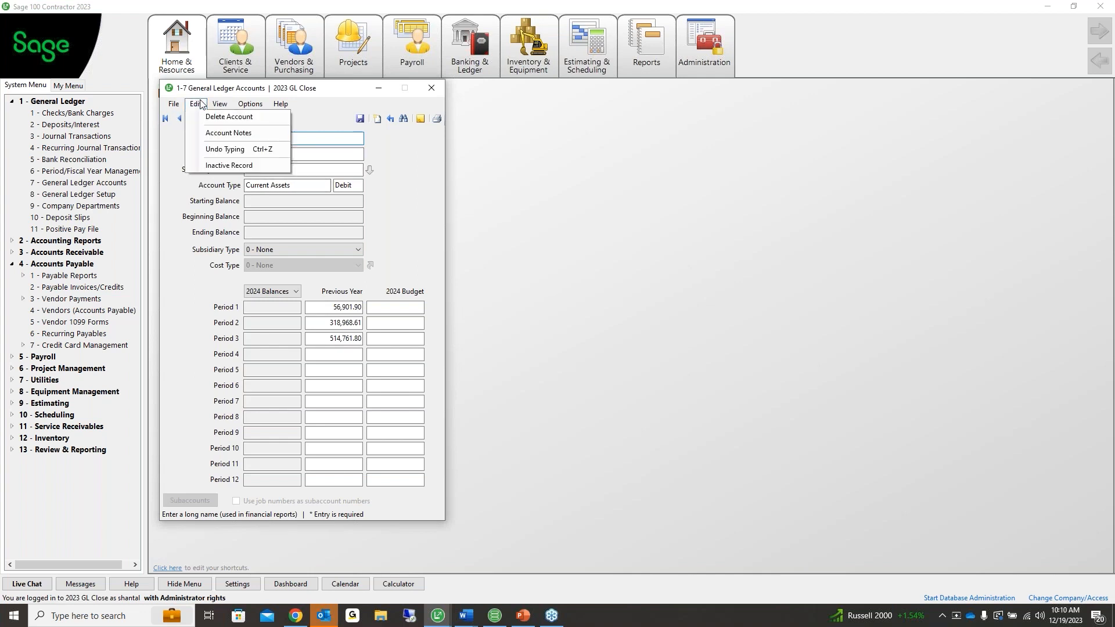
click(221, 165)
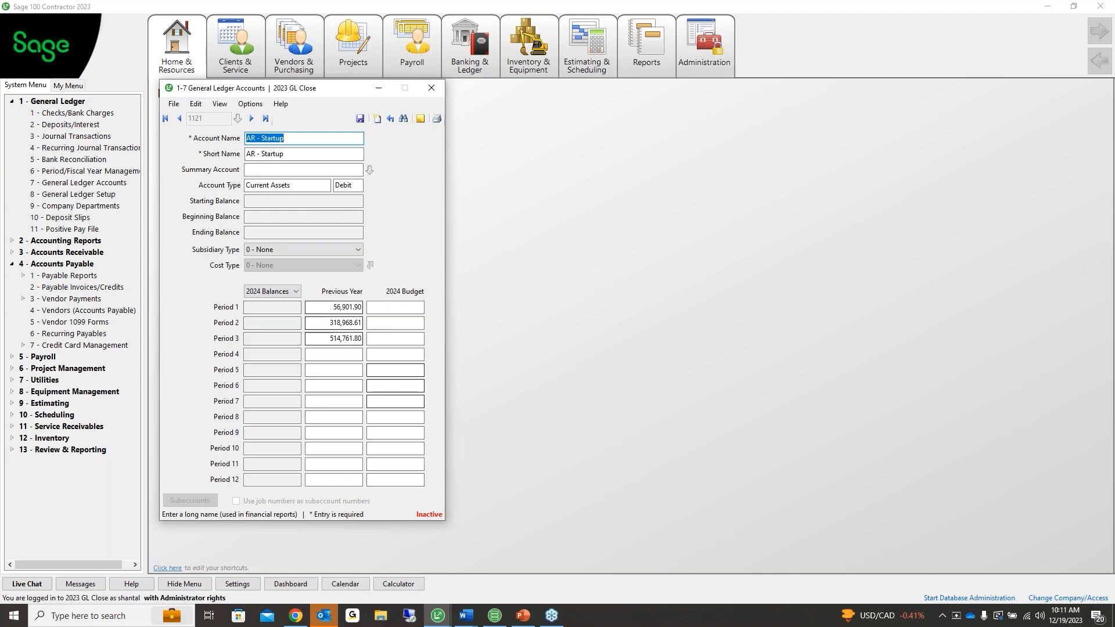
In the Ledger Accounts list, enable inactive editing and mark 1125, 1190, 1200 and 1220 inactive
click(238, 119)
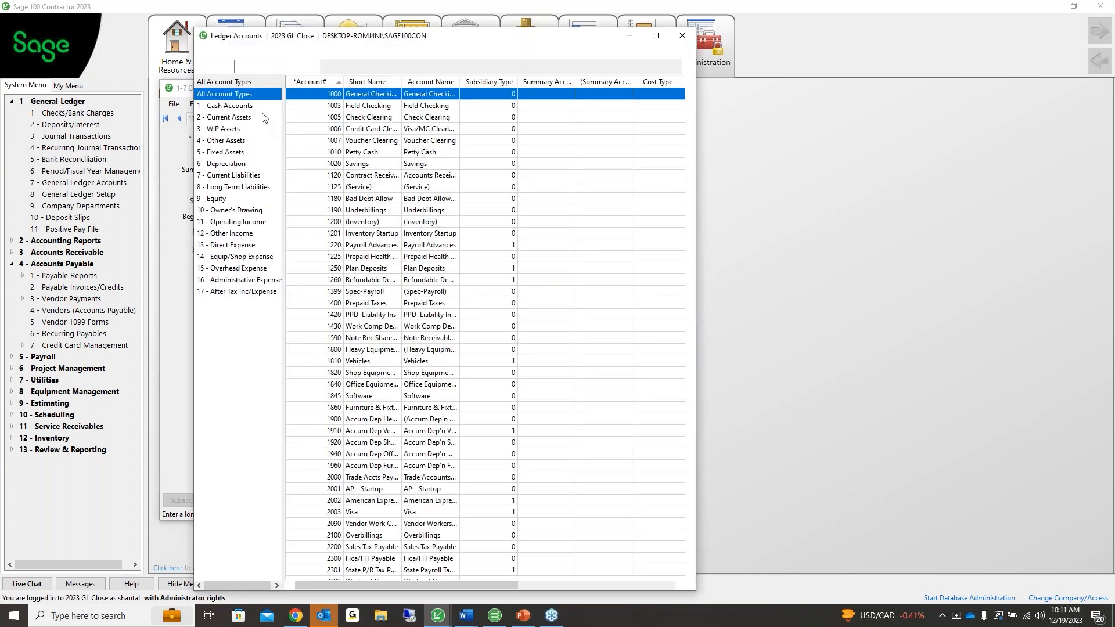
click(242, 55)
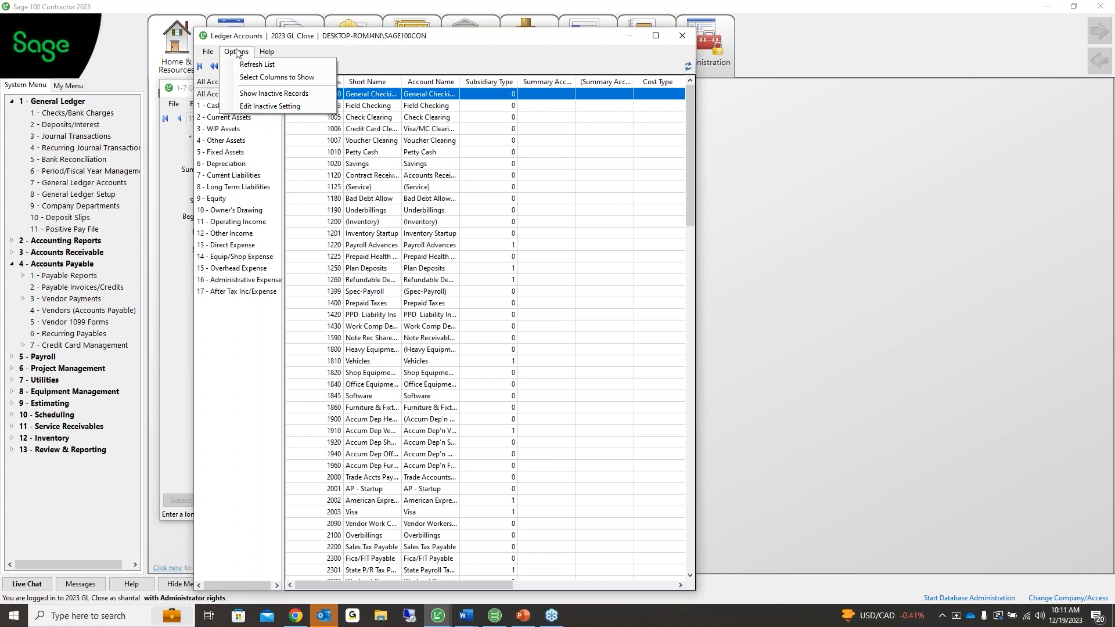
click(257, 107)
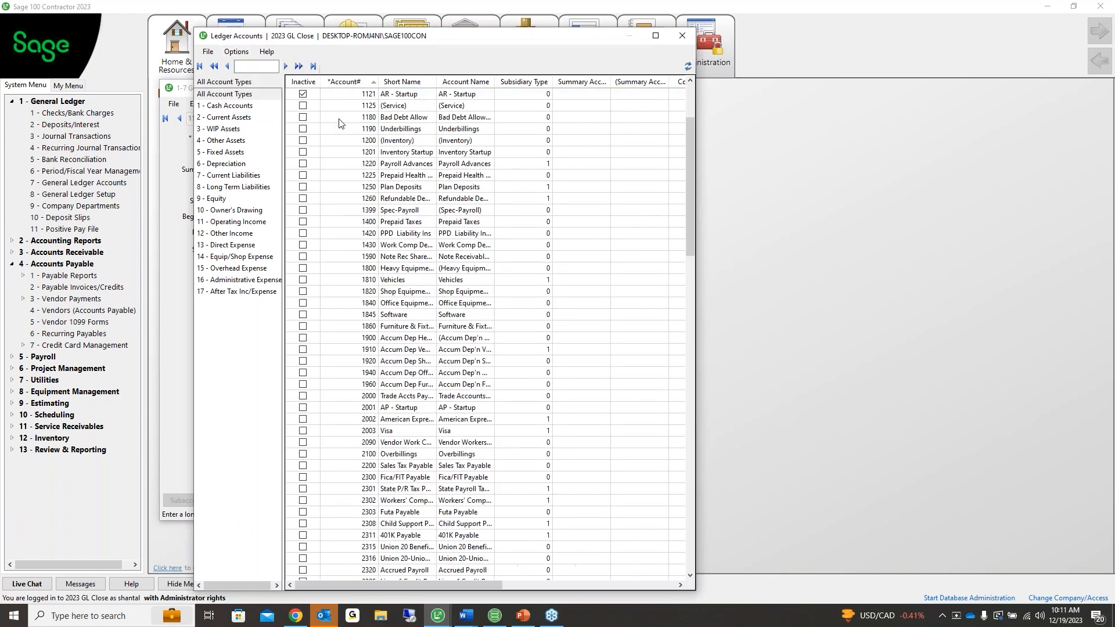
click(303, 106)
click(303, 129)
click(303, 140)
click(303, 164)
Toggle the inactive flags on 1220, 1200, 1190, 1125 and 1121, then close both windows
click(302, 163)
click(302, 141)
click(303, 129)
click(304, 140)
click(303, 129)
click(303, 106)
click(303, 94)
click(682, 36)
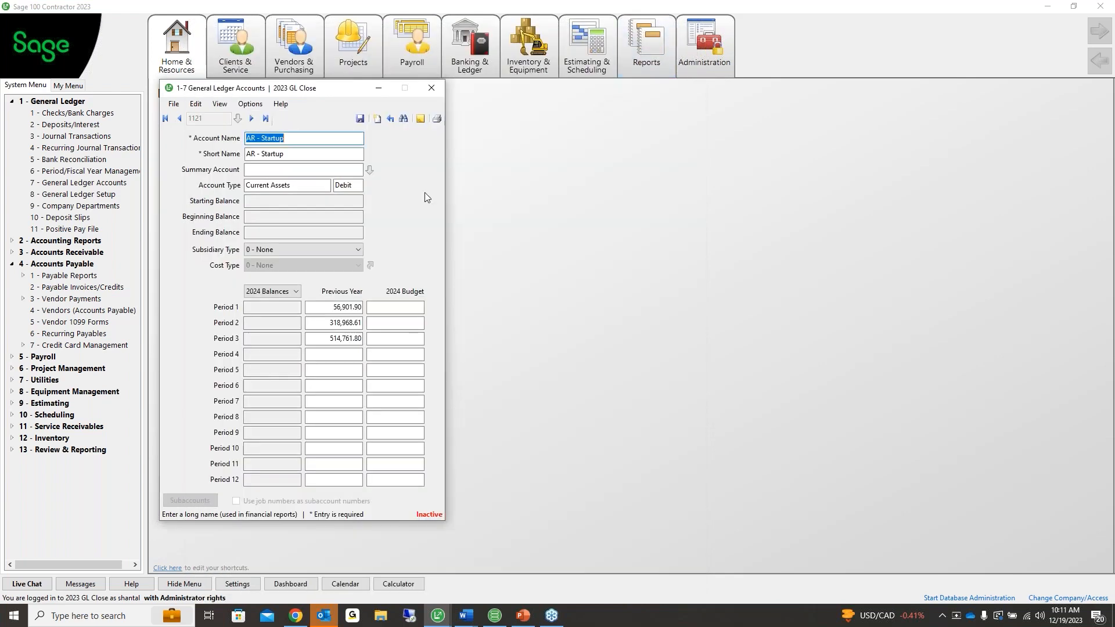
click(436, 87)
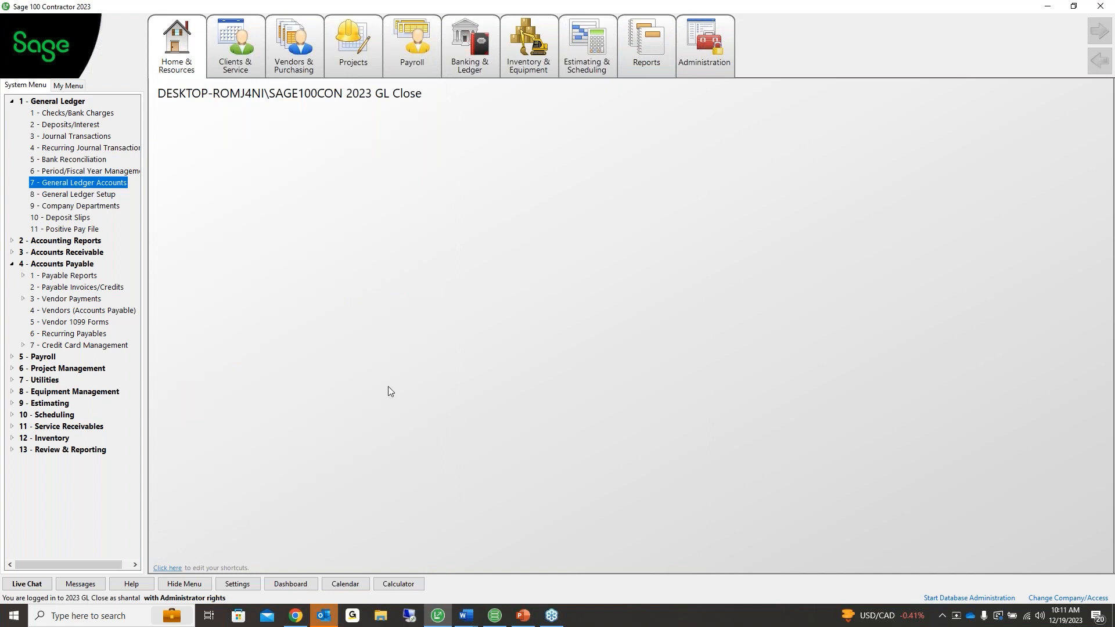
Collapse General Ledger, expand 4 - Accounts Payable and open 4 - Vendors
click(12, 265)
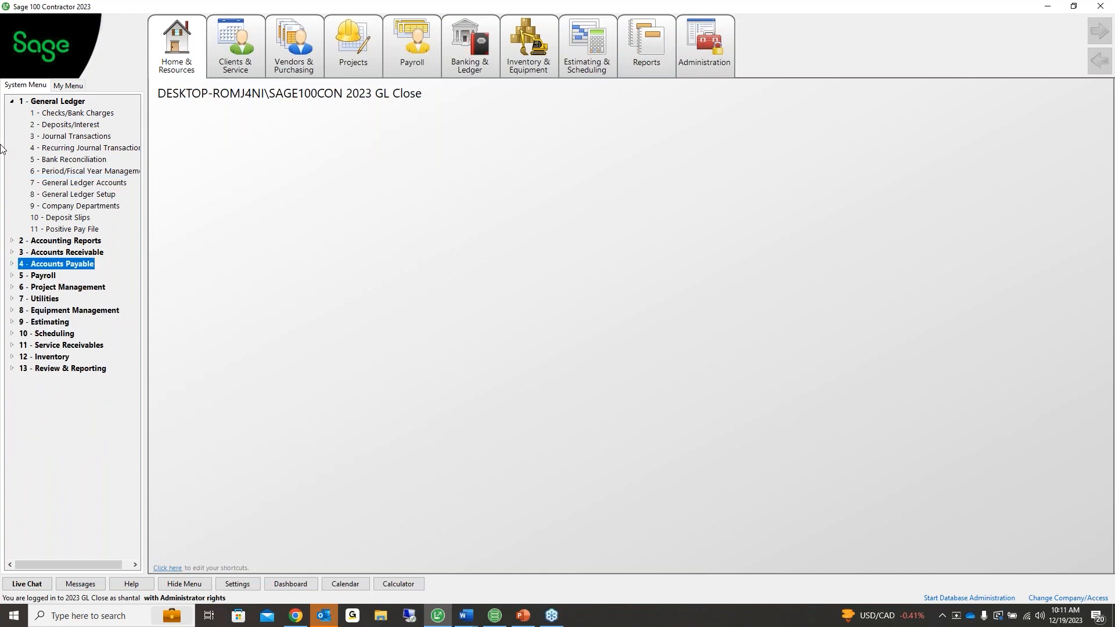
click(12, 101)
click(519, 234)
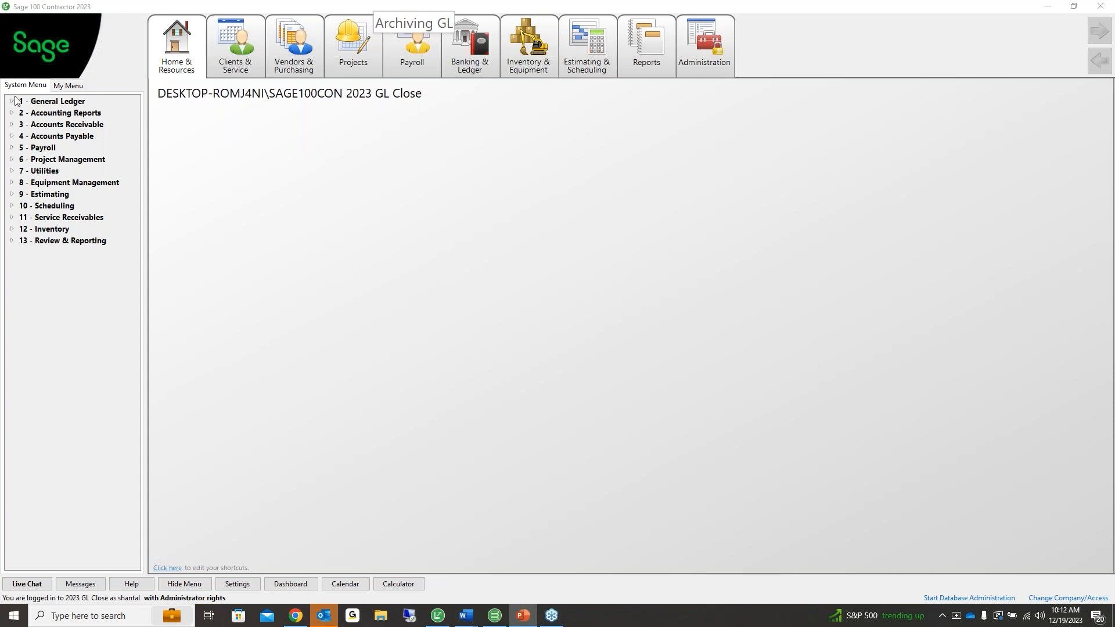
click(53, 137)
click(47, 184)
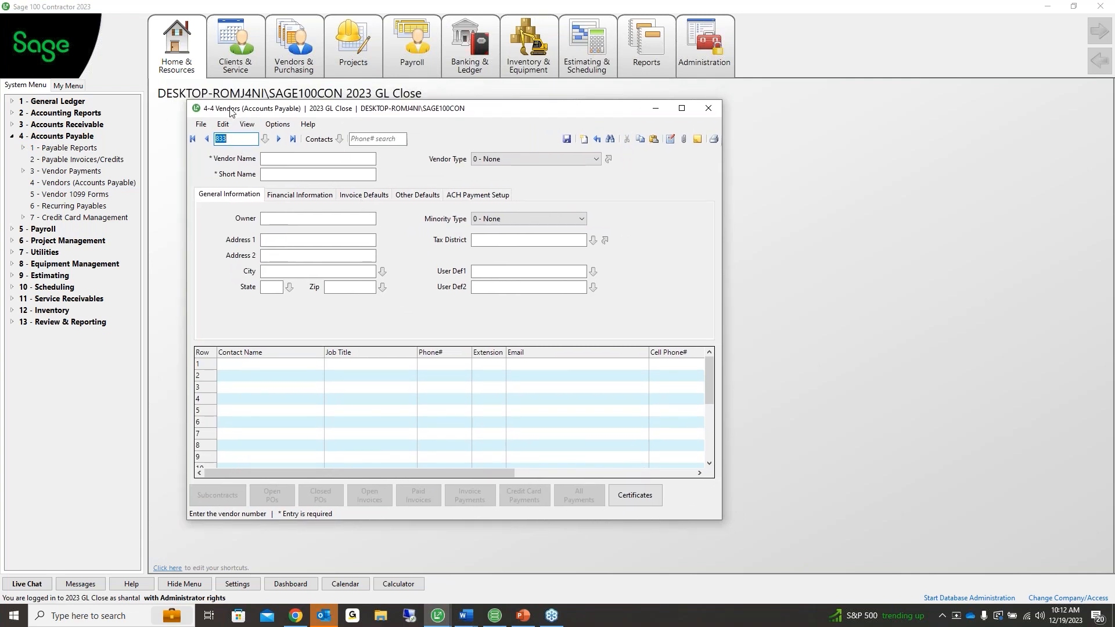
Load last vendor 832 AC supplies OR and keep its 1099 type at 0 - Undetermined
click(278, 145)
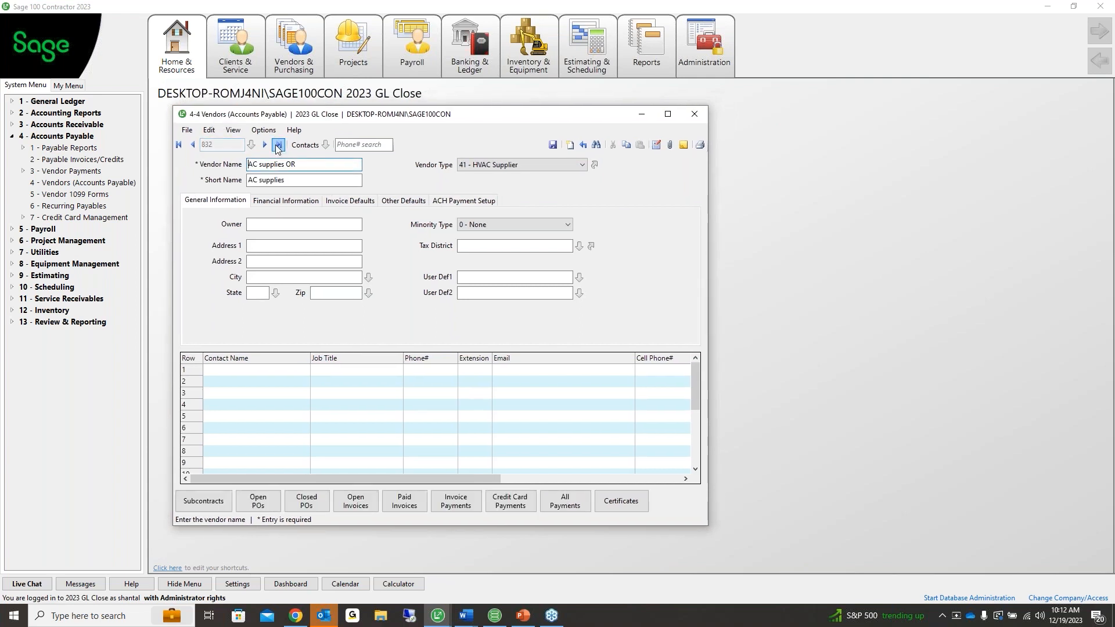
click(256, 203)
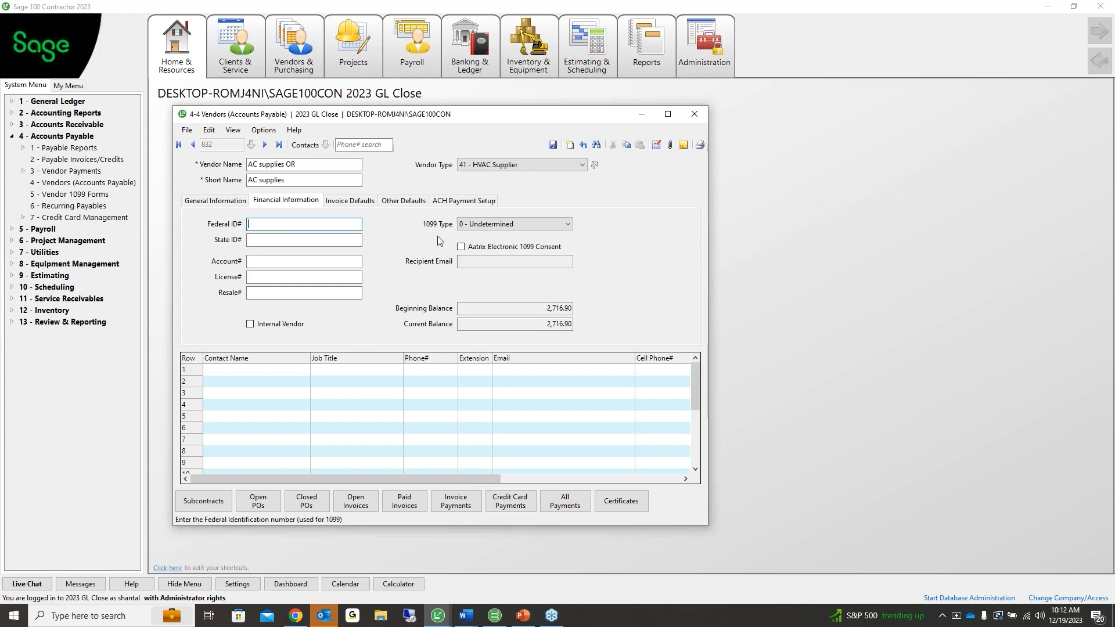
click(566, 225)
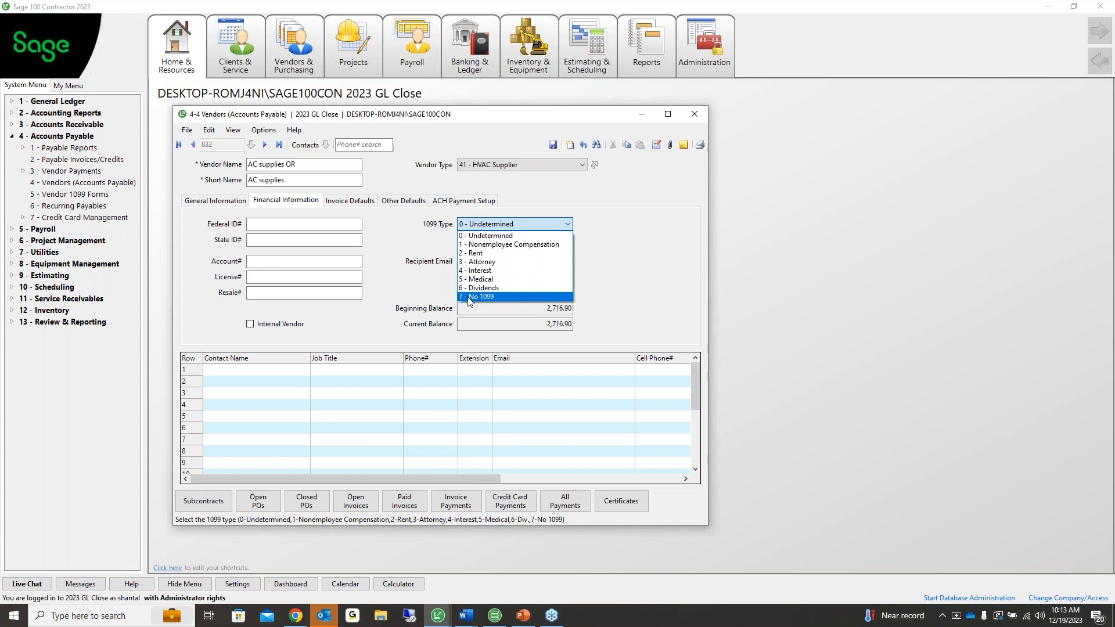
click(470, 244)
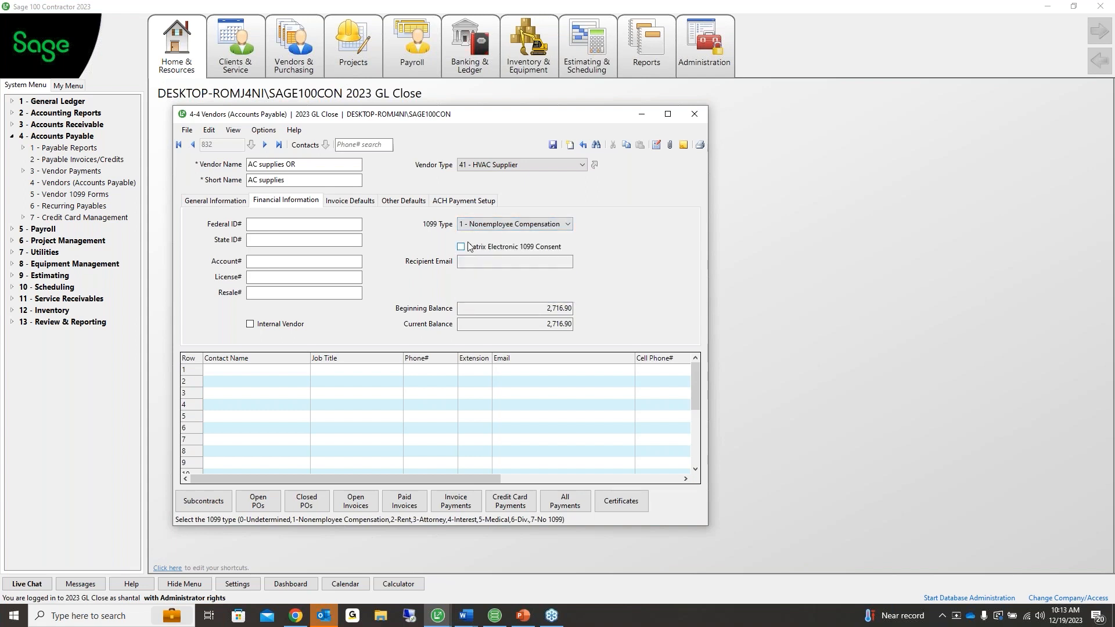
click(470, 227)
click(471, 234)
click(486, 225)
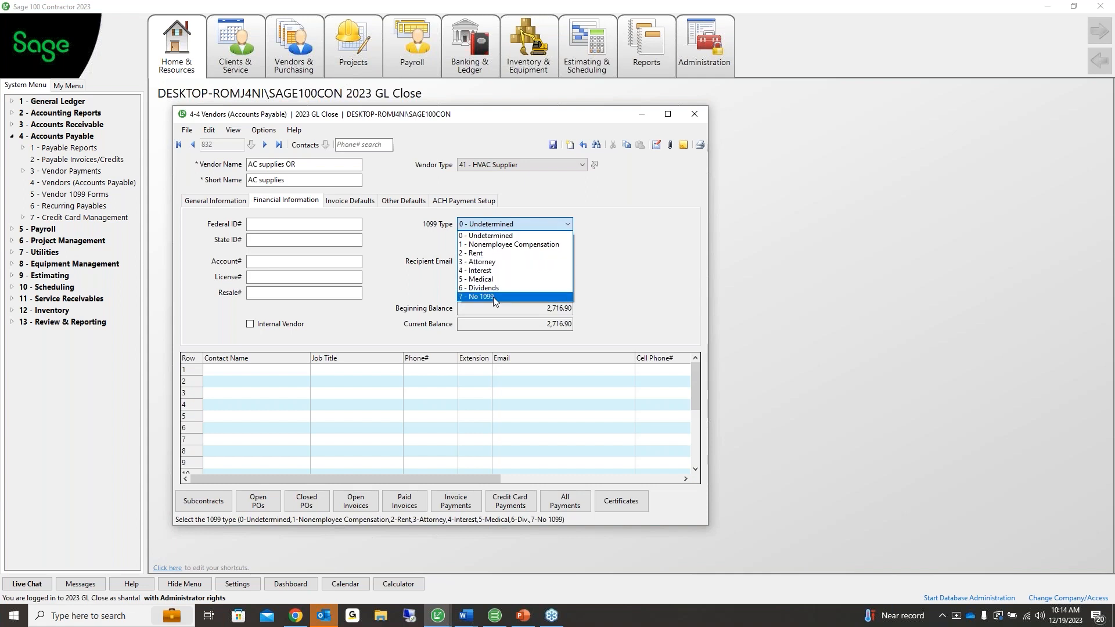
click(436, 219)
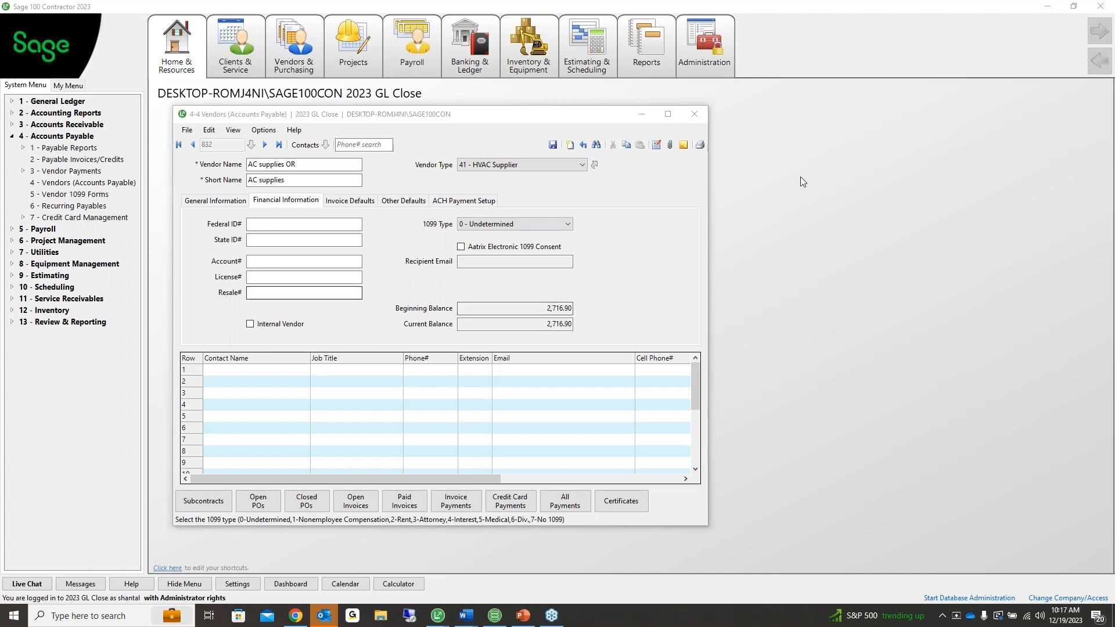
Close the vendor record without saving and open Receivable Clients record 124
click(694, 114)
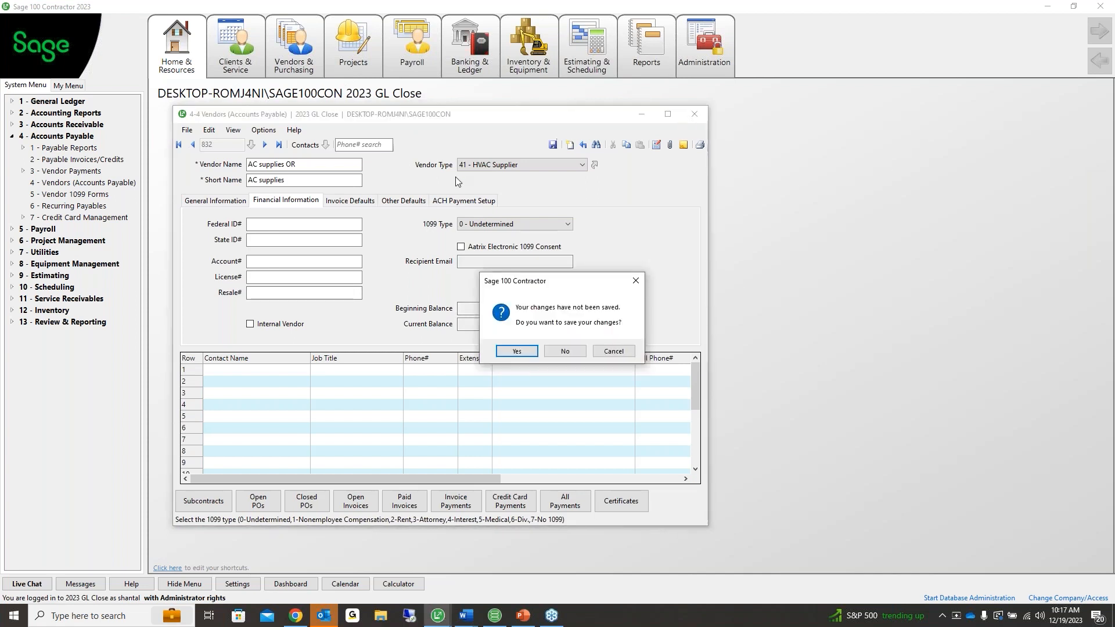
click(578, 350)
click(79, 124)
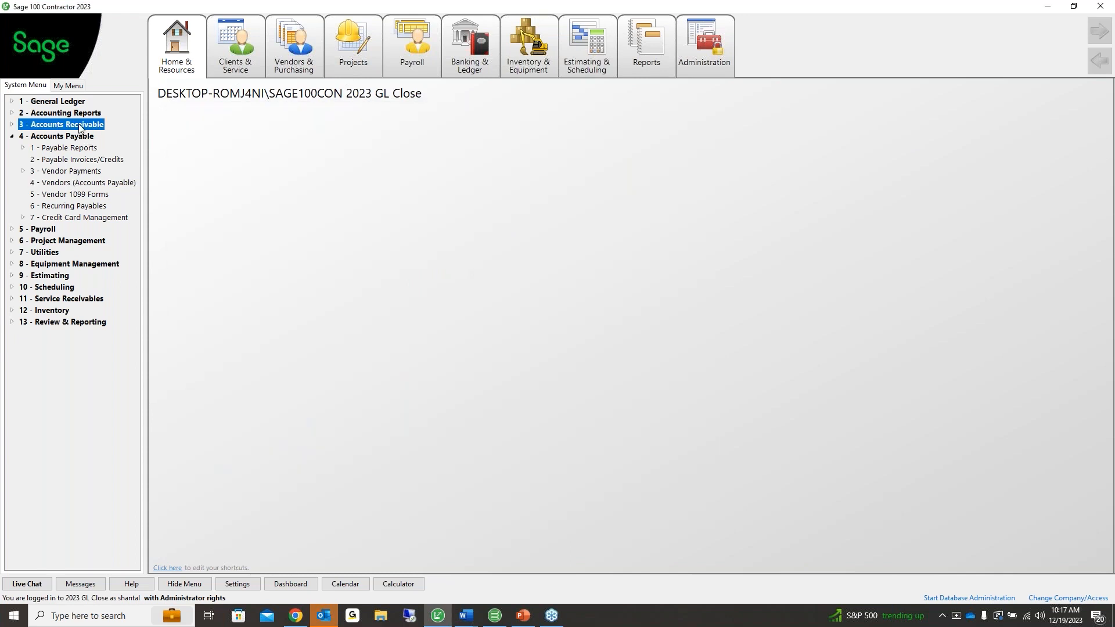
click(62, 194)
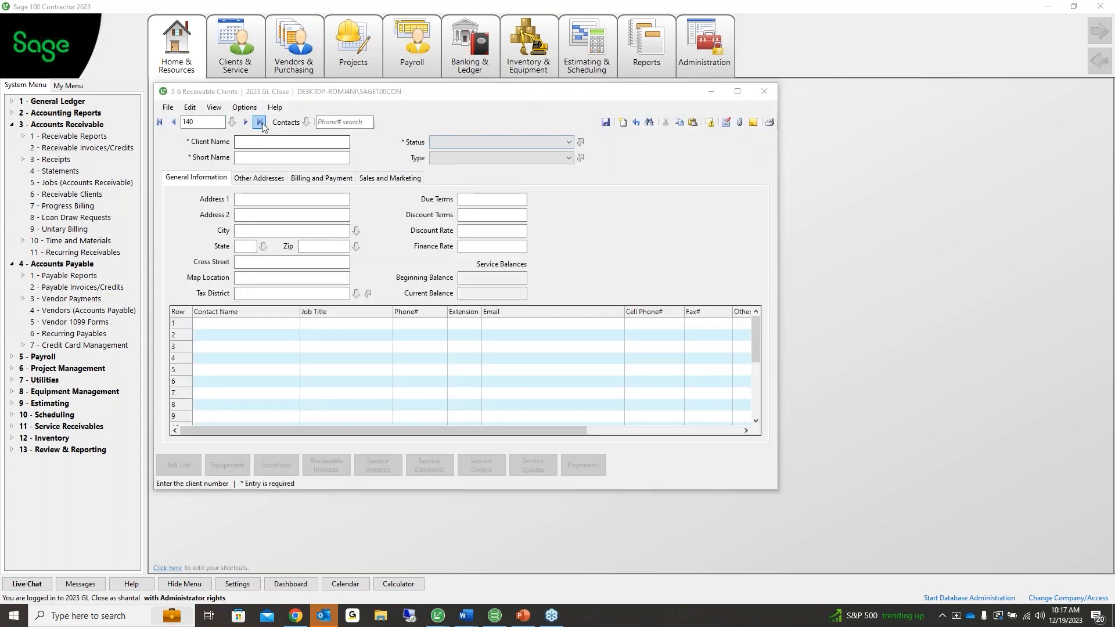
text(124)
key(Tab)
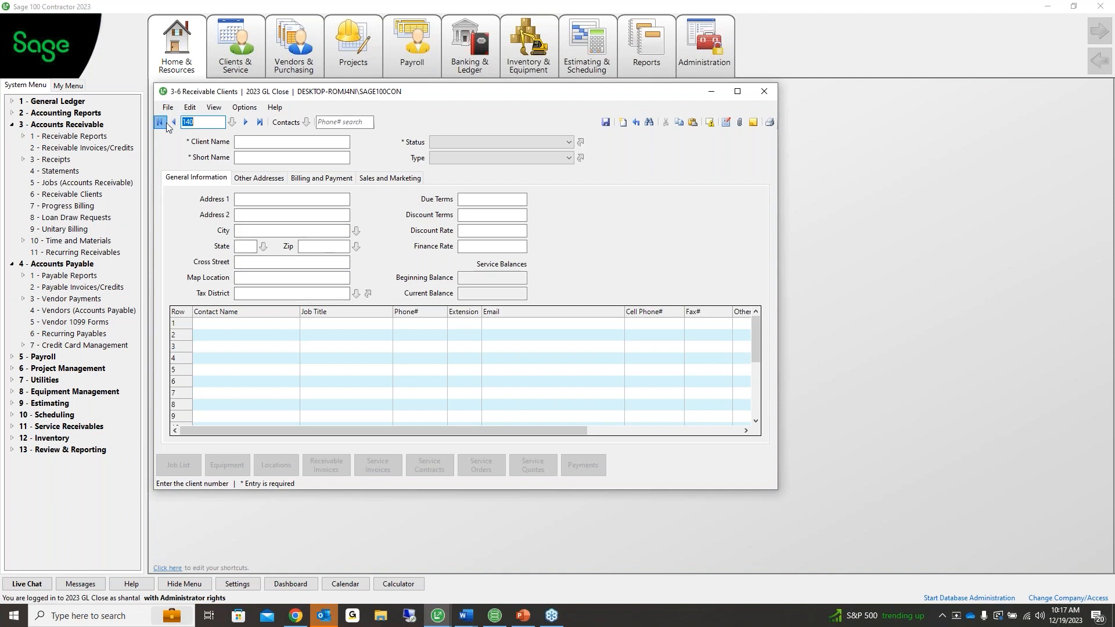
Browse client 124's equipment list, then close it and the Receivable Clients window
click(227, 464)
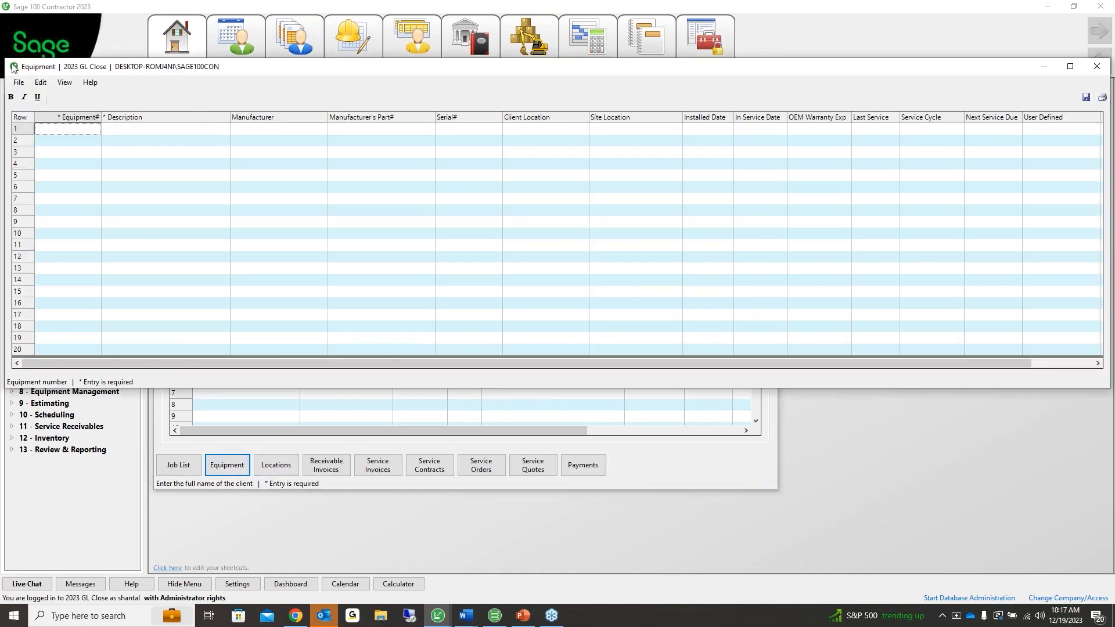
drag(4, 58, 423, 116)
drag(497, 125, 203, 146)
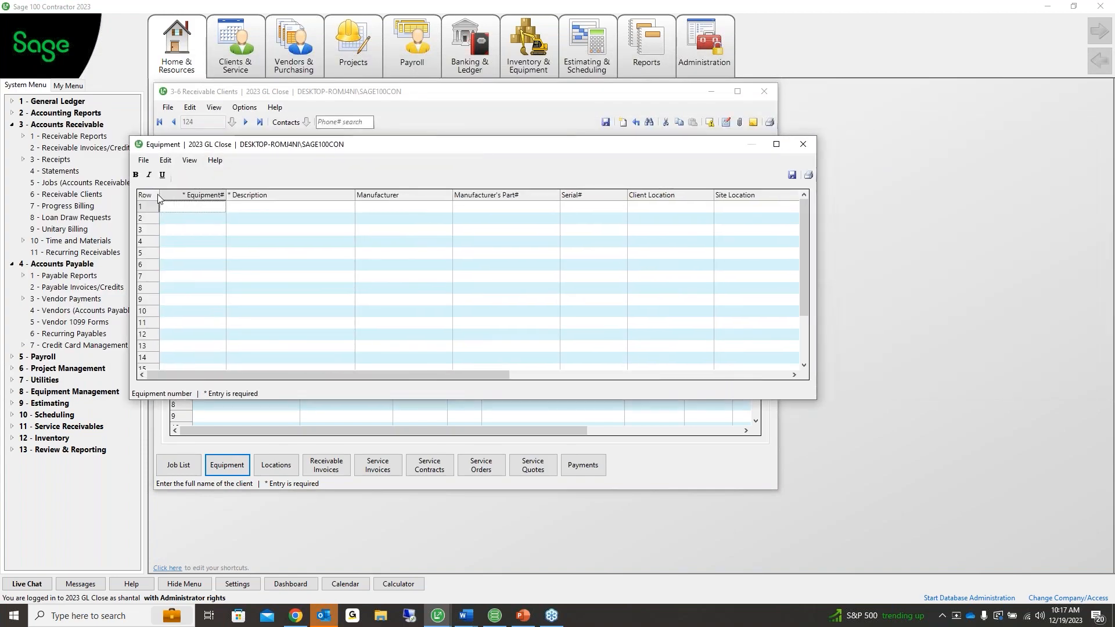
click(604, 217)
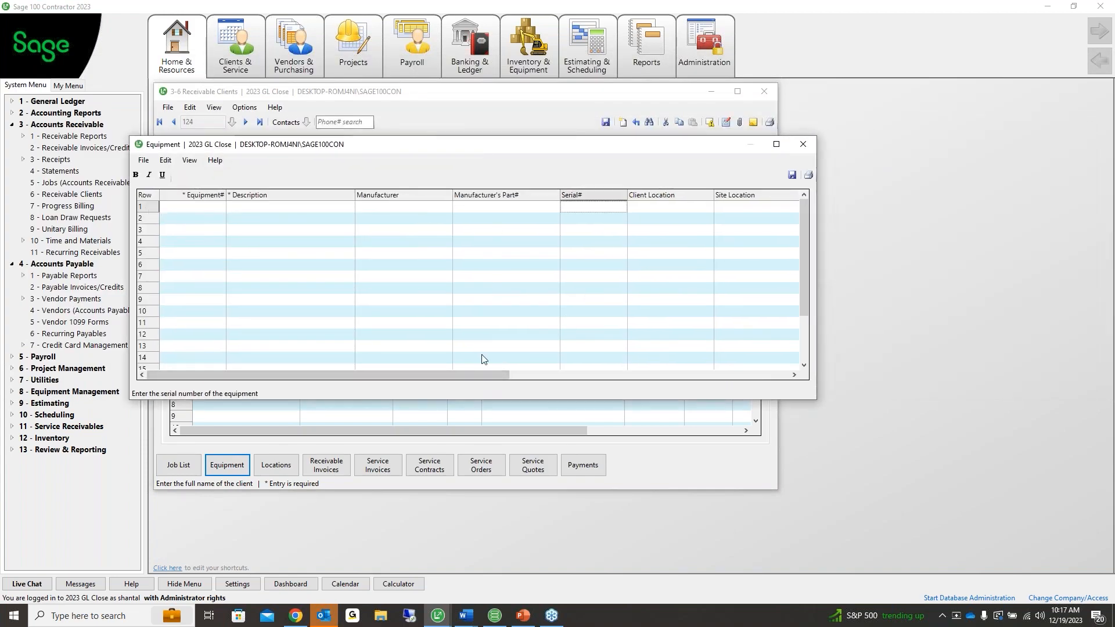
drag(482, 375, 744, 376)
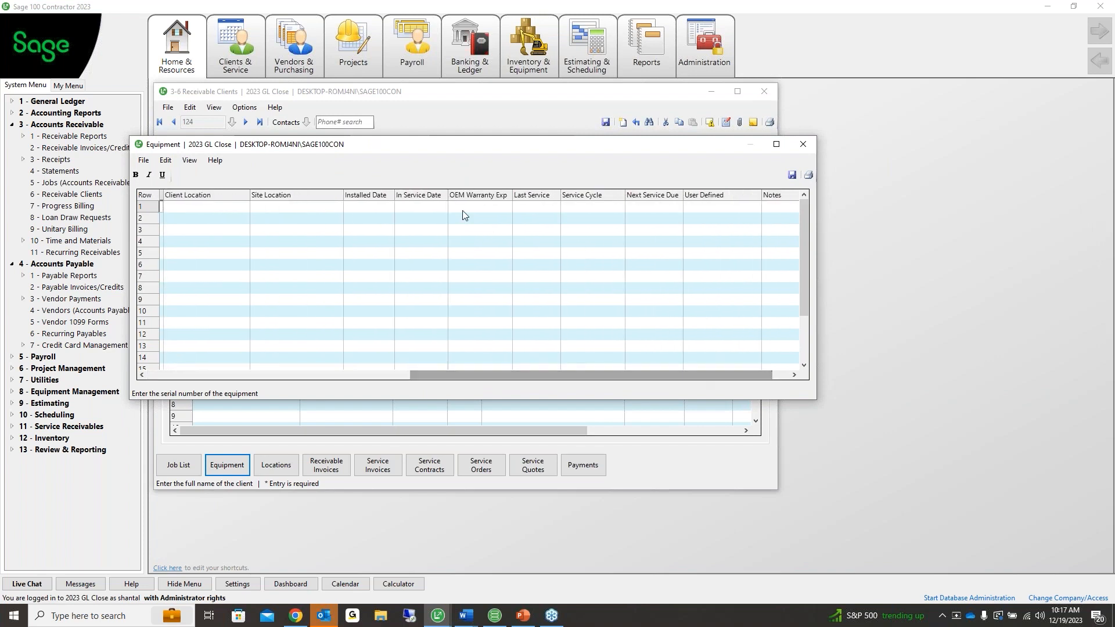
click(767, 207)
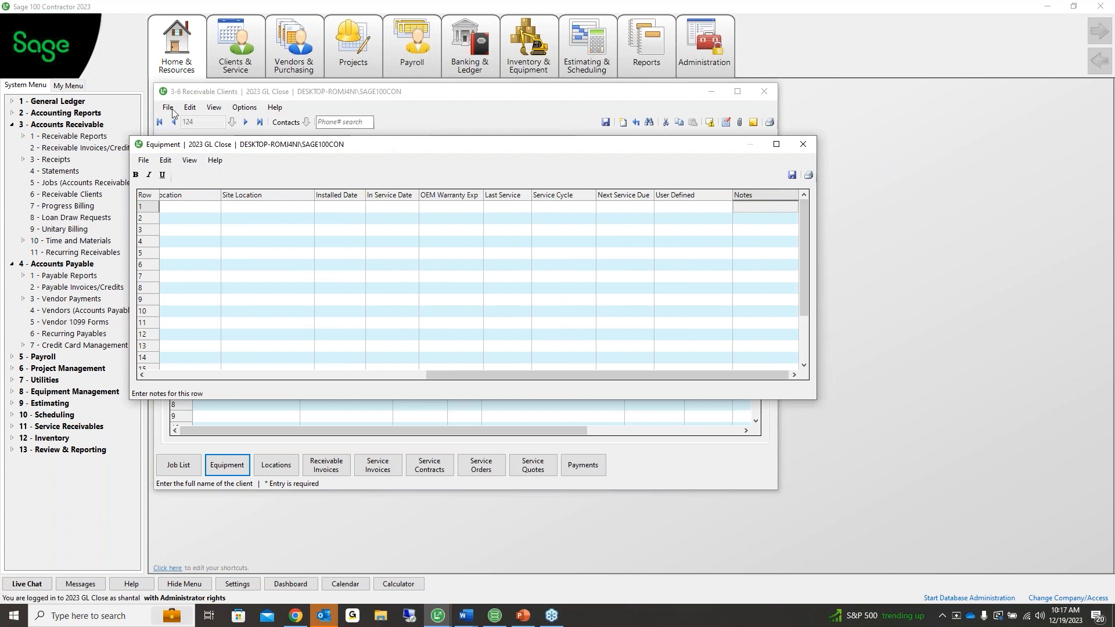
click(805, 145)
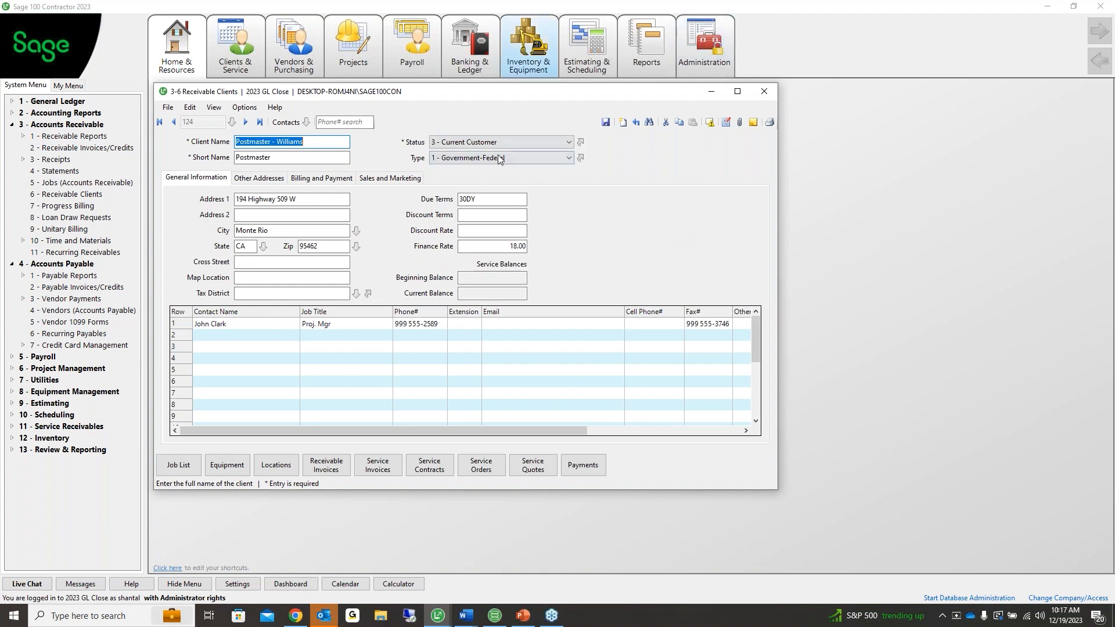
click(763, 97)
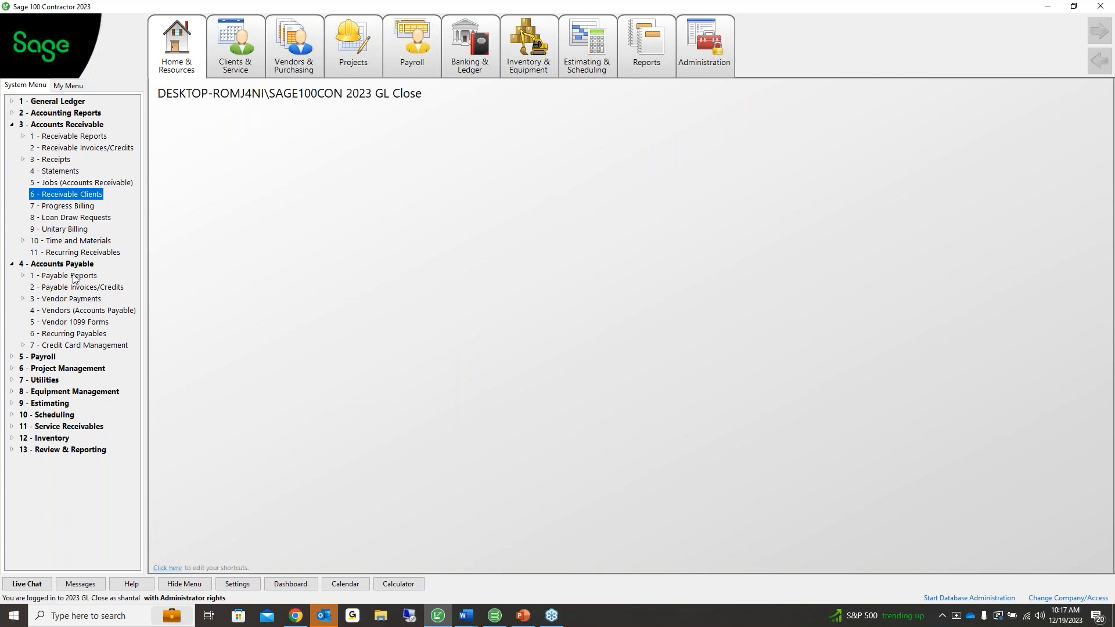
Review the last vendor's Financial Information tab, then open 4-5 Vendor 1099 Forms
click(12, 125)
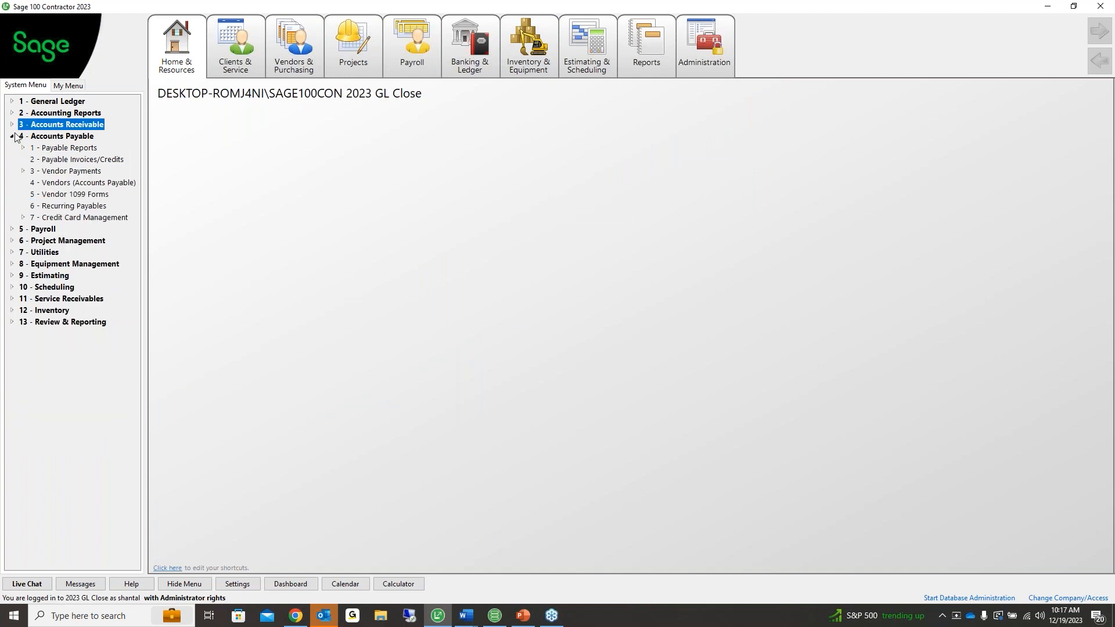
click(52, 184)
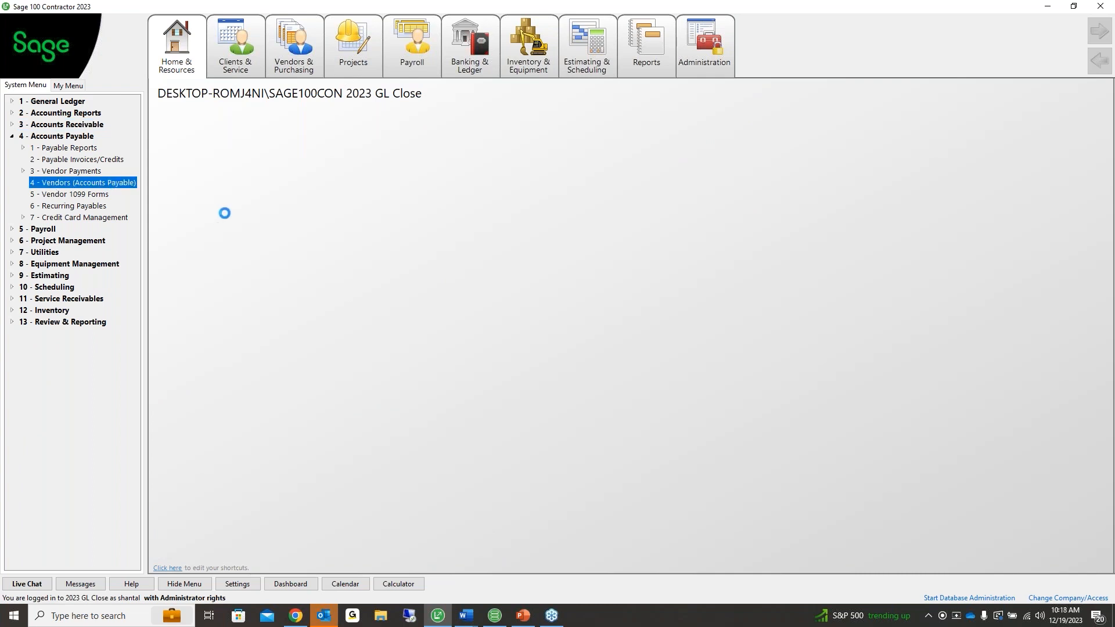
click(278, 144)
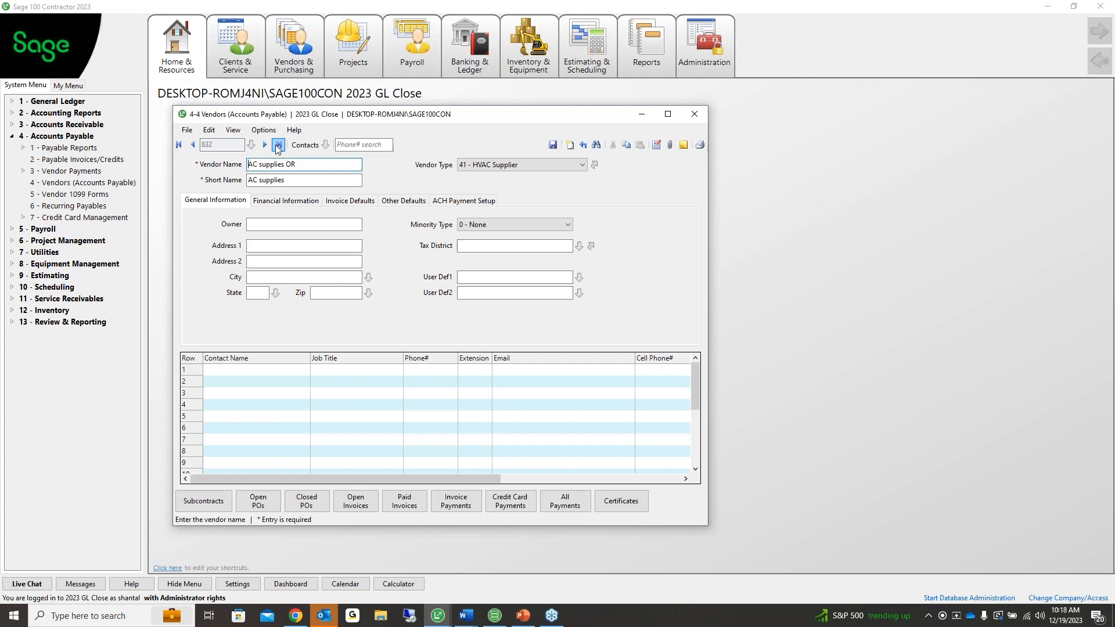
click(291, 201)
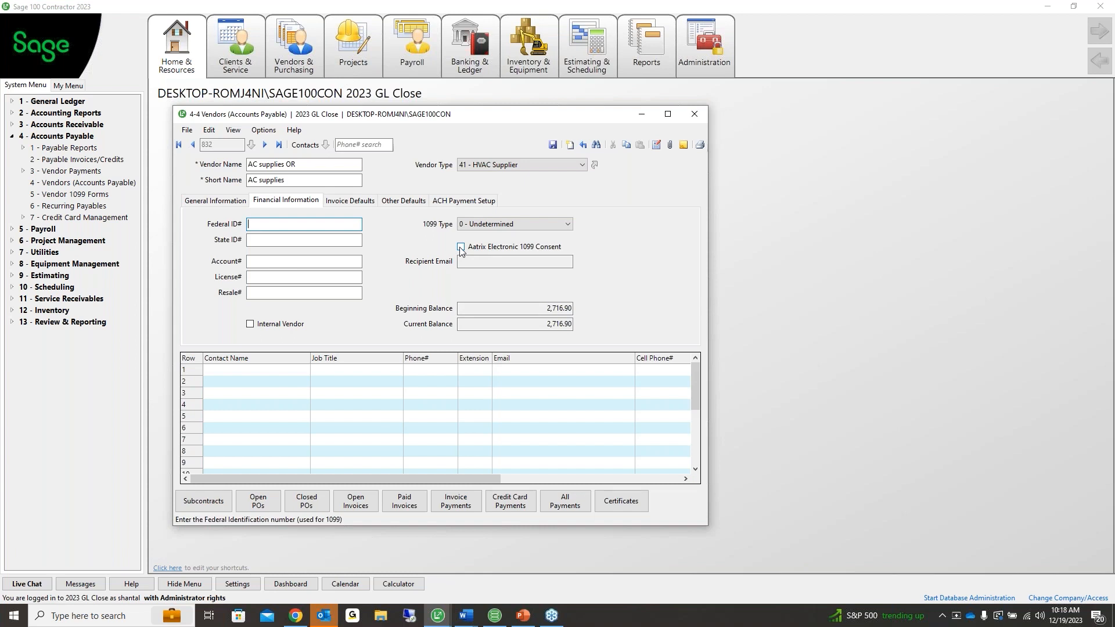
click(74, 195)
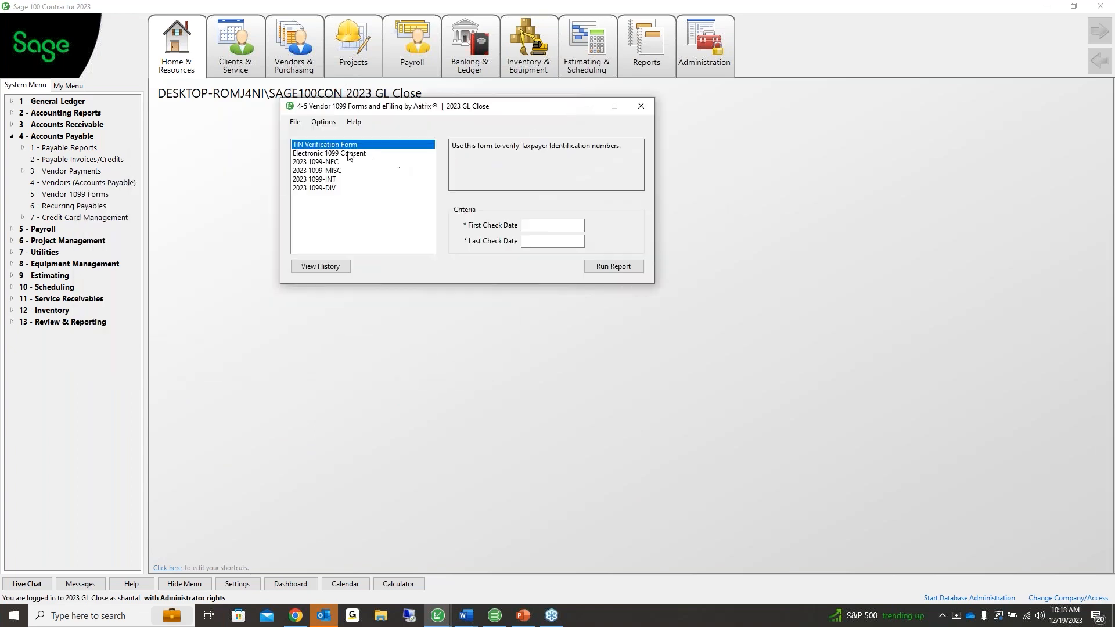
For Electronic 1099 Consent, tick Bennett Drill & Trench, Mike's Excavating and Fisher Seamless Gutters, then close
click(349, 154)
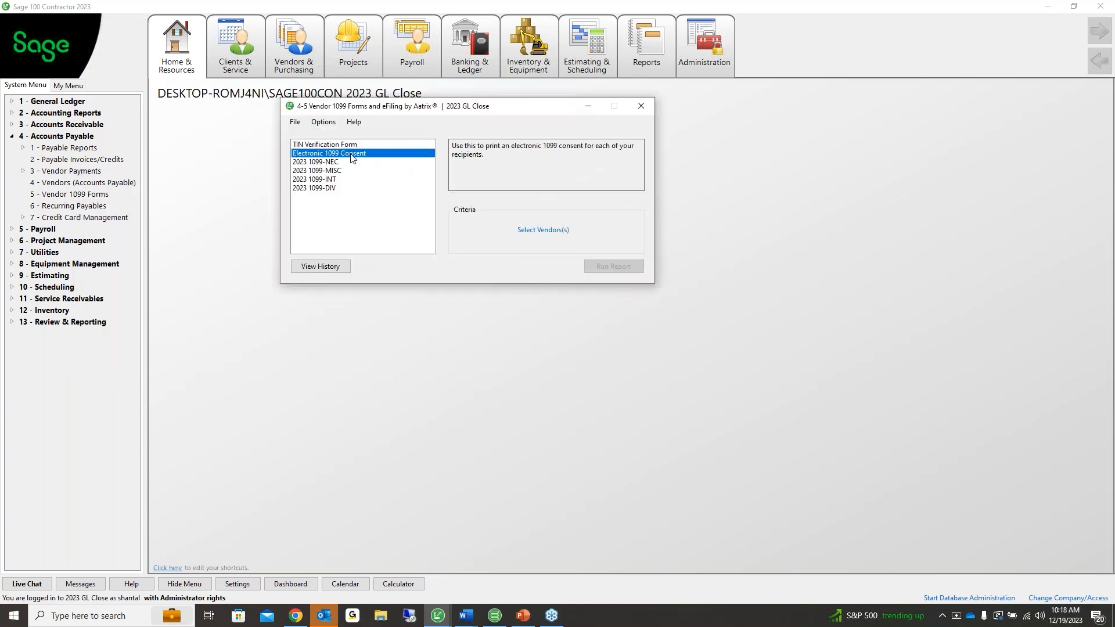
click(535, 231)
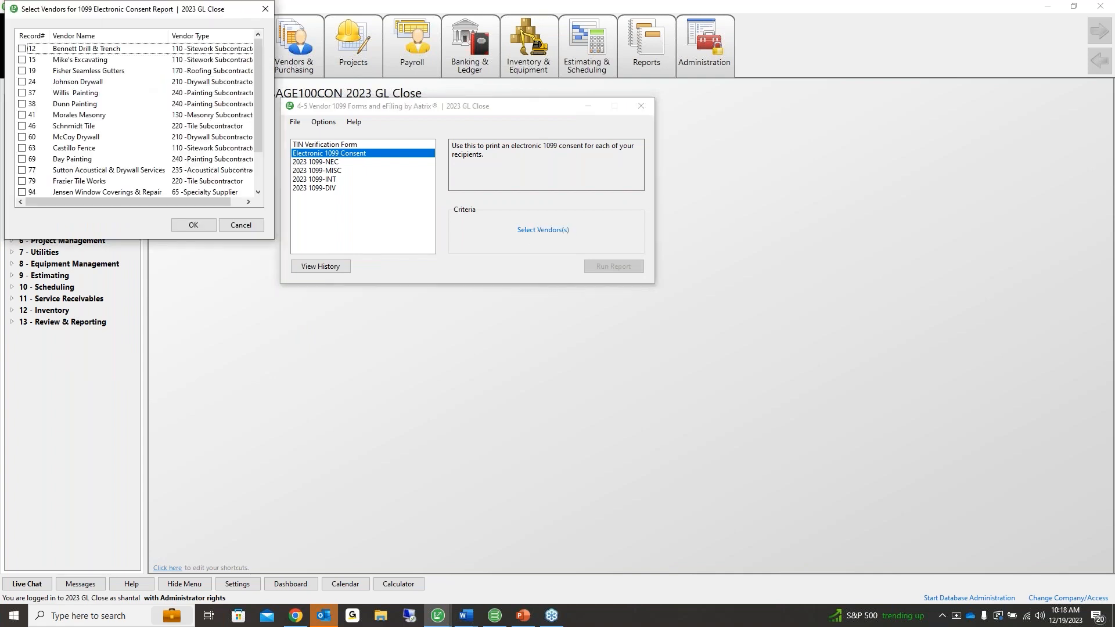
click(22, 49)
click(22, 59)
click(22, 71)
drag(261, 148, 267, 55)
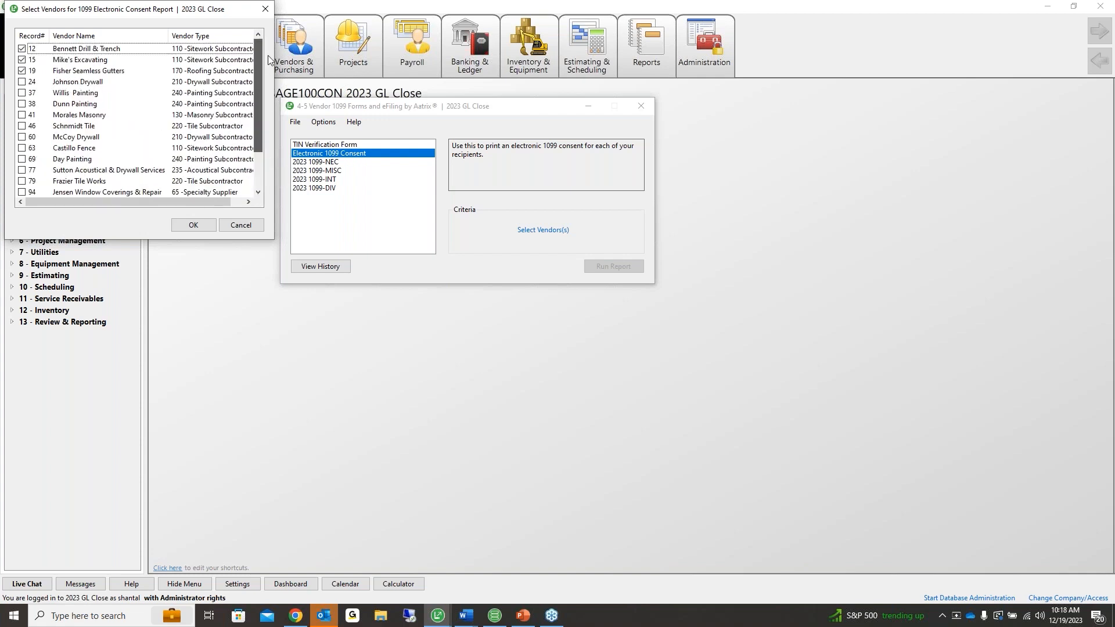
drag(183, 12, 210, 51)
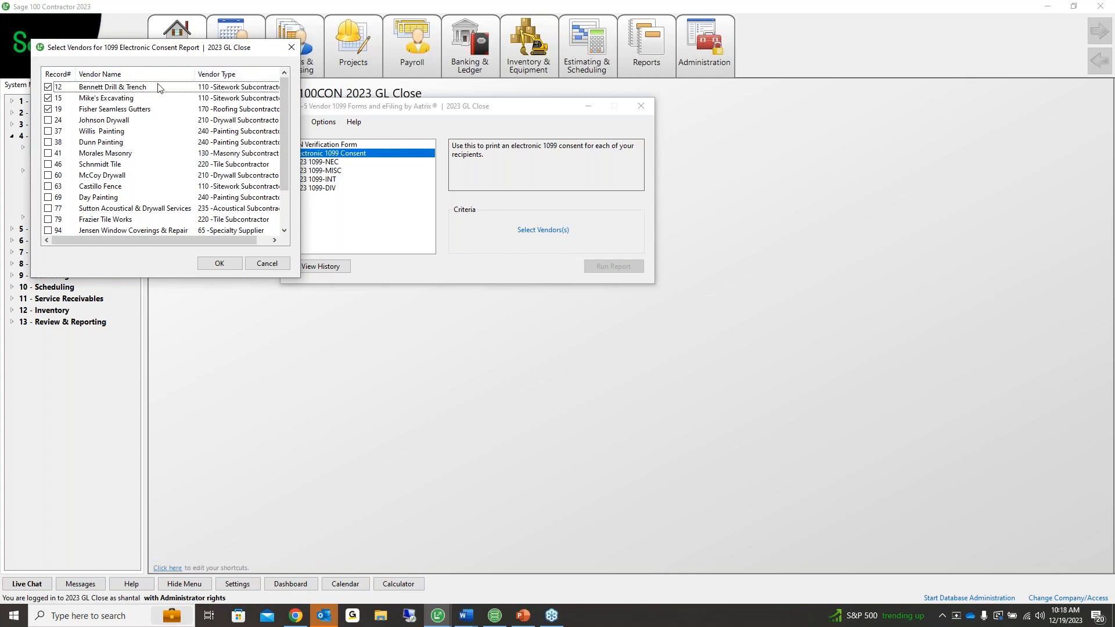
click(291, 47)
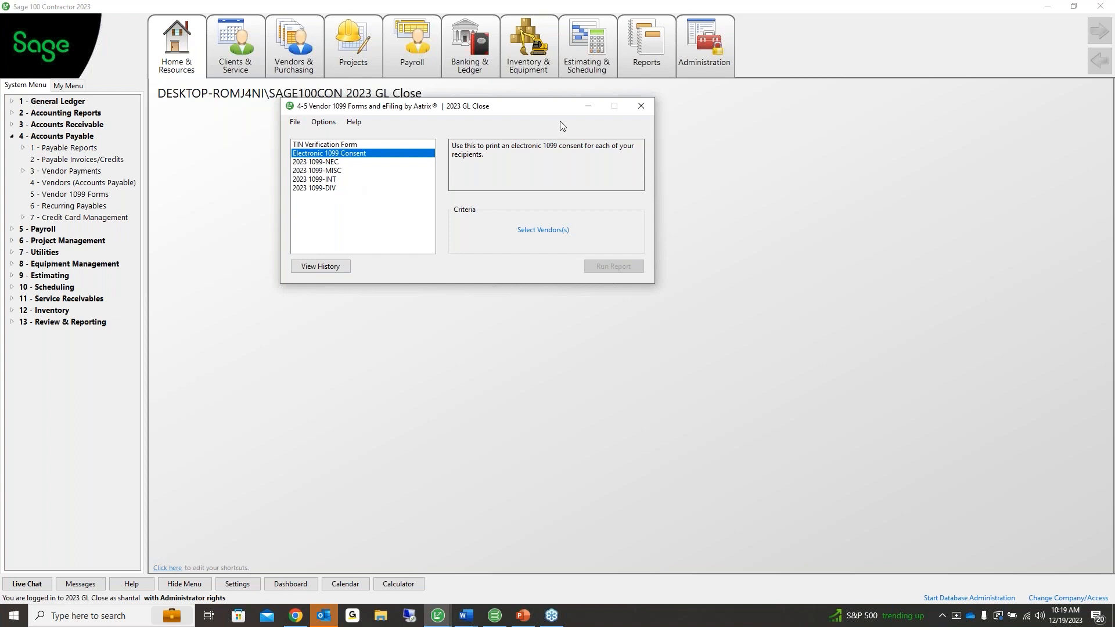
click(638, 108)
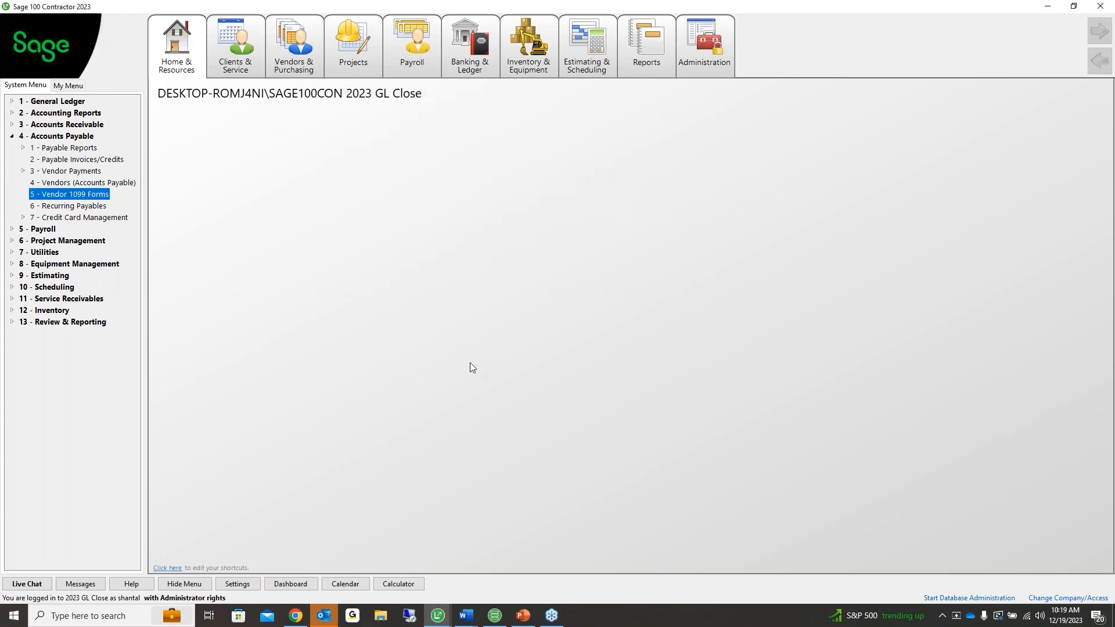
double_click(82, 183)
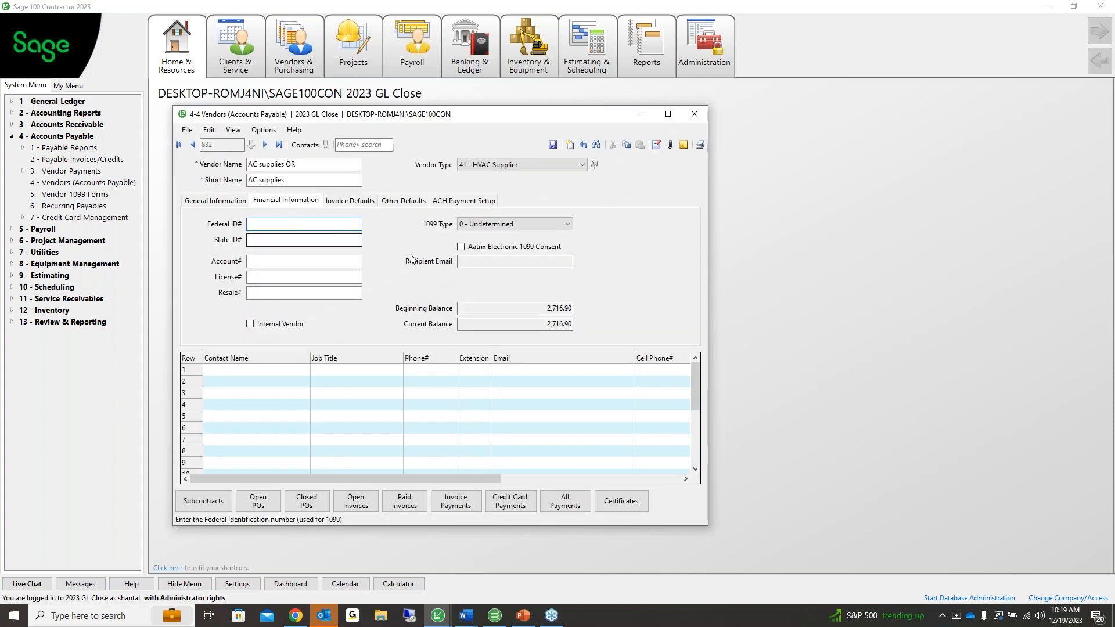
click(461, 246)
click(550, 263)
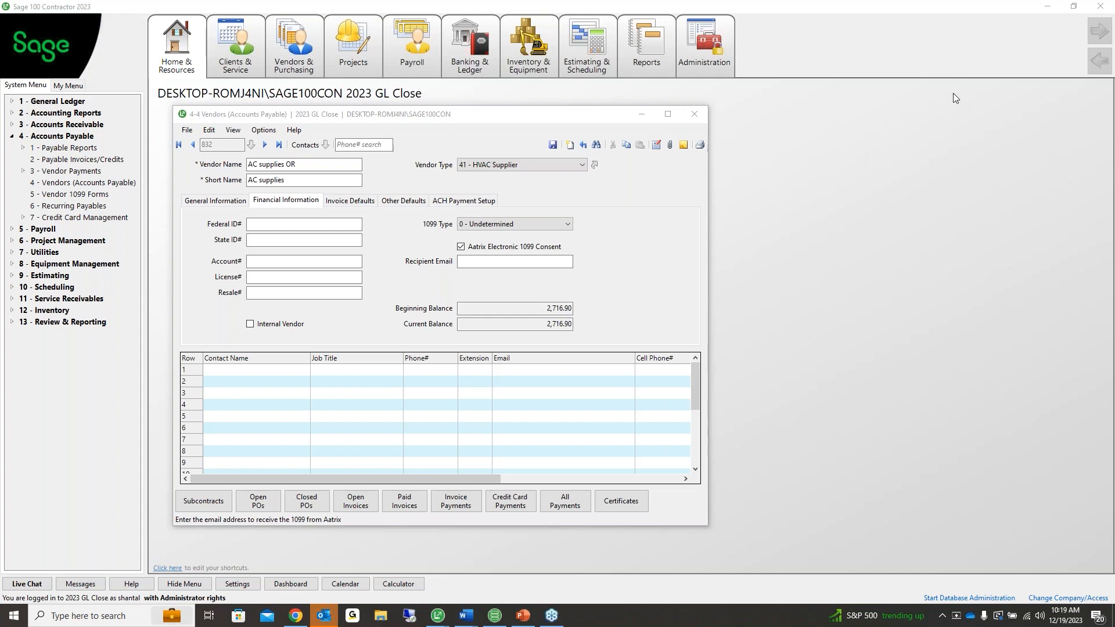
click(694, 114)
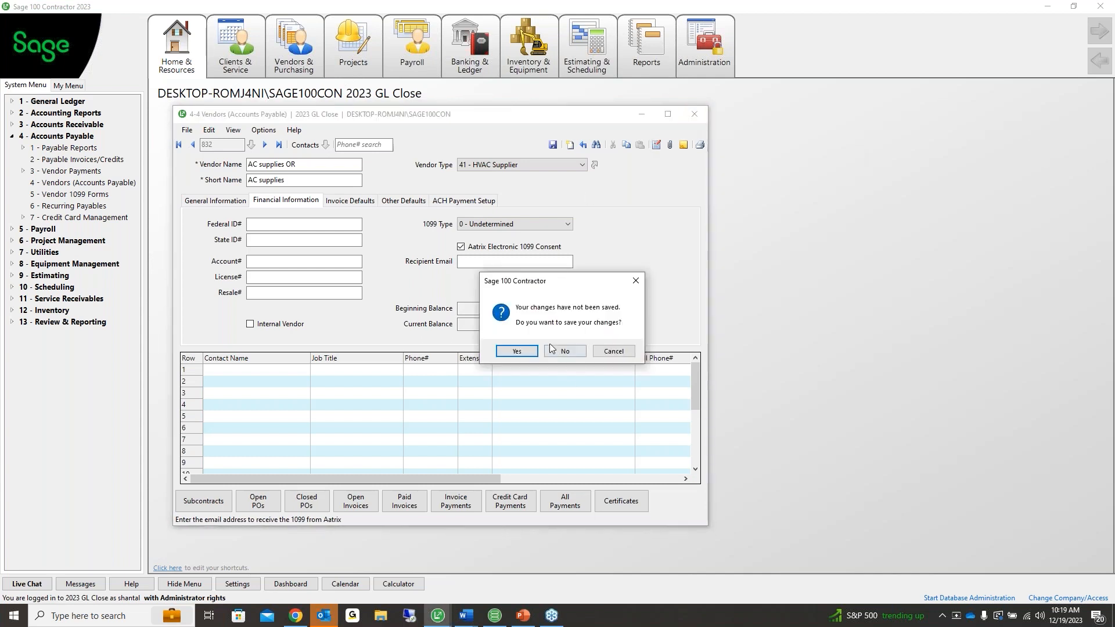
click(564, 351)
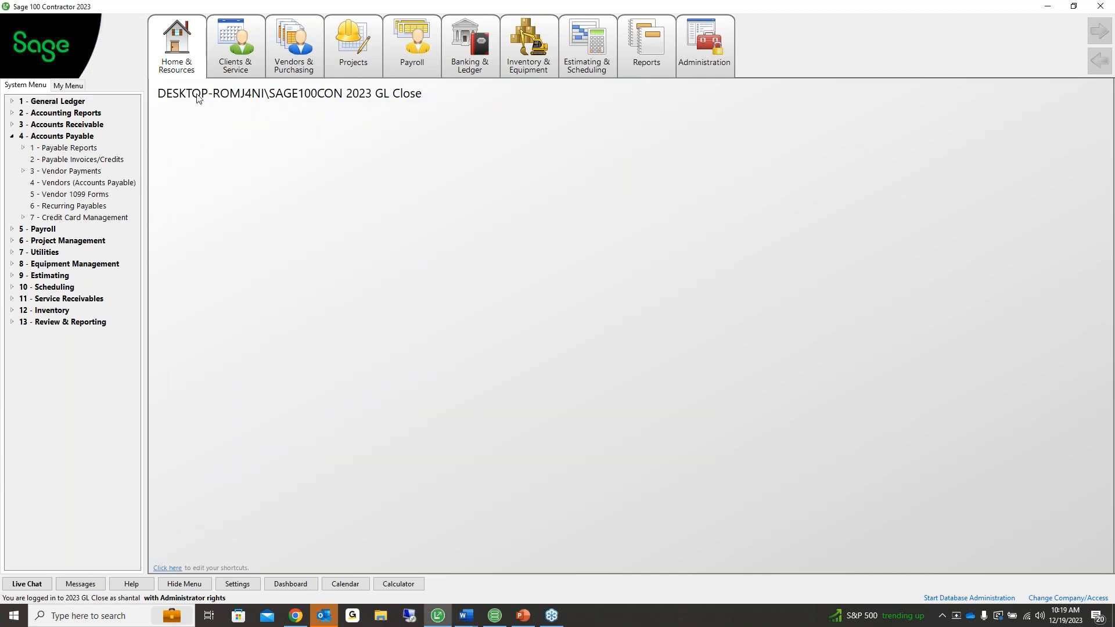
Choose Home & Resources > Sage Support > Knowledgebase
click(183, 56)
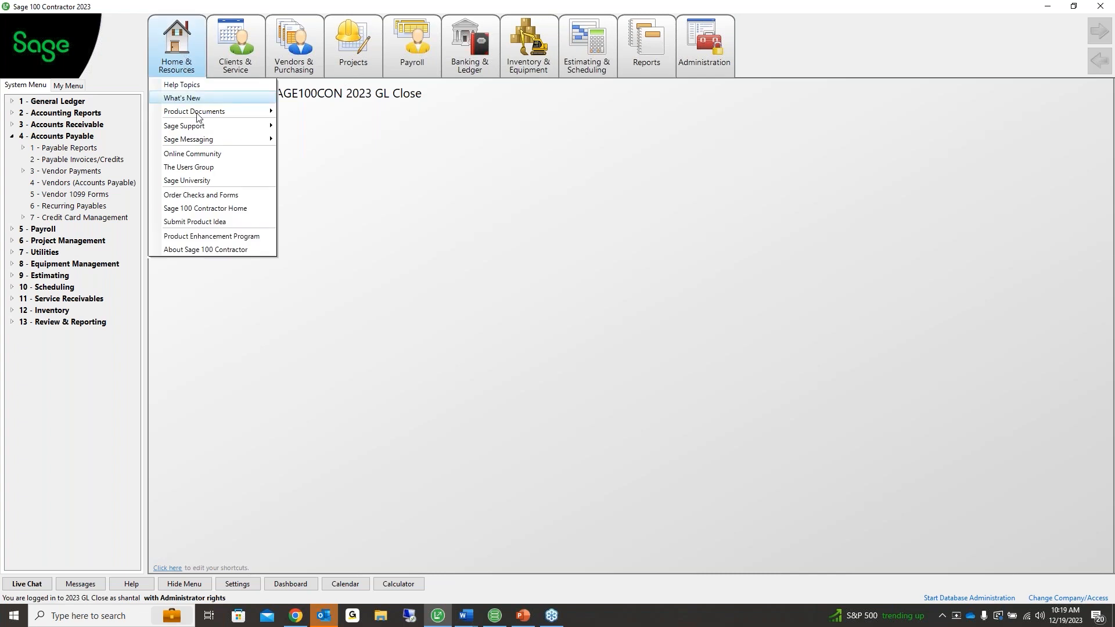
mouse_move(200, 116)
mouse_move(210, 143)
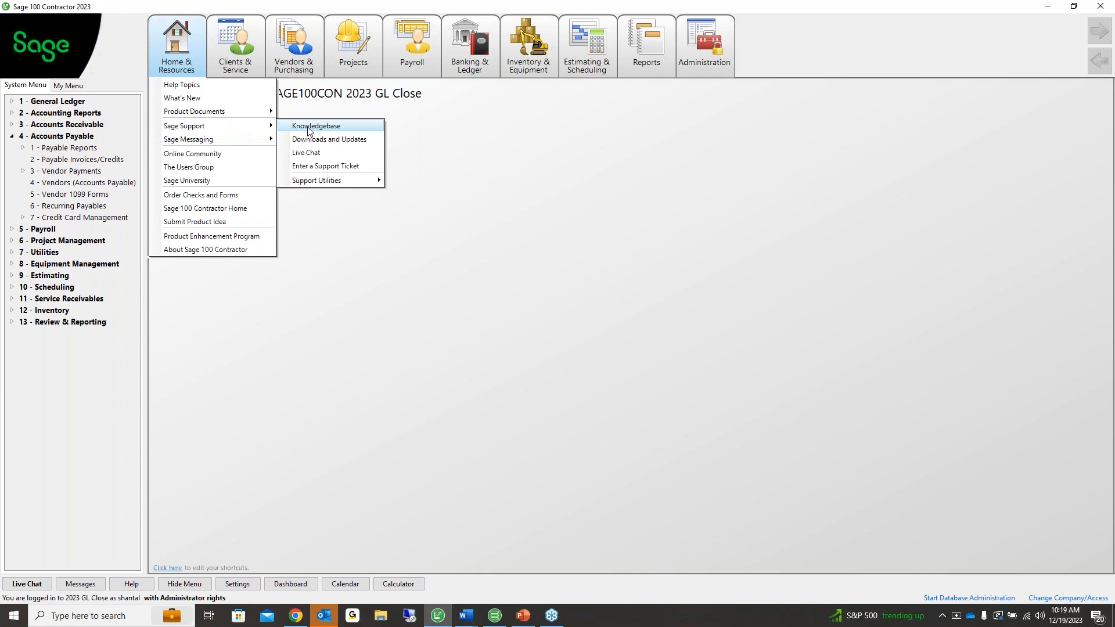
click(308, 127)
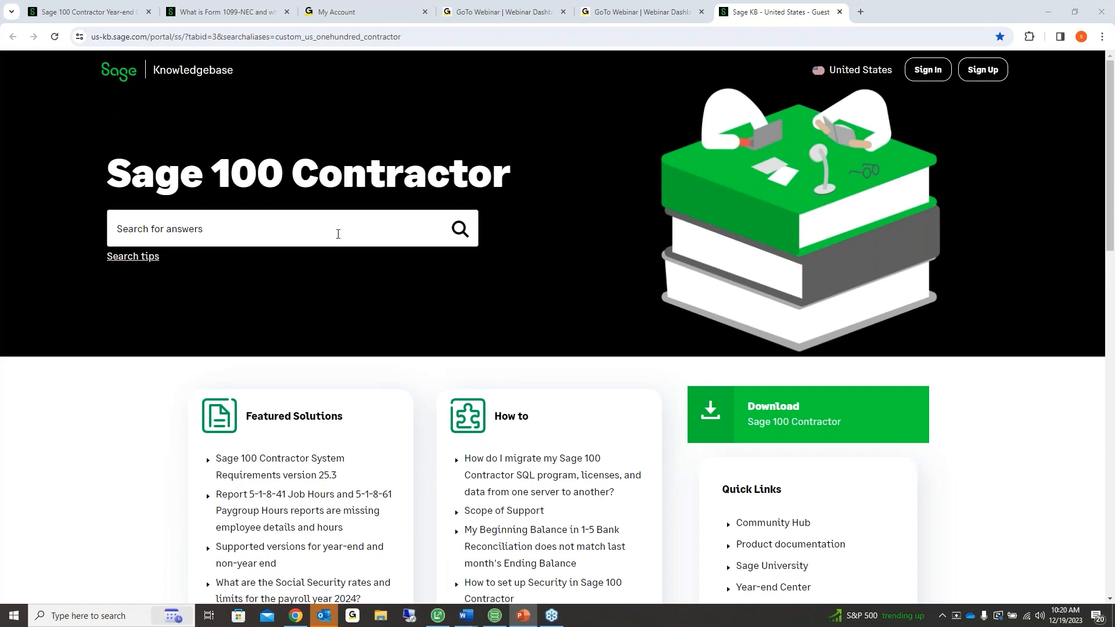
Search the pasted article number, open the Tax Forms and eFiling W-2 FAQ, and expand question 10
click(338, 233)
key(ctrl+v)
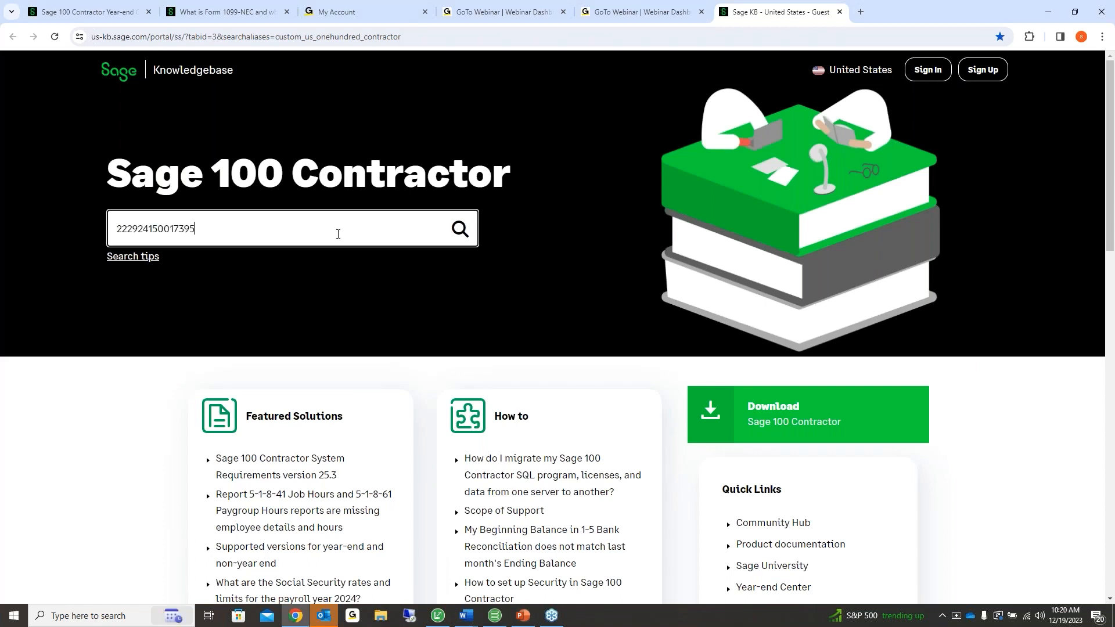
key(Return)
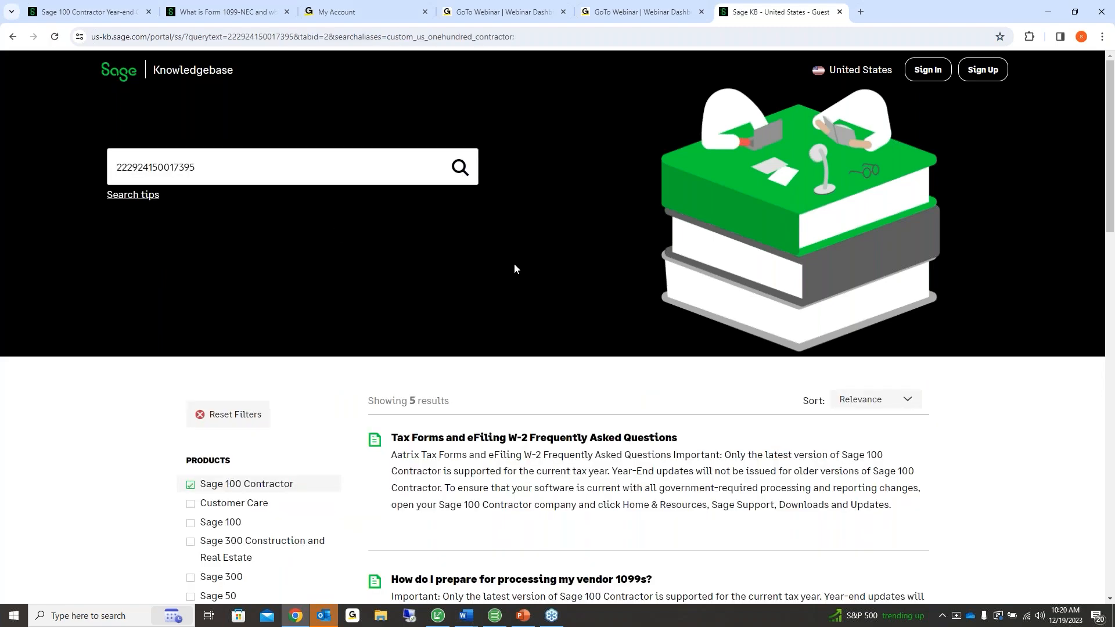
scroll(503, 296, down, 2)
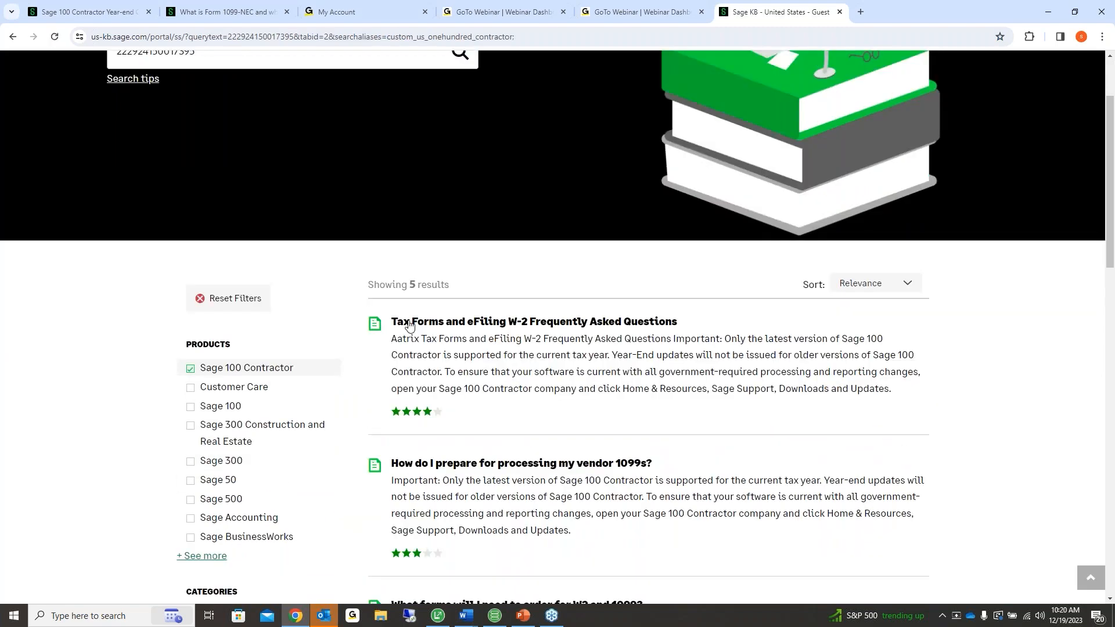
click(536, 323)
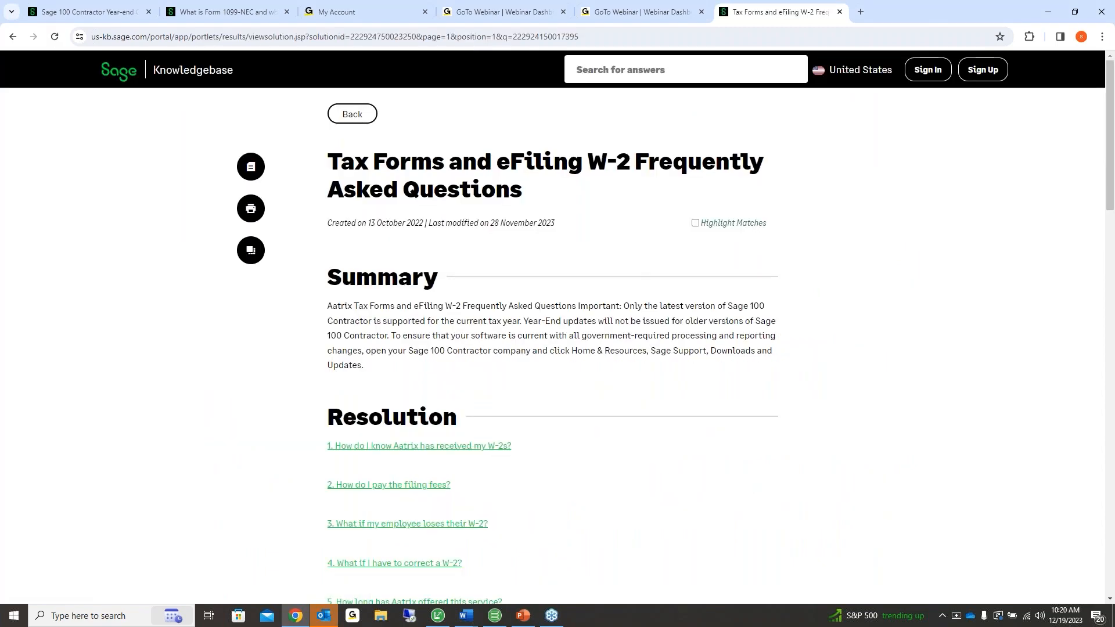
scroll(535, 327, down, 4)
scroll(433, 288, down, 5)
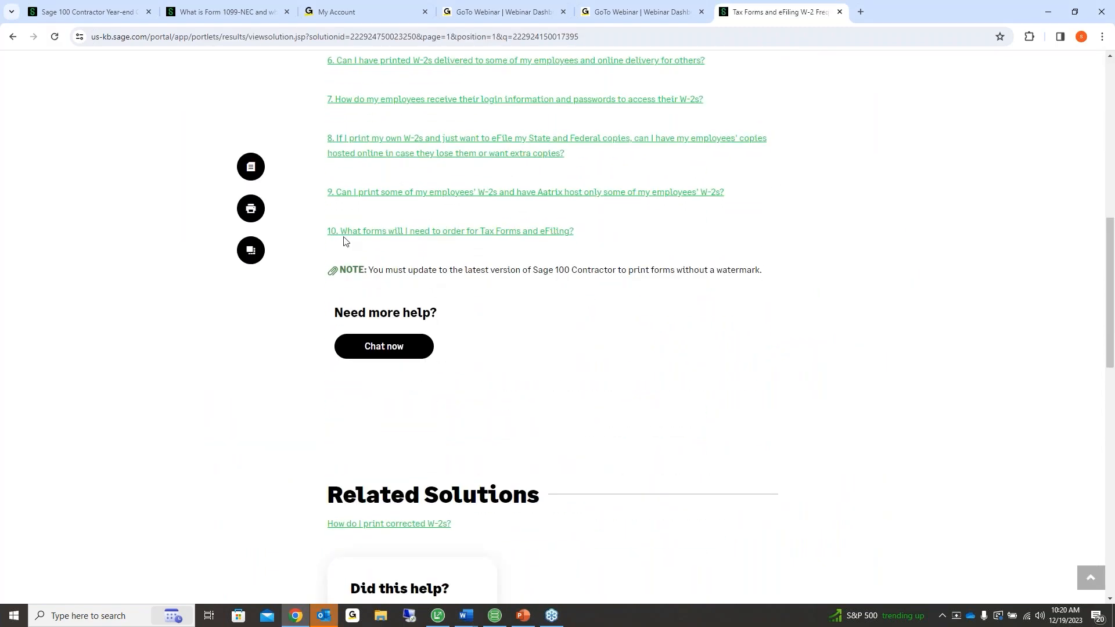
click(426, 232)
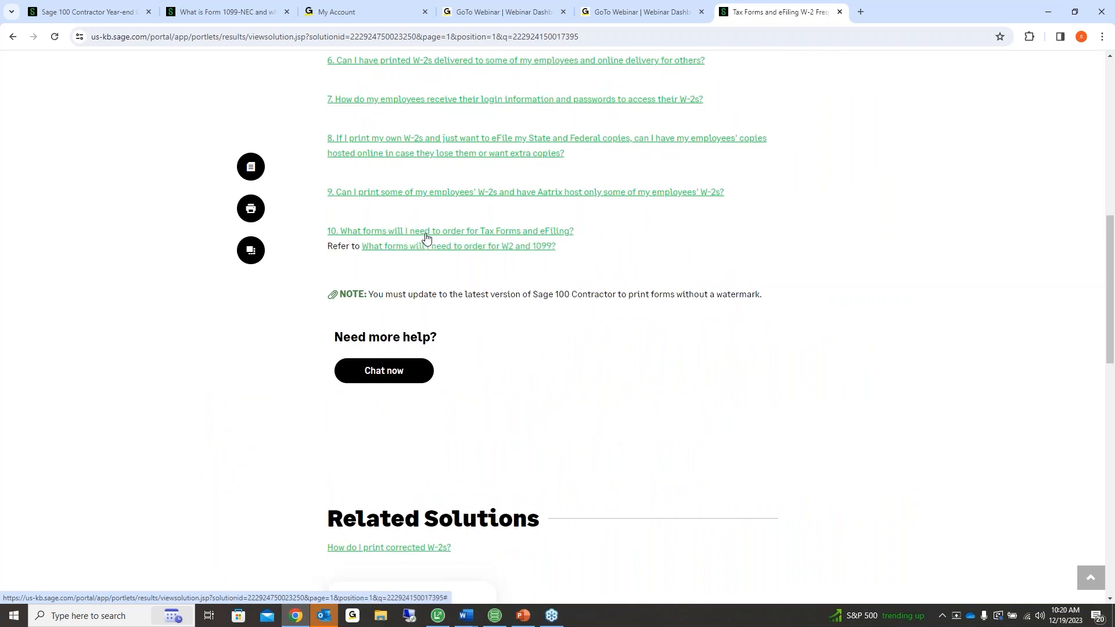
Open the W2 and 1099 forms article and highlight the eFile and paper filing rows
click(426, 247)
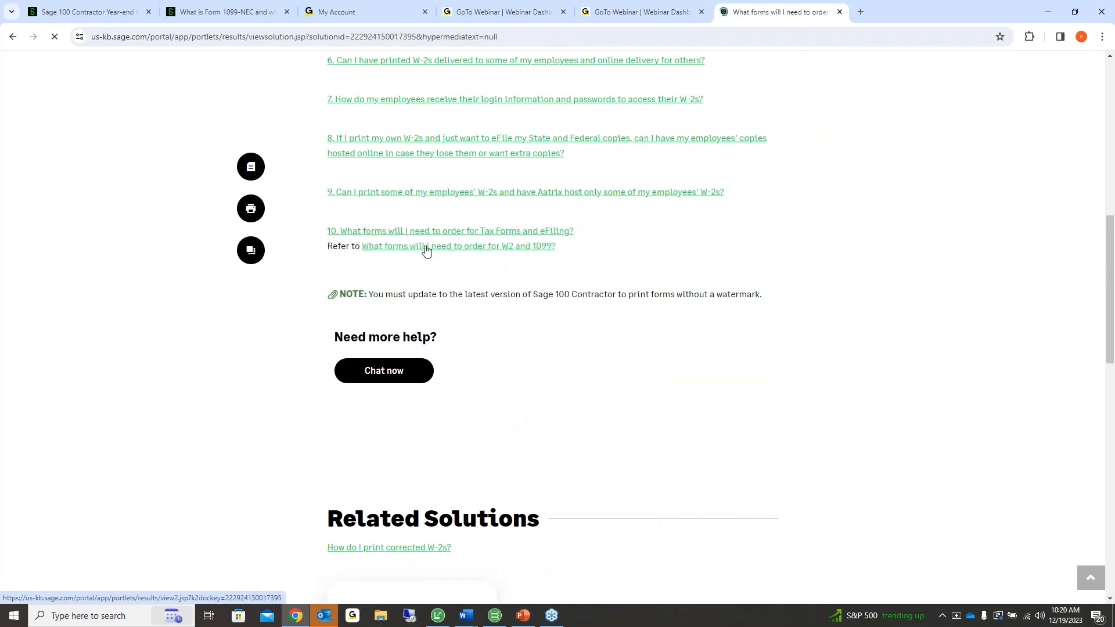
scroll(498, 287, down, 8)
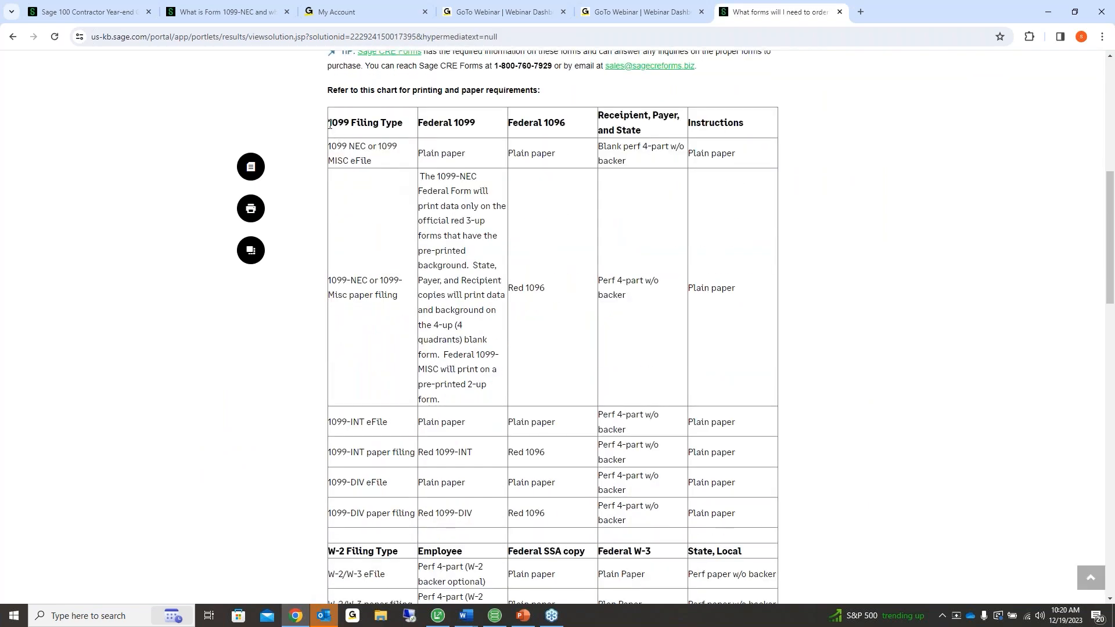
drag(328, 149, 402, 167)
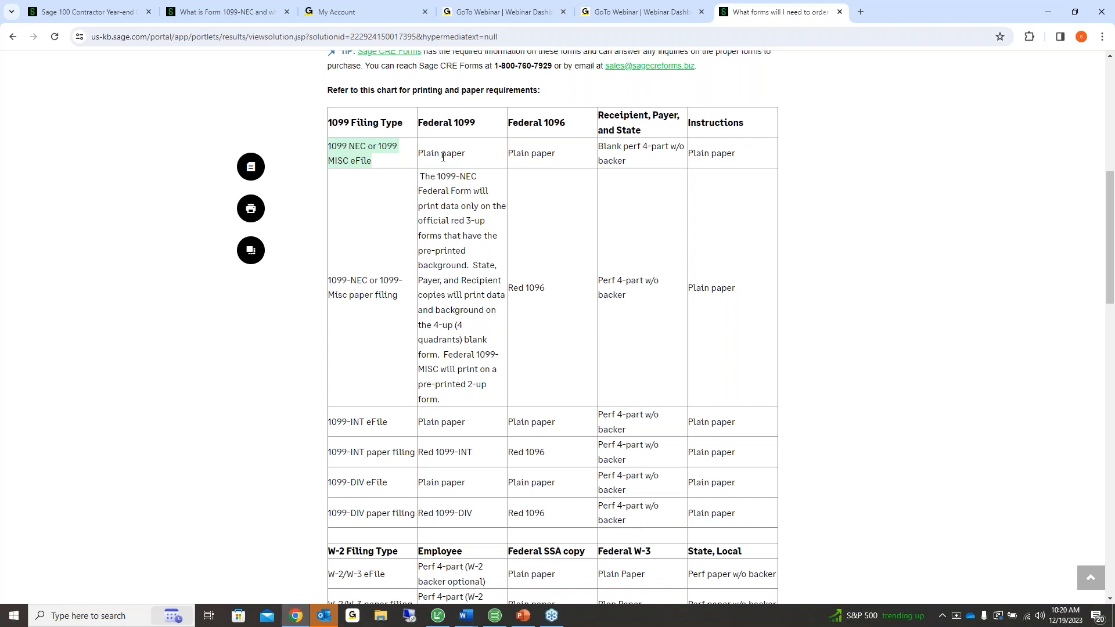
drag(339, 299, 398, 297)
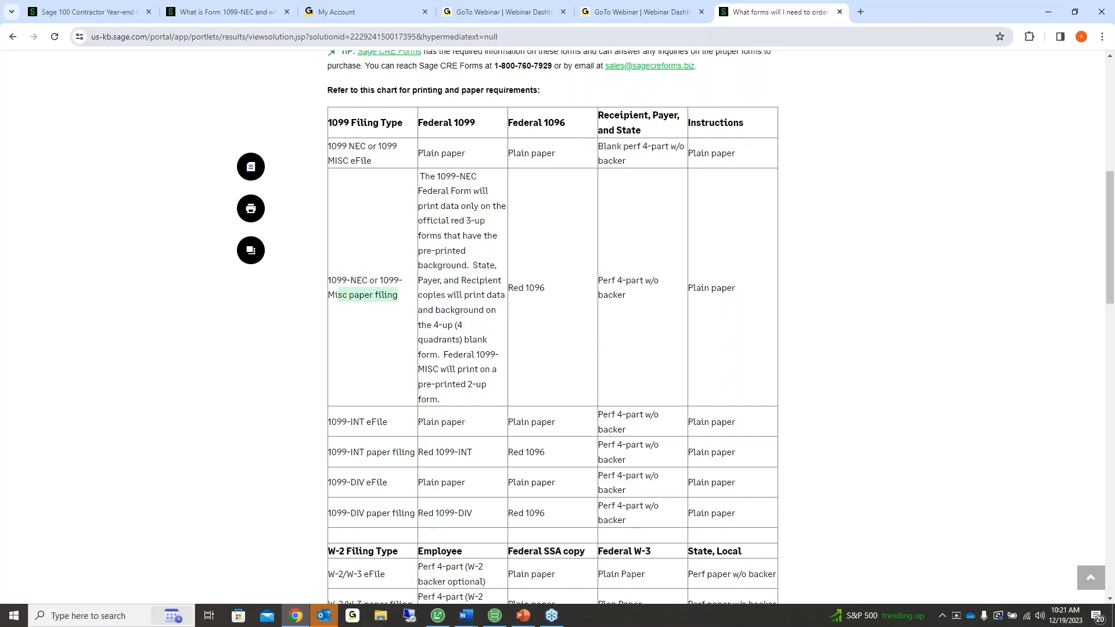
click(714, 82)
scroll(745, 128, up, 8)
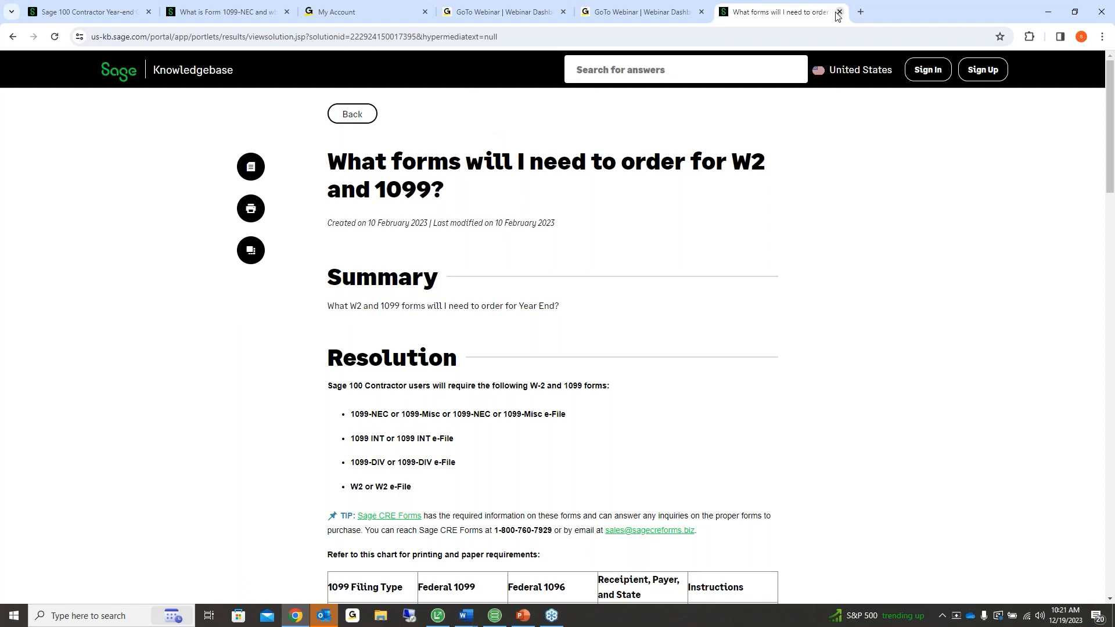
Go back through the W-2 FAQ to the five knowledgebase search results
click(352, 114)
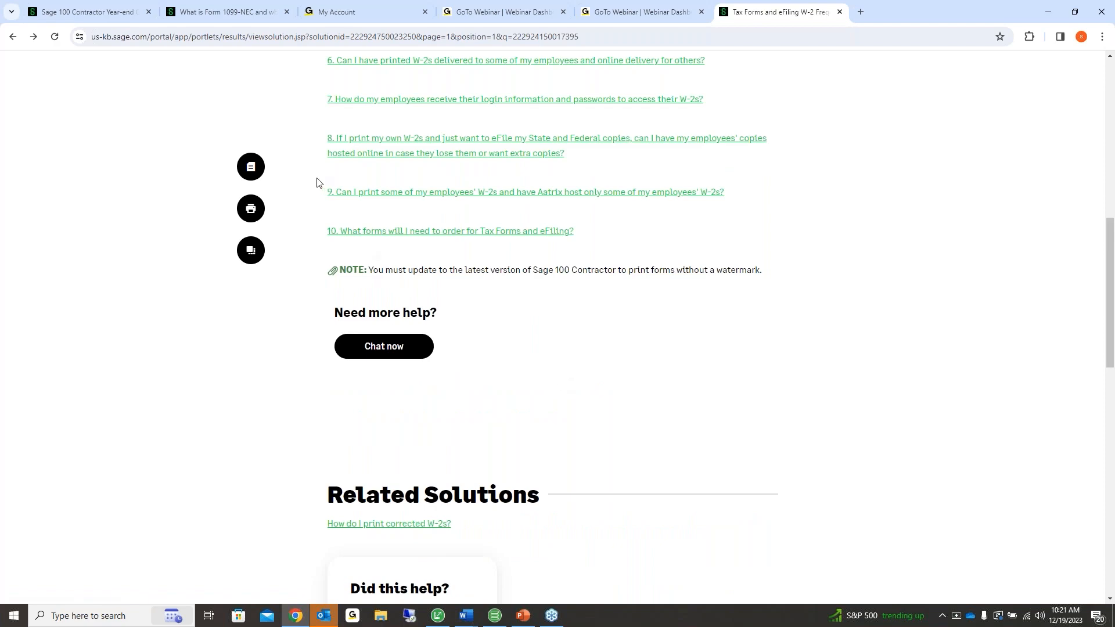
scroll(316, 182, up, 8)
scroll(316, 182, up, 3)
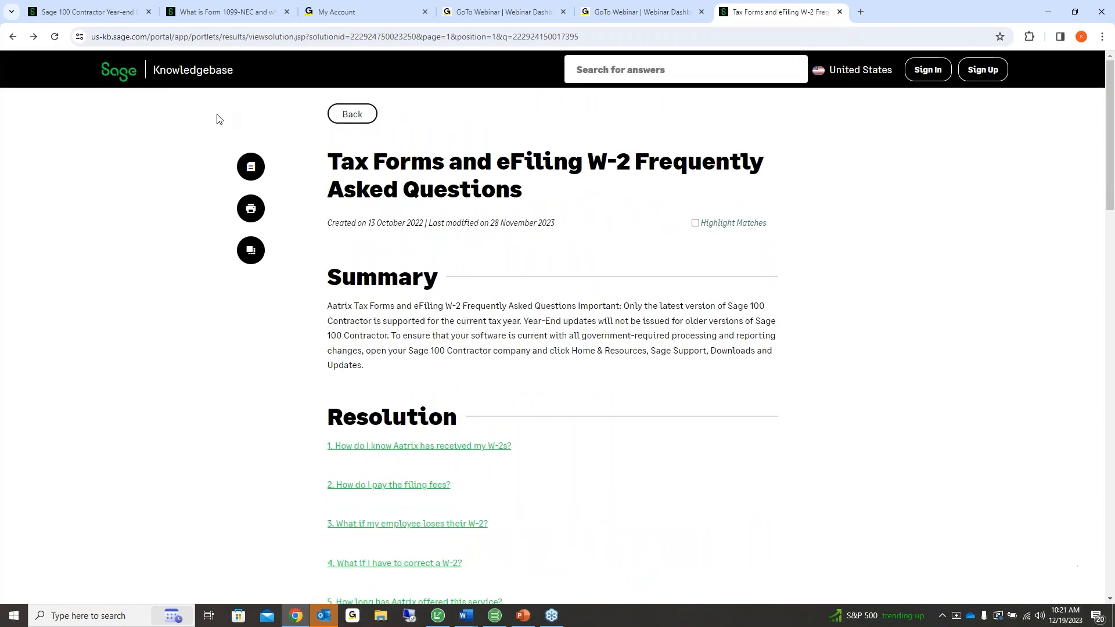
click(350, 120)
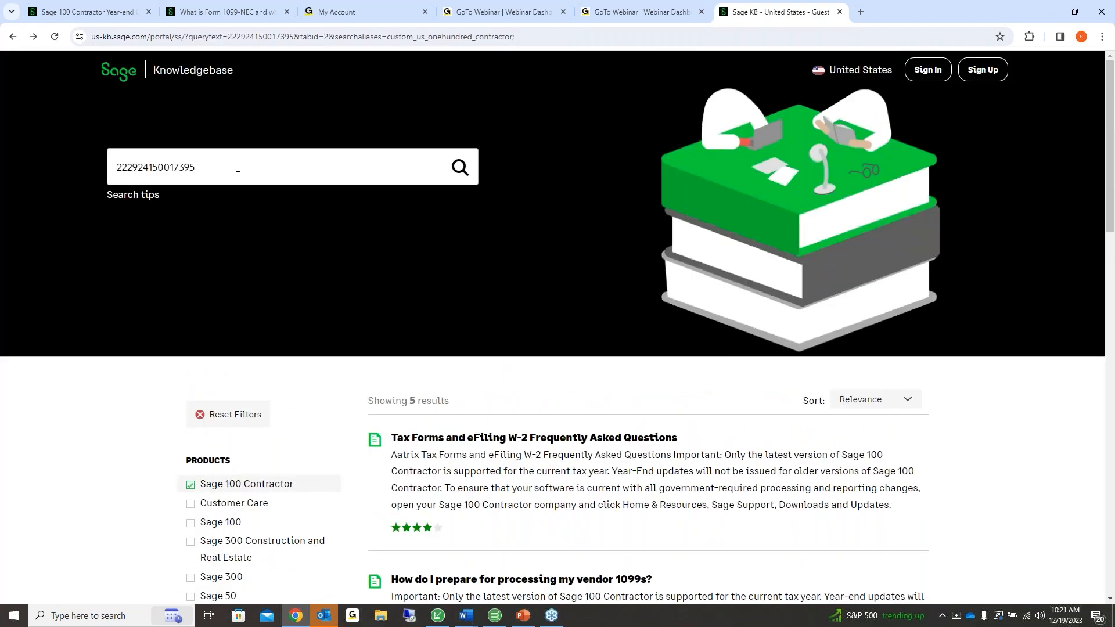
click(237, 167)
scroll(563, 332, down, 3)
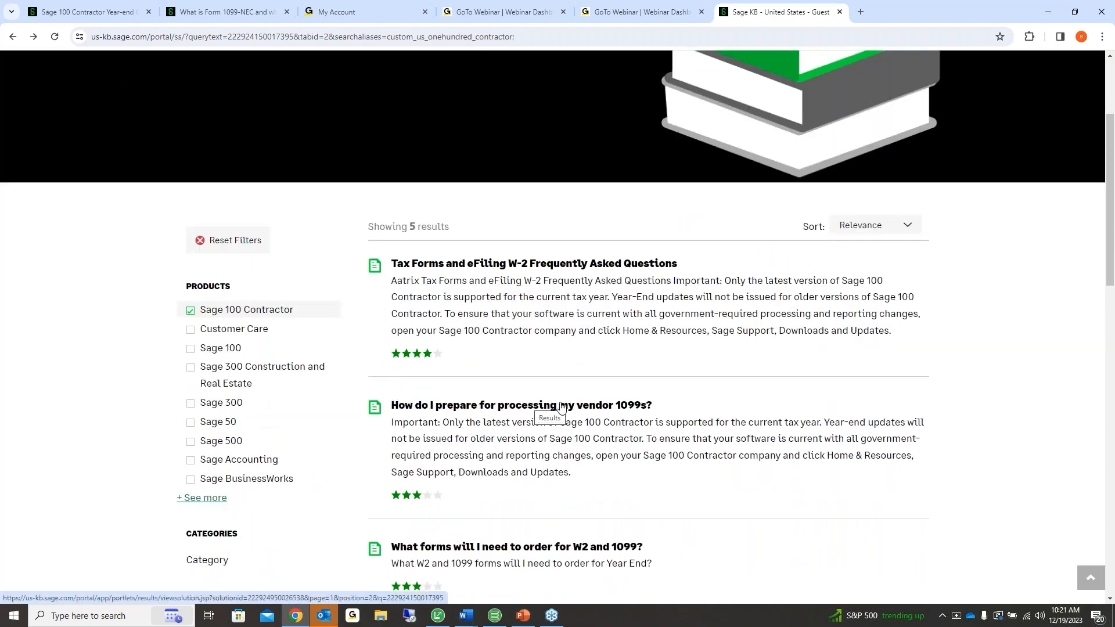
click(634, 412)
scroll(616, 401, down, 5)
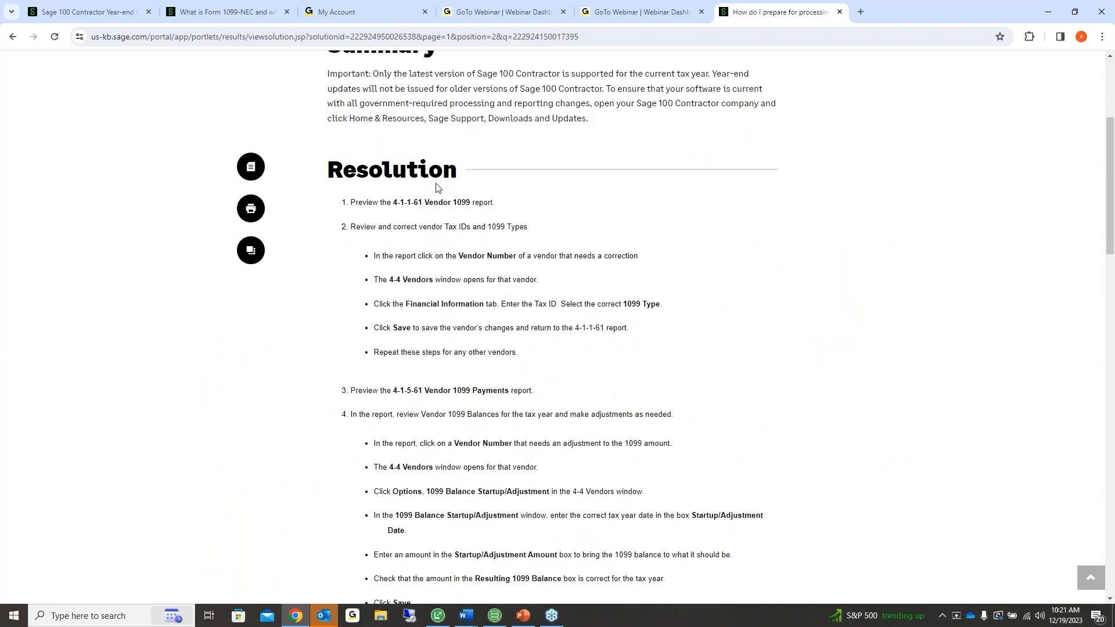
scroll(558, 325, down, 5)
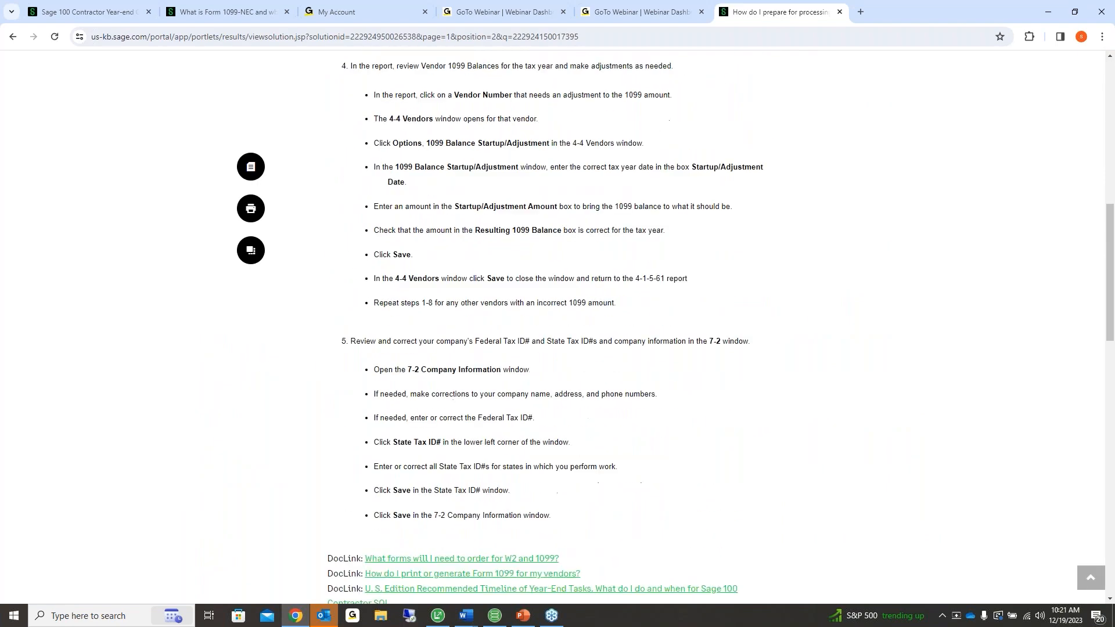
scroll(721, 329, down, 1)
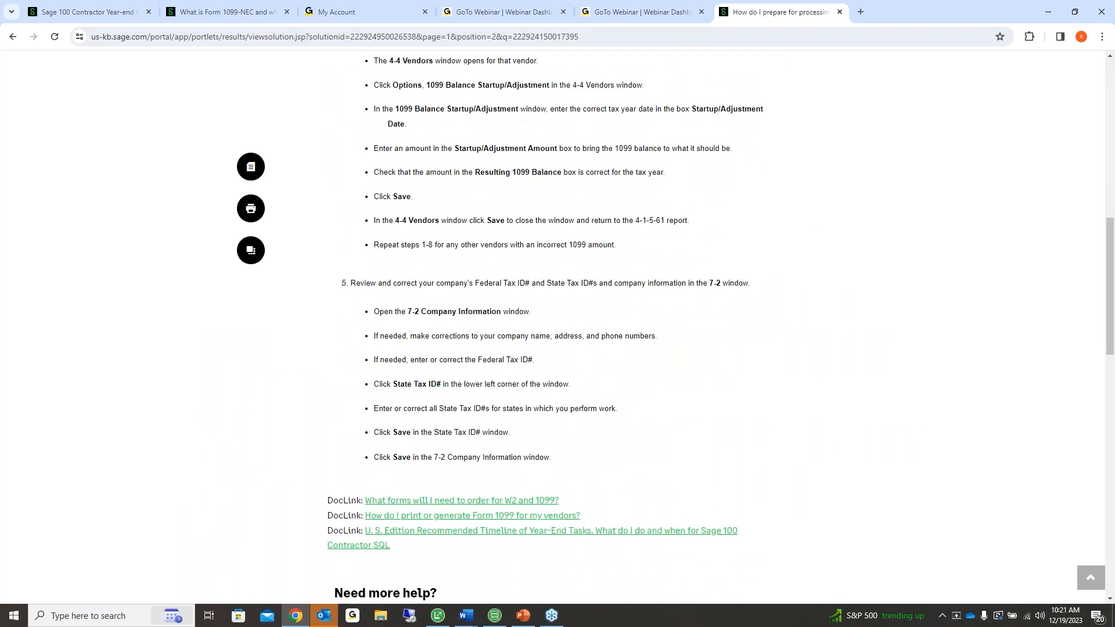
scroll(437, 336, down, 2)
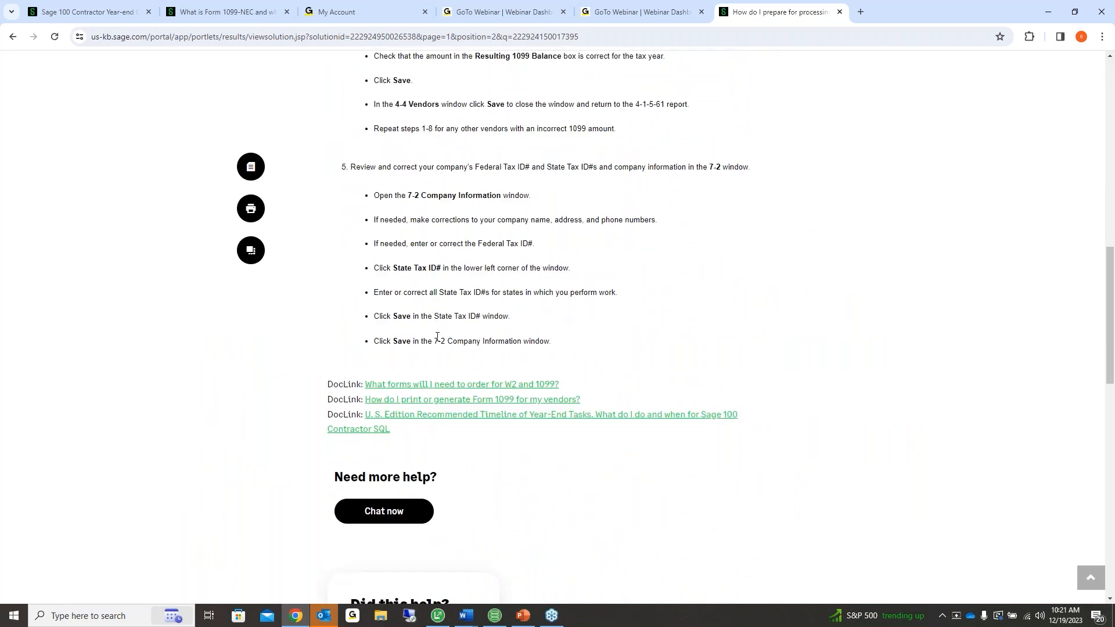
scroll(437, 336, up, 15)
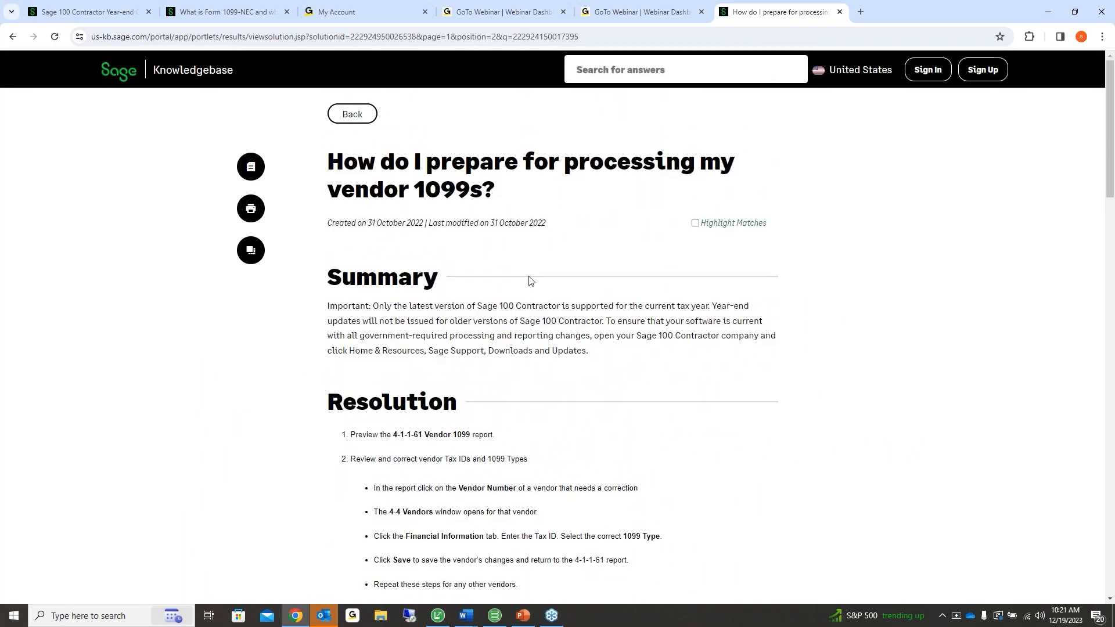
click(12, 38)
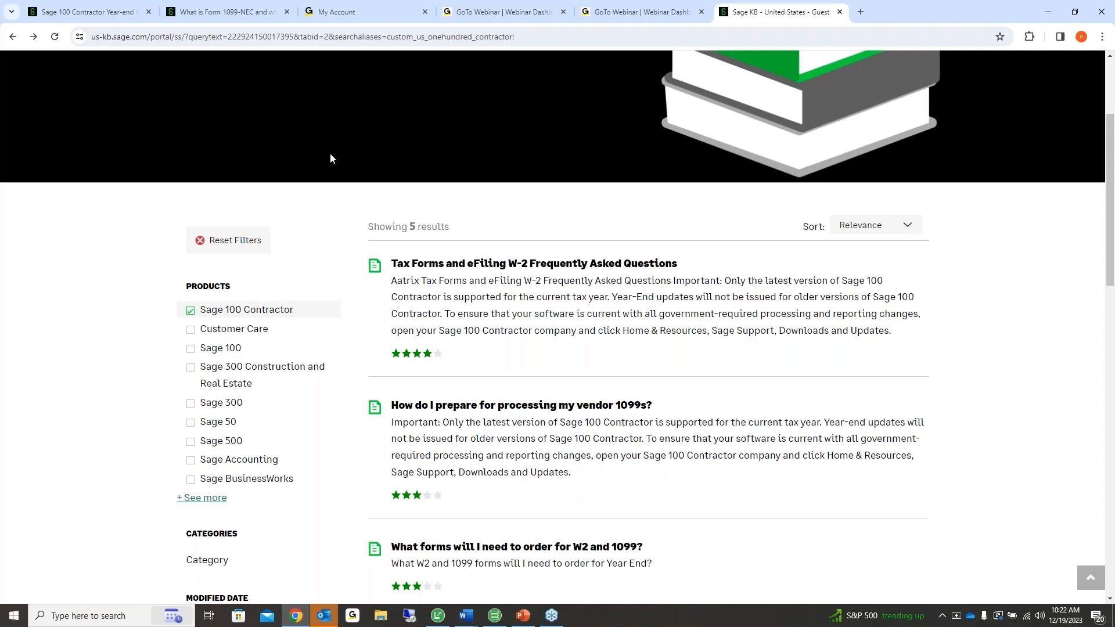
Minimize Chrome and launch Home & Resources > Sage Support > Knowledgebase
click(1053, 11)
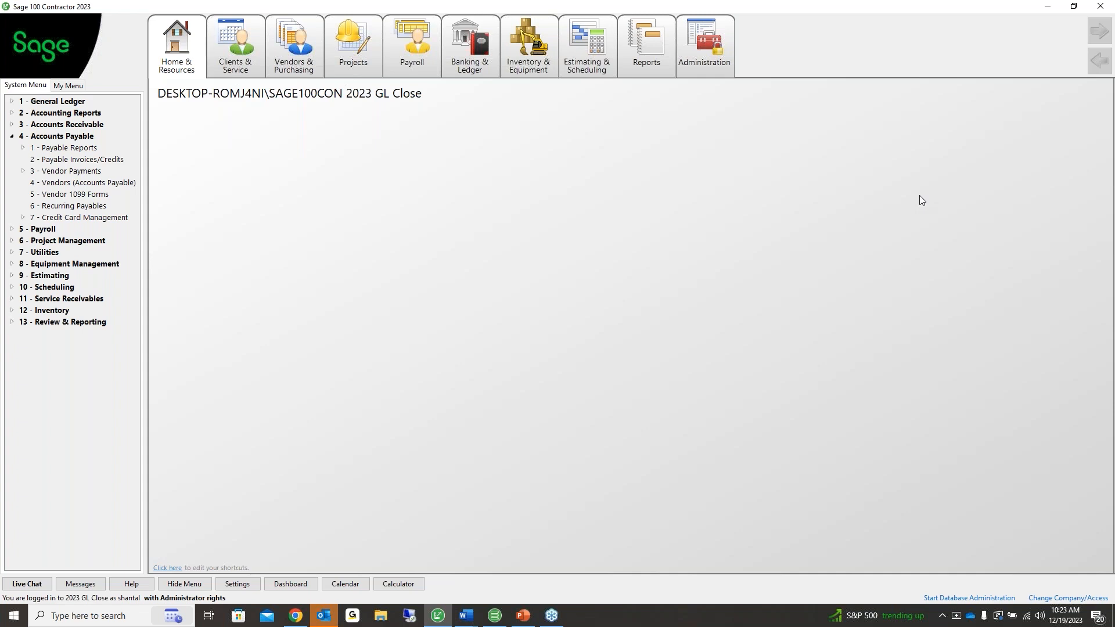
click(195, 55)
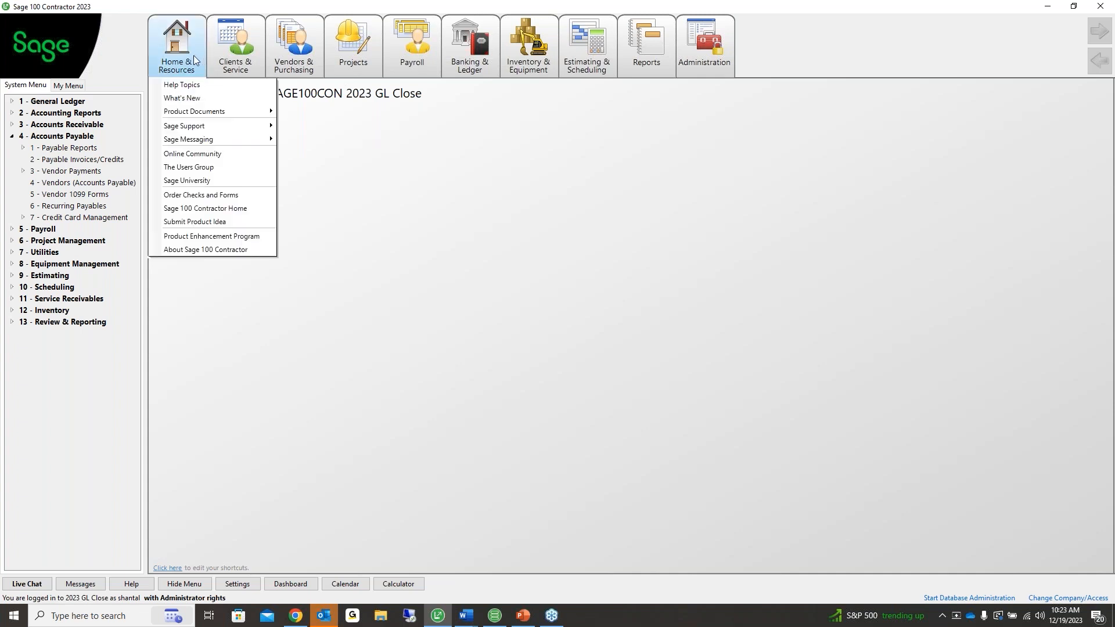
mouse_move(192, 127)
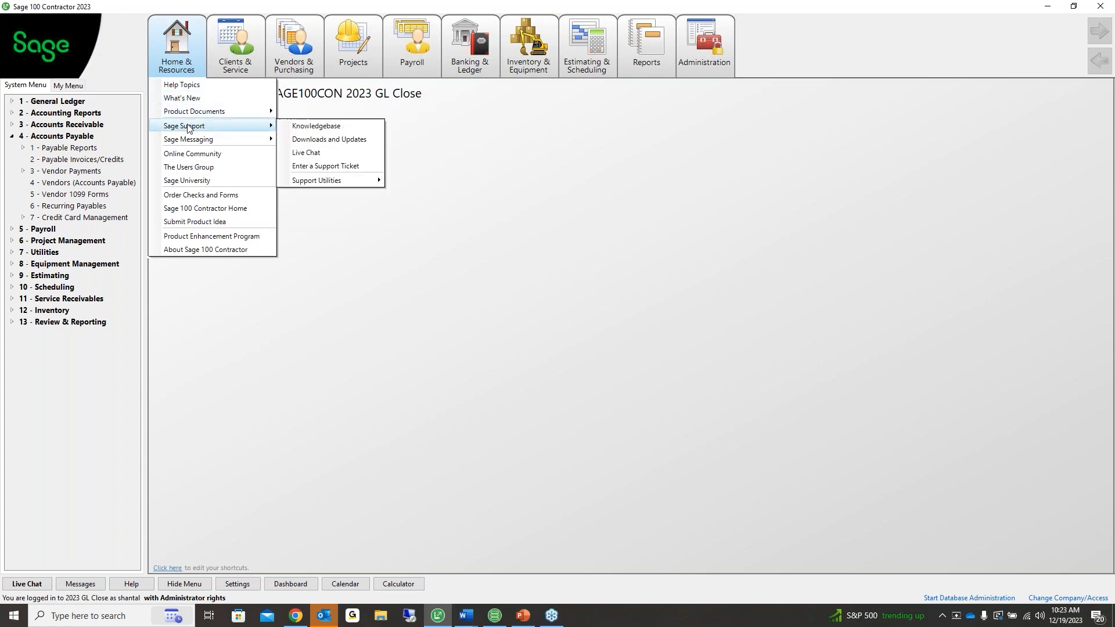
click(324, 128)
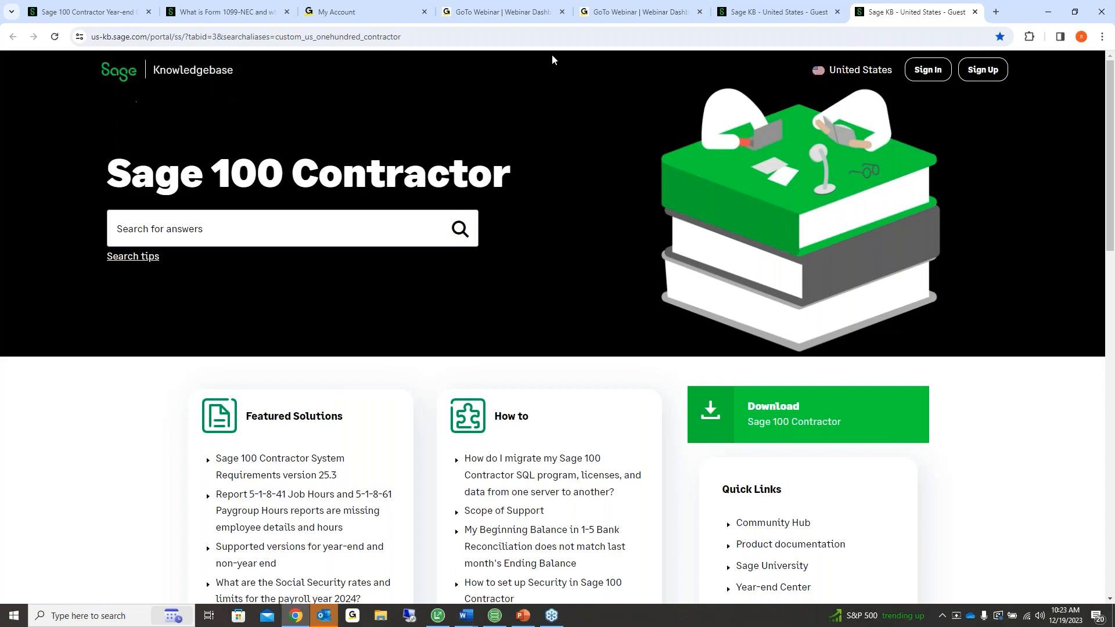
Close the extra knowledgebase tabs and relaunch the Knowledgebase from Sage Support
click(976, 11)
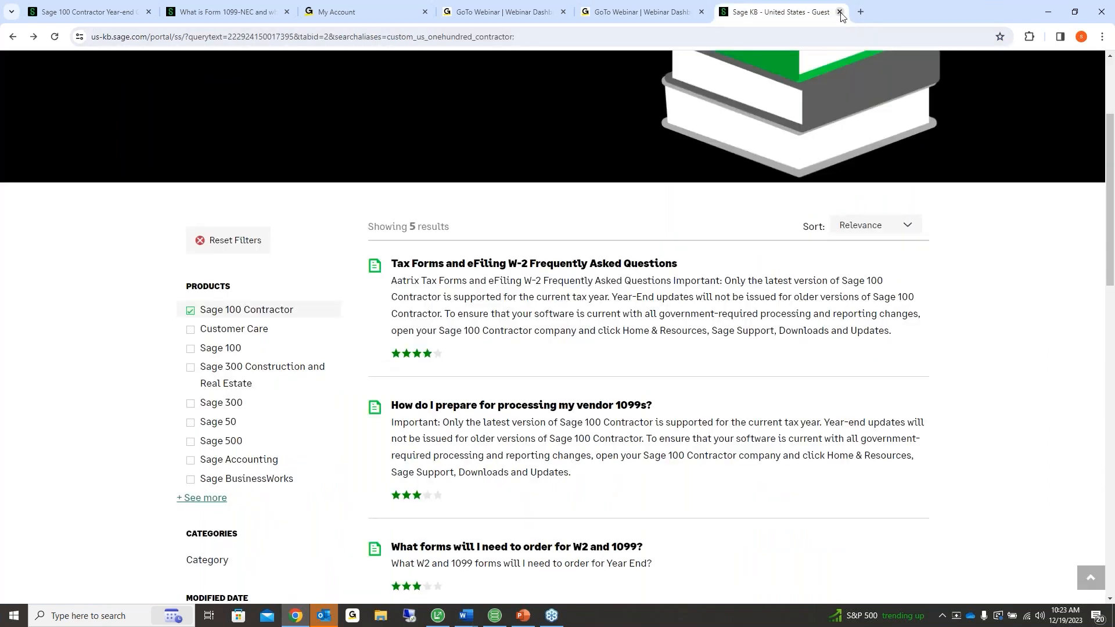
click(837, 12)
click(1047, 11)
click(171, 47)
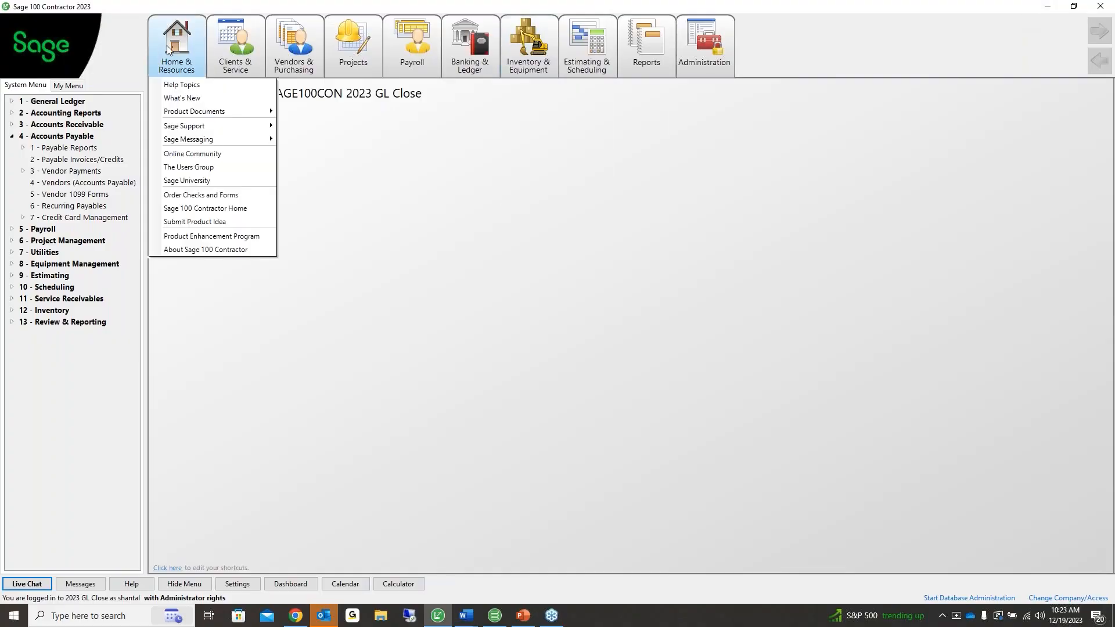
mouse_move(191, 126)
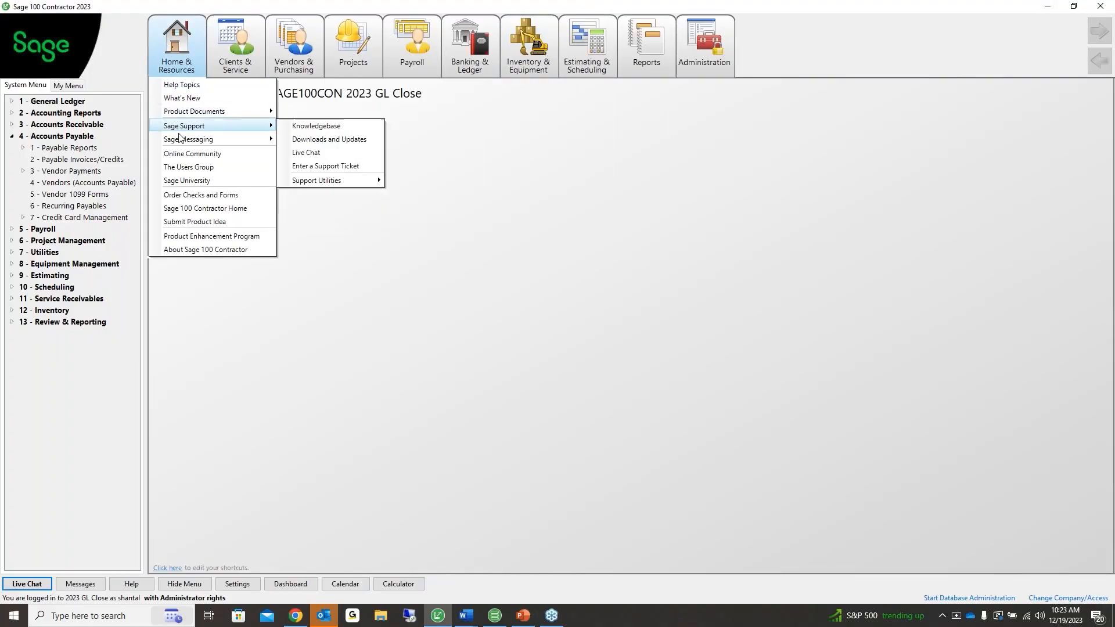
click(308, 126)
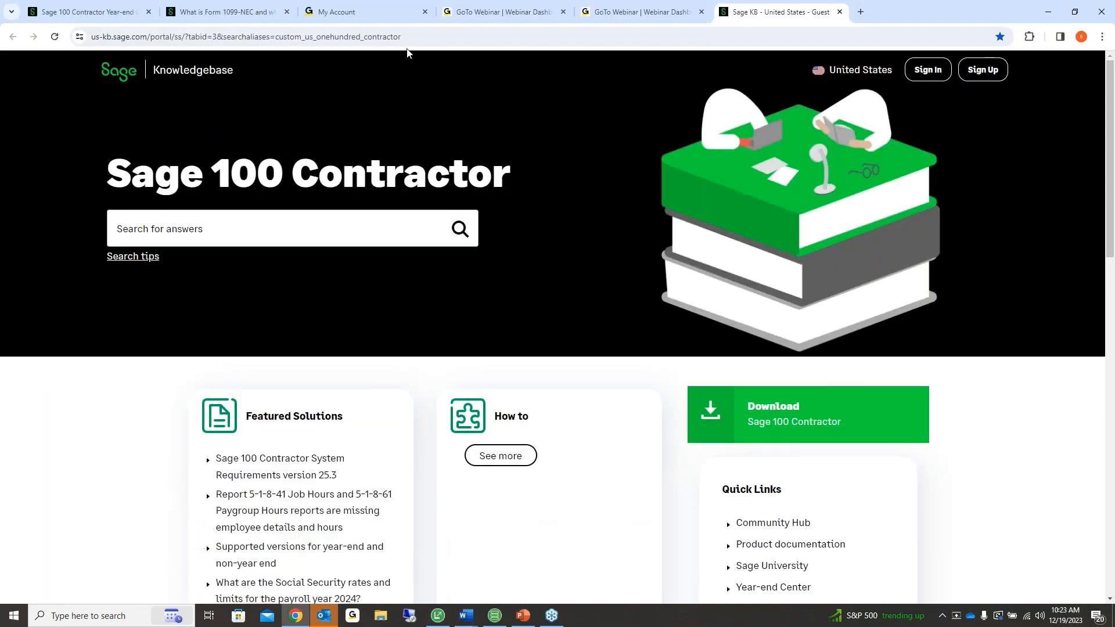
click(407, 39)
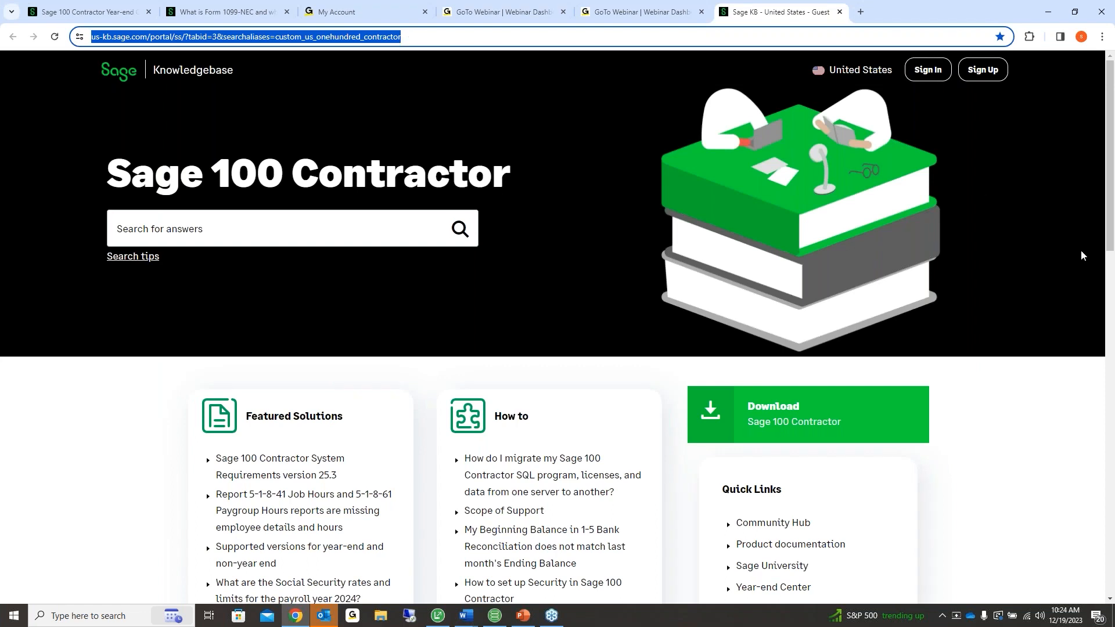
Select the knowledgebase URL, dismiss the Outlook reminder, minimize Chrome and open Sage's Home & Resources menu
click(988, 374)
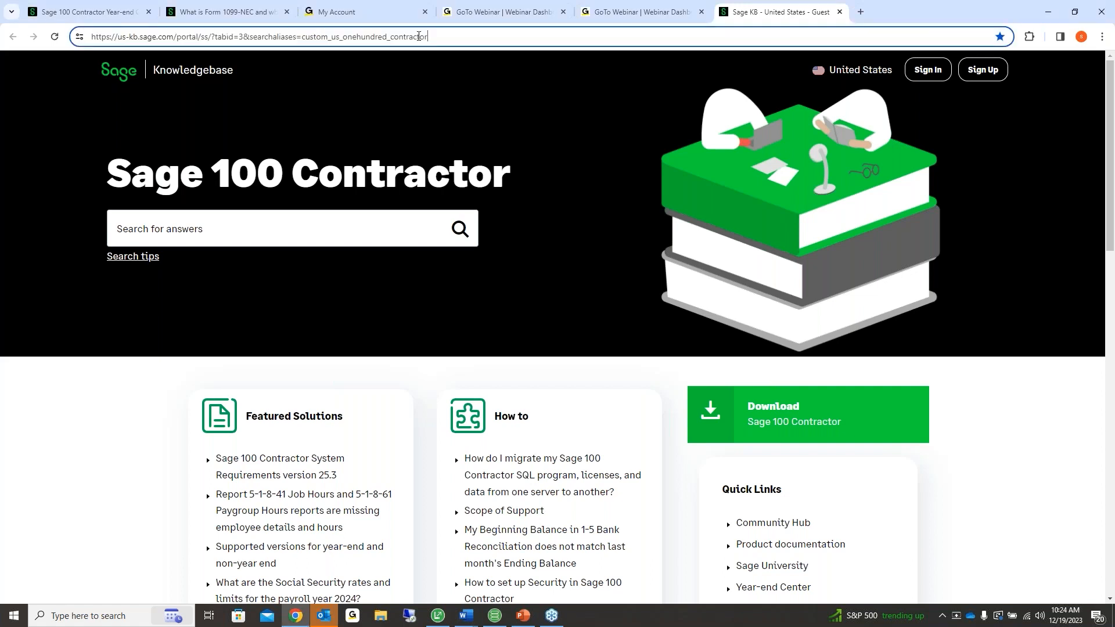
drag(418, 36, 91, 36)
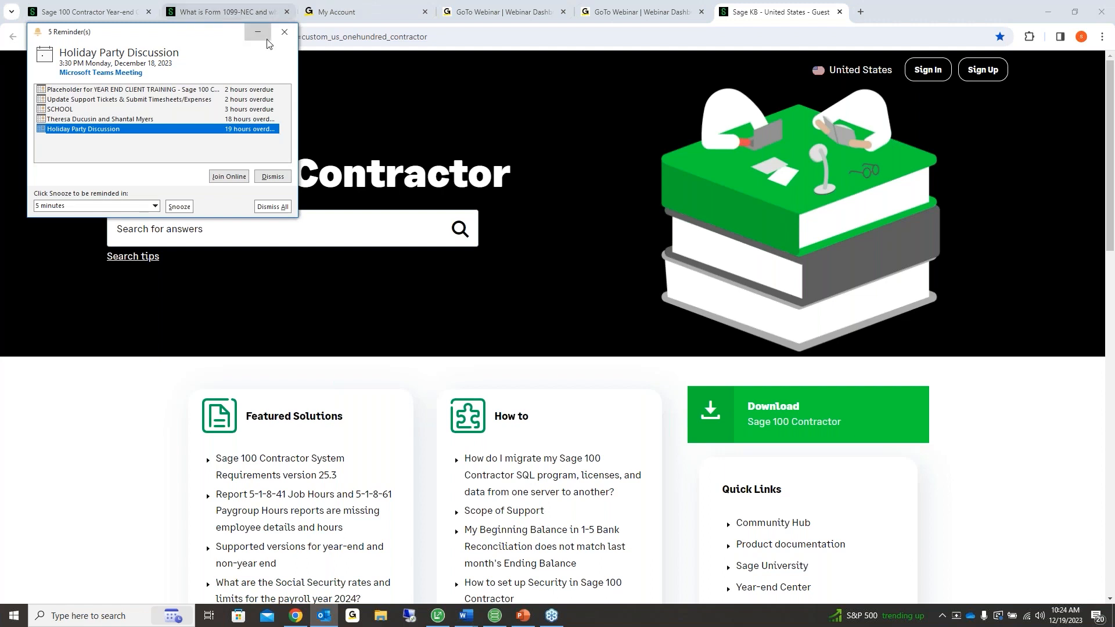
click(284, 31)
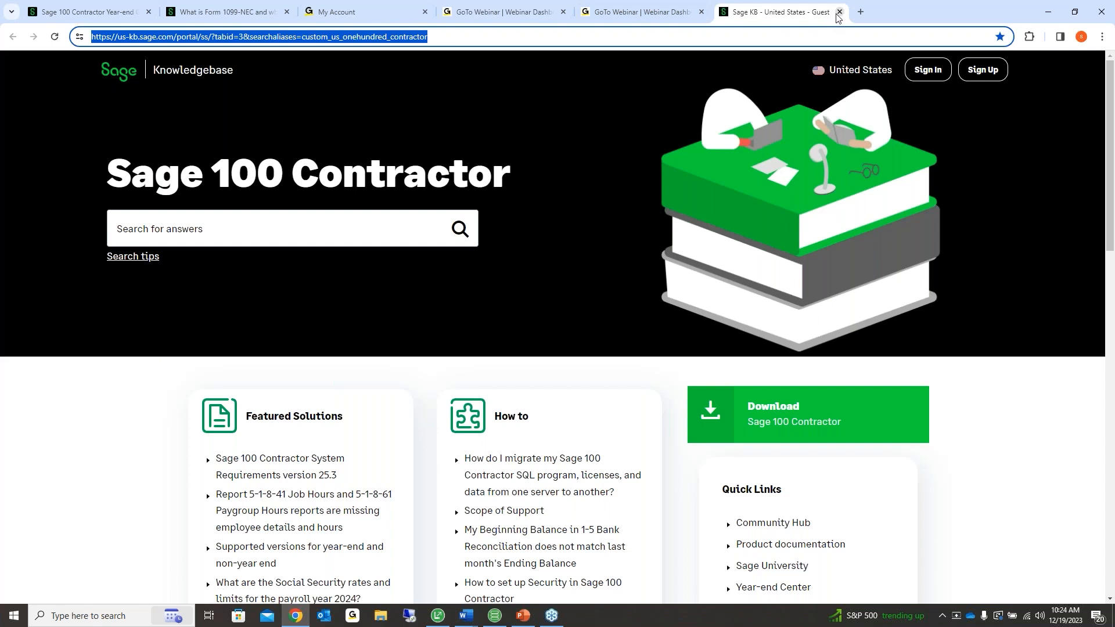
click(1048, 11)
click(172, 66)
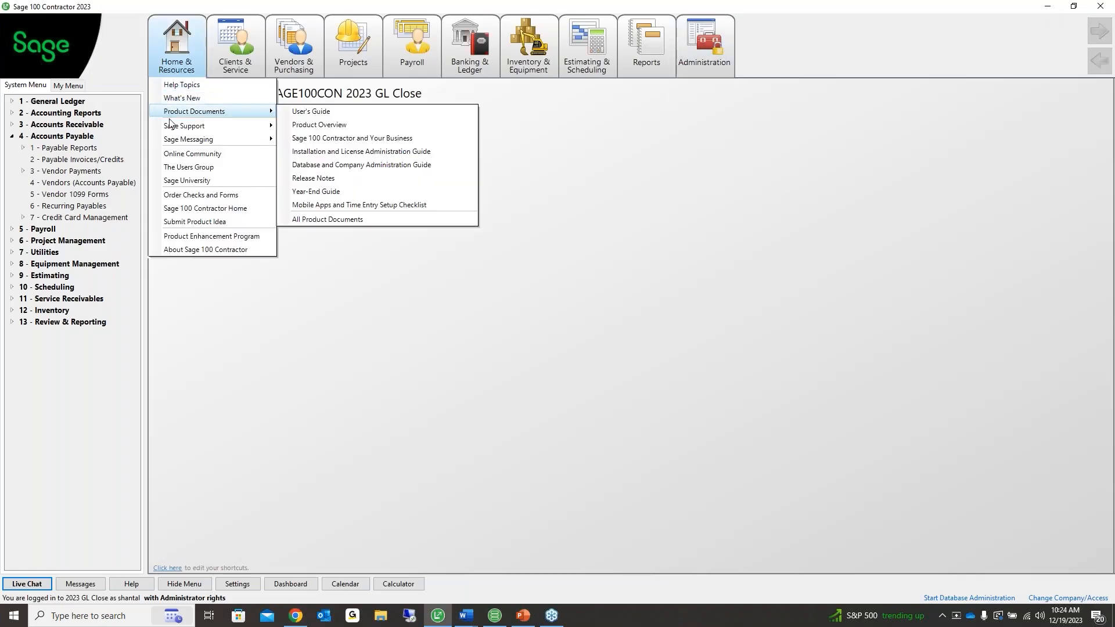
Confirm in About Sage 100 Contractor that the version is 25.2.148.0, then close it
mouse_move(174, 128)
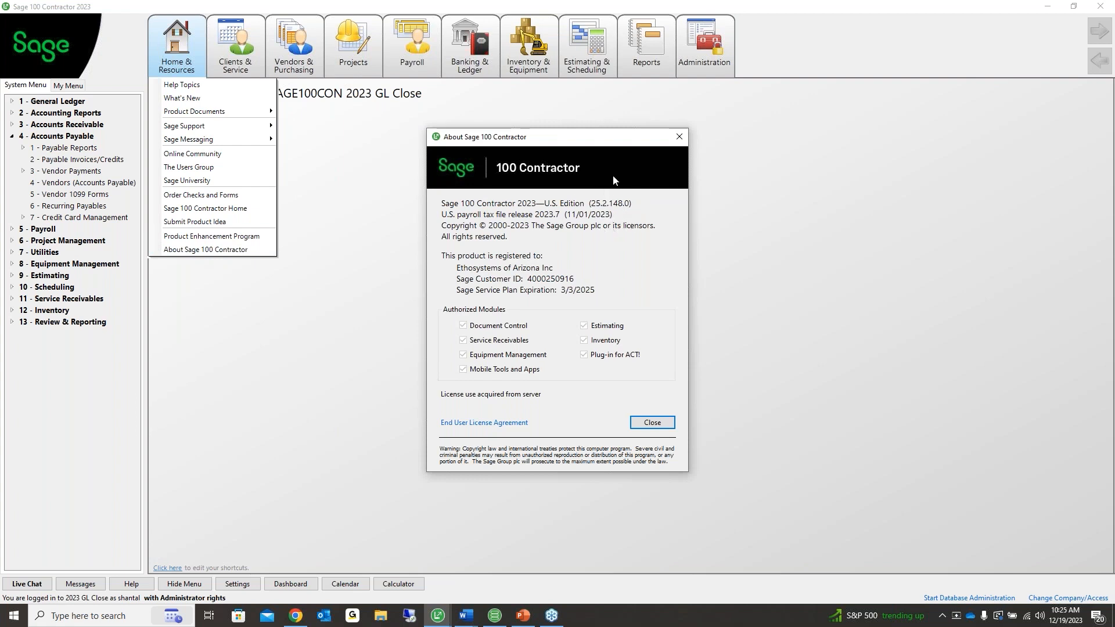
click(678, 137)
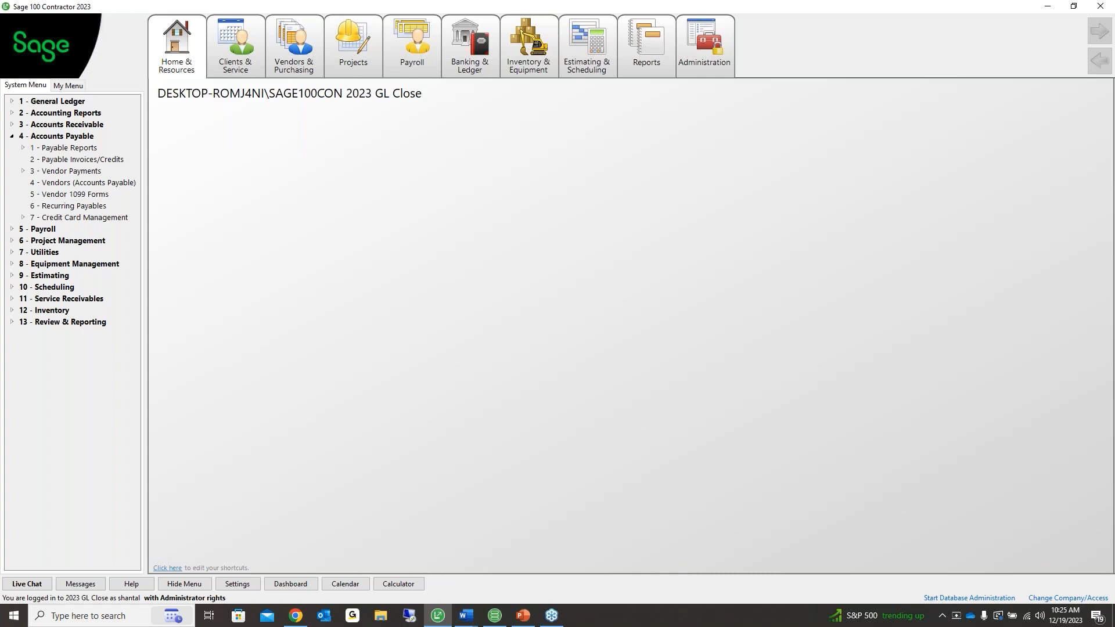
Open the 61 - Vendor 1099 Report from Accounts Payable > Payable Reports > Vendor List
key(alt+Tab)
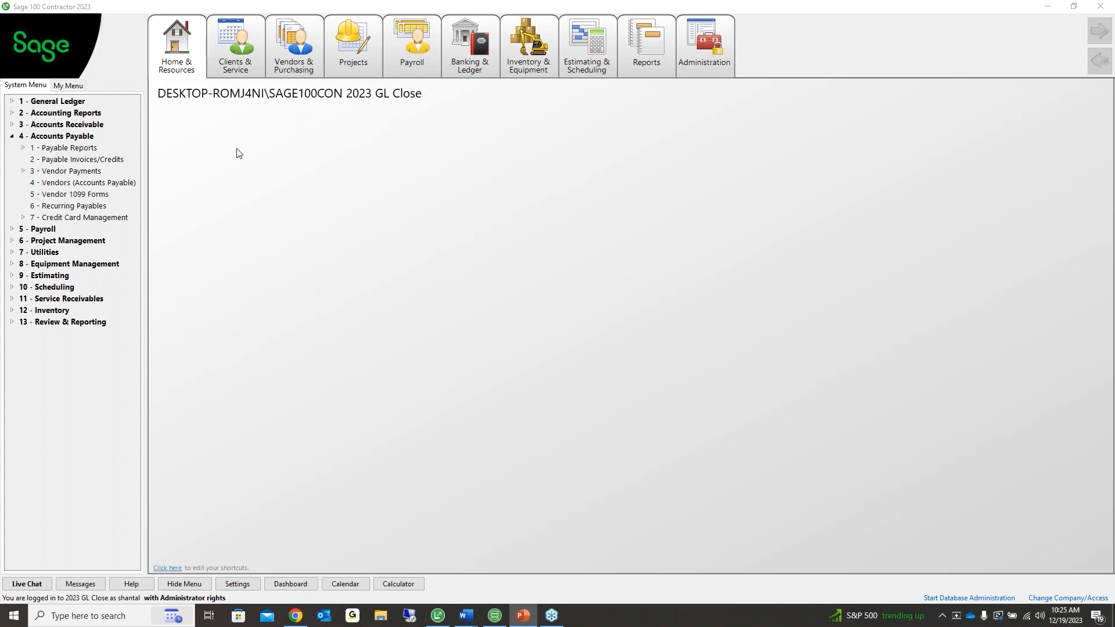
click(54, 148)
click(58, 159)
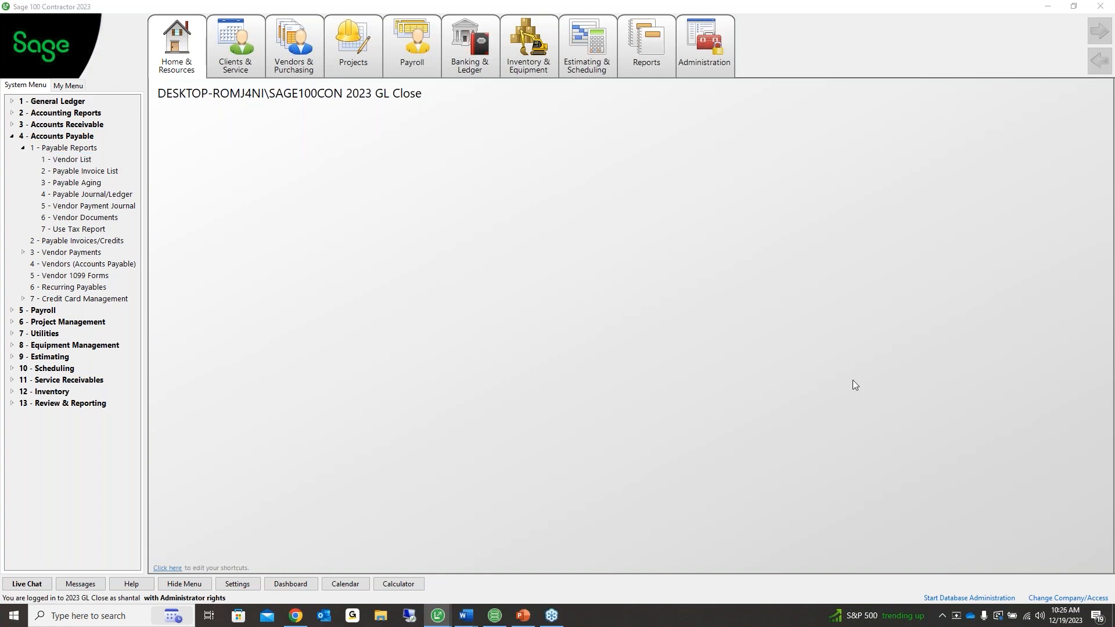
drag(818, 192, 519, 86)
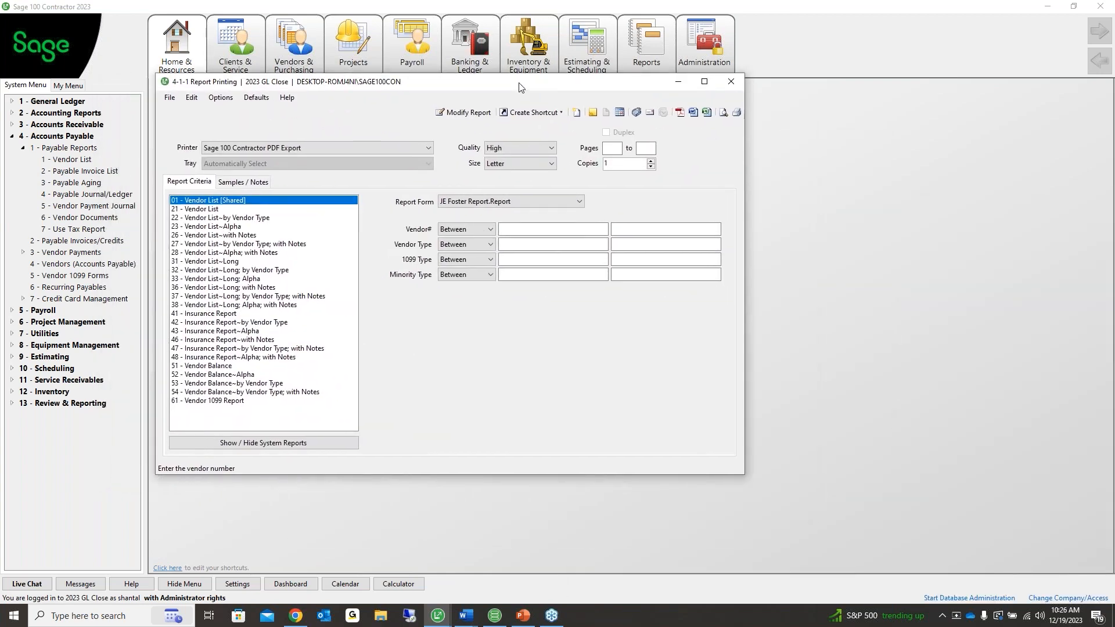
click(231, 401)
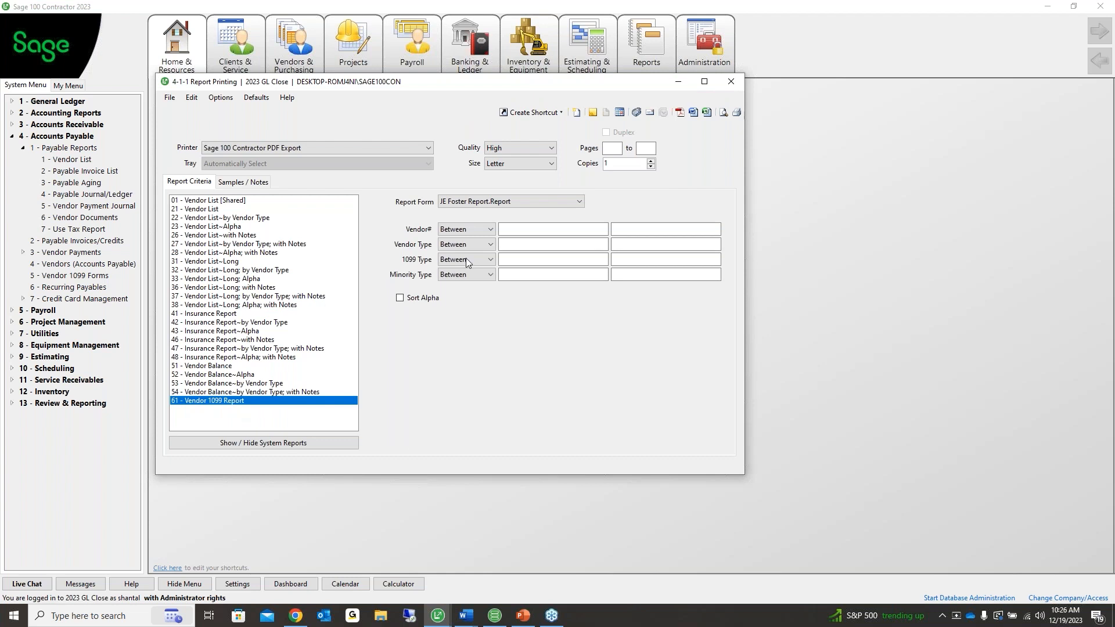
Set the 1099 Type criterion to '= Zero' so only Undetermined vendors are included
click(533, 259)
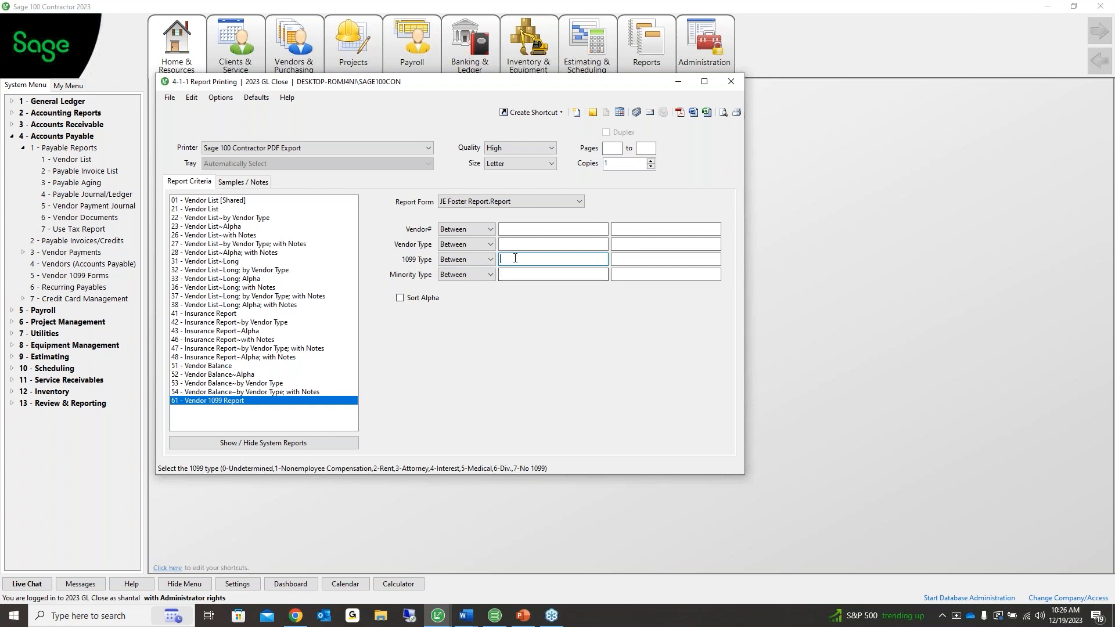
text(0)
key(Tab)
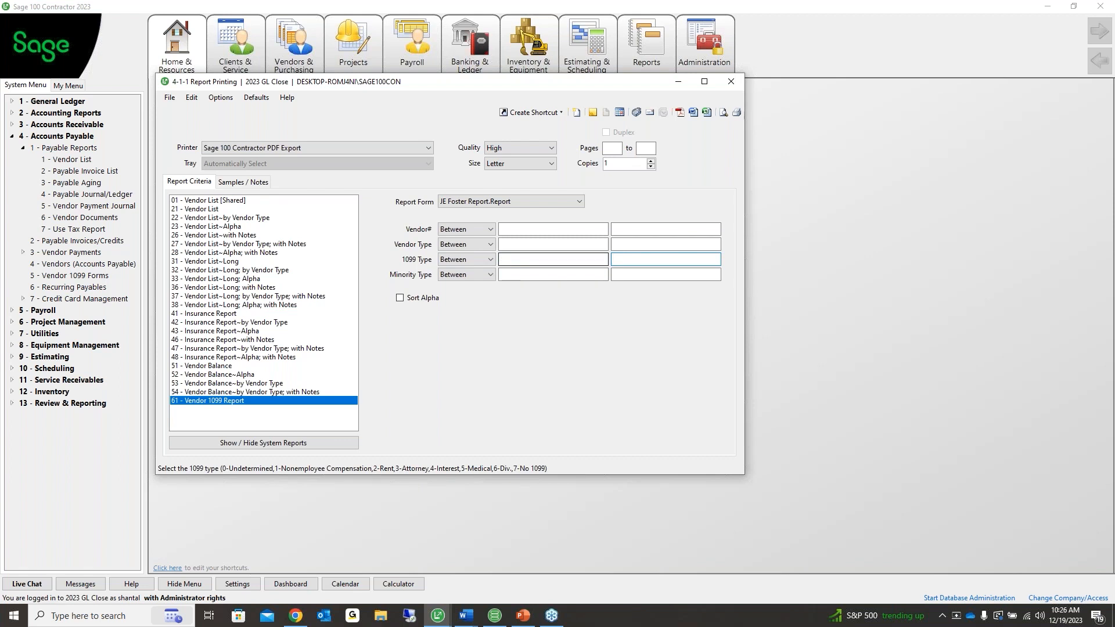
click(519, 259)
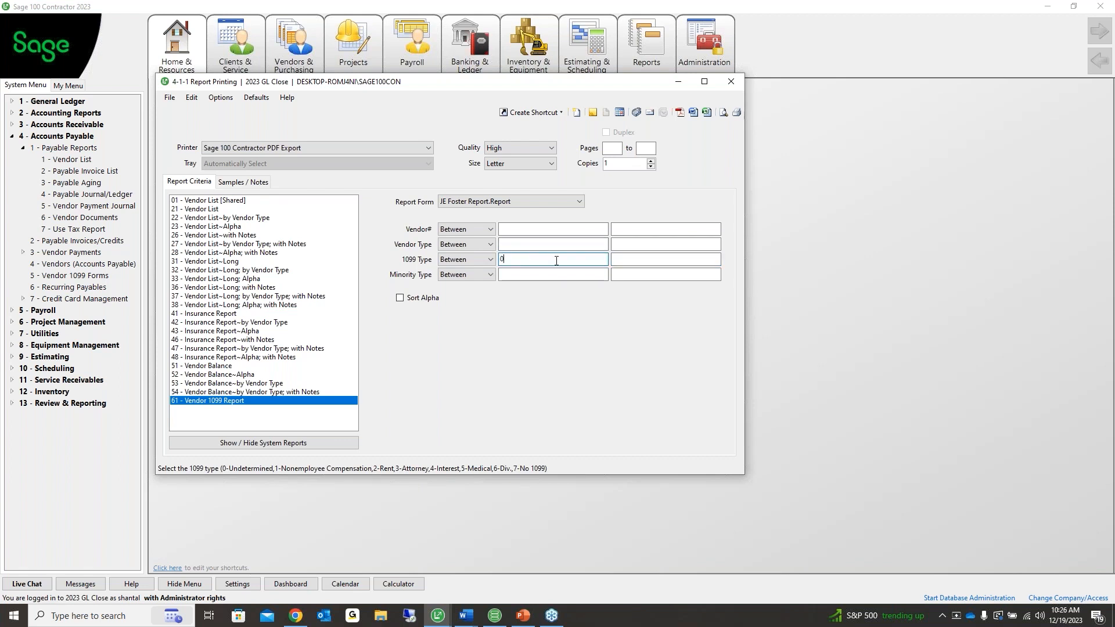
key(Tab)
click(583, 259)
click(490, 259)
click(458, 278)
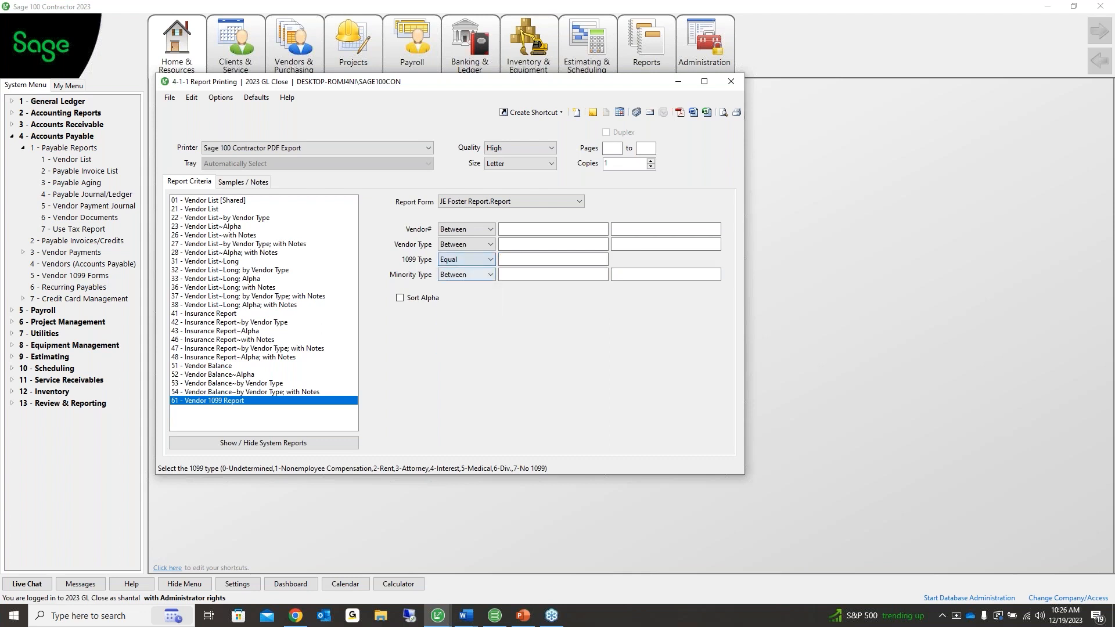
click(490, 260)
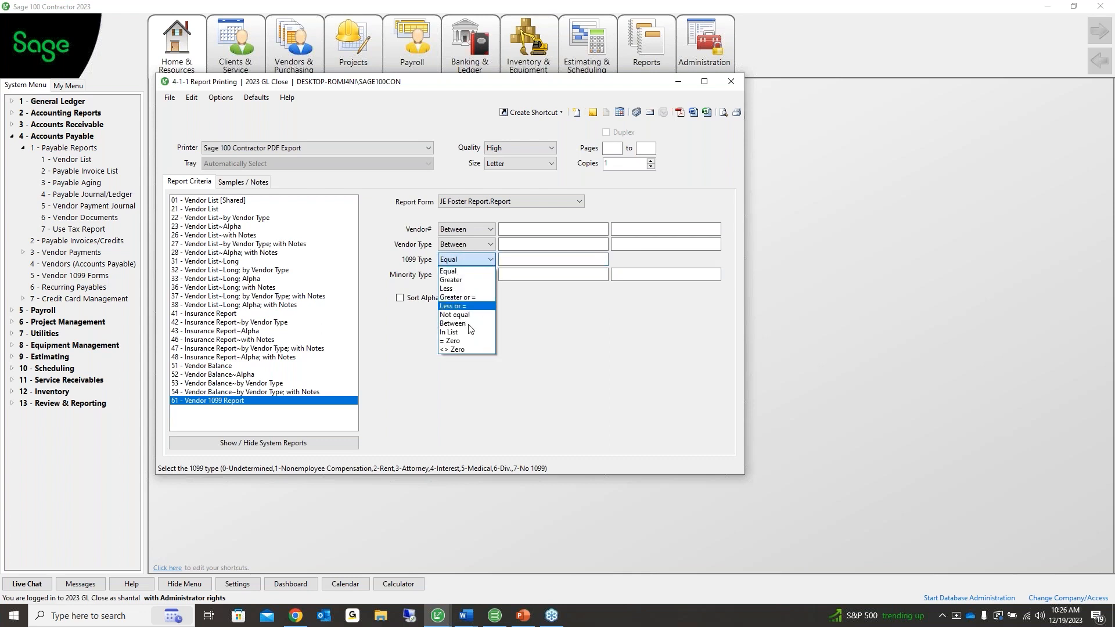
click(460, 344)
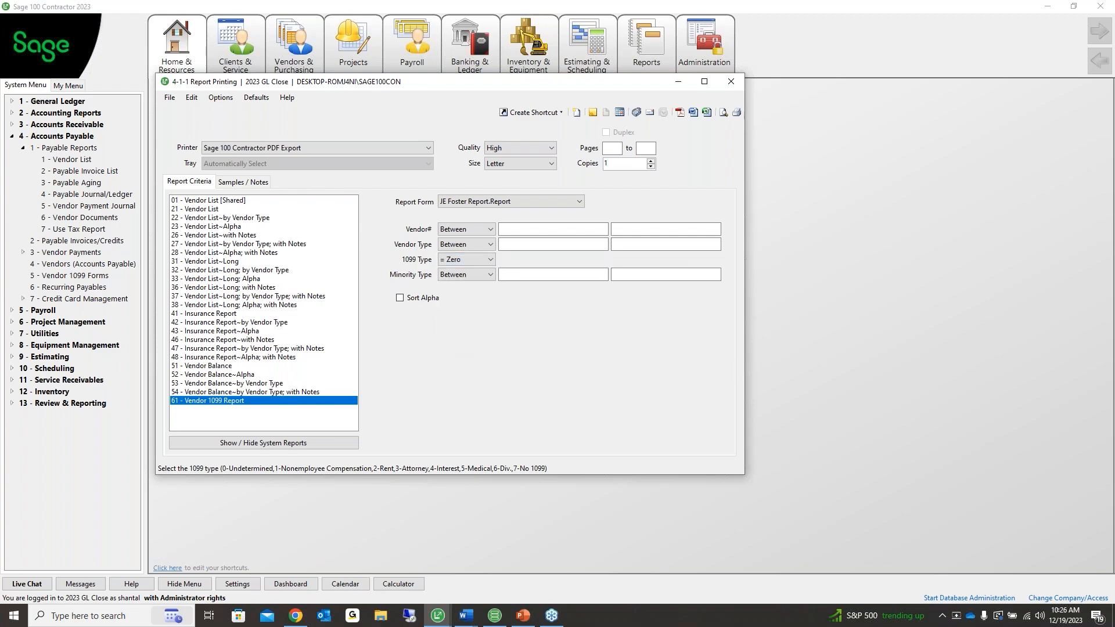
click(723, 112)
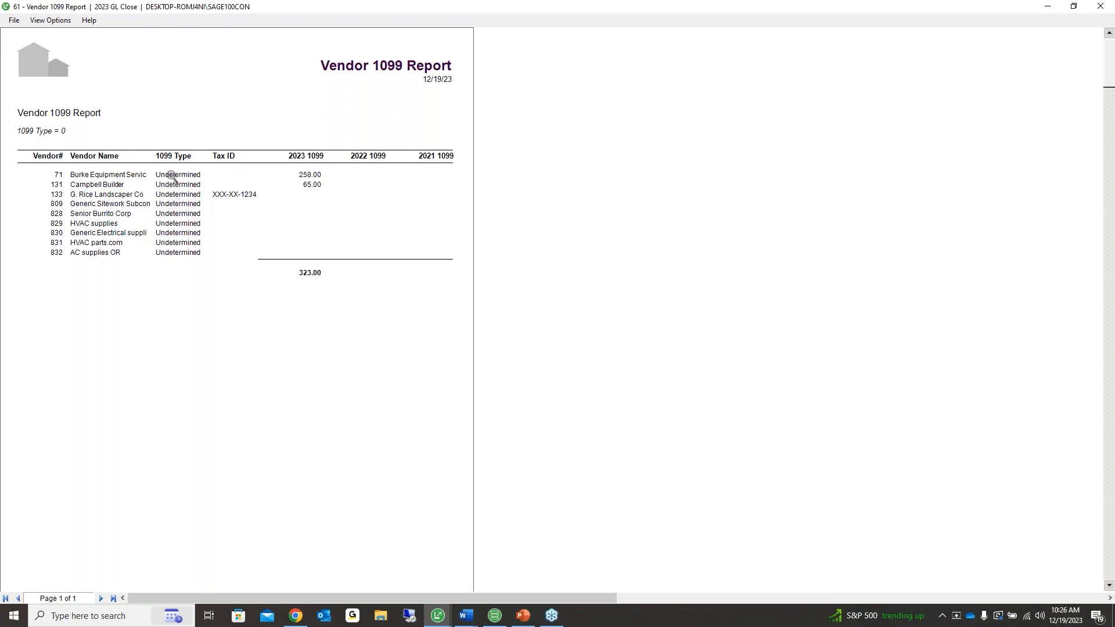
scroll(116, 536, down, 2)
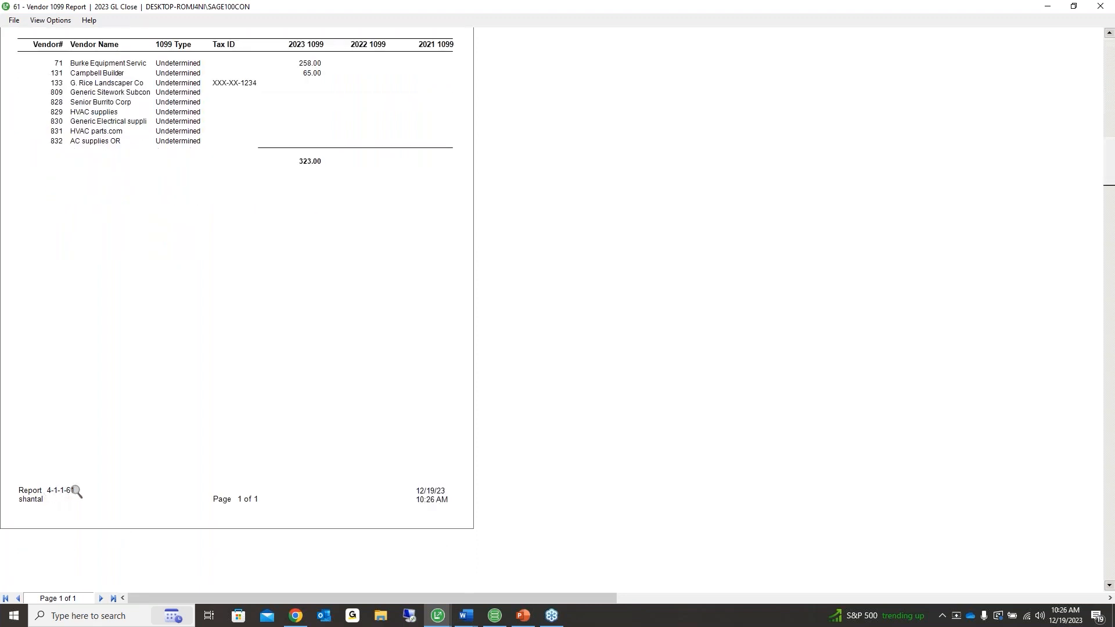
click(14, 21)
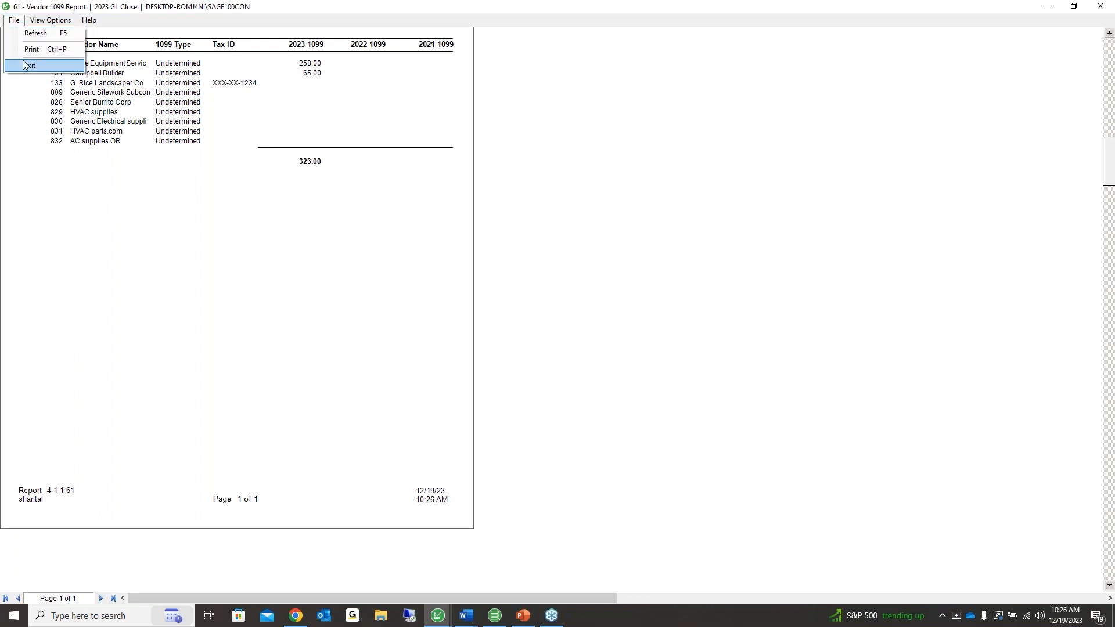
click(26, 65)
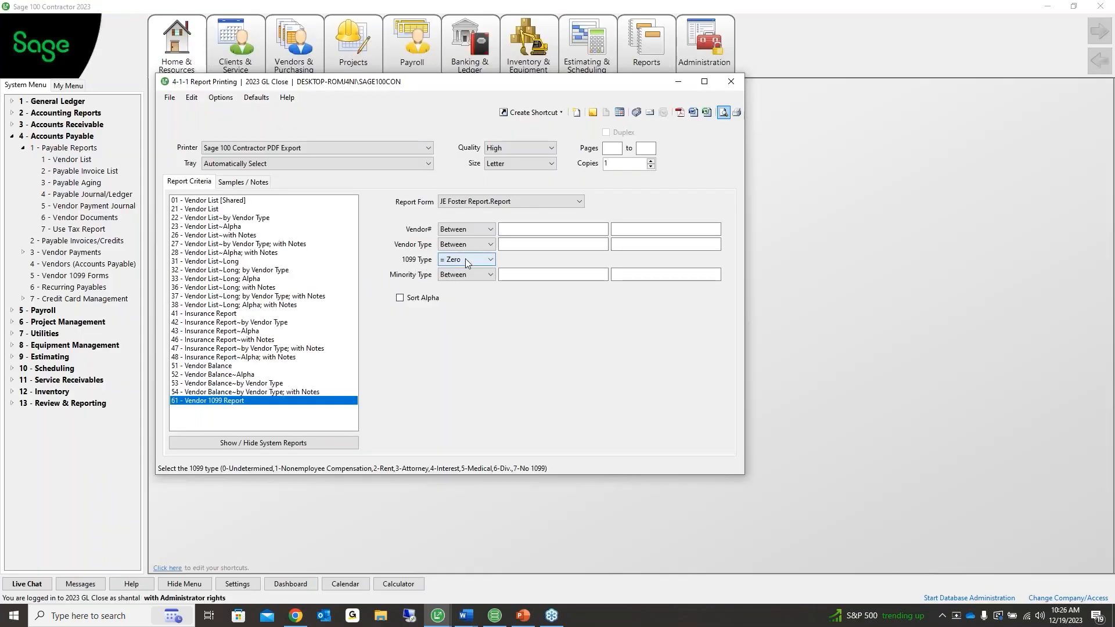
Keep the 1099 Type '= Zero' filter and preview the Vendor 1099 Report
click(488, 260)
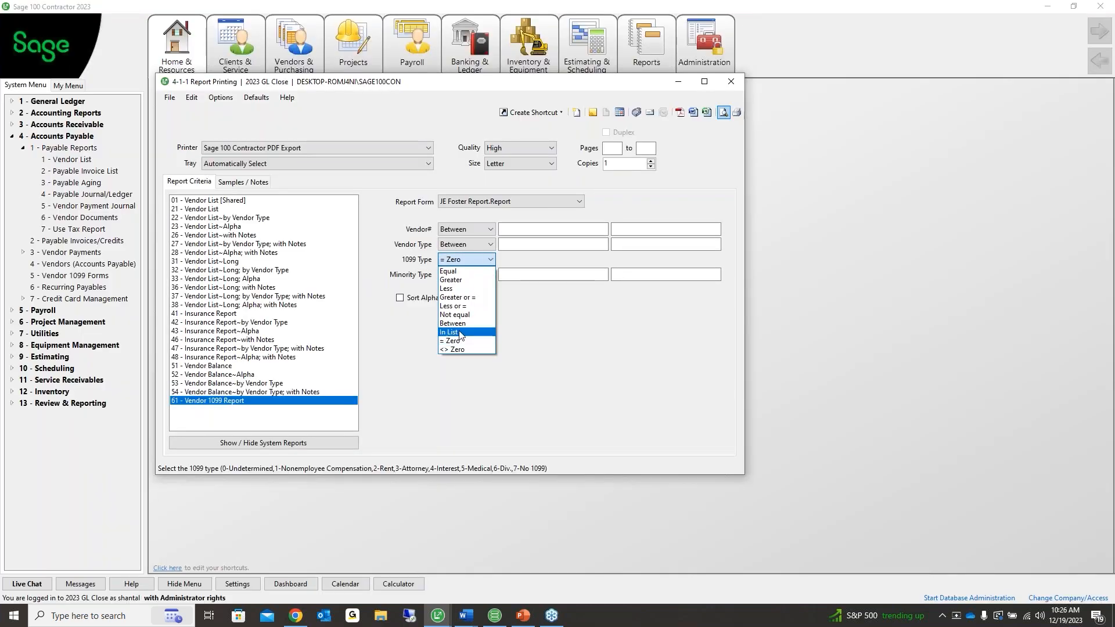
click(452, 341)
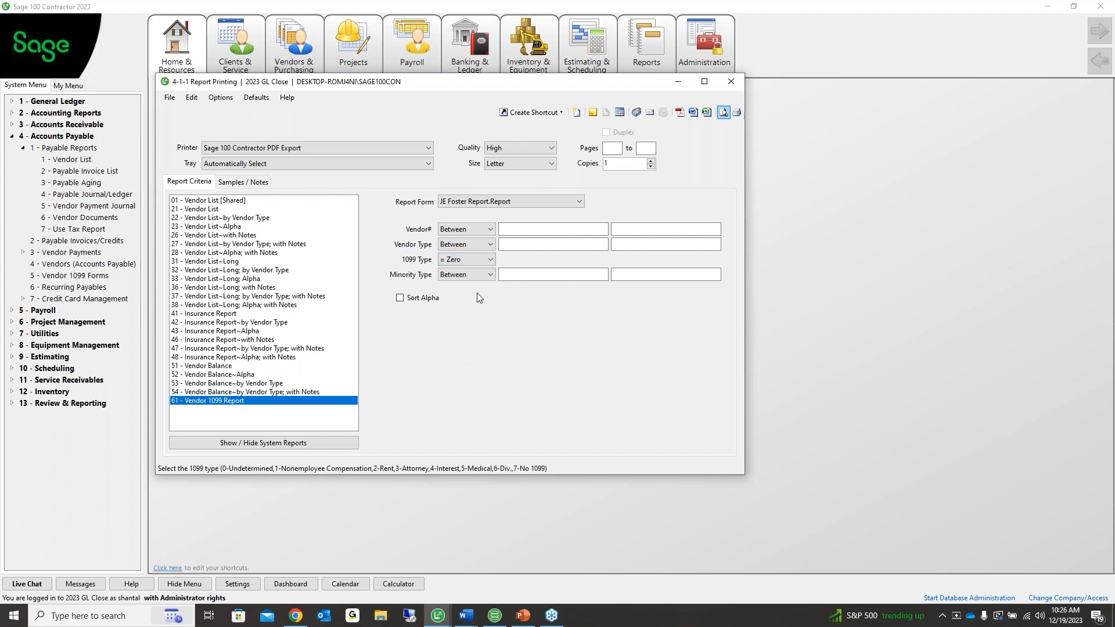
click(723, 112)
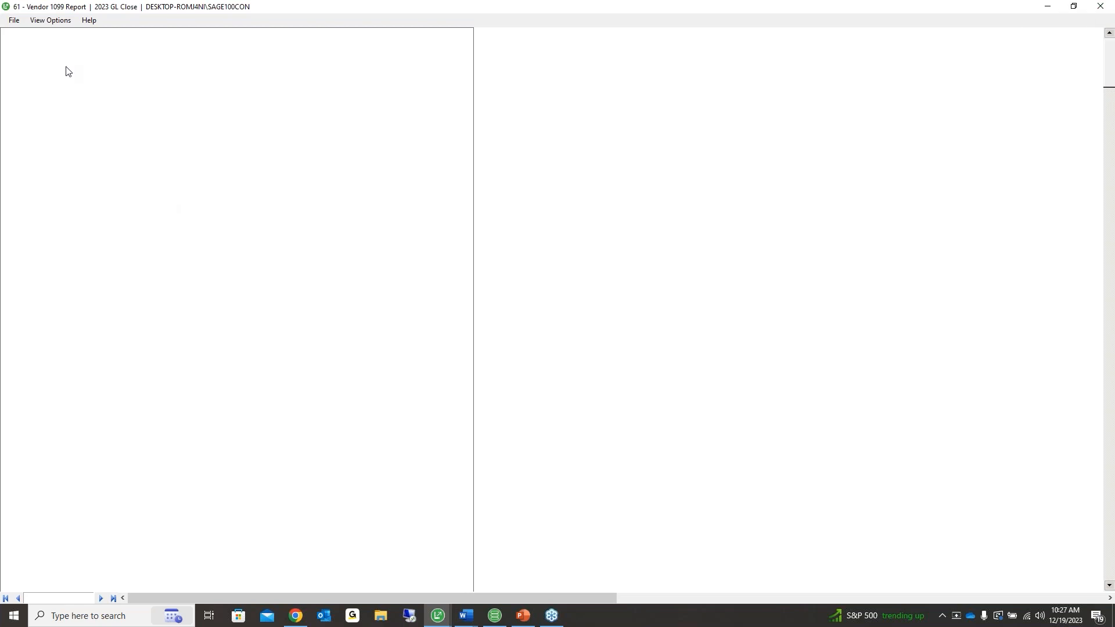
Re-preview the report after the blank one and open vendor 133, G. Rice Landscaper Co
click(14, 21)
click(22, 64)
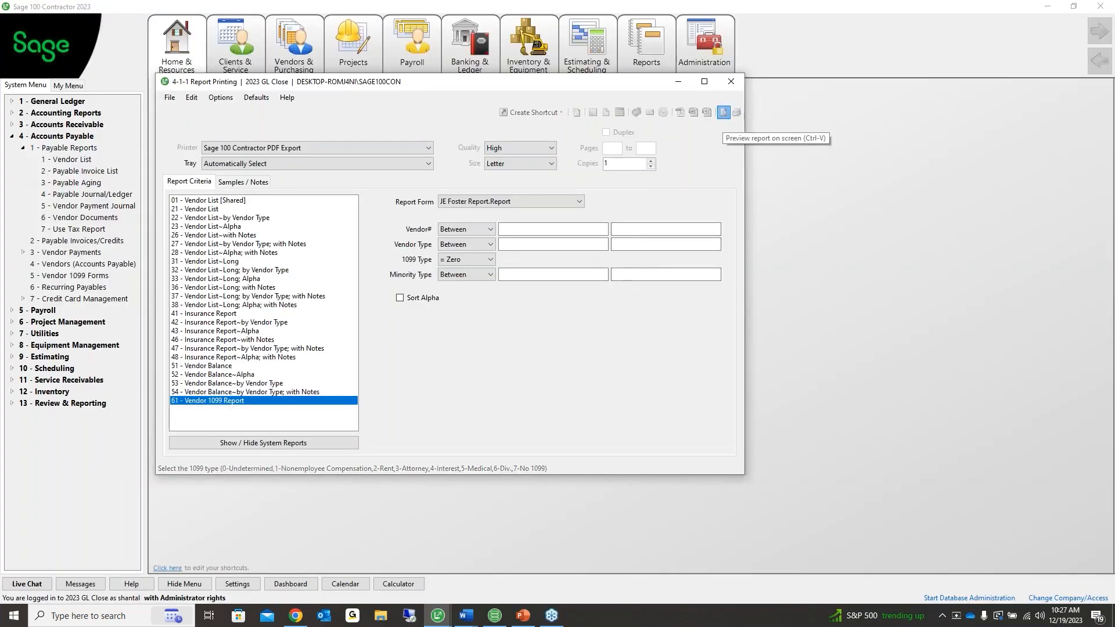
click(723, 112)
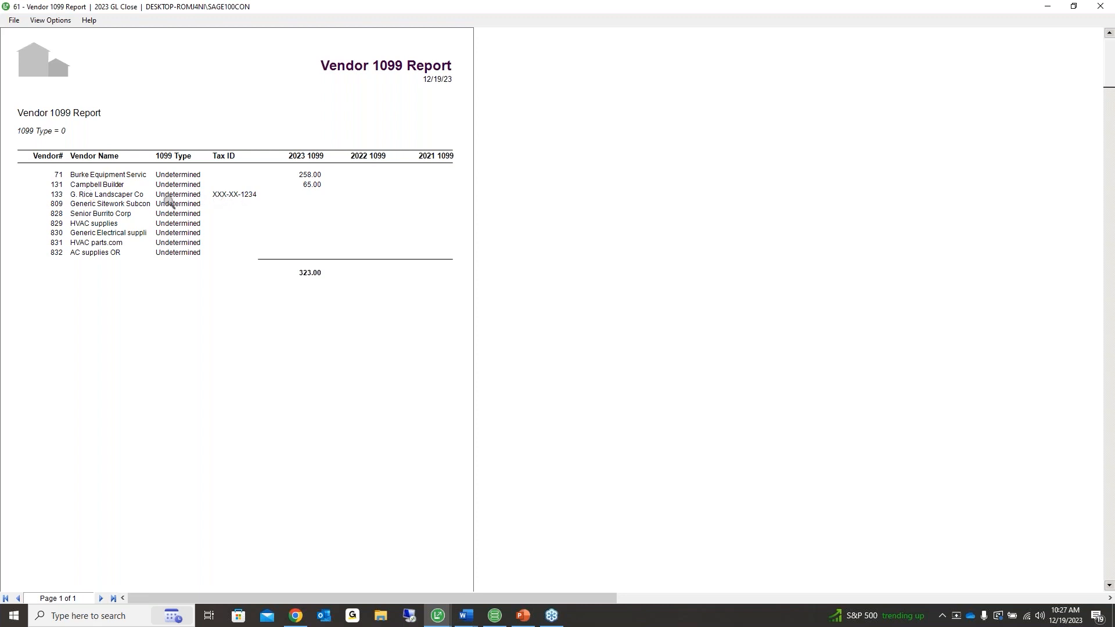
click(57, 195)
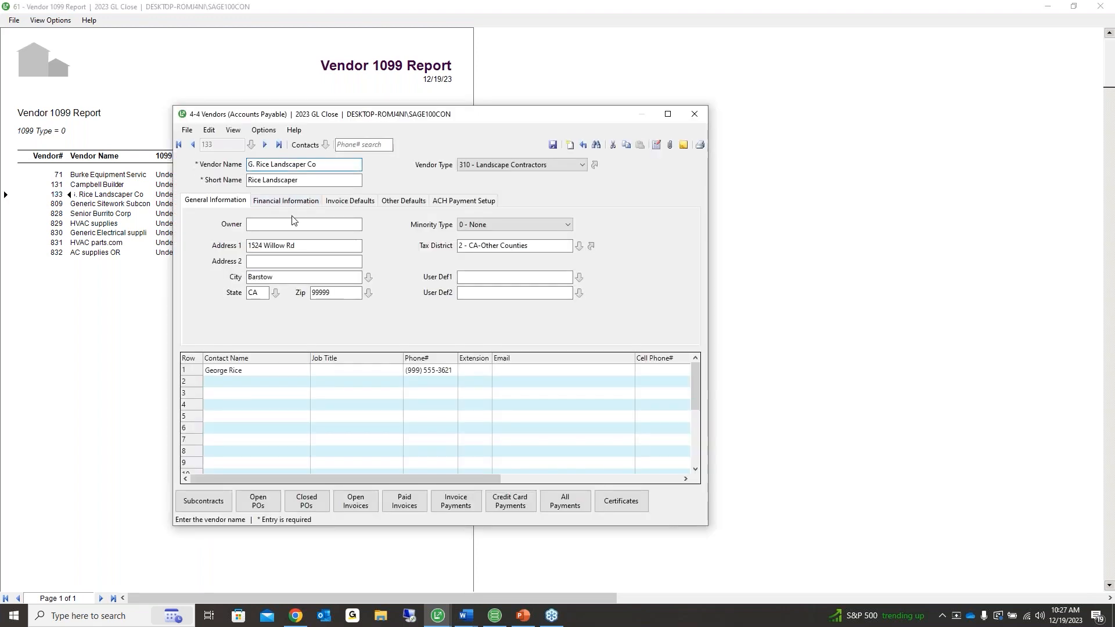
Set the vendor's 1099 Type to 1 - Nonemployee Compensation and check its Federal ID
click(311, 202)
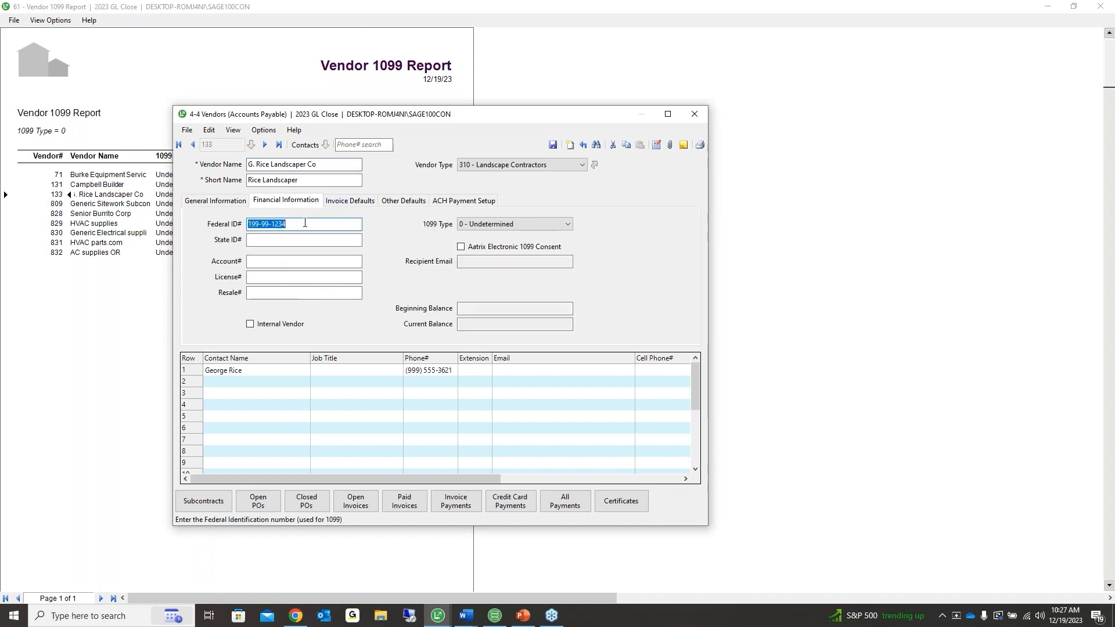
click(469, 225)
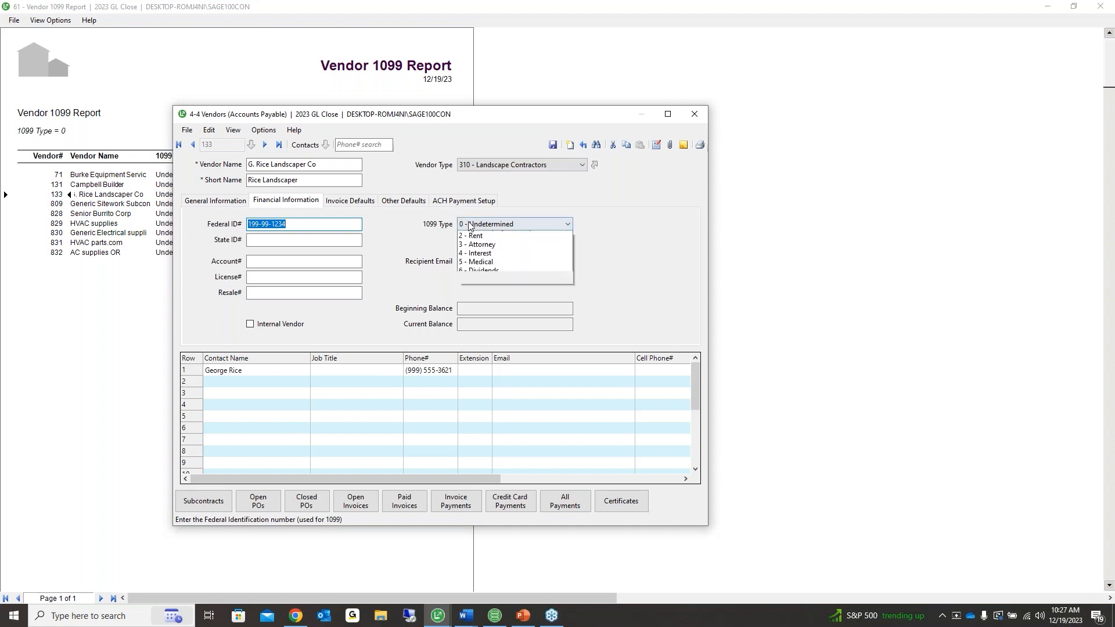
click(475, 243)
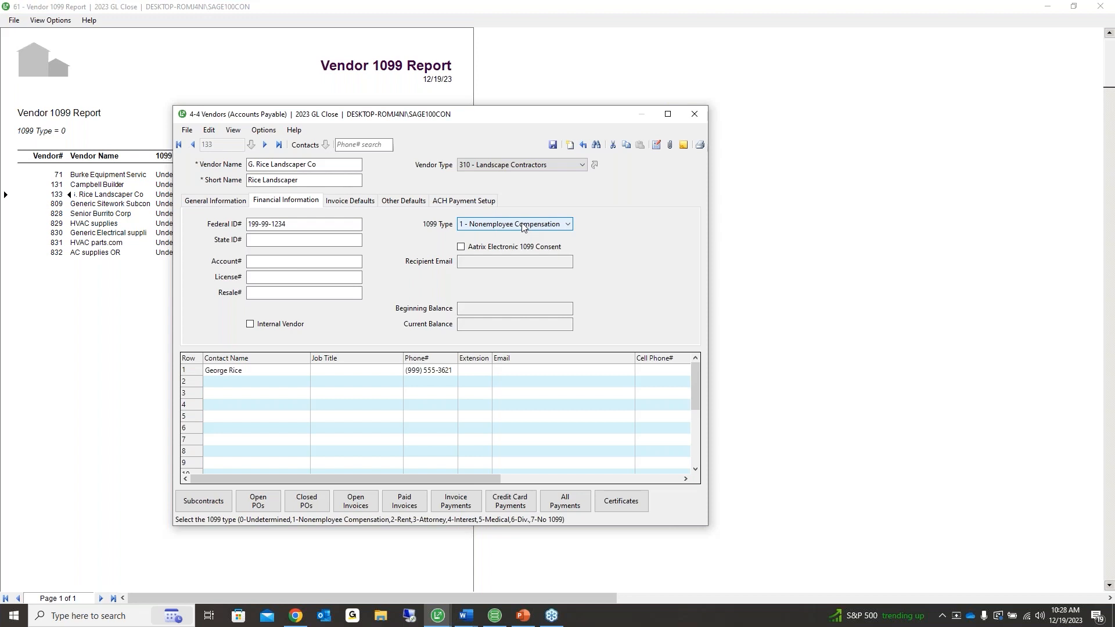
click(300, 224)
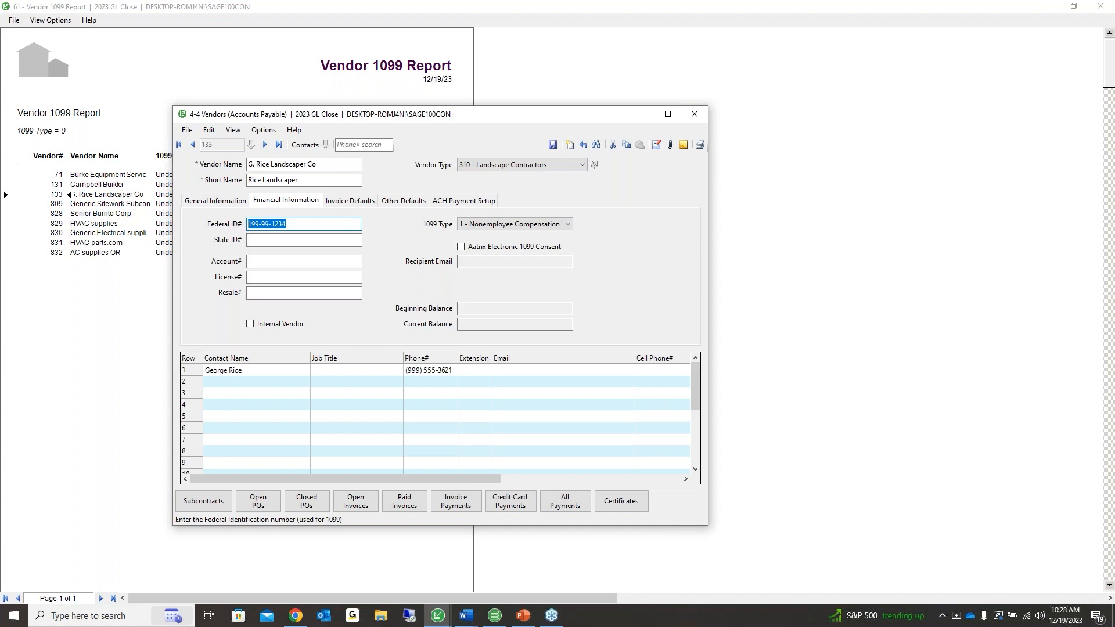
Enter the owner's name on General Information, correcting a typo, and save the vendor
click(216, 201)
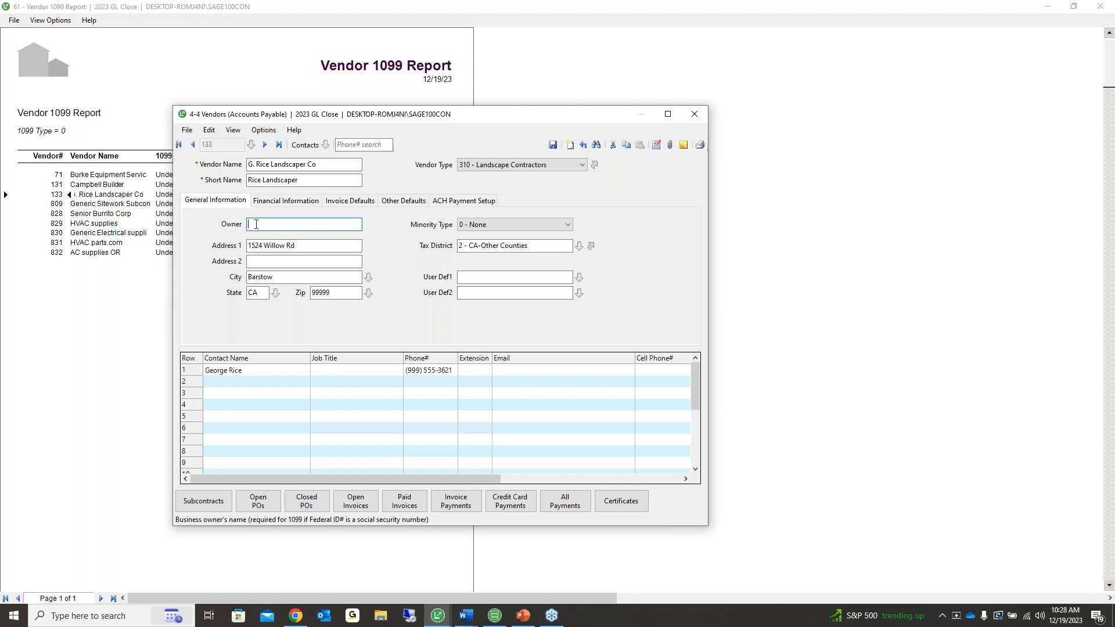
click(263, 203)
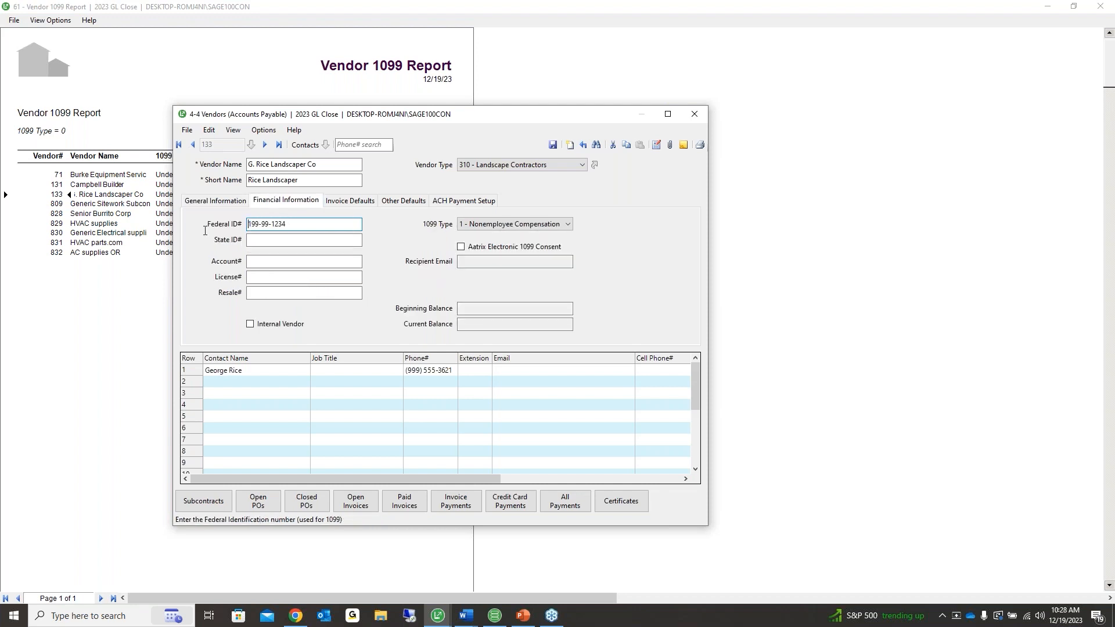
click(212, 203)
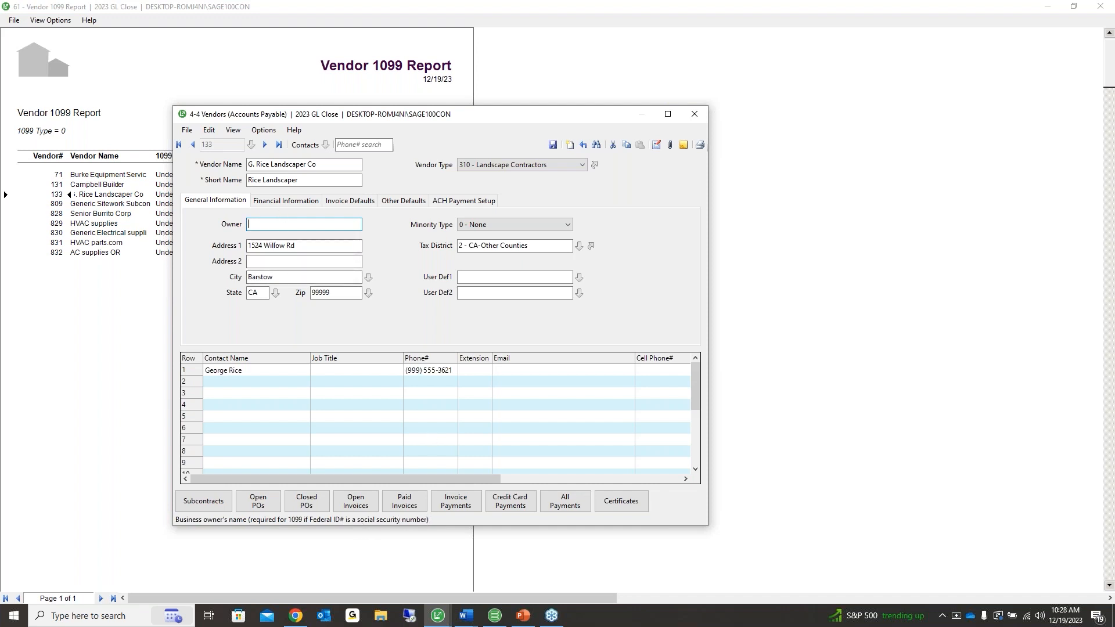
drag(295, 226, 195, 227)
text(y Rice)
key(Tab)
key(shift+Tab)
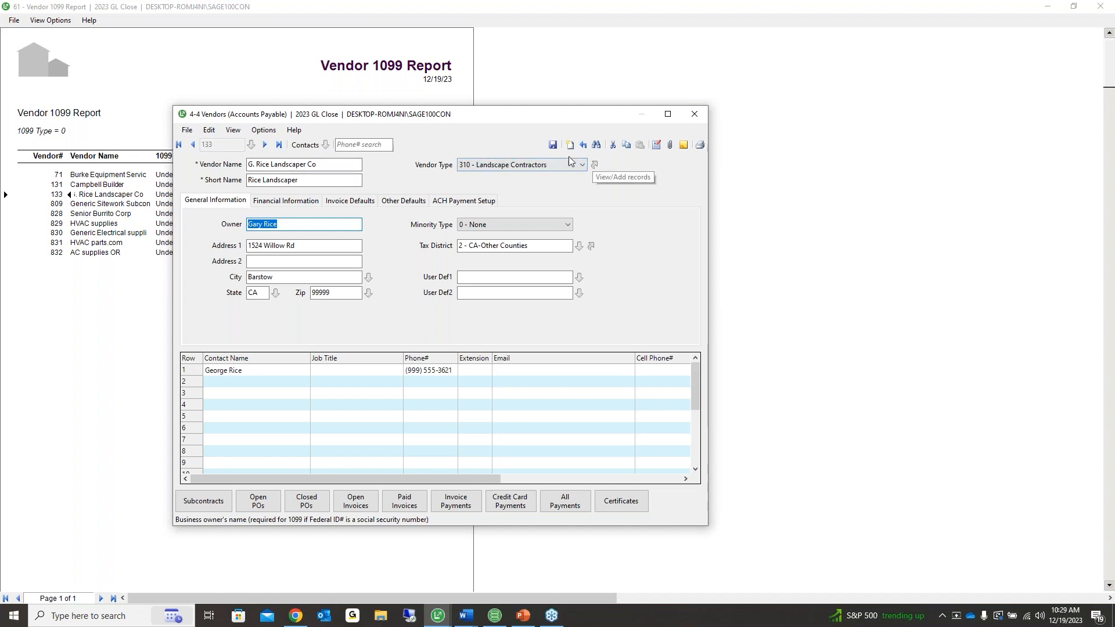
click(553, 145)
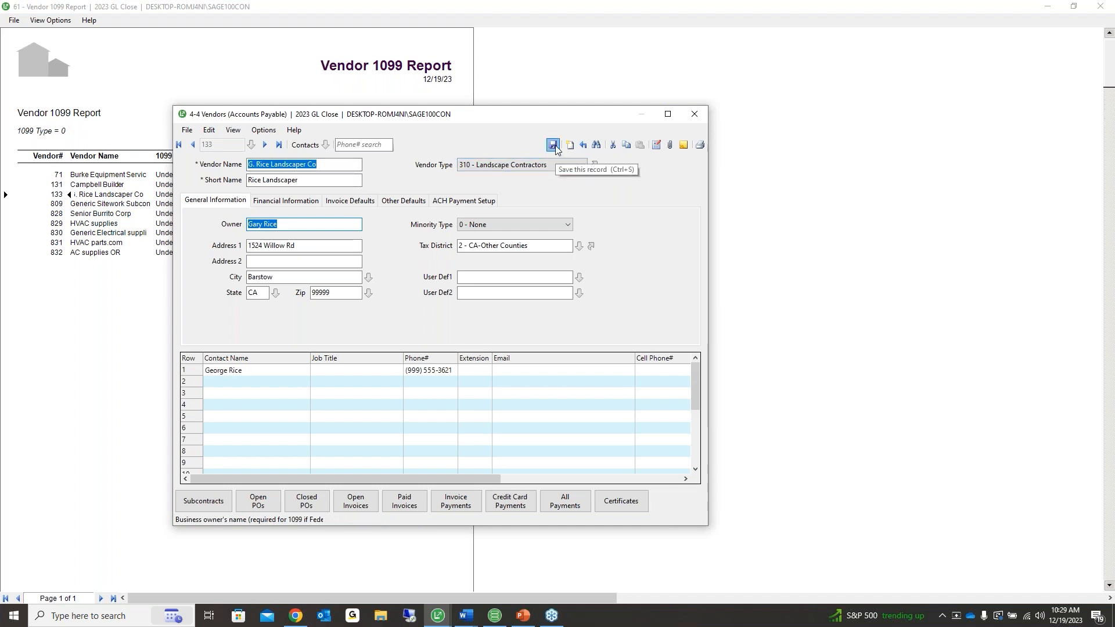
Refresh and then close the undetermined-type Vendor 1099 Report preview
click(13, 21)
click(20, 37)
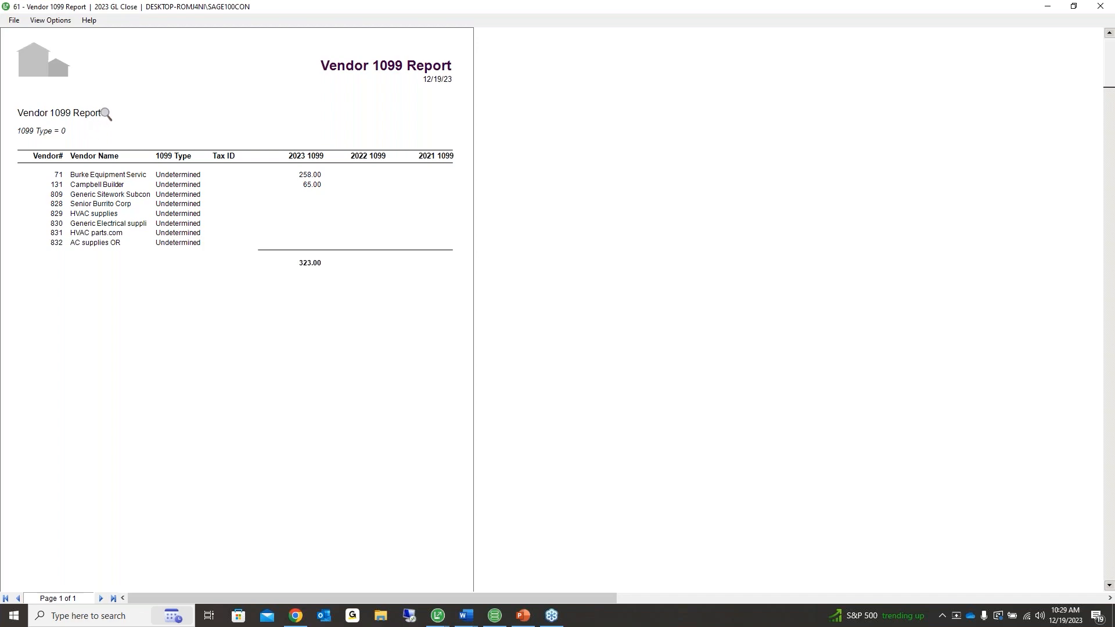
click(12, 21)
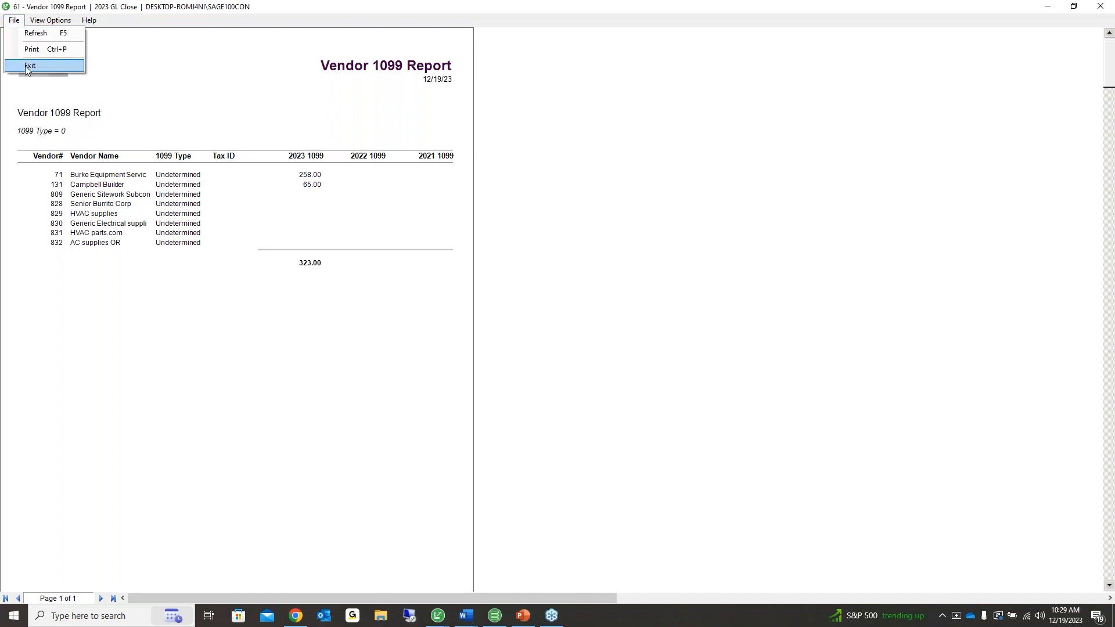
click(26, 65)
Filter 1099 Type to 'In List' with value 1 and preview the report
key(Tab)
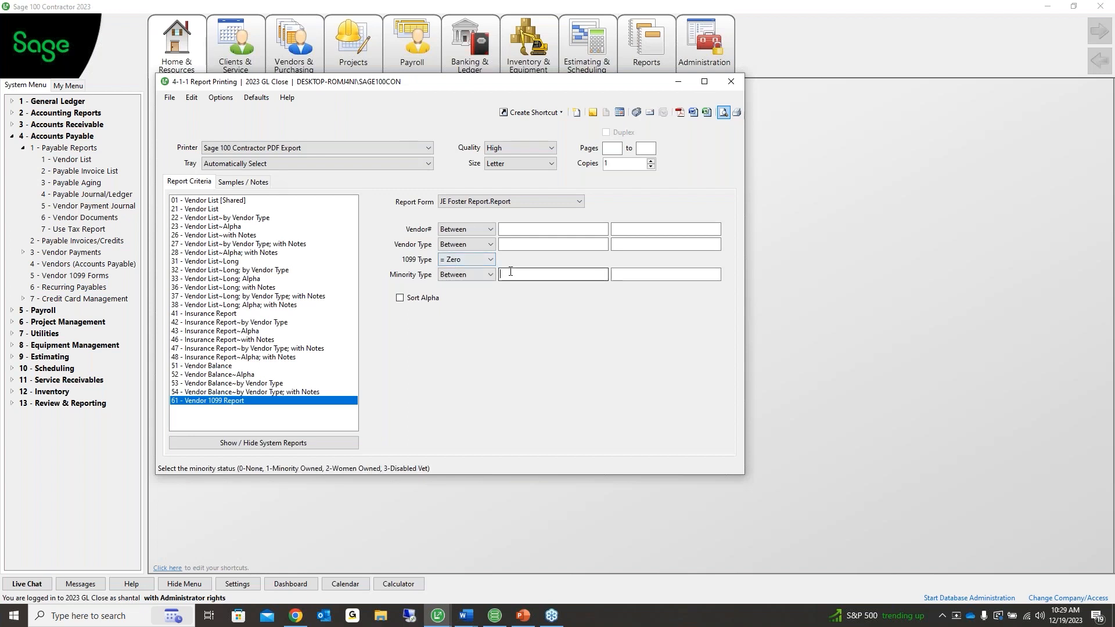
click(492, 260)
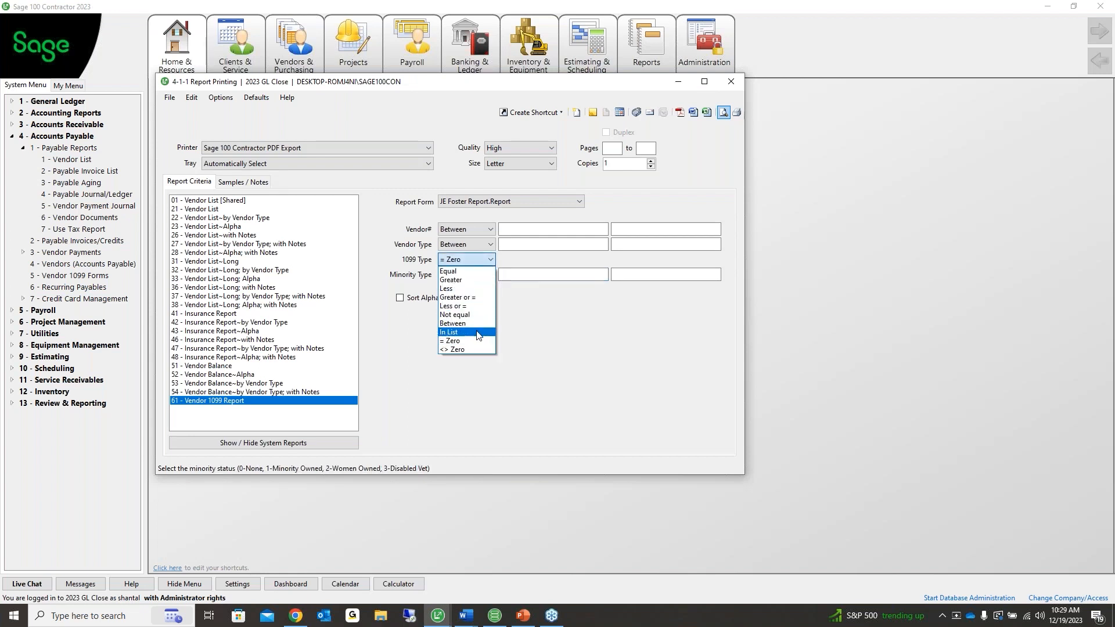
click(486, 325)
click(518, 260)
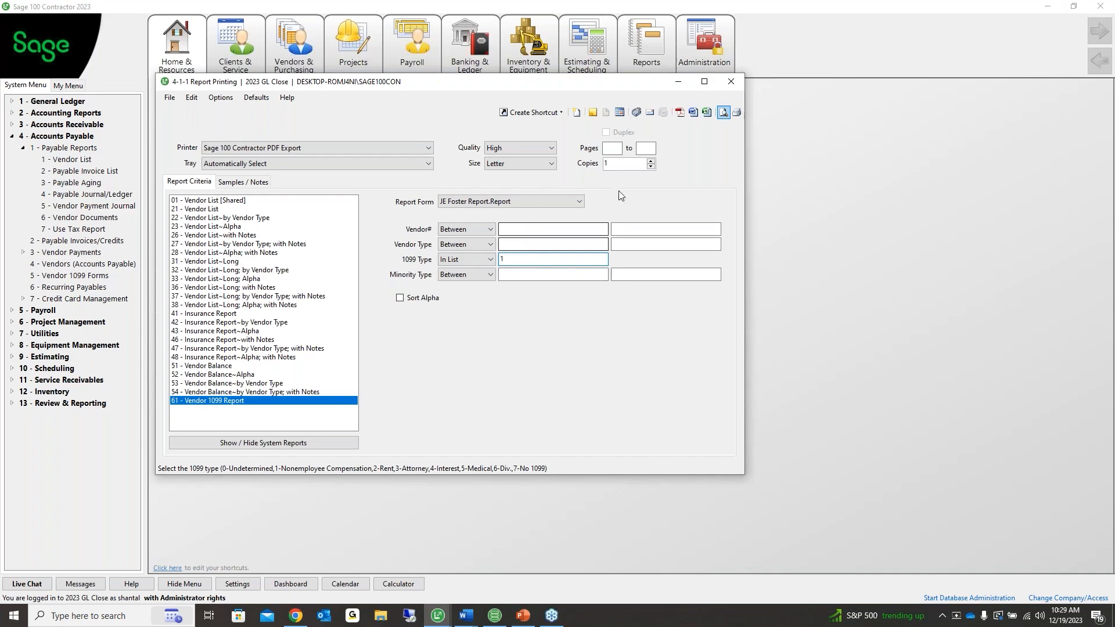
click(722, 112)
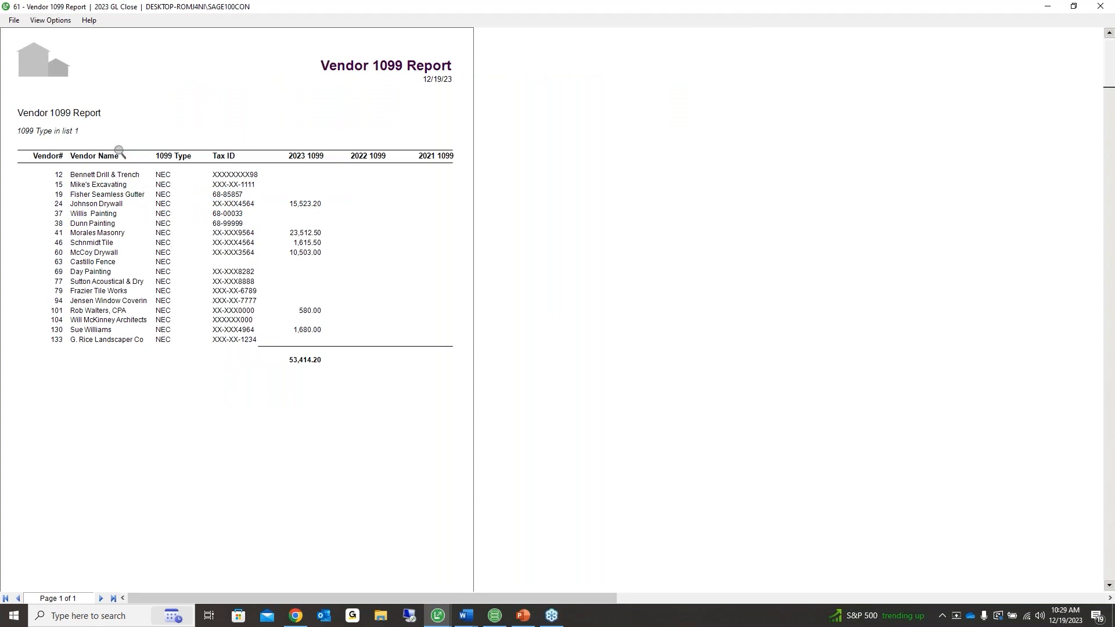
Scroll through the NEC report and open vendor 63, Castillo Fence, which lacks a Tax ID
scroll(119, 152, down, 2)
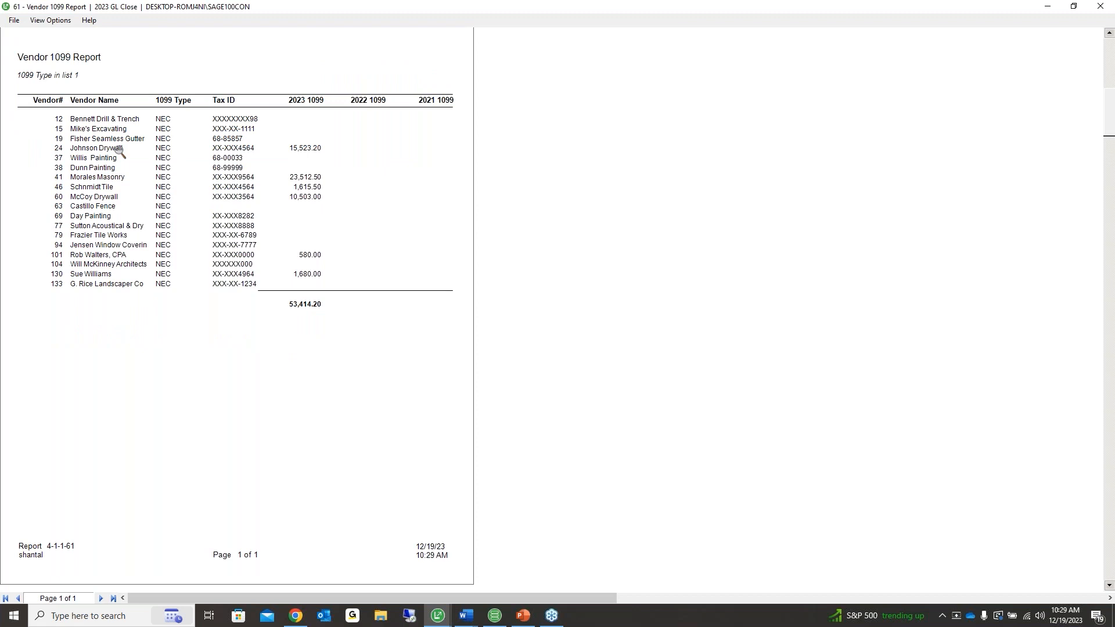
scroll(119, 152, up, 2)
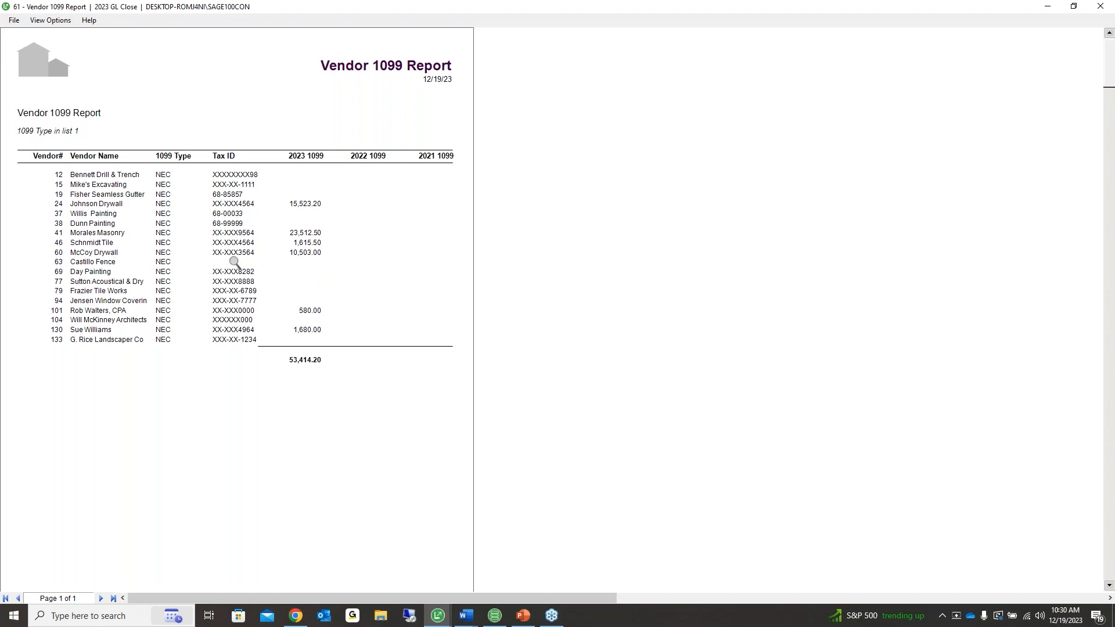
click(56, 262)
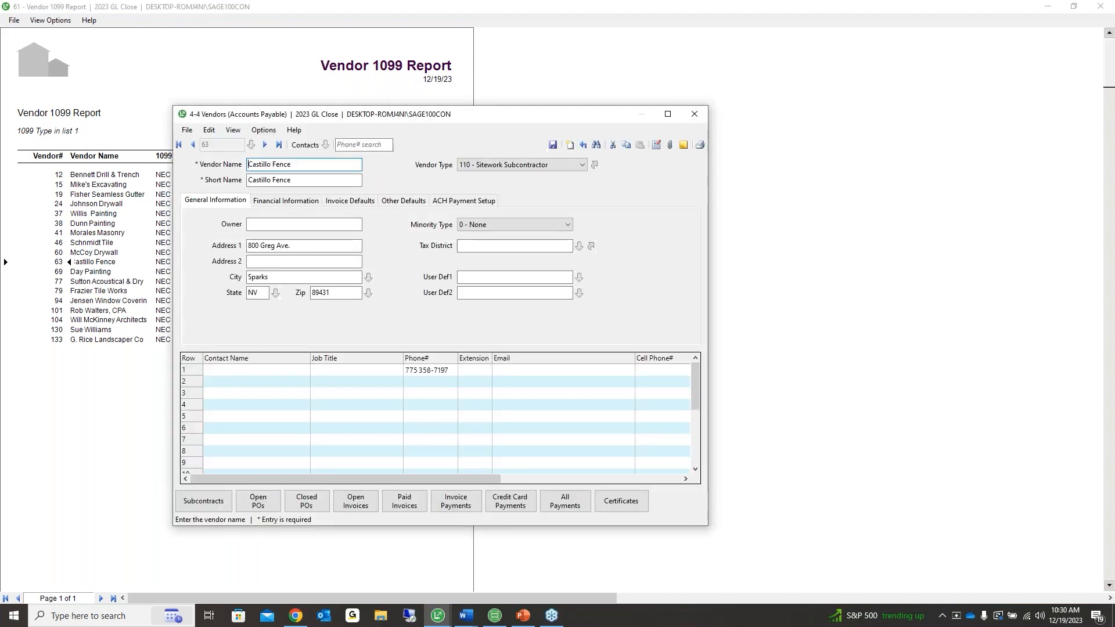
Enter Castillo Fence's Federal ID on Financial Information, save, and refresh the report
click(277, 204)
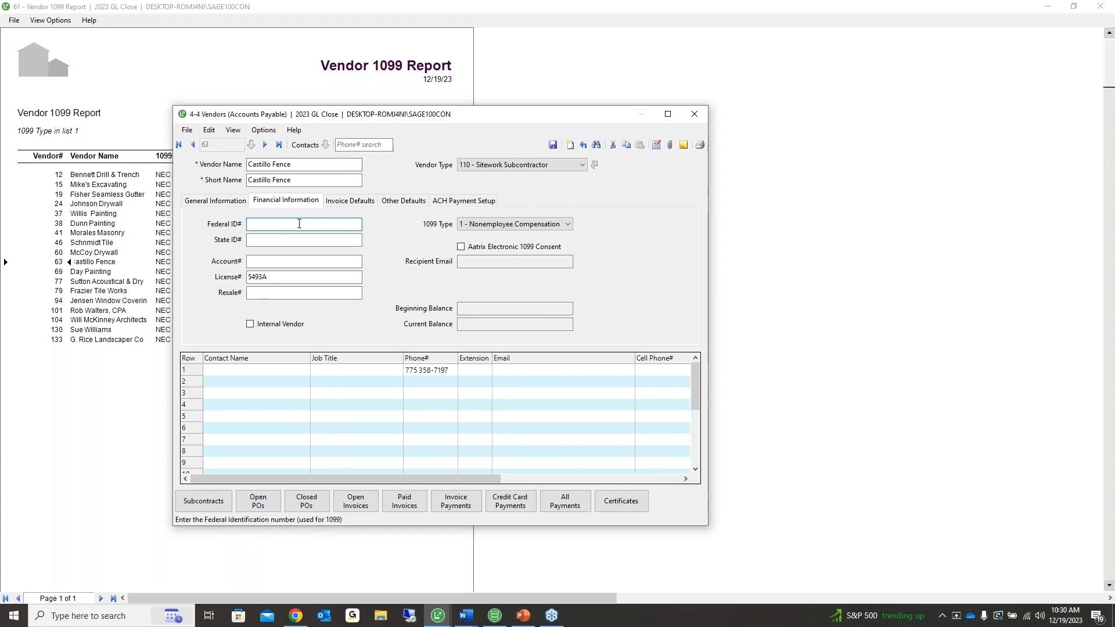
click(552, 145)
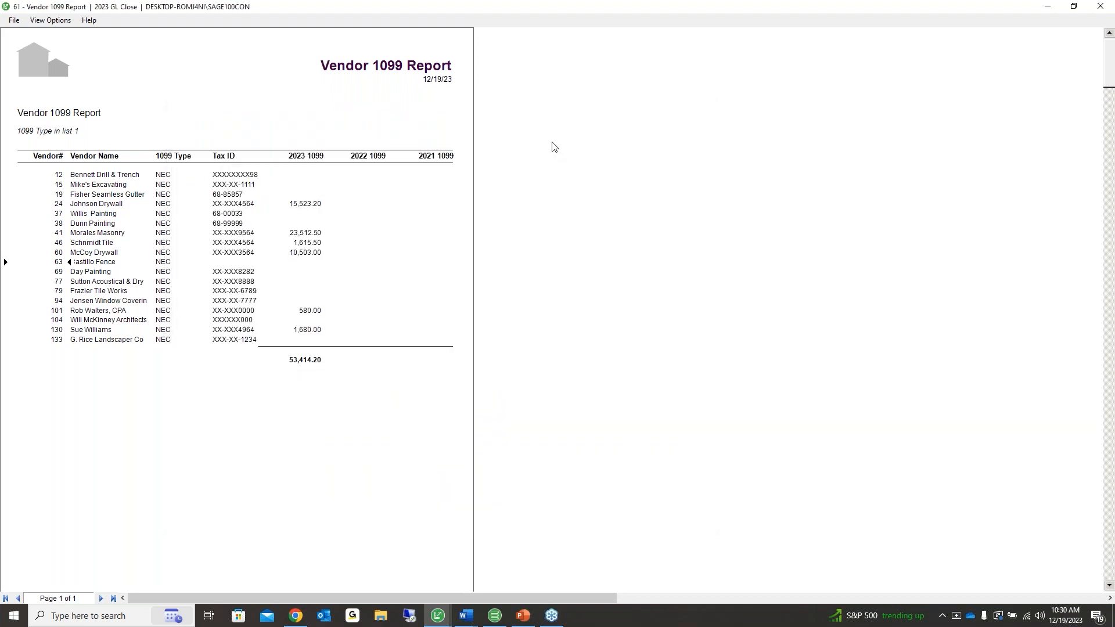
click(14, 20)
click(37, 34)
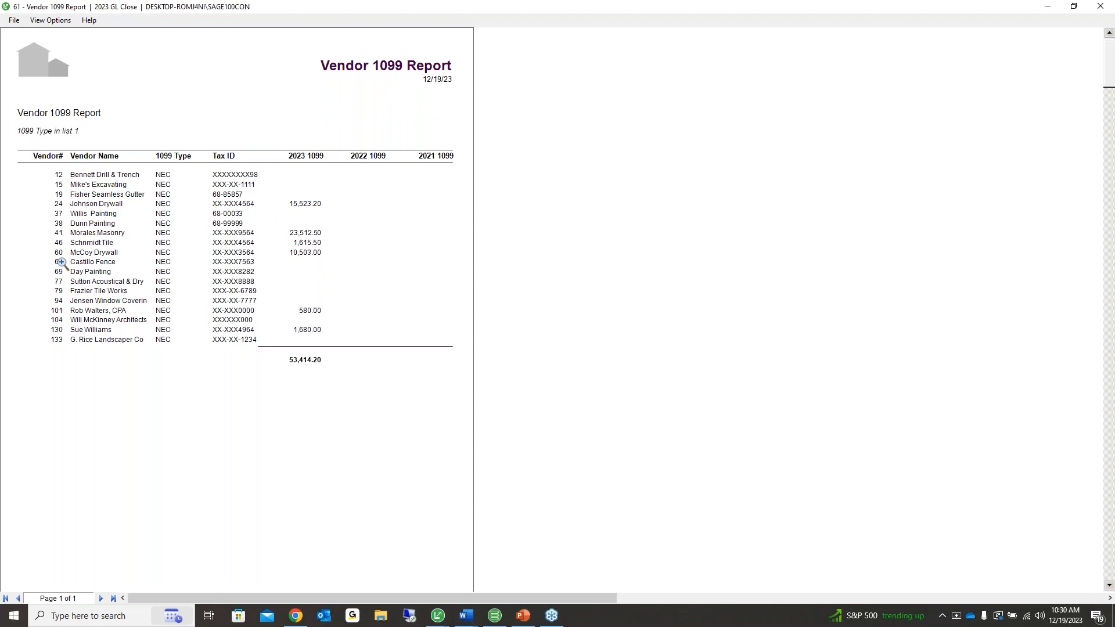
Reopen the Castillo Fence vendor record, look at attaching a document, then close it
click(62, 263)
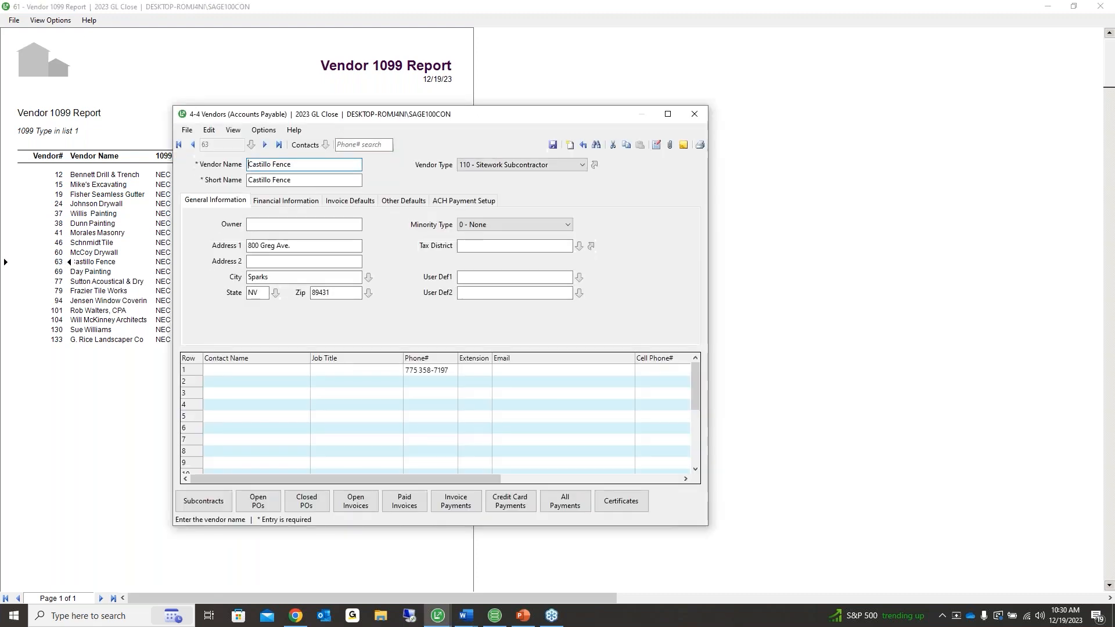
drag(224, 118, 195, 105)
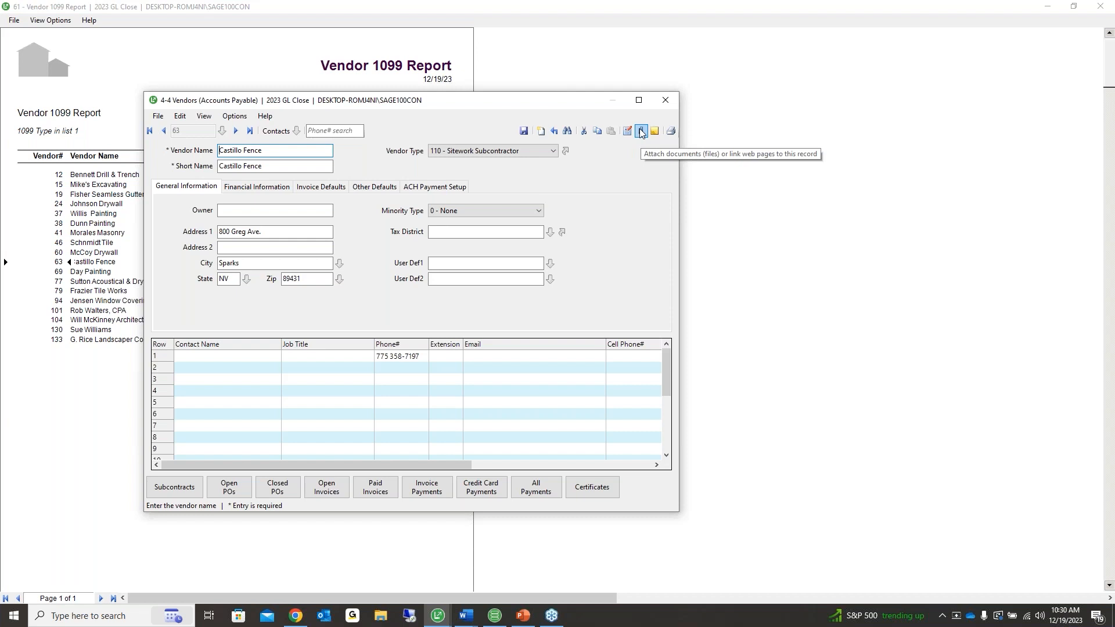
click(643, 132)
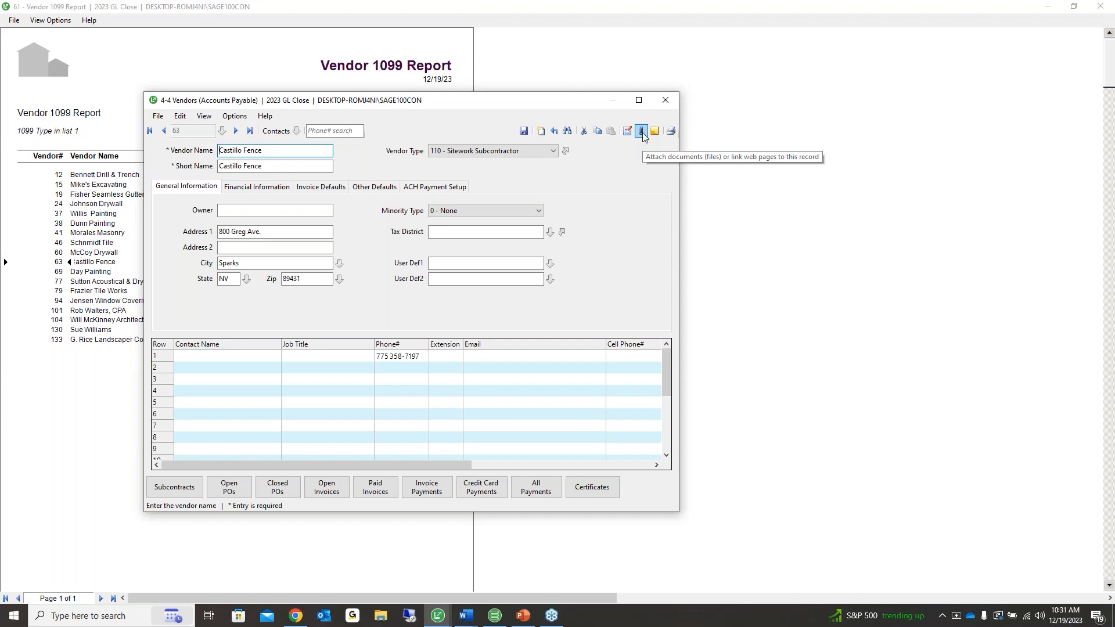
click(665, 100)
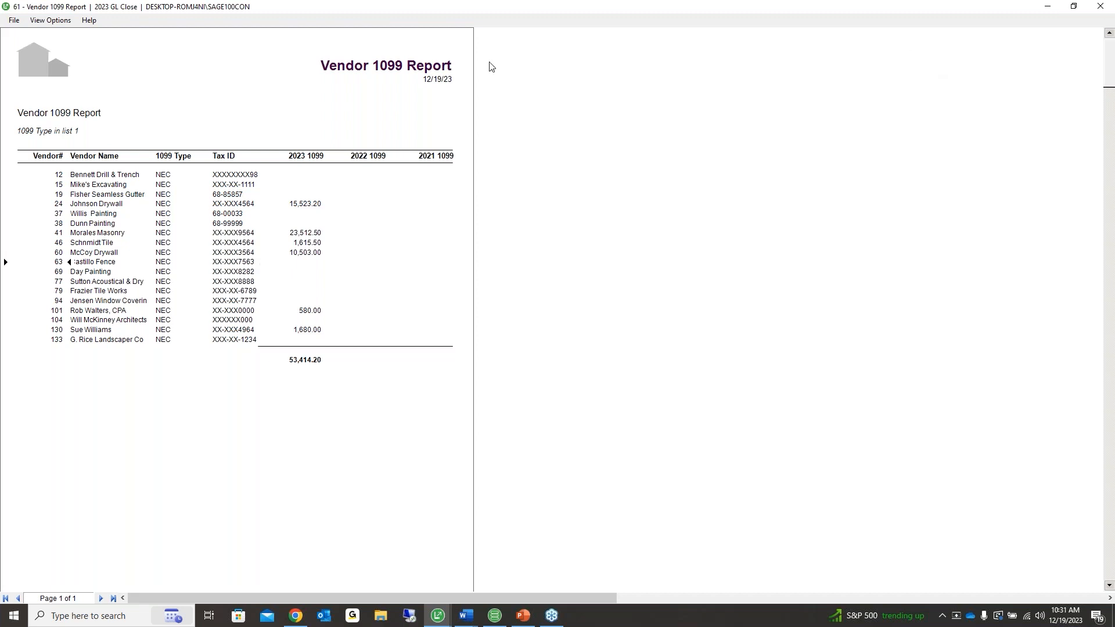
Refresh and close the report preview, then open Sage 100 Contractor online help
click(13, 21)
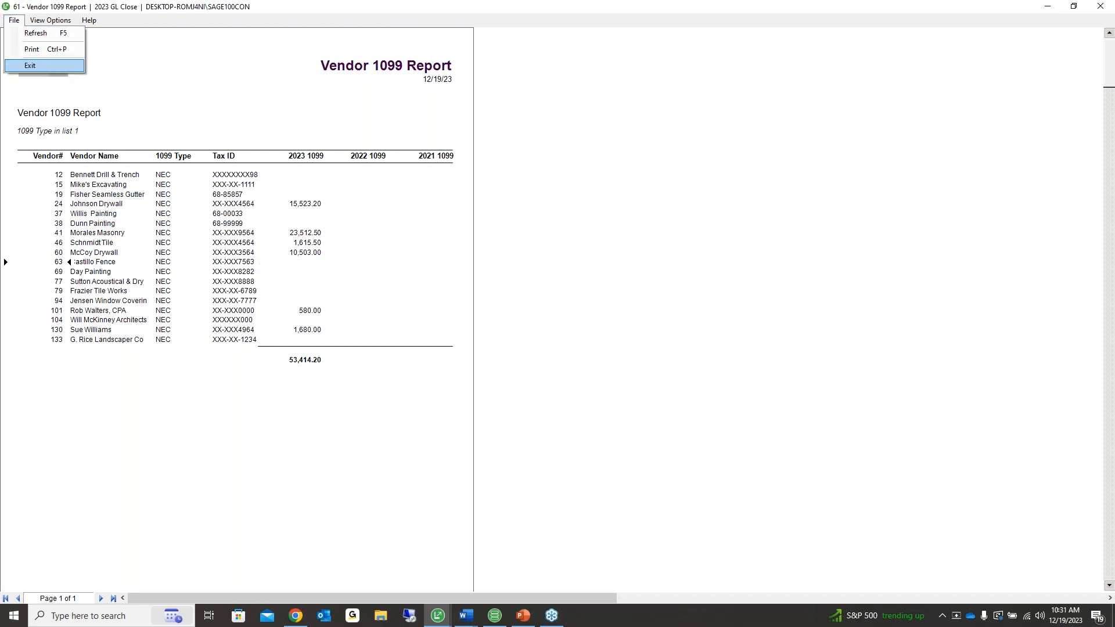
click(12, 32)
click(12, 20)
click(17, 49)
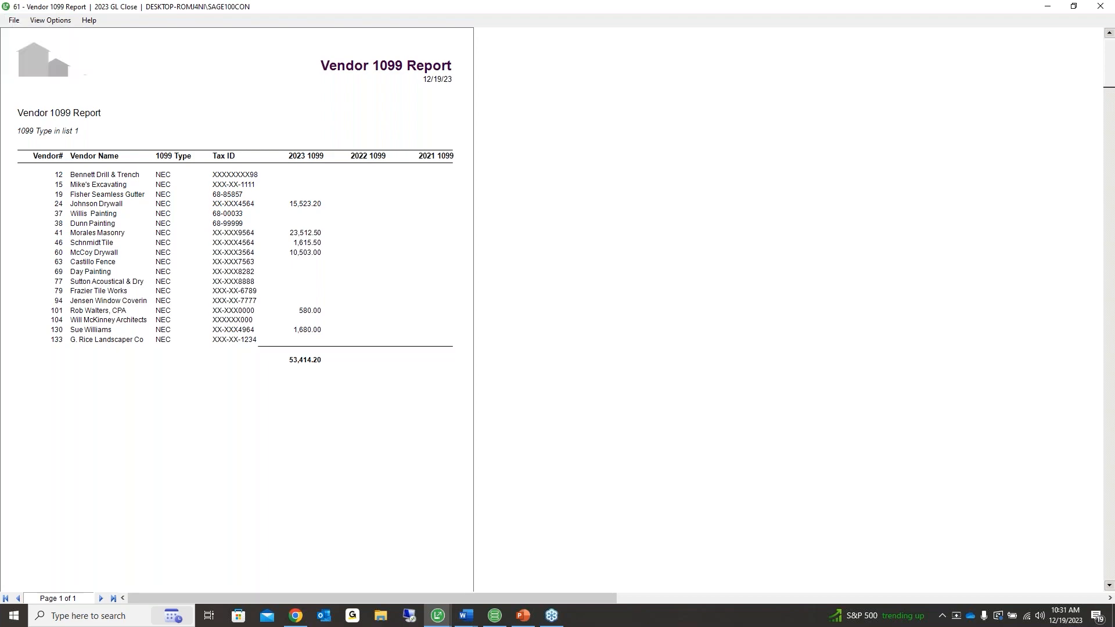
click(288, 98)
click(294, 112)
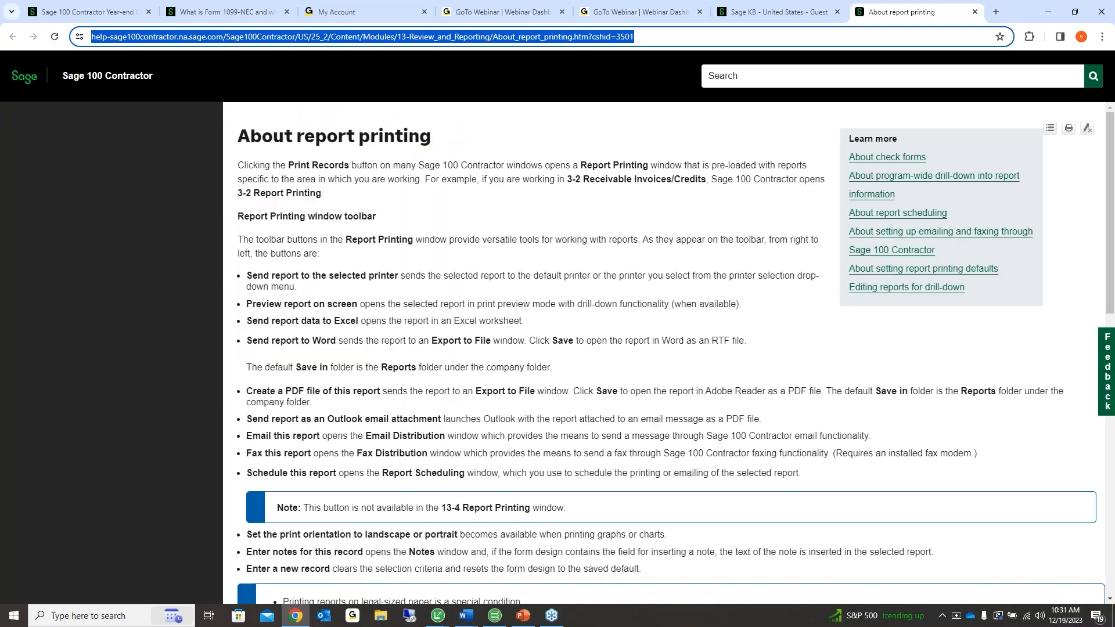
Search the help for '1099' and open the About Federal 1099 forms article
click(732, 75)
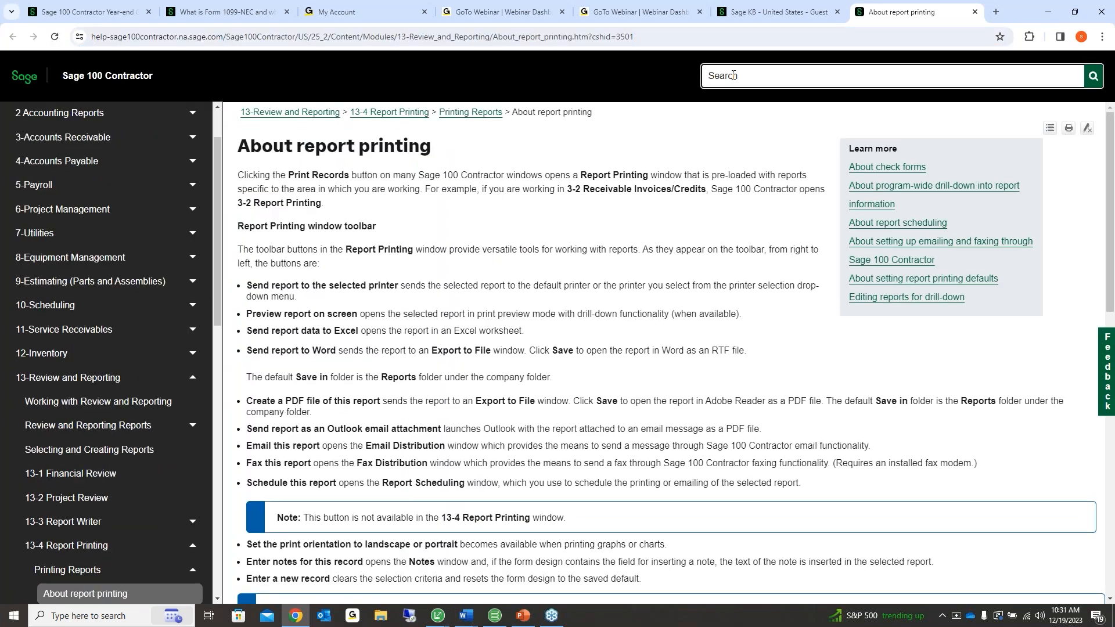
text(1099)
key(Return)
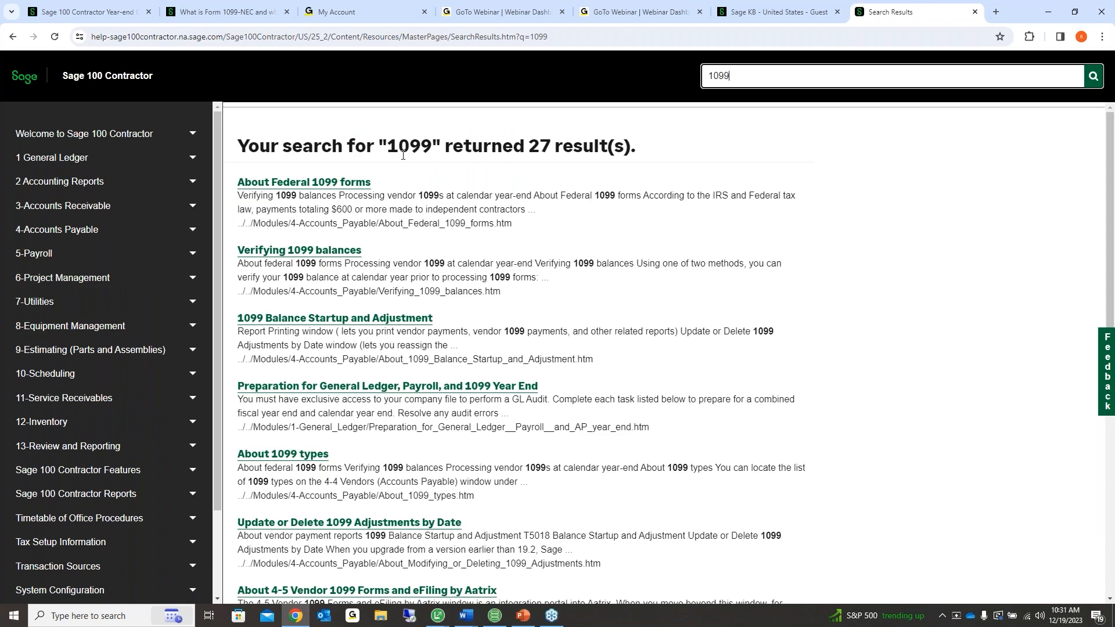
click(351, 181)
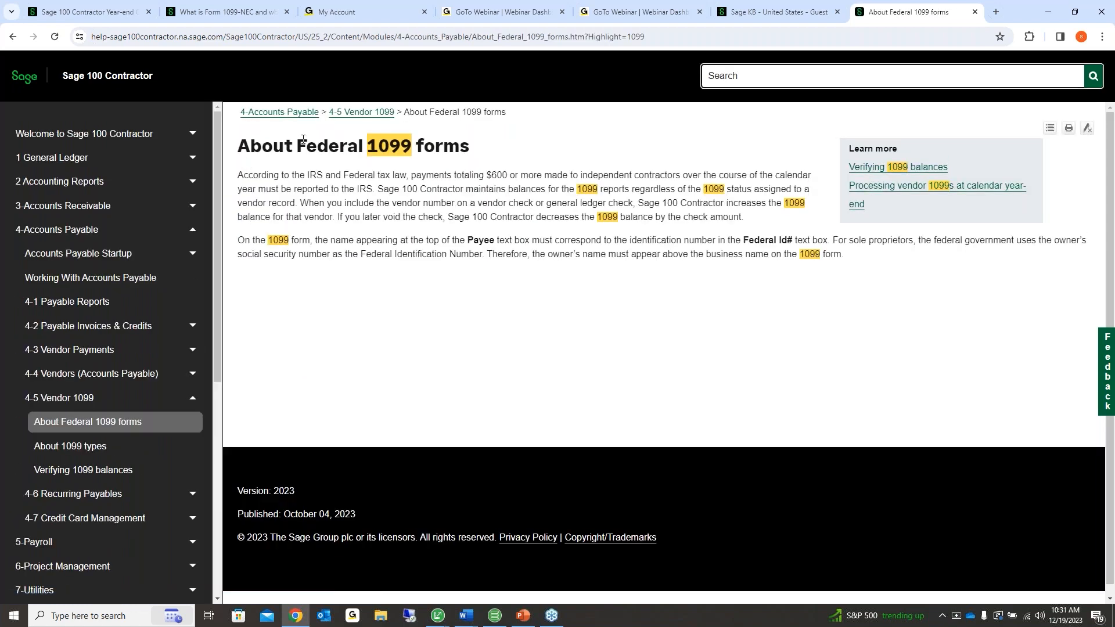
Browse the Vendor 1099 Forms and eFiling article, then open and read About 1099 types
click(361, 112)
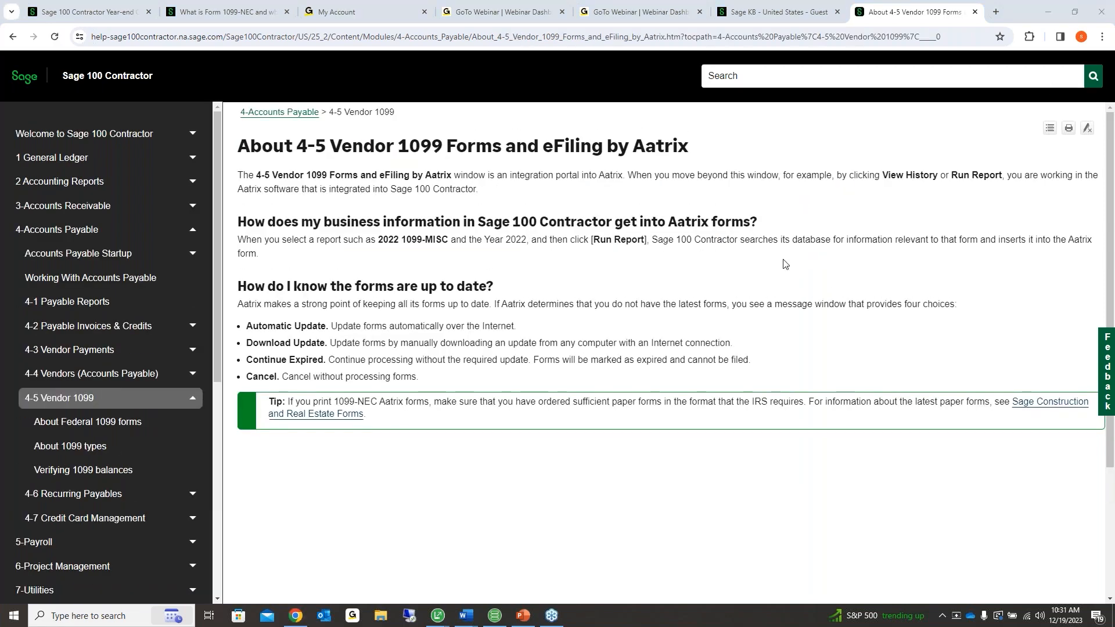
click(68, 423)
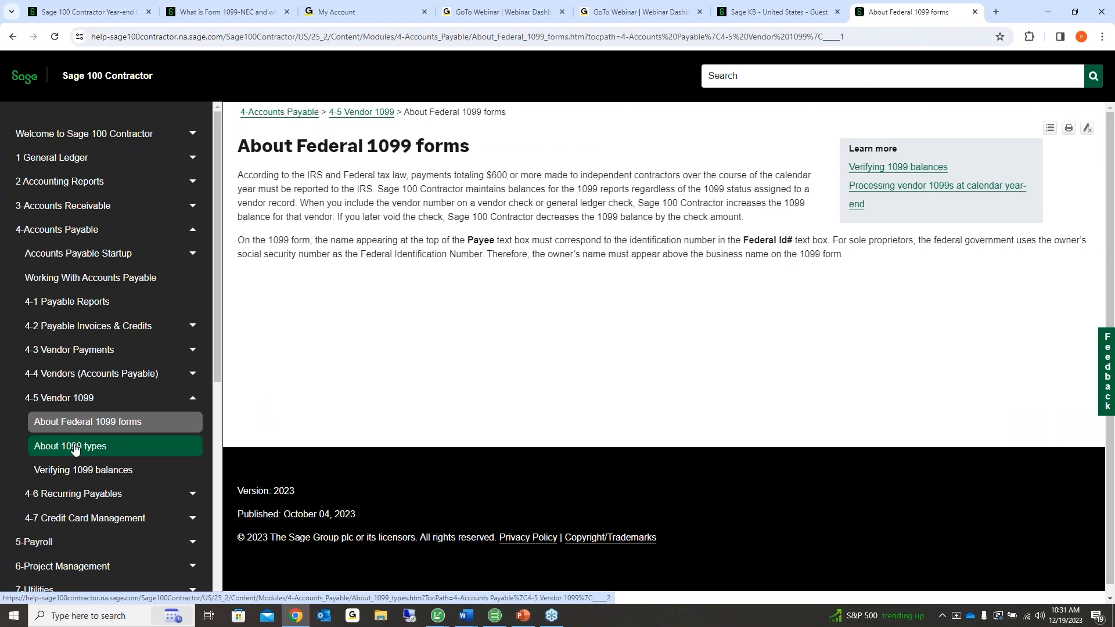
click(75, 448)
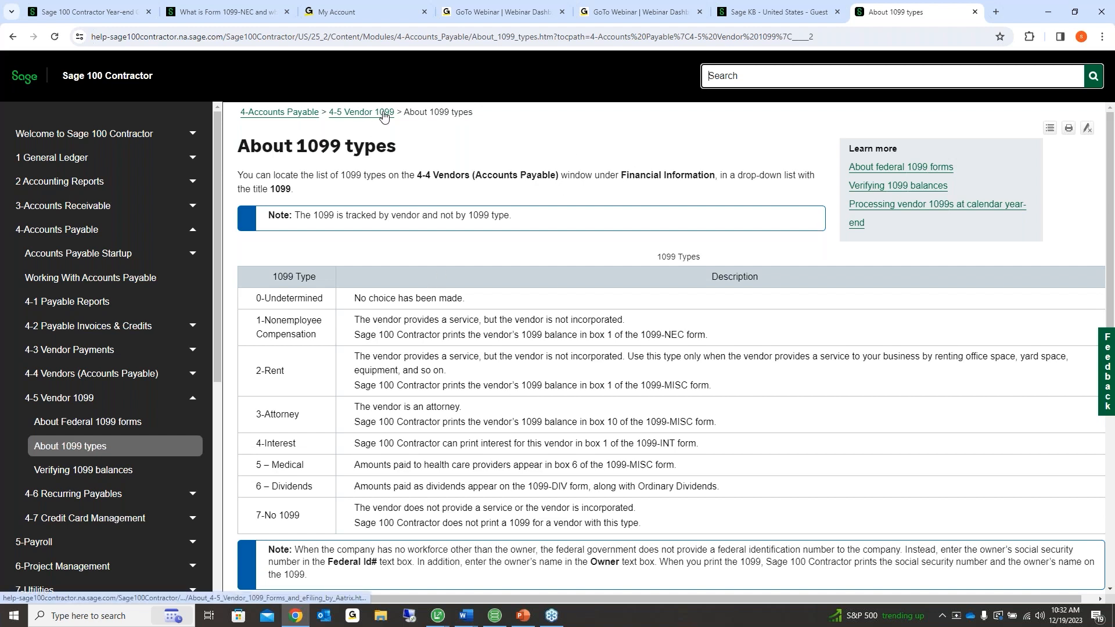
scroll(450, 302, down, 1)
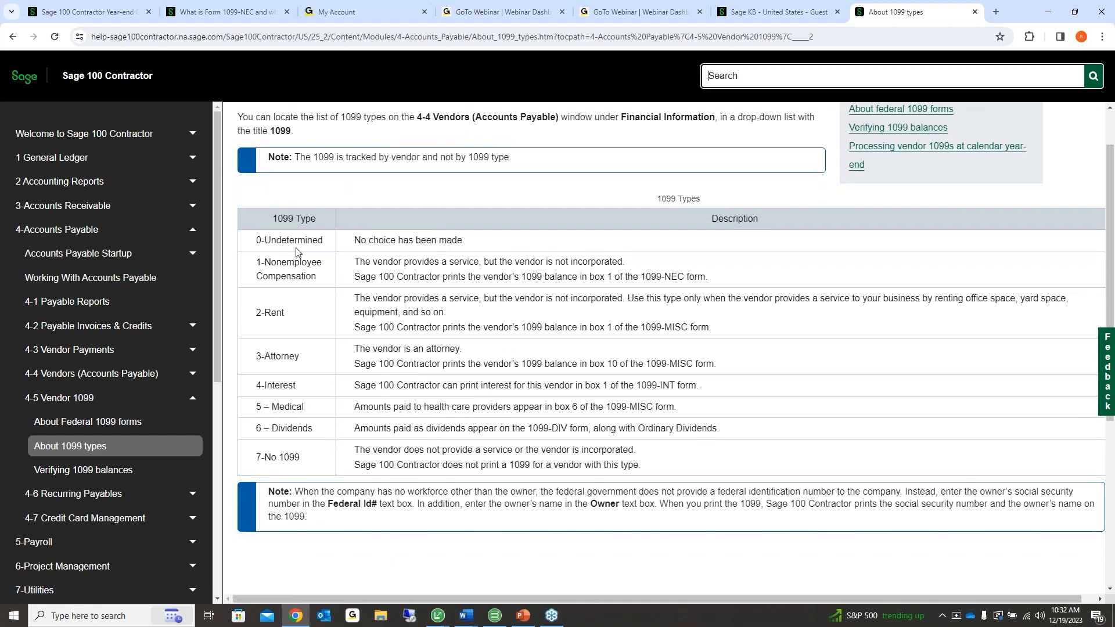
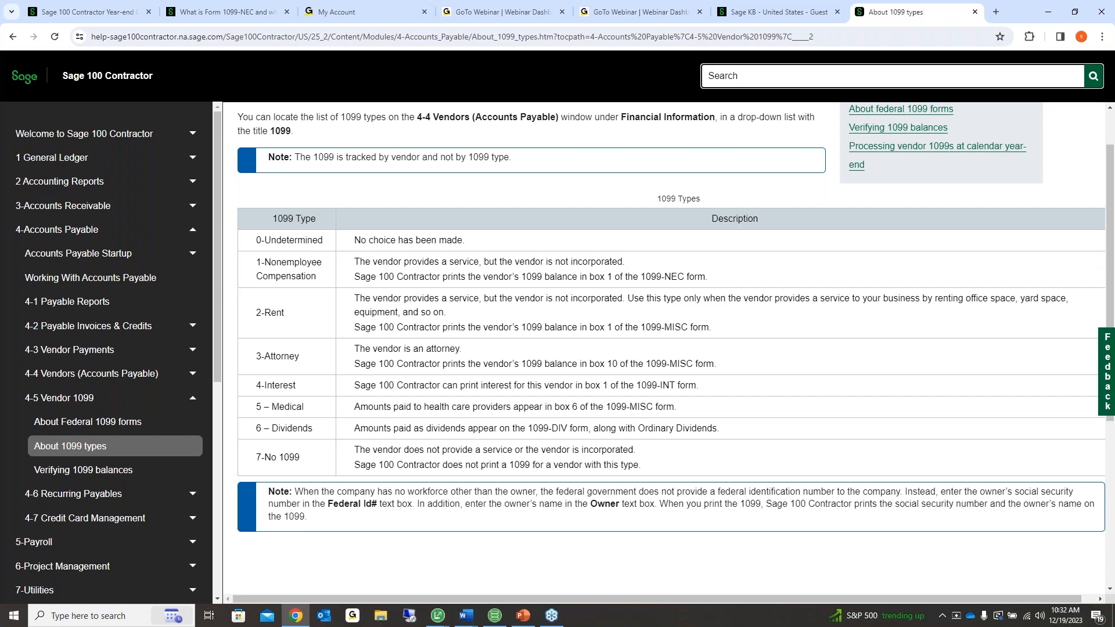
Close the About 1099 types help tab and minimize Chrome to return to Report Printing
click(974, 12)
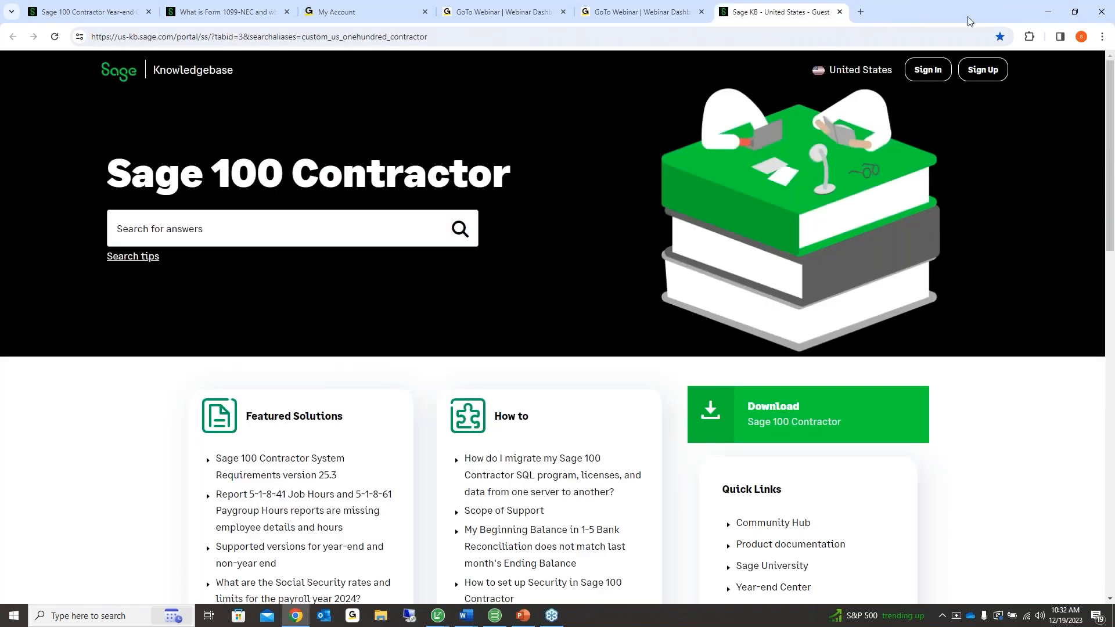
click(1037, 16)
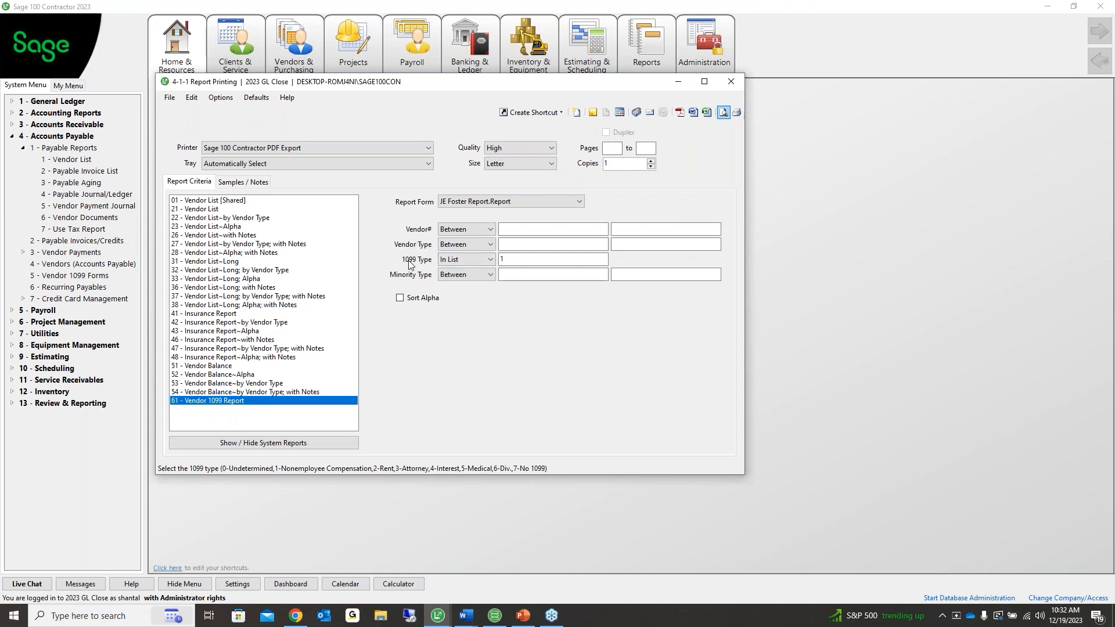
Filter the Vendor 1099 Report to 1099 type '= Zero', preview it, then exit the preview
click(489, 260)
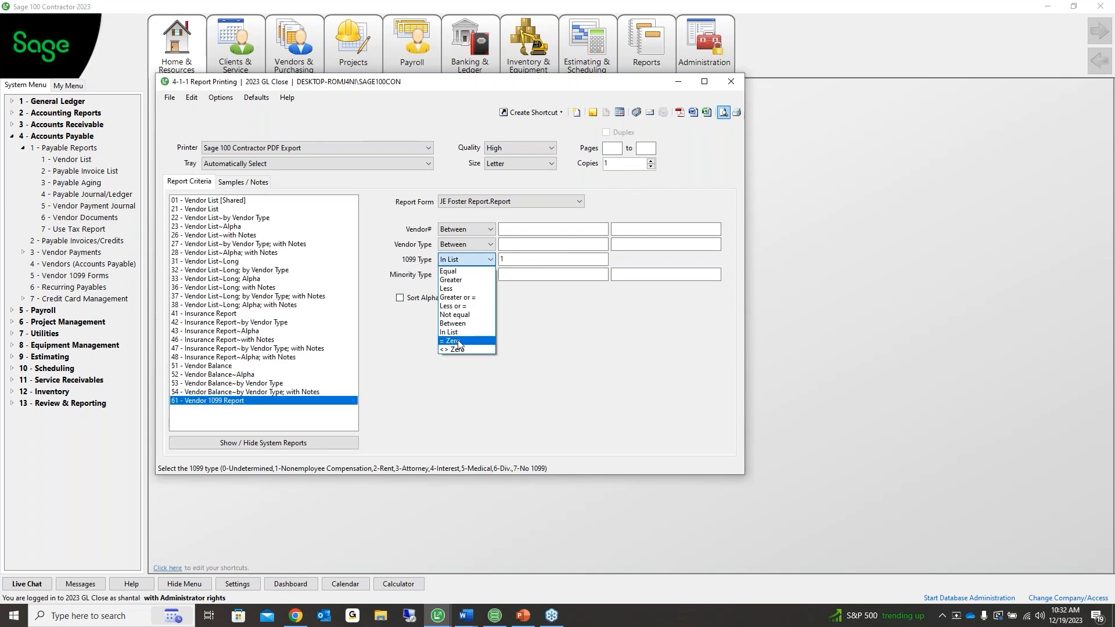
click(462, 336)
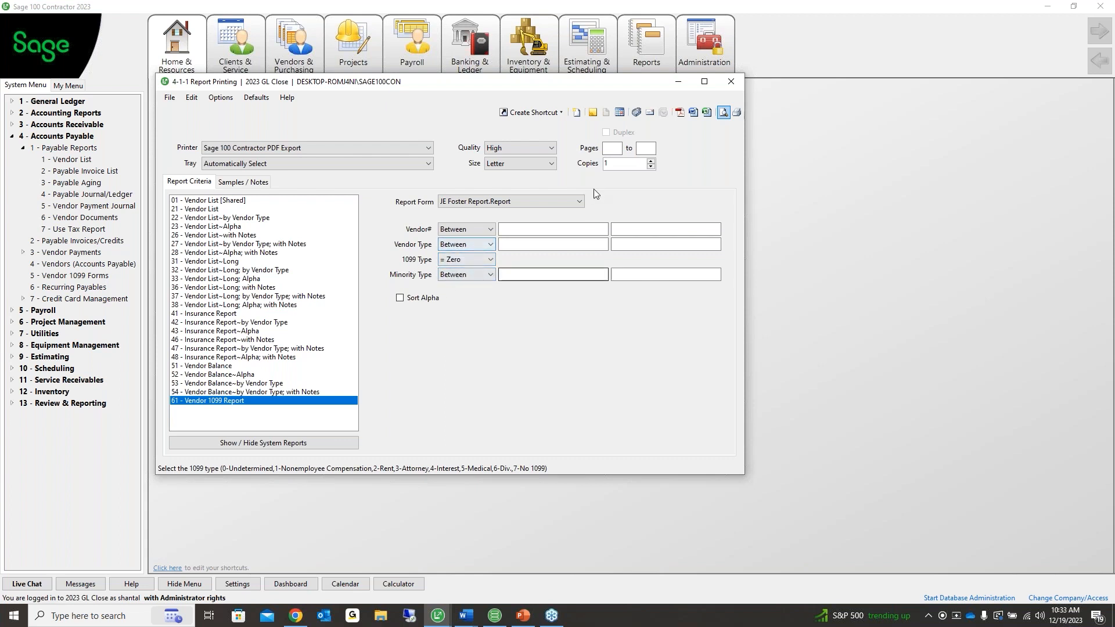
click(722, 113)
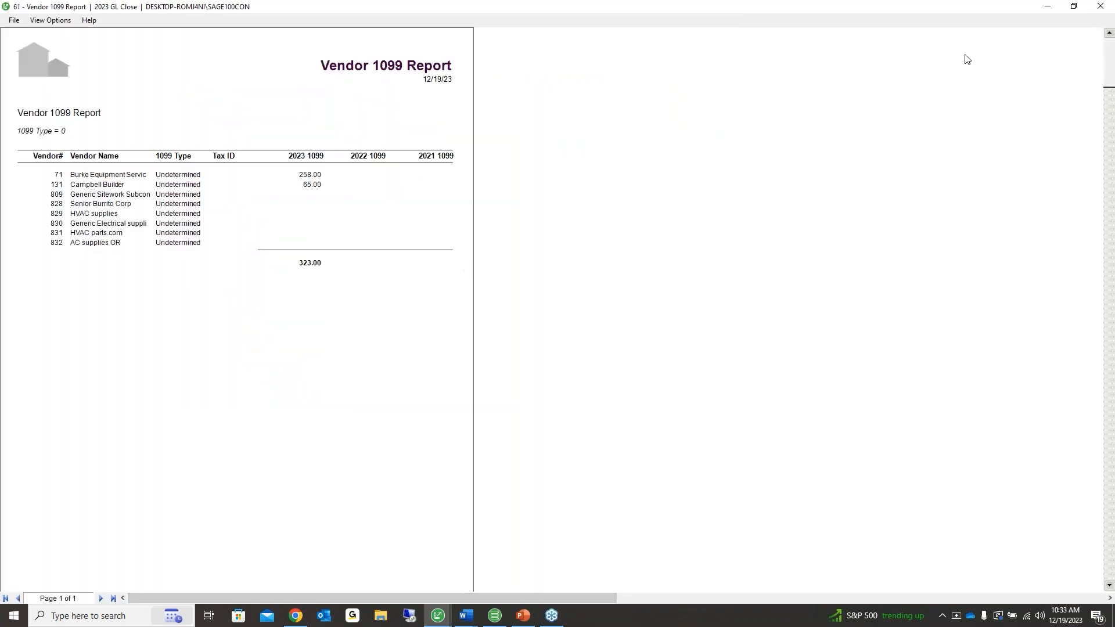
click(14, 20)
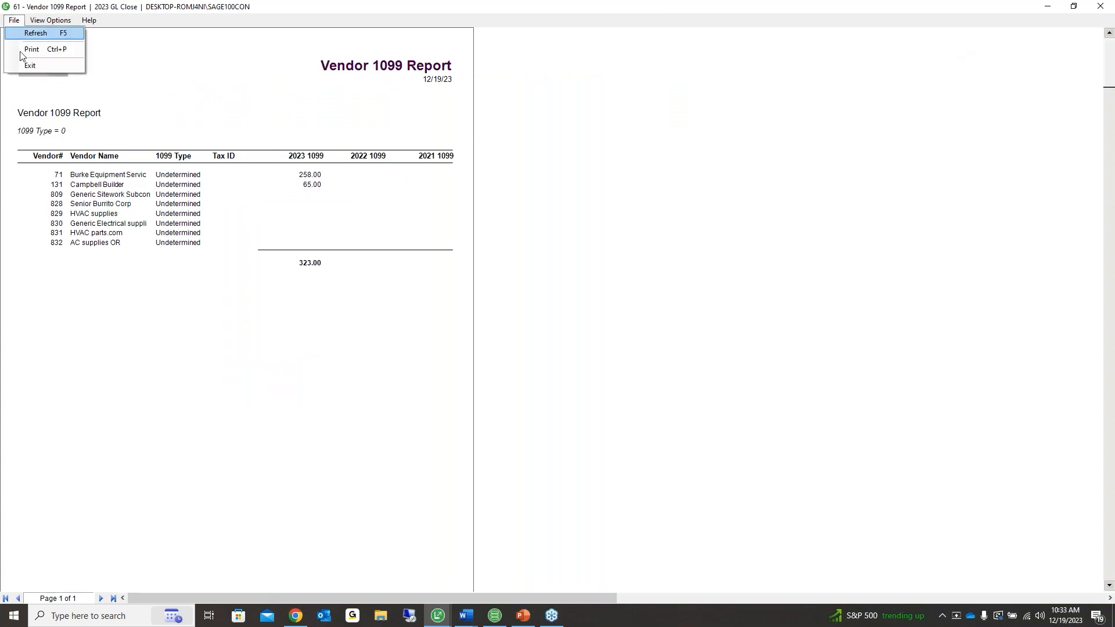
click(25, 64)
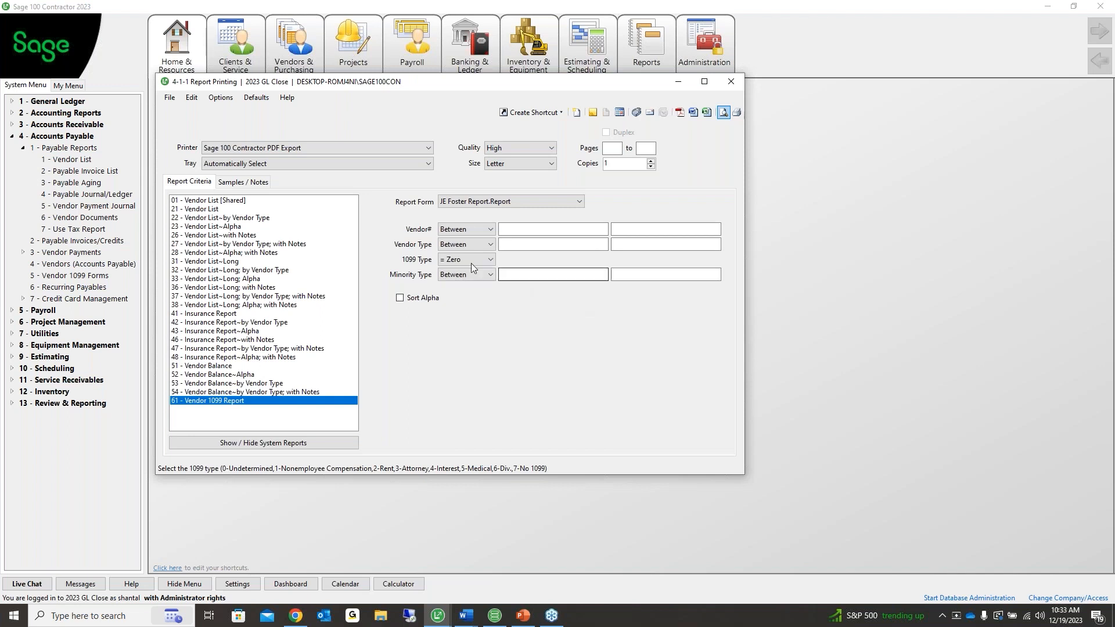
Preview the type-zero 1099 report again, exit it, and close the Report Printing window
click(446, 261)
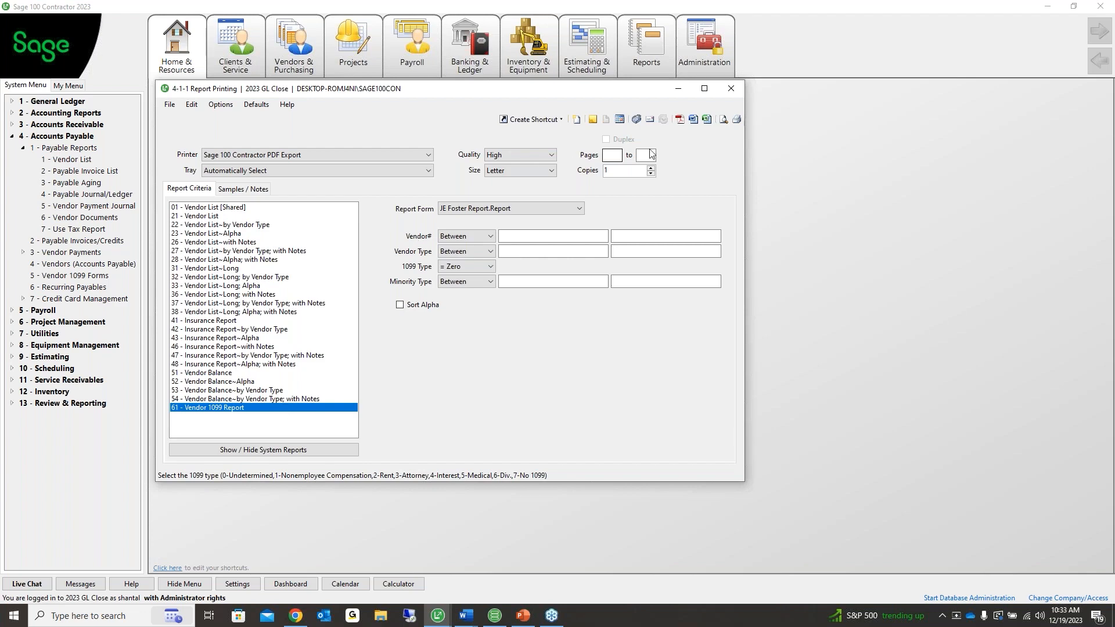
click(722, 119)
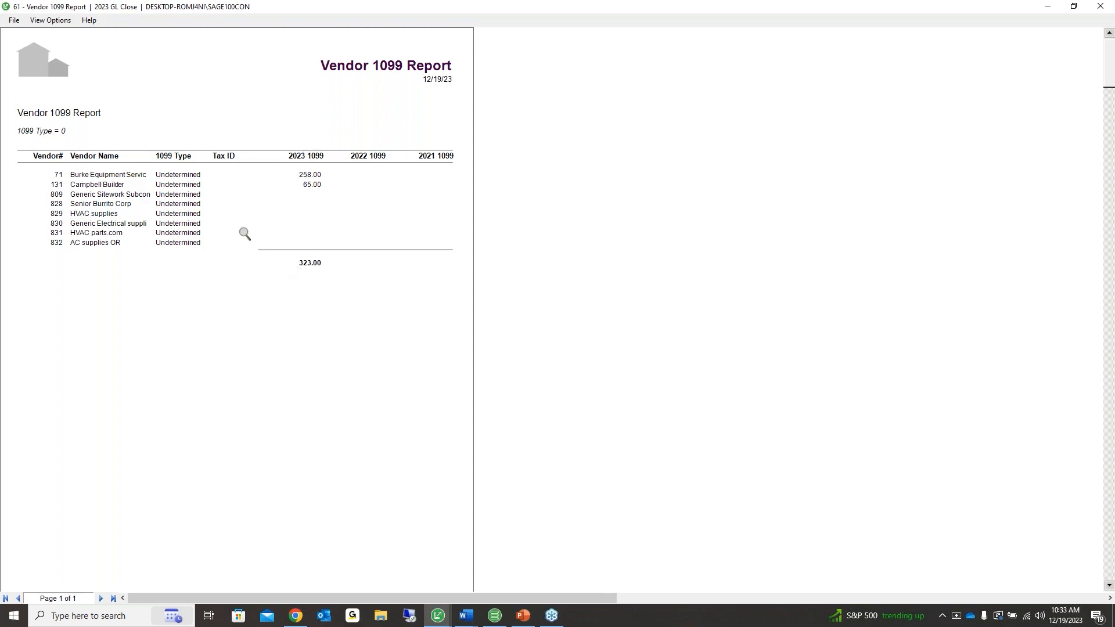
click(14, 20)
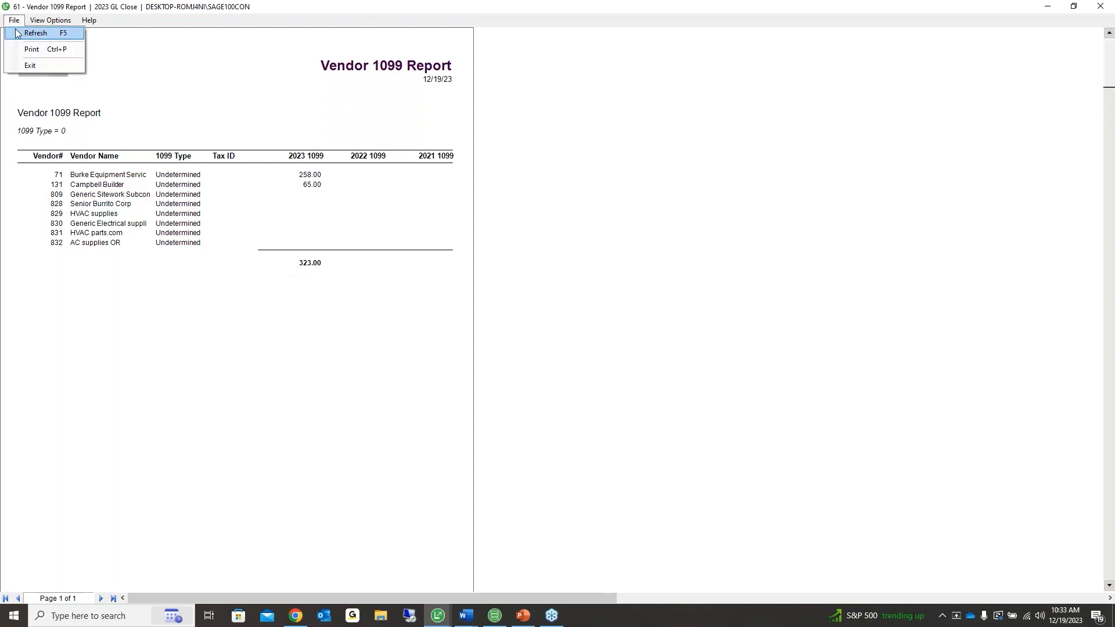
click(29, 66)
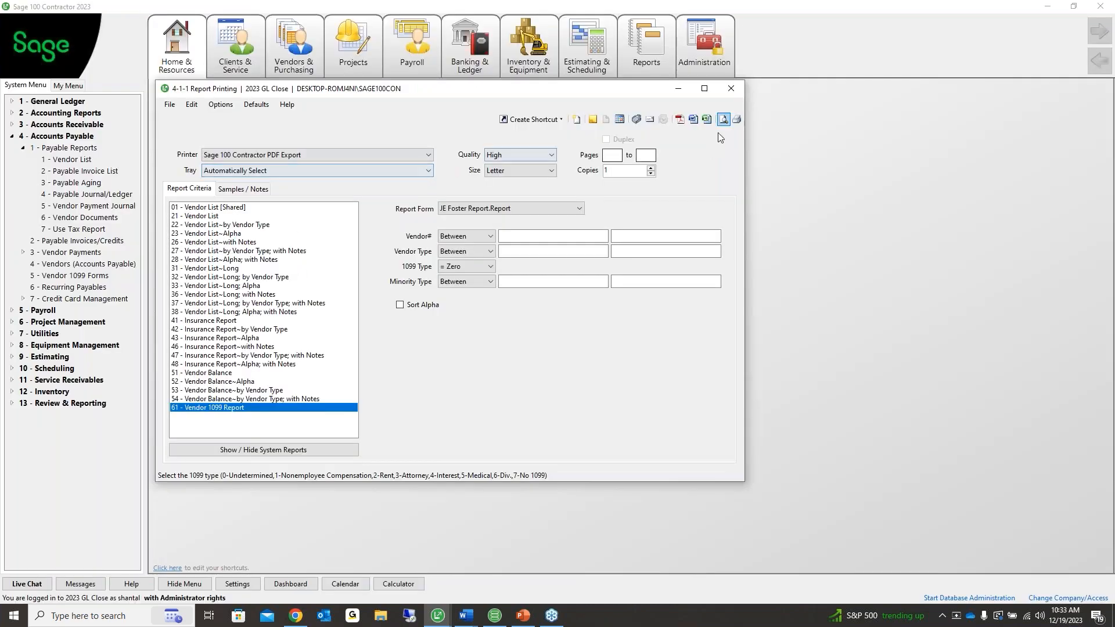
click(729, 91)
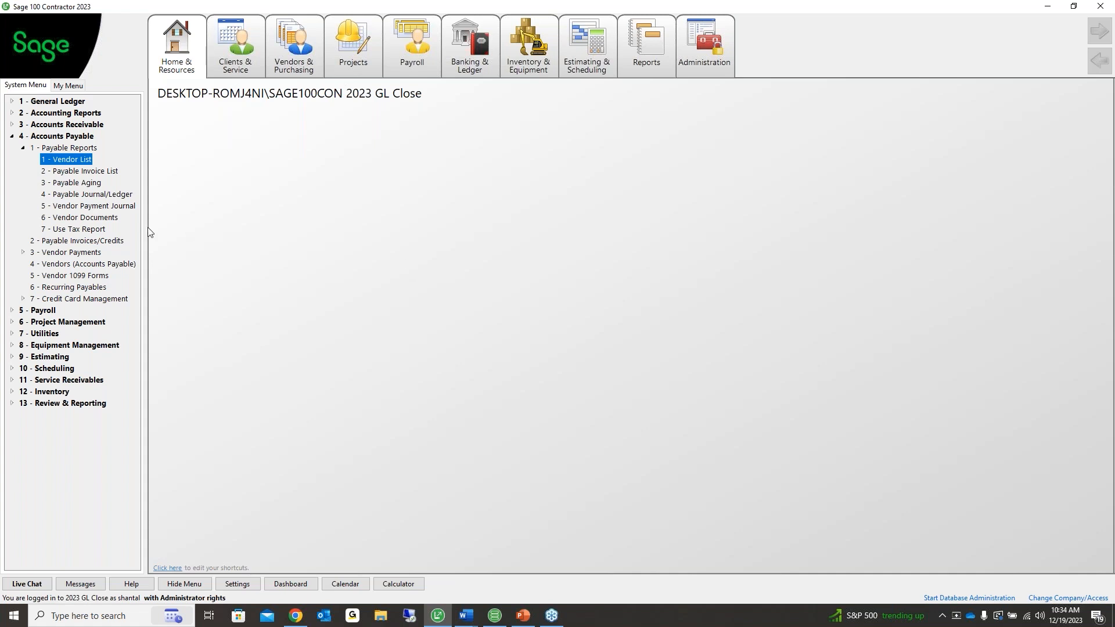
Open vendor 1 in 4-4 Vendors and start a 1099 Balance Startup/Adjustment
click(118, 265)
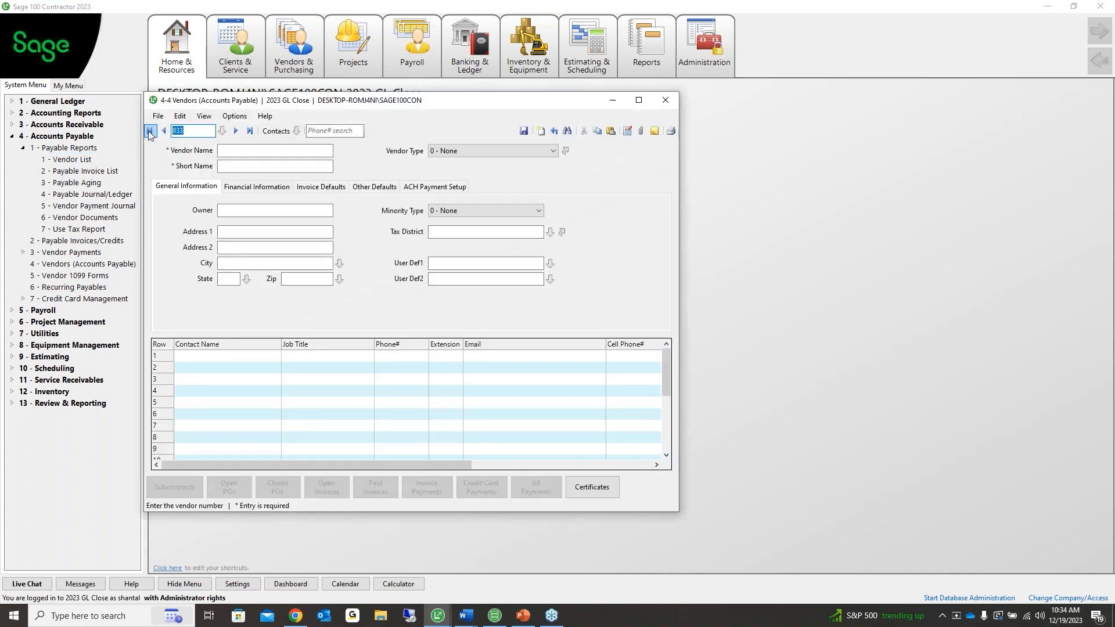
click(149, 133)
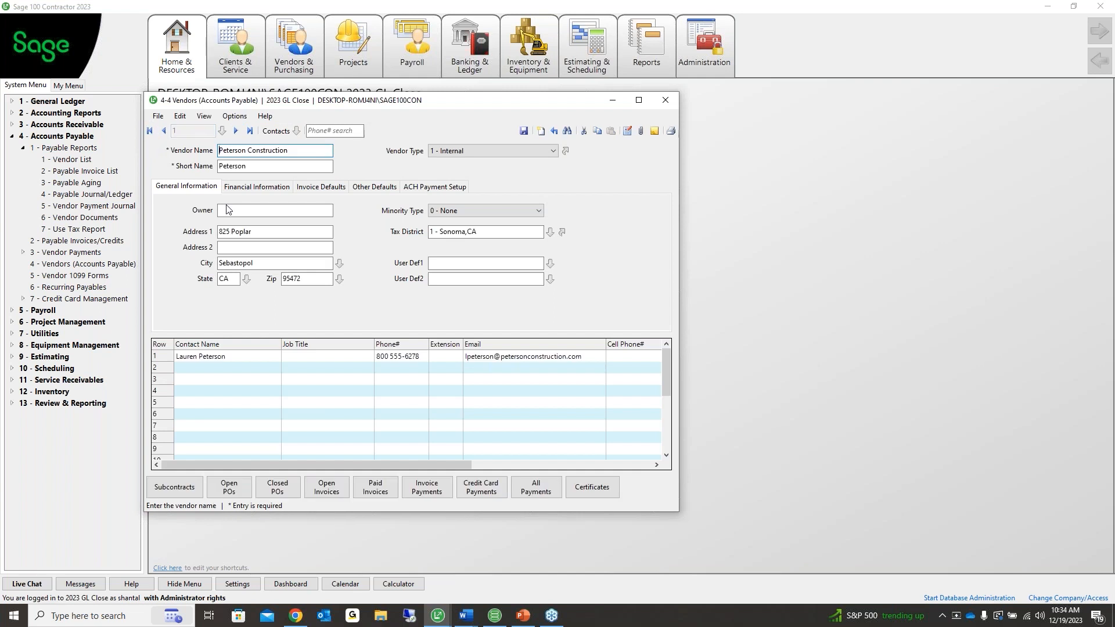
click(235, 118)
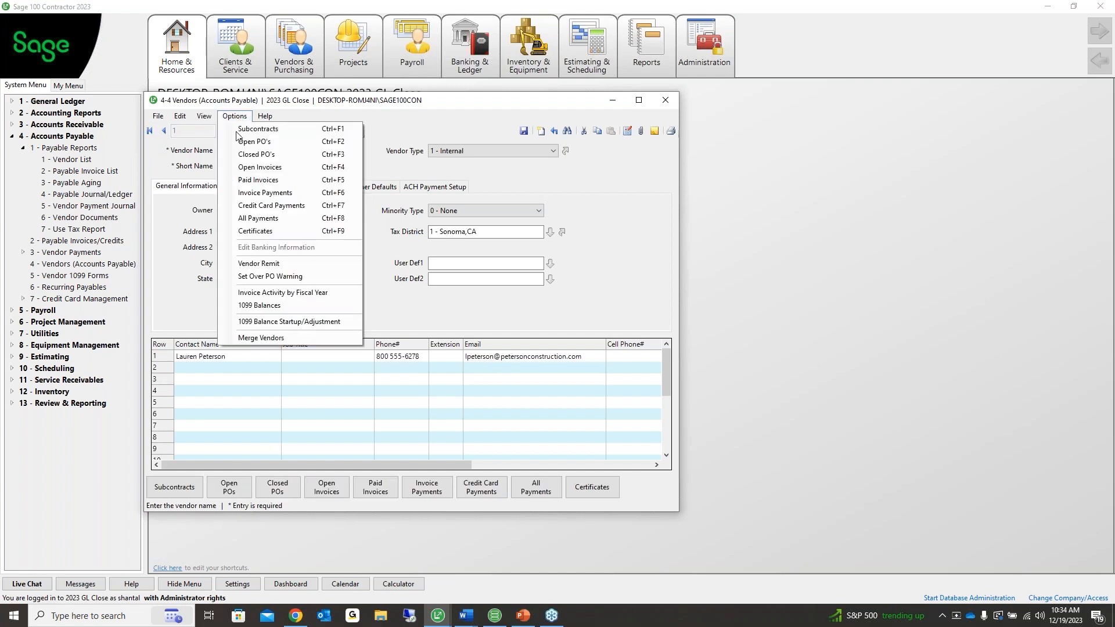
click(311, 322)
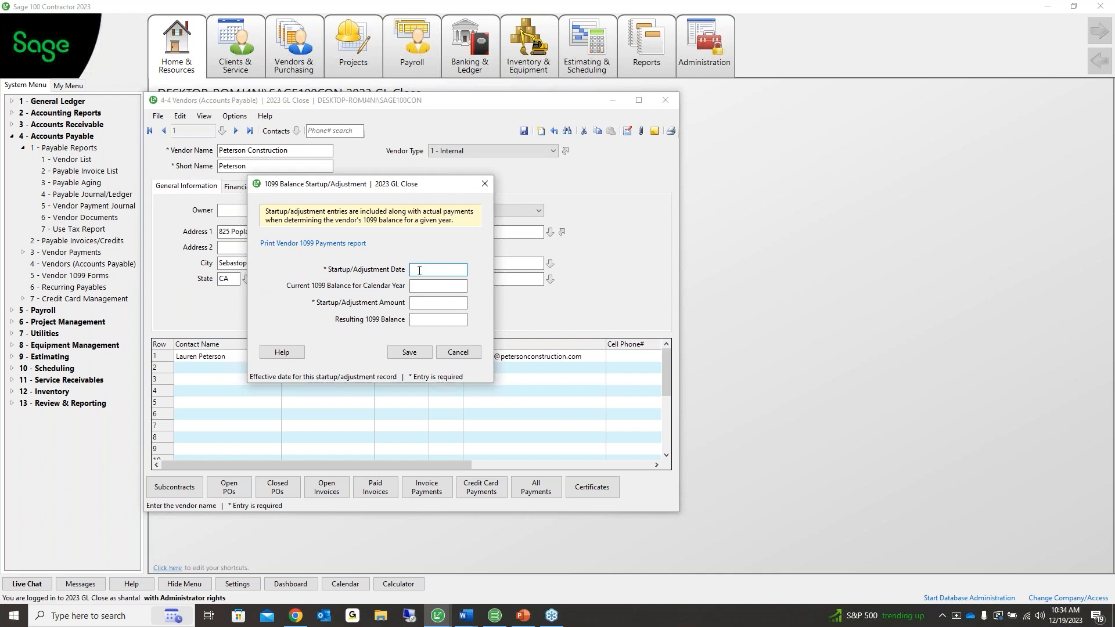
Enter a 5,000.00 adjustment dated 09/30/2023, raising the 1099 balance to 6,000.00, and save
text(09/30/2023)
key(Tab)
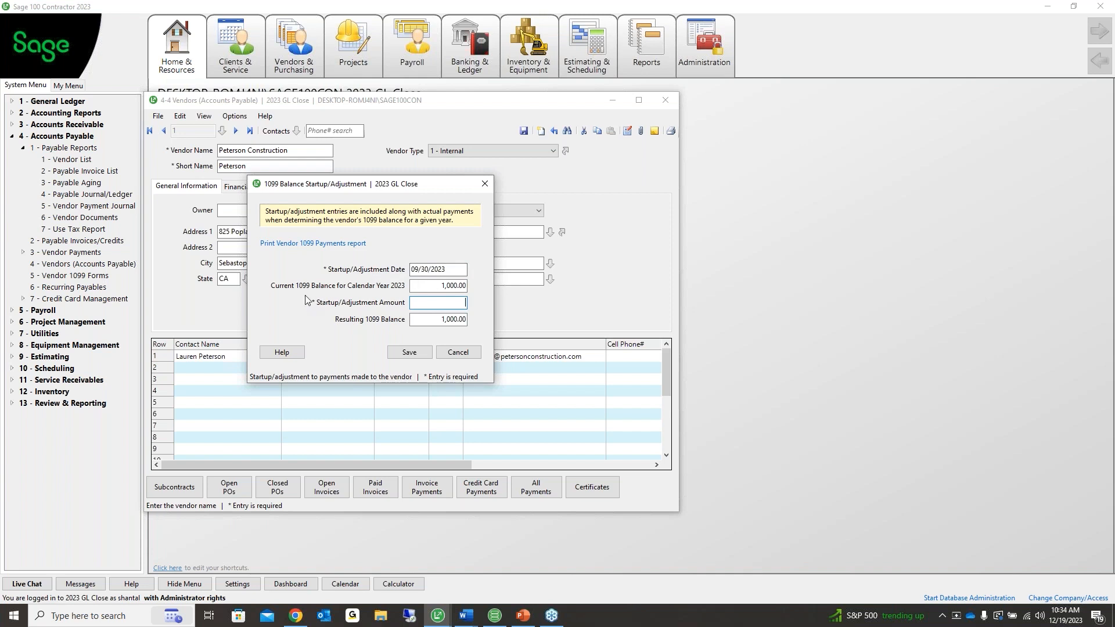
drag(421, 286, 483, 286)
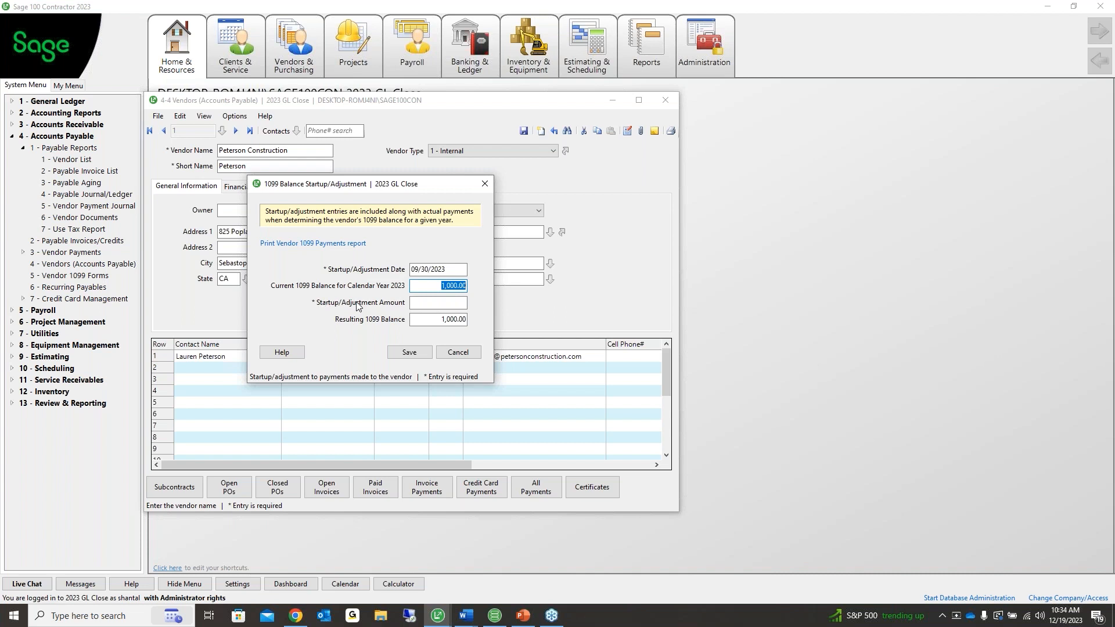
click(419, 302)
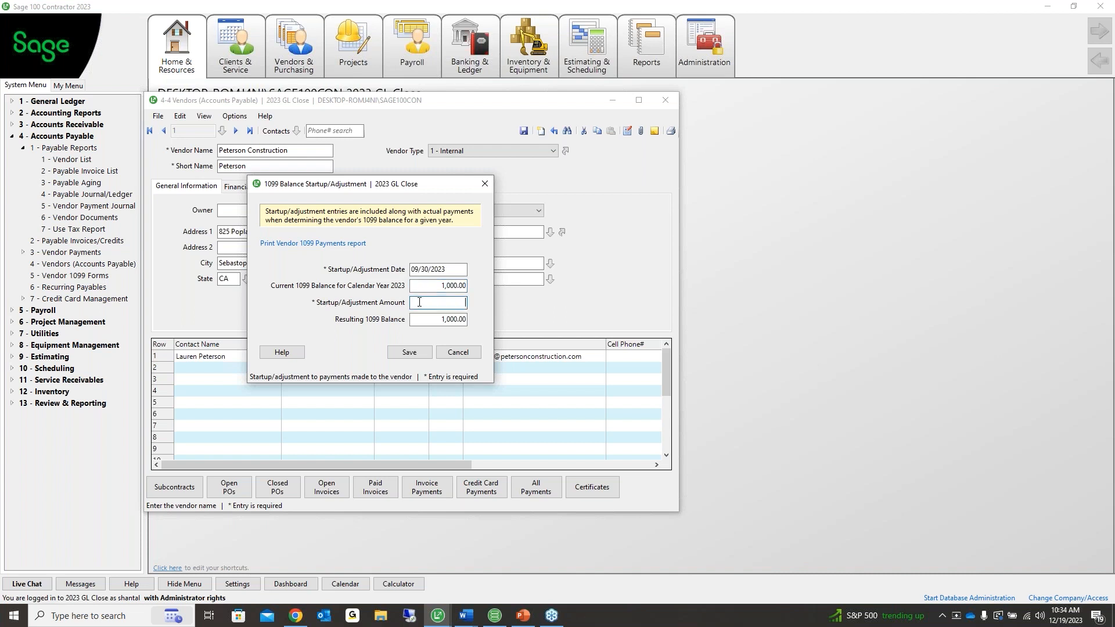
text(5000)
click(444, 317)
click(442, 303)
click(421, 353)
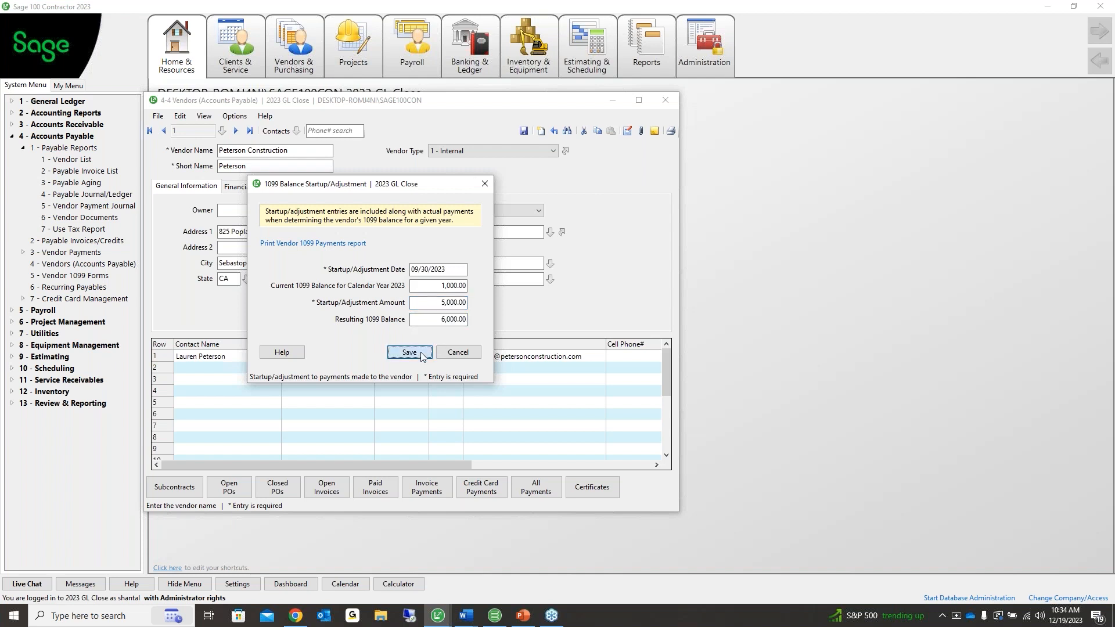
click(423, 317)
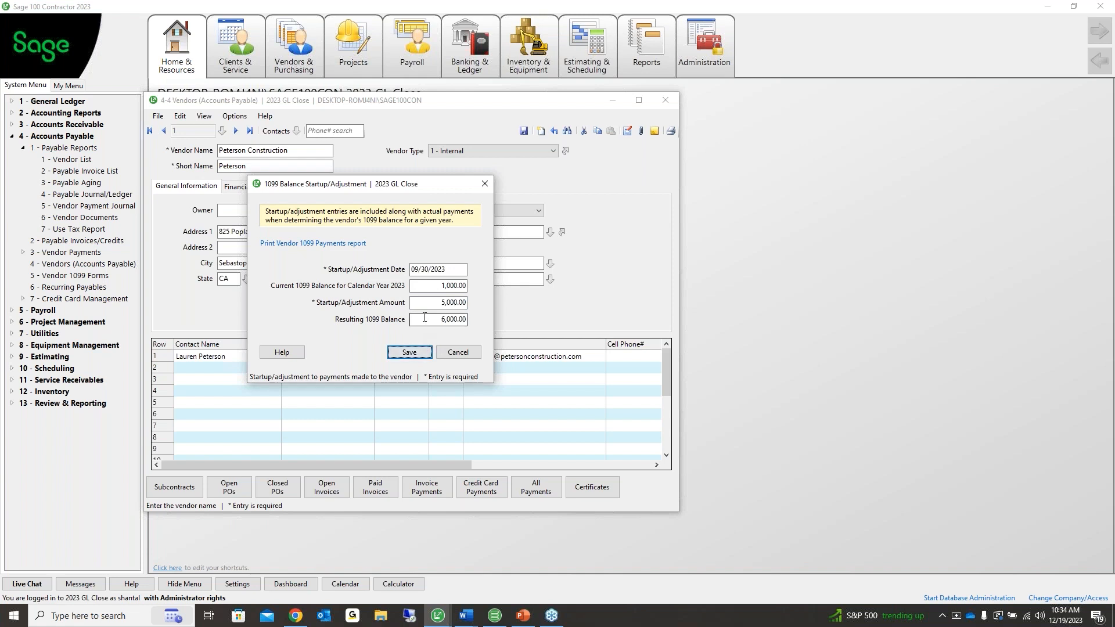
click(416, 358)
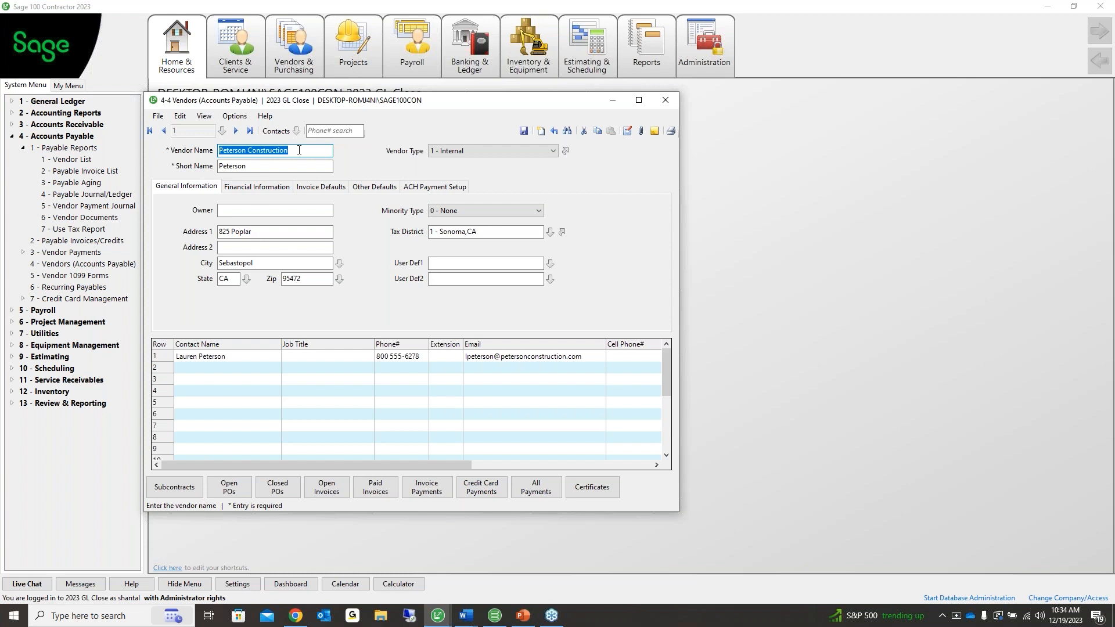
Reopen the 1099 balance adjustment dialog and cancel it without entering anything
click(230, 116)
click(295, 320)
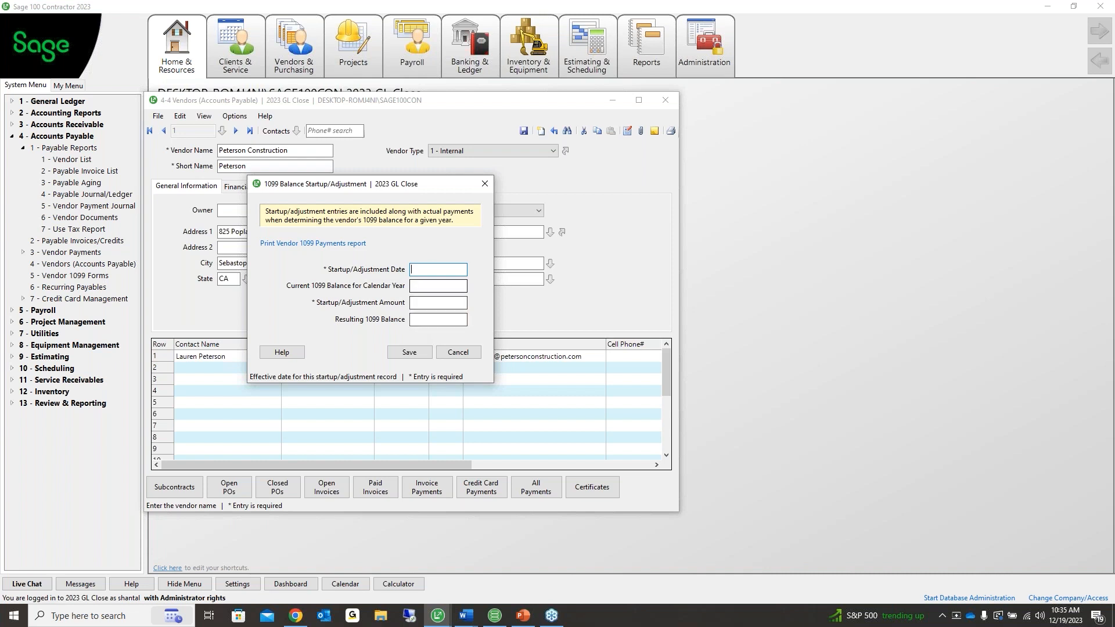
click(457, 352)
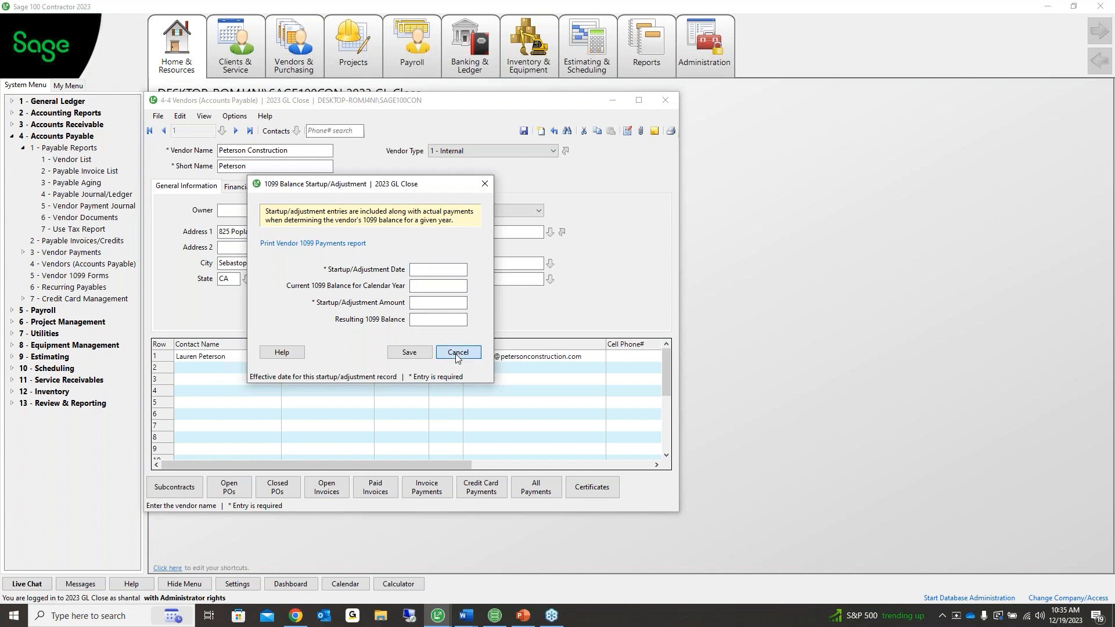
Review the vendor's yearly 1099 balances showing 6,000.00 for 2023, then close the vendor window
click(235, 116)
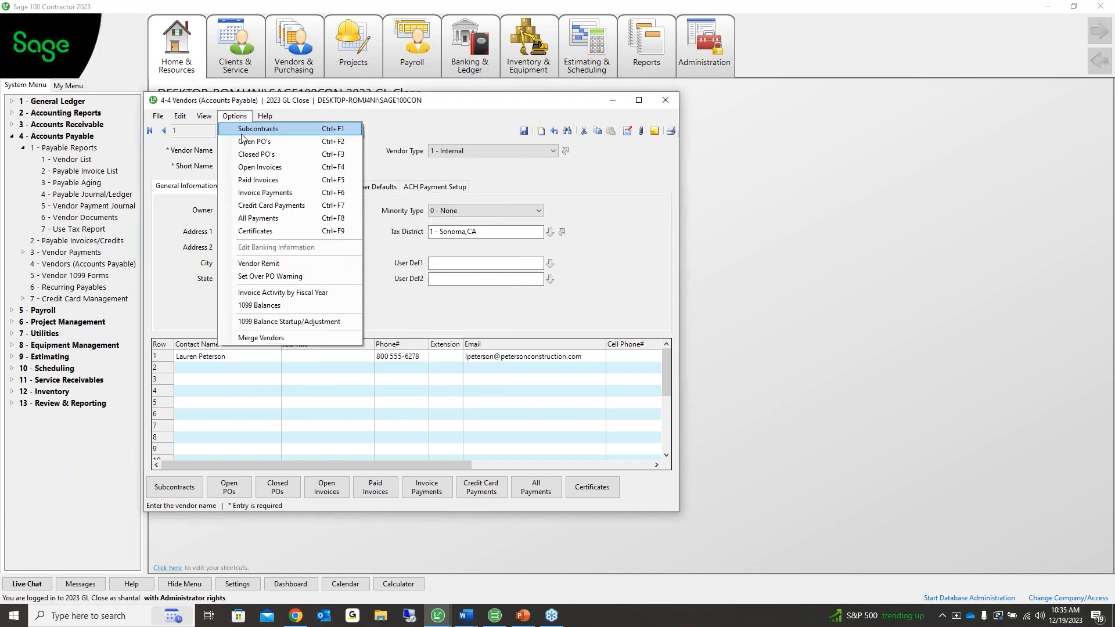
click(259, 304)
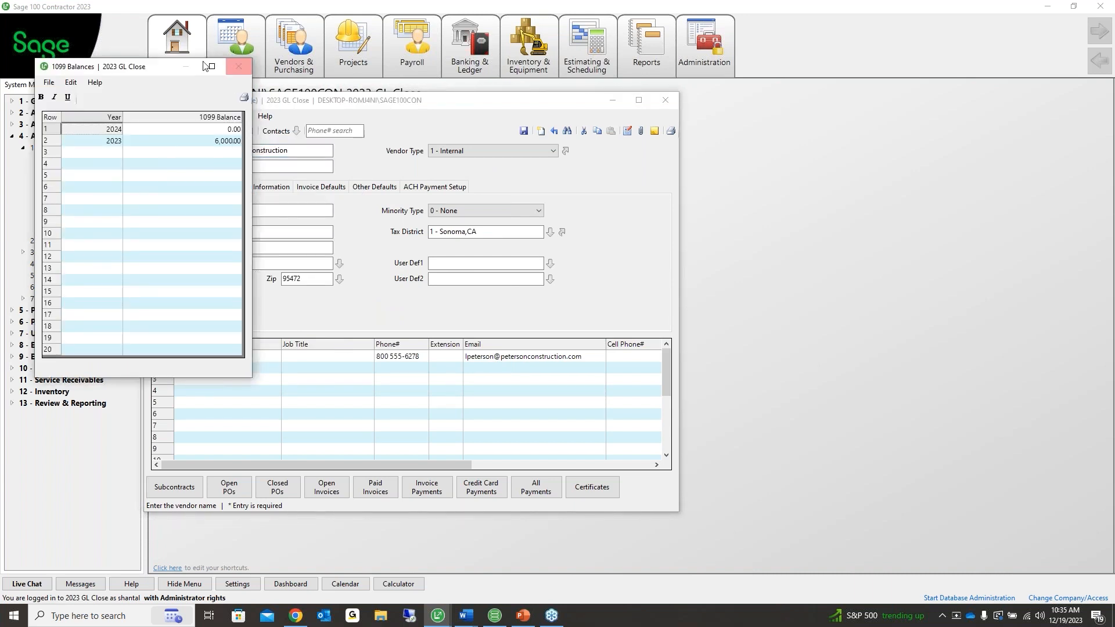
click(238, 66)
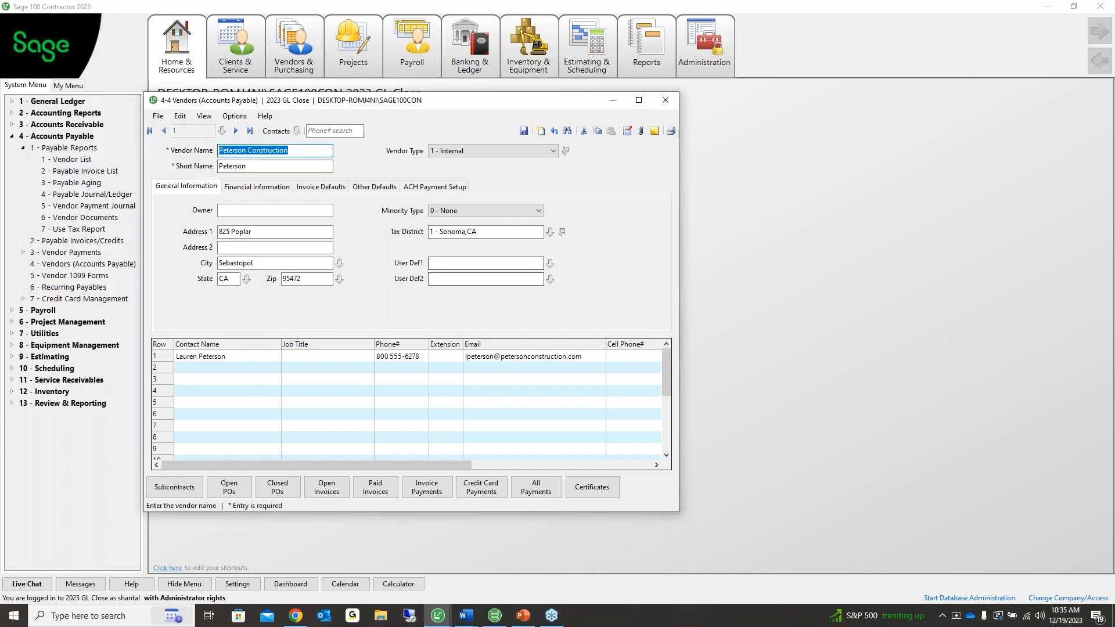
key(alt+Tab)
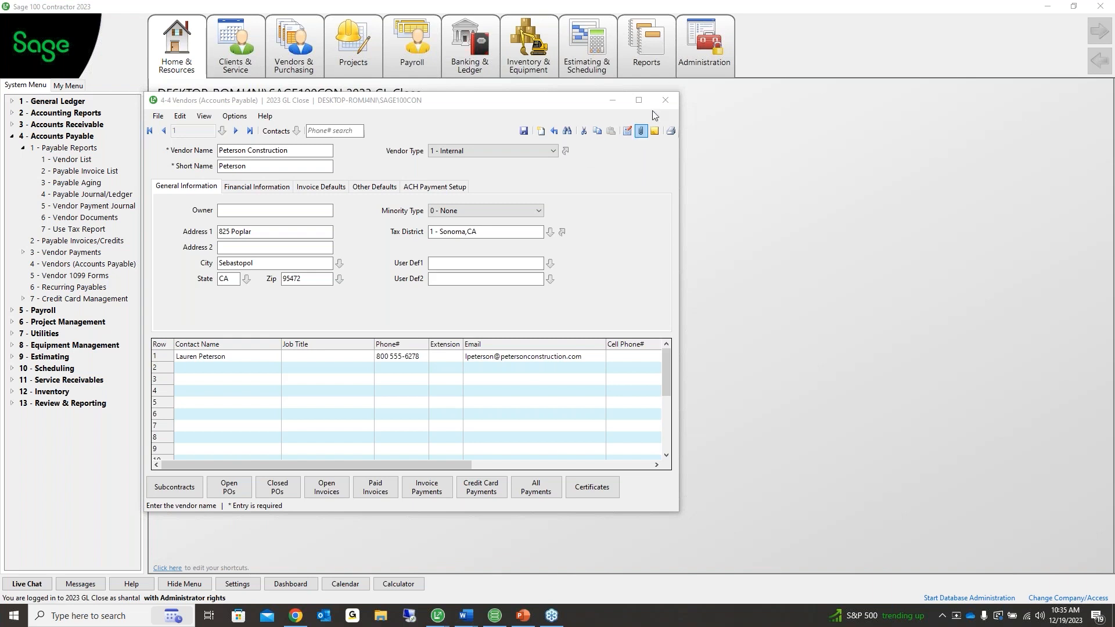
click(665, 100)
click(667, 99)
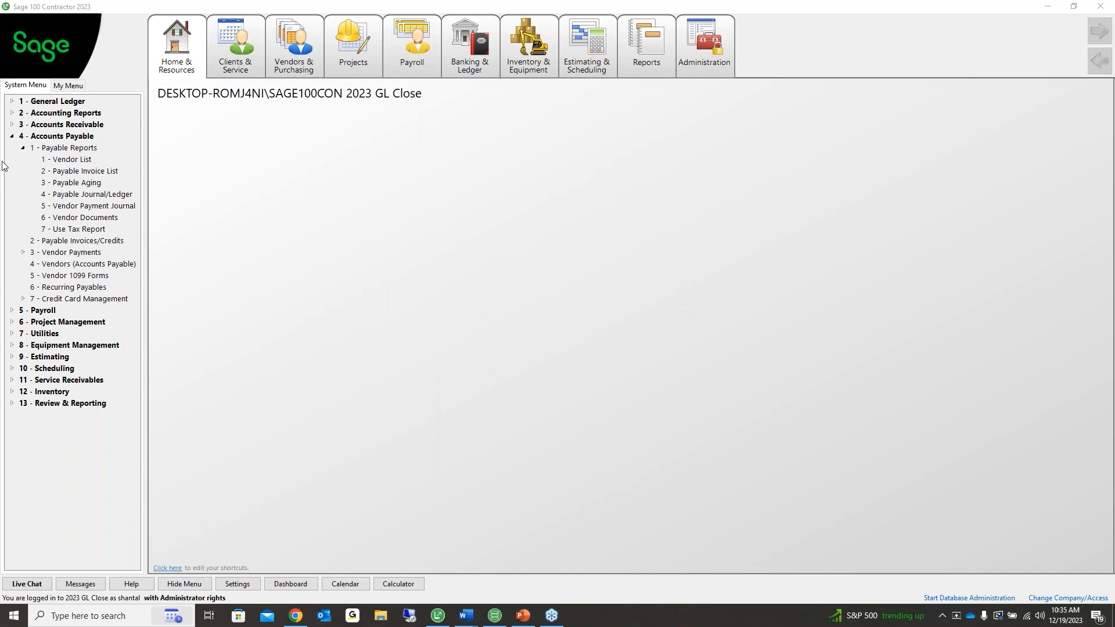
click(13, 137)
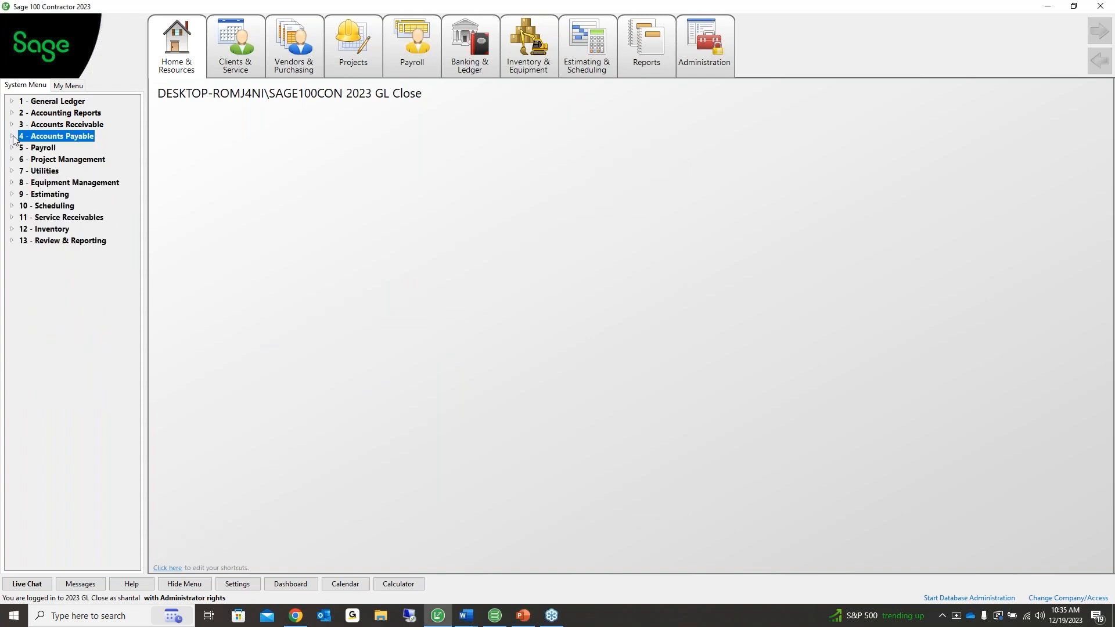
click(12, 137)
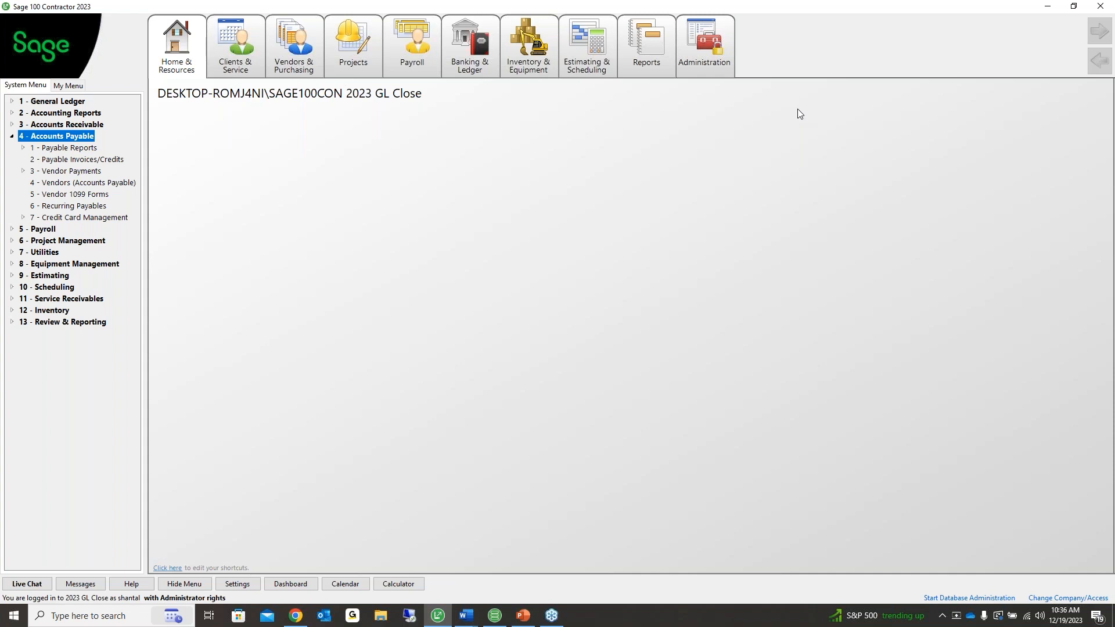
key(alt+Tab)
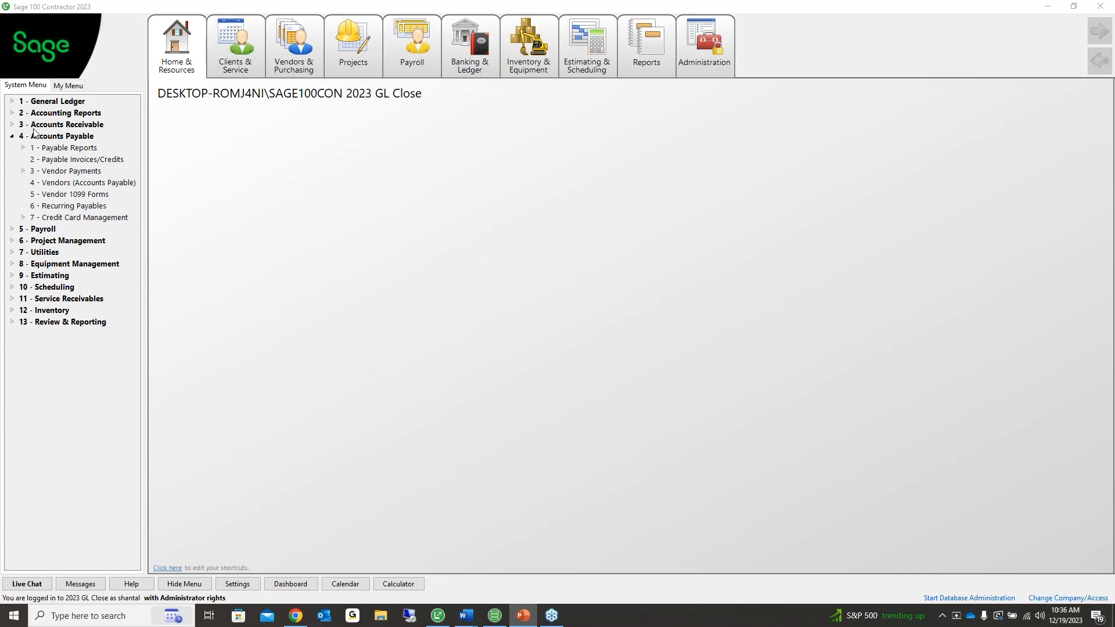
click(41, 149)
Choose report 61 Vendor 1099 Payments in 4-1-5 with 1099 Type 1 through 6 and preview it
click(70, 206)
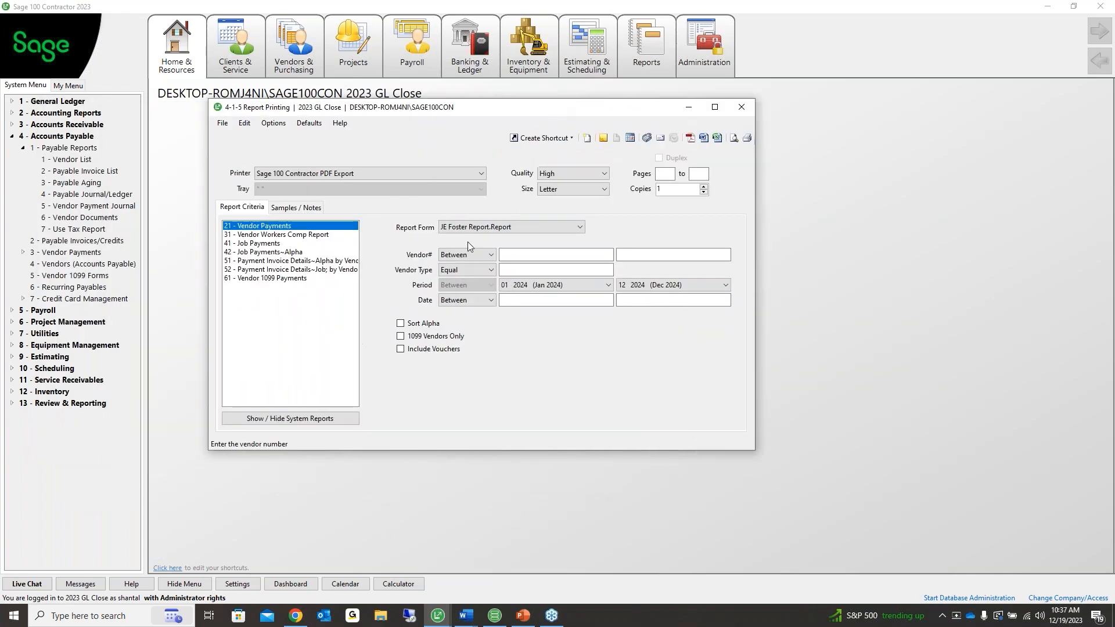
click(296, 278)
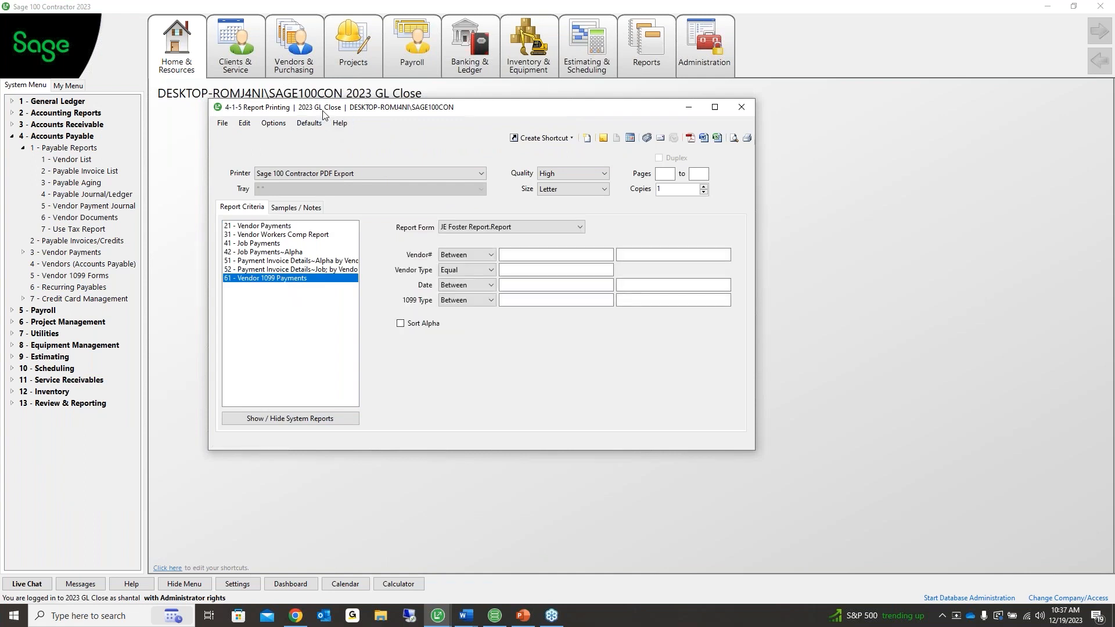
drag(319, 111, 270, 90)
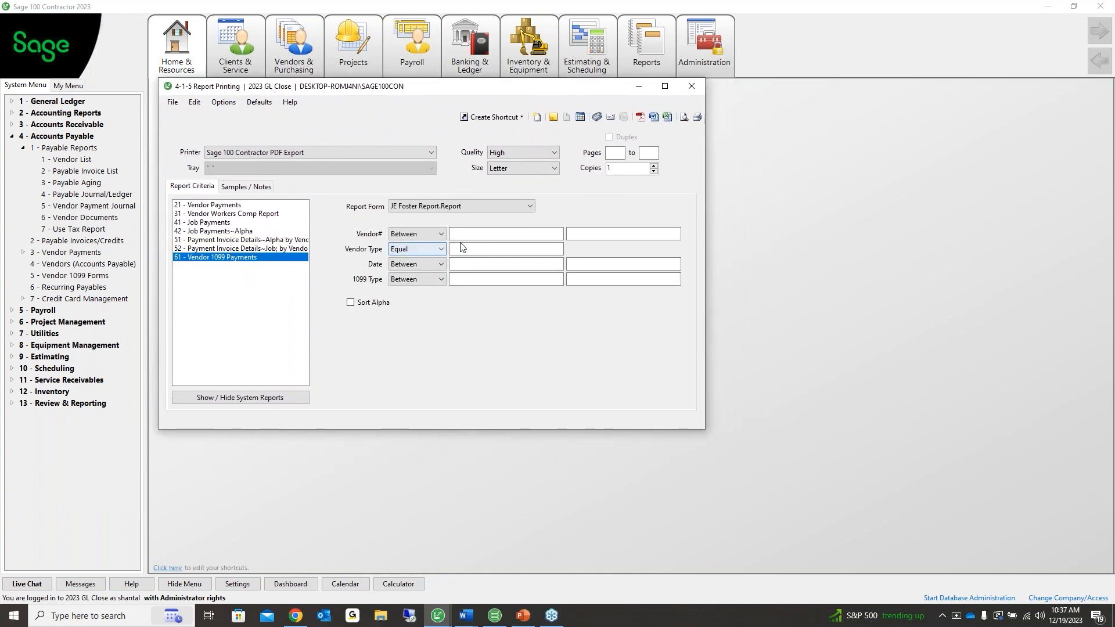
click(514, 248)
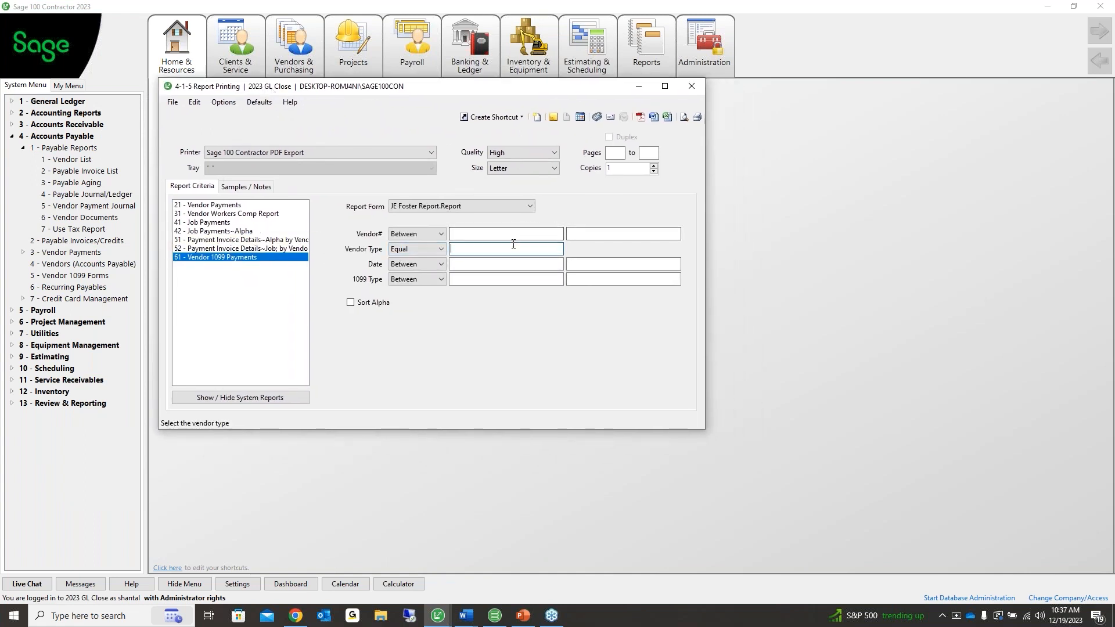
click(486, 263)
click(480, 278)
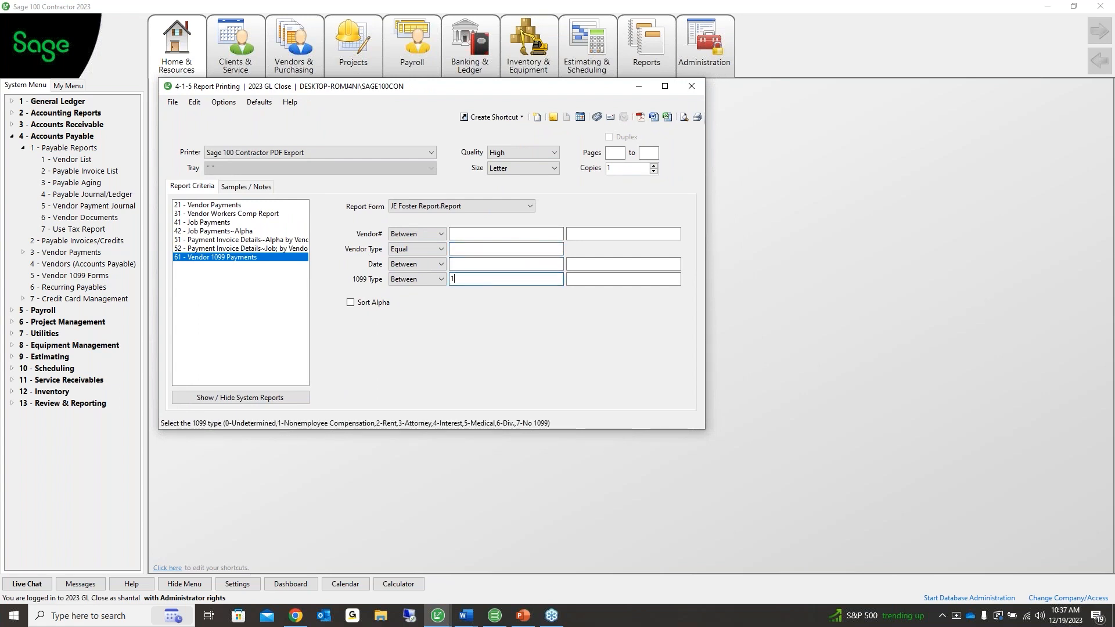
click(626, 280)
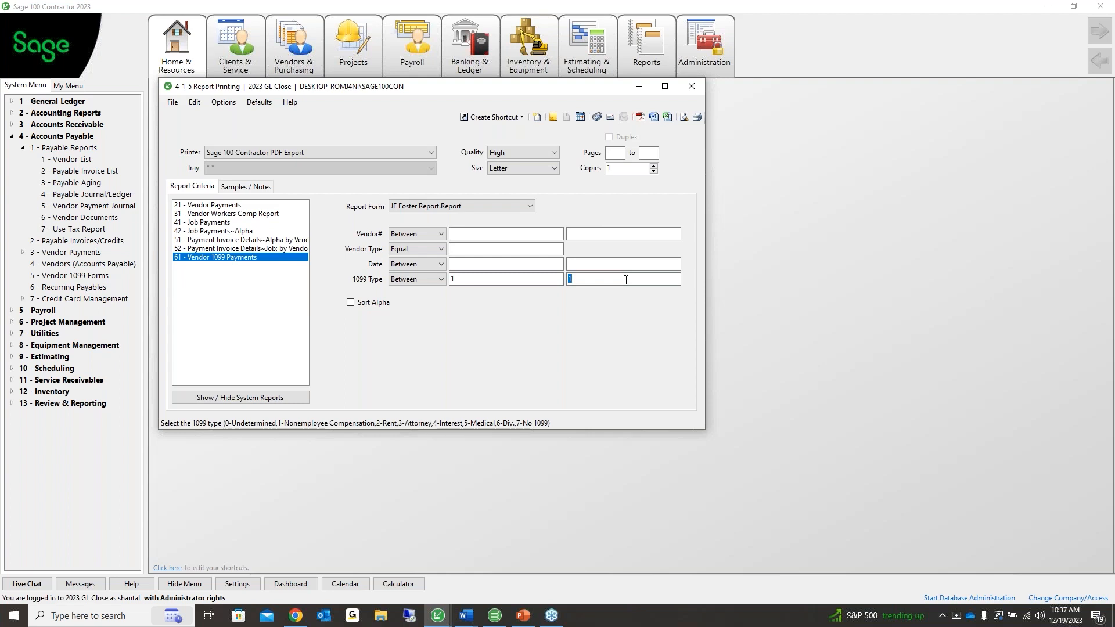
text(6)
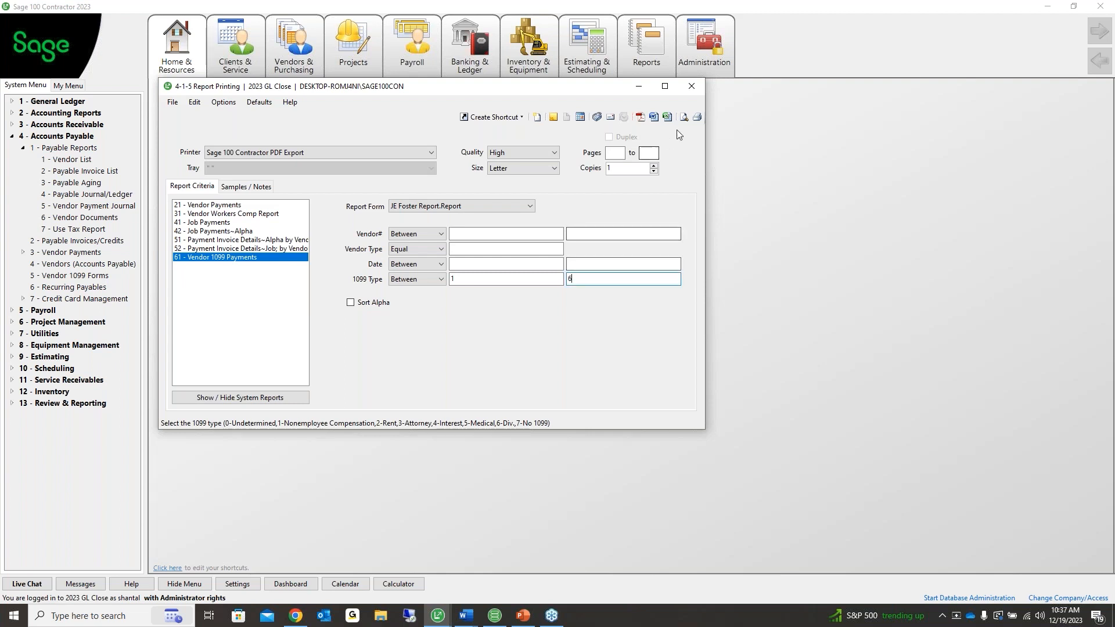
click(684, 117)
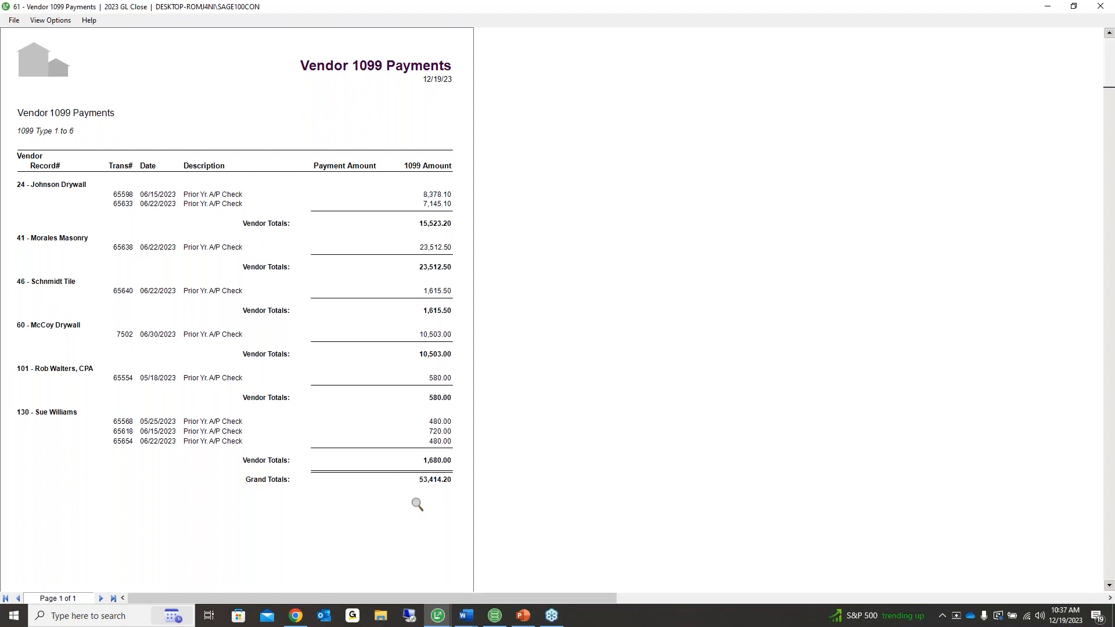
Scroll through the Vendor 1099 Payments preview totalling 53,414.20 and open its File menu
scroll(418, 504, down, 3)
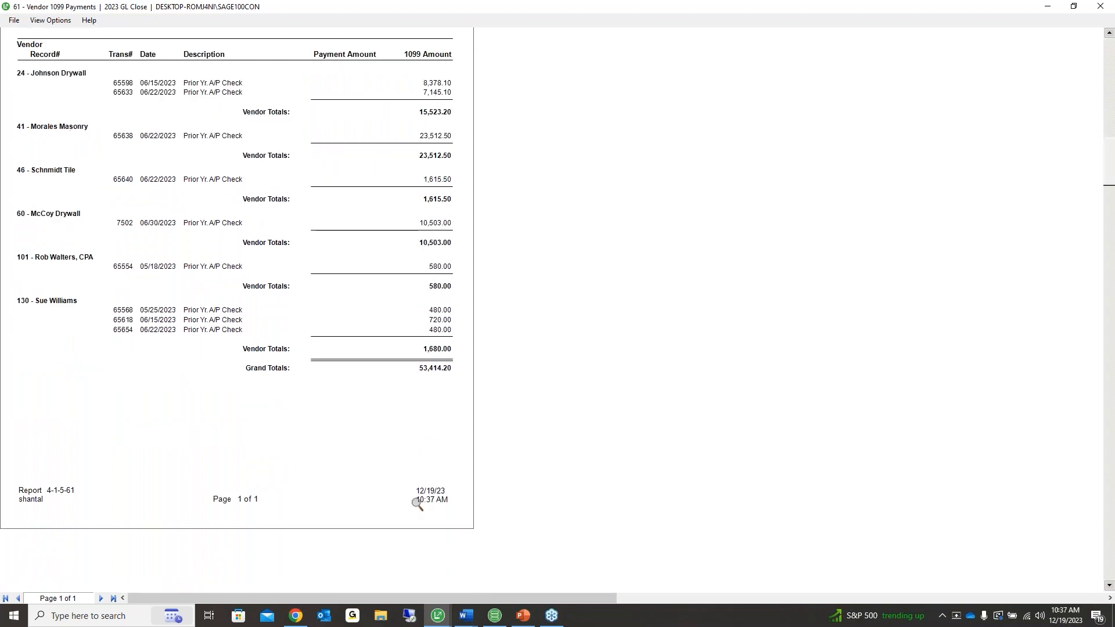
scroll(417, 504, up, 3)
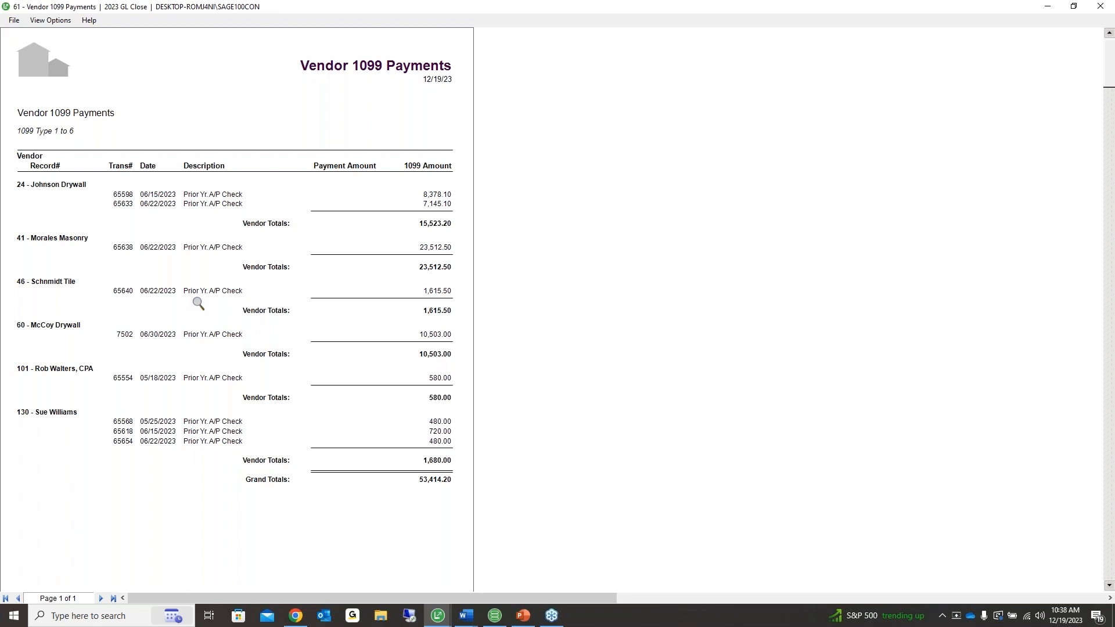
click(14, 22)
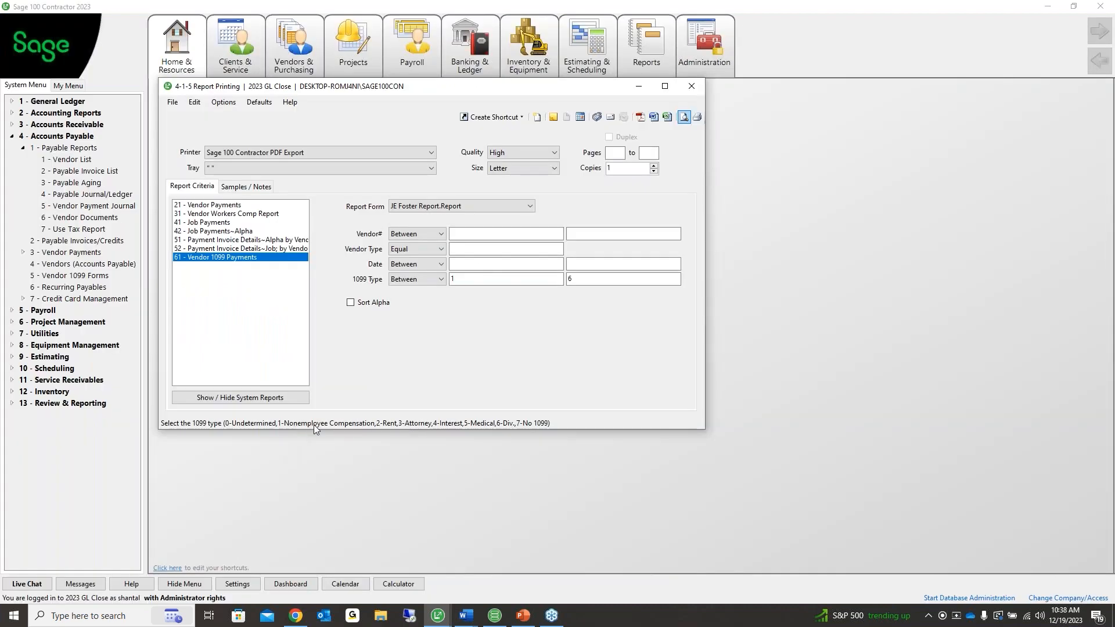
Switch to the PowerPoint presentation, then close the 4-1-5 Report Printing window
key(alt+Tab)
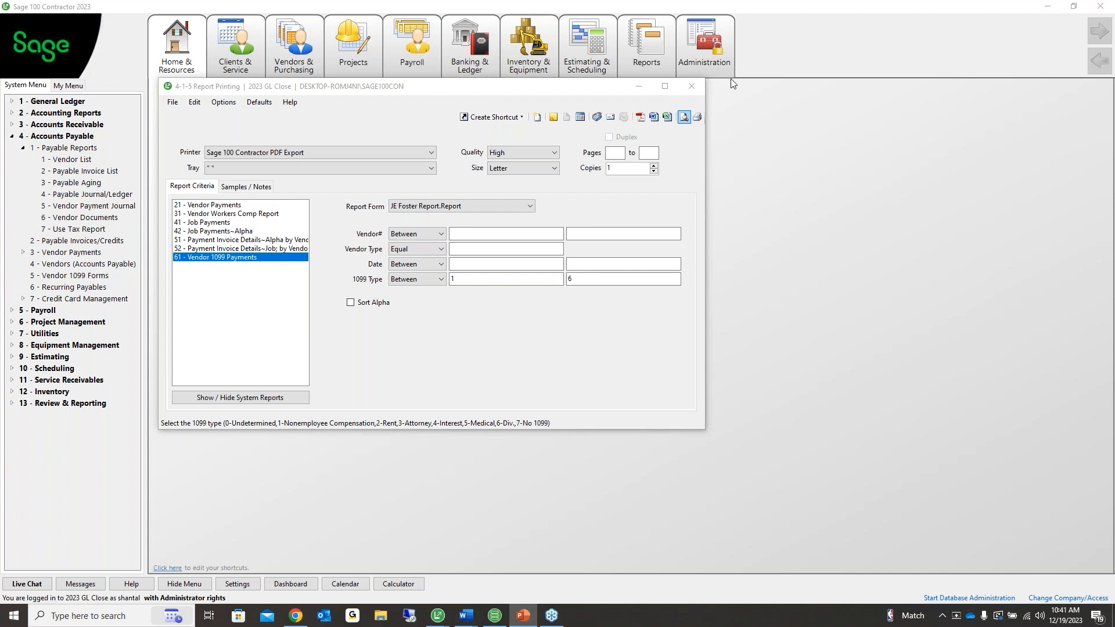
click(691, 86)
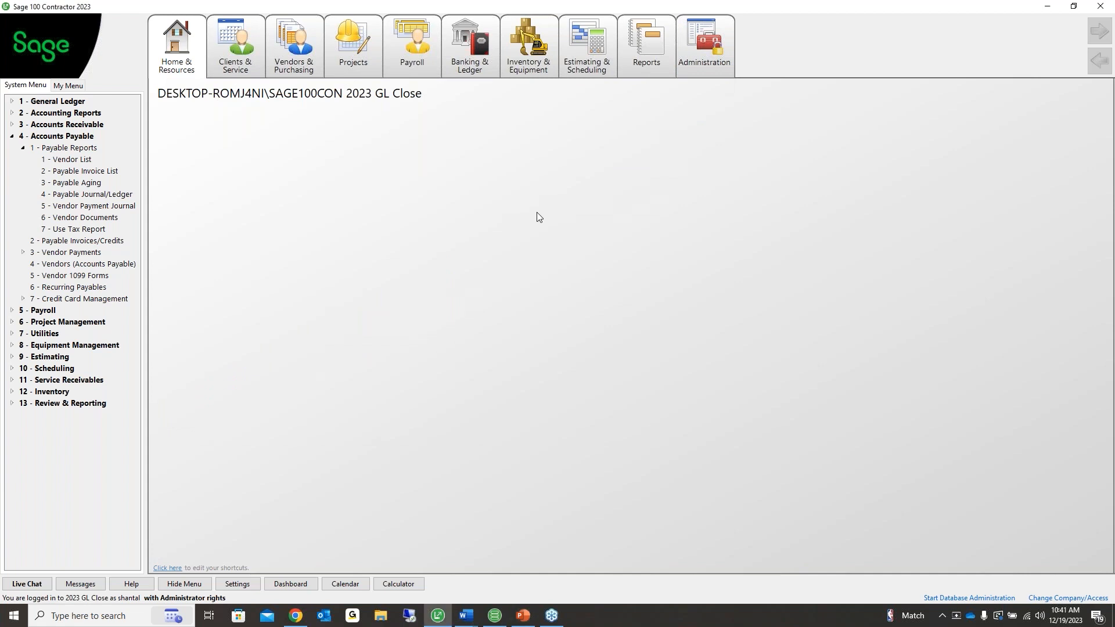
Open 4-5 Vendor 1099 Forms and eFiling by Aatrix from the Accounts Payable list
click(23, 148)
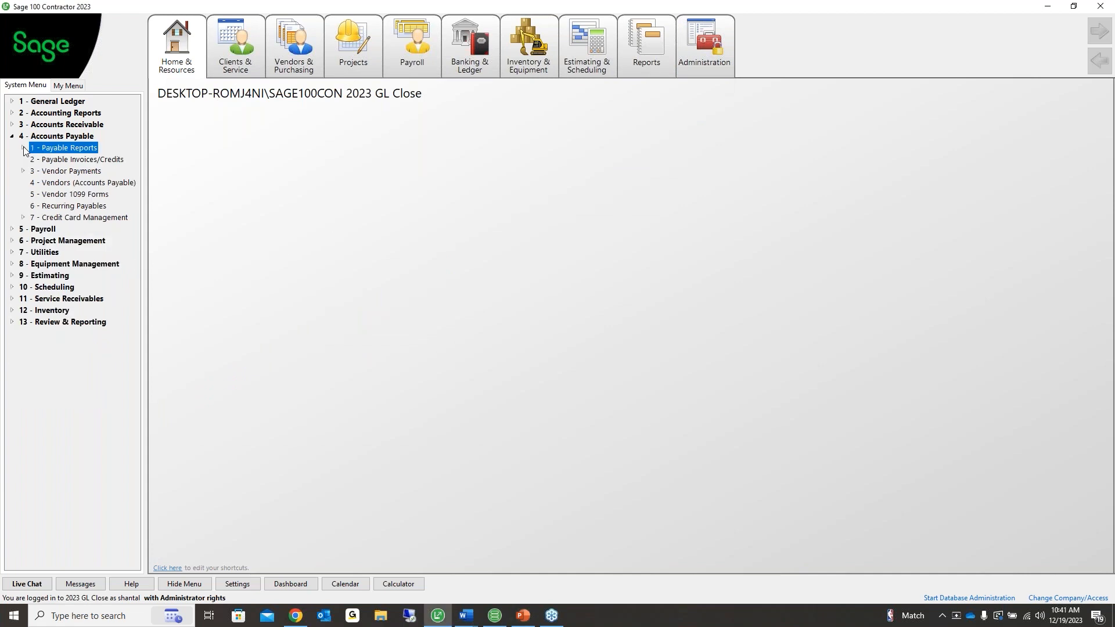
click(72, 193)
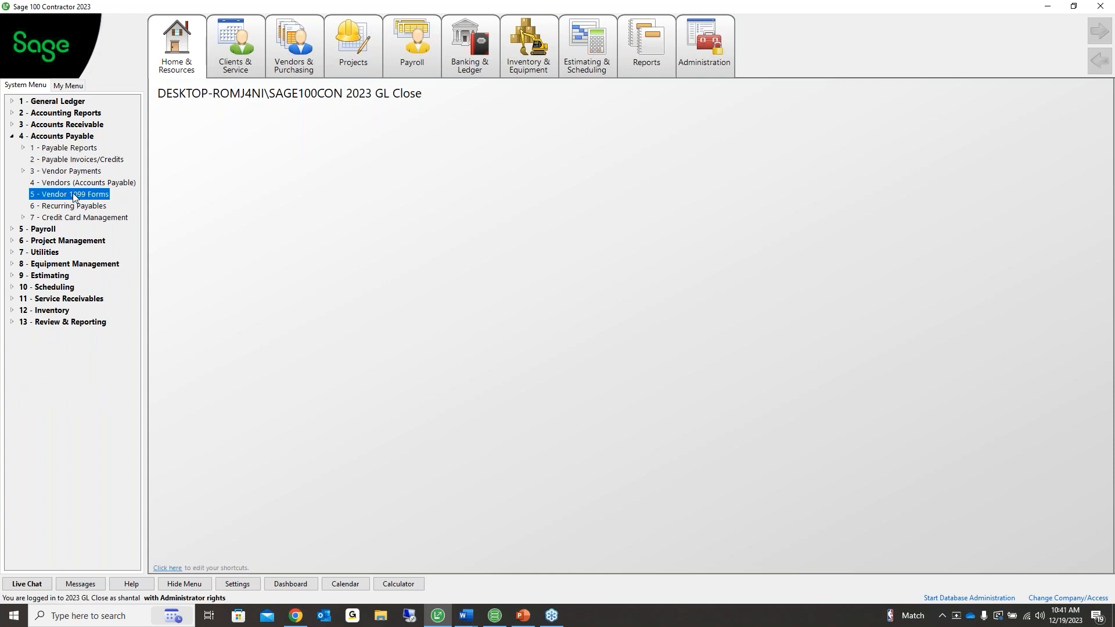
double_click(80, 193)
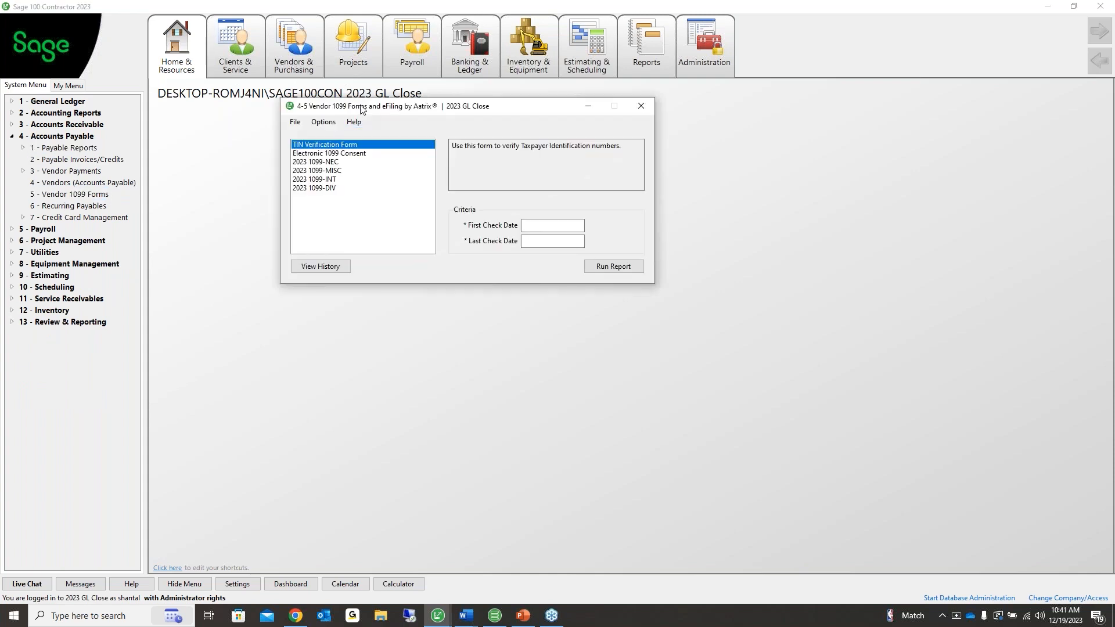
drag(360, 107, 242, 127)
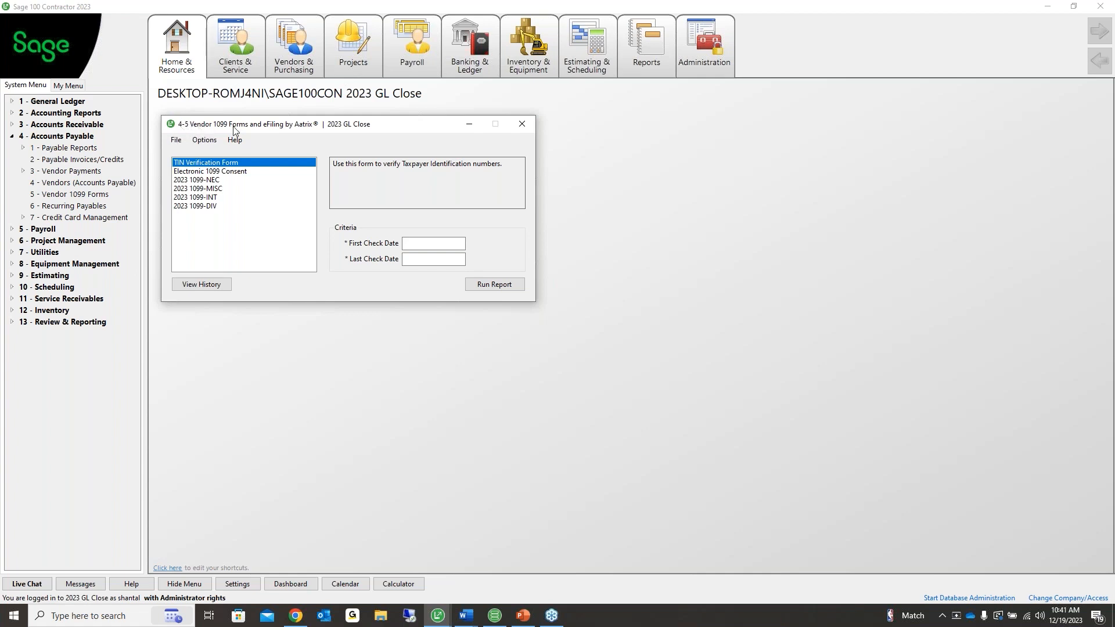
Compare the 2023 1099-MISC, 1099-INT and 1099-DIV forms, then settle on 2023 1099-NEC
click(213, 181)
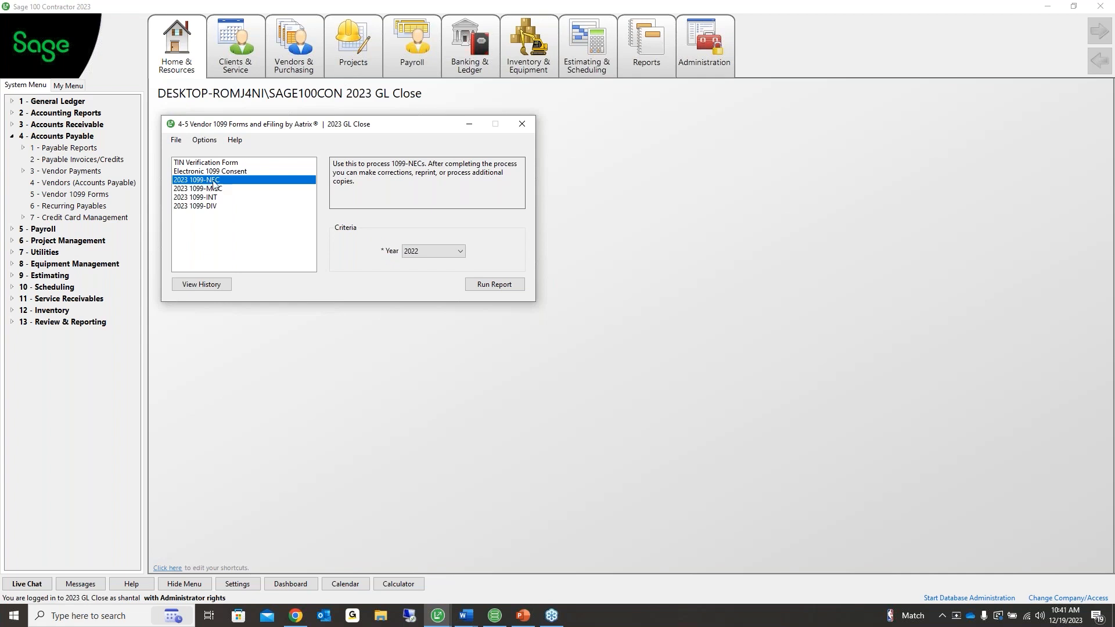
click(193, 189)
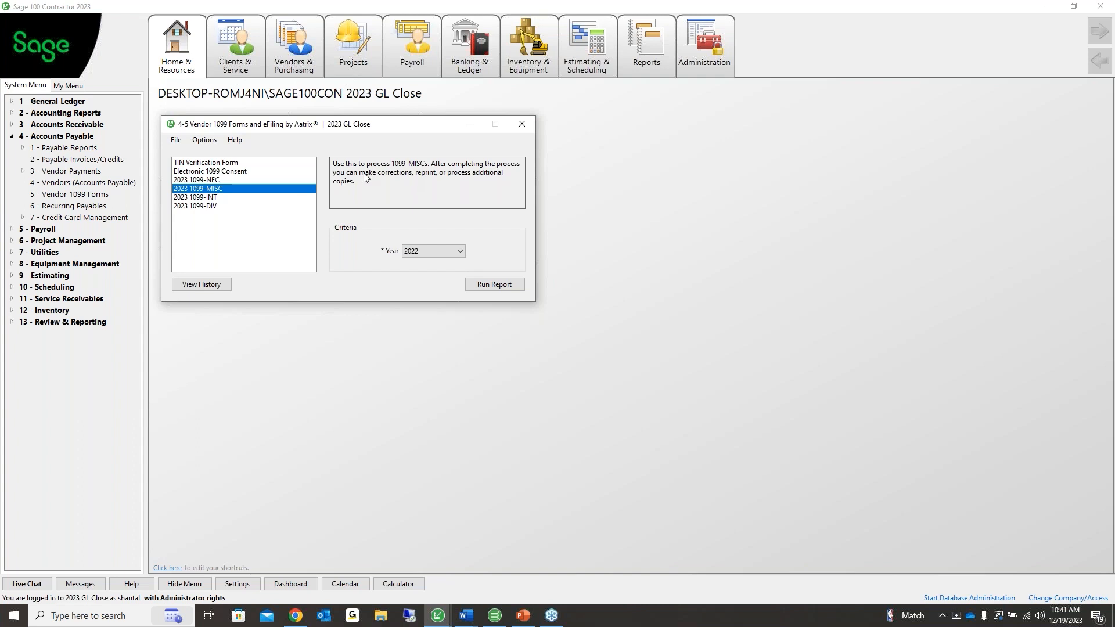
click(217, 197)
click(193, 206)
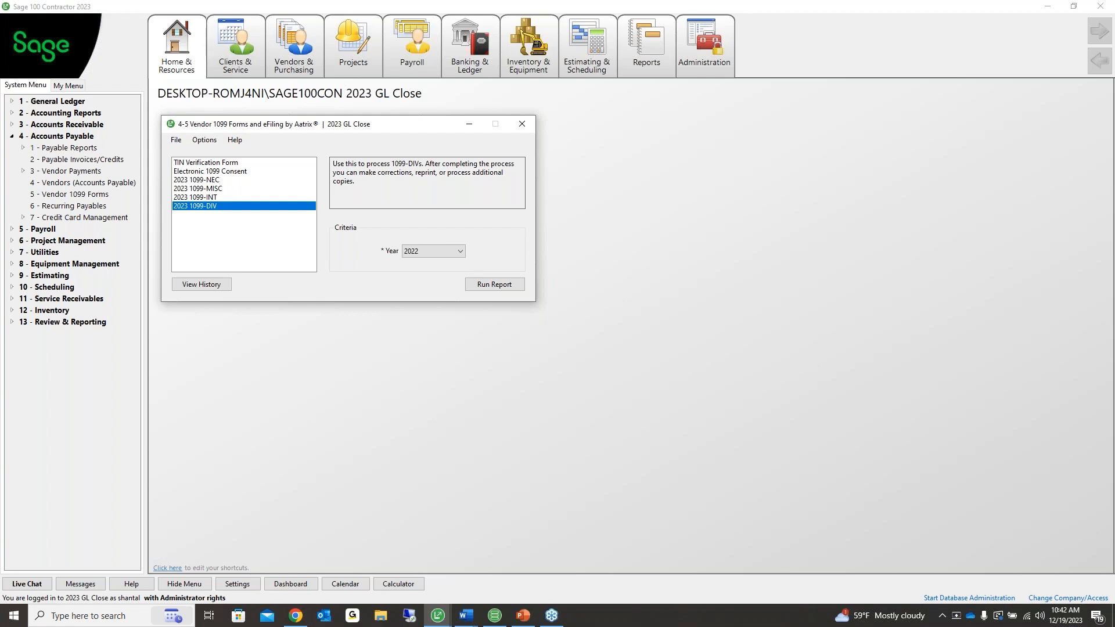
click(206, 181)
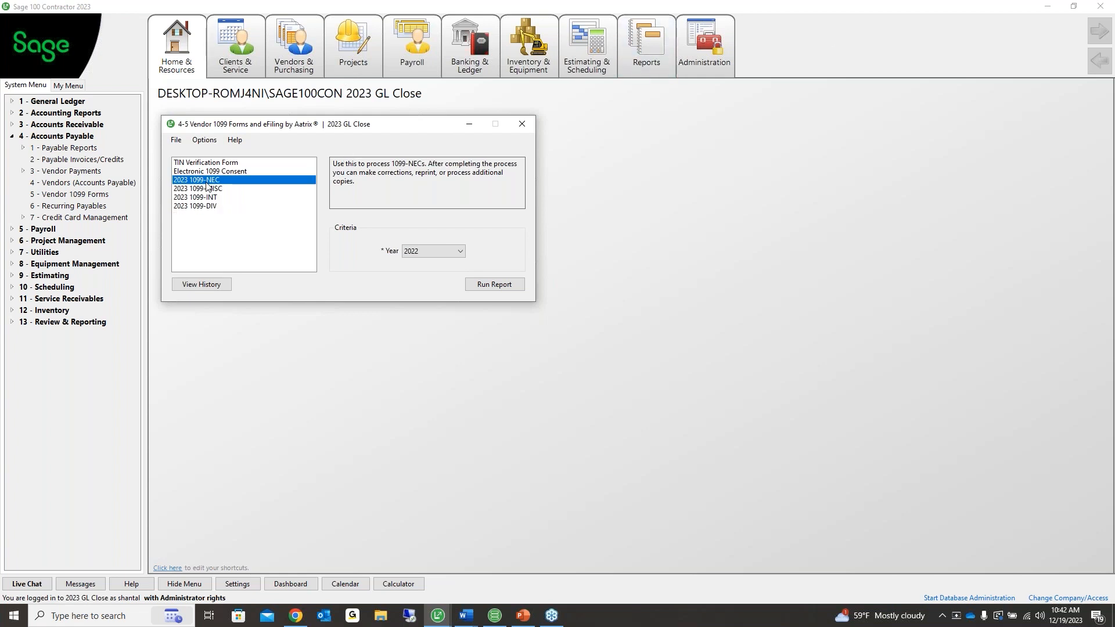
Change the 1099-NEC Year from 2022 to 2023 and run the report
click(415, 250)
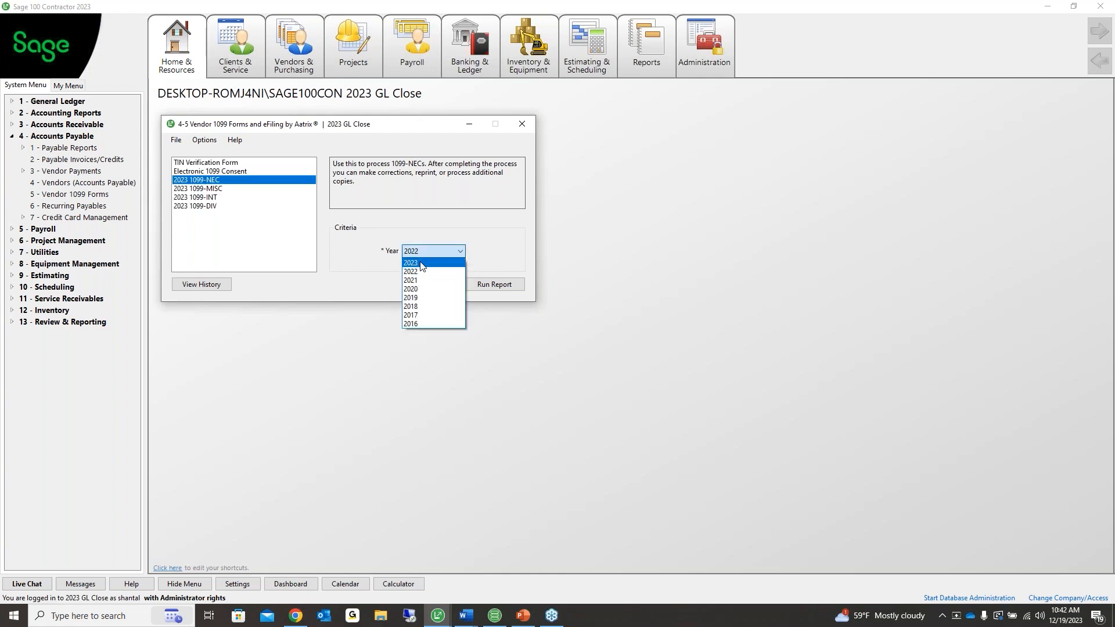
click(422, 264)
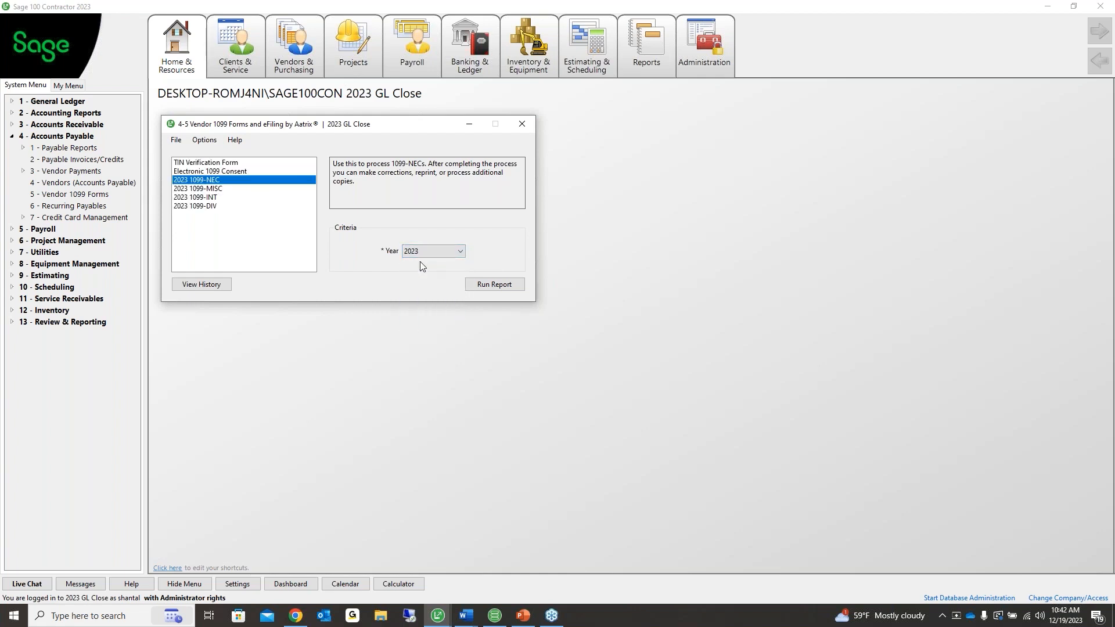
click(494, 285)
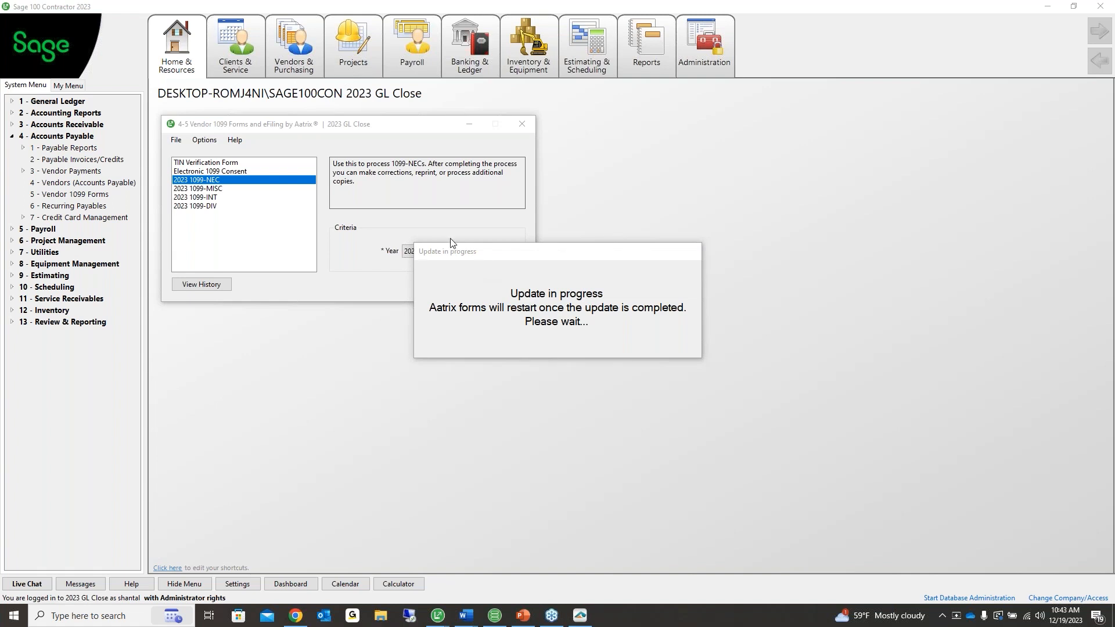
Wait for the Aatrix 'Update in progress' dialog to finish, keeping the 1099 forms window in front
click(431, 132)
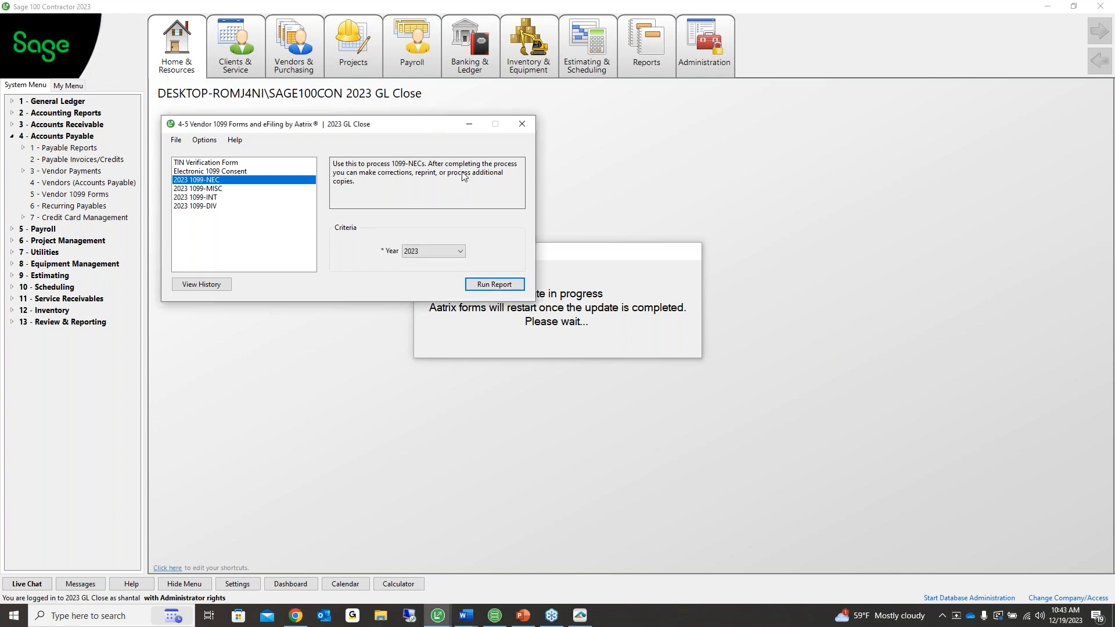
click(591, 258)
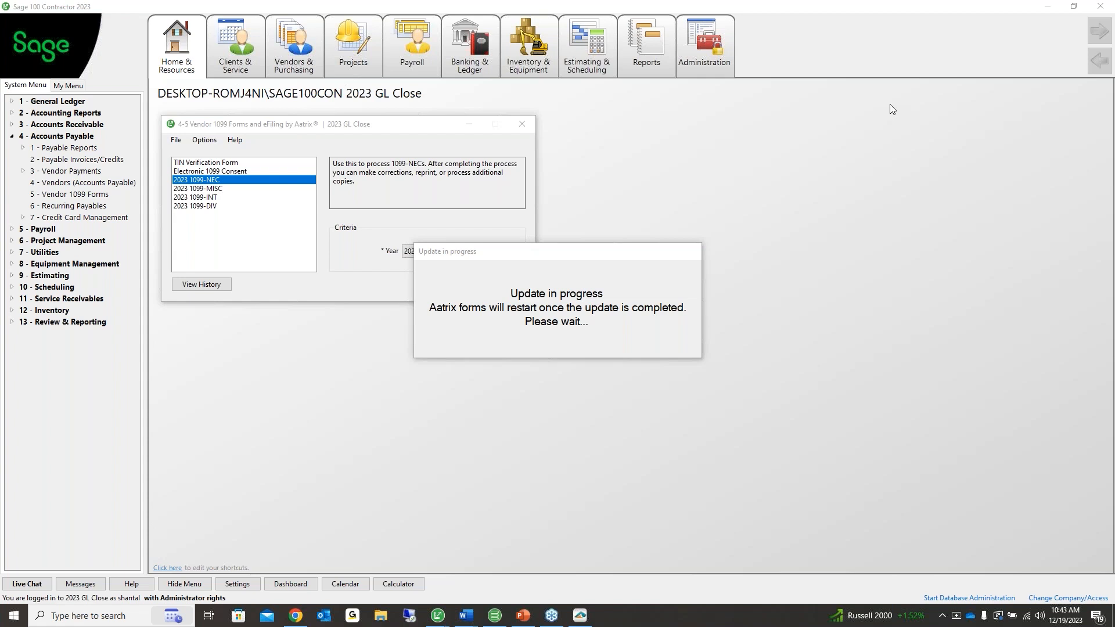
mouse_move(443, 620)
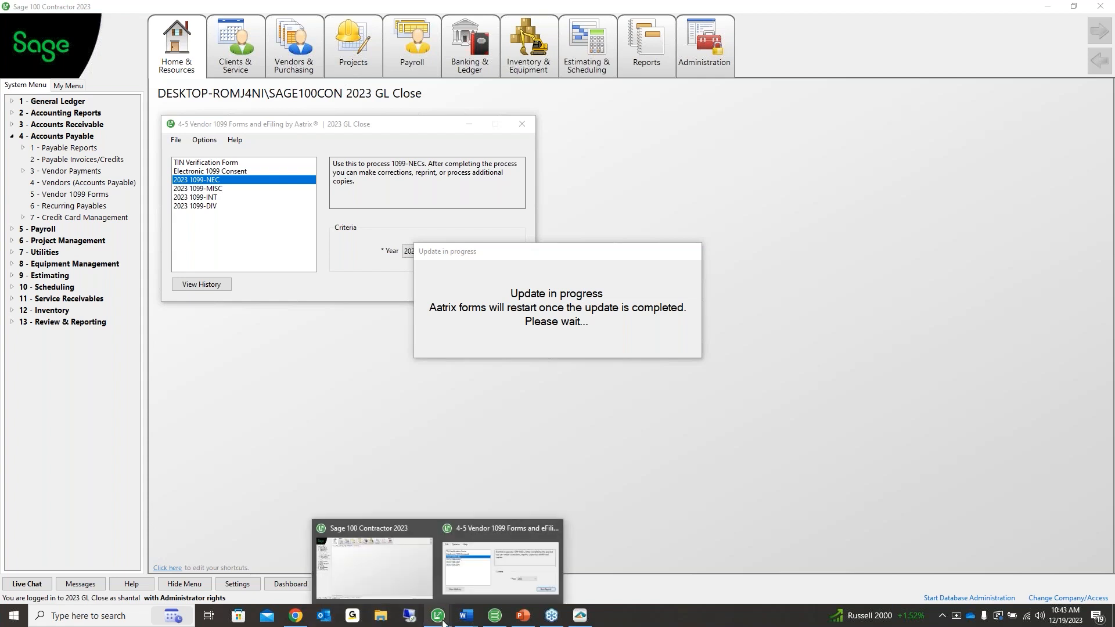
click(499, 566)
click(551, 285)
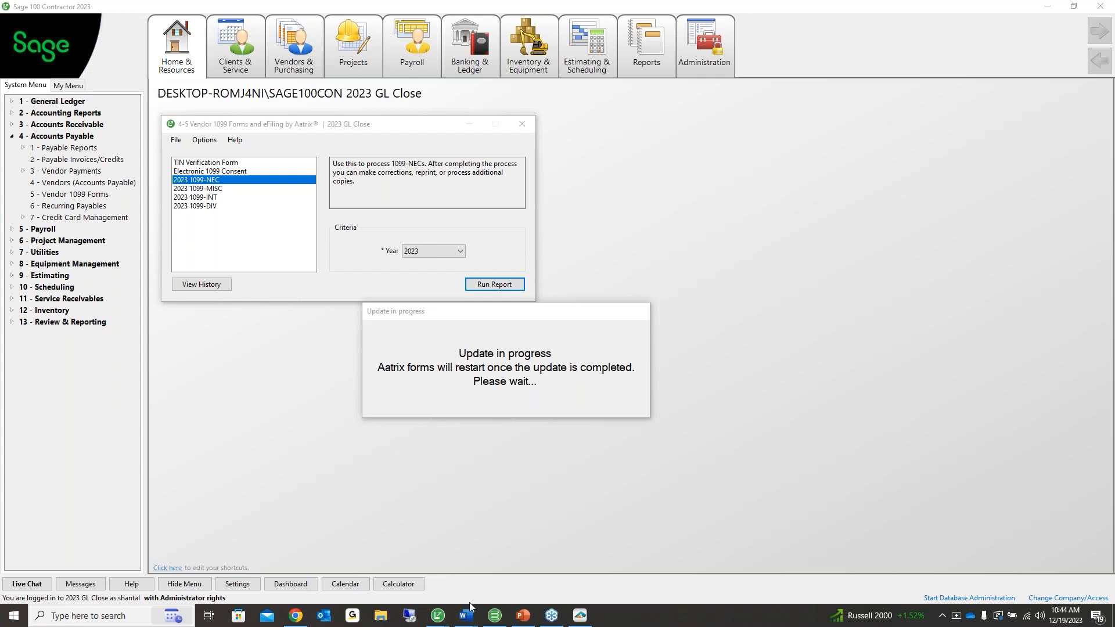
mouse_move(441, 614)
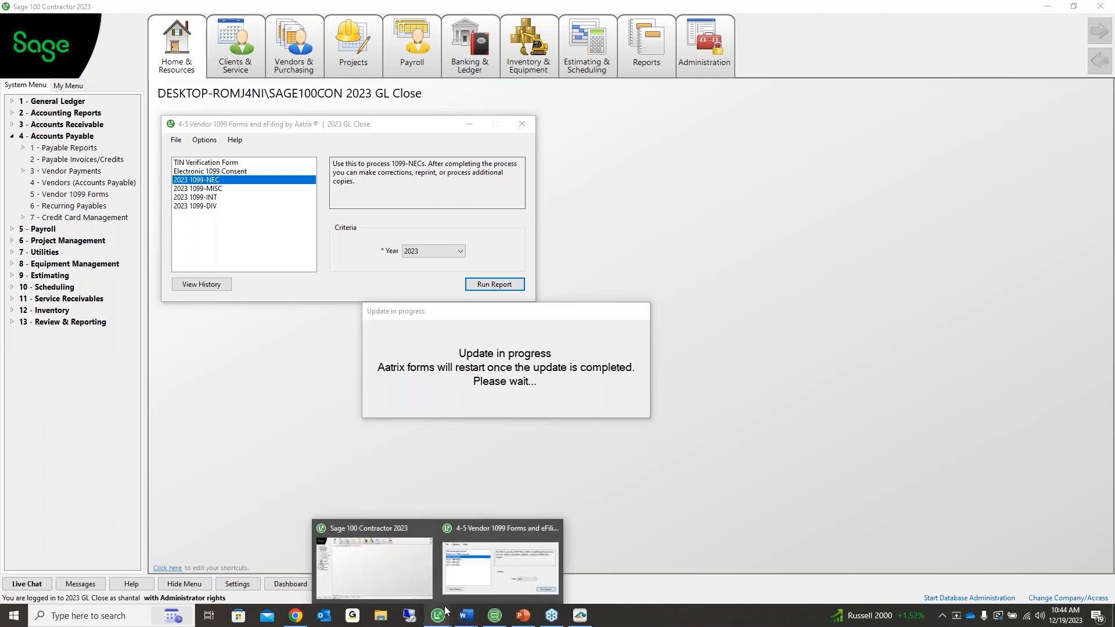
drag(554, 312, 605, 242)
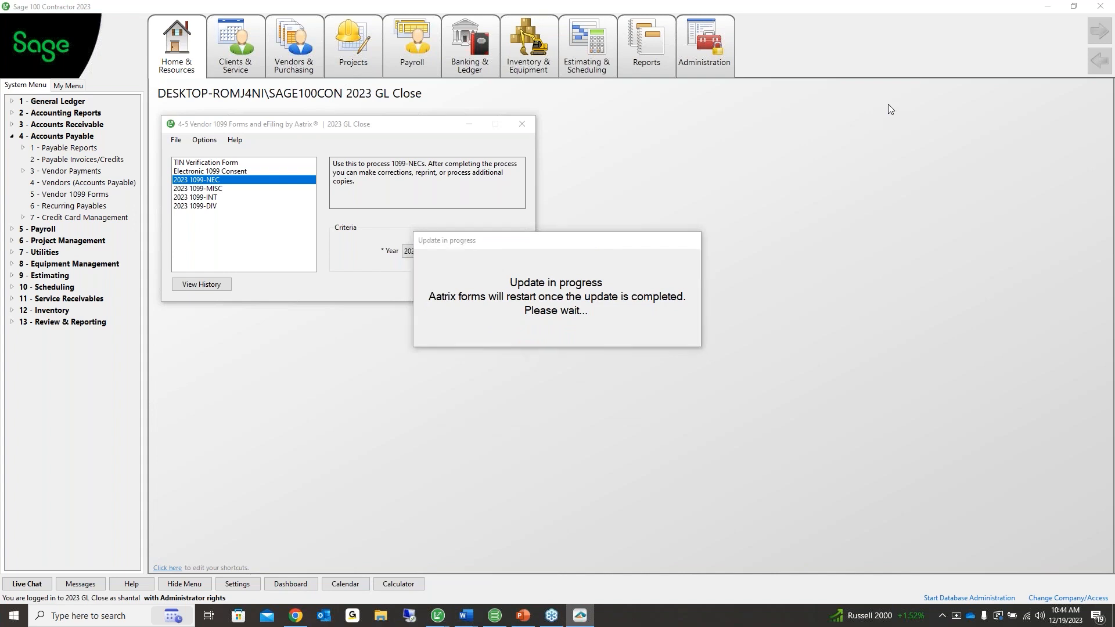
drag(577, 245, 581, 298)
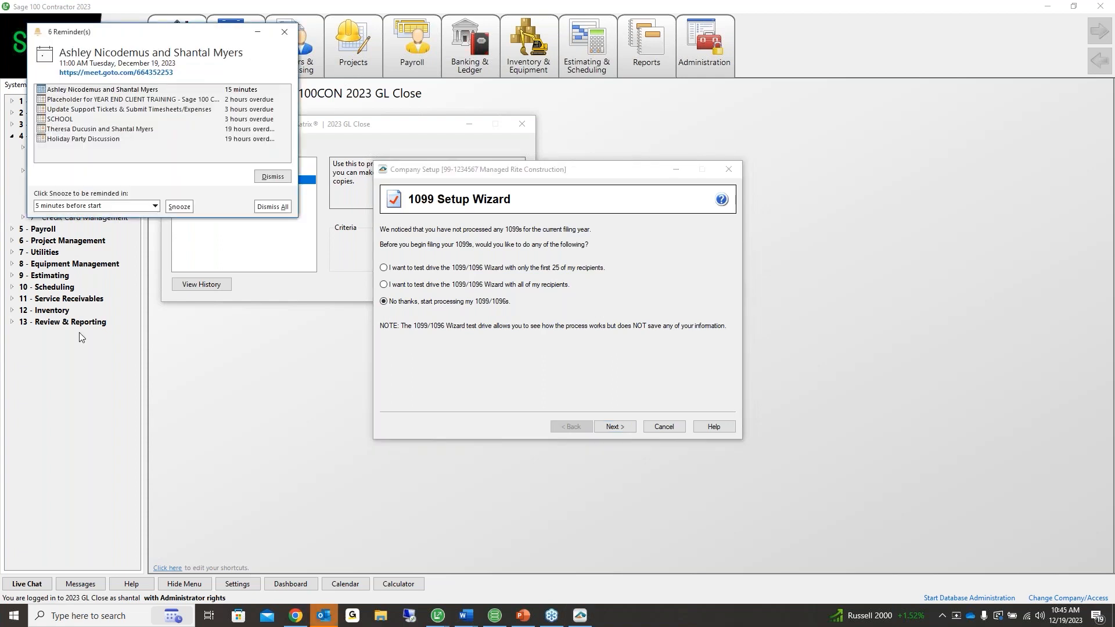
Dismiss the meeting reminder and pick 'No thanks, start processing my 1099/1096s' over the test-drive options
click(284, 31)
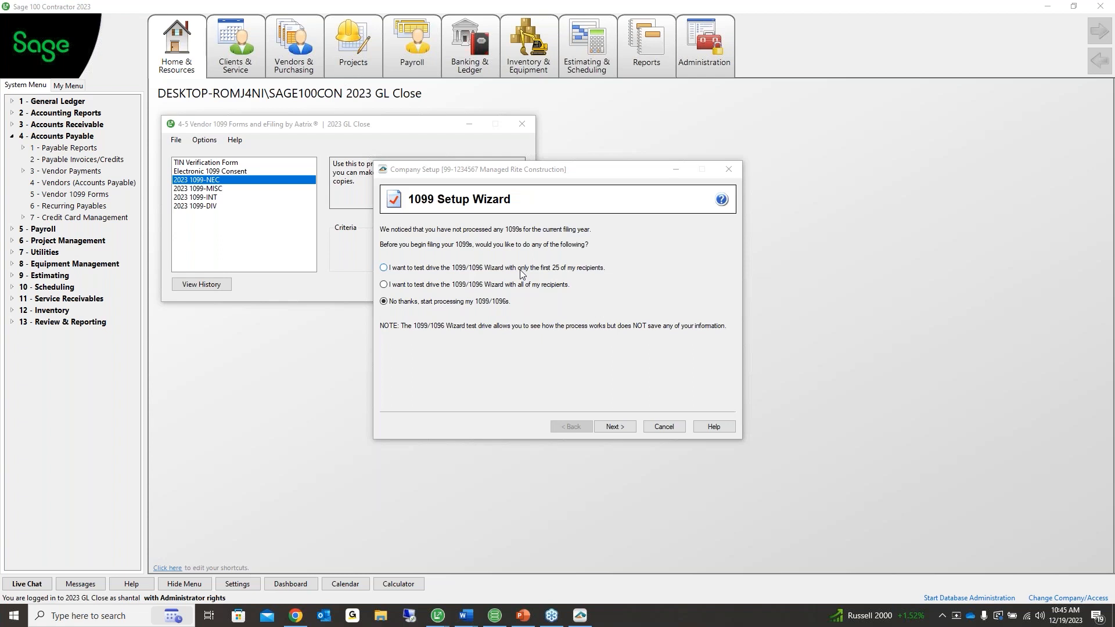
click(574, 270)
click(454, 287)
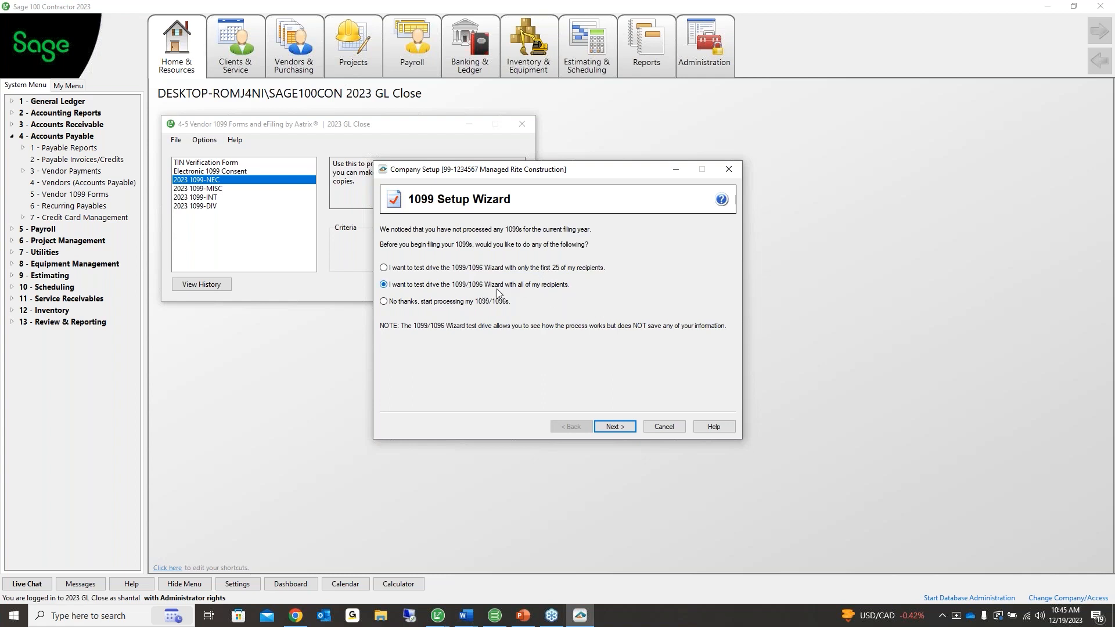
click(384, 303)
click(622, 427)
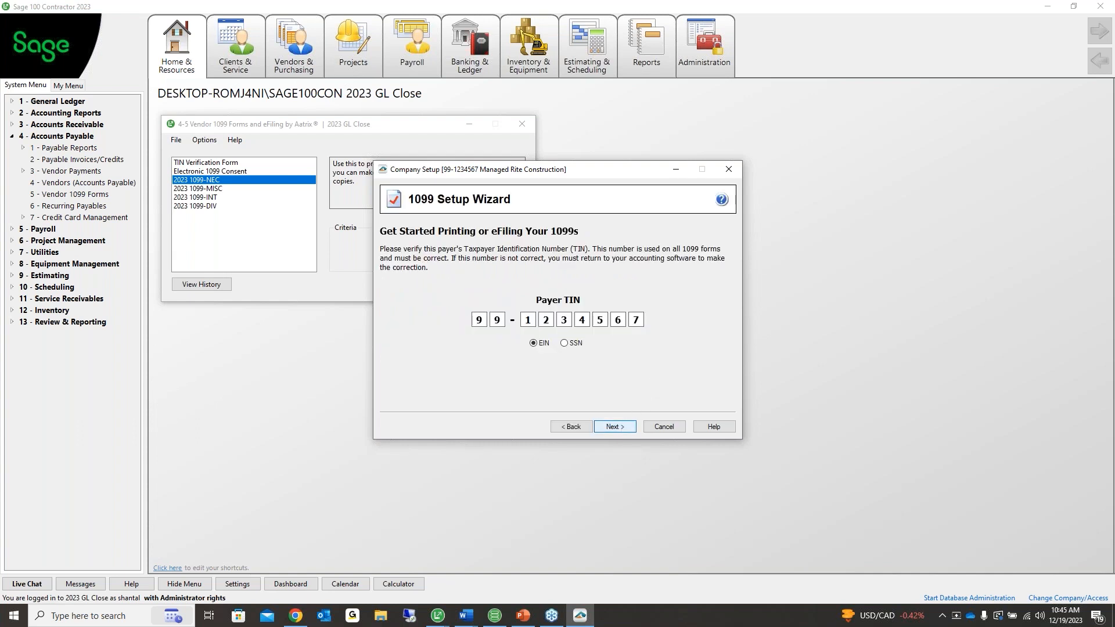
Accept the payer TIN and answer 'No, I use a single 1099 data file'
click(615, 432)
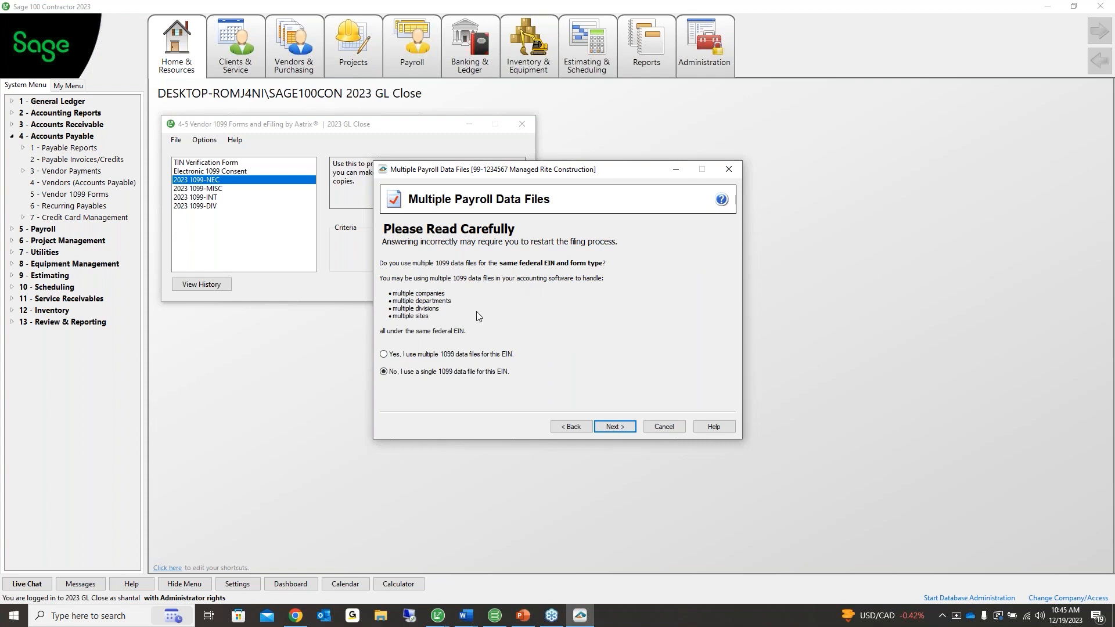
click(418, 355)
click(414, 356)
click(466, 372)
click(631, 430)
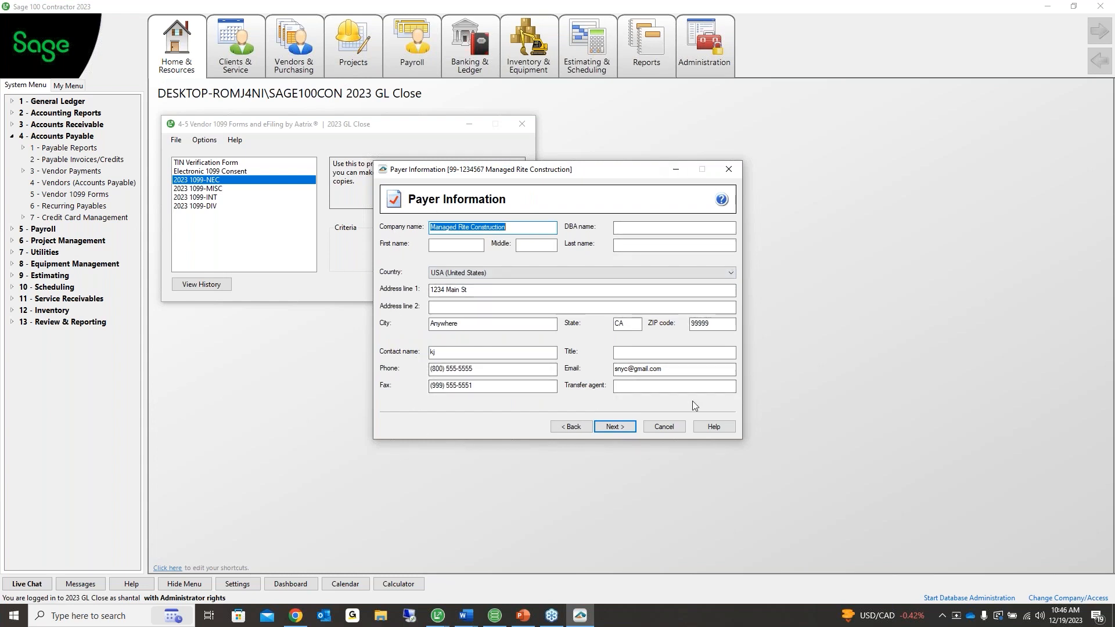
Check the payer's contact name and email fields on the Payer Information page
click(437, 353)
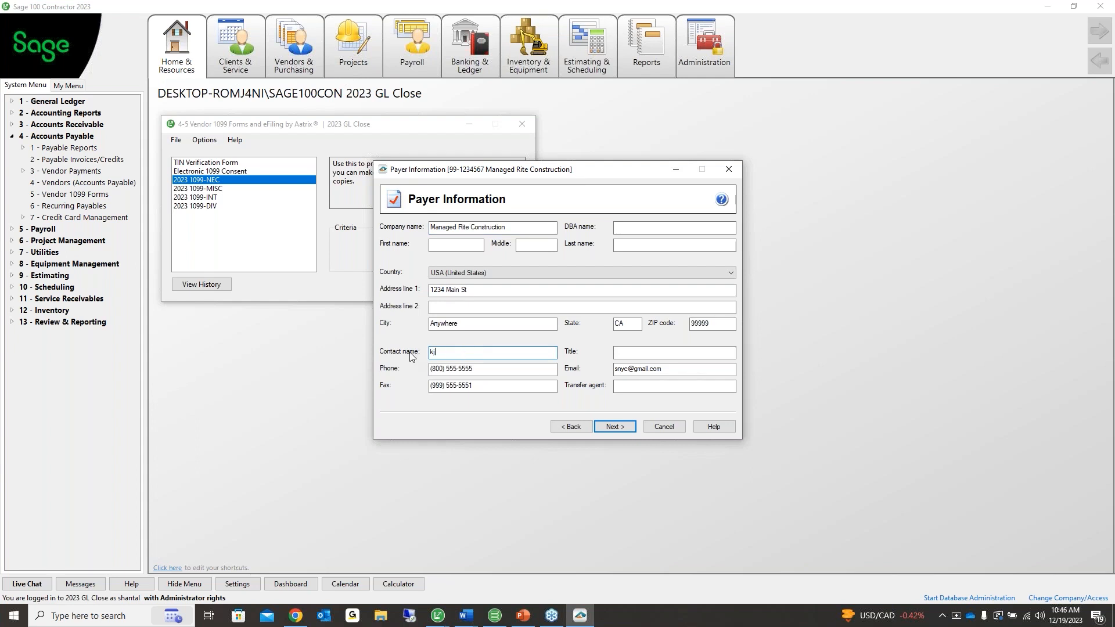
click(679, 369)
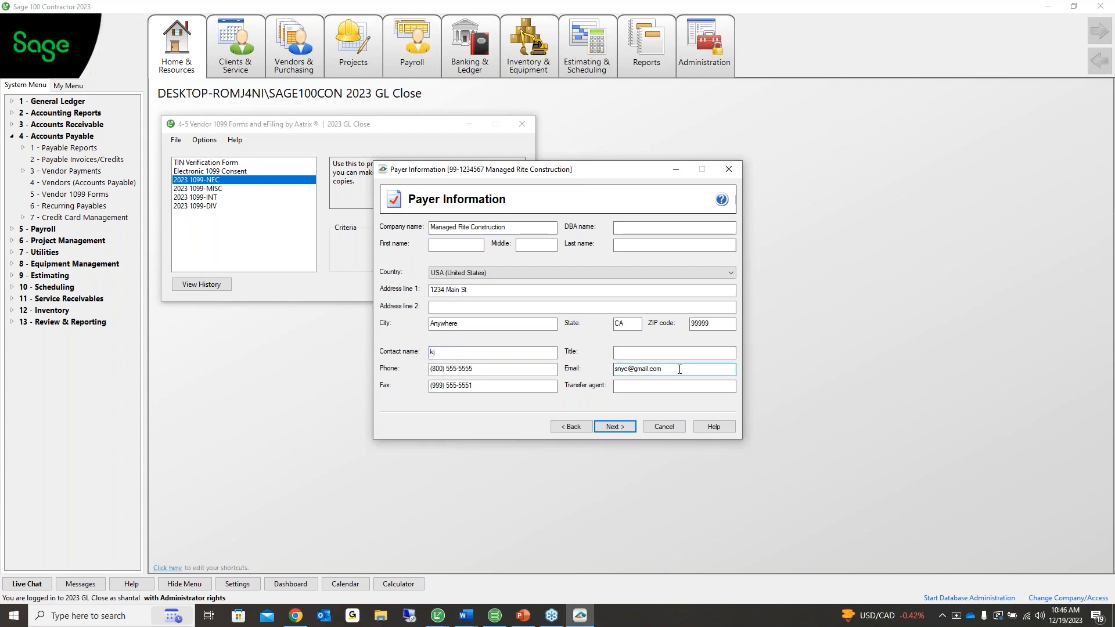
drag(679, 369, 555, 372)
click(497, 351)
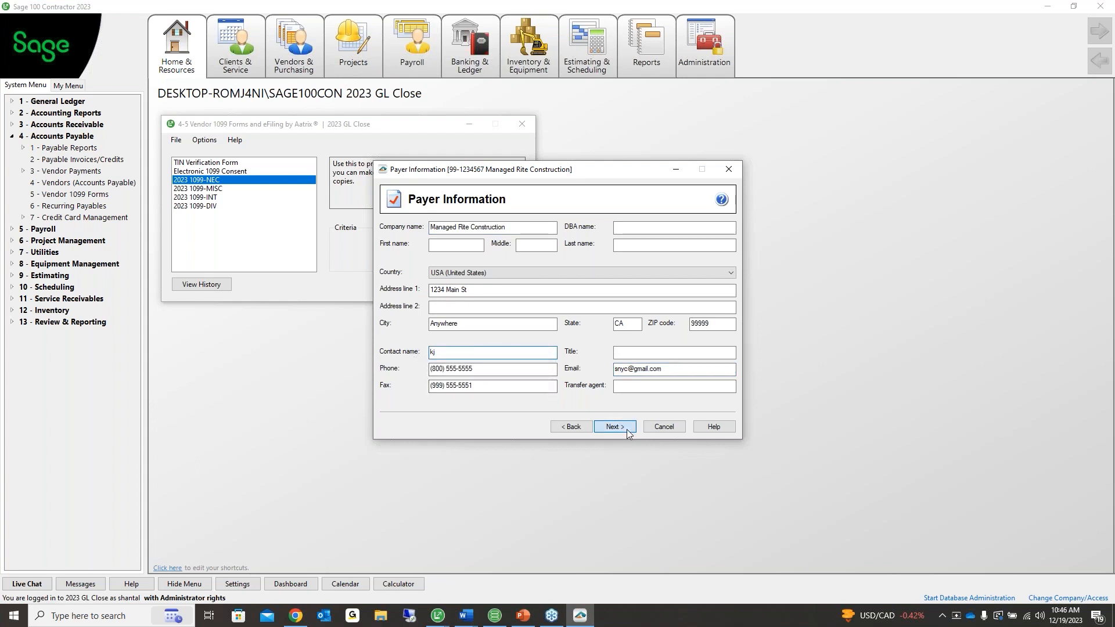
Step forward to state tax items and back to payer information, then show the 7 - Utilities modules
click(625, 427)
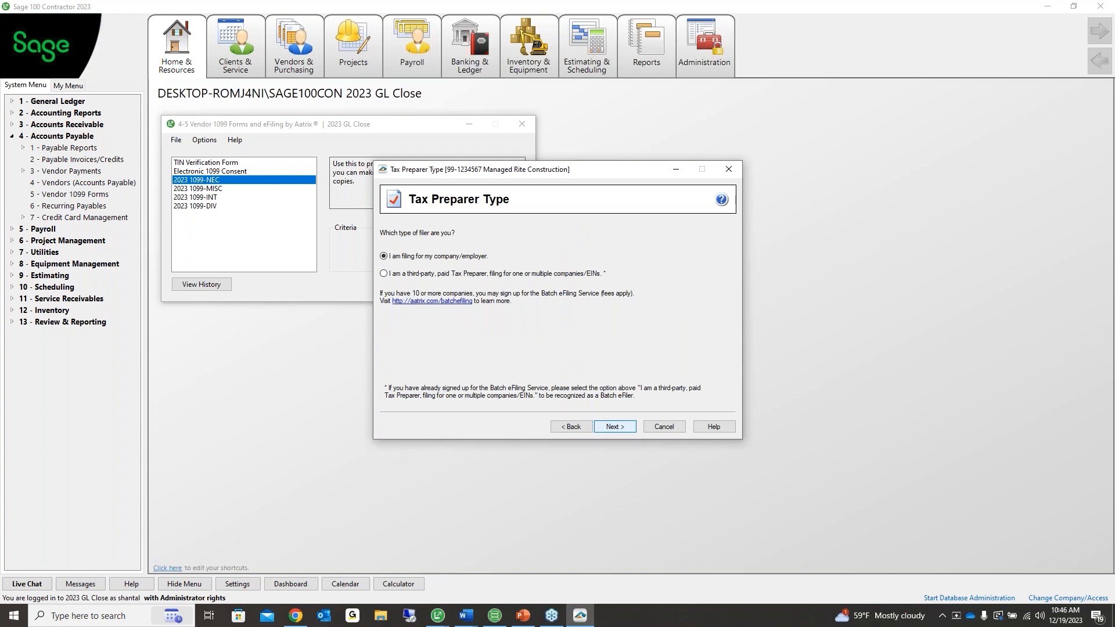
click(595, 430)
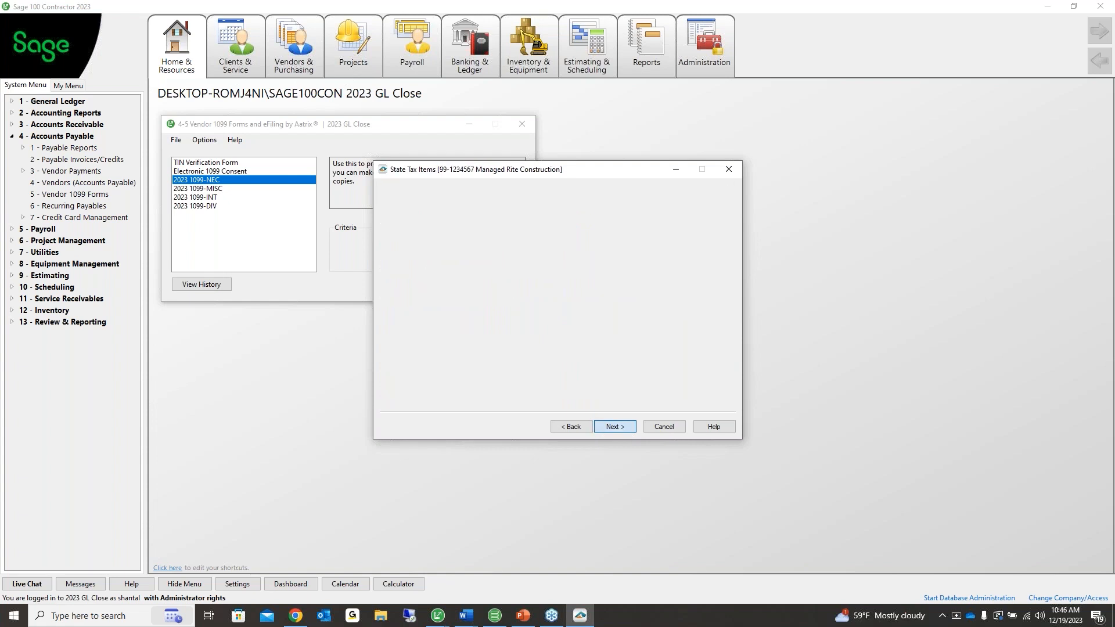
click(592, 431)
click(578, 430)
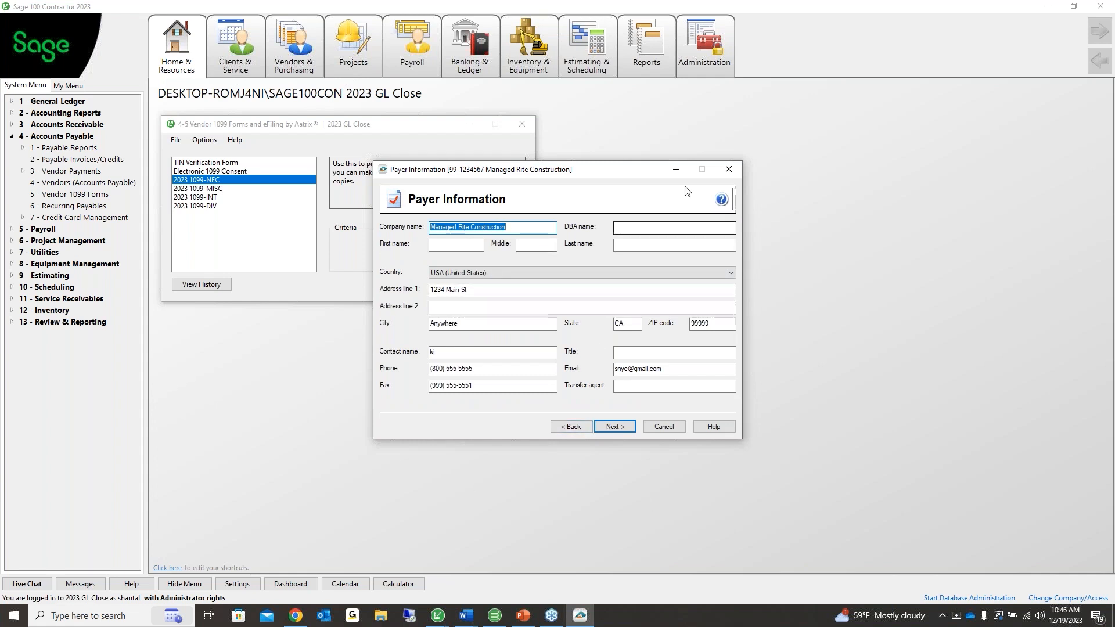
double_click(46, 252)
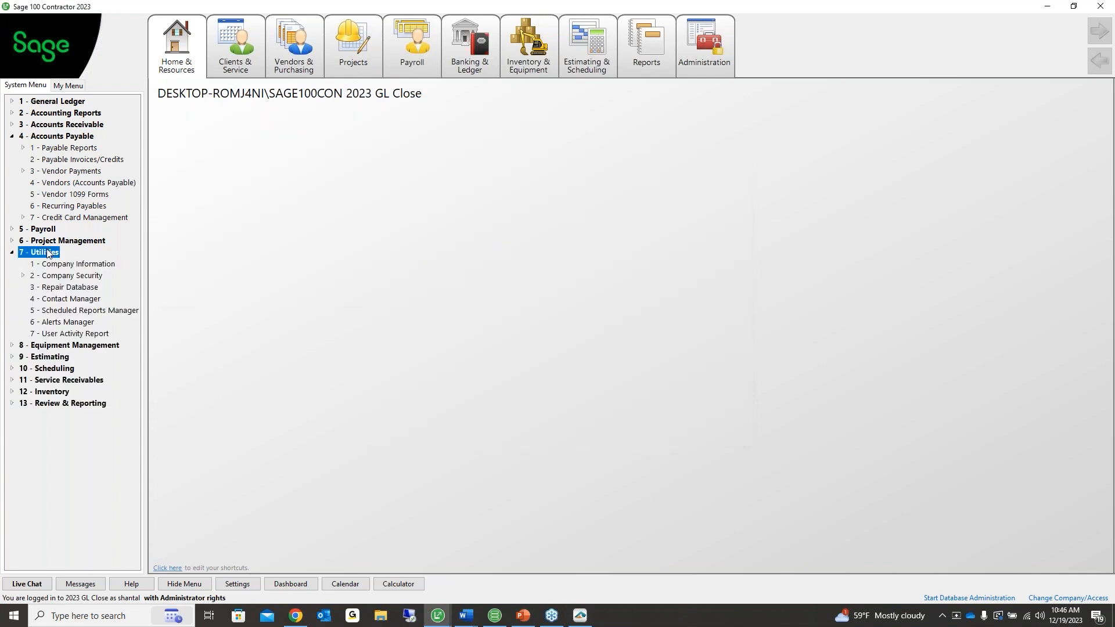
Open 7-1 Company Information and place it beside the Payer Information page to compare addresses
click(55, 265)
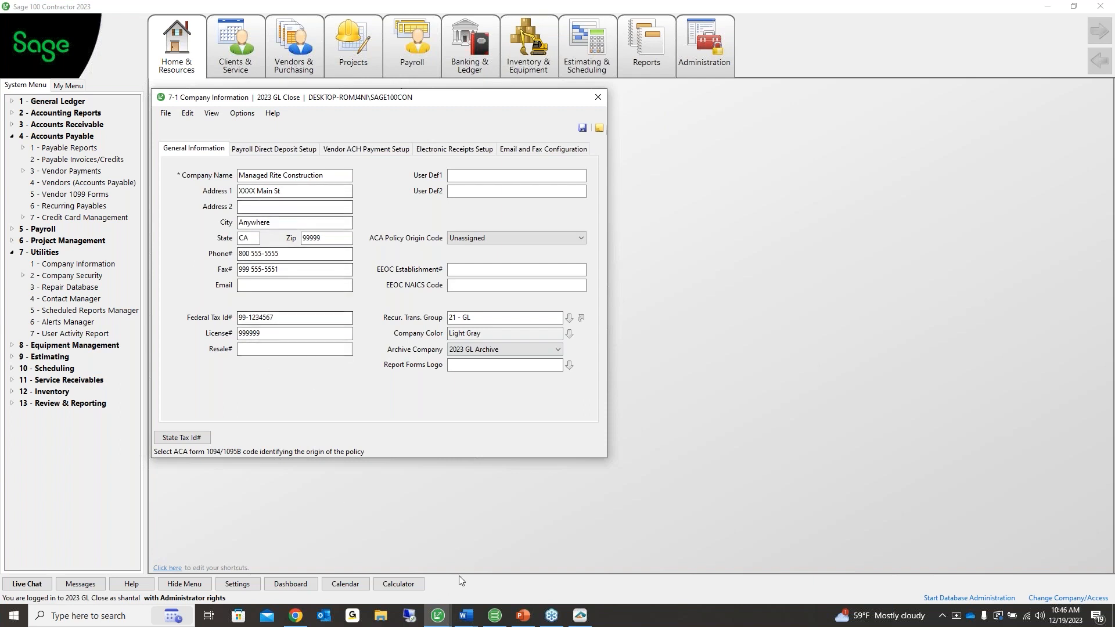
click(443, 613)
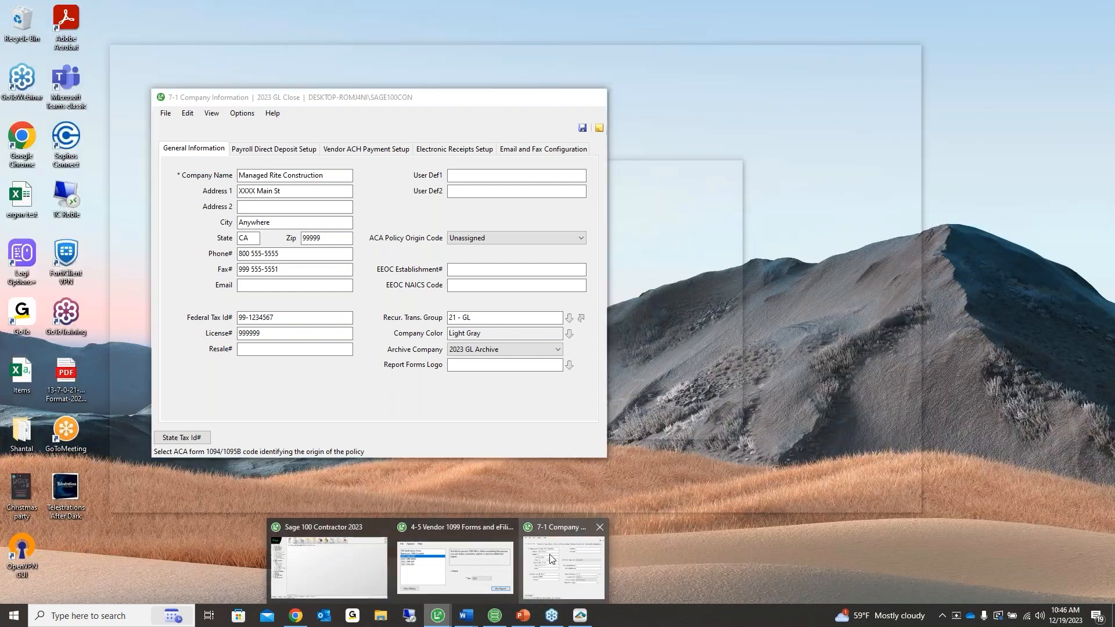
click(563, 566)
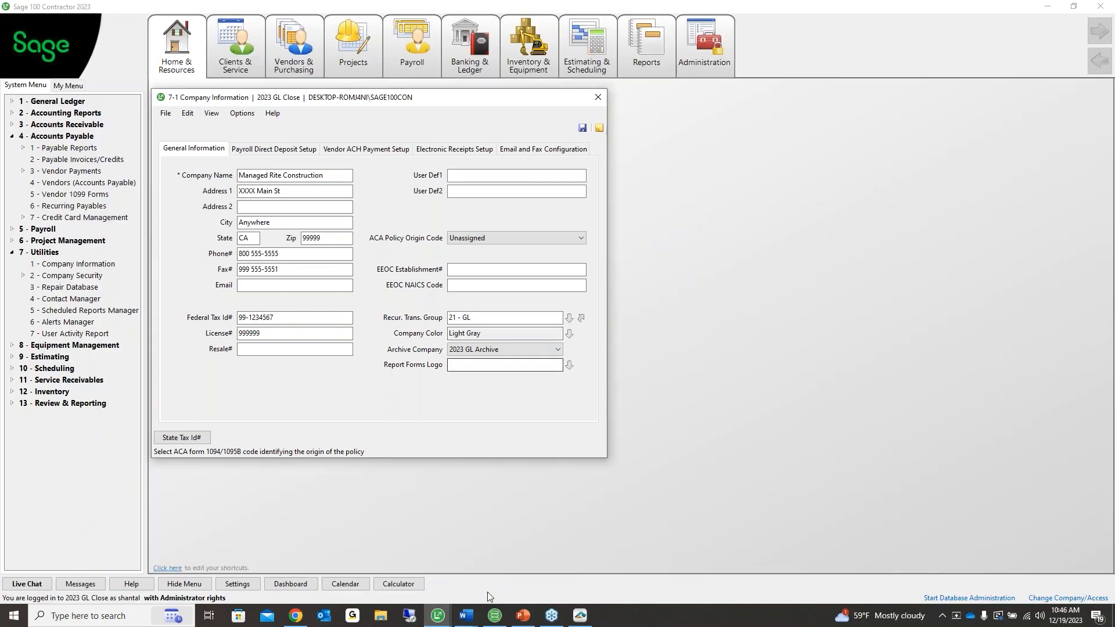
click(568, 614)
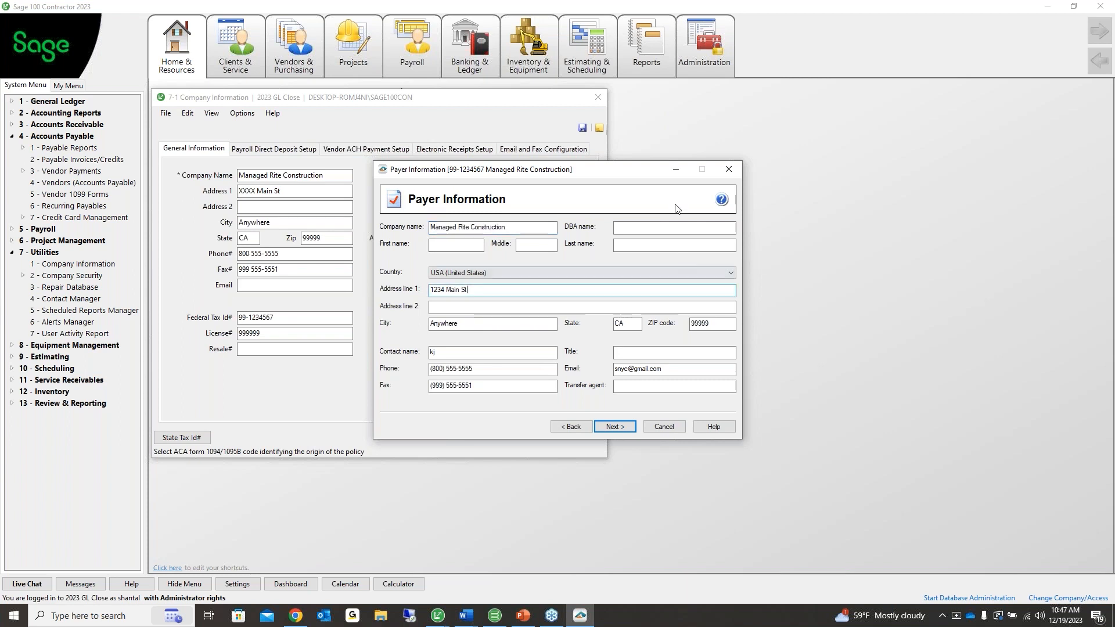
drag(621, 168, 714, 224)
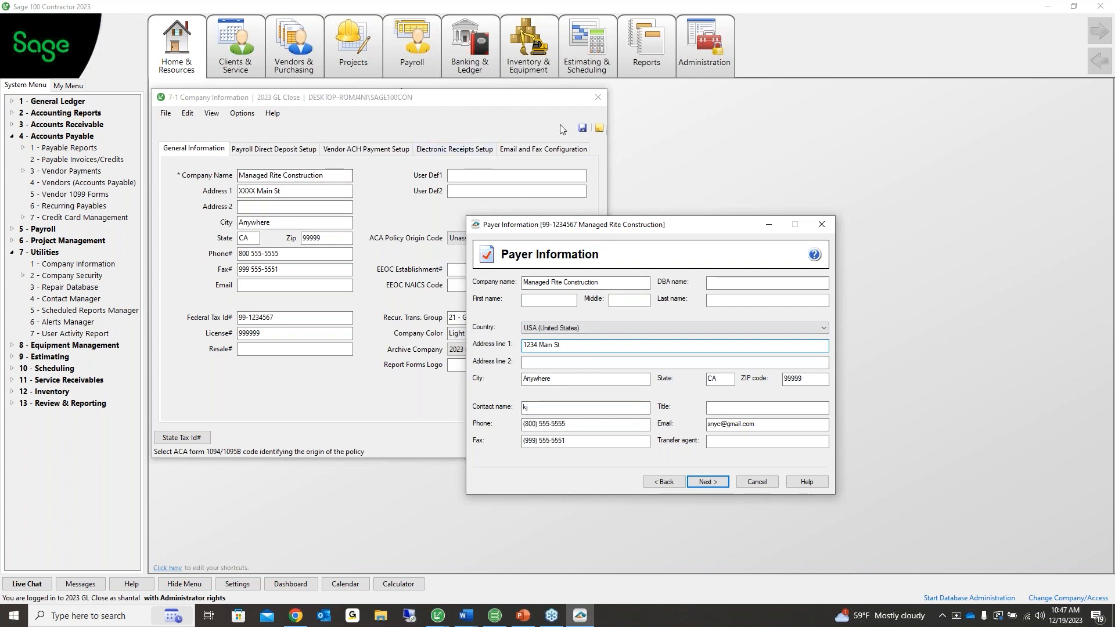
click(598, 97)
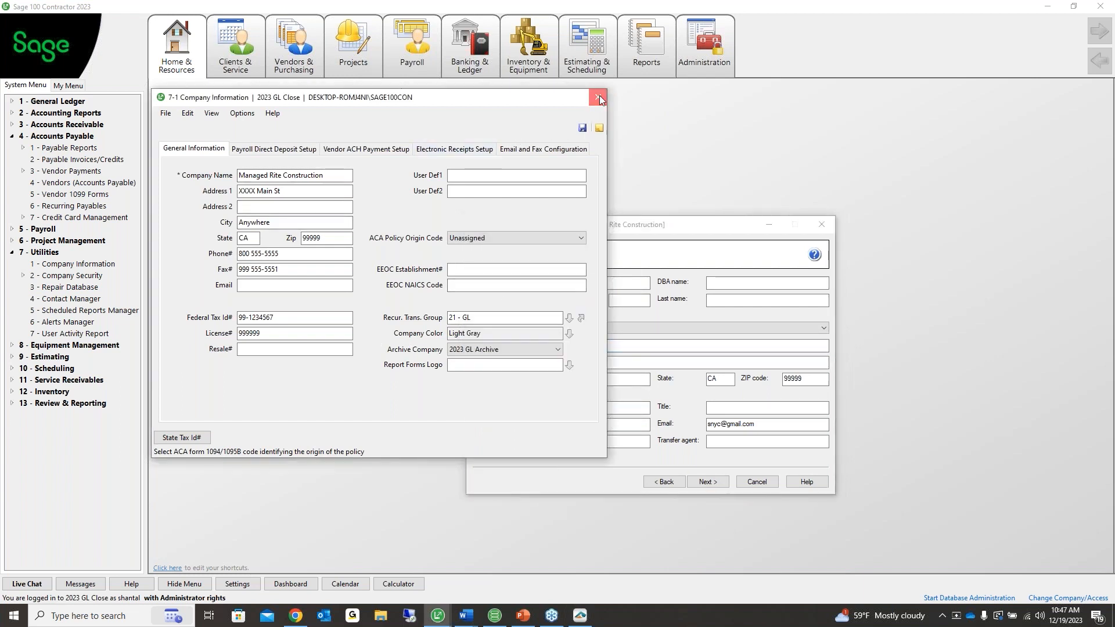
Close Company Information and advance past the preparer type, state and local tax pages
click(600, 96)
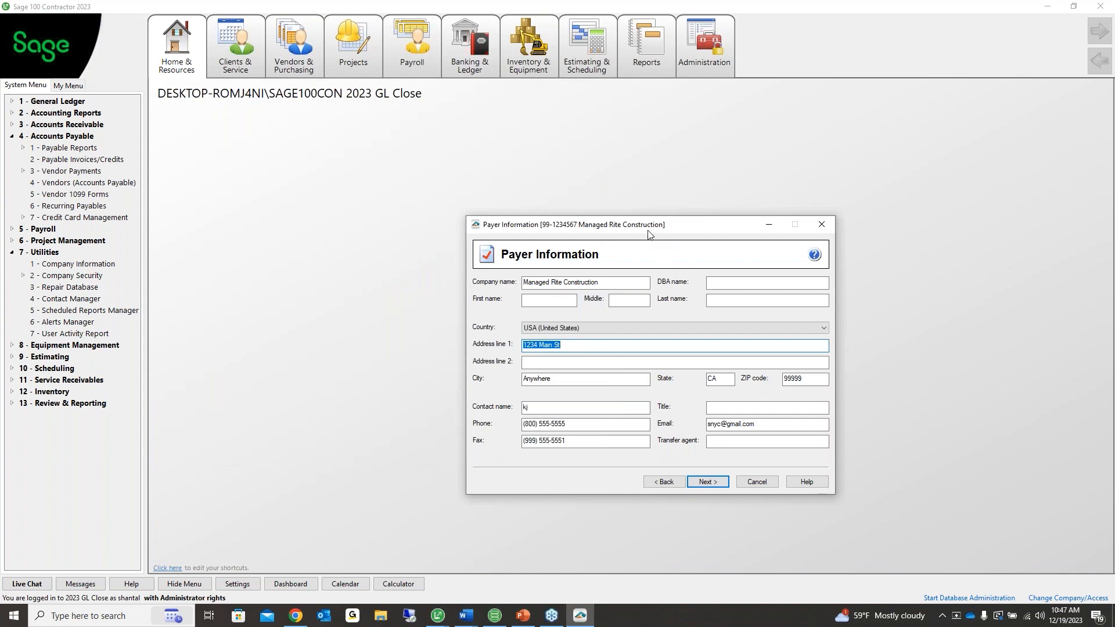
drag(634, 225, 377, 184)
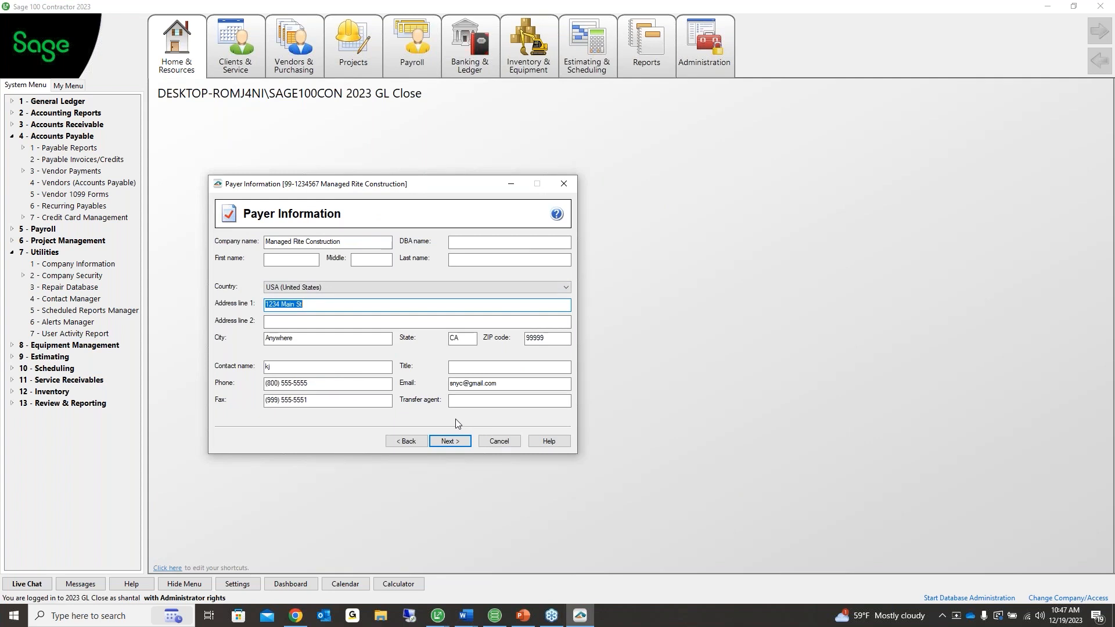
click(450, 443)
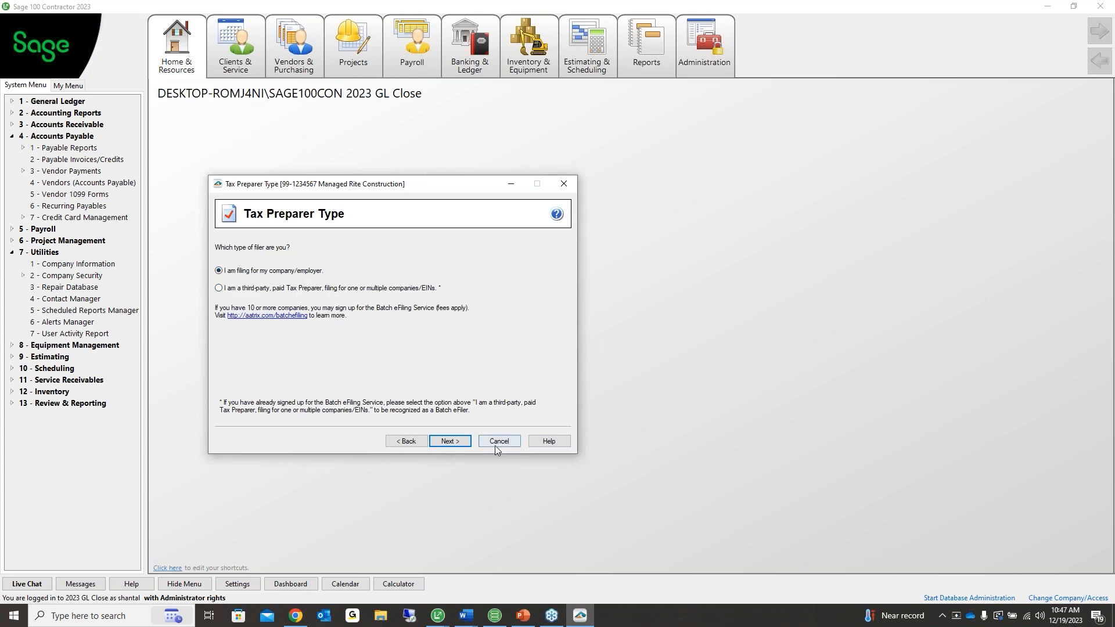
click(450, 442)
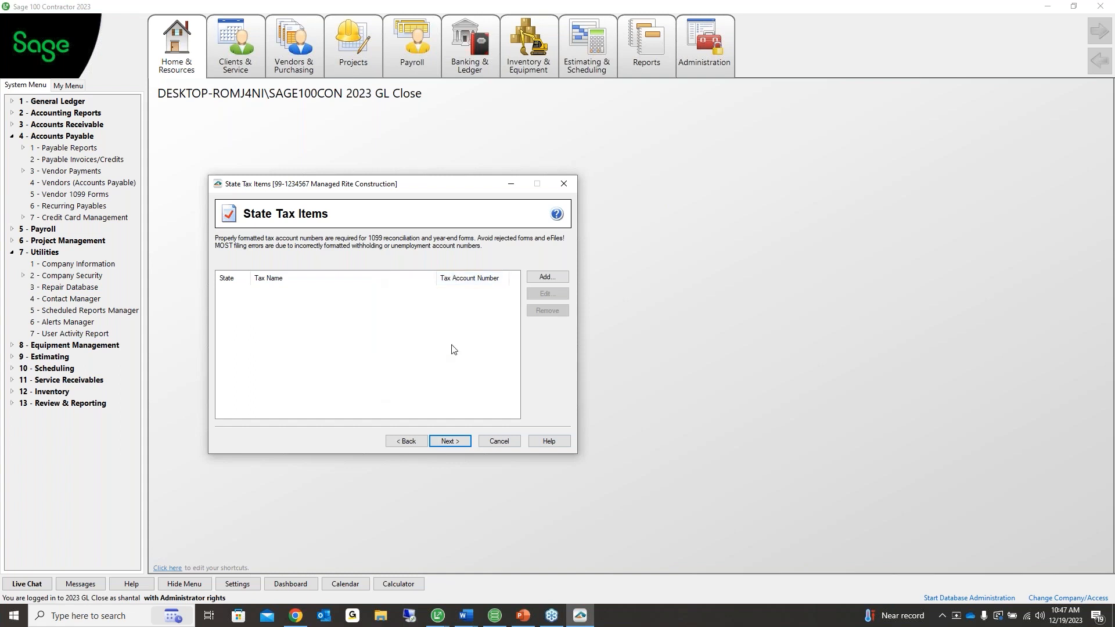
click(451, 442)
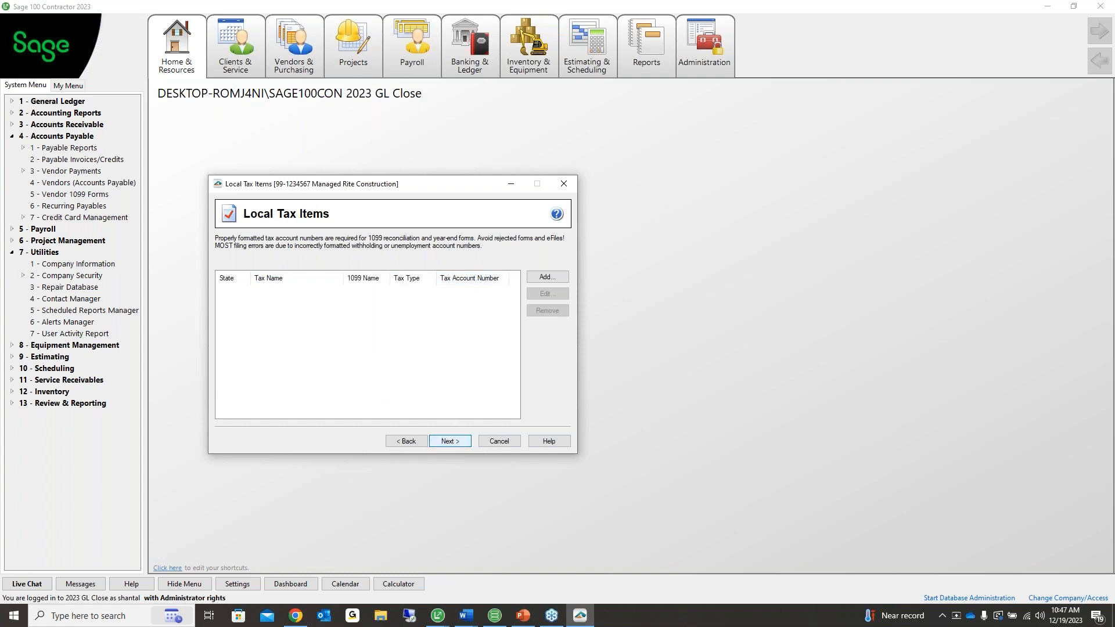
click(450, 443)
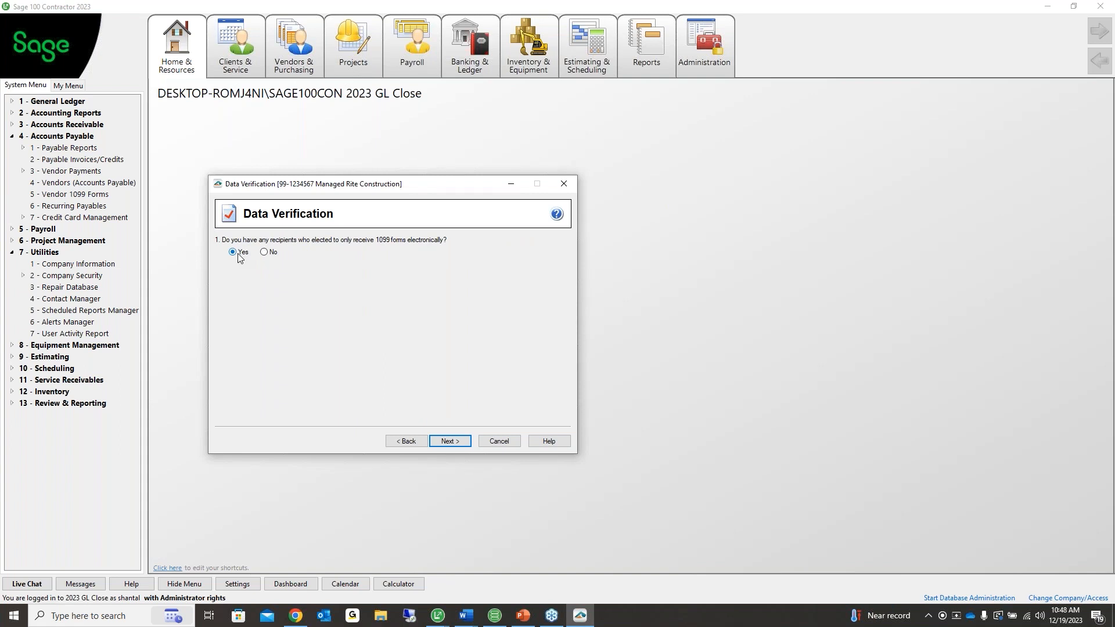
Answer No to electronic-only recipients and keep the default recipient ID options
click(265, 251)
click(449, 442)
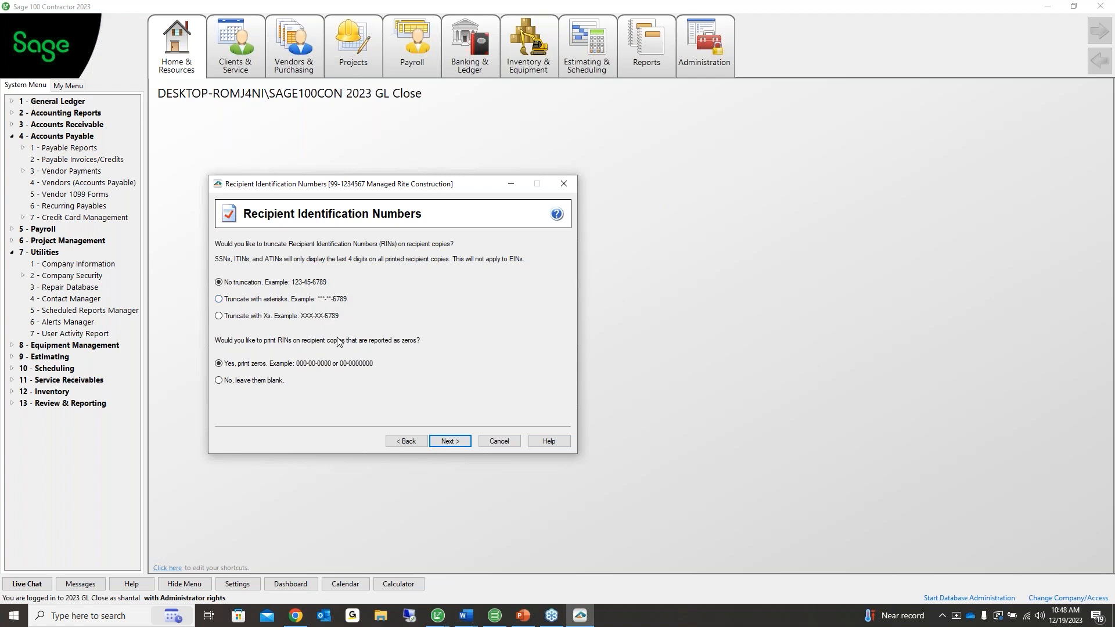
click(459, 441)
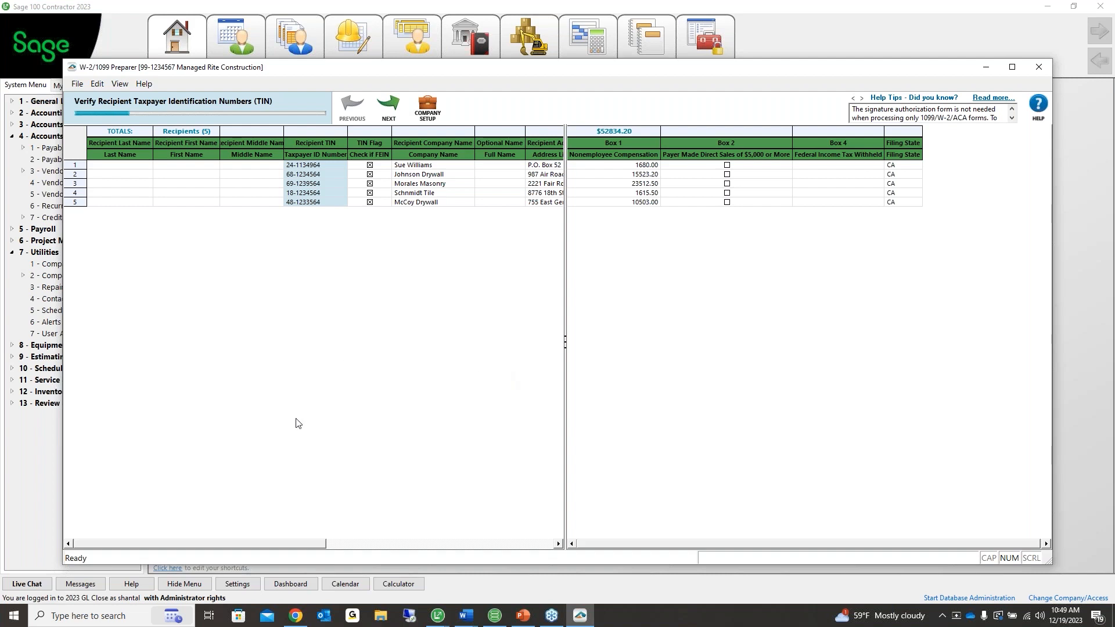
Bring the W-2/1099 Preparer window to the front and move it up and to the left
drag(279, 546, 297, 543)
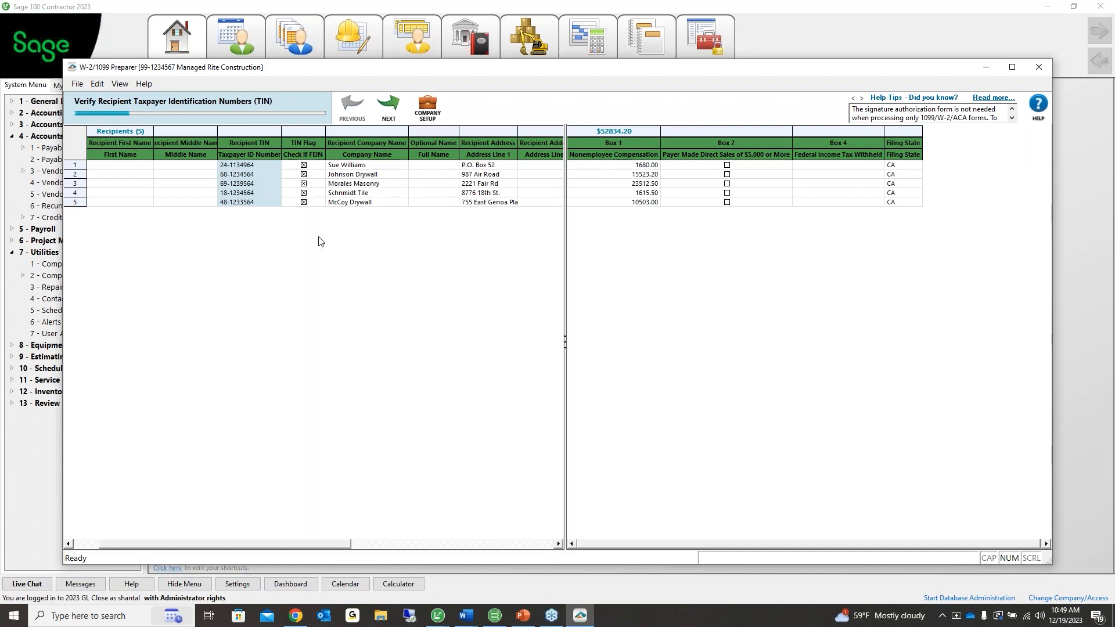
click(1055, 67)
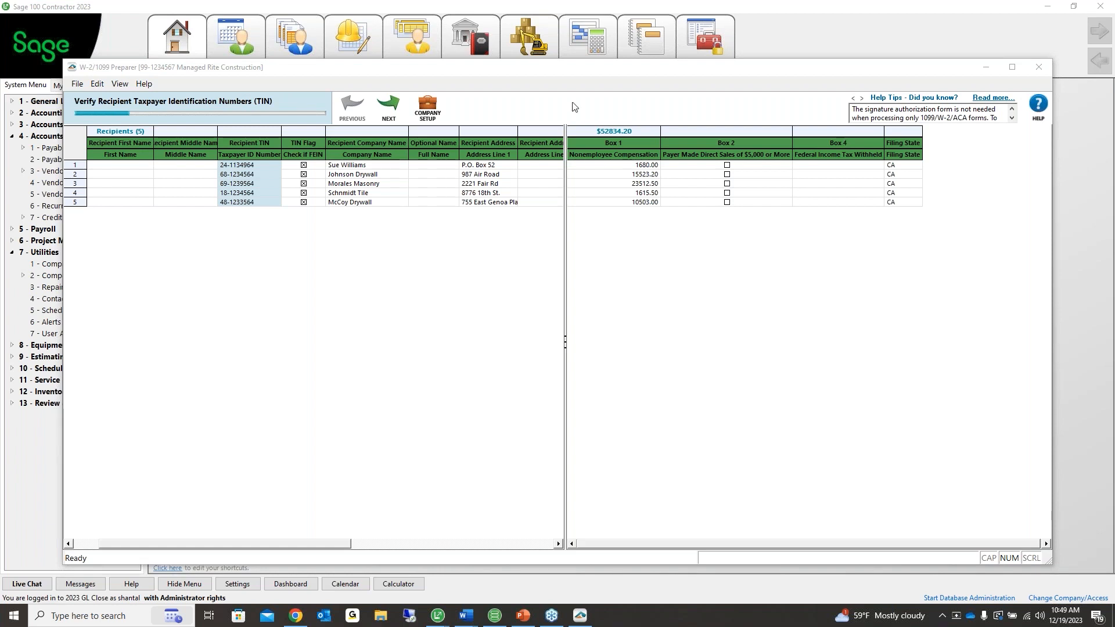
click(555, 73)
drag(557, 76, 519, 66)
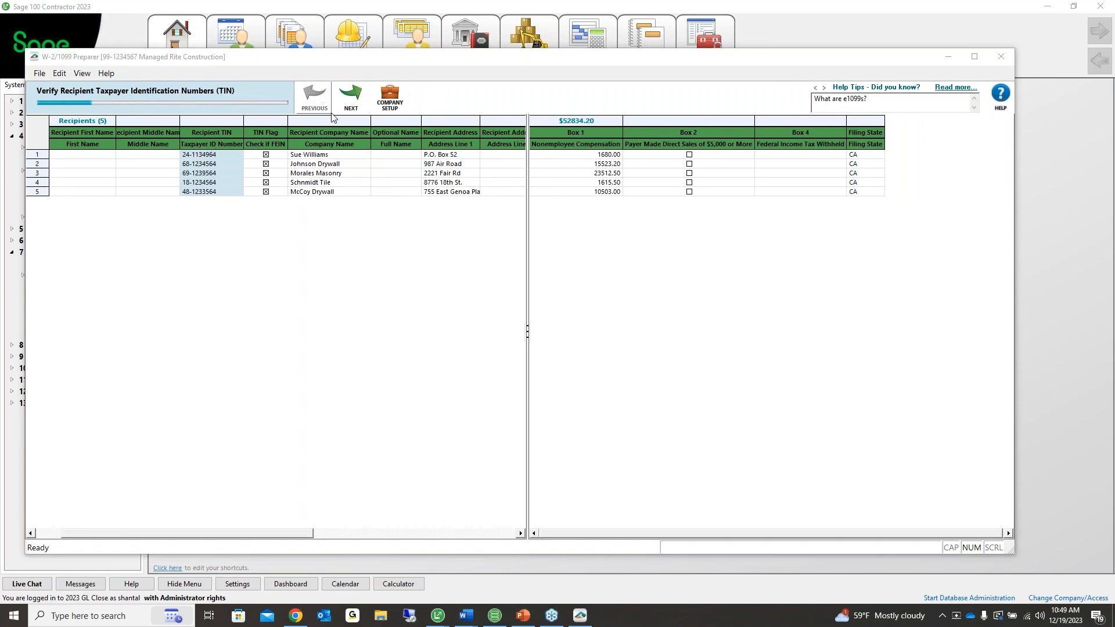
Pass the FEIN, names, addresses, income boxes, state income and other data checks, then save the data
click(347, 108)
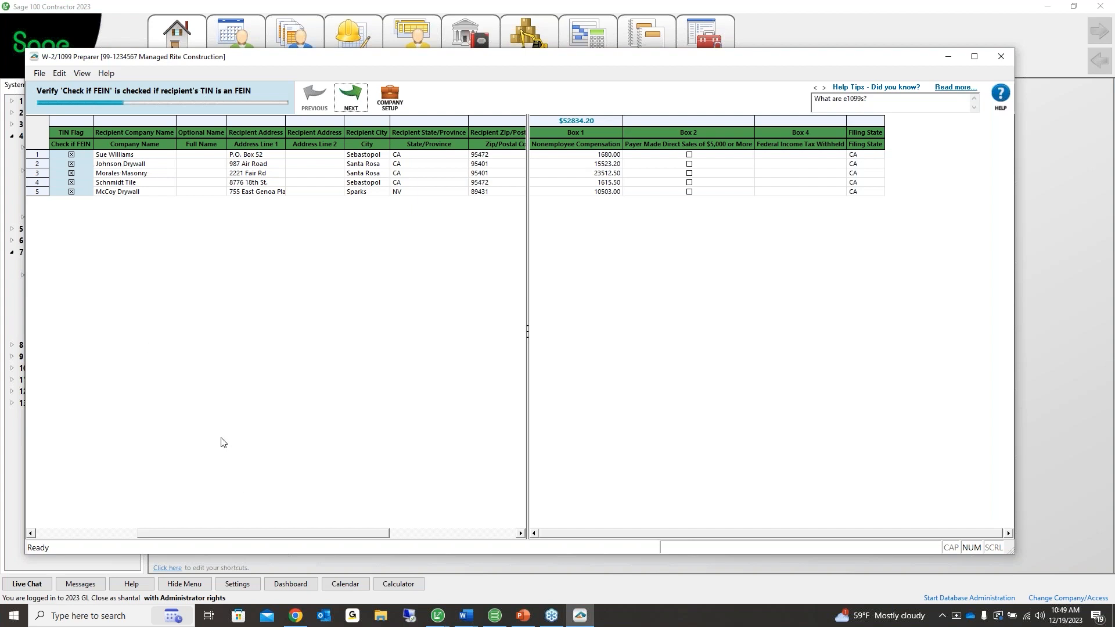
drag(222, 540, 120, 542)
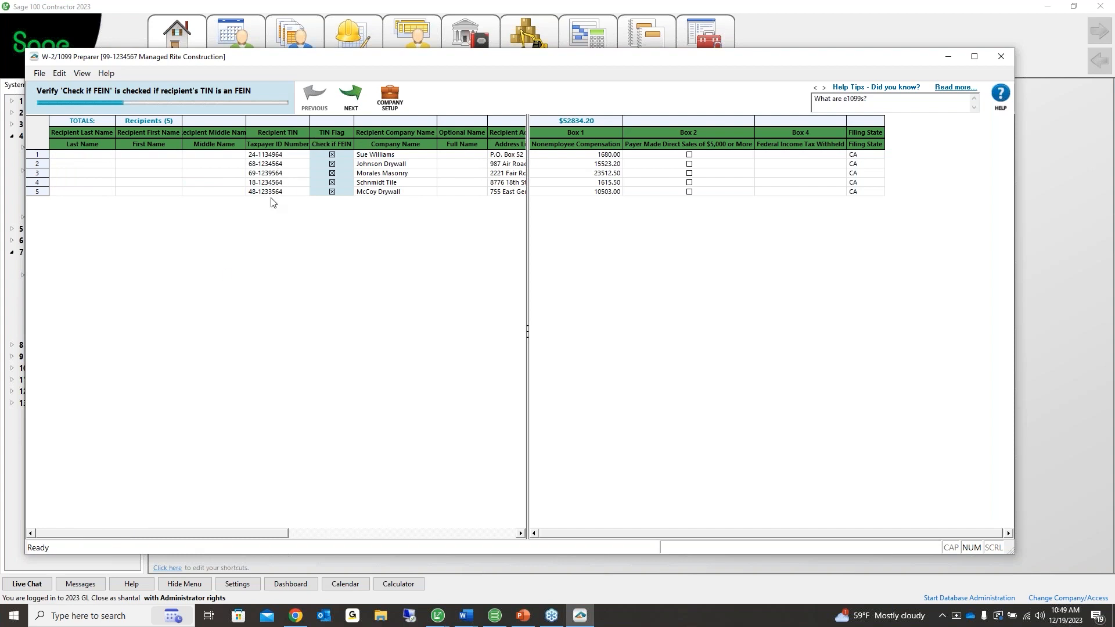
click(354, 103)
click(350, 97)
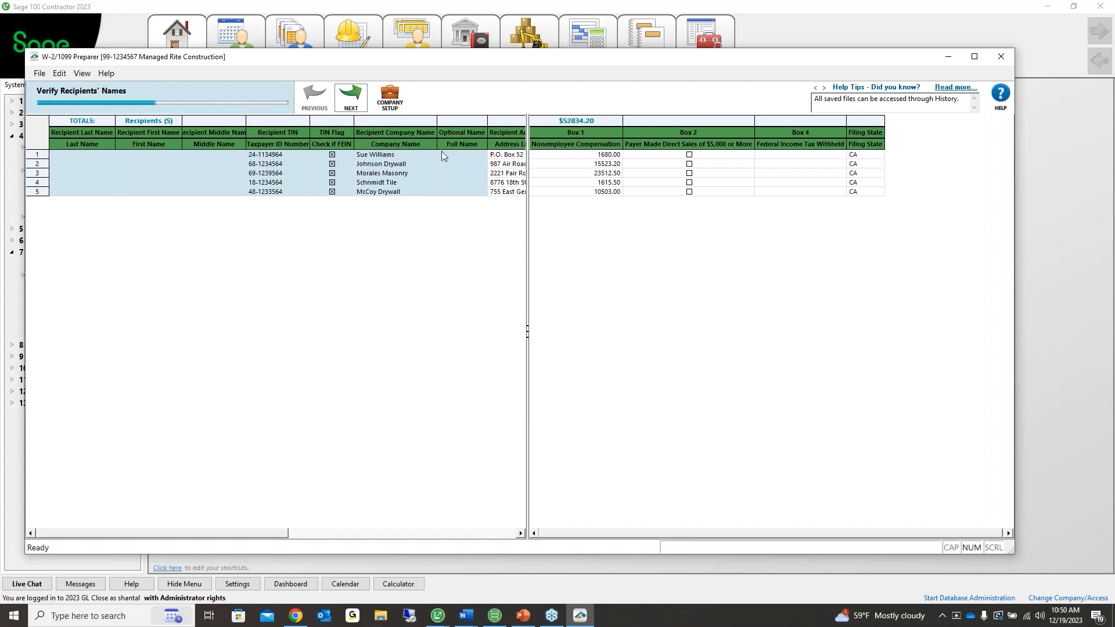
click(350, 97)
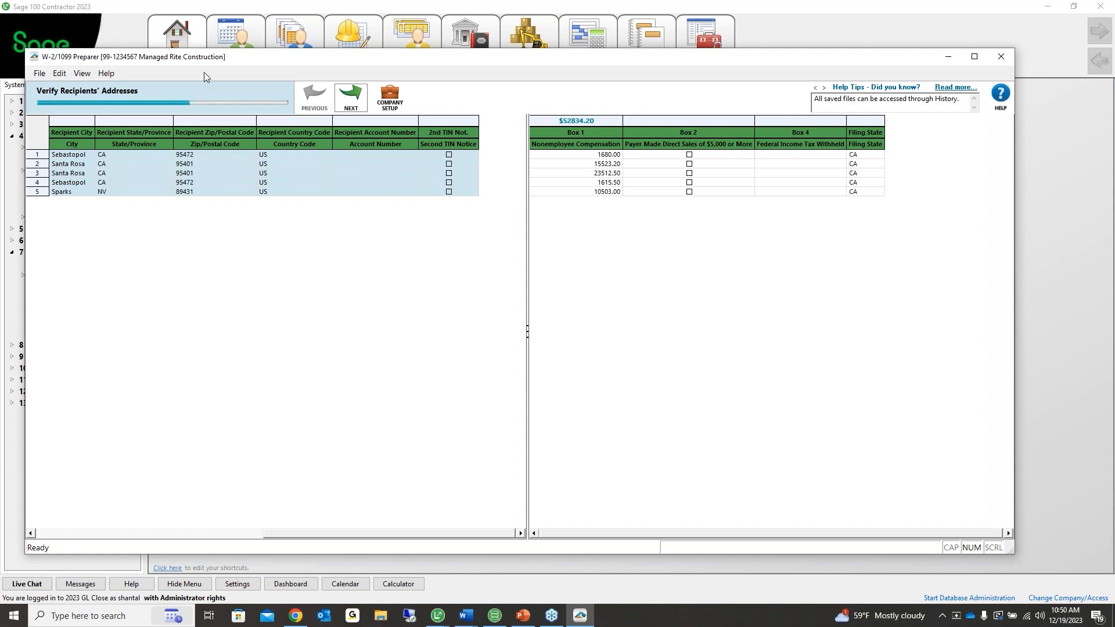
click(338, 99)
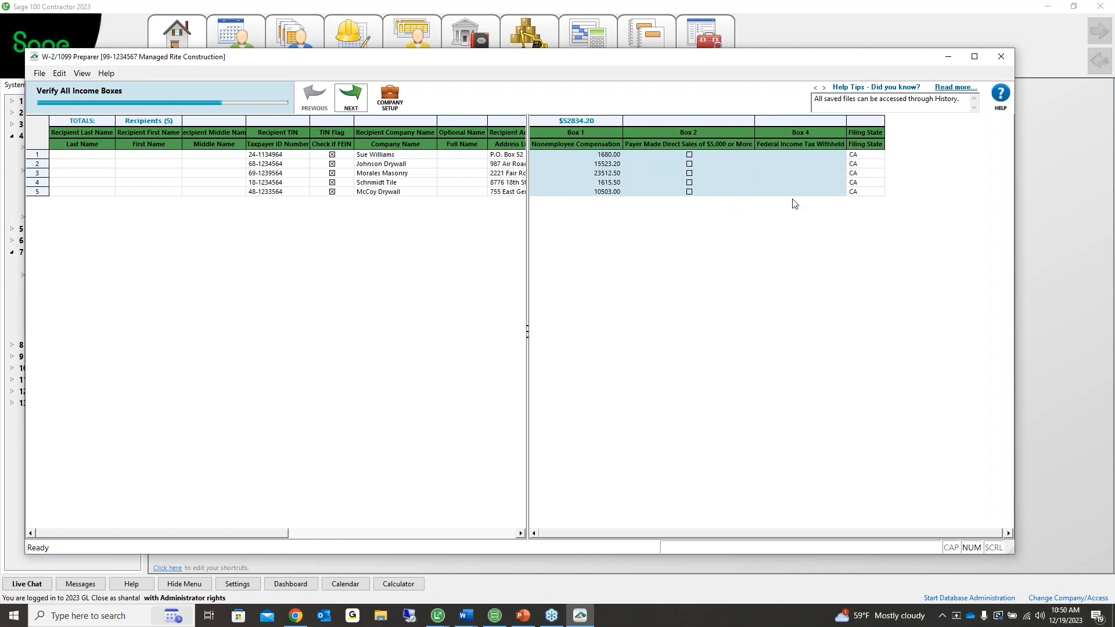
click(351, 98)
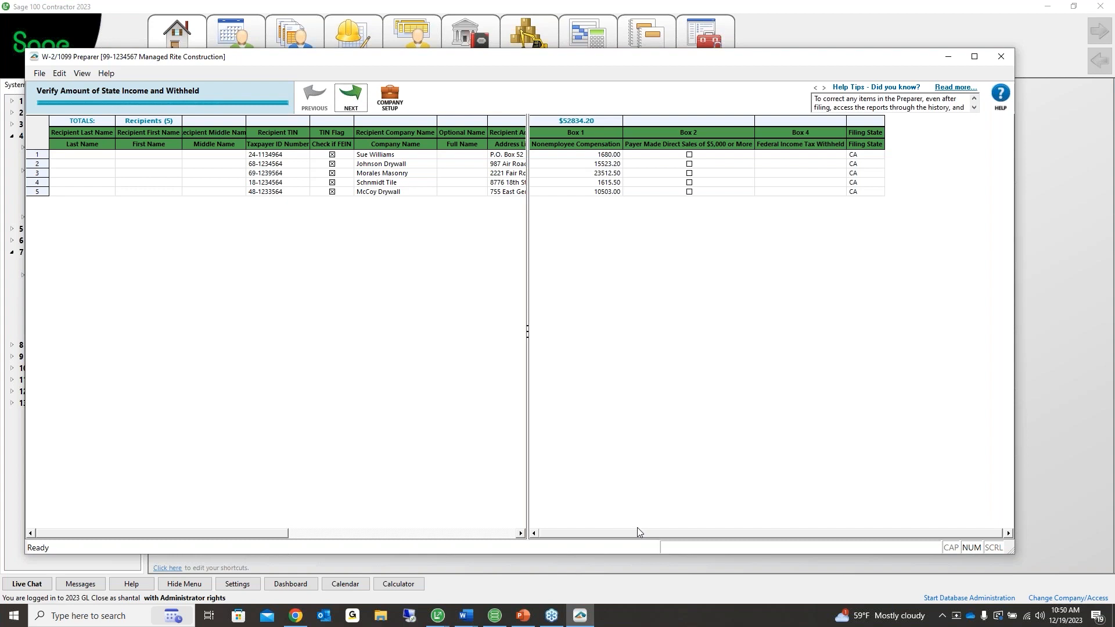
drag(636, 528, 557, 532)
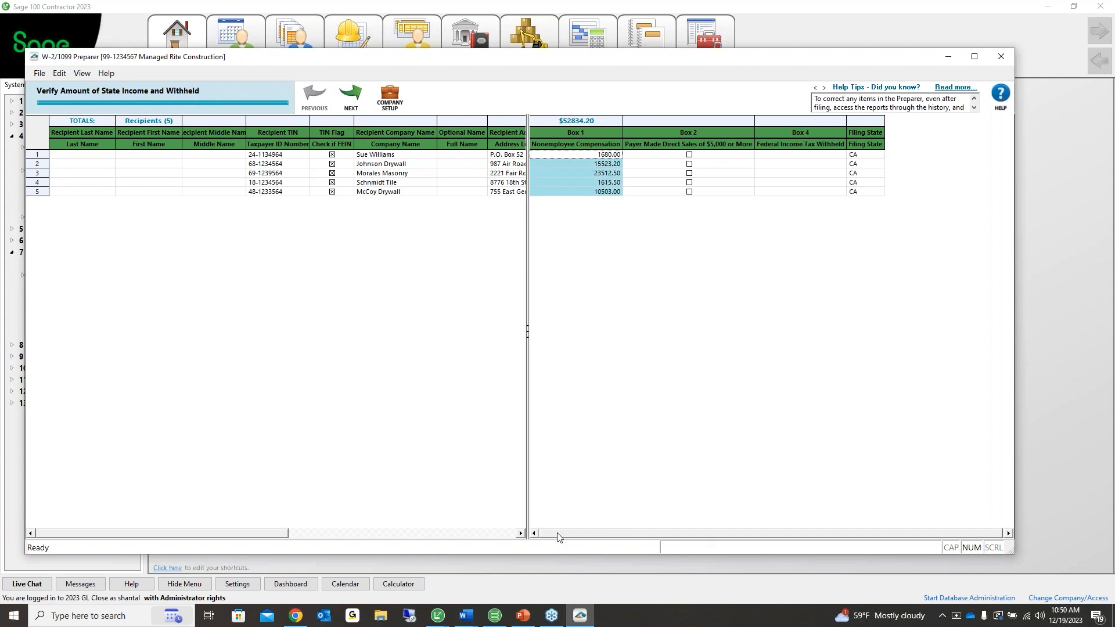
click(351, 97)
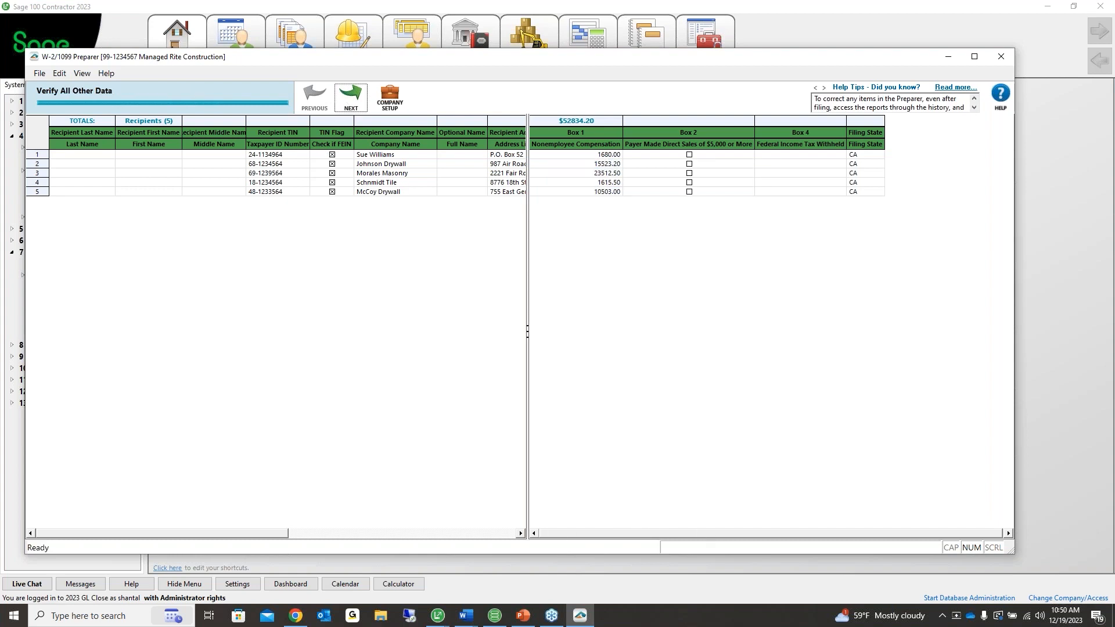
click(350, 97)
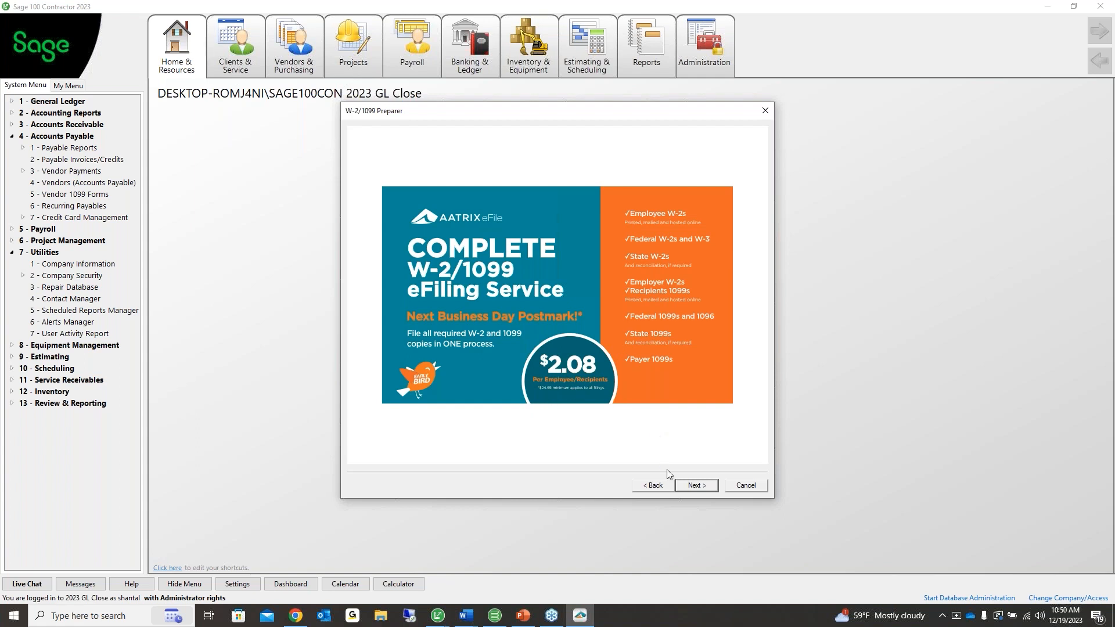
Move past the Aatrix eFiling Service page advertising $2.08 per recipient
click(696, 487)
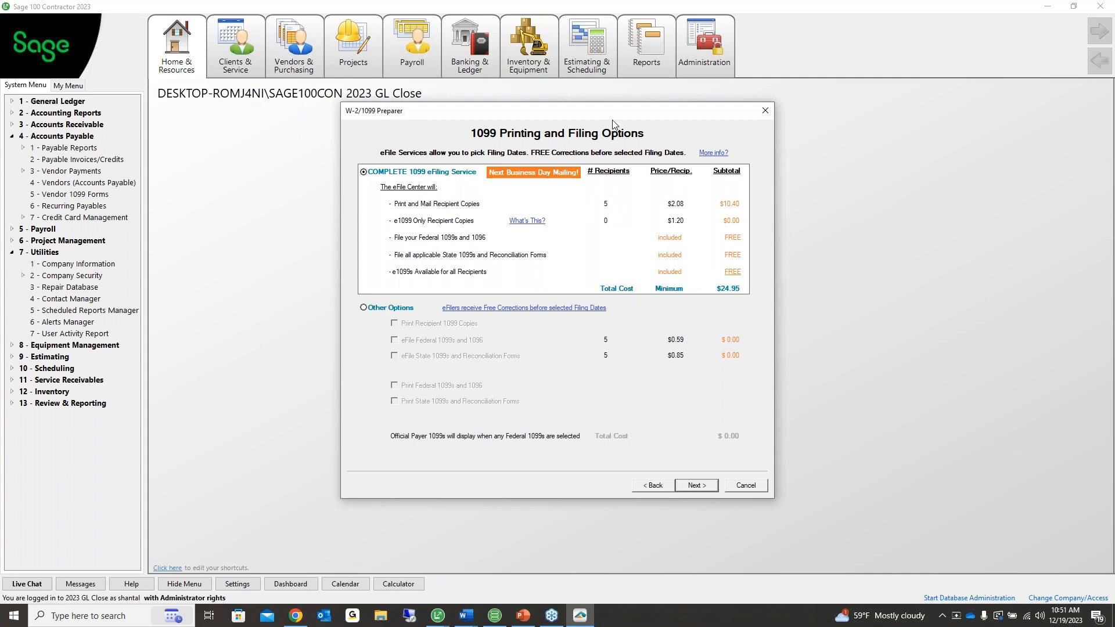
drag(603, 116, 597, 116)
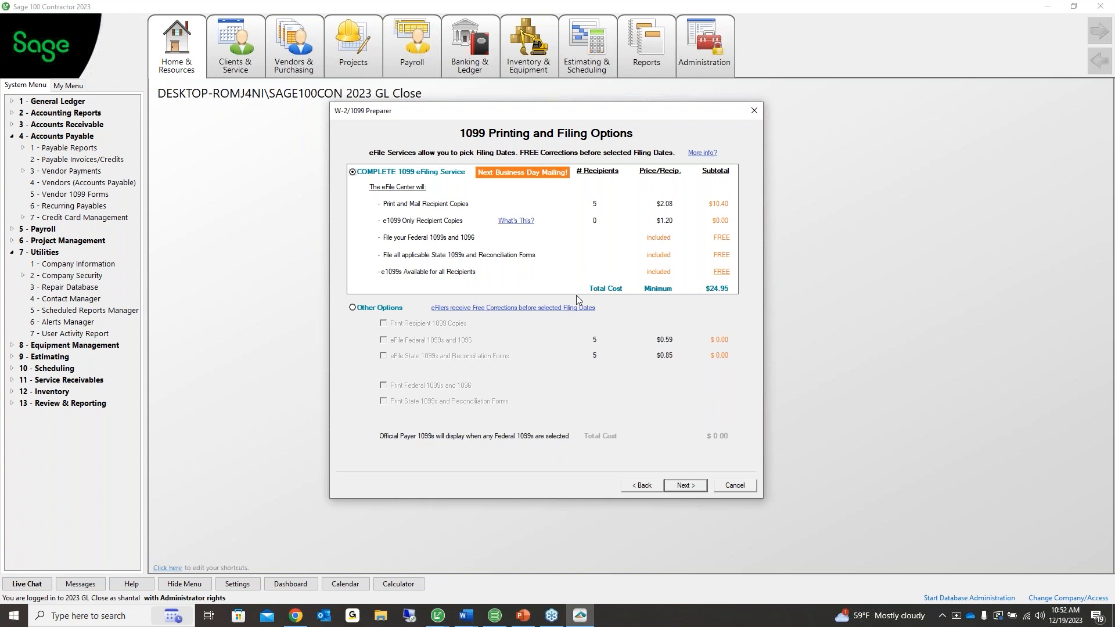
click(678, 490)
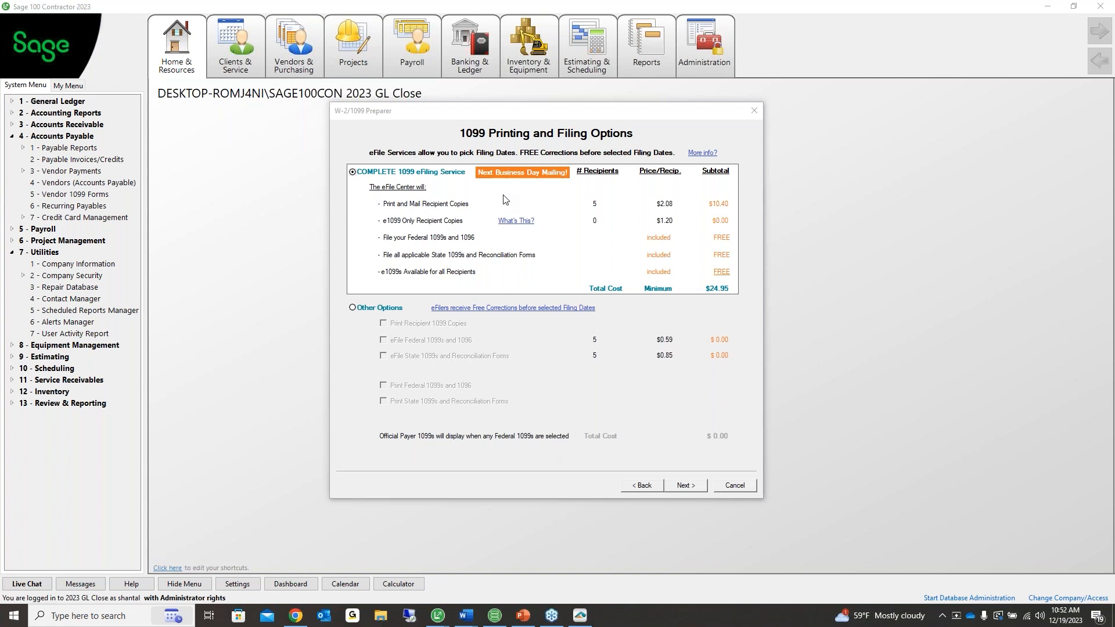
Choose Other Options: print recipient copies and federal 1099s/1096, with federal and state eFiling unchecked
click(353, 310)
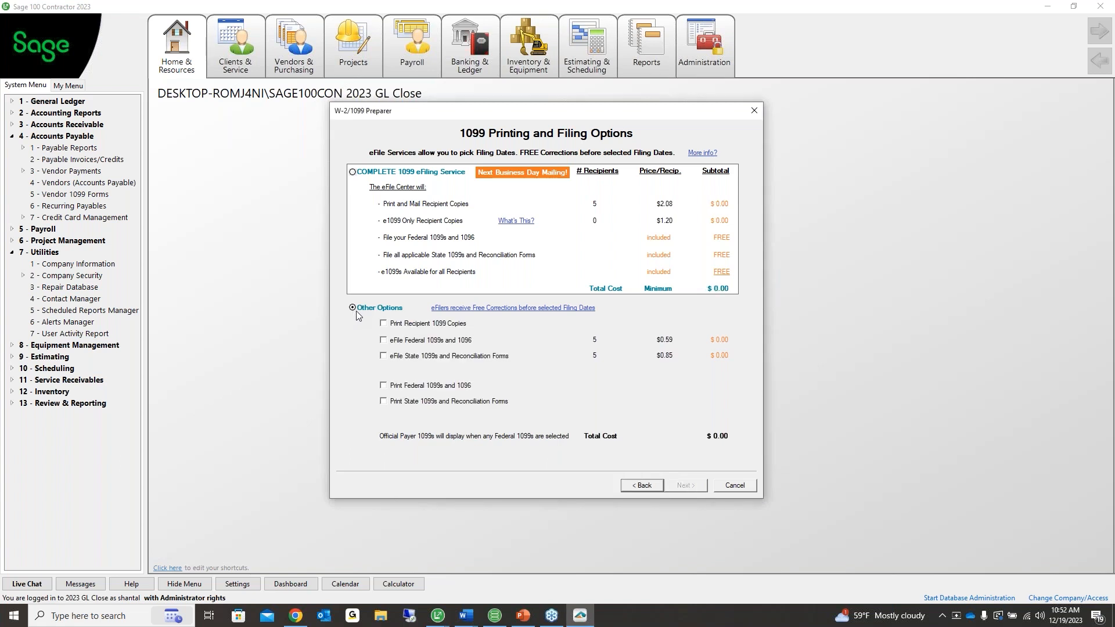
click(382, 323)
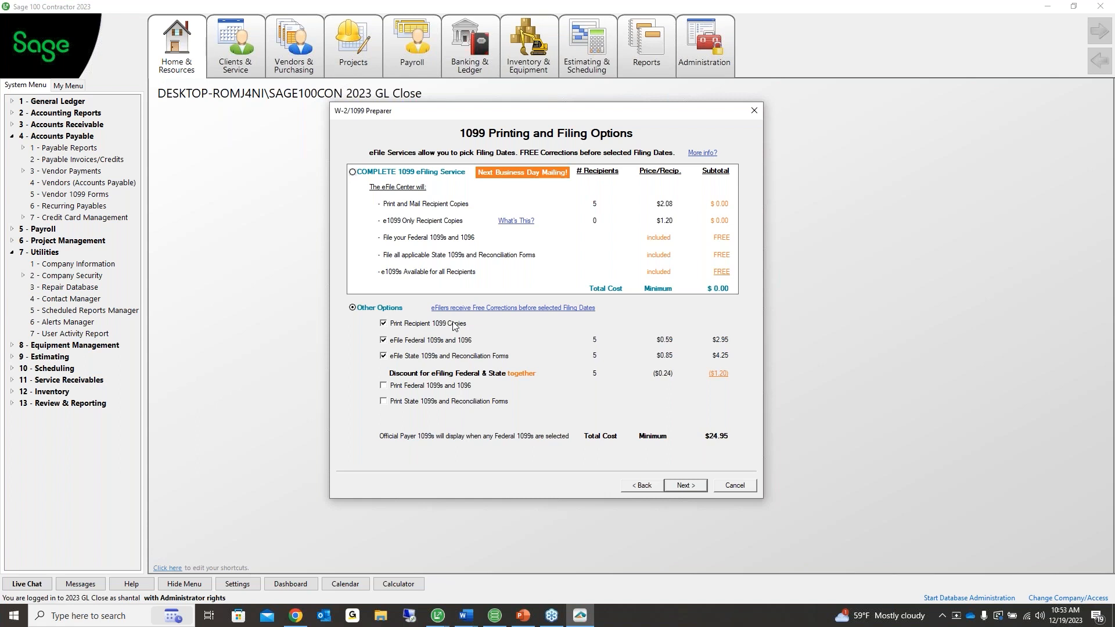
click(383, 340)
click(383, 356)
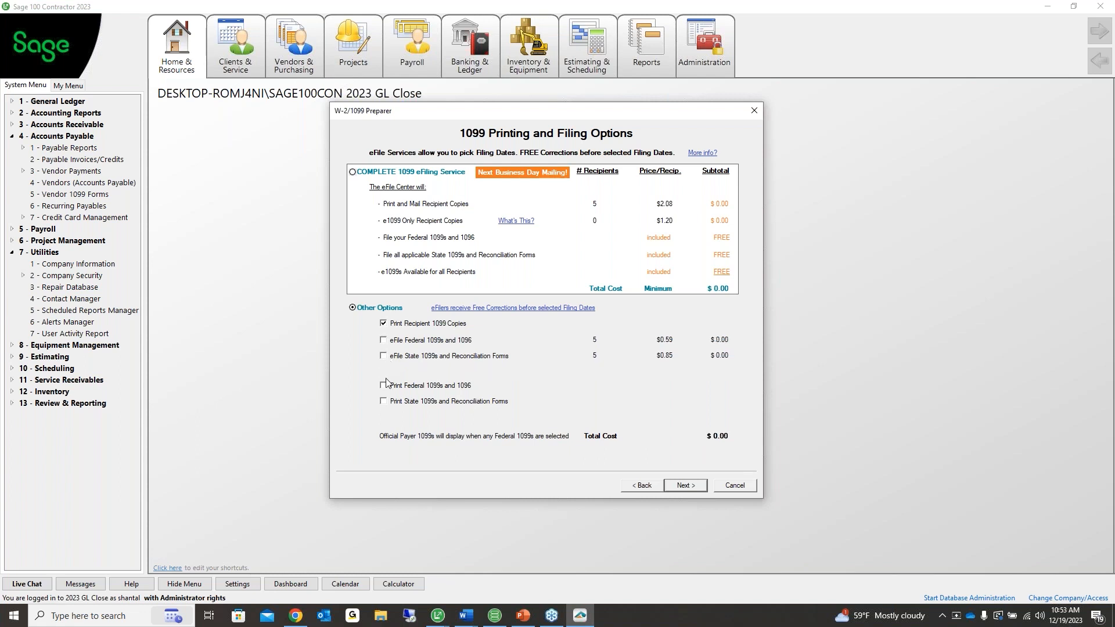
click(383, 386)
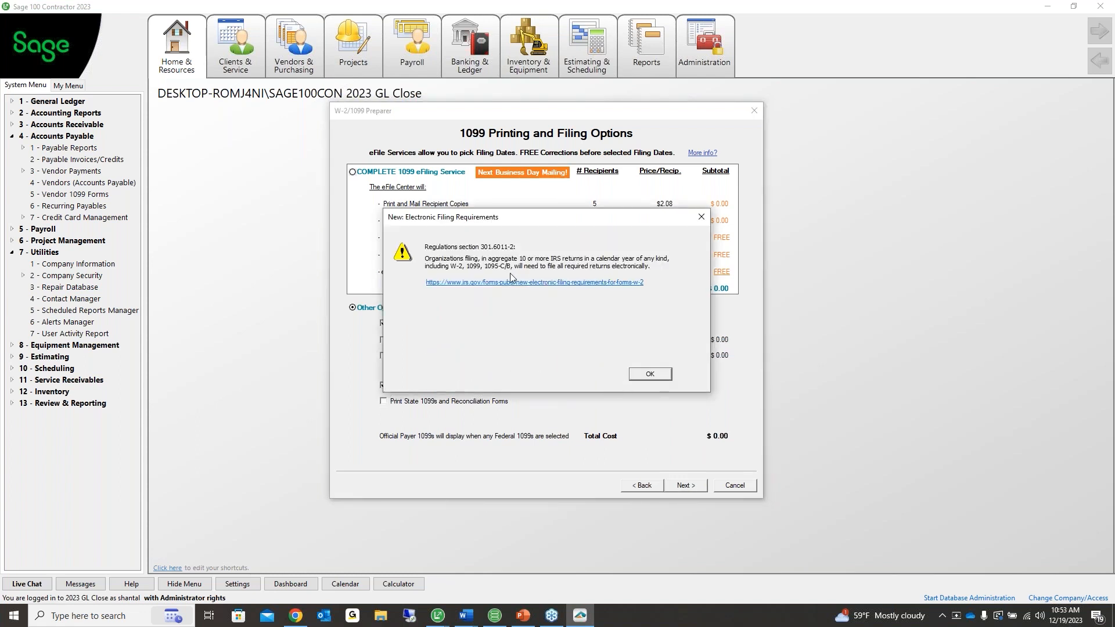
Add printing of state 1099s and reconciliation forms and acknowledge the electronic filing notices
click(699, 218)
click(384, 402)
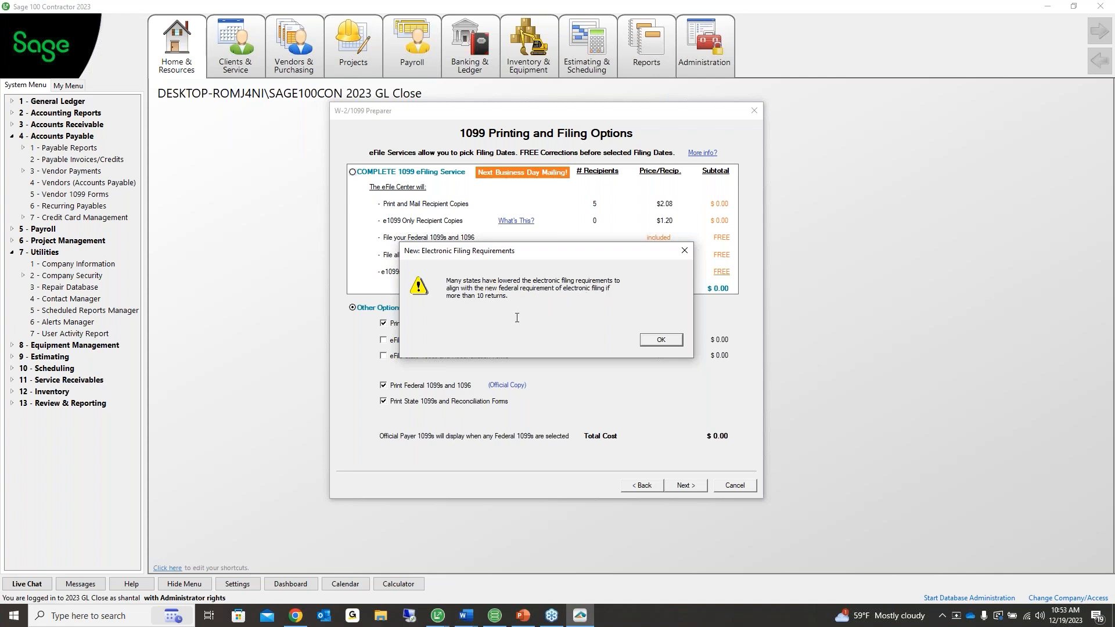
click(661, 341)
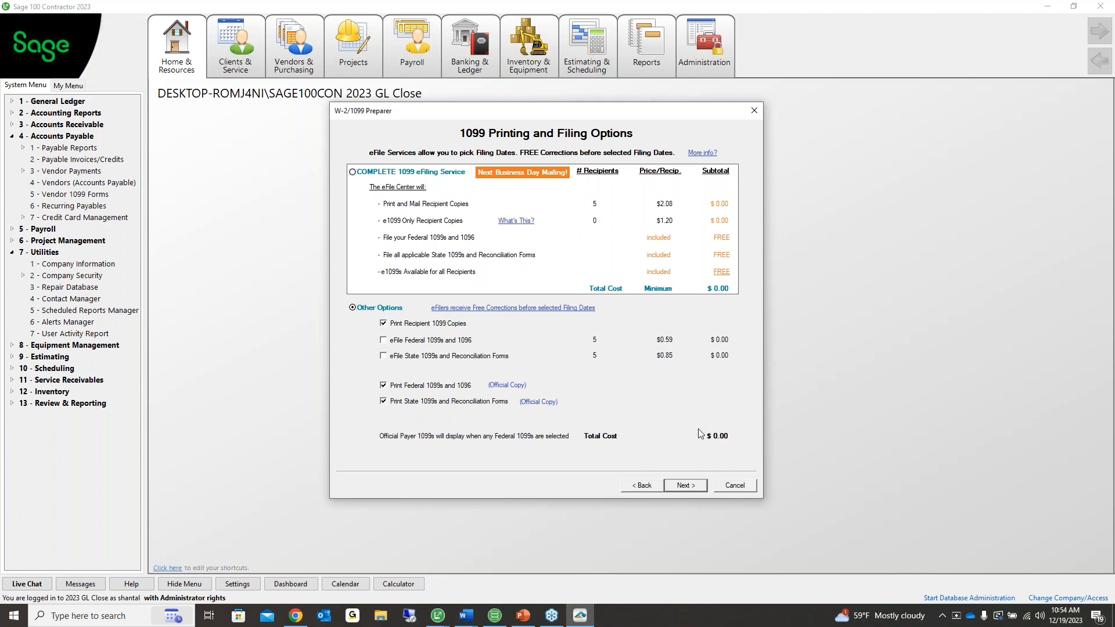
Clear the state, federal and recipient print options and choose the Complete 1099 eFiling Service ($24.95 minimum)
click(384, 402)
click(383, 385)
click(383, 325)
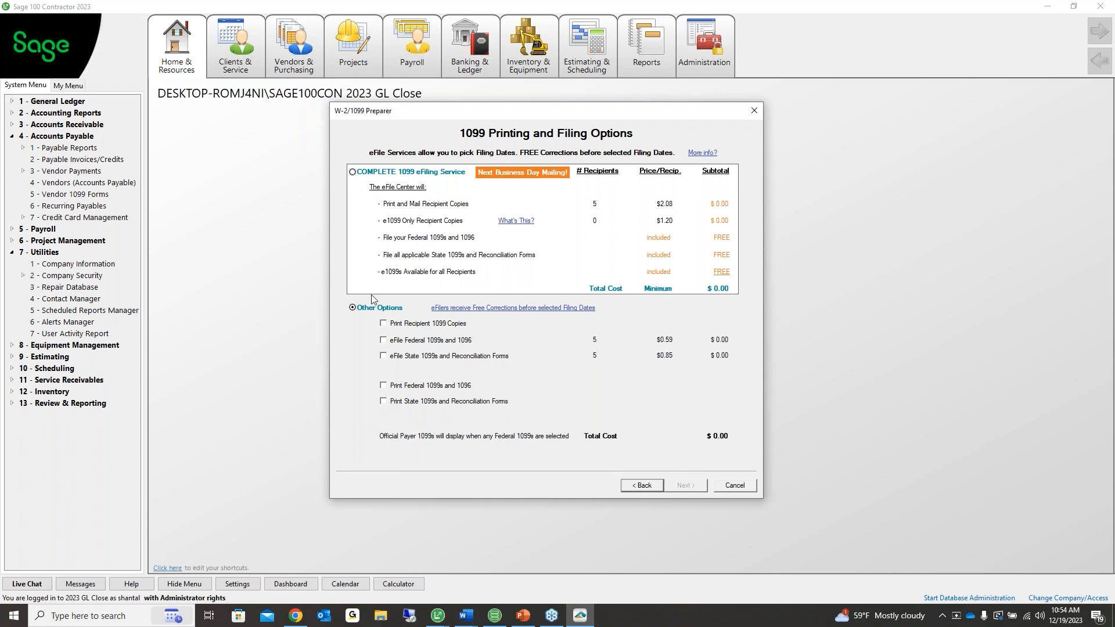
click(353, 172)
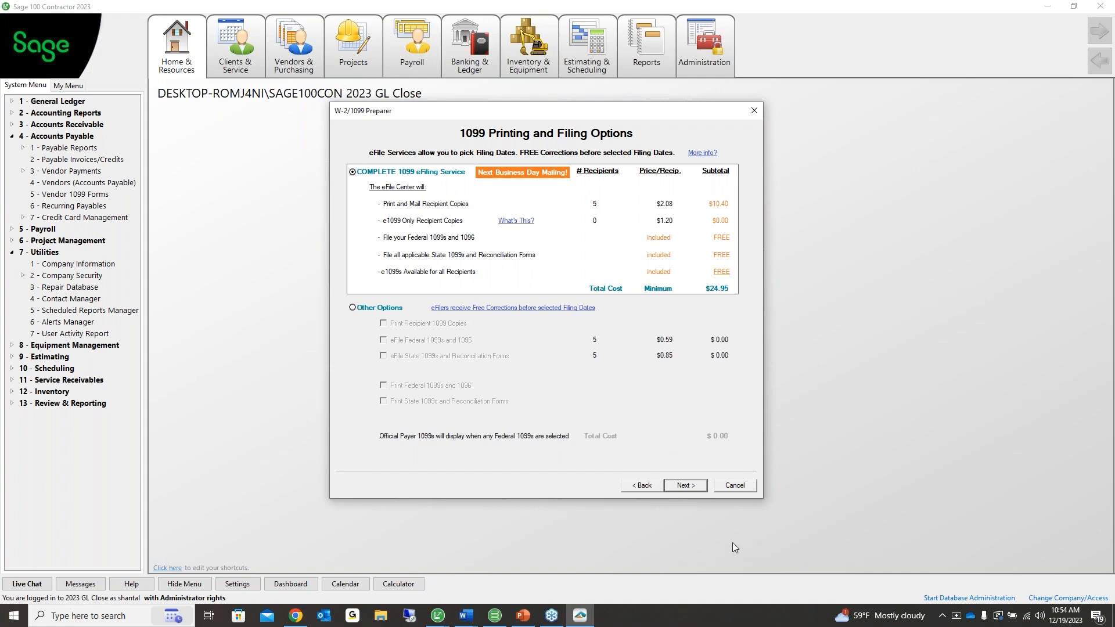
Advance to the PDF Archiving Available page and answer 'No, thank you'
click(680, 486)
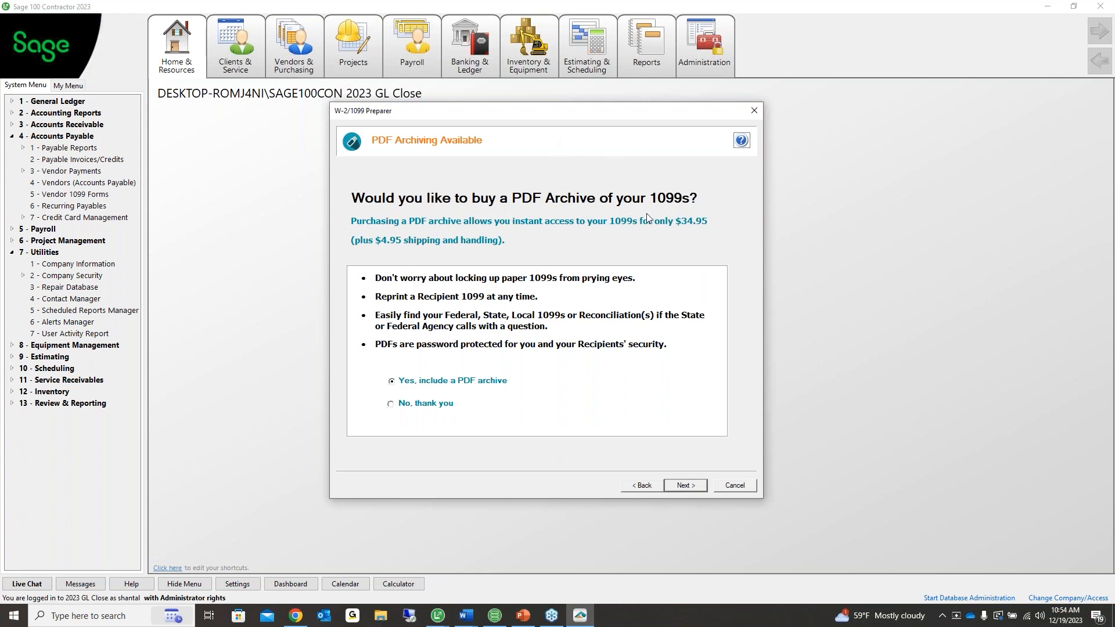
click(409, 403)
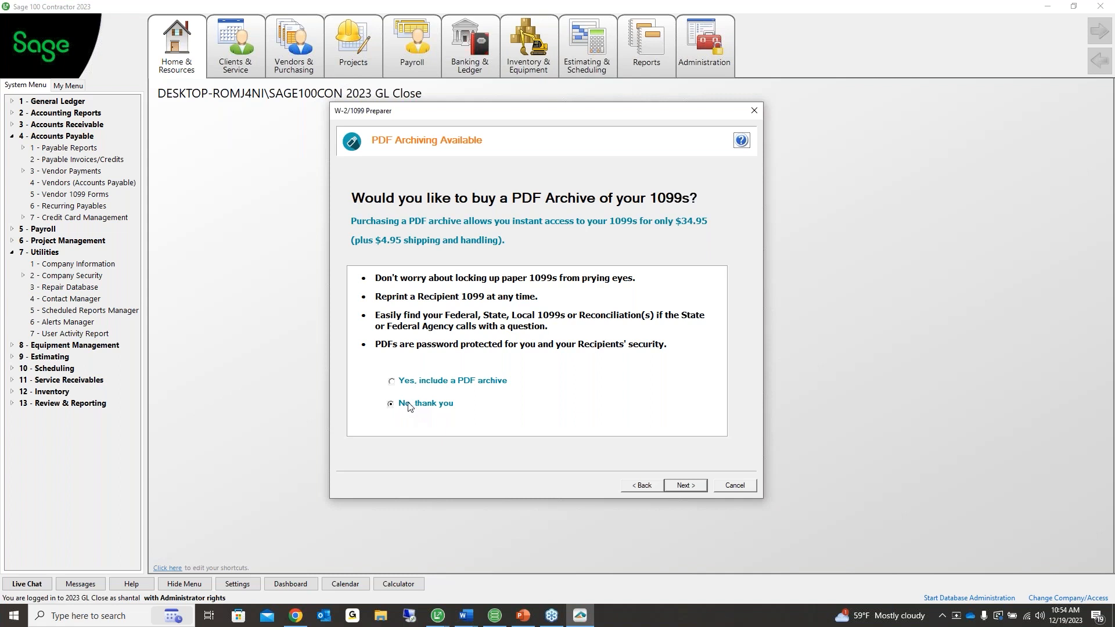
Continue through Select the States with CA - California checked to reach Review Data
click(691, 489)
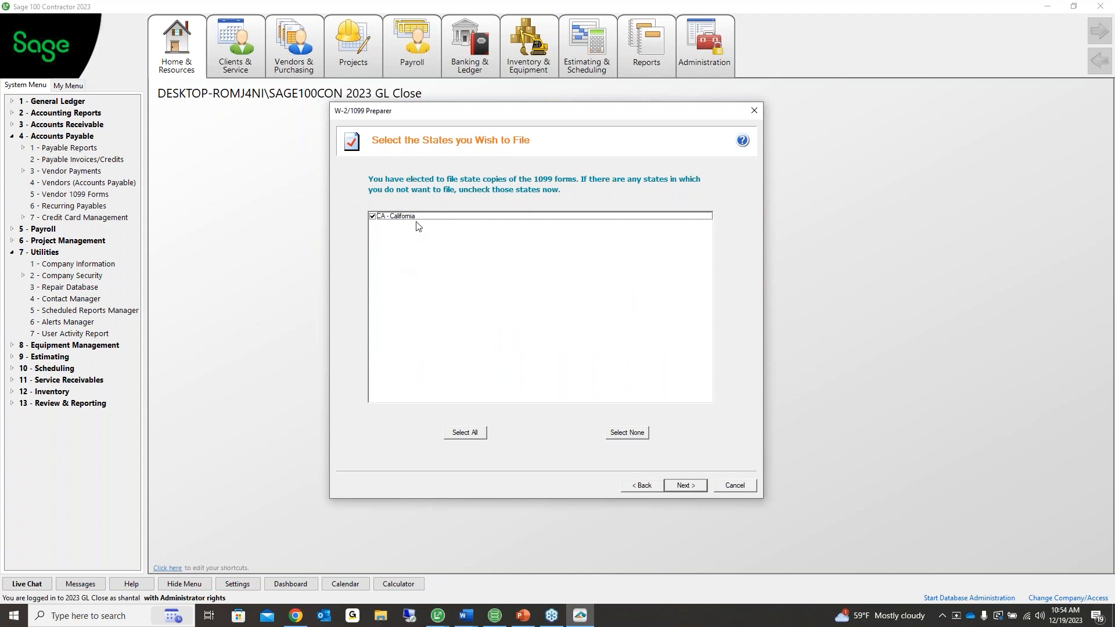
click(685, 487)
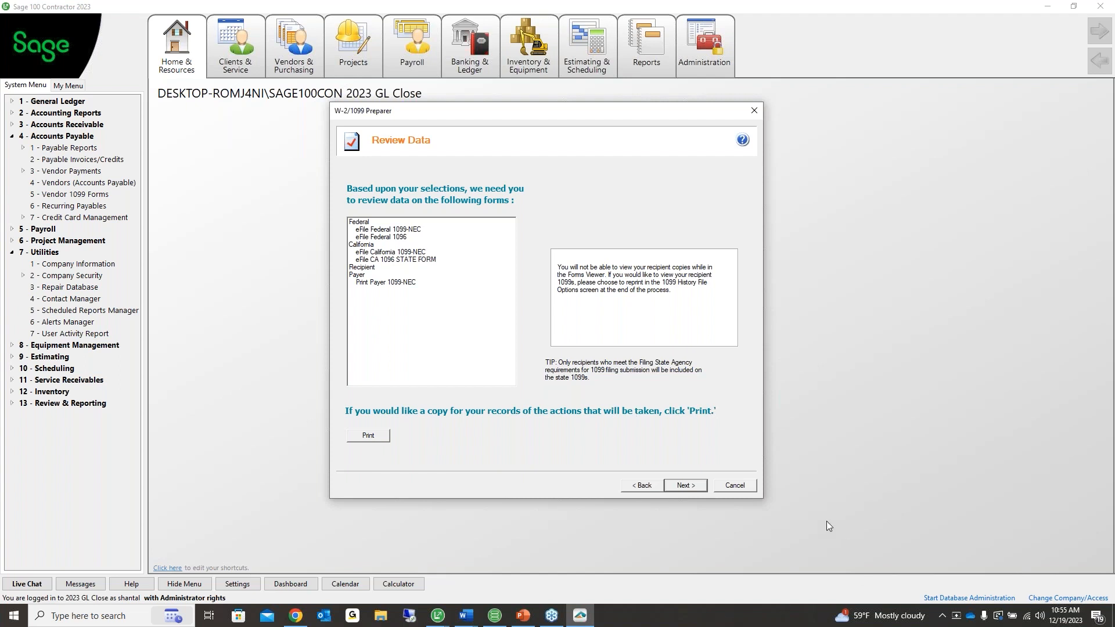
Accept the Review Data page so Aatrix loads the Federal 1099-NEC Copy A report
click(685, 487)
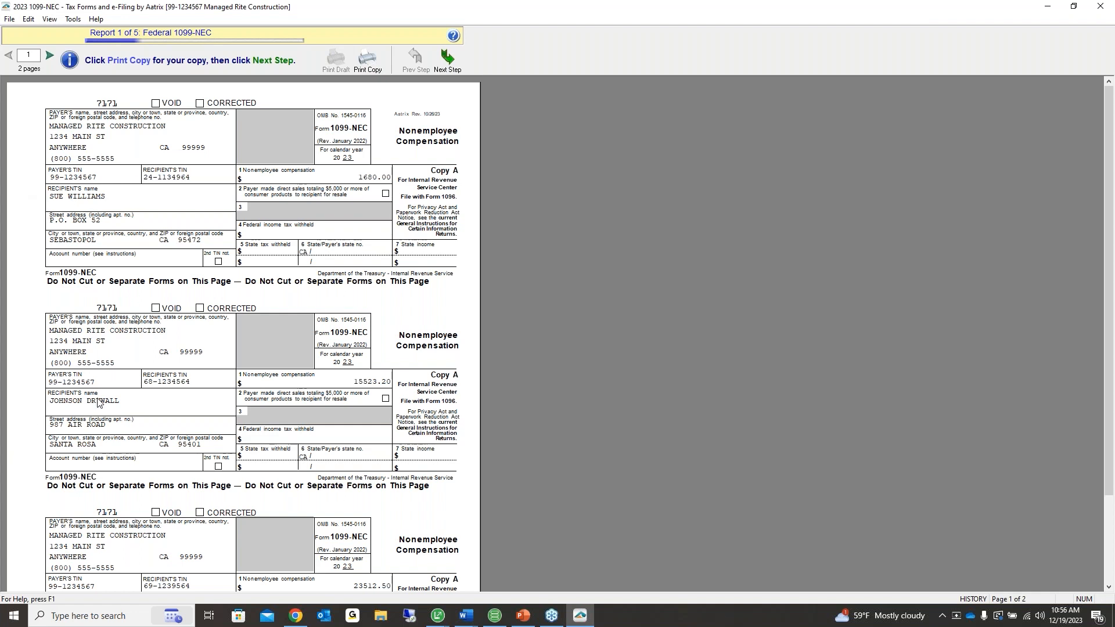
Look over the Federal 1099-NEC preview and decline printing it, moving on to the Federal 1096
scroll(117, 533, down, 1)
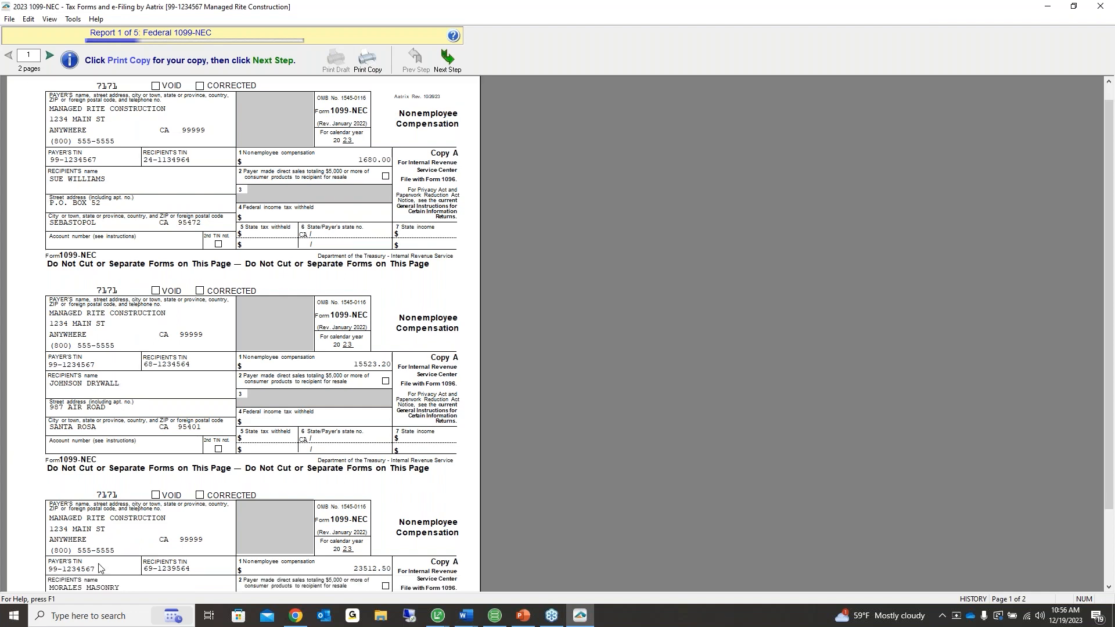
scroll(244, 551, up, 1)
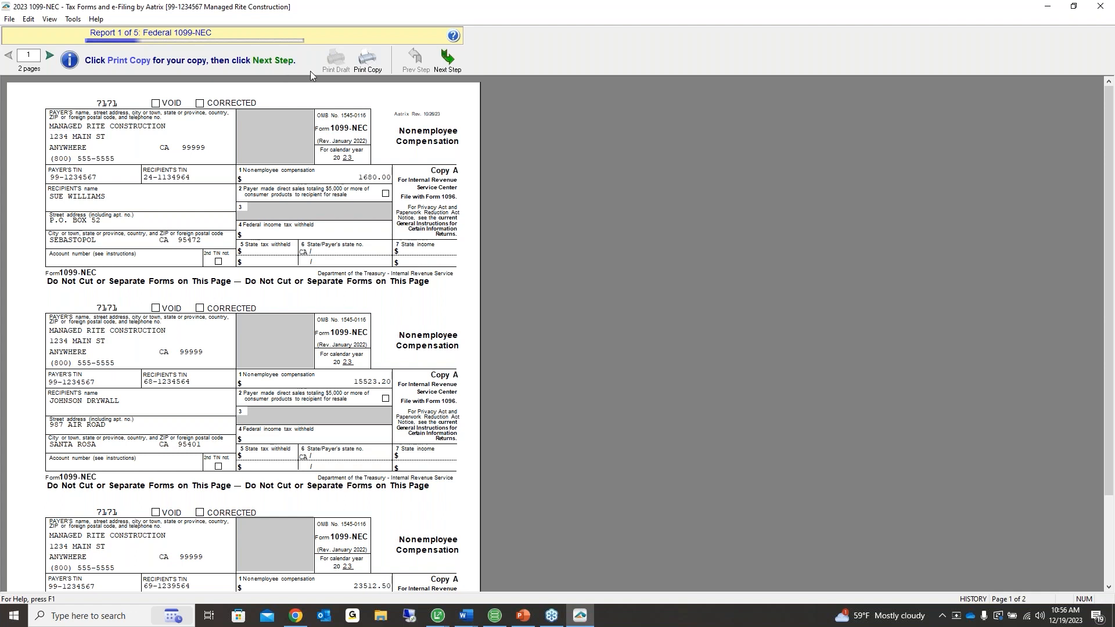
click(367, 59)
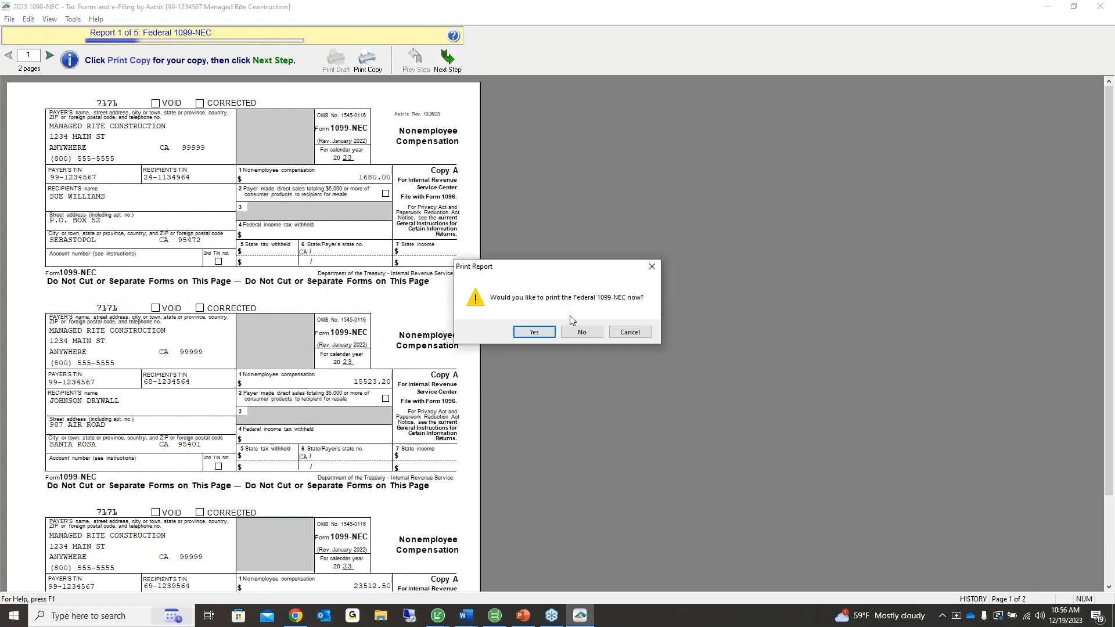
click(585, 334)
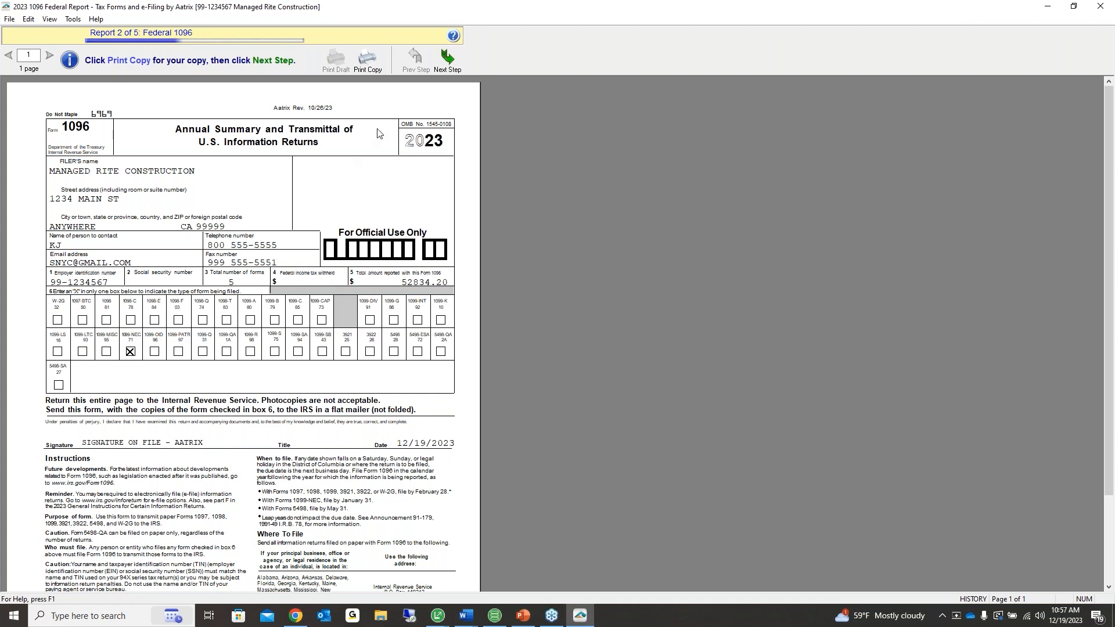
Skip printing the Federal 1096 and the California 1099-NEC copies, cancelling the Print dialog
click(444, 61)
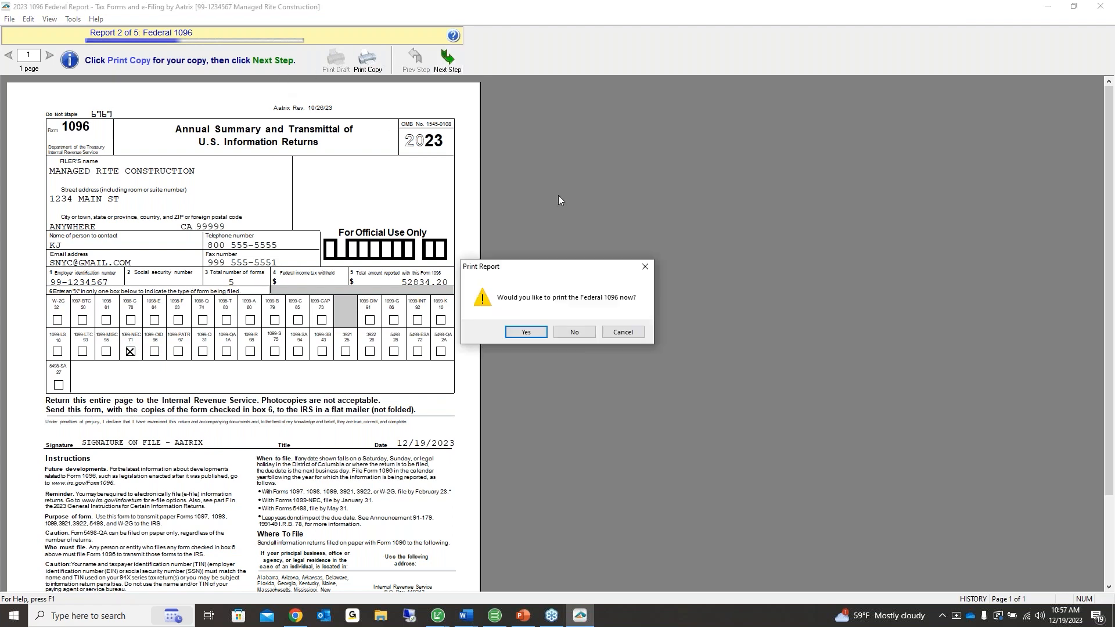
click(573, 331)
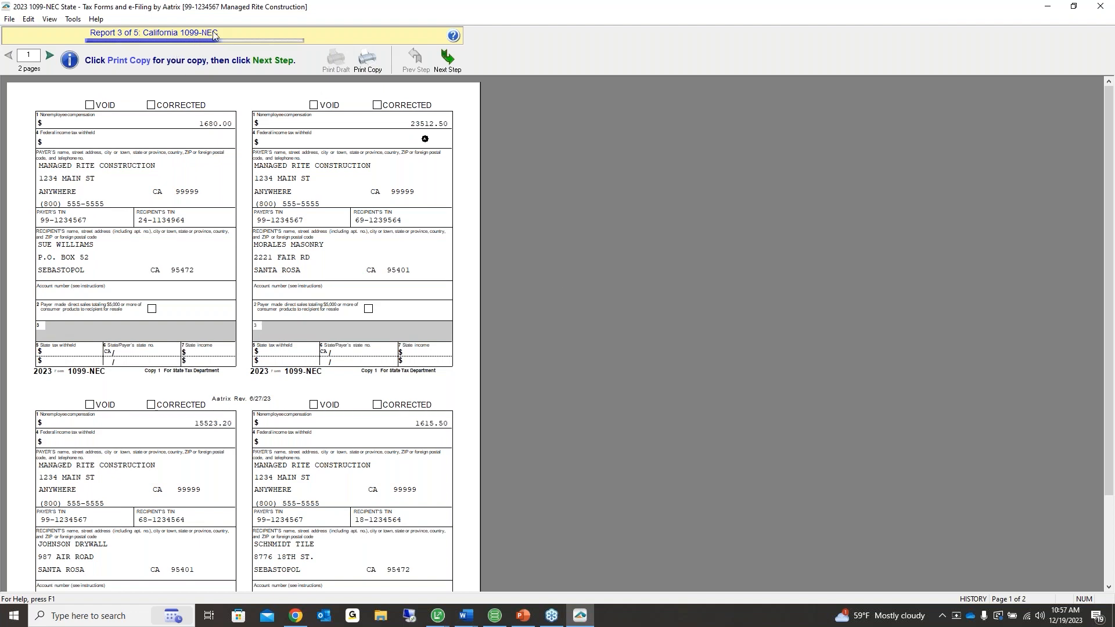
click(447, 62)
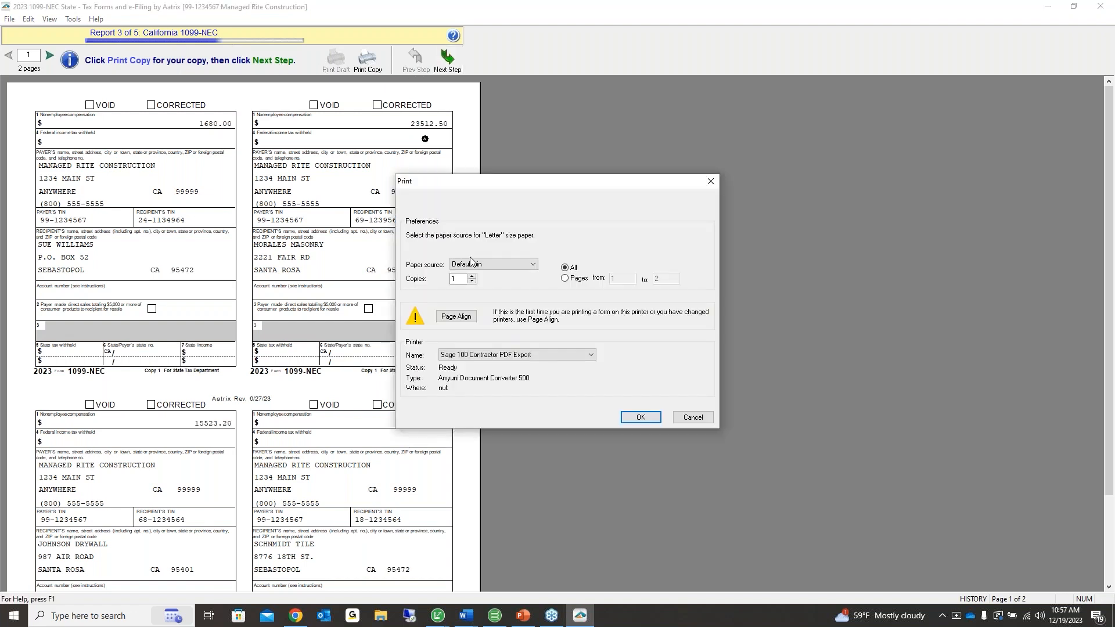
click(692, 418)
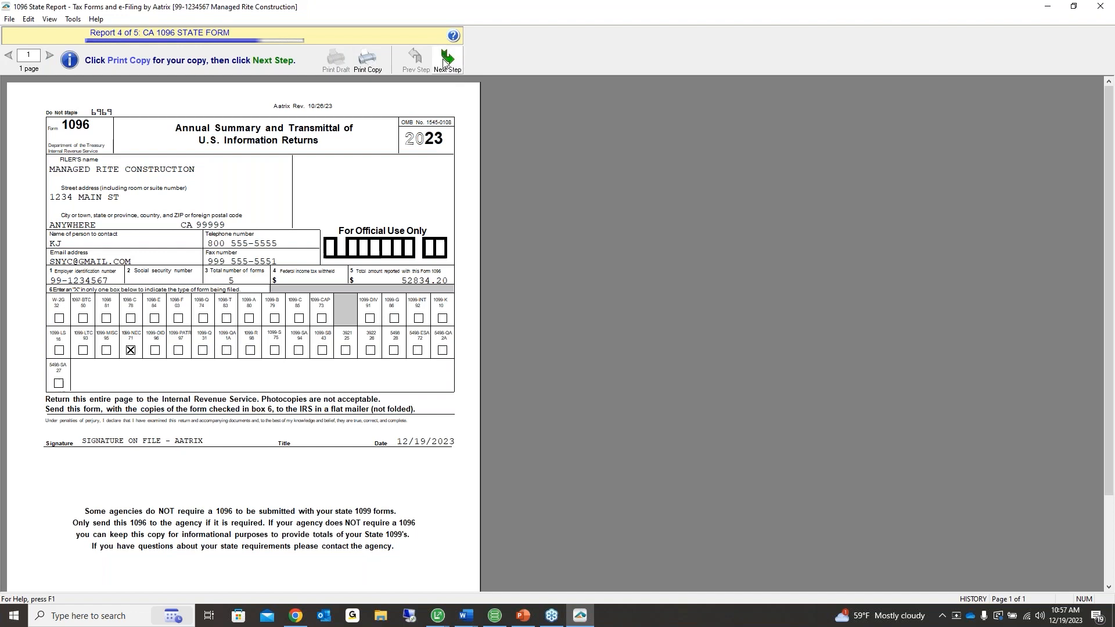
Cancel printing the CA 1096, then decline the final print of the Payer 1099-NEC copies
click(446, 64)
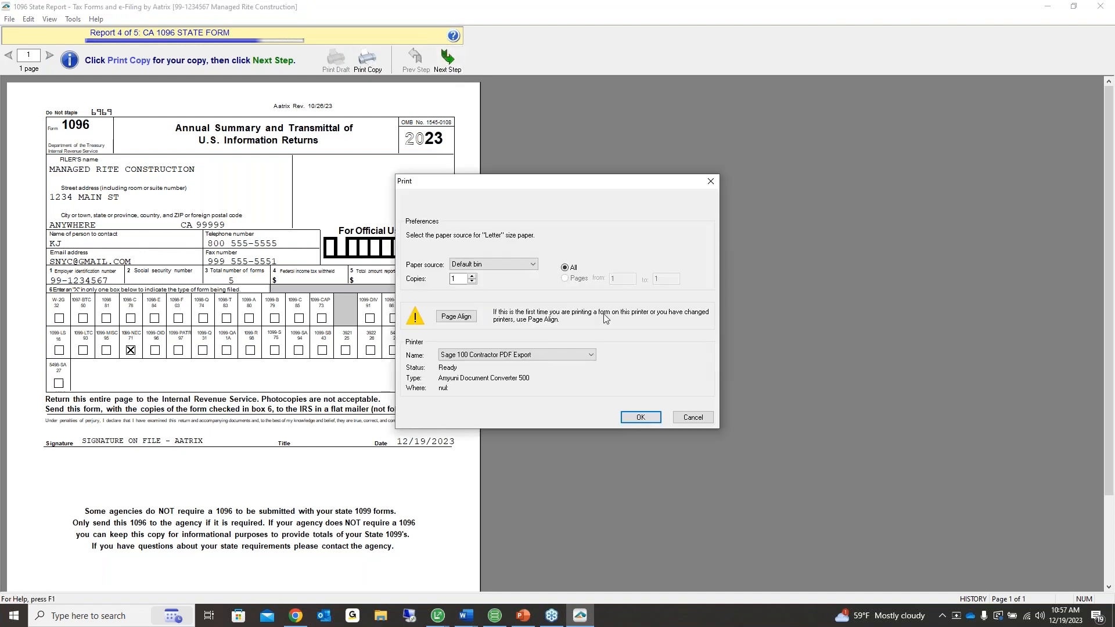
click(692, 417)
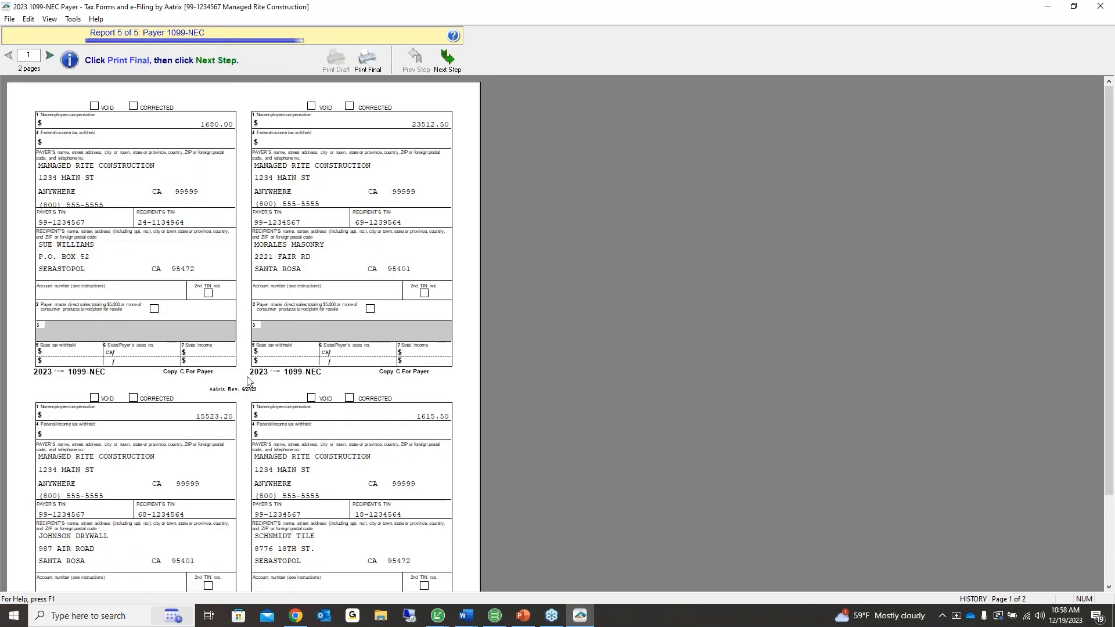
click(364, 66)
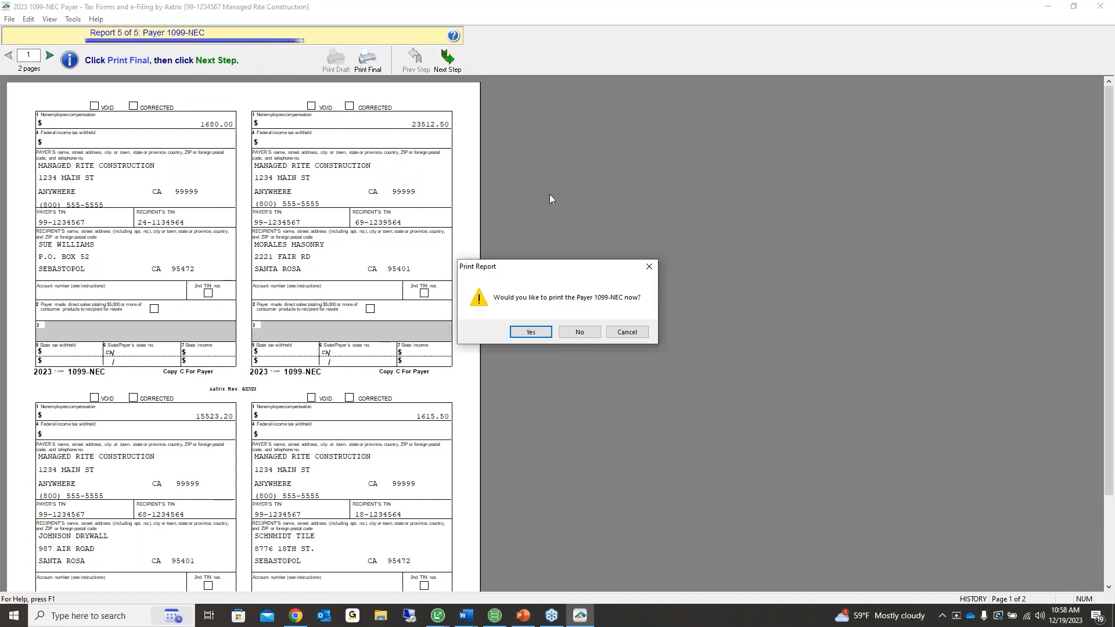
click(579, 332)
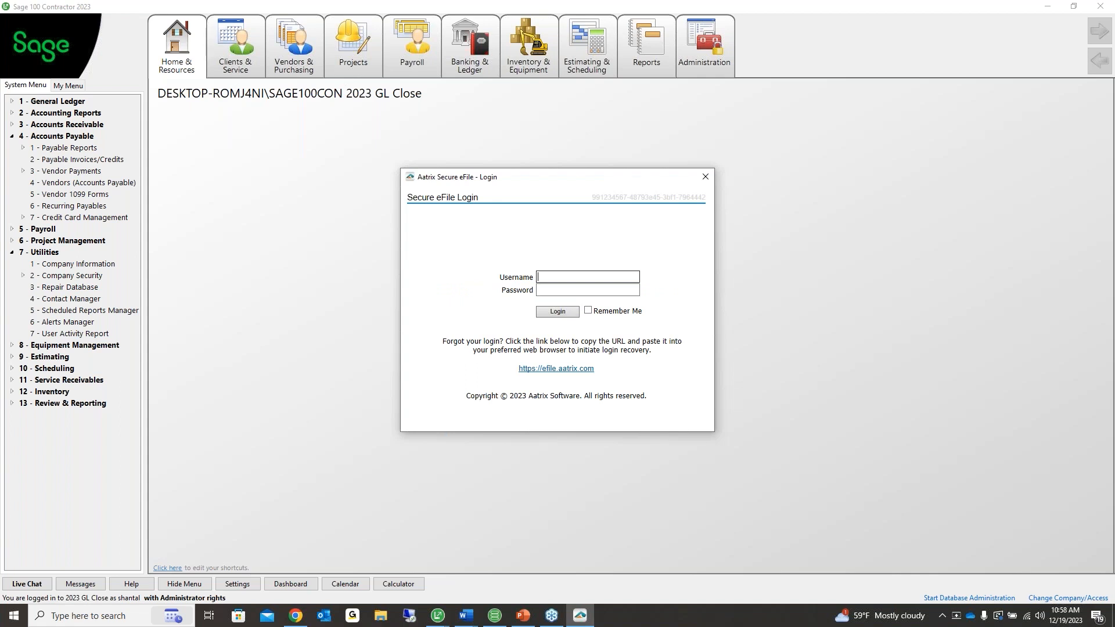
Close the Aatrix eFile login, confirm cancelling the session, and submit 'Testing the process' as the reason
click(705, 177)
click(706, 180)
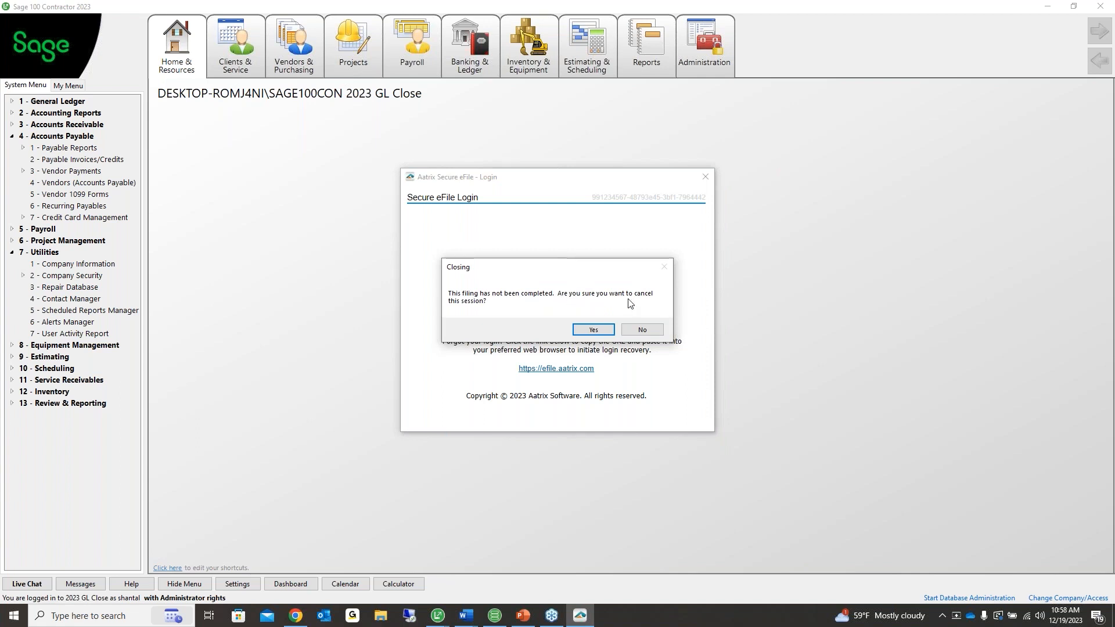
click(609, 329)
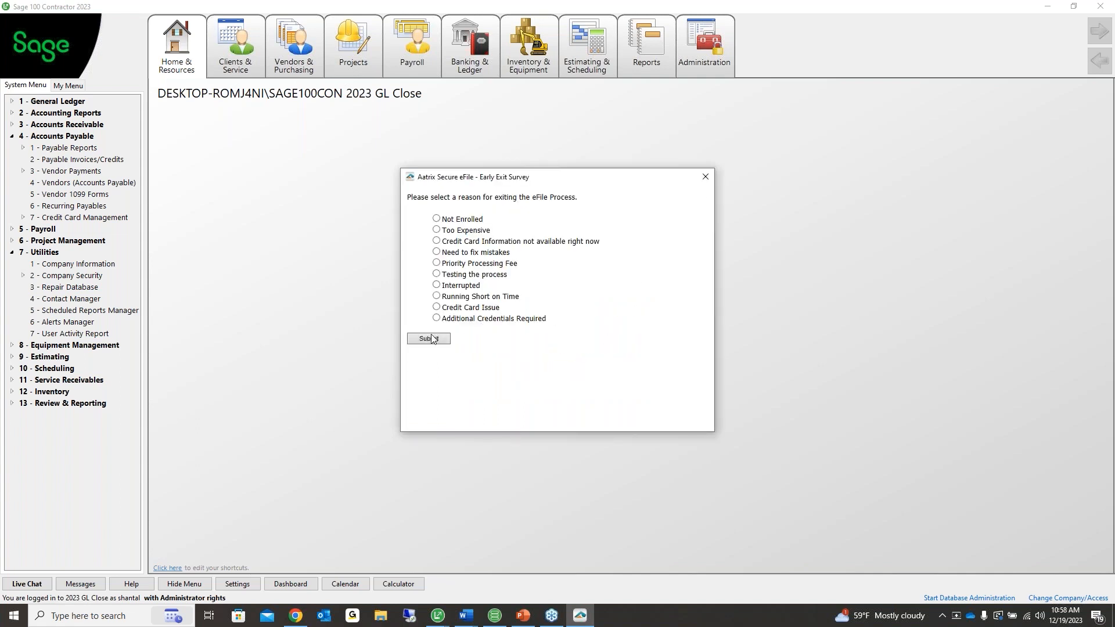
click(437, 274)
click(429, 339)
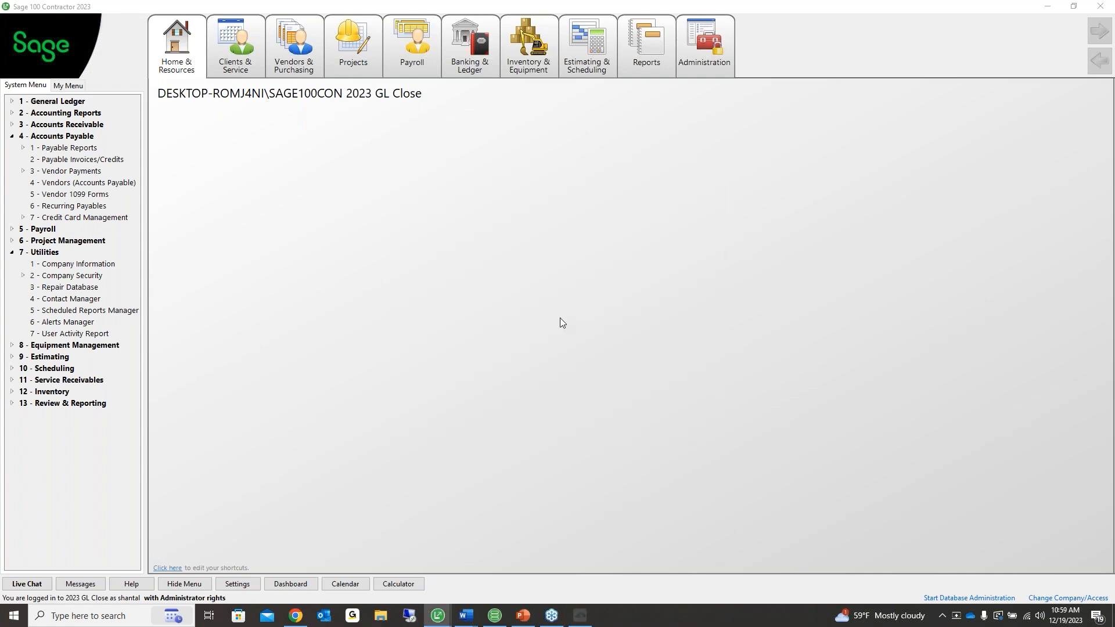
Save the filing data for later, then open 4-5 Vendor 1099 Forms and view its report history
click(595, 332)
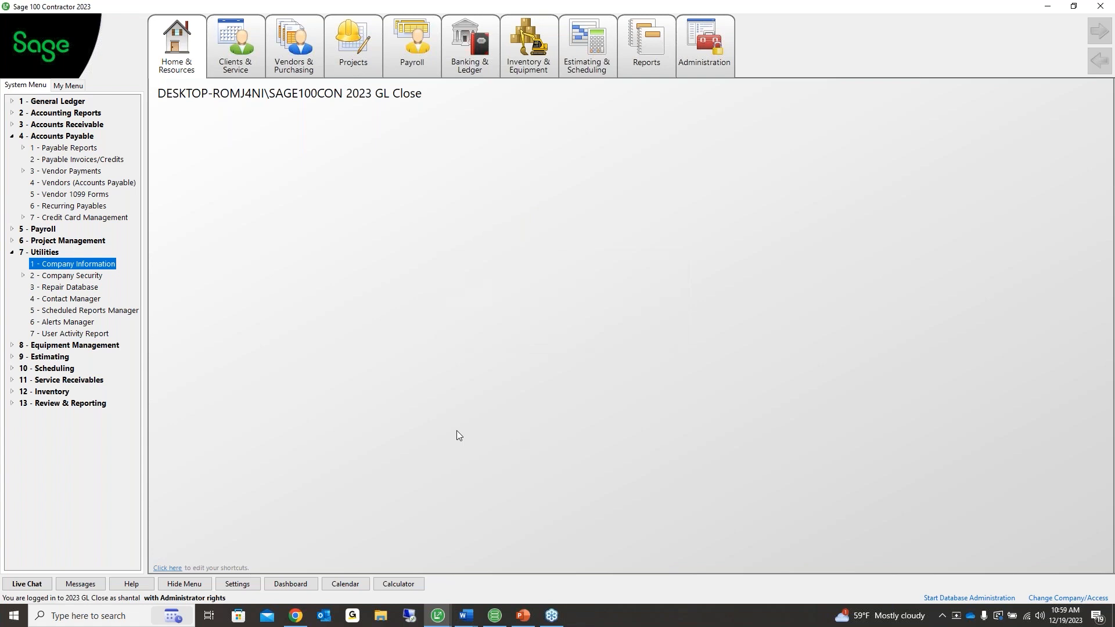
click(102, 195)
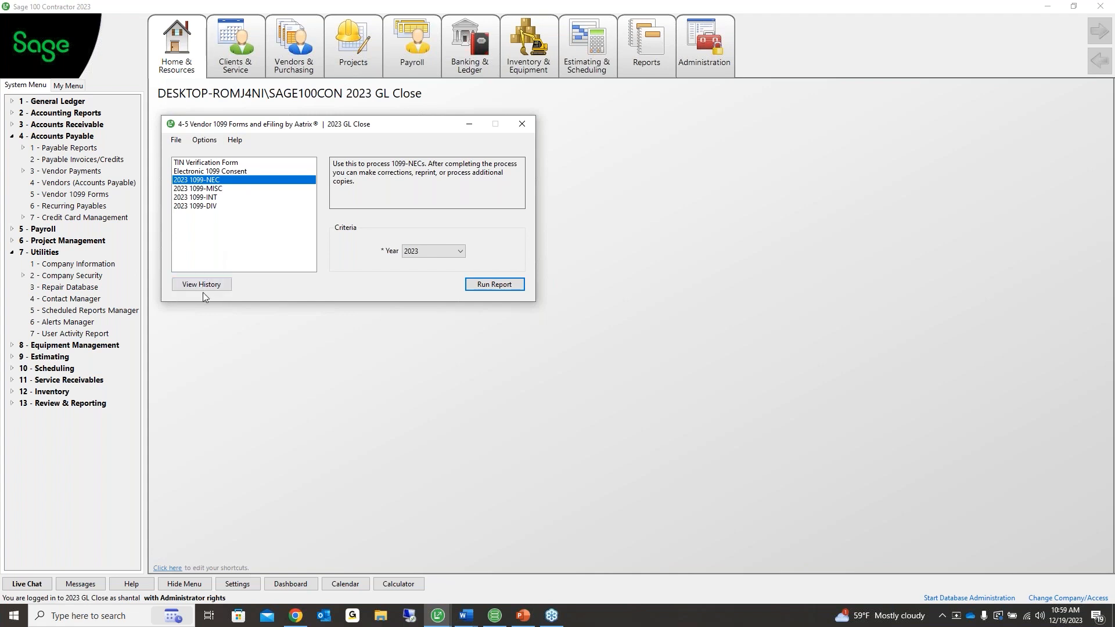
click(184, 285)
click(351, 194)
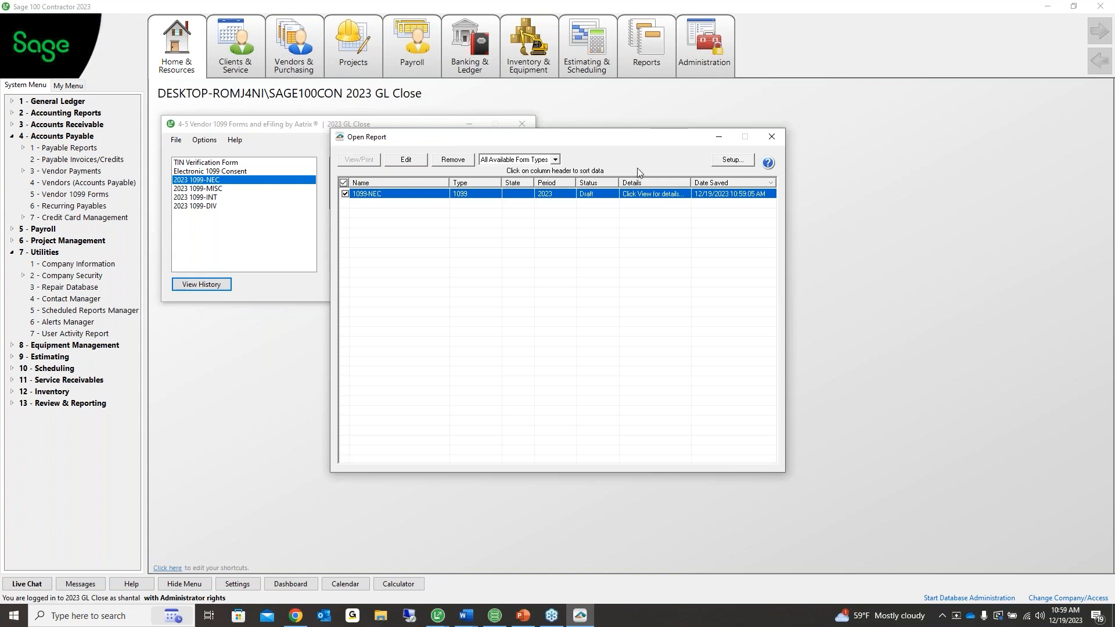
click(555, 160)
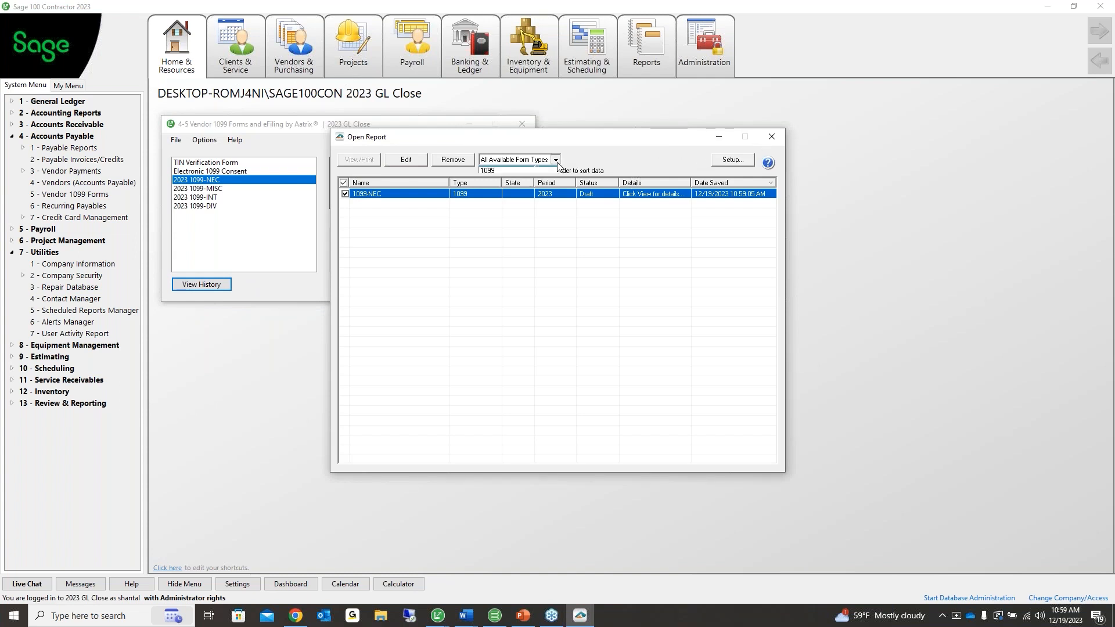
click(535, 185)
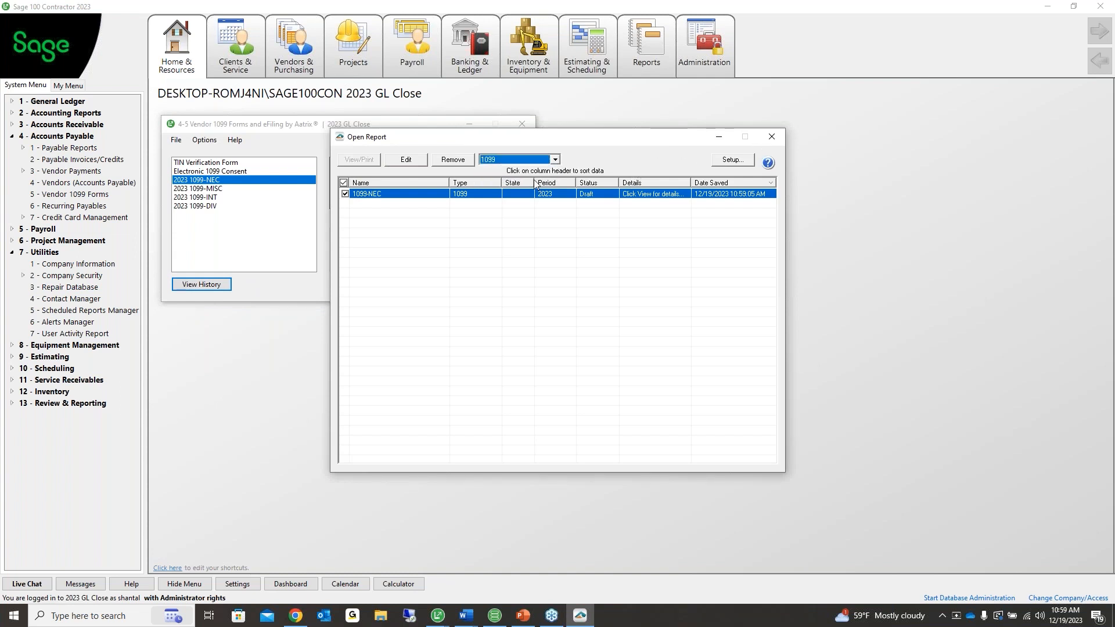
click(775, 137)
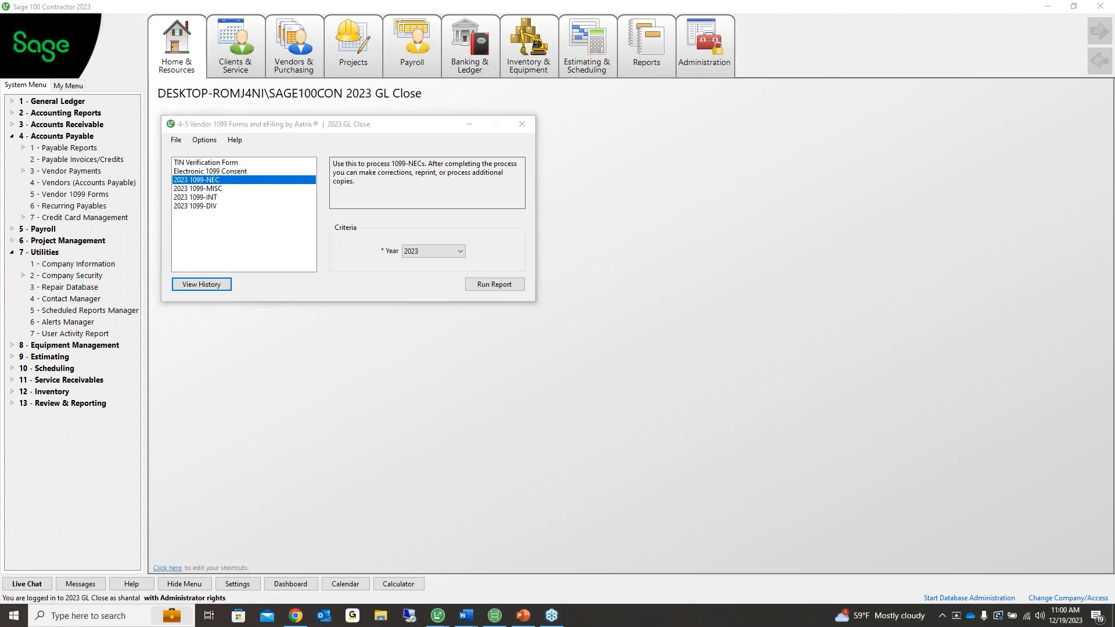
Select the 2023 1099-MISC form and set the Year dropdown to 2023
click(203, 190)
click(181, 237)
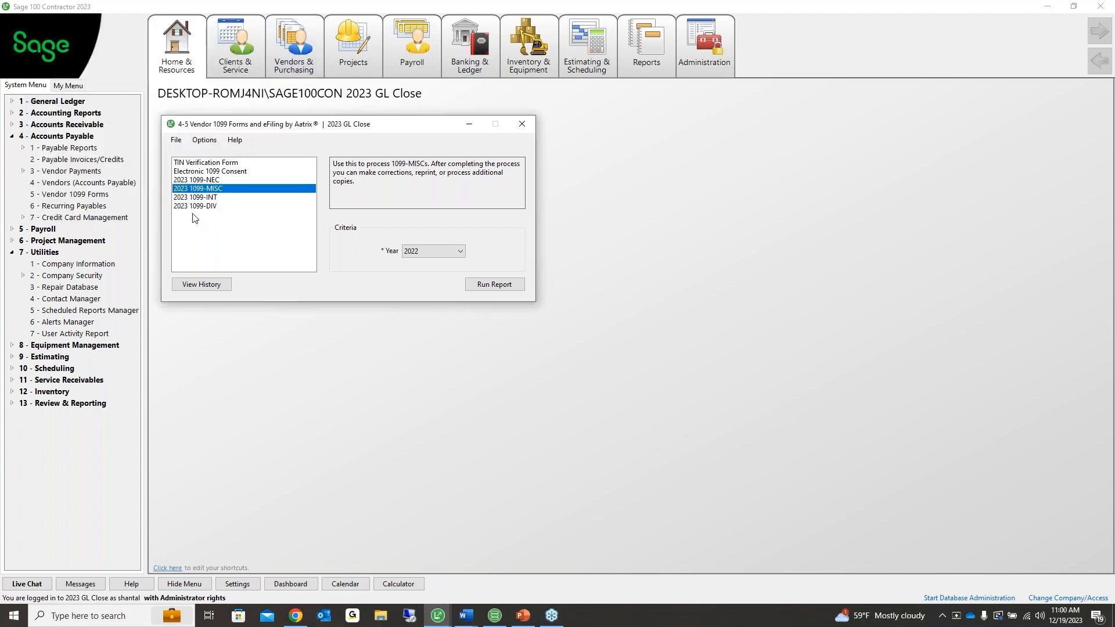
click(198, 206)
click(195, 190)
click(463, 251)
click(459, 251)
click(422, 256)
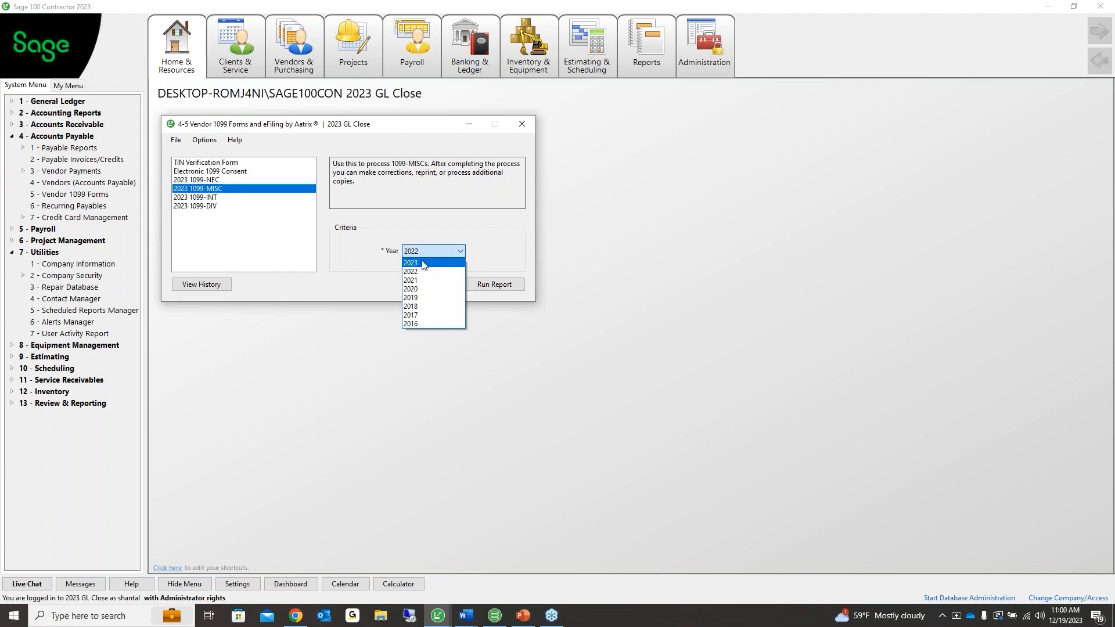
click(423, 263)
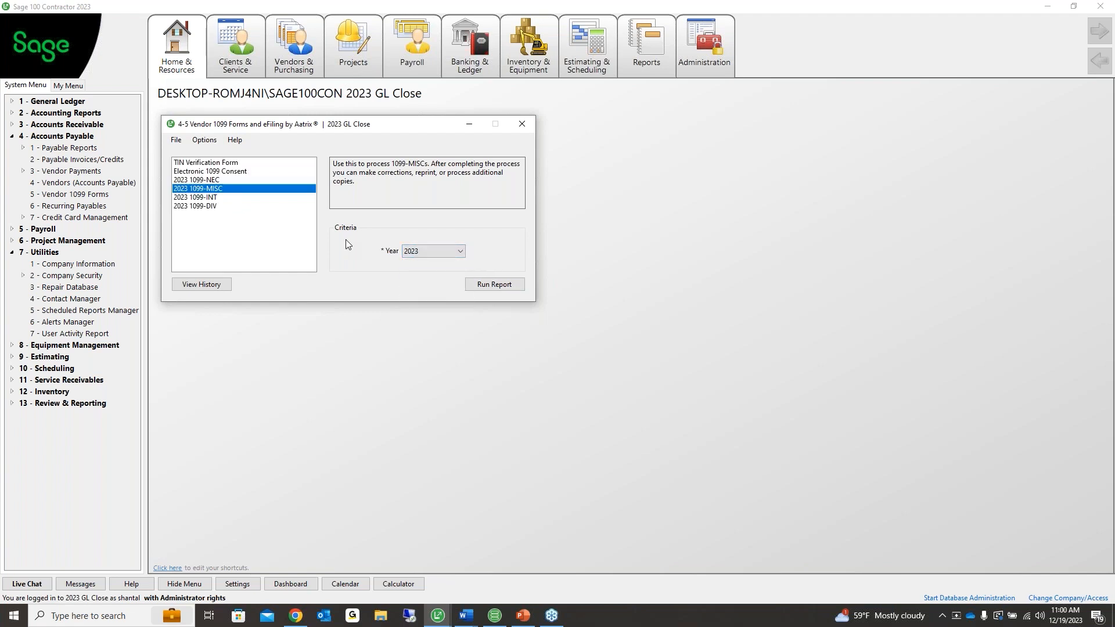
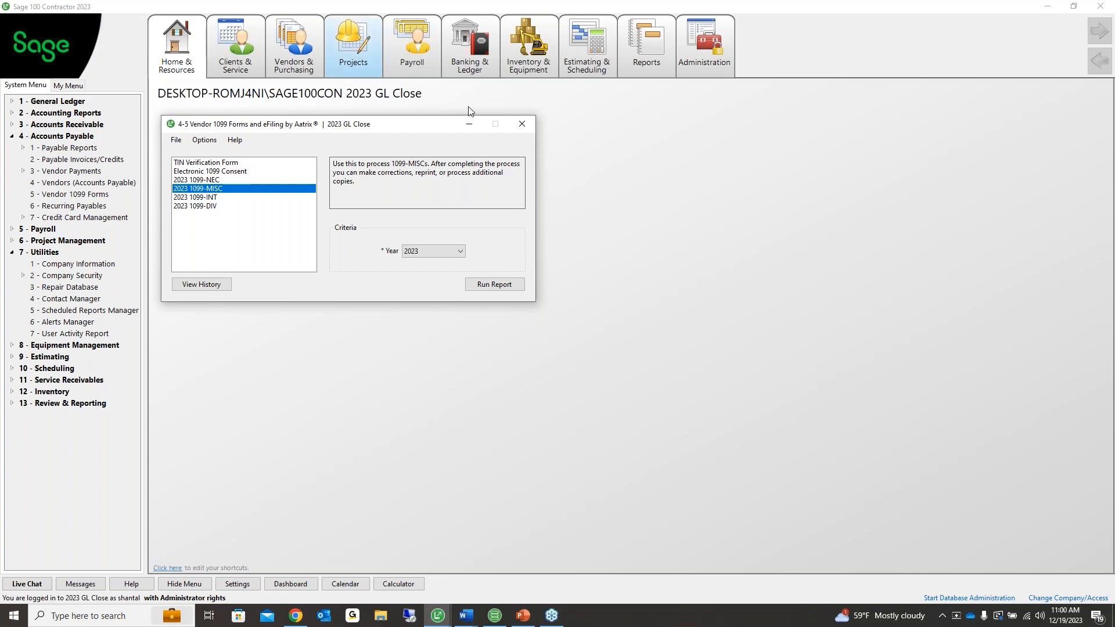
Close the 4-5 Vendor 1099 Forms window and collapse the Accounts Payable and Utilities menu groups
click(521, 124)
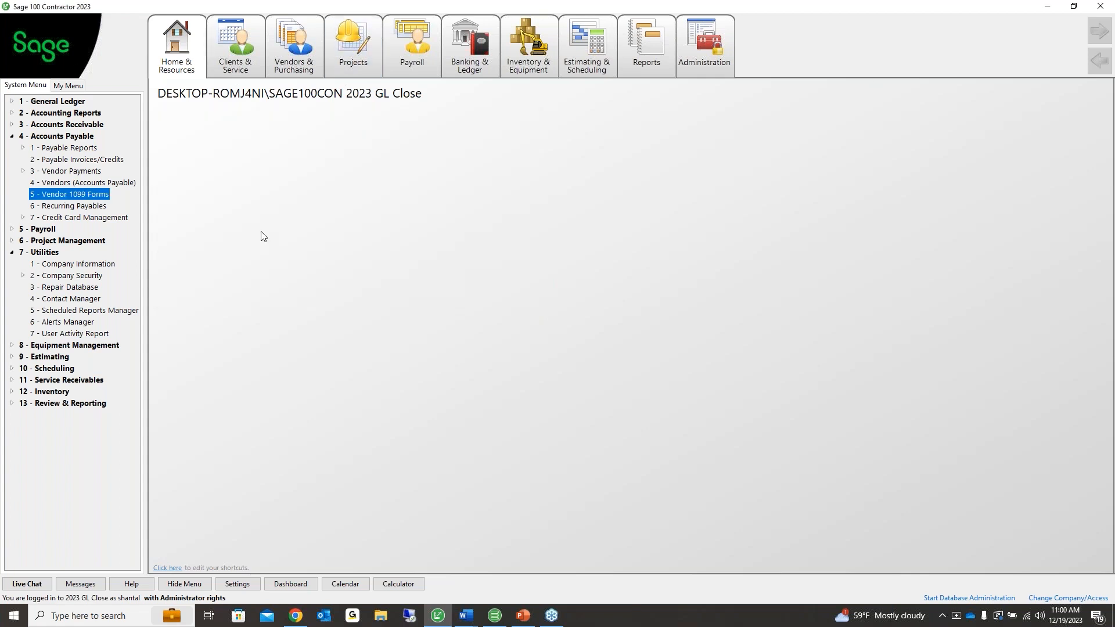
click(12, 137)
click(12, 181)
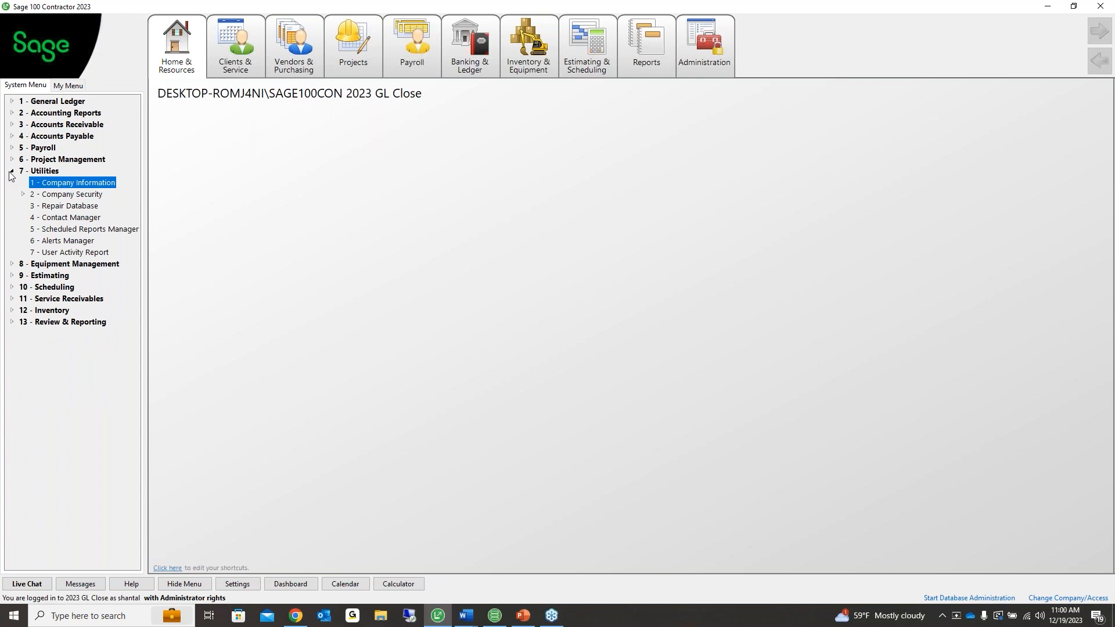
click(12, 170)
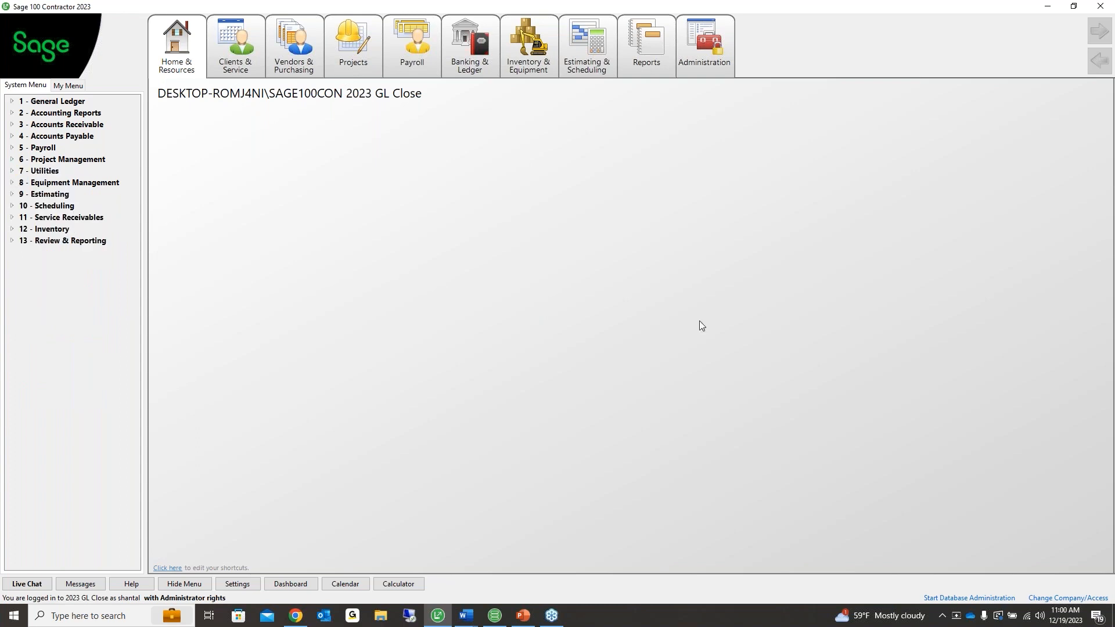
key(alt+Tab)
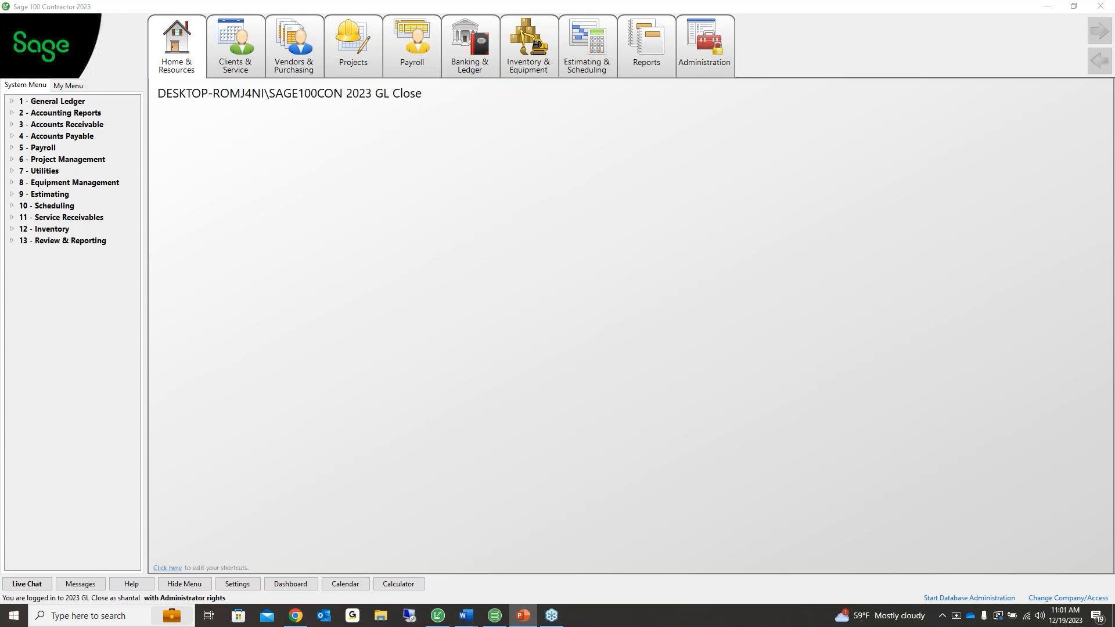
Open the Year-End Guide PDF from Product Documents, view its Contents page, then close it
click(191, 48)
mouse_move(185, 110)
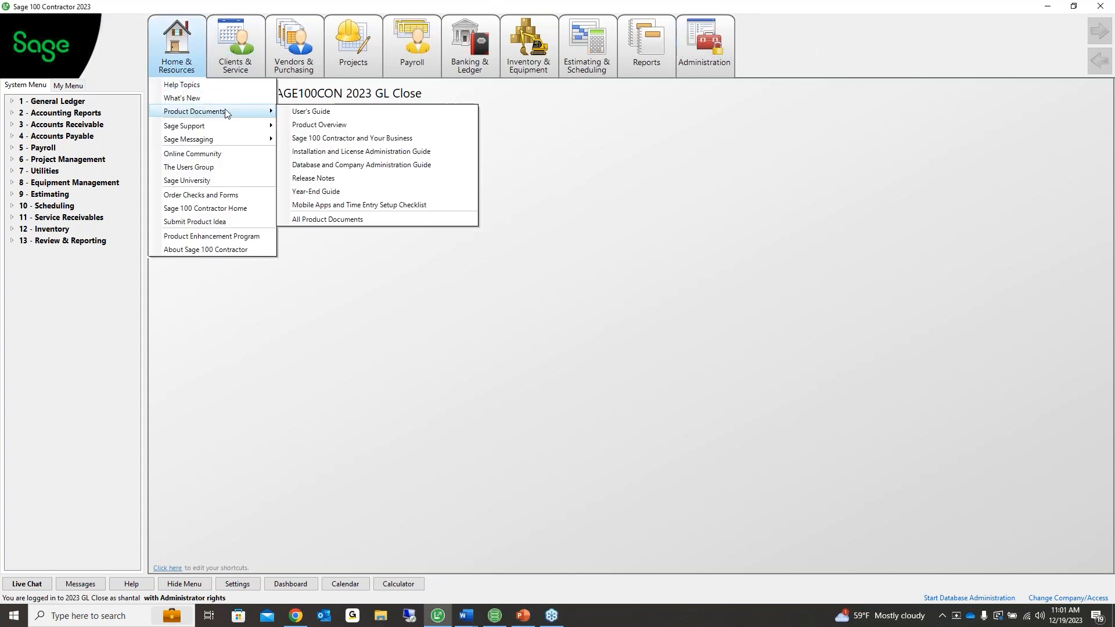
click(322, 194)
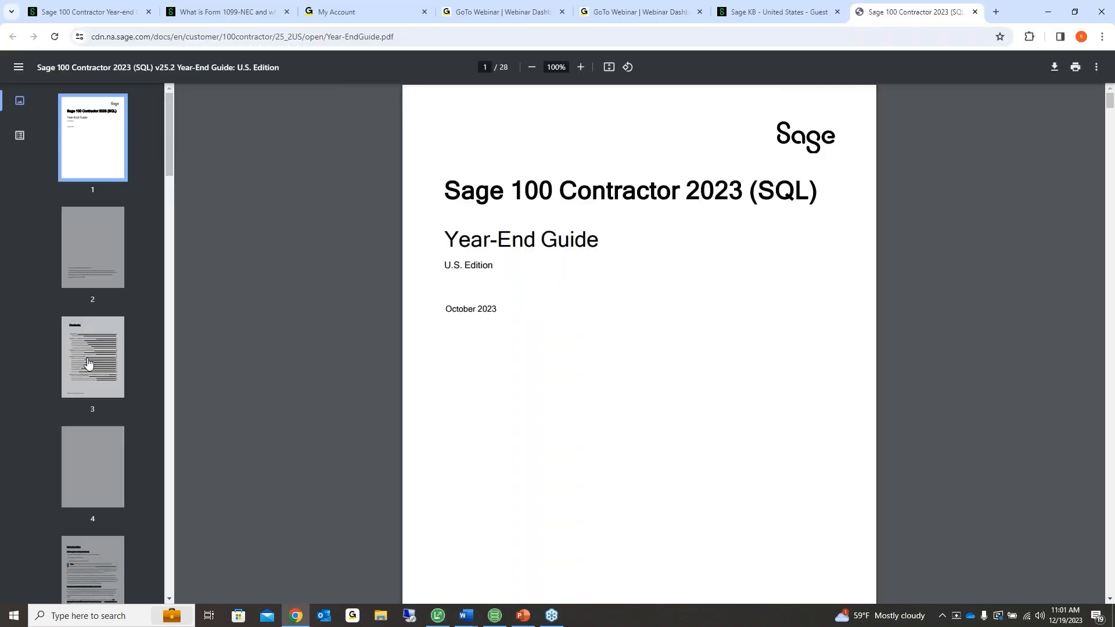
click(87, 364)
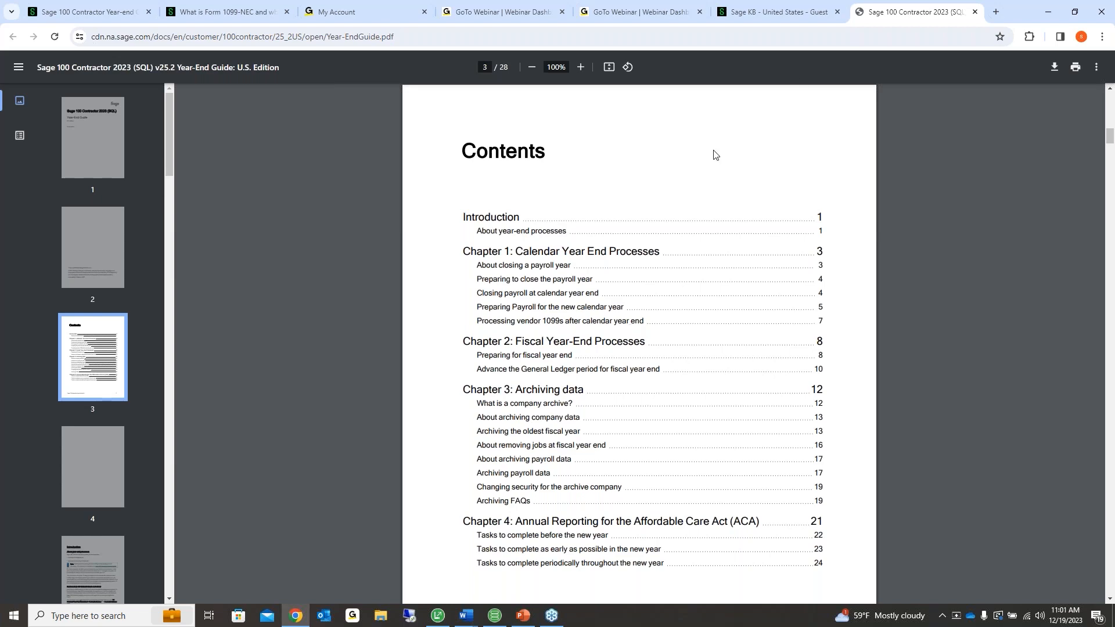
click(974, 12)
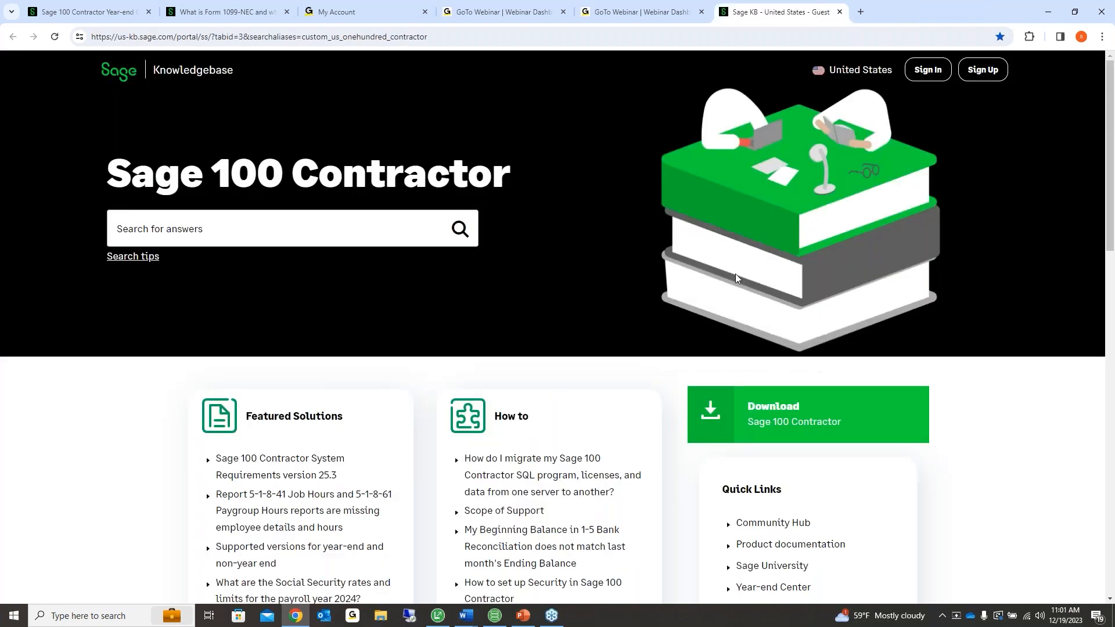
click(1048, 11)
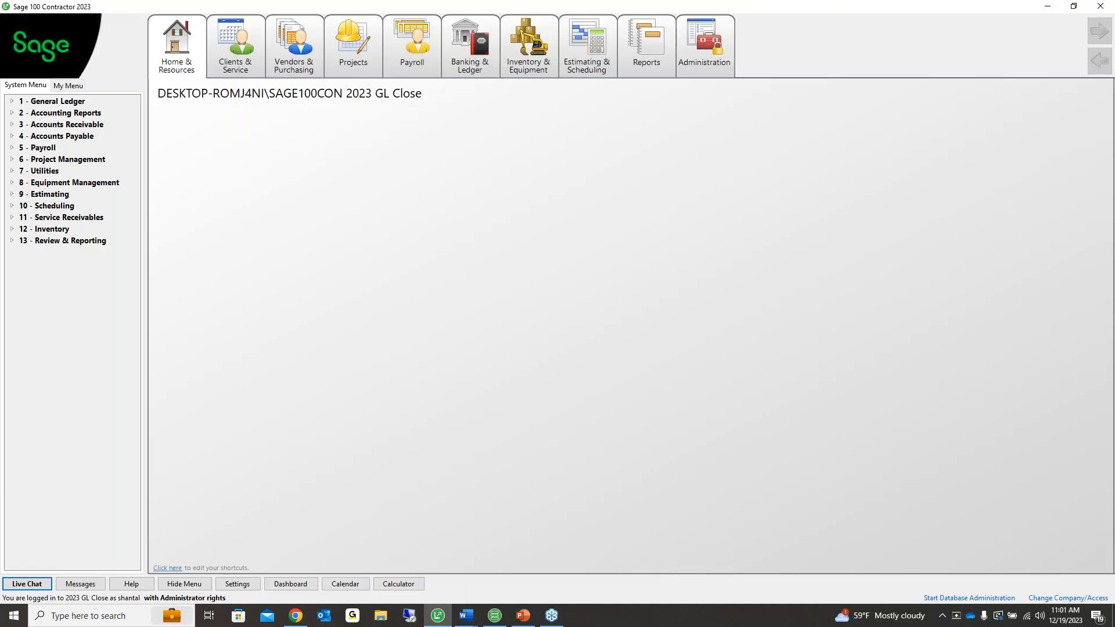
Open the Sage Knowledgebase from Home & Resources and bring up the Year-end Center page
click(173, 50)
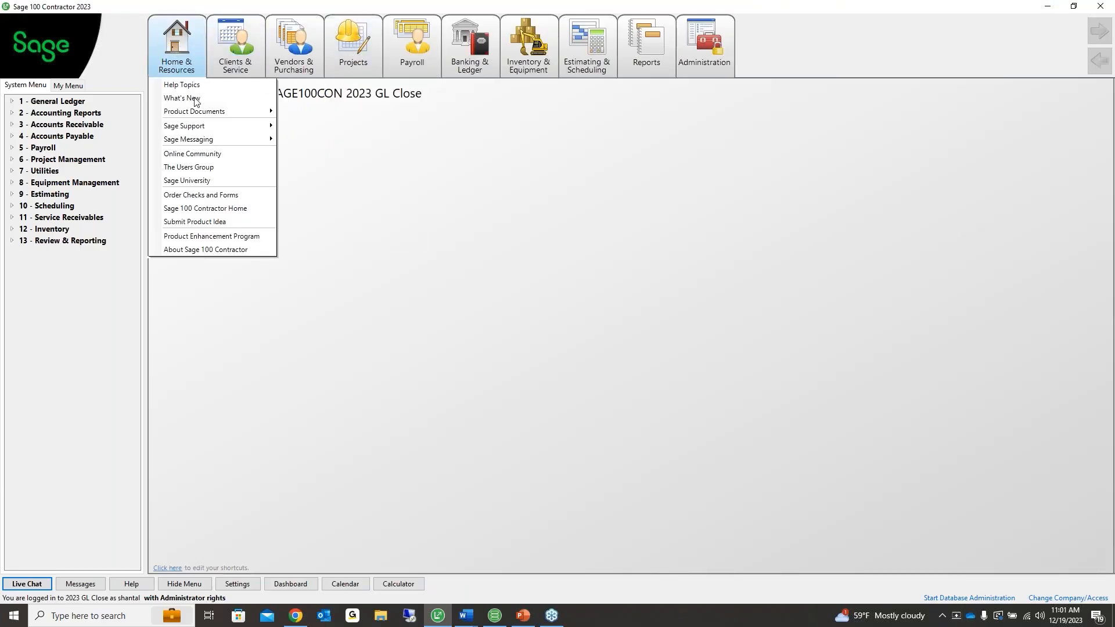
mouse_move(204, 119)
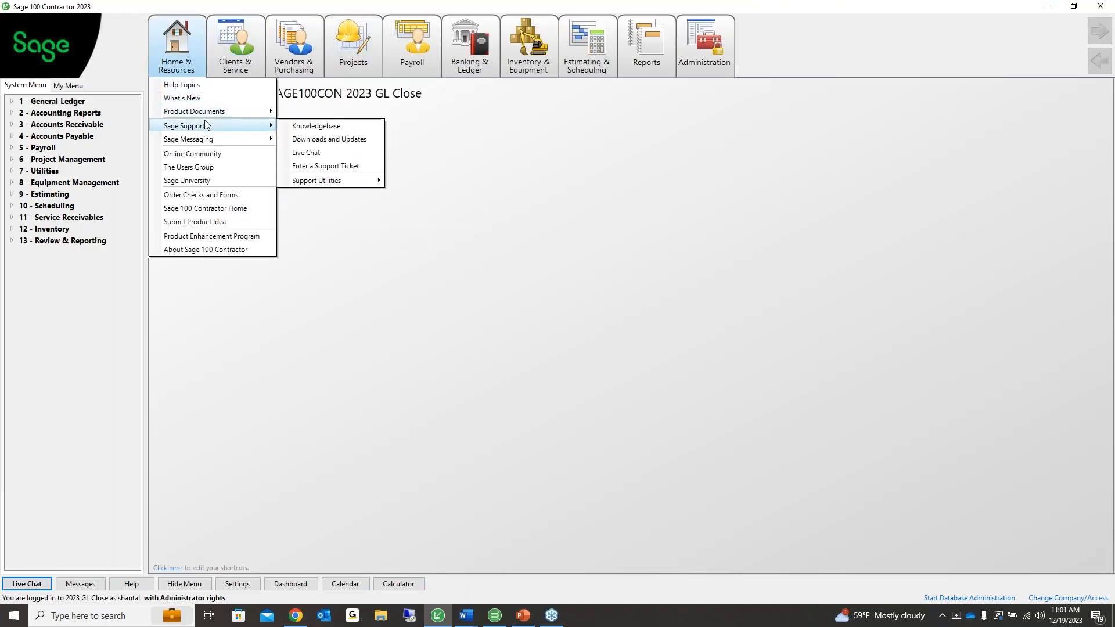
click(343, 126)
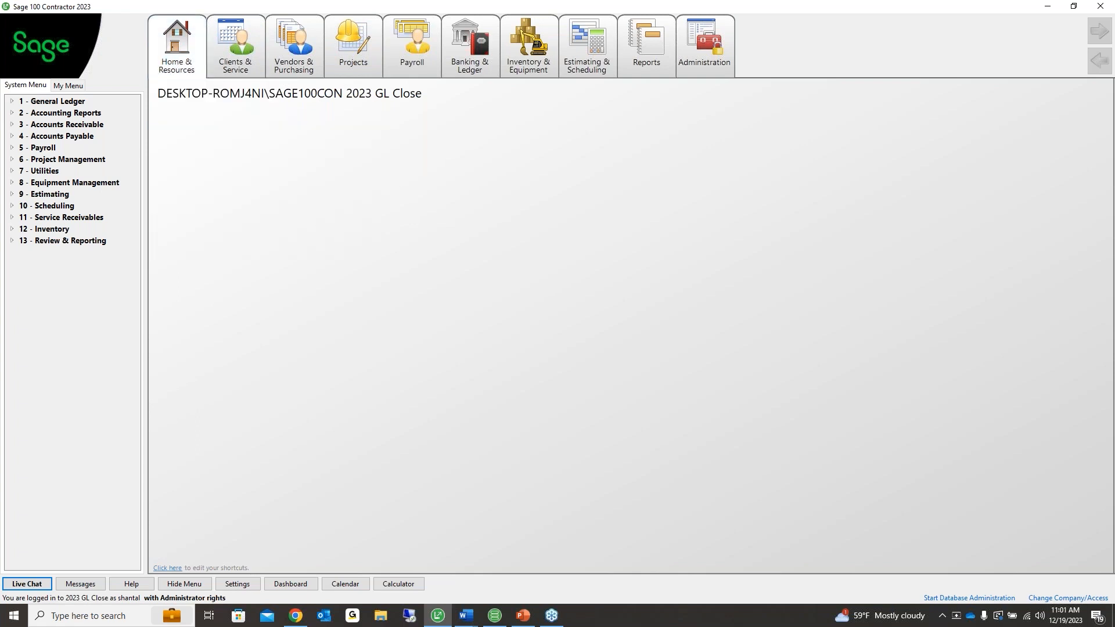
key(alt+Tab)
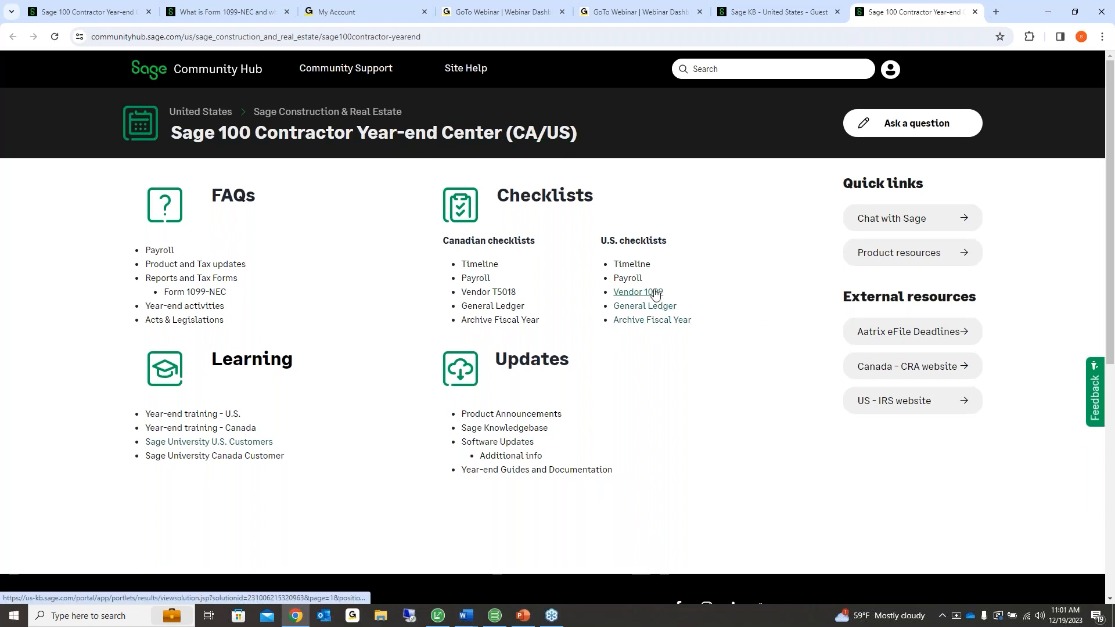
Review the Vendor 1099s year-end checklist, then close it
mouse_move(465, 618)
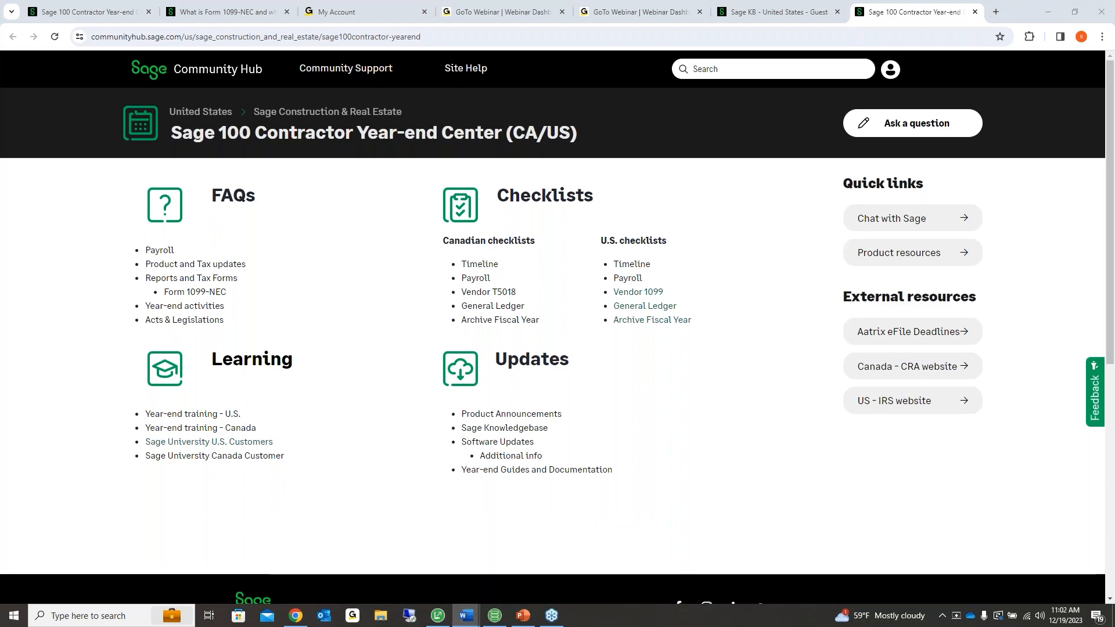
drag(1114, 7, 432, 0)
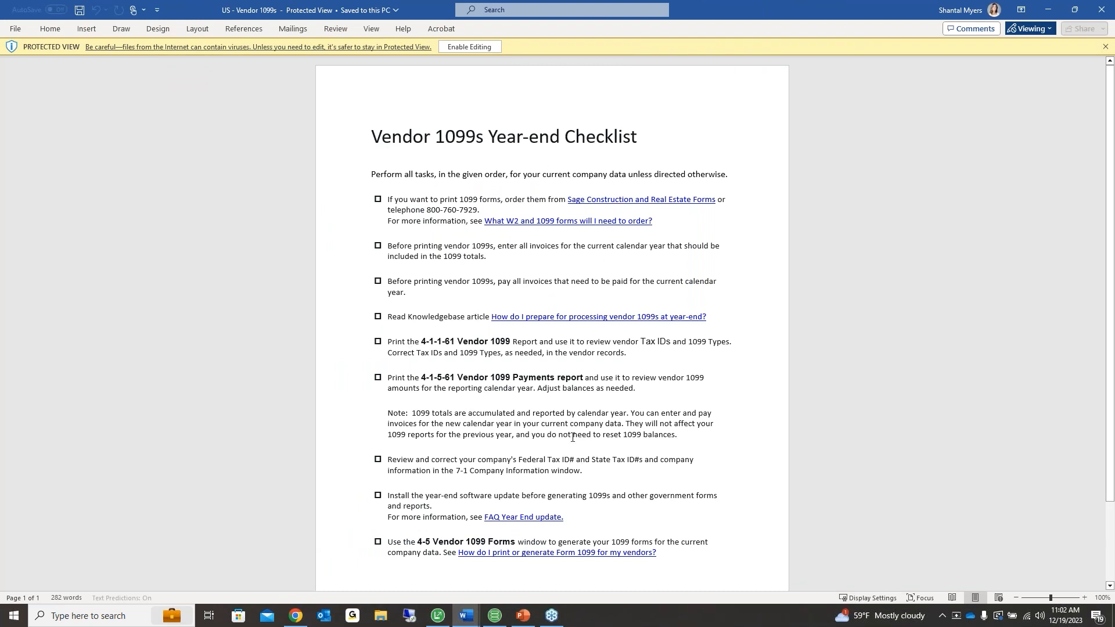
click(1101, 10)
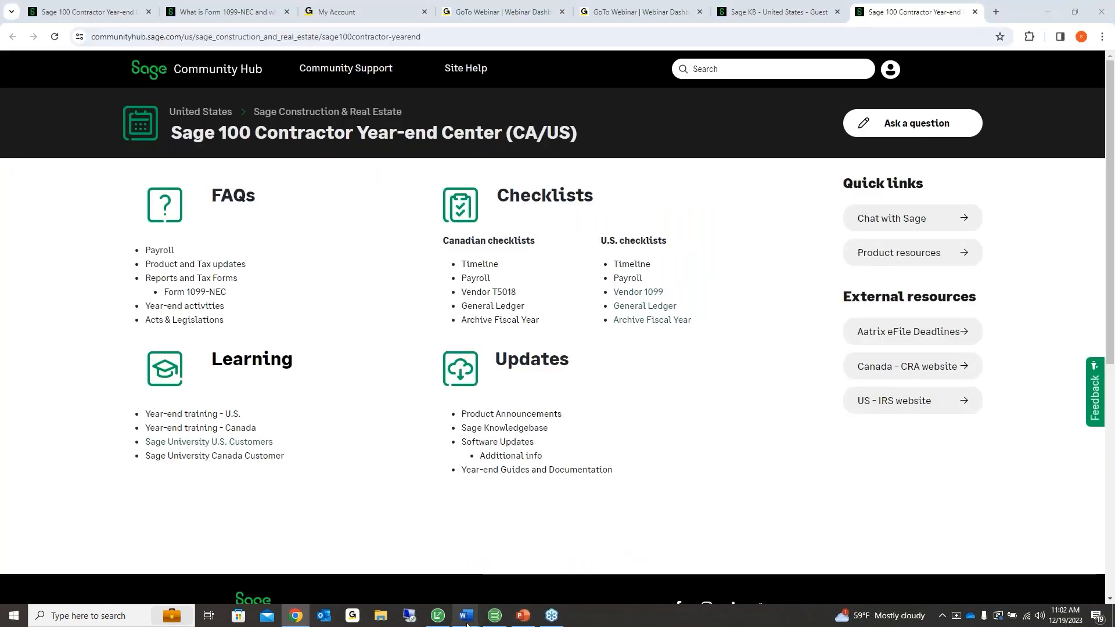
Review the U.S. General Ledger year-end checklist, then close it
mouse_move(466, 614)
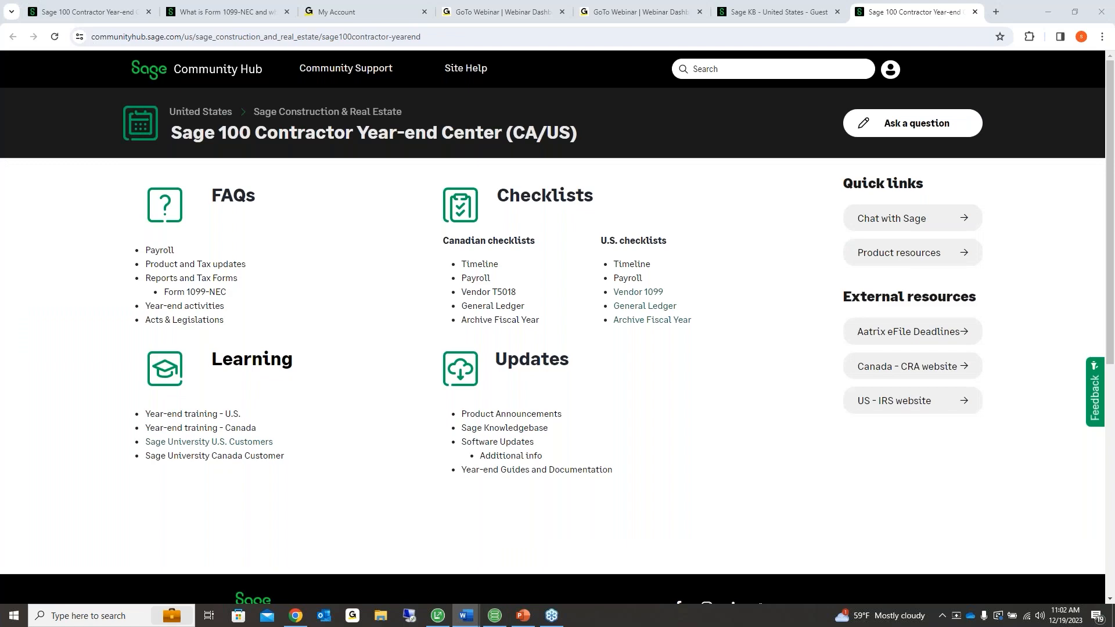
drag(118, 4, 487, 1)
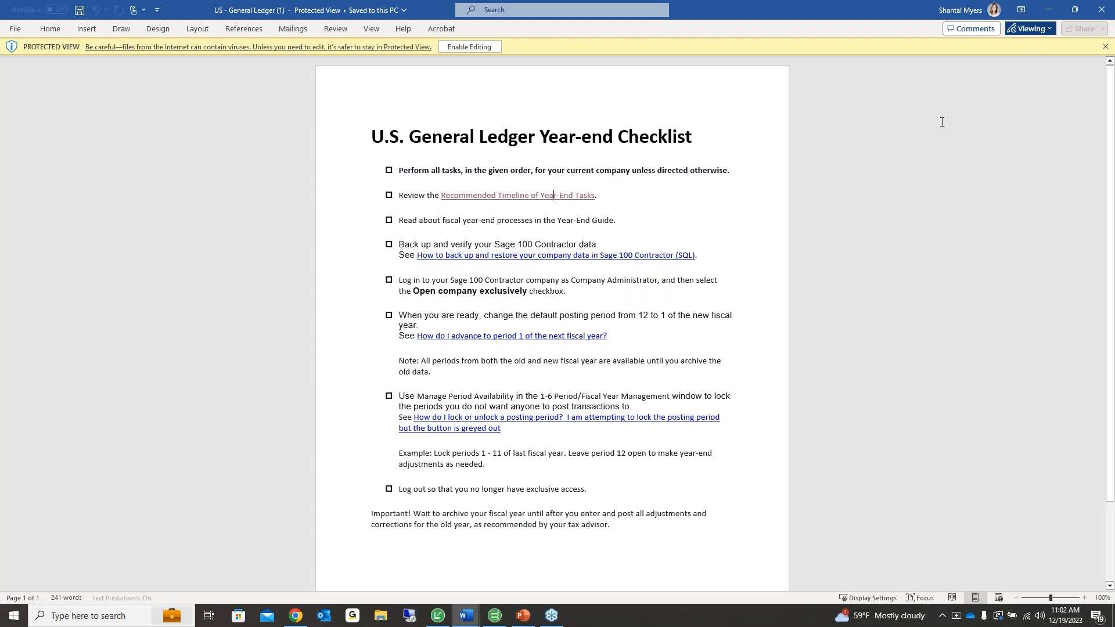
click(1101, 9)
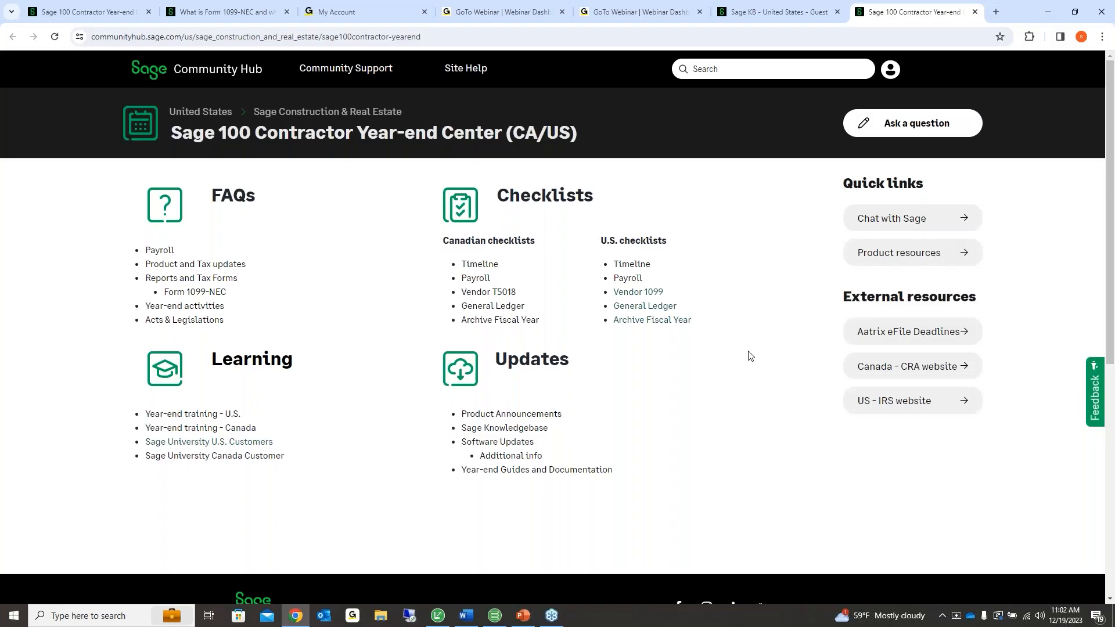
Read the Archive Fiscal Year Checklist, close it and Word, then select the FAQs heading
click(467, 615)
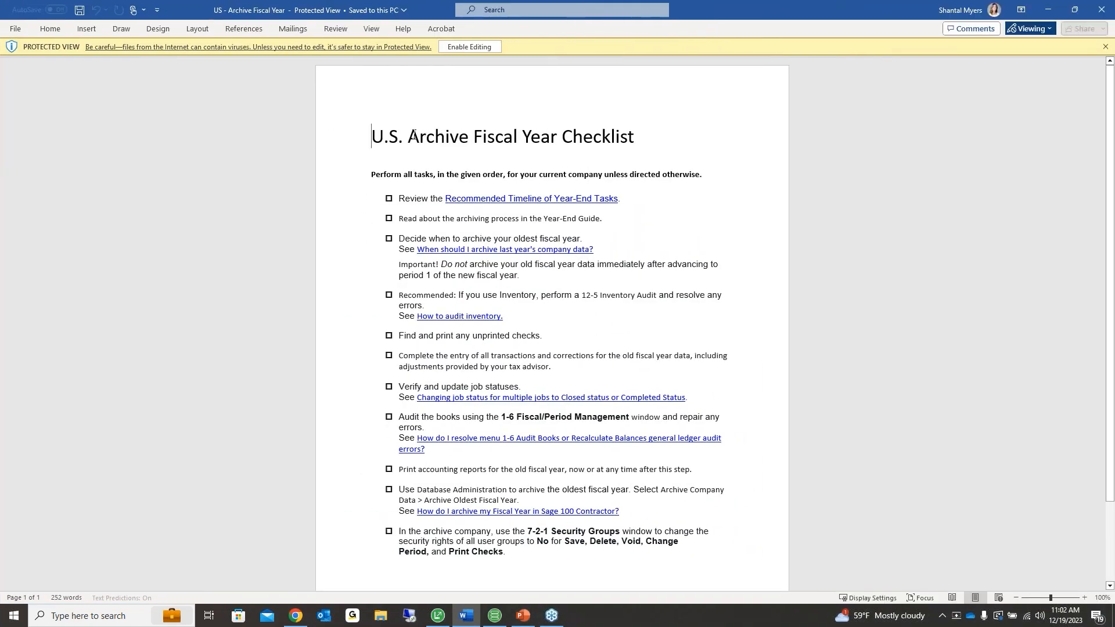
drag(408, 137, 634, 137)
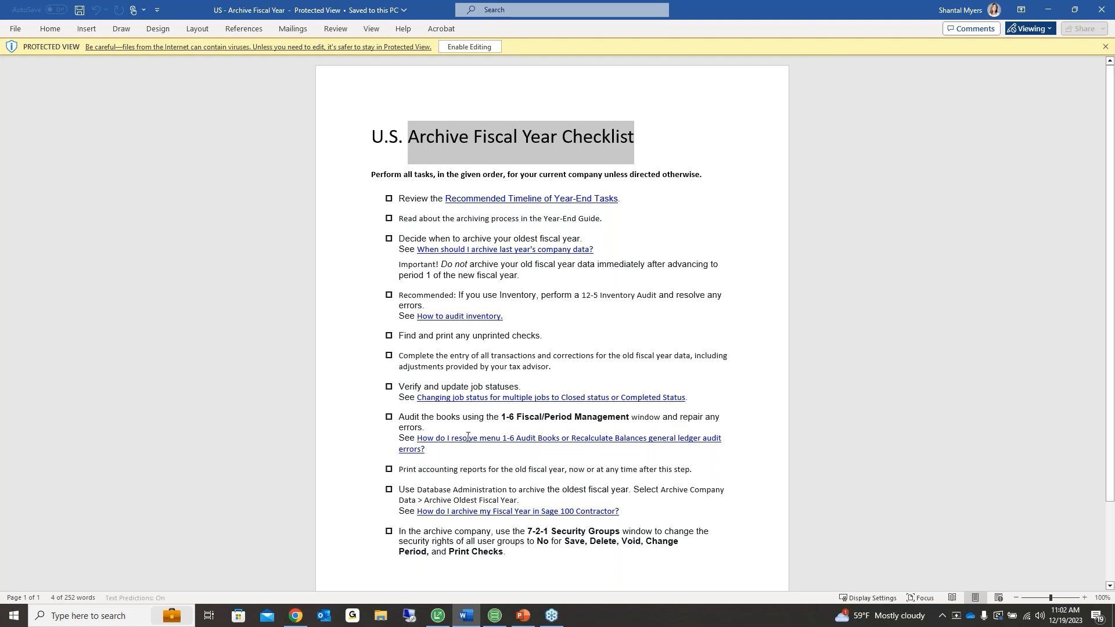
click(1099, 12)
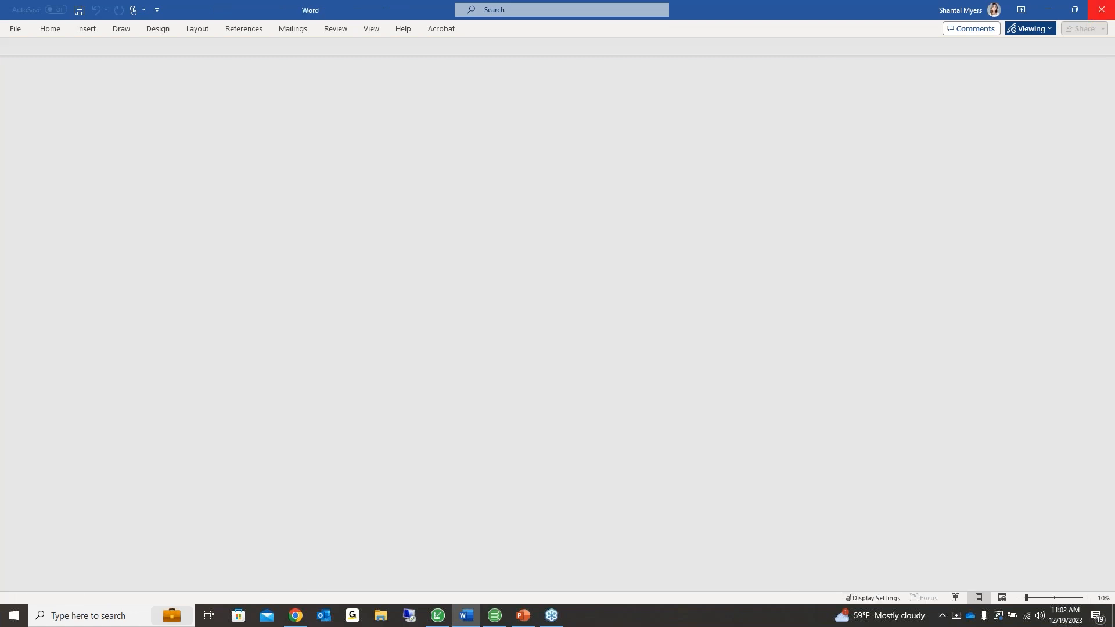
click(1101, 10)
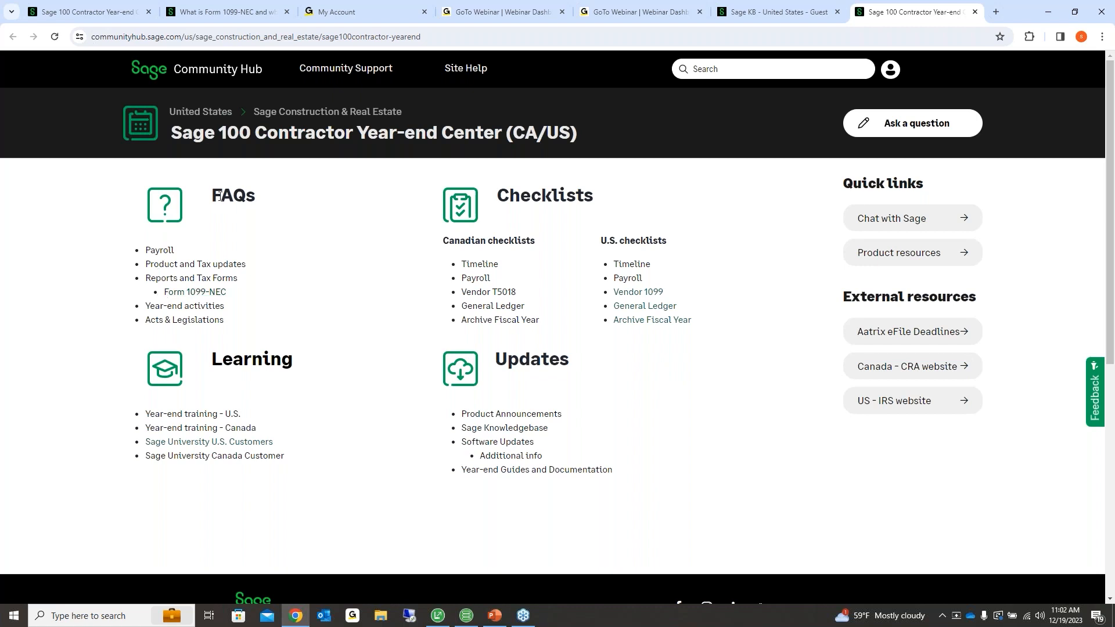
double_click(243, 196)
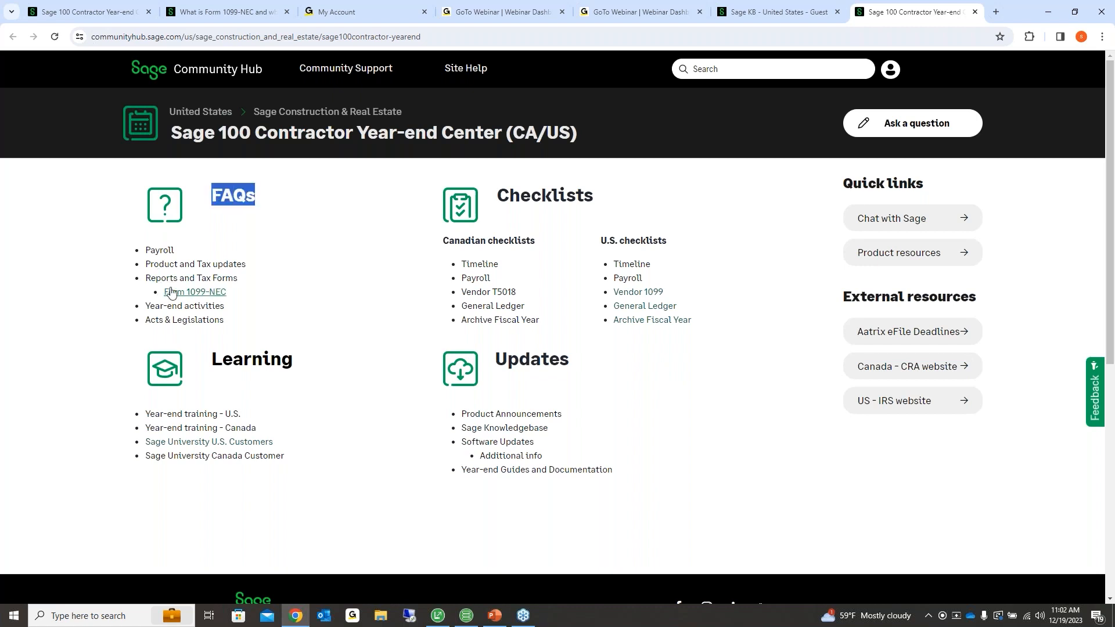